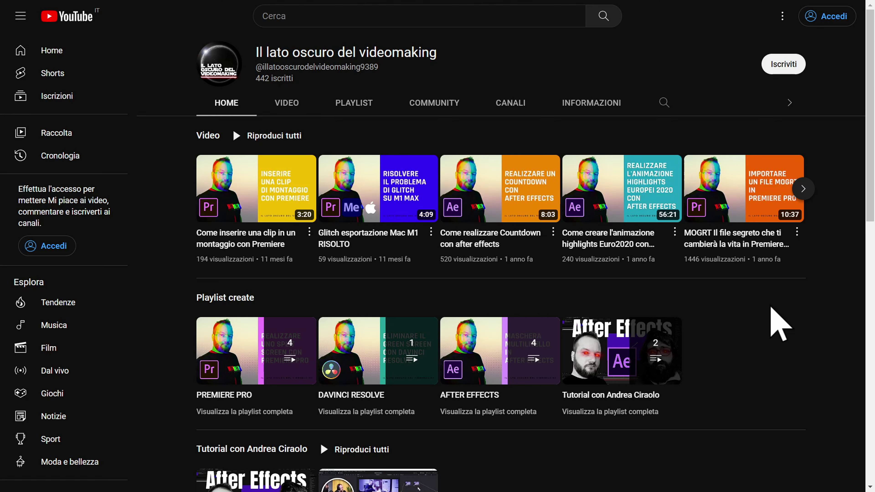
# Run a YouTube search for 'after effects'.
pyautogui.write('after effects')
pyautogui.press('Return')
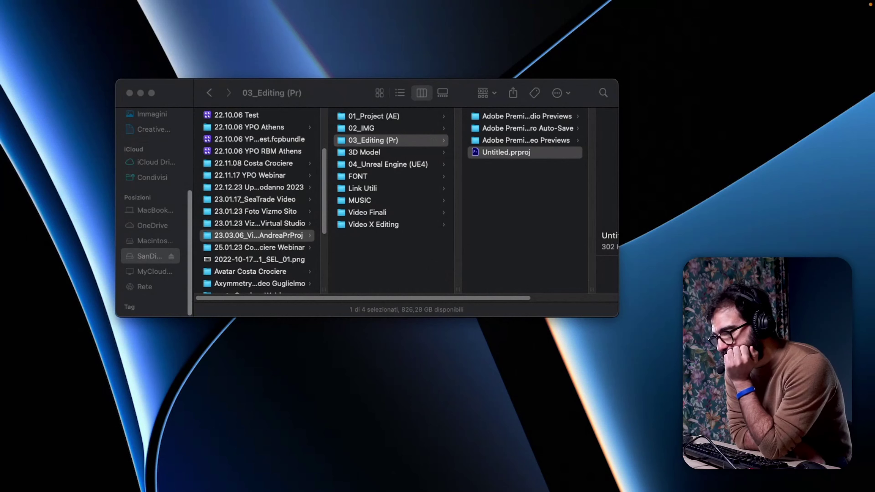
# Move the Finder window, size-check all ten project subfolders, then open the 22.12.23 Upperlab folder.
pyautogui.moveTo(323, 94); pyautogui.dragTo(314, 85)
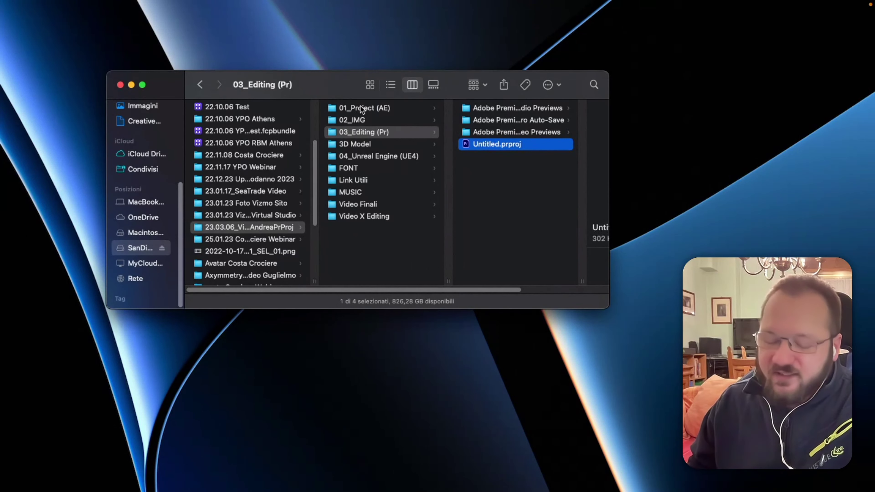
pyautogui.moveTo(351, 276); pyautogui.dragTo(334, 102)
pyautogui.click(379, 247)
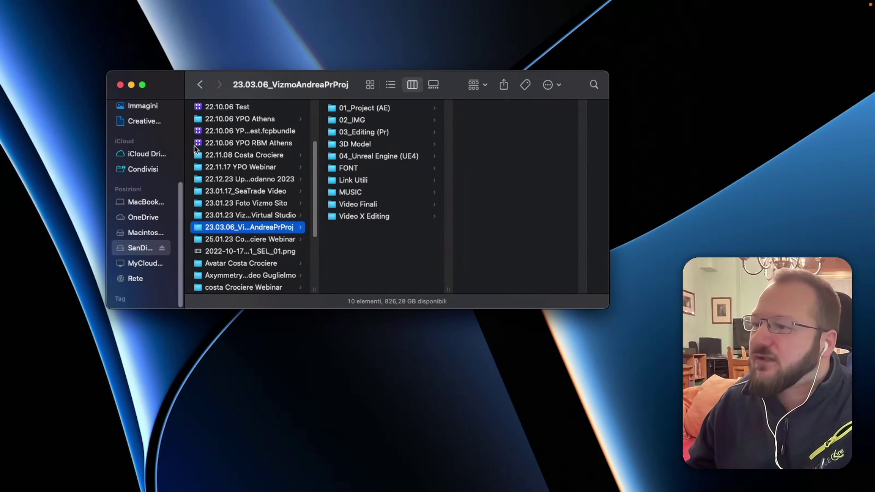
pyautogui.moveTo(383, 247); pyautogui.dragTo(353, 117)
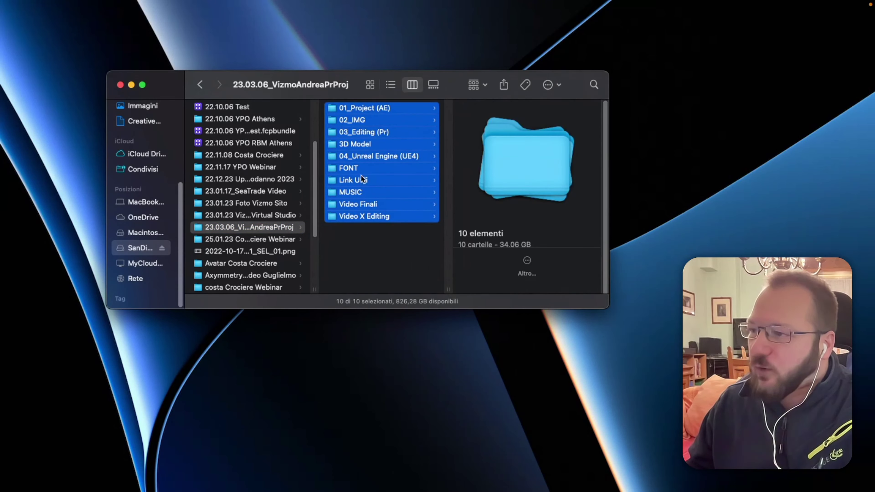
pyautogui.click(360, 256)
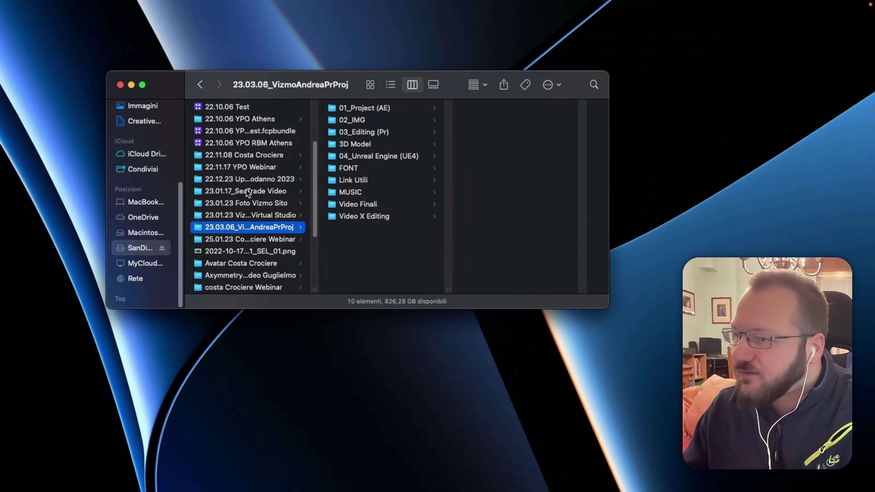
pyautogui.click(255, 178)
pyautogui.moveTo(359, 164); pyautogui.dragTo(354, 135)
pyautogui.press('super+a')
pyautogui.click(362, 197)
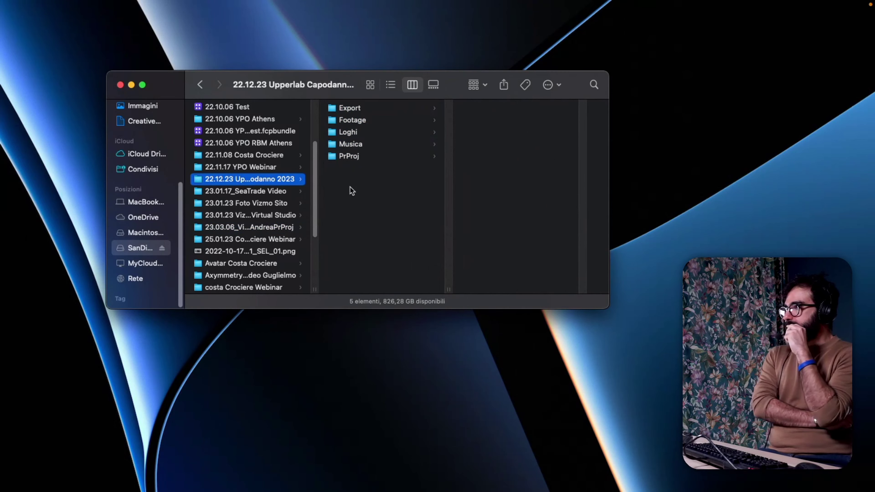
pyautogui.click(354, 157)
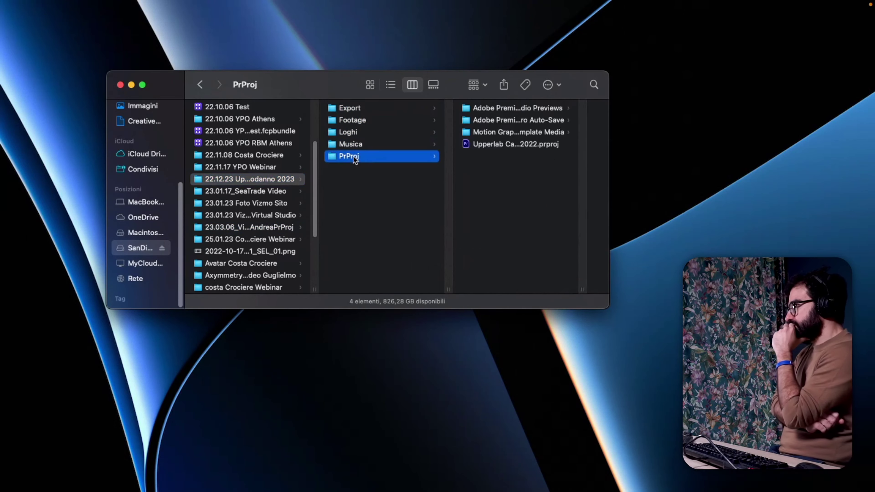
pyautogui.click(346, 146)
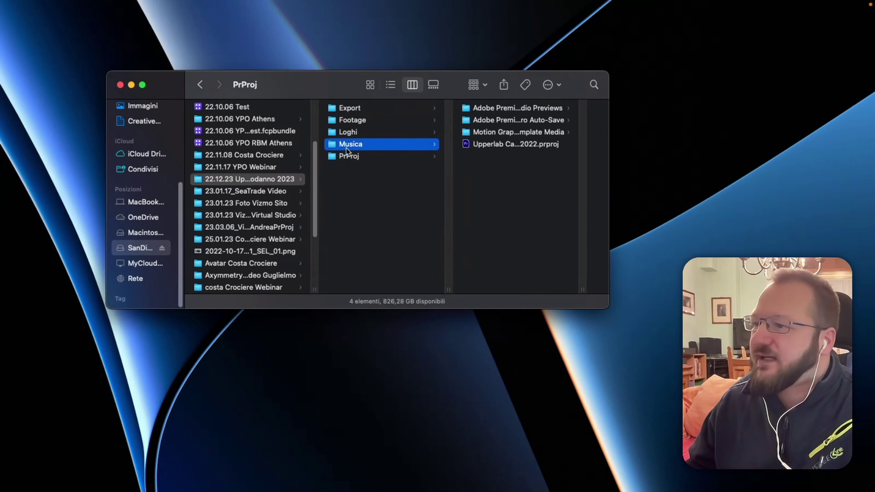
pyautogui.click(364, 132)
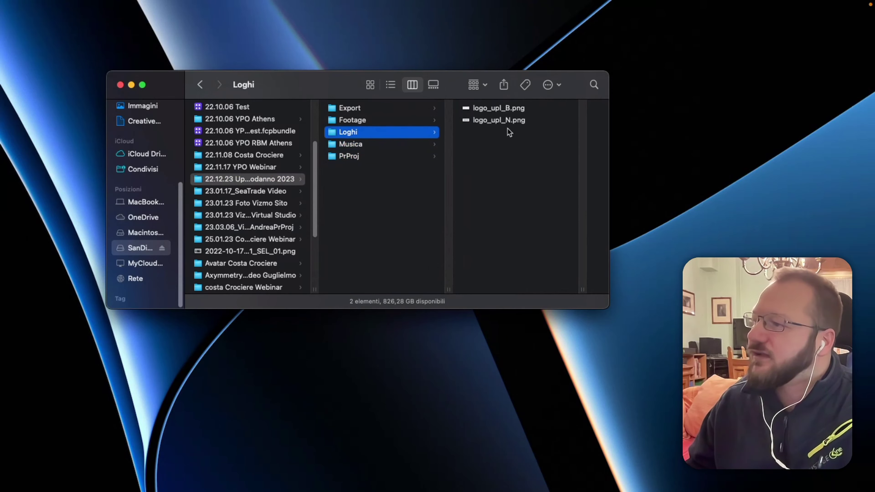
pyautogui.click(345, 120)
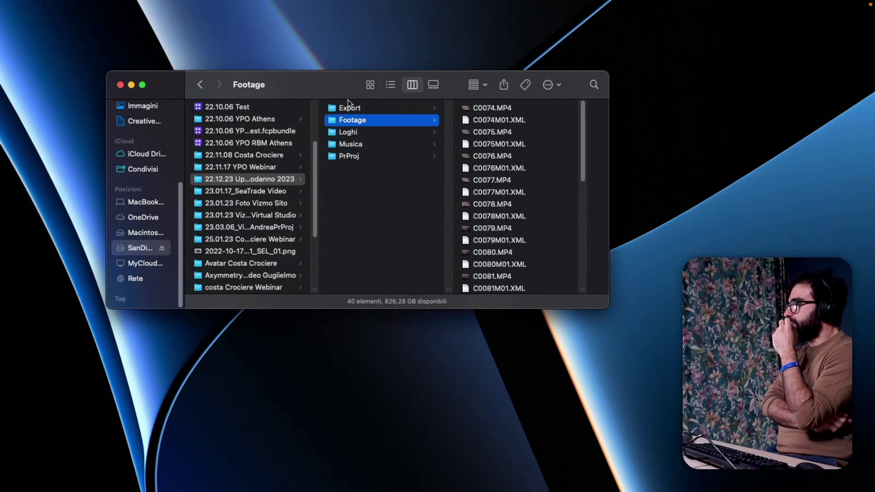
pyautogui.click(351, 108)
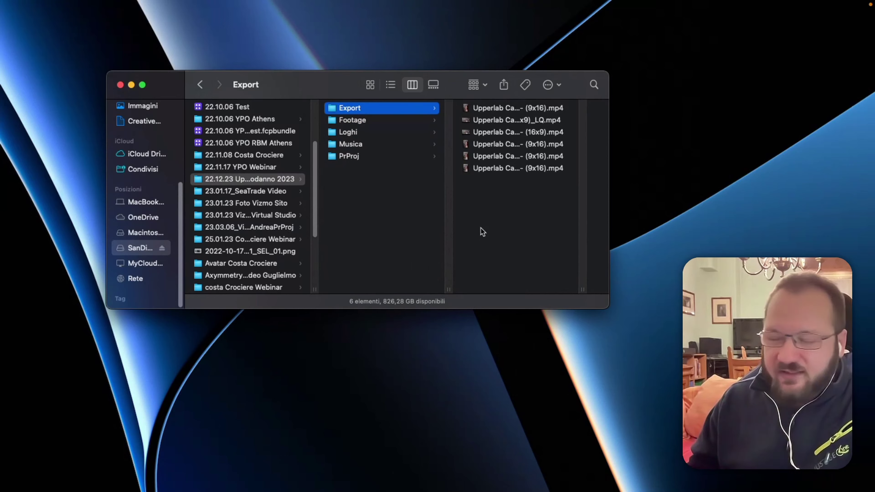
pyautogui.click(252, 216)
pyautogui.click(254, 229)
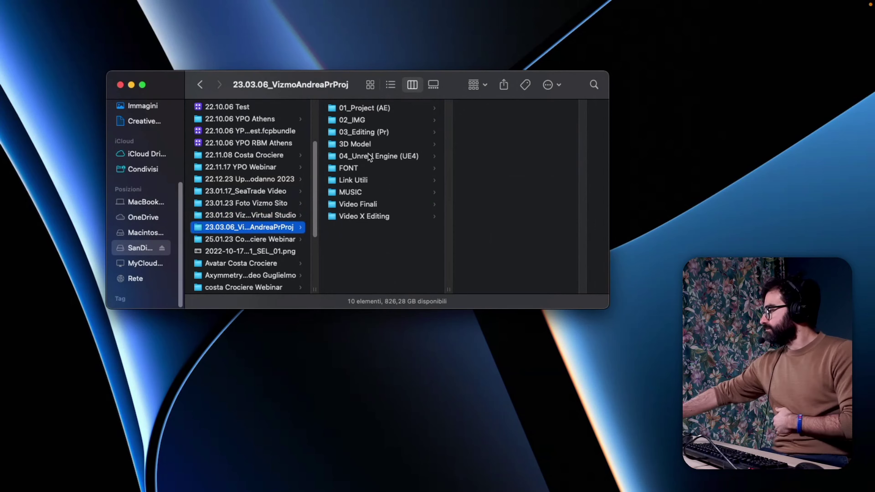
# Browse each project subfolder from 01_Project (AE) through Video Finali, ending in Video X Editing.
pyautogui.click(367, 107)
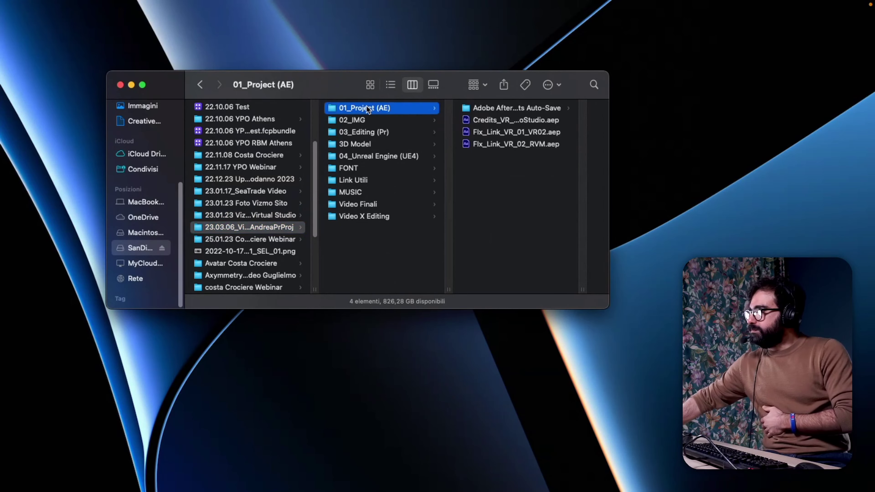
pyautogui.click(360, 132)
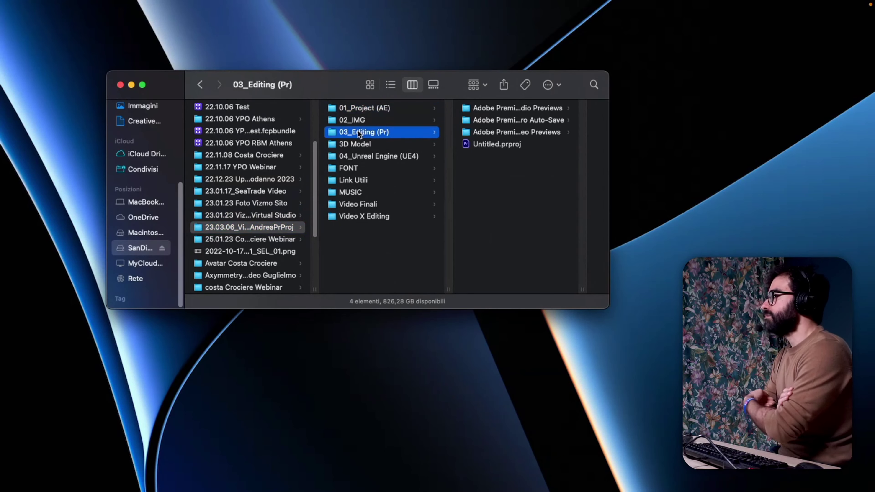
pyautogui.press('Up')
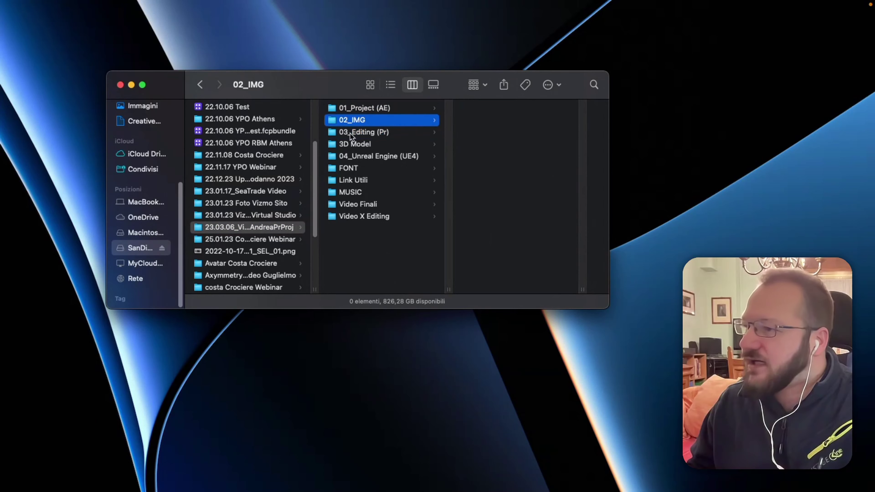
pyautogui.click(361, 145)
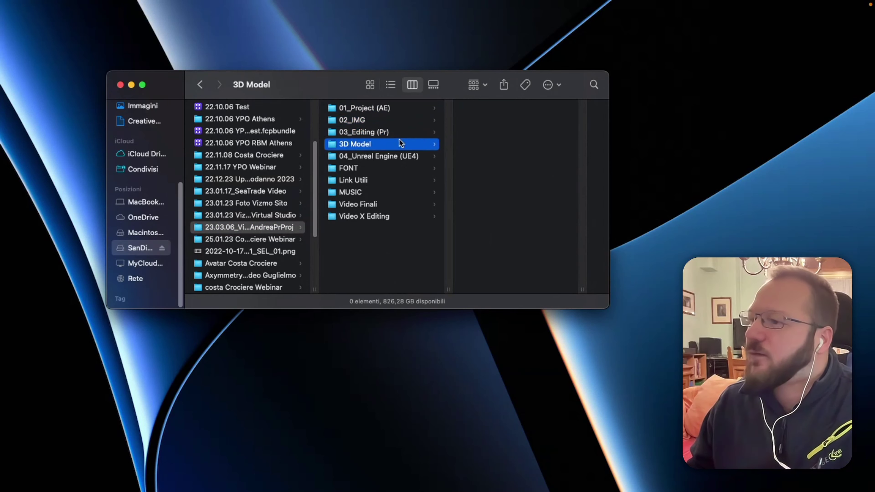
pyautogui.click(362, 156)
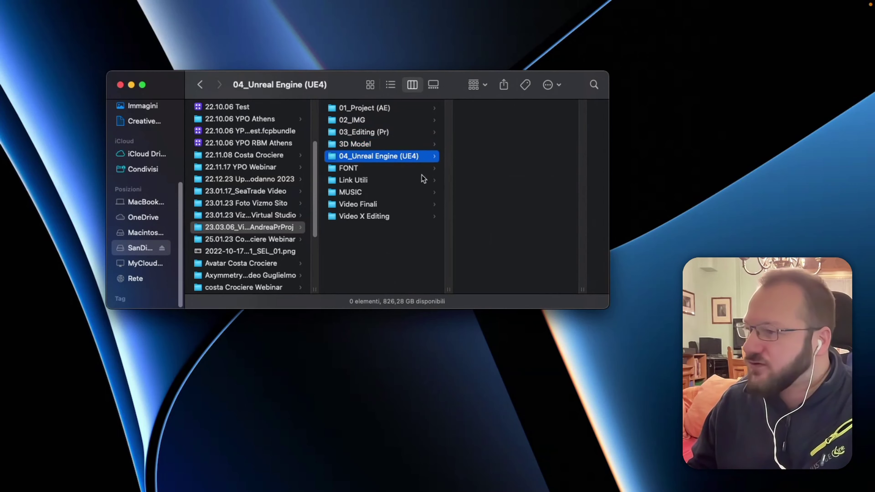
pyautogui.click(356, 170)
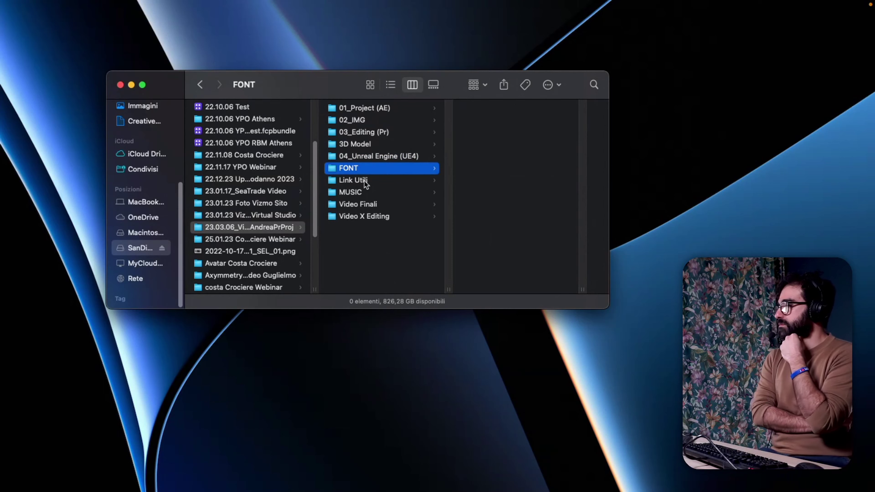
pyautogui.click(366, 181)
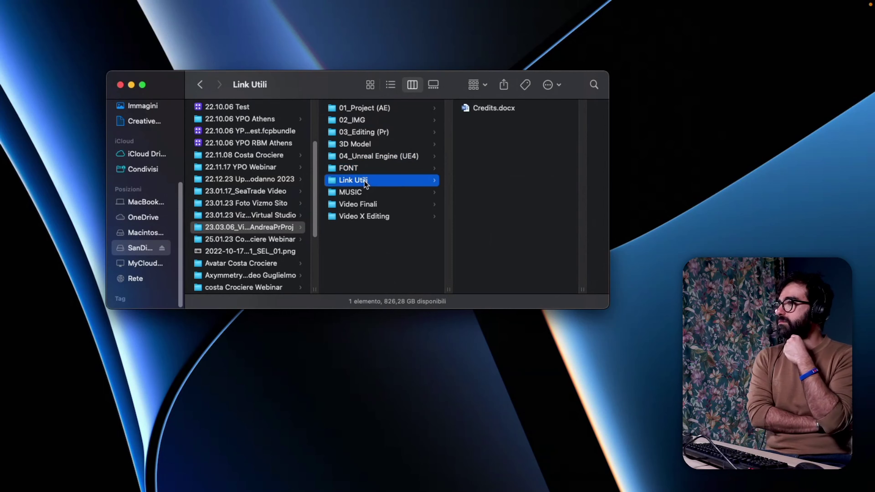
pyautogui.click(352, 194)
pyautogui.click(350, 207)
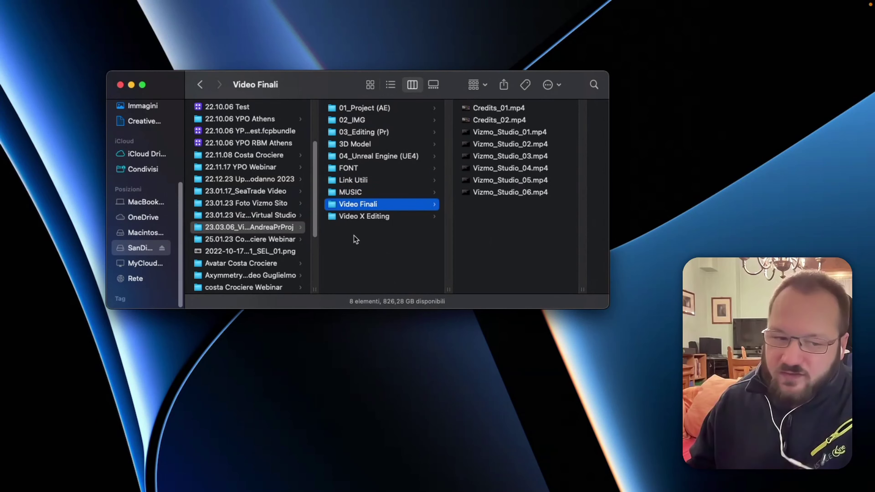
pyautogui.click(375, 214)
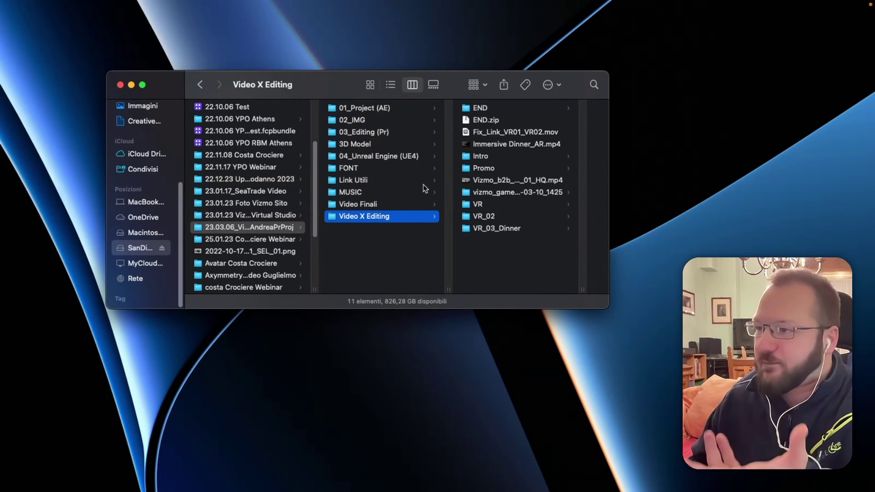
# Bring Premiere Pro forward, zoom the Vizmo_Studio_07 timeline out, and park the playhead at frame 717.
pyautogui.moveTo(508, 488)
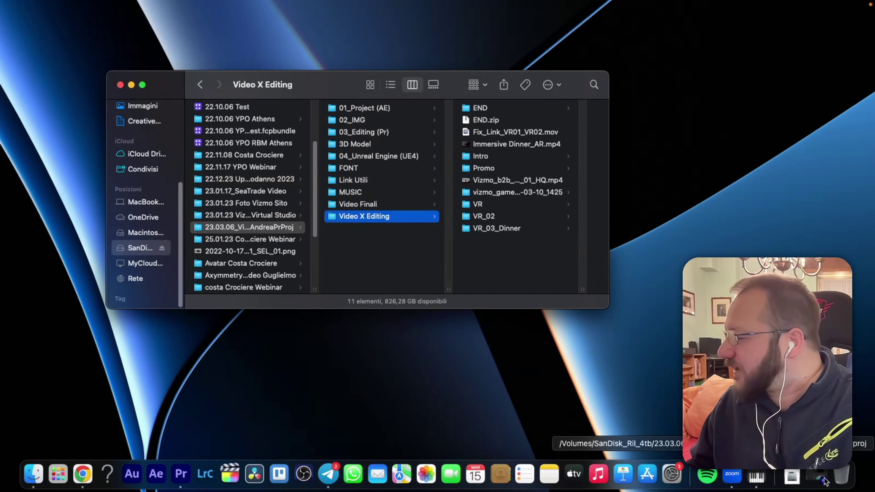
pyautogui.click(803, 478)
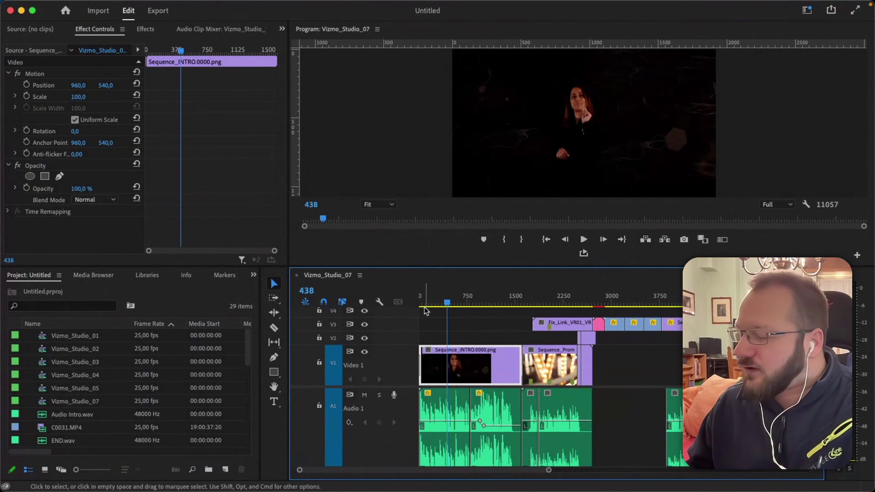
pyautogui.click(446, 300)
pyautogui.press('-')
pyautogui.press('-')
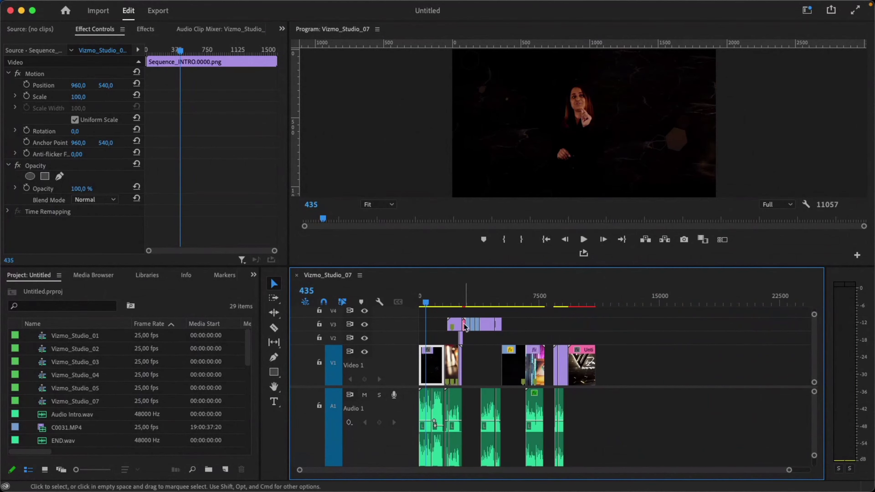
pyautogui.click(429, 303)
pyautogui.moveTo(429, 303); pyautogui.dragTo(432, 303)
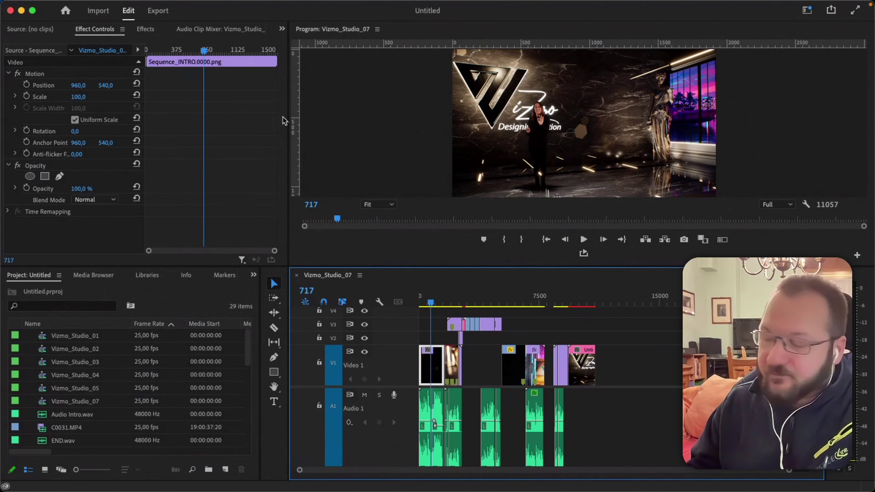
# Enlarge the Program monitor, give the Timeline more height, and widen Effect Controls slightly.
pyautogui.moveTo(289, 158); pyautogui.dragTo(245, 186)
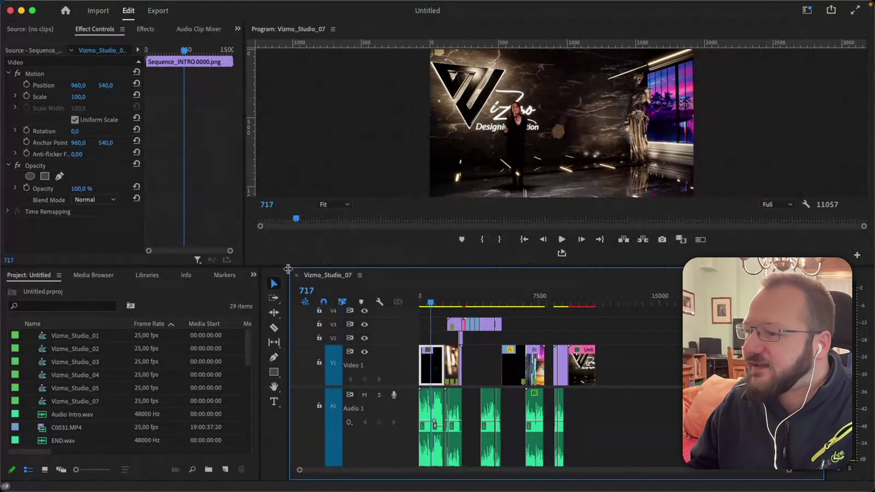
pyautogui.moveTo(288, 269); pyautogui.dragTo(347, 243)
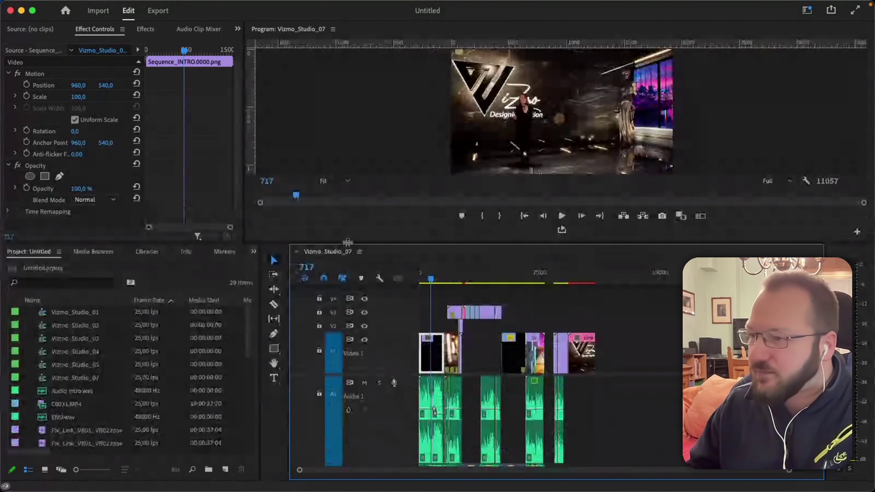
pyautogui.moveTo(245, 211); pyautogui.dragTo(260, 216)
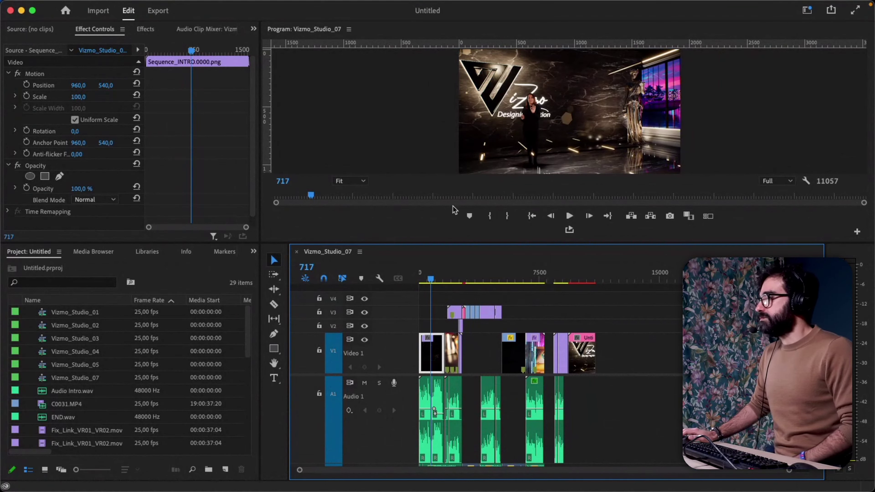
# Undock the Program monitor into a floating window, reposition it, and drag it over Effect Controls.
pyautogui.click(349, 30)
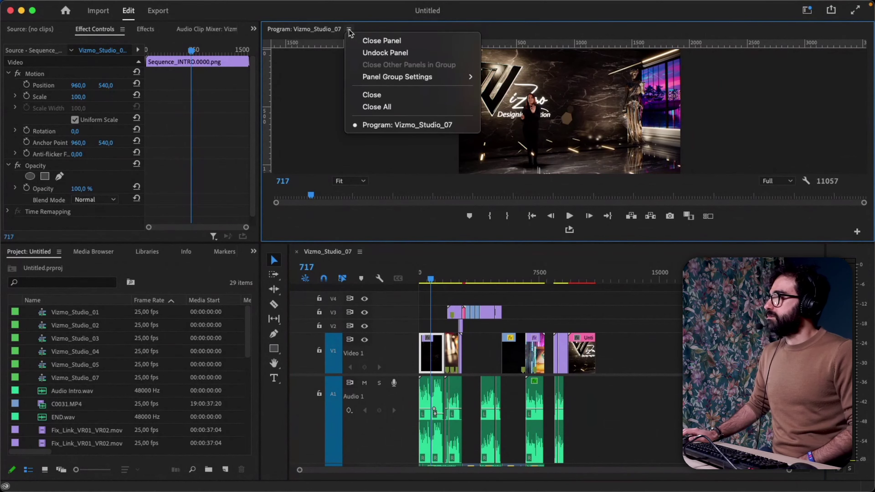
pyautogui.click(381, 52)
pyautogui.moveTo(378, 13); pyautogui.dragTo(356, 106)
pyautogui.click(329, 119)
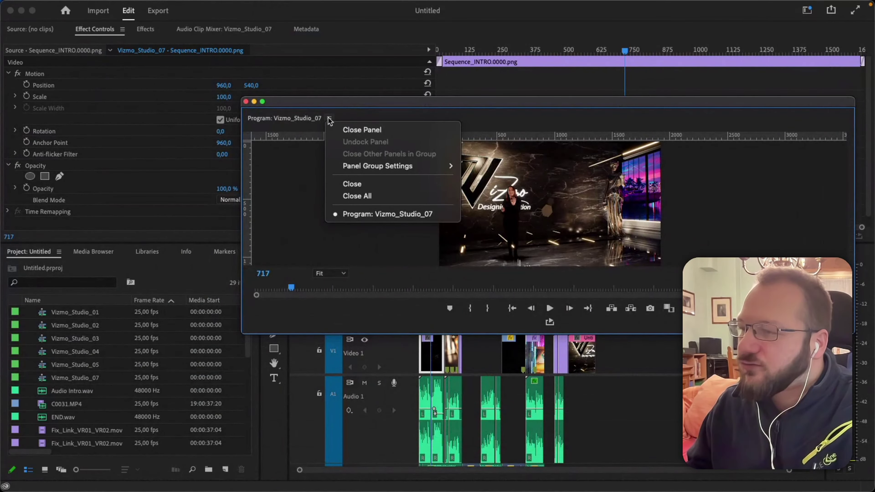
pyautogui.click(329, 118)
pyautogui.click(329, 118)
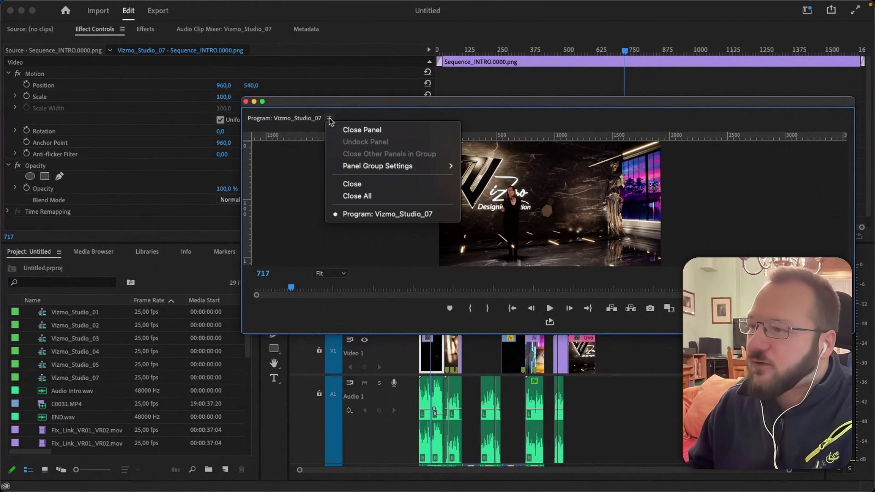
pyautogui.click(303, 117)
pyautogui.moveTo(303, 118); pyautogui.dragTo(851, 119)
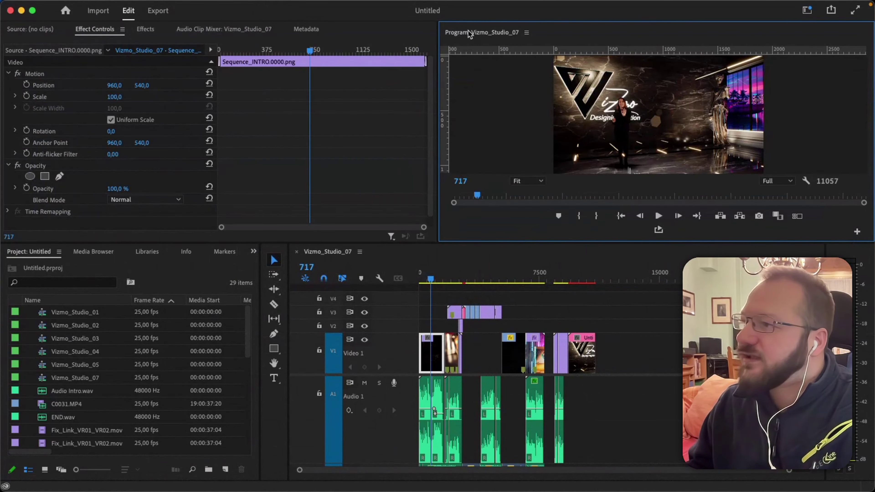
# Redock the Program monitor in the top-right frame and drag its divider left to widen it.
pyautogui.moveTo(488, 37); pyautogui.dragTo(512, 133)
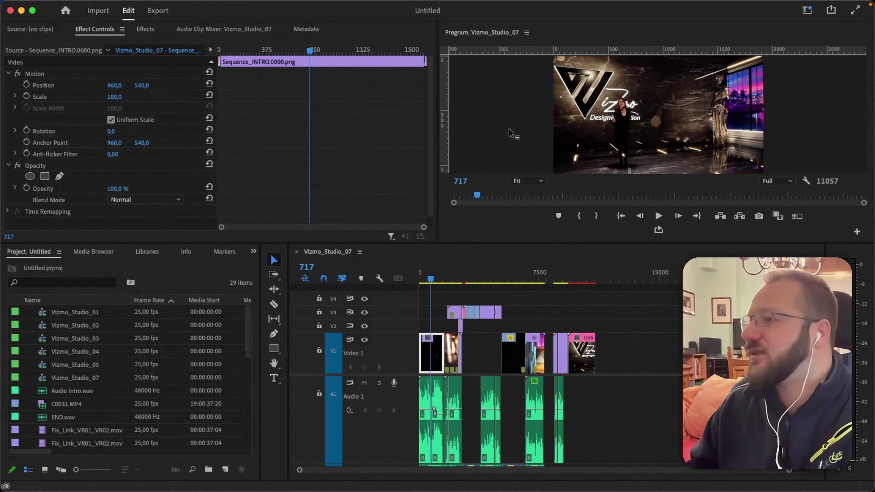
pyautogui.moveTo(495, 35); pyautogui.dragTo(495, 35)
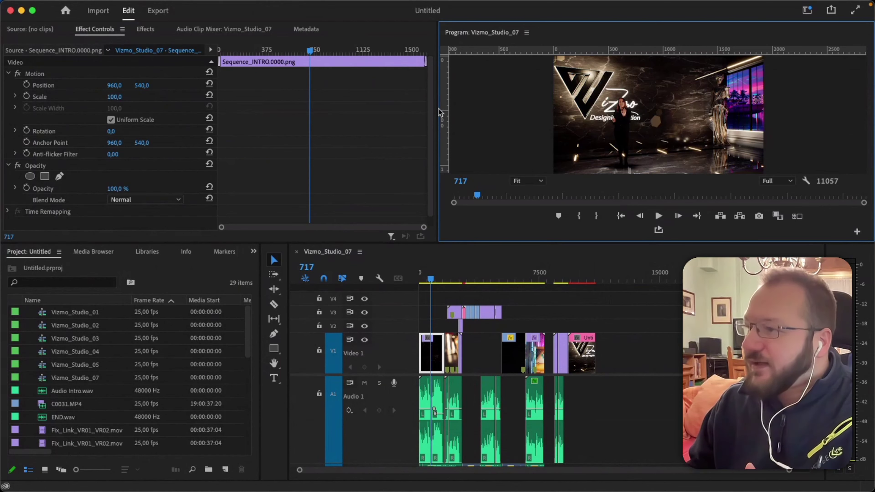
pyautogui.moveTo(437, 109); pyautogui.dragTo(289, 120)
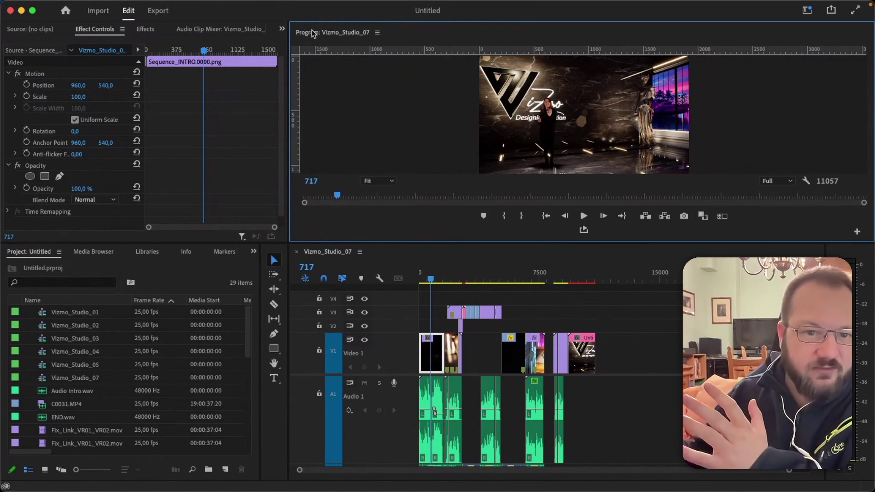
# Focus the Vizmo_Studio_07 timeline and scrub the playhead to frame 512.
pyautogui.click(330, 252)
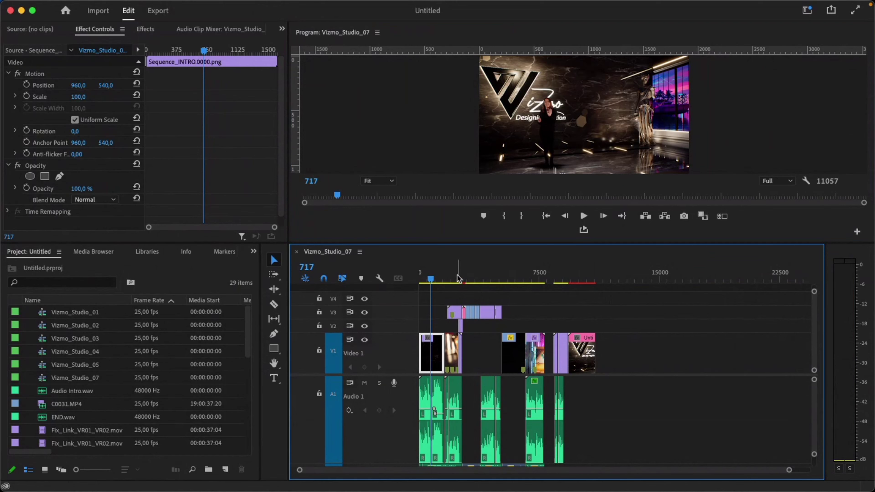
pyautogui.click(432, 280)
pyautogui.moveTo(433, 282); pyautogui.dragTo(429, 282)
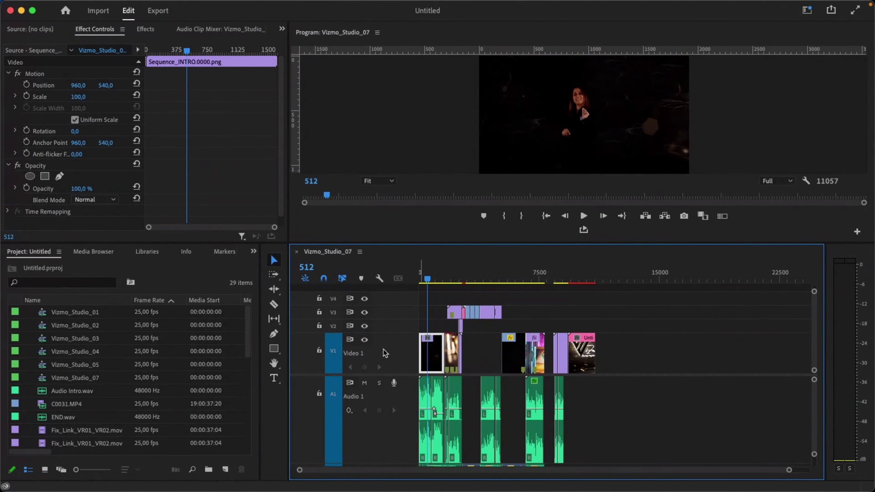
# Review the V1–V3 and A1 tracks at frame 512, then focus the clip's Effect Controls.
pyautogui.scroll(-3, 396, 421)
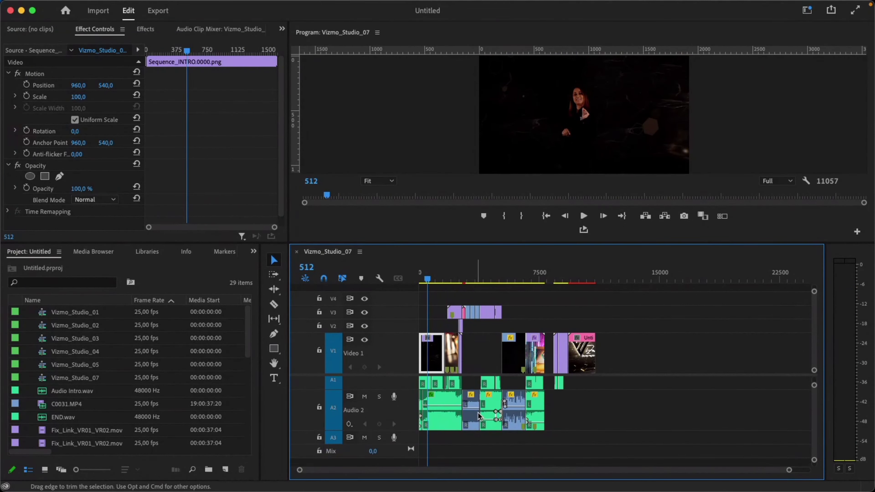
pyautogui.scroll(-1, 399, 424)
pyautogui.scroll(4, 448, 413)
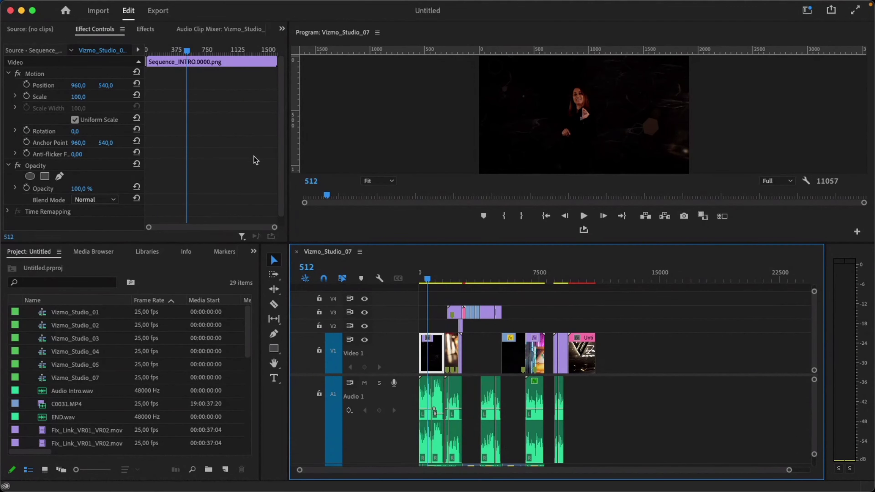
pyautogui.click(95, 34)
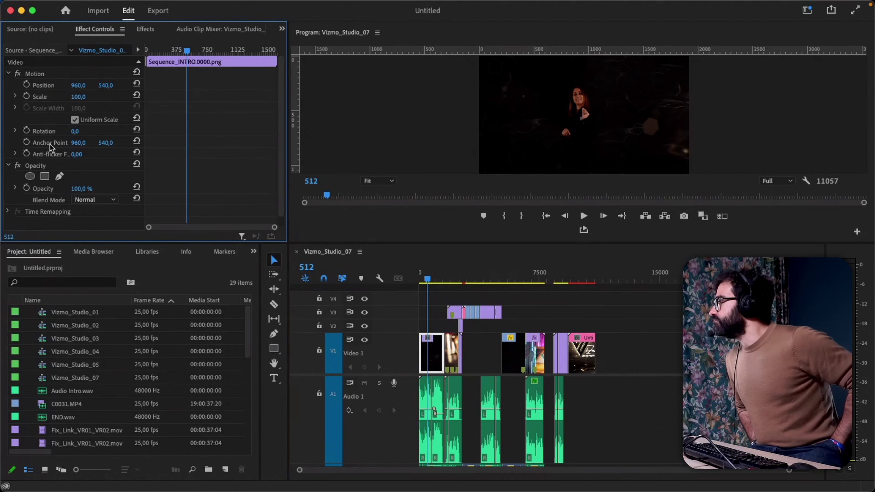
pyautogui.scroll(-1, 99, 174)
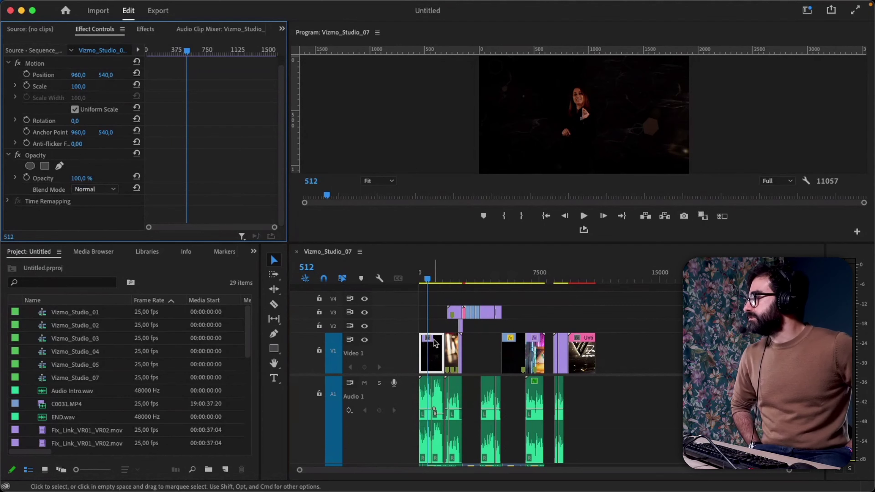
# Raise the Sequence_INTRO clip's Scale to about 141–142 and make the preview and Effect Controls taller.
pyautogui.click(437, 345)
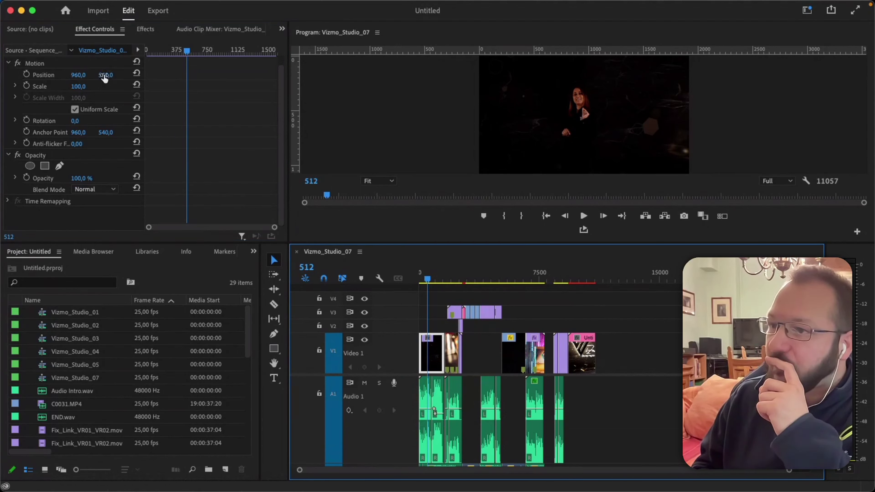
pyautogui.moveTo(85, 87); pyautogui.dragTo(101, 87)
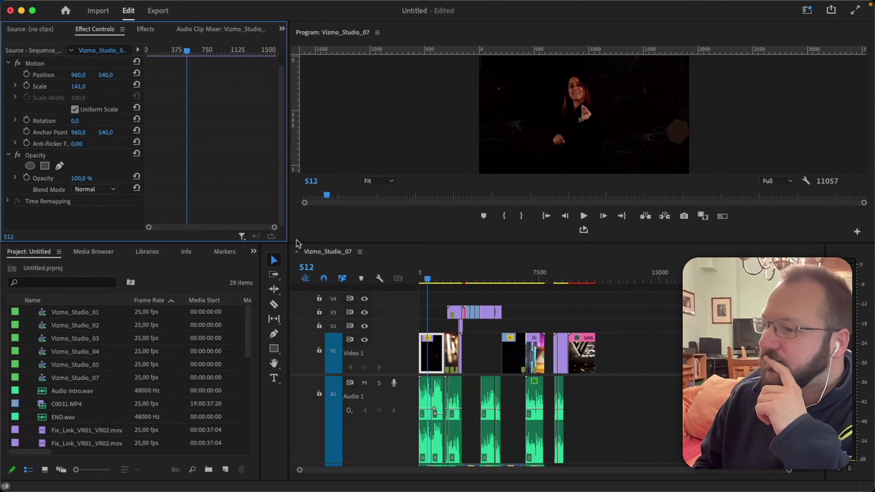
pyautogui.moveTo(298, 243); pyautogui.dragTo(292, 357)
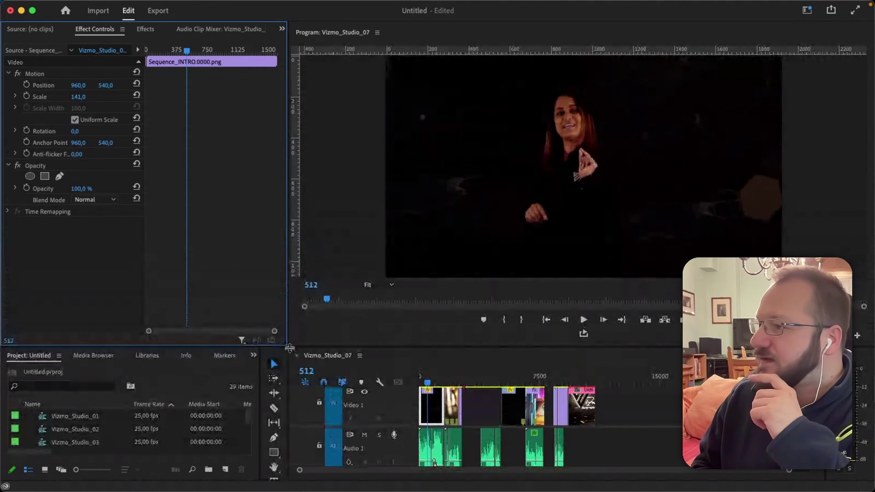
pyautogui.moveTo(82, 98); pyautogui.dragTo(97, 97)
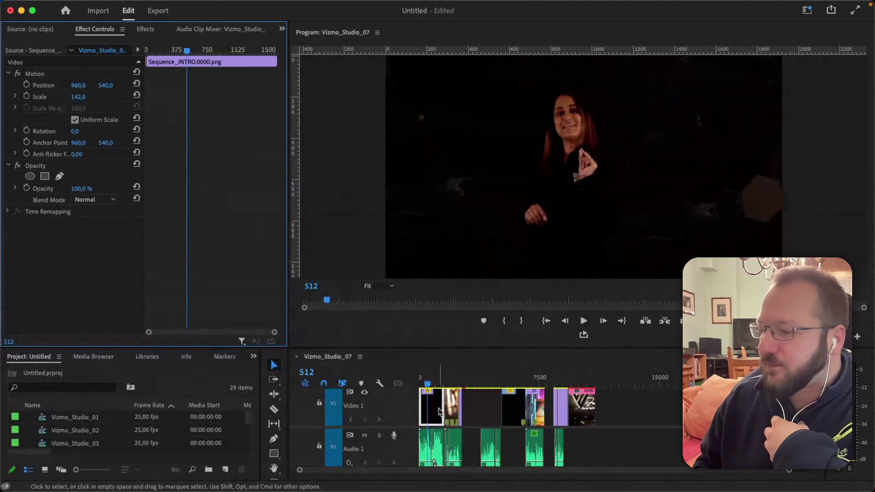
# Inspect the promo and Fix_Link_VR01_VR02 clips on V3, then select the opening intro clip on V1.
pyautogui.moveTo(455, 404); pyautogui.dragTo(451, 379)
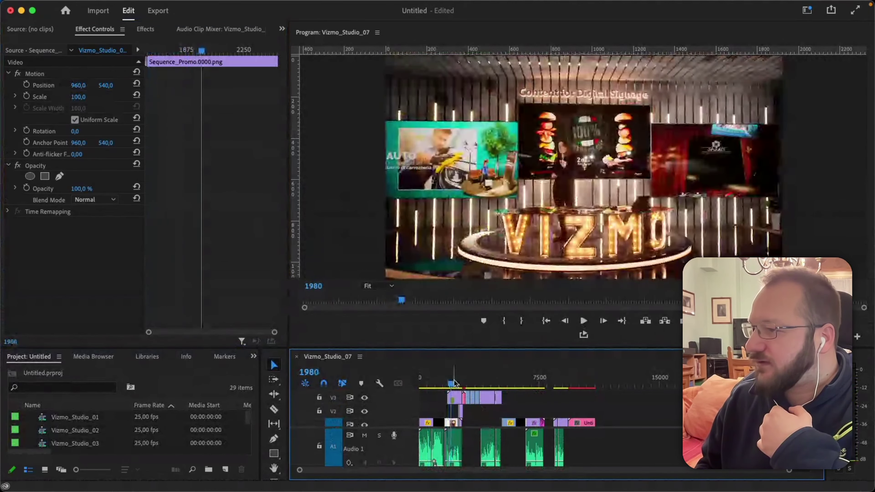
pyautogui.click(453, 400)
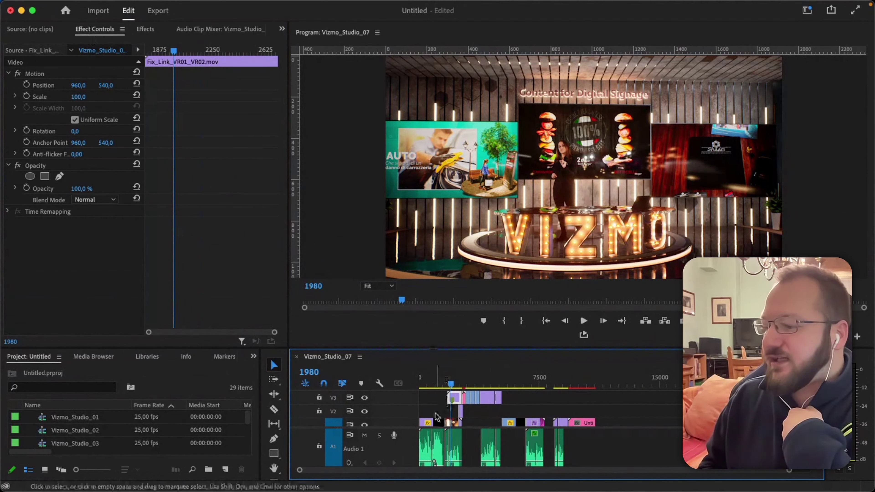
pyautogui.scroll(2, 428, 408)
pyautogui.click(429, 409)
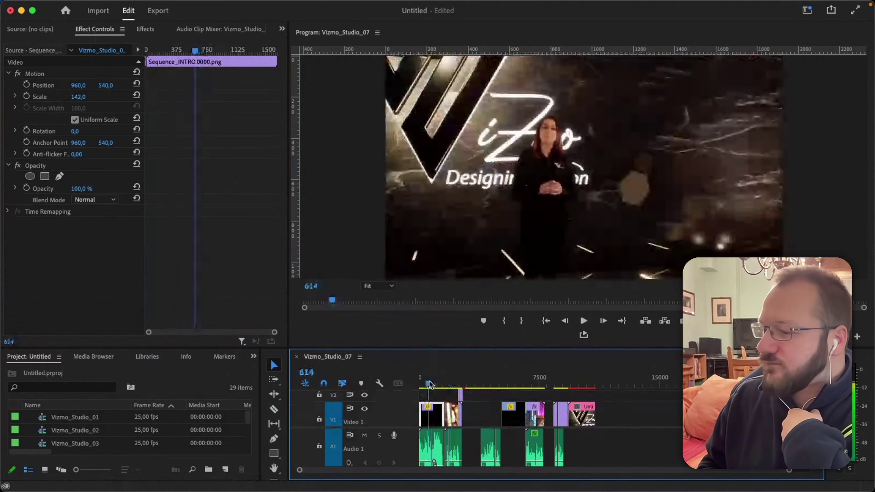
# Enter Scale 100 for Sequence_INTRO.0000.png in Effect Controls.
pyautogui.click(82, 98)
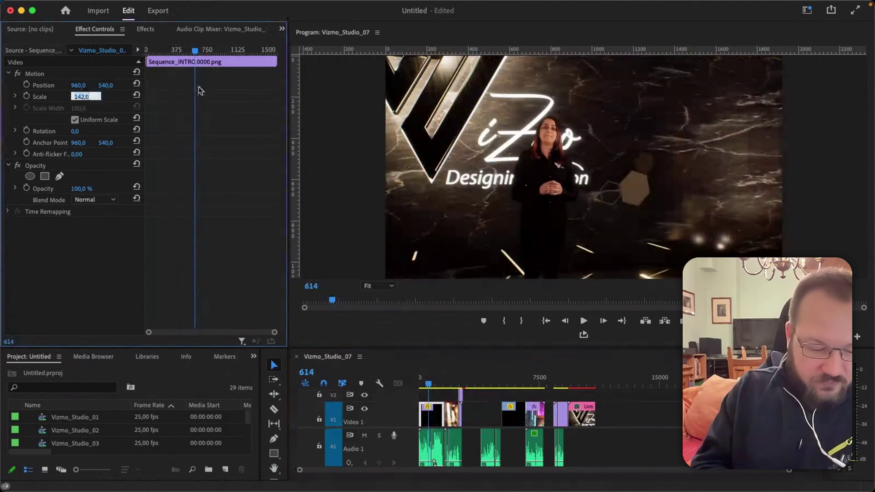
pyautogui.write('100')
pyautogui.press('Return')
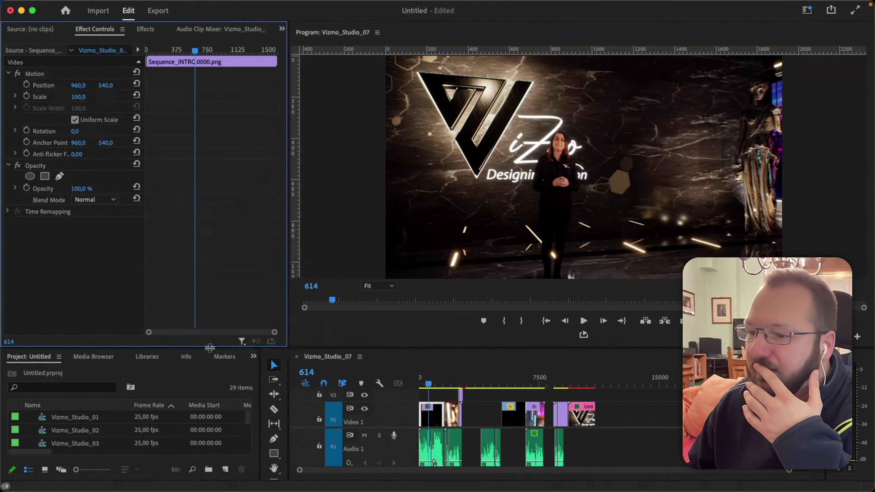
# Raise the monitor divider to enlarge the Project panel and timeline, then browse the 29-item media list.
pyautogui.moveTo(210, 348); pyautogui.dragTo(222, 189)
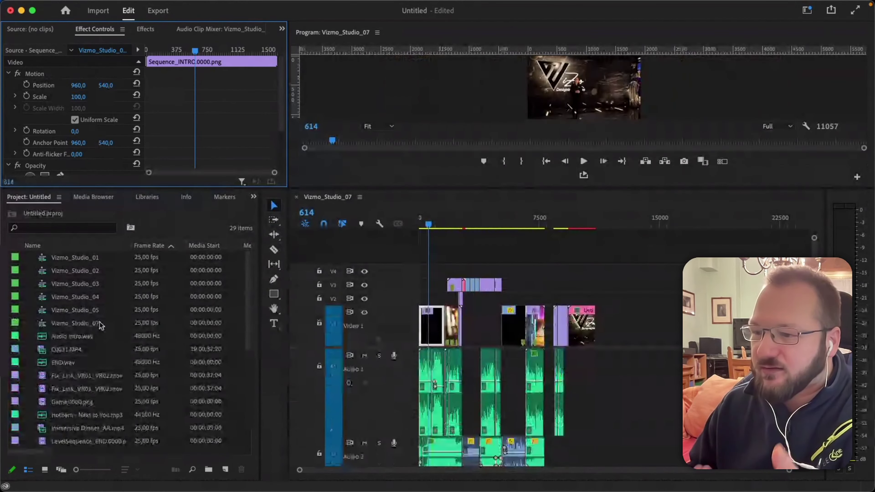
pyautogui.scroll(-5, 99, 318)
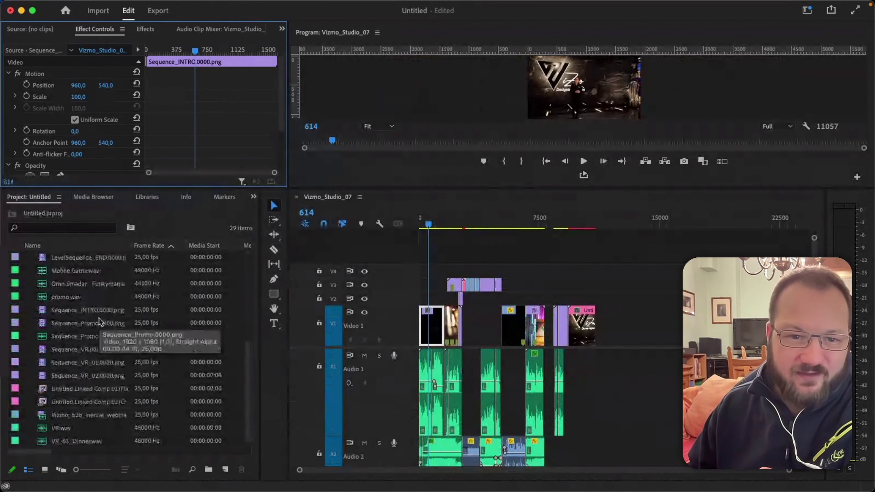
pyautogui.scroll(1, 99, 319)
pyautogui.scroll(5, 99, 318)
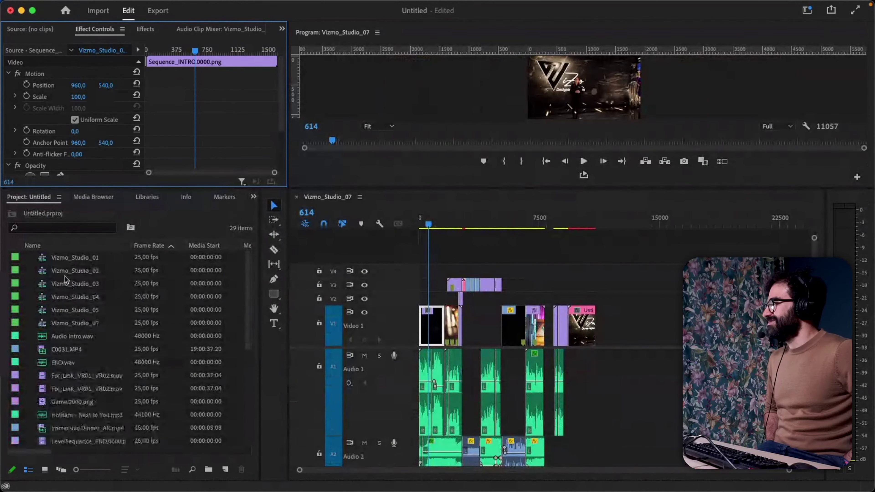
pyautogui.click(27, 198)
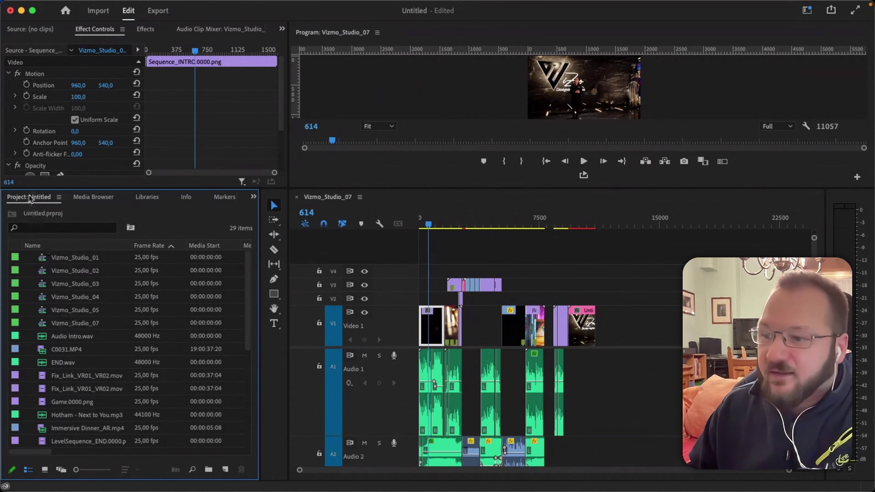
pyautogui.scroll(-10, 86, 330)
pyautogui.scroll(10, 88, 332)
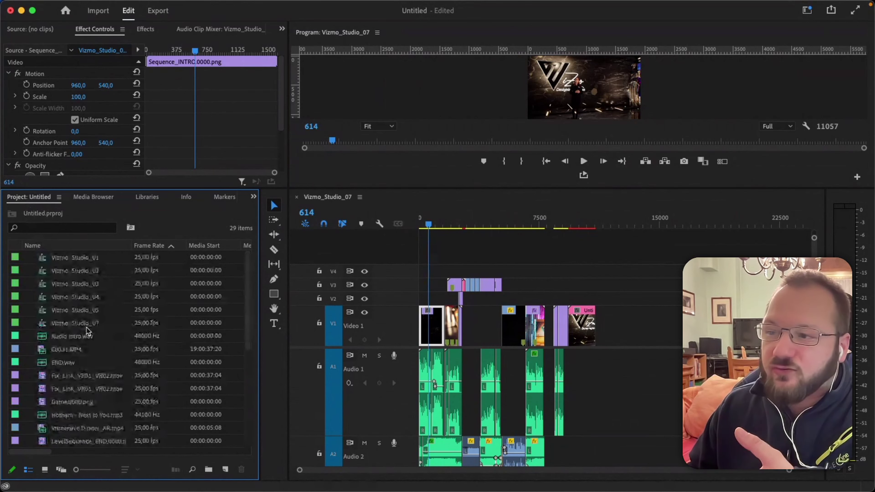
pyautogui.scroll(-5, 87, 331)
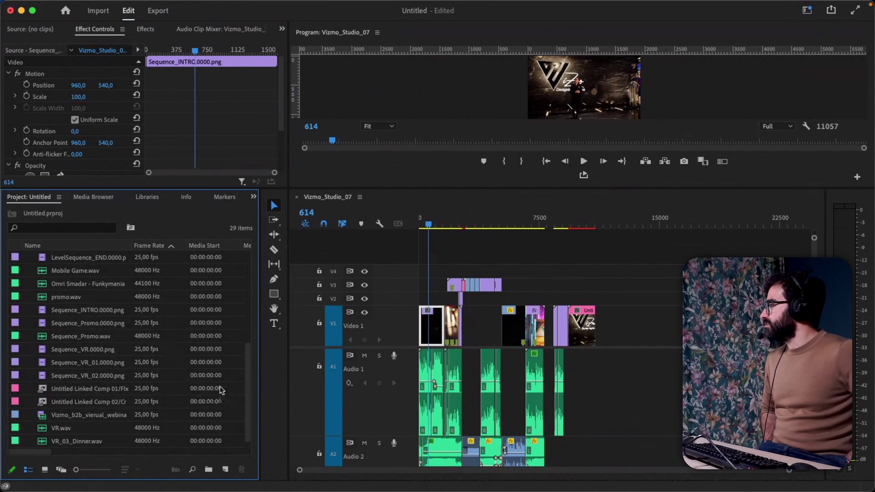
pyautogui.scroll(2, 89, 374)
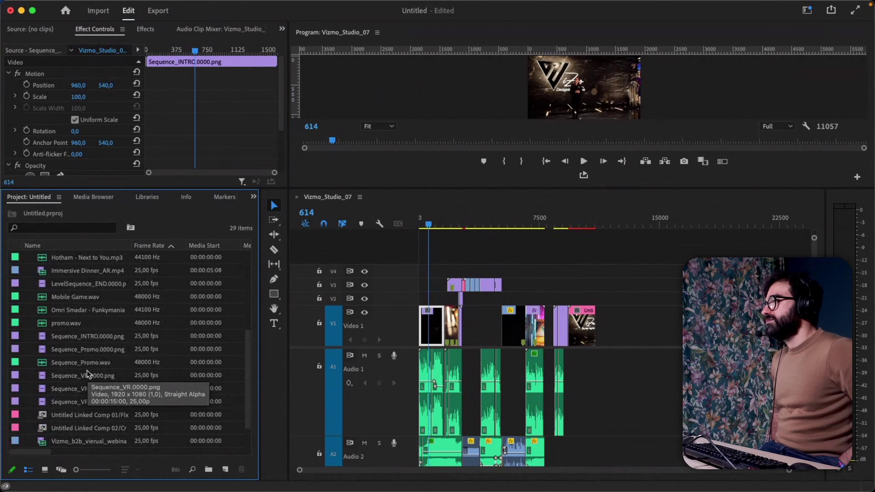
pyautogui.scroll(-2, 136, 354)
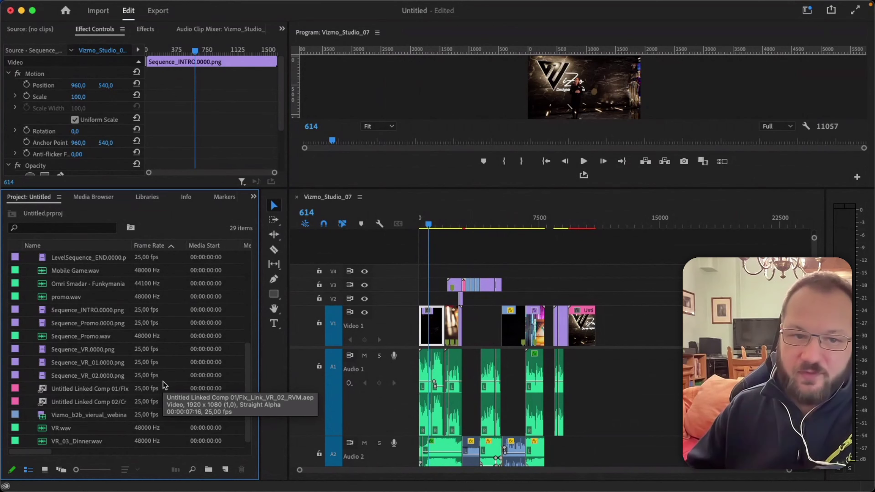
pyautogui.moveTo(240, 3)
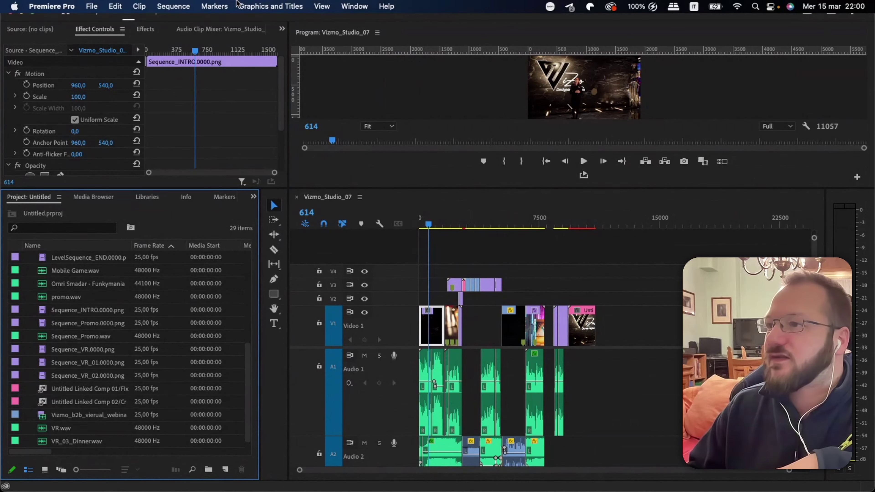
pyautogui.click(355, 6)
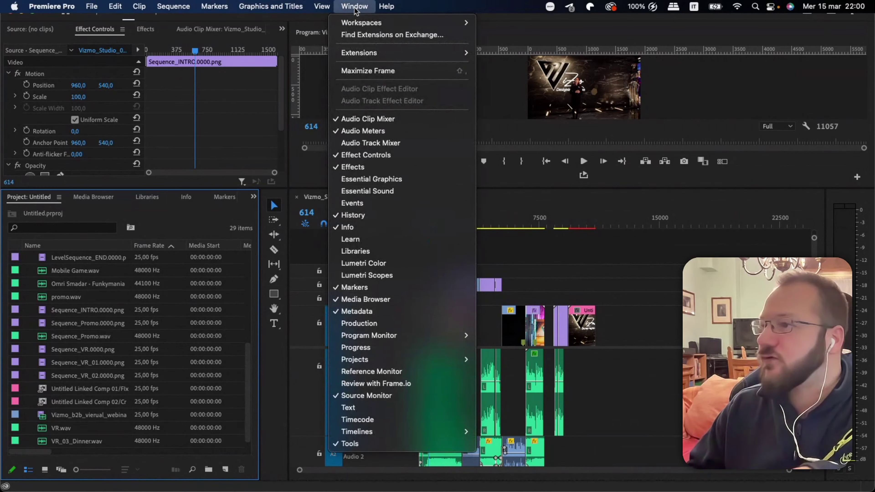
# Switch to the Color workspace with Lumetri Scopes and Essential Graphics panels.
pyautogui.moveTo(361, 22)
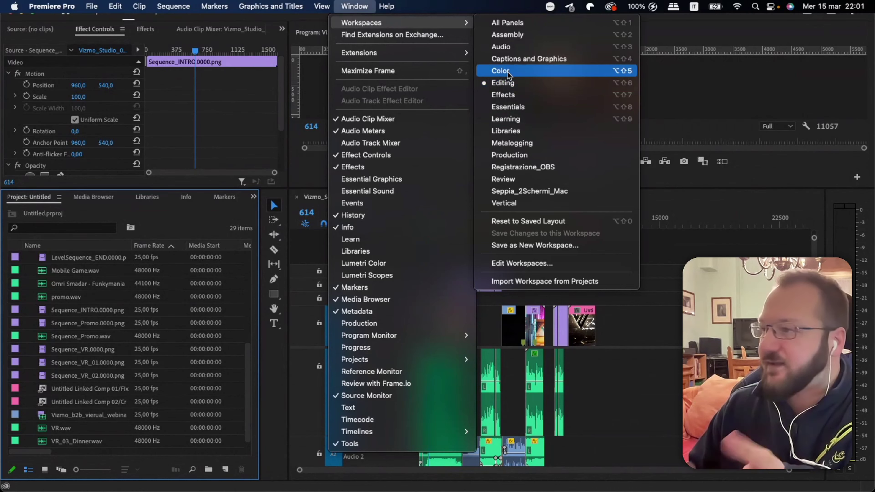
pyautogui.press('Escape')
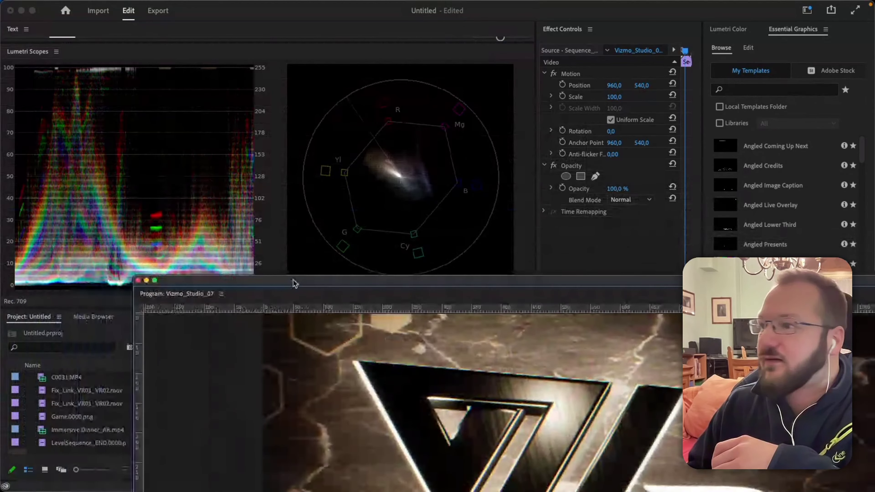
# Drag panel dividers to widen the Program monitor and Effect Controls and heighten the Project list.
pyautogui.moveTo(293, 283); pyautogui.dragTo(294, 134)
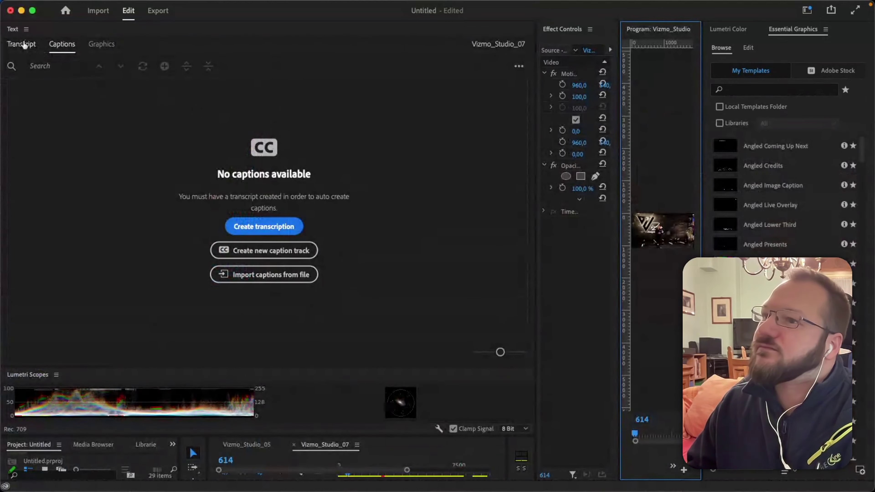
pyautogui.moveTo(262, 366); pyautogui.dragTo(309, 109)
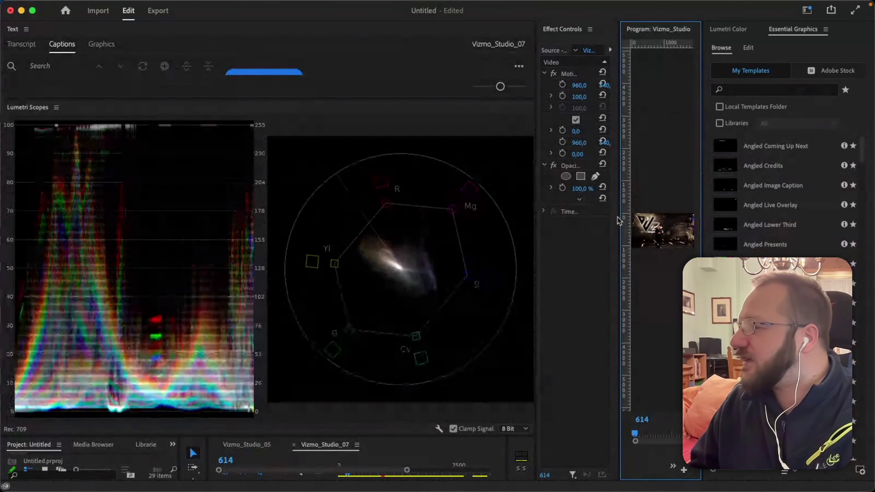
pyautogui.moveTo(620, 216); pyautogui.dragTo(406, 218)
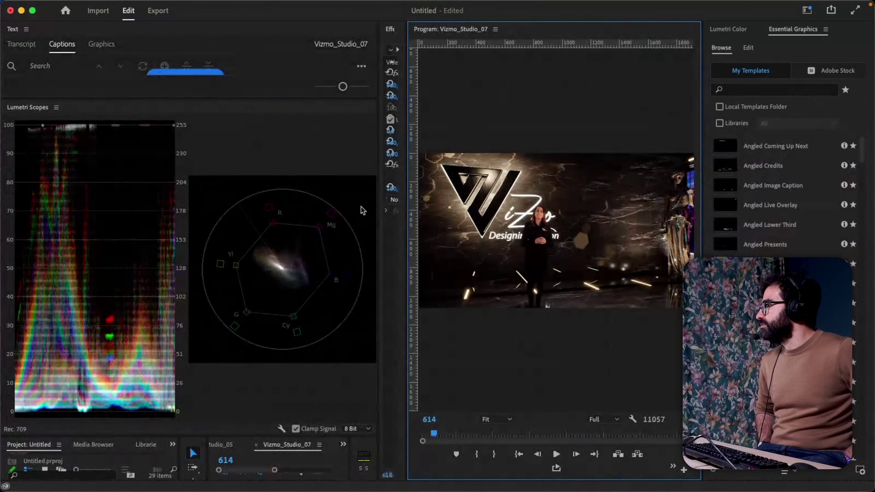
pyautogui.moveTo(377, 215); pyautogui.dragTo(269, 206)
pyautogui.moveTo(135, 437); pyautogui.dragTo(149, 308)
pyautogui.click(26, 29)
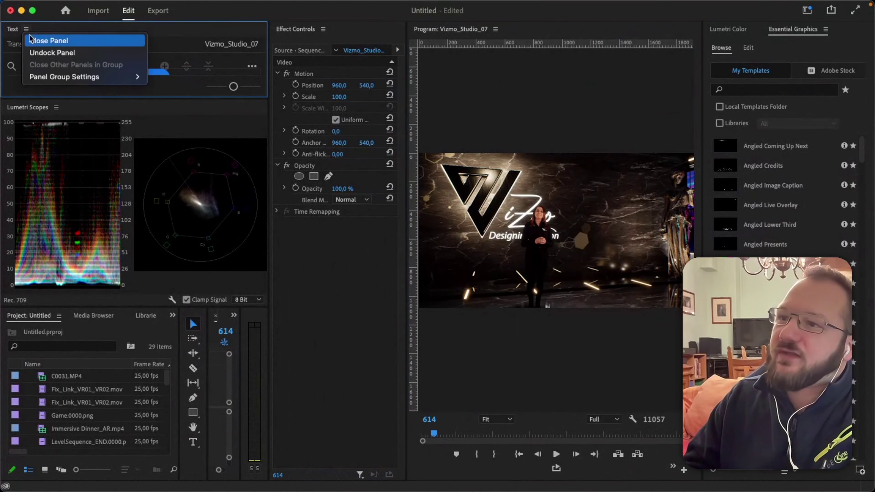
# Close the Text panel and widen the Lumetri Scopes slightly.
pyautogui.click(50, 42)
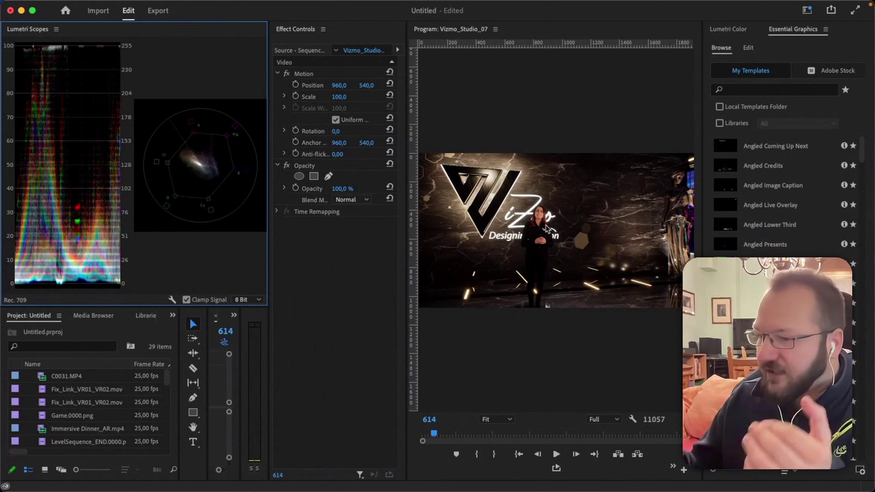
pyautogui.moveTo(268, 366); pyautogui.dragTo(274, 379)
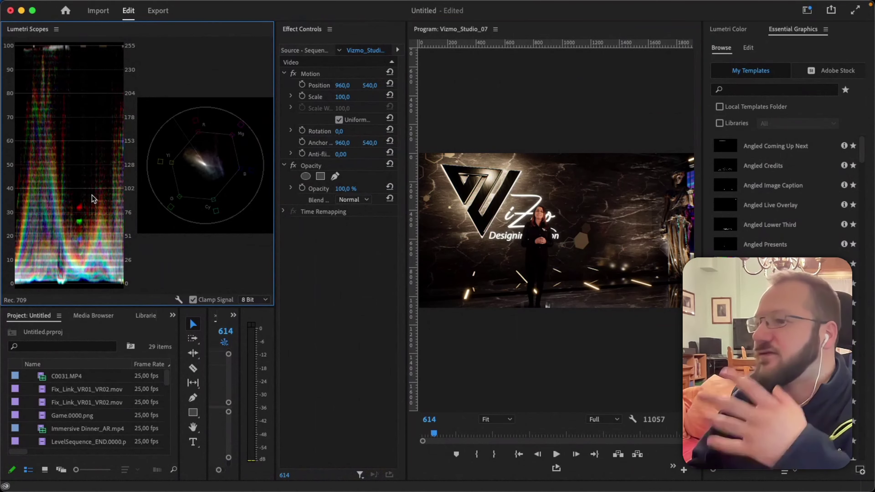
pyautogui.moveTo(264, 4)
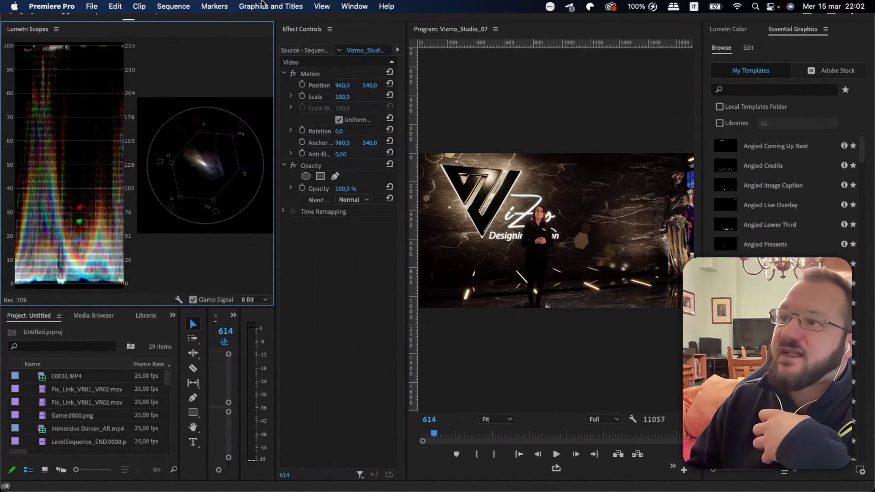
# Switch to the Editing workspace and lower the divider to make the monitors taller.
pyautogui.click(355, 6)
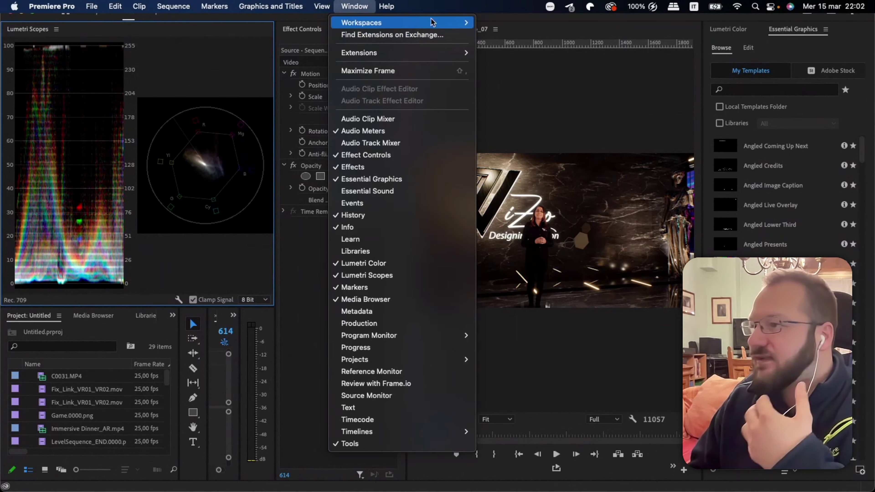
pyautogui.moveTo(414, 23)
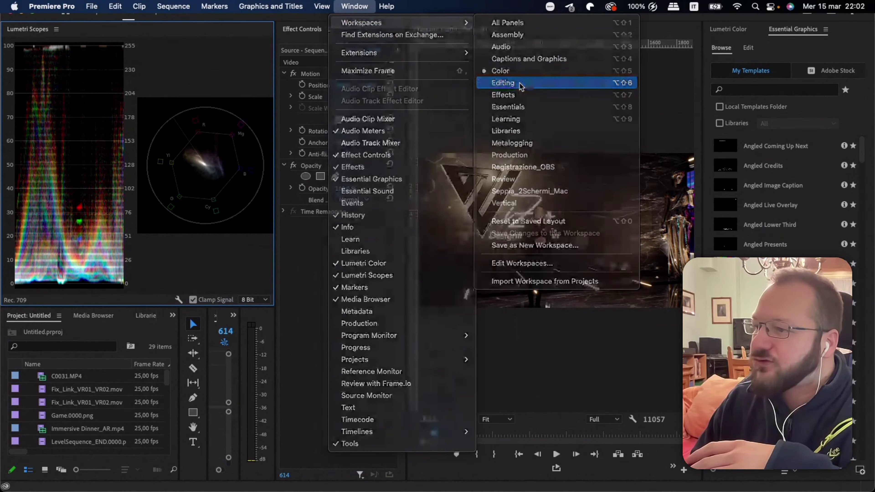
pyautogui.click(514, 83)
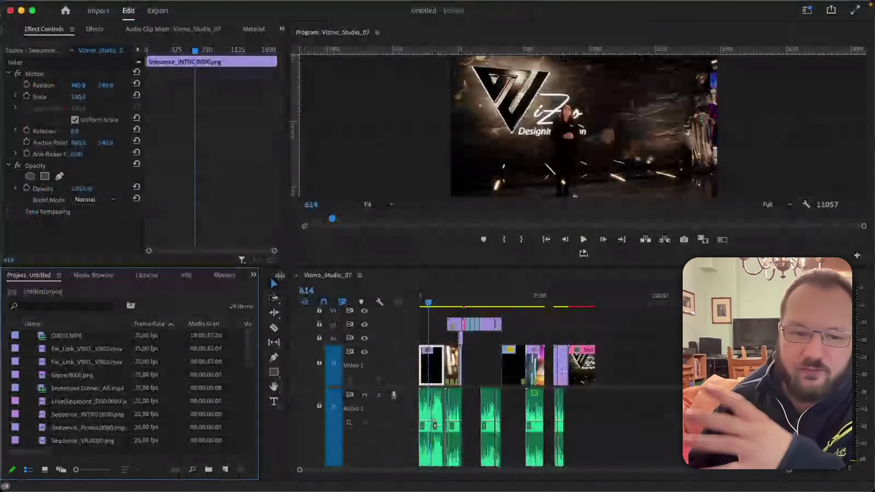
pyautogui.moveTo(280, 275); pyautogui.dragTo(280, 305)
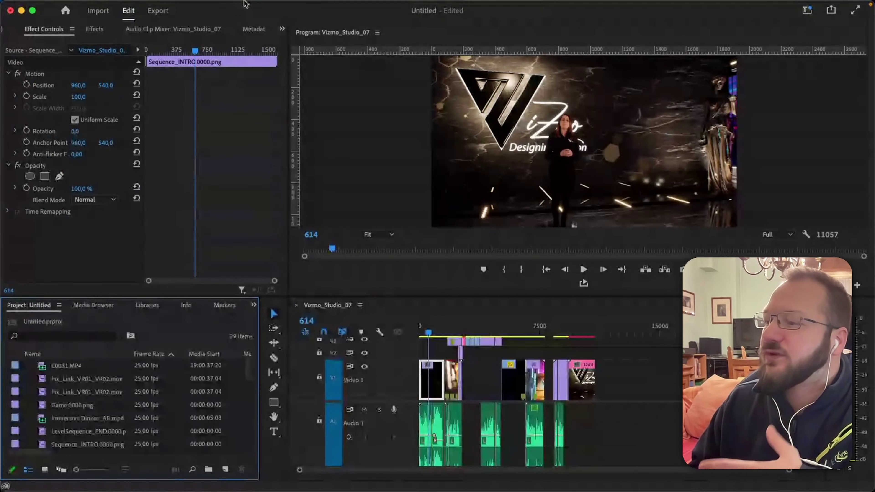
pyautogui.click(354, 6)
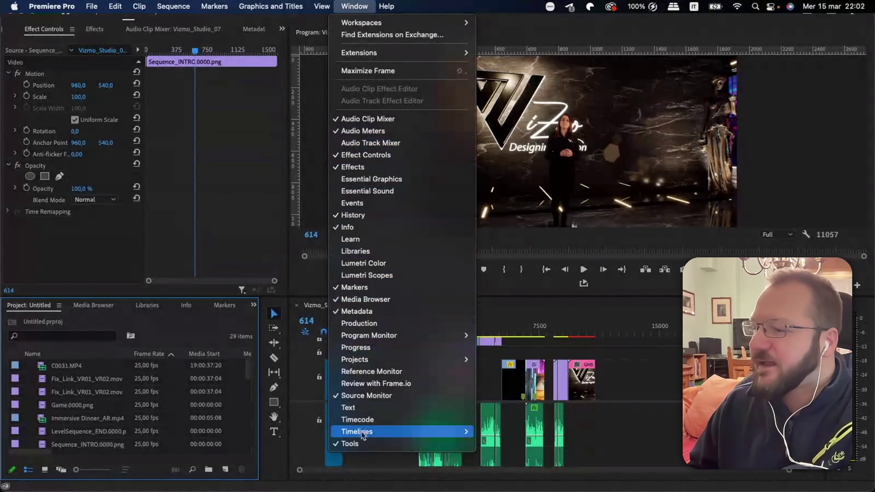
# Reopen the Lumetri Scopes panel from the Window menu.
pyautogui.moveTo(377, 339)
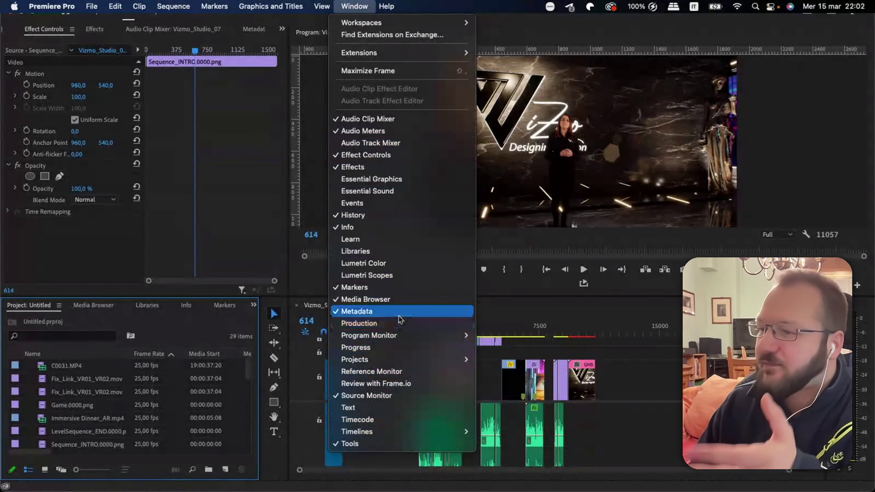
pyautogui.click(384, 281)
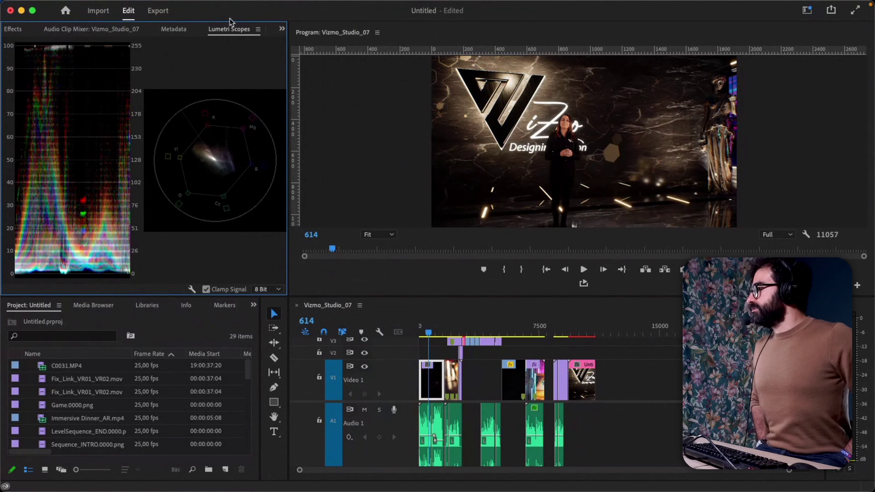
# Cycle through the group's Effect Controls, Effects, Audio Clip Mixer, Metadata and Lumetri Scopes tabs.
pyautogui.click(281, 30)
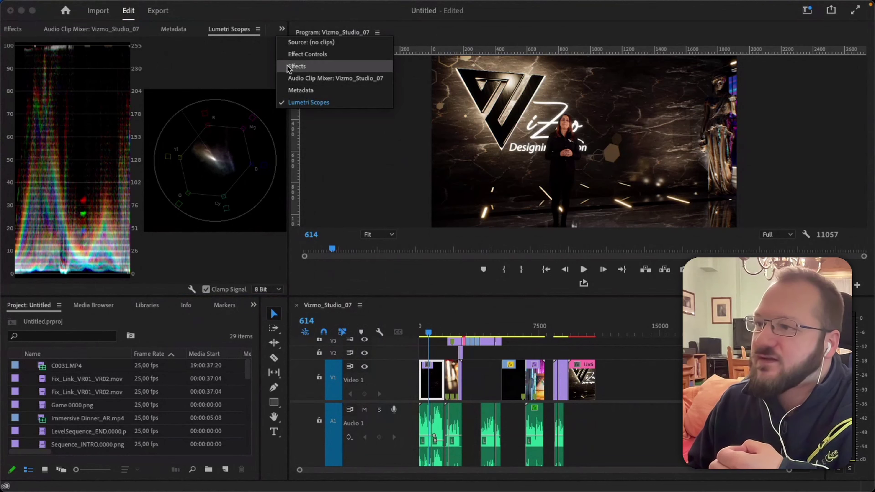
pyautogui.click(323, 55)
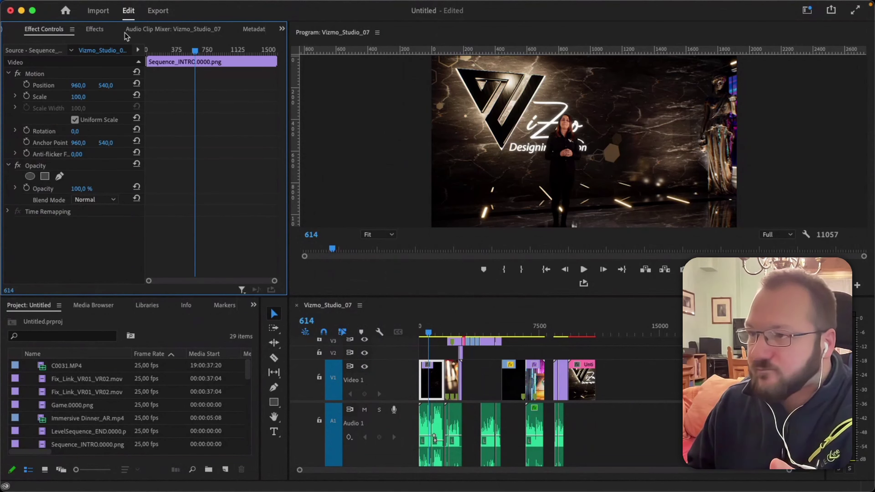
pyautogui.click(96, 30)
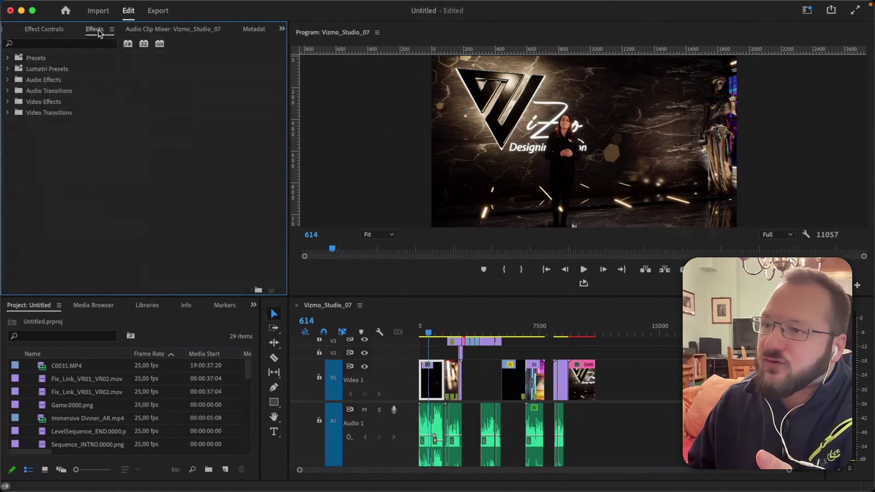
pyautogui.click(157, 29)
pyautogui.click(259, 29)
pyautogui.click(260, 30)
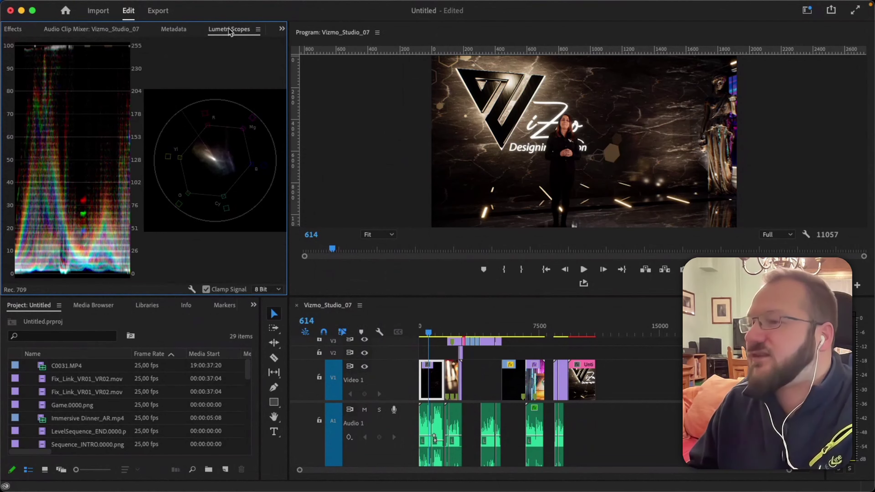
# Close the Lumetri Scopes, Metadata and Audio Clip Mixer panels, returning to Source and Effect Controls.
pyautogui.click(258, 30)
pyautogui.click(266, 40)
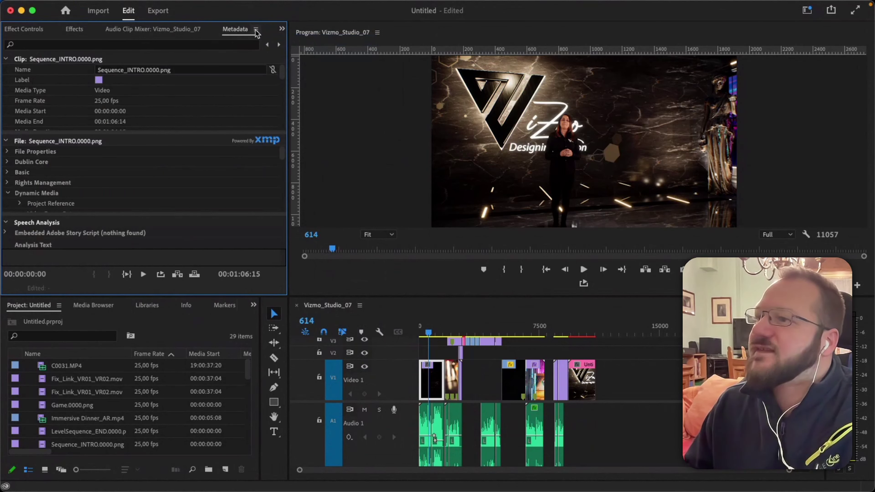
pyautogui.click(256, 29)
pyautogui.click(265, 40)
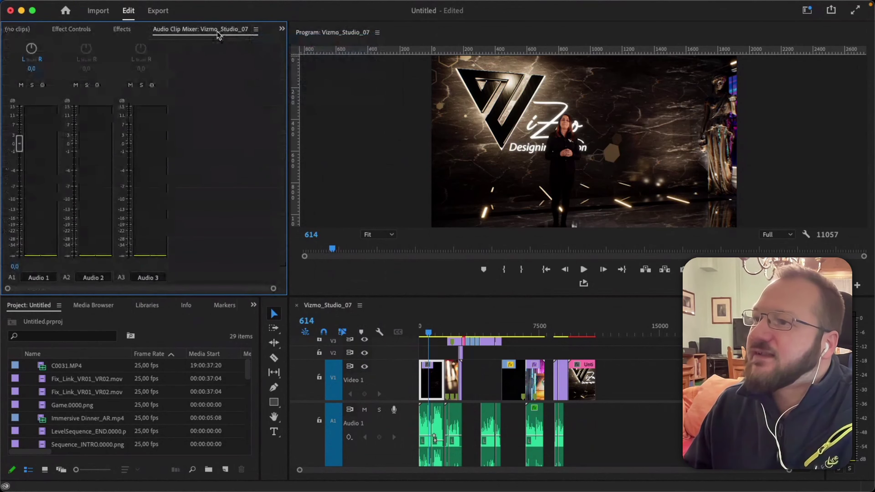
pyautogui.click(256, 29)
pyautogui.click(264, 40)
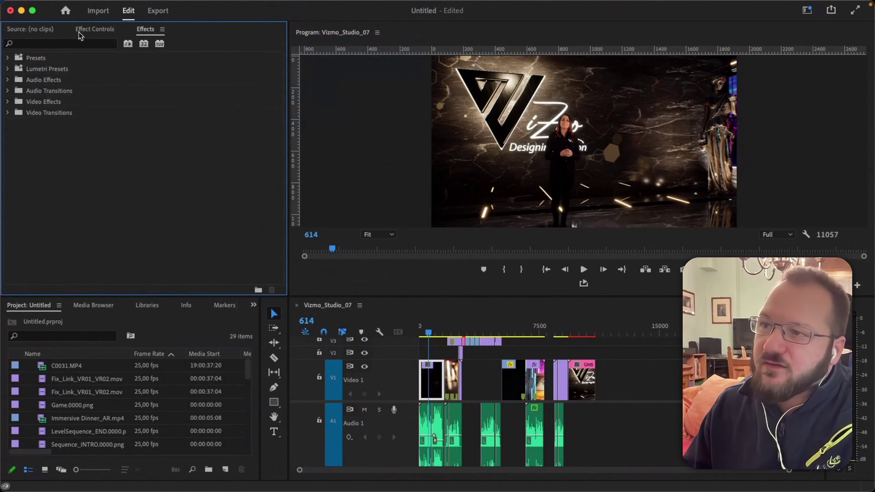
pyautogui.click(32, 31)
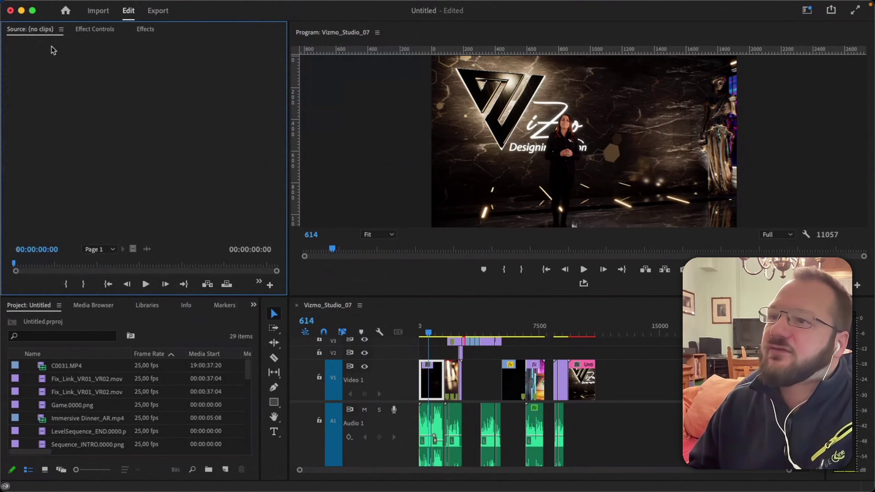
pyautogui.click(92, 29)
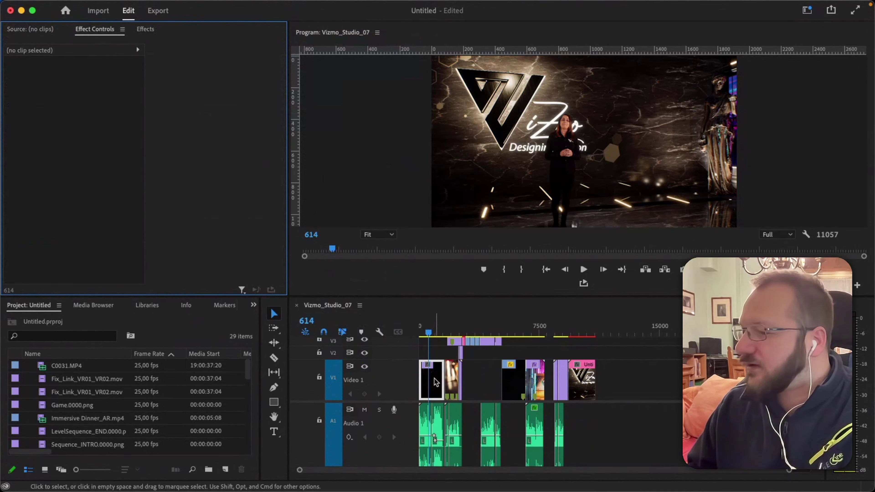
# Select the Sequence_INTRO clip on V1, then load Game.0000.png into the Source monitor.
pyautogui.click(389, 393)
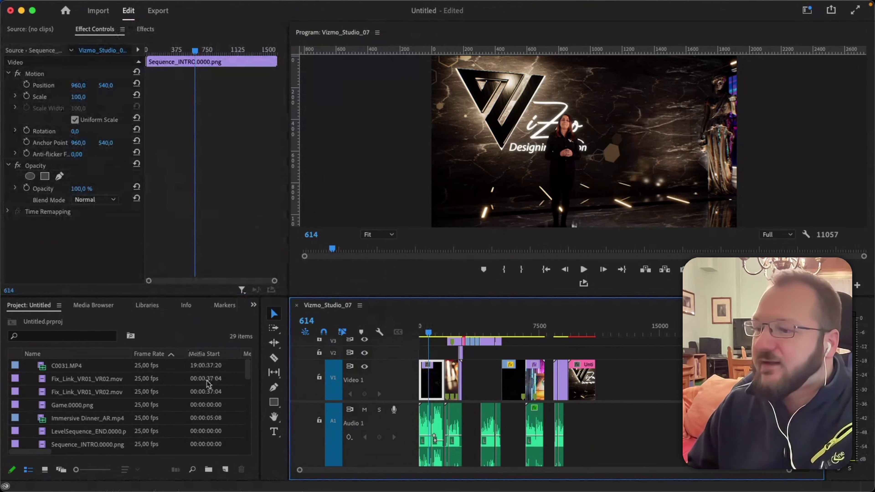
pyautogui.scroll(-5, 98, 406)
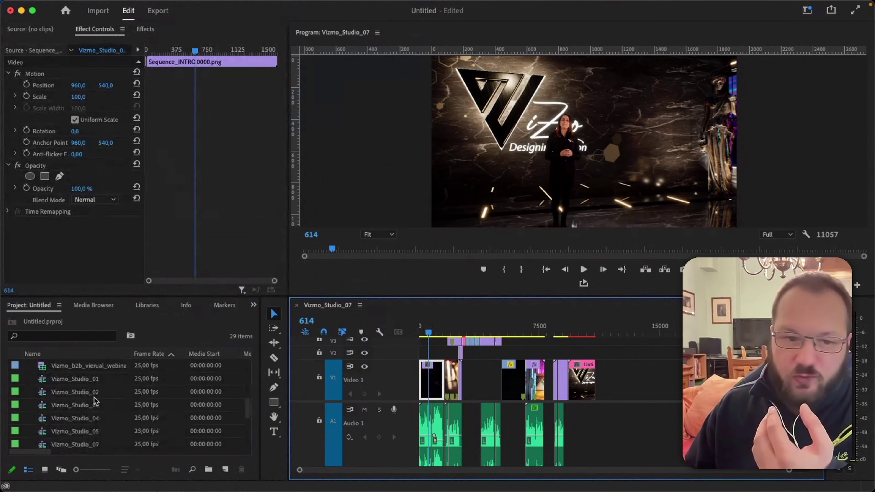
pyautogui.scroll(5, 110, 407)
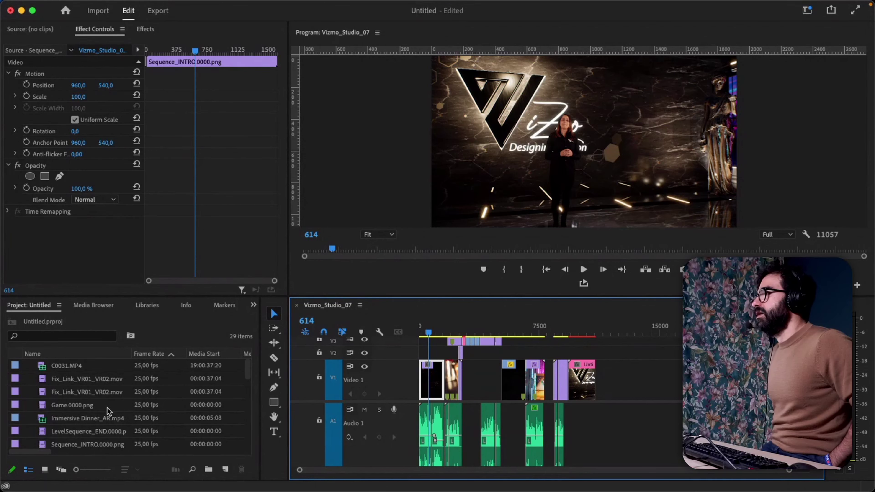
pyautogui.doubleClick(108, 405)
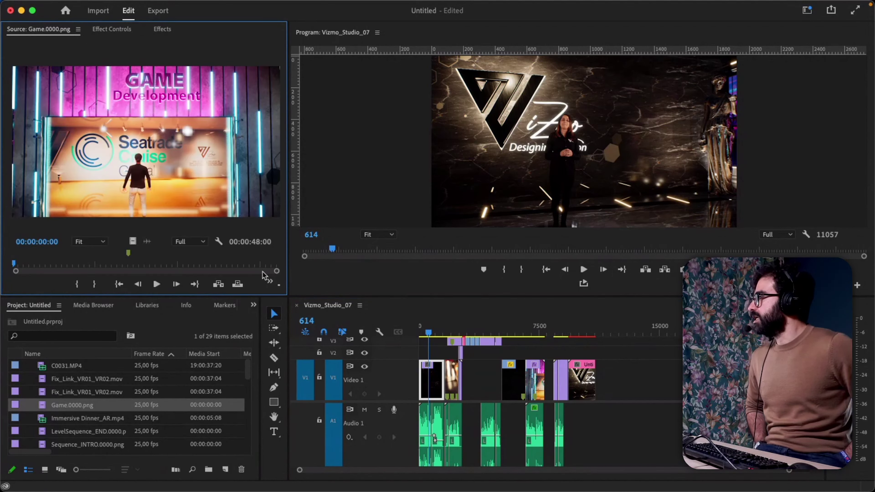
# Switch between Effect Controls, Effects and the Game.0000.png source preview.
pyautogui.click(111, 28)
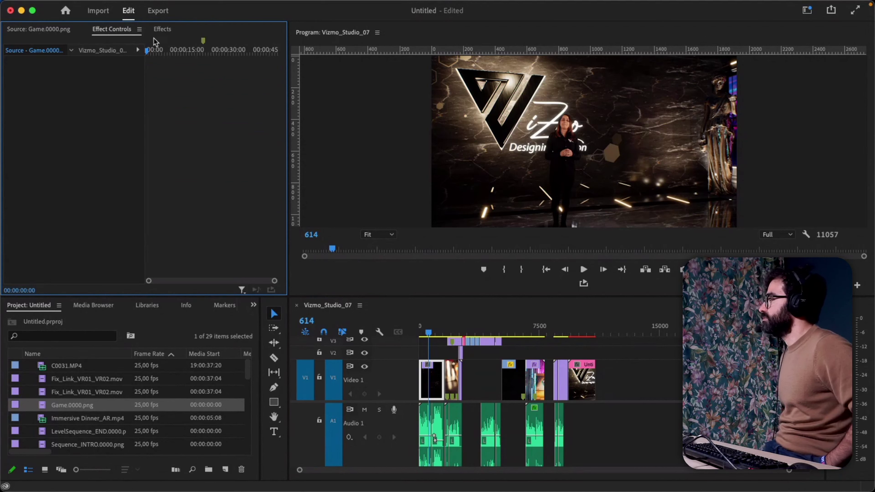
pyautogui.click(165, 30)
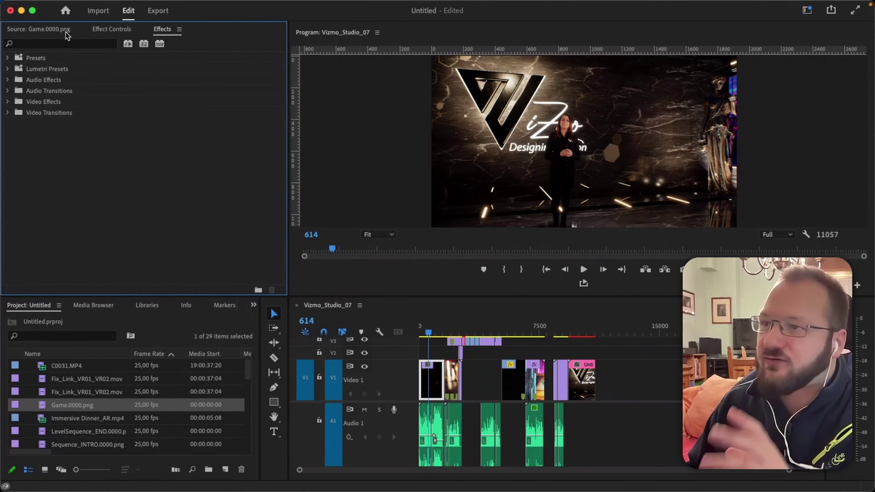
pyautogui.click(43, 30)
pyautogui.click(110, 30)
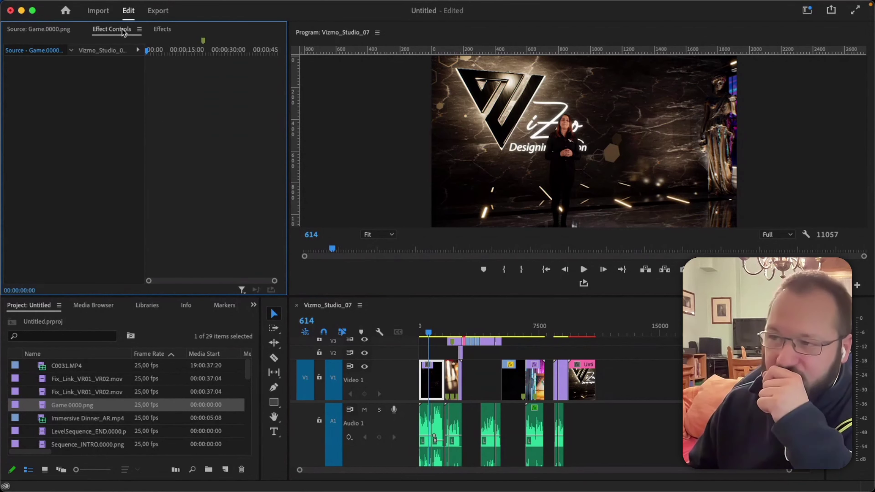
# Show the Sequence_INTRO.0000.png clip's Motion and Opacity settings in Effect Controls, with Scale at 100.
pyautogui.click(438, 376)
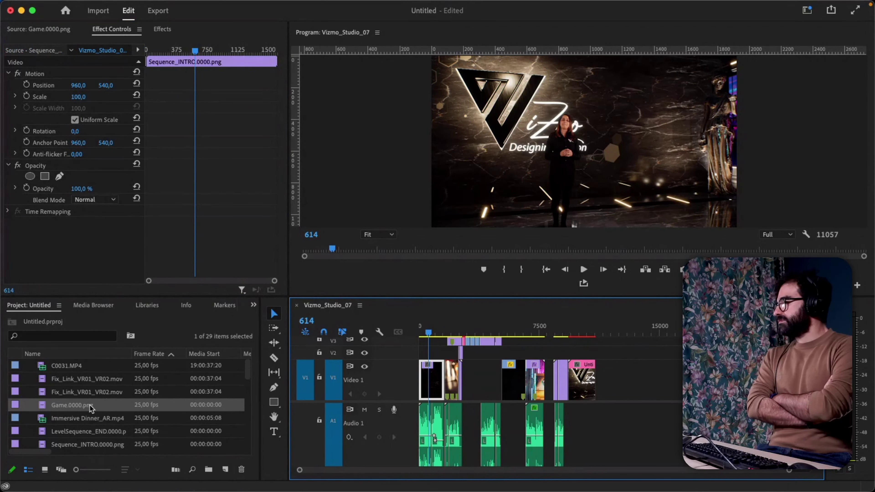
pyautogui.scroll(-5, 93, 407)
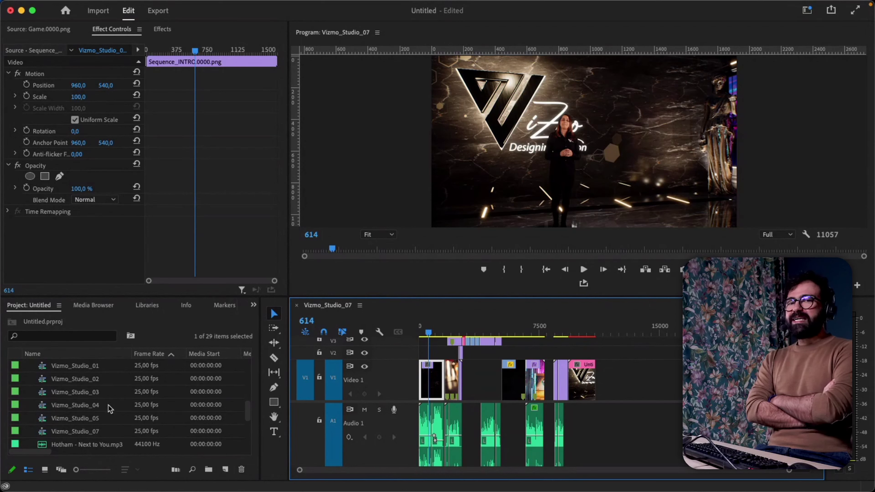
pyautogui.scroll(5, 110, 409)
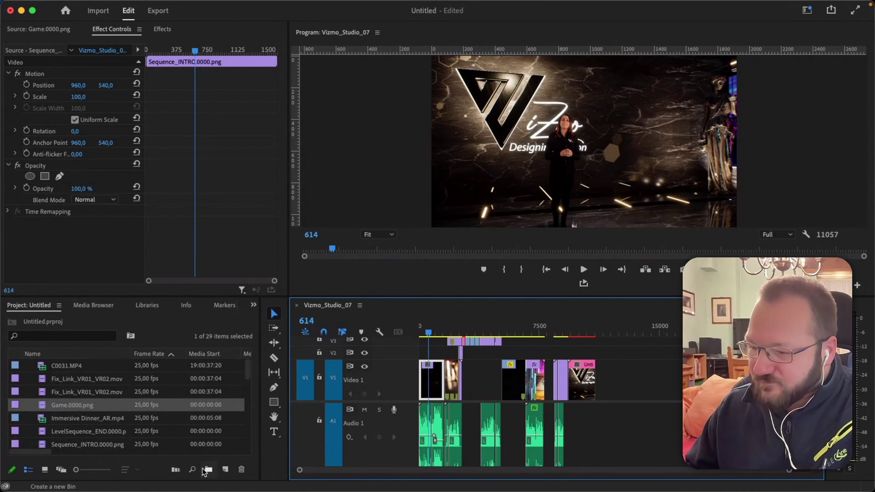
# Create a new bin named Footage in the Project panel.
pyautogui.click(27, 305)
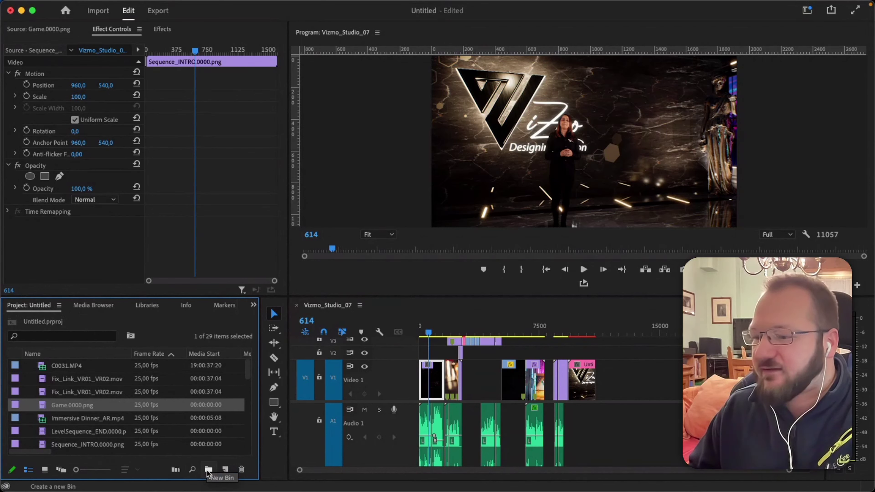
pyautogui.click(209, 470)
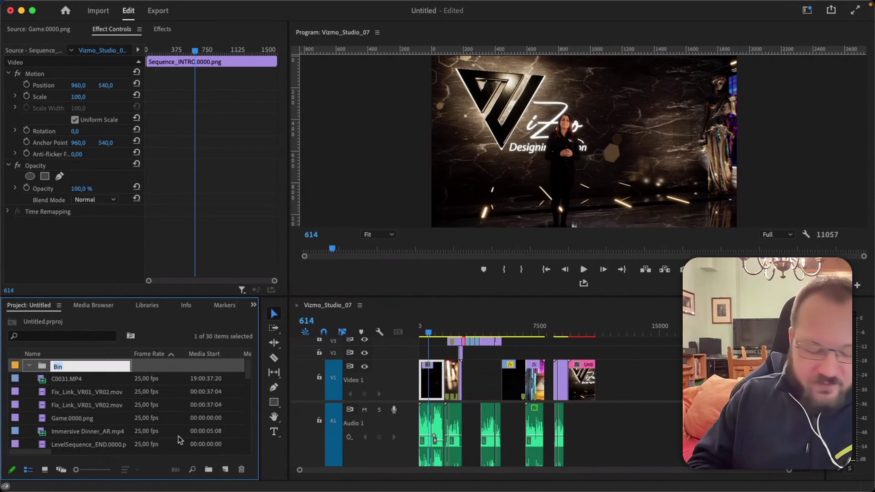
pyautogui.write('Footage')
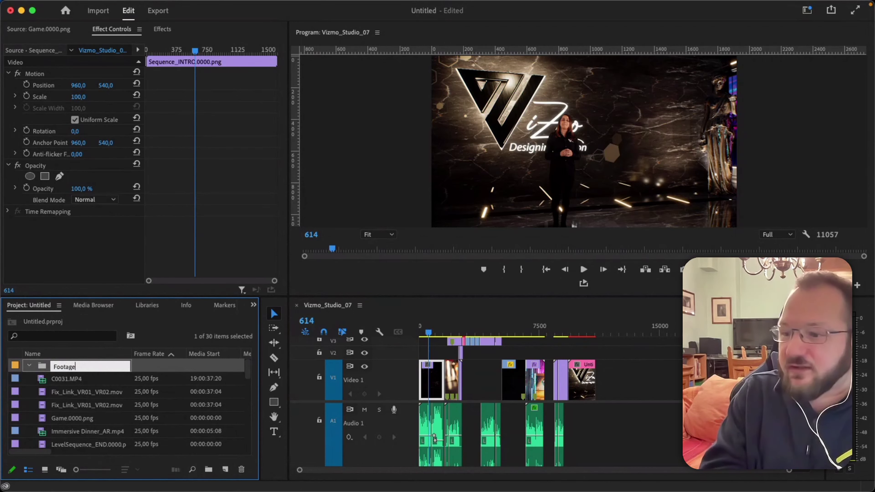
pyautogui.press('Tab')
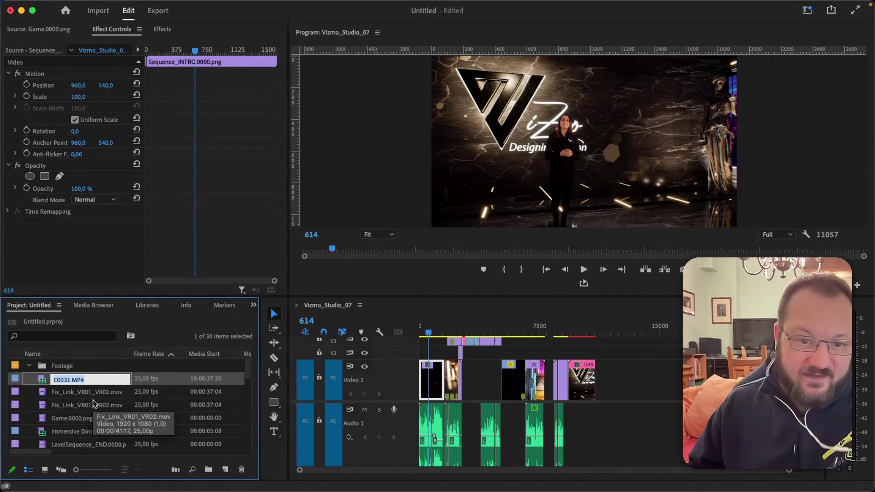
pyautogui.press('Return')
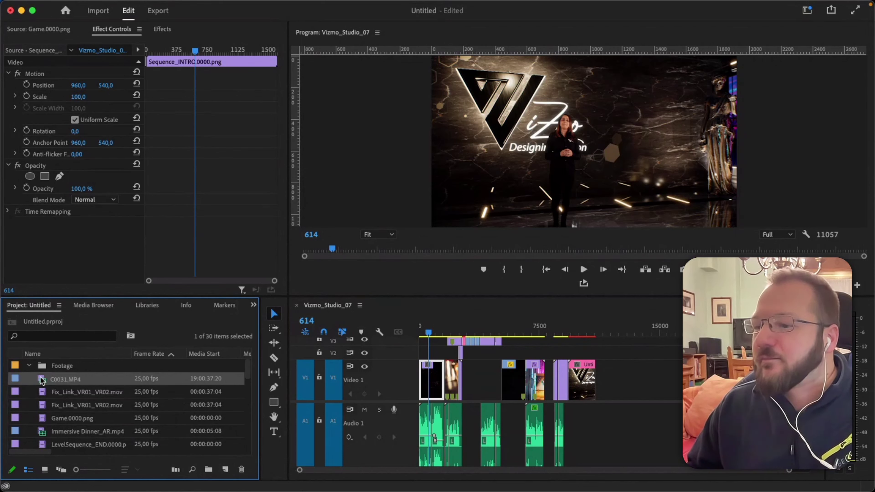
# Move the eleven clips C0031.MP4 through Sequence_VR_02 into Footage, collapse it, and widen the name column.
pyautogui.scroll(-10, 78, 393)
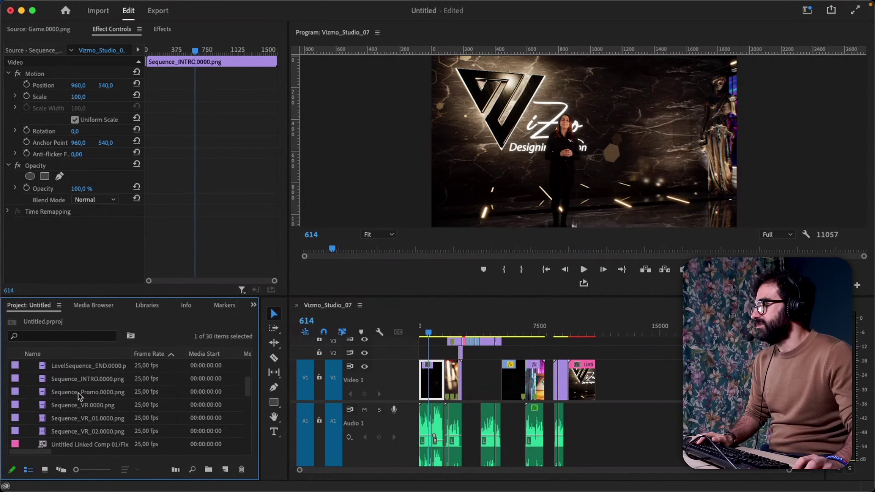
pyautogui.keyDown('shift'); pyautogui.click(76, 406); pyautogui.keyUp('shift')
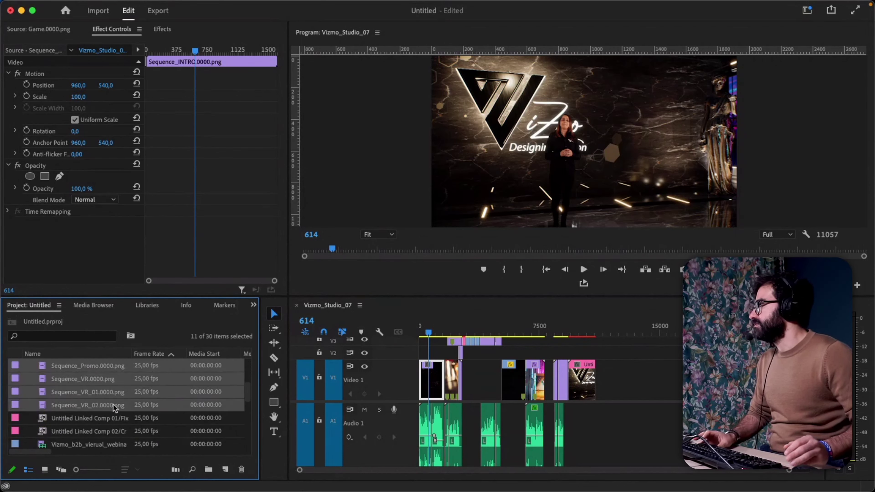
pyautogui.scroll(-1, 114, 406)
pyautogui.scroll(5, 105, 402)
pyautogui.moveTo(64, 392); pyautogui.dragTo(62, 366)
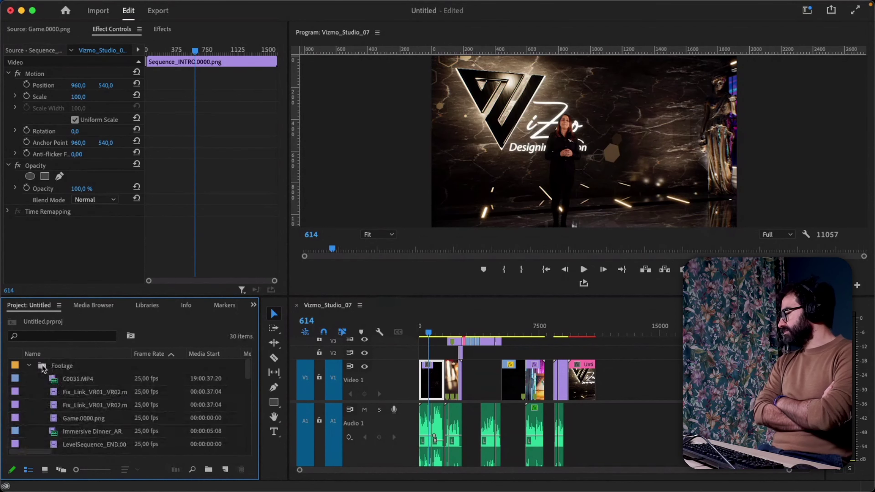
pyautogui.click(29, 366)
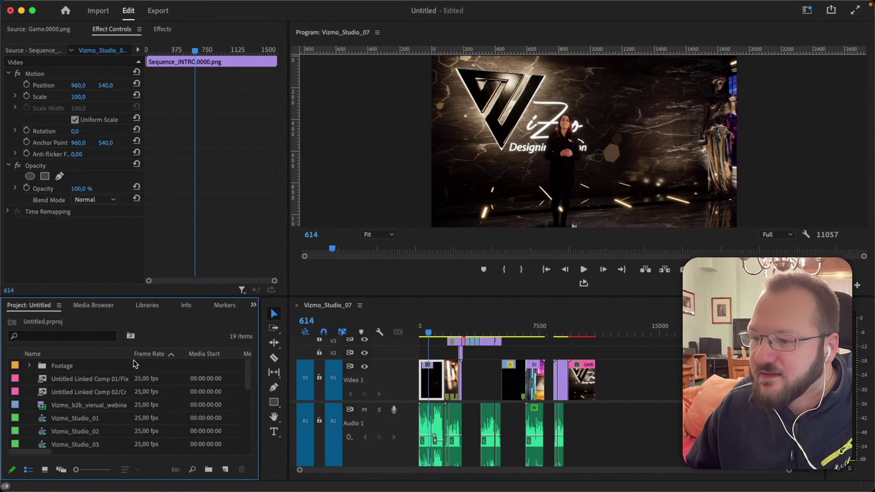
pyautogui.moveTo(132, 355); pyautogui.dragTo(167, 360)
# Create an AE bin, move the two linked comps into it, and collapse it.
pyautogui.click(208, 470)
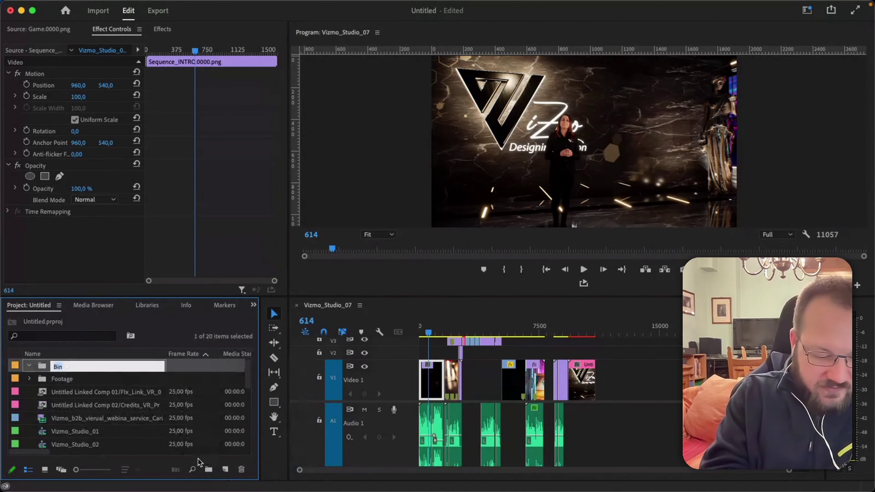
pyautogui.write('AE')
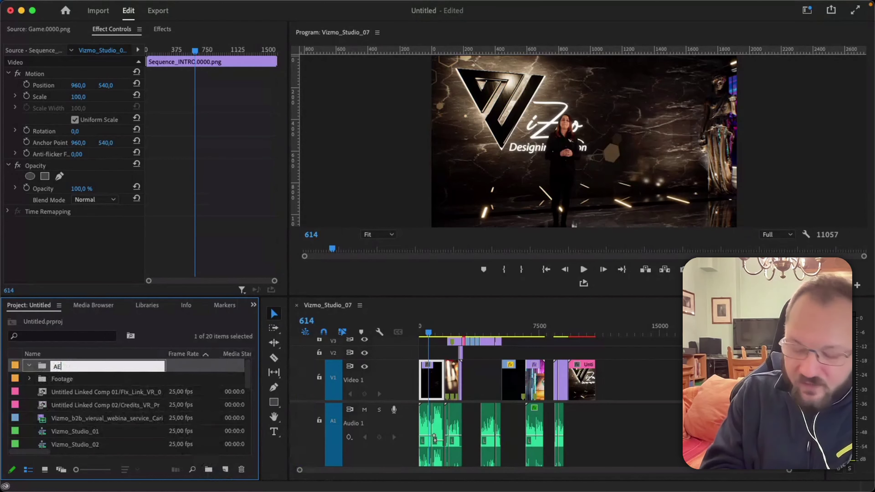
pyautogui.press('Tab')
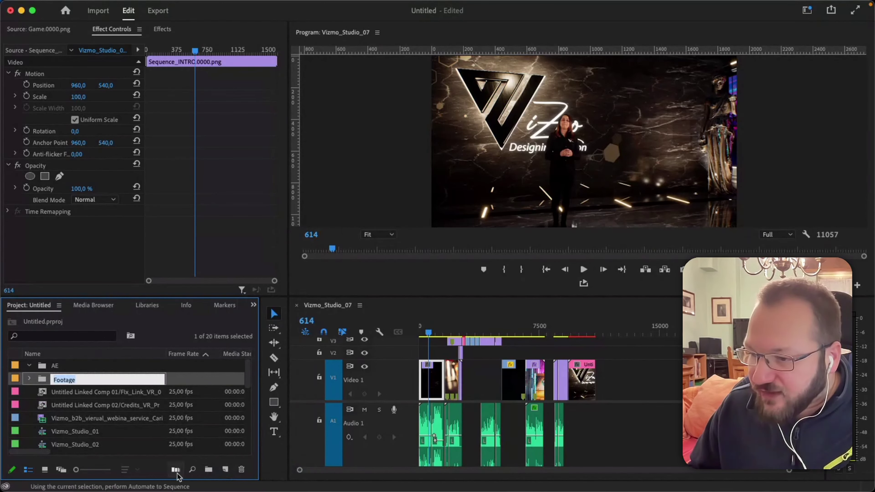
pyautogui.click(75, 393)
pyautogui.keyDown('shift'); pyautogui.click(75, 405); pyautogui.keyUp('shift')
pyautogui.moveTo(74, 405); pyautogui.dragTo(54, 368)
pyautogui.click(30, 365)
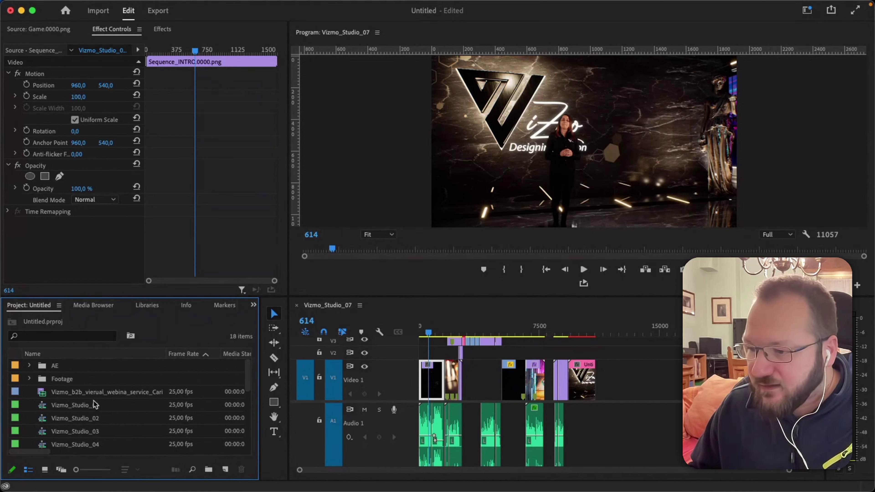
# Move Vizmo_b2b into Footage and name a new bin Audio.
pyautogui.moveTo(73, 393); pyautogui.dragTo(67, 380)
pyautogui.scroll(-3, 104, 395)
pyautogui.scroll(-2, 104, 395)
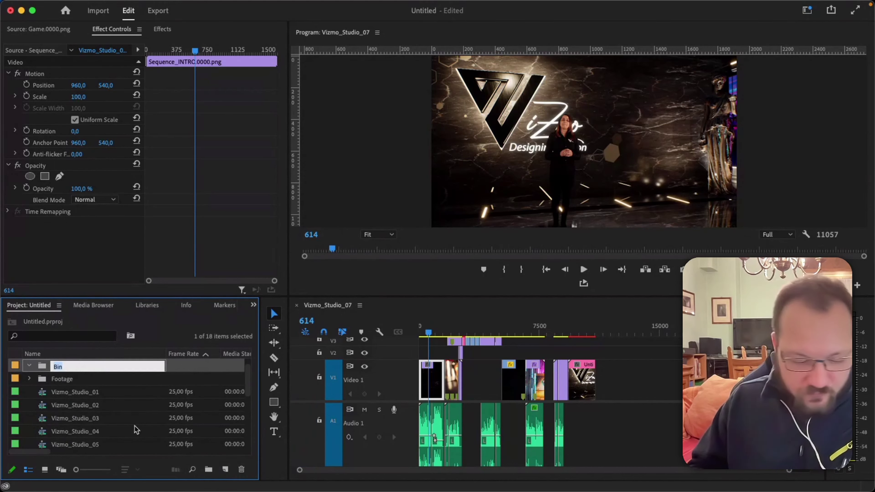
pyautogui.write('Audio')
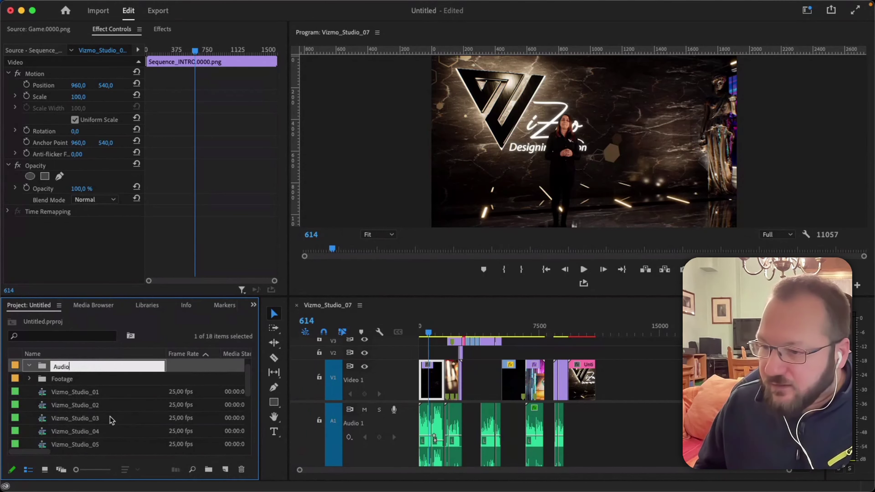
pyautogui.click(110, 417)
# Move the nine audio files, from VR_03_Dinner.wav on, into the Audio bin and collapse it.
pyautogui.scroll(-5, 106, 414)
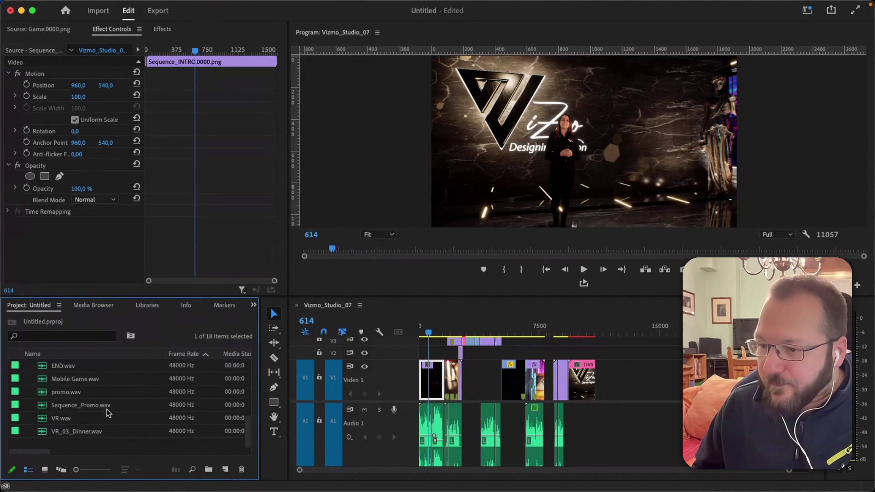
pyautogui.click(57, 431)
pyautogui.scroll(3, 71, 422)
pyautogui.keyDown('shift'); pyautogui.click(63, 401); pyautogui.keyUp('shift')
pyautogui.scroll(3, 100, 426)
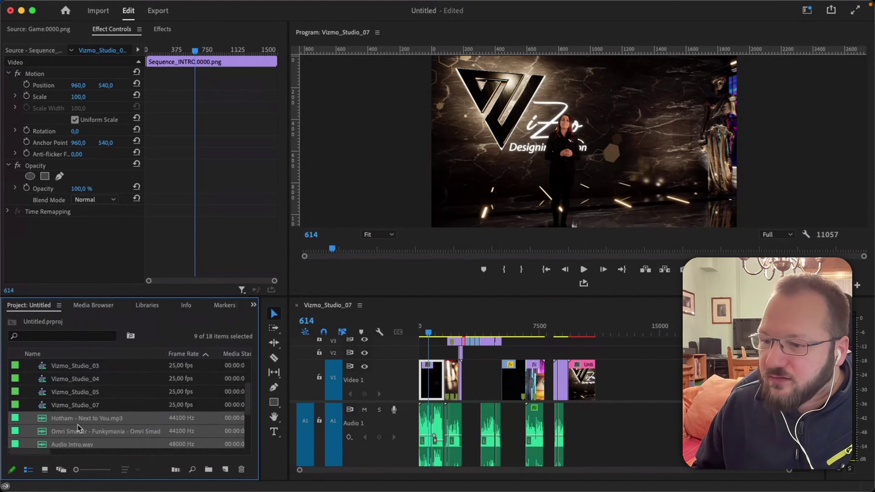
pyautogui.scroll(1, 77, 425)
pyautogui.moveTo(68, 362); pyautogui.dragTo(54, 379)
pyautogui.click(29, 378)
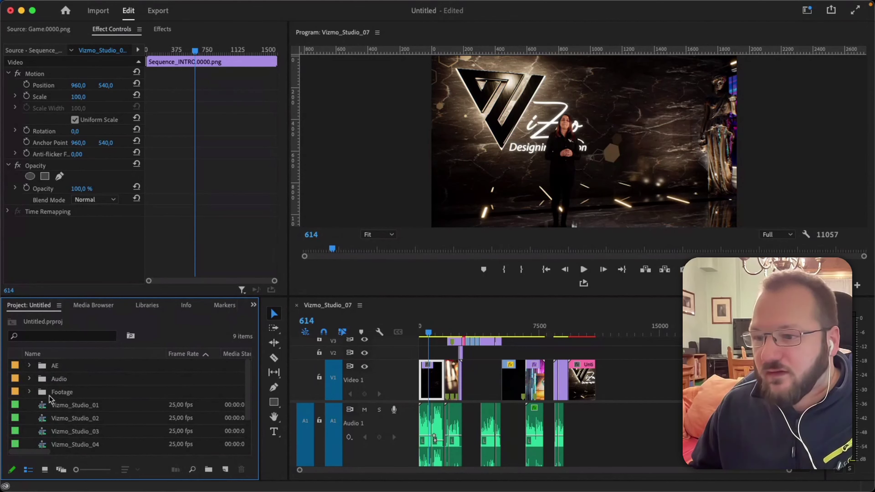
pyautogui.scroll(-3, 86, 401)
pyautogui.scroll(3, 103, 416)
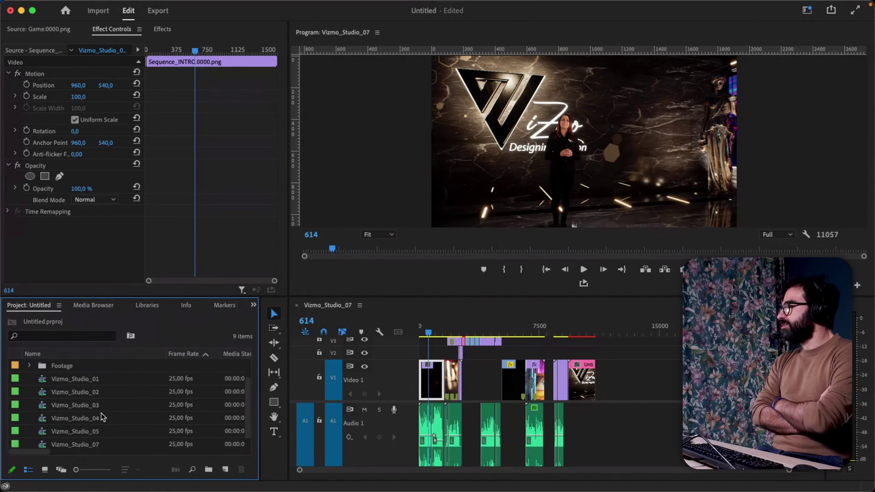
pyautogui.scroll(-3, 102, 417)
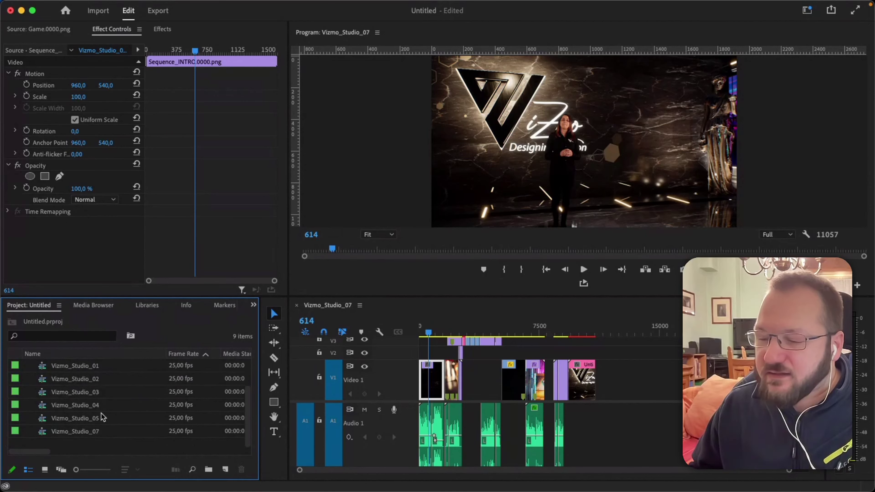
pyautogui.scroll(3, 103, 417)
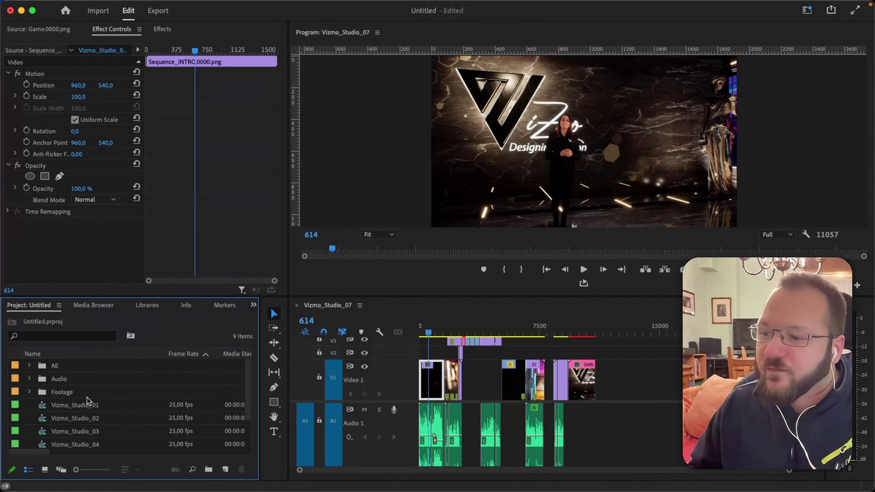
# Create a new bin named Sequences, leaving the Footage bin name unchanged.
pyautogui.click(209, 470)
pyautogui.write('Sequ')
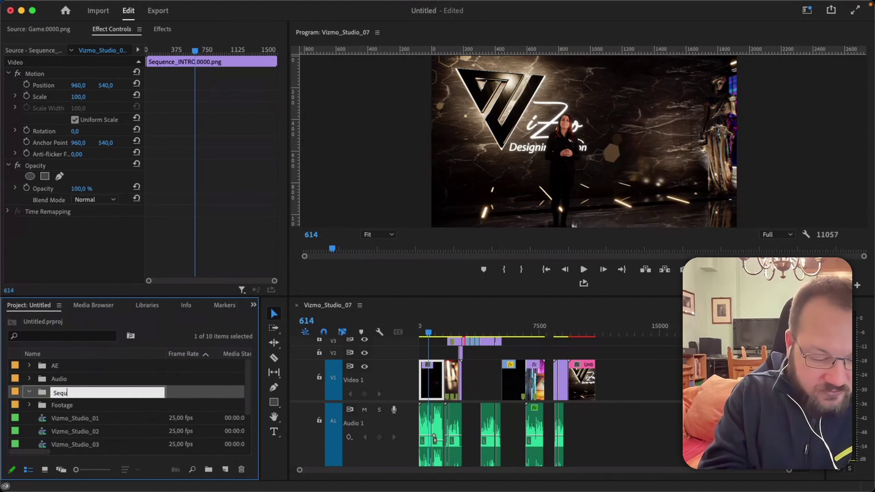
pyautogui.write('ences')
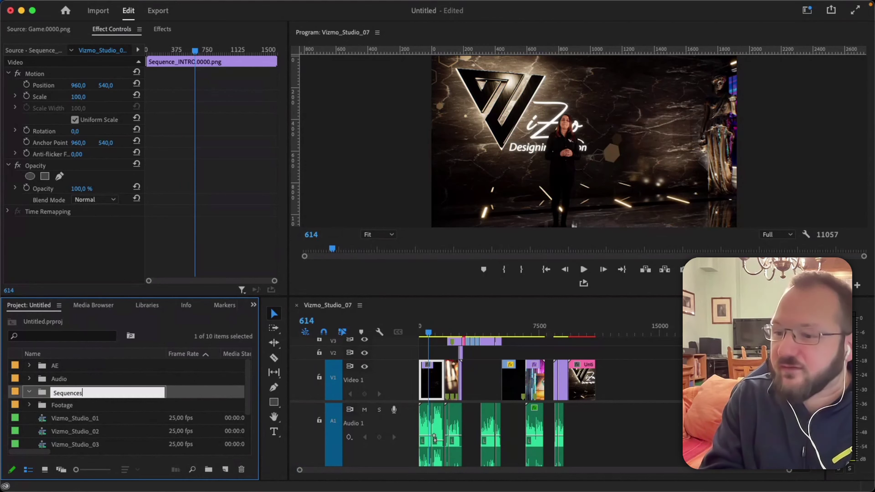
pyautogui.press('Tab')
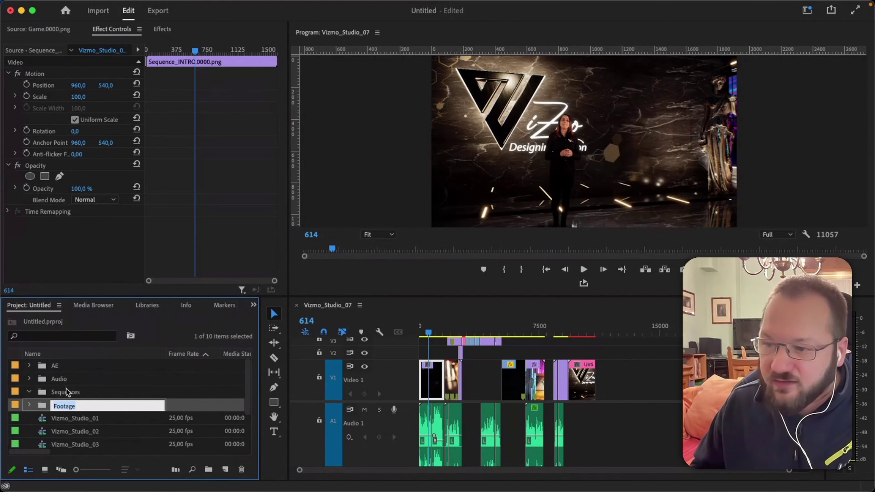
pyautogui.click(66, 389)
# Move the six Vizmo_Studio sequences from Vizmo_Studio_01 into the Sequences bin and collapse it.
pyautogui.click(72, 421)
pyautogui.scroll(-2, 78, 420)
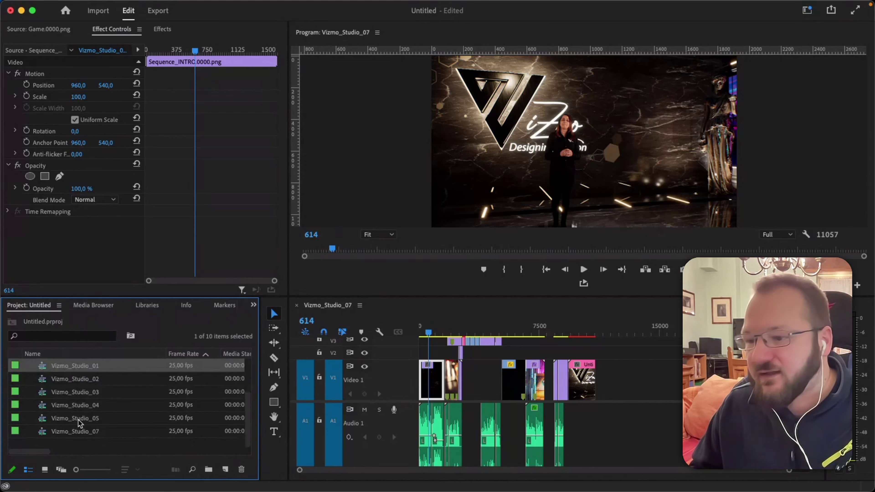
pyautogui.keyDown('shift'); pyautogui.click(74, 433); pyautogui.keyUp('shift')
pyautogui.scroll(2, 45, 424)
pyautogui.moveTo(45, 425); pyautogui.dragTo(66, 392)
pyautogui.click(29, 392)
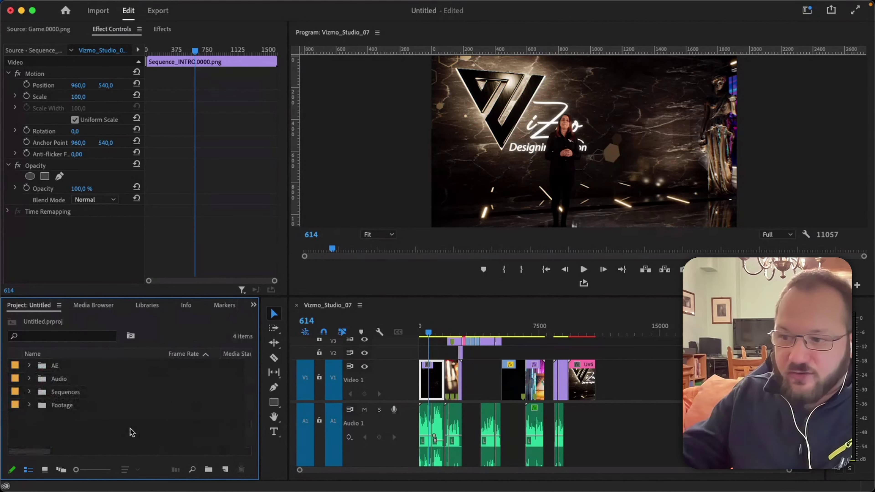
# Select the Audio, Sequences and Footage bins, then expand and collapse the Audio bin to check its files.
pyautogui.moveTo(101, 436); pyautogui.dragTo(47, 364)
pyautogui.click(131, 444)
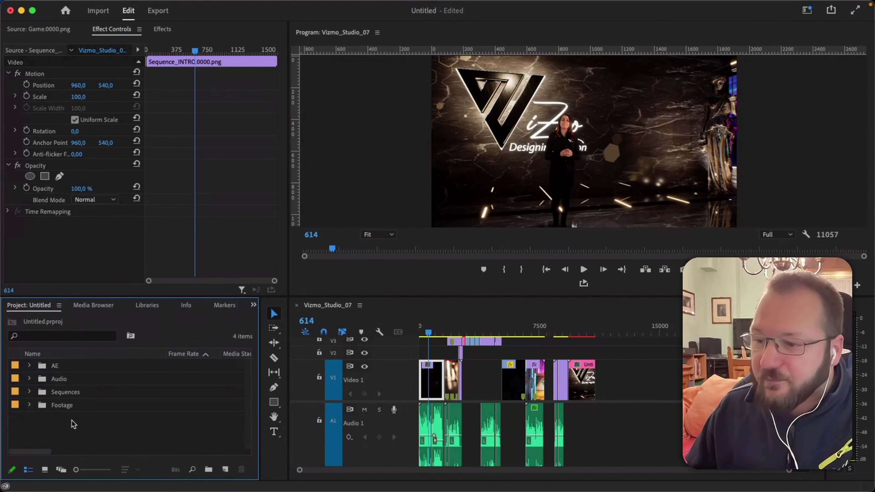
pyautogui.moveTo(88, 421); pyautogui.dragTo(58, 374)
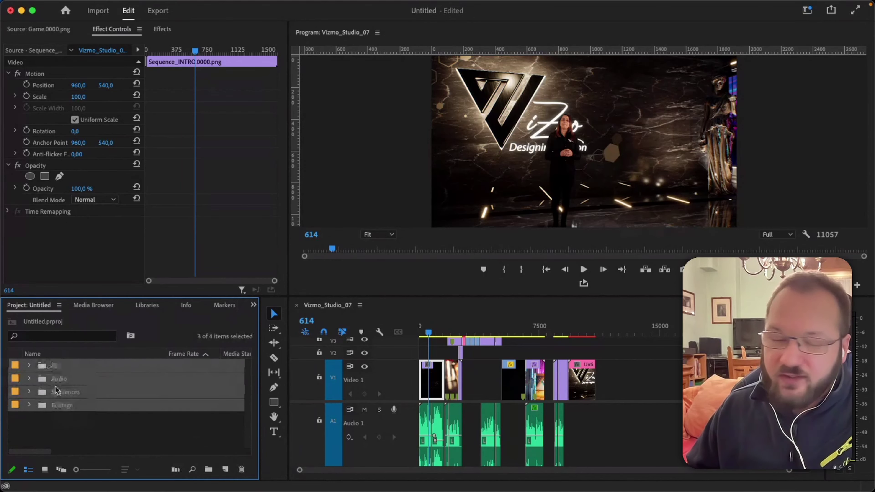
pyautogui.click(82, 429)
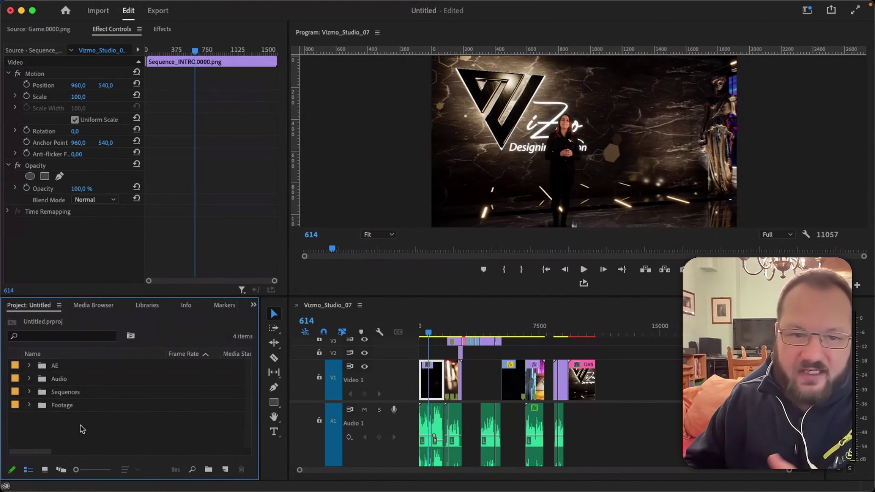
pyautogui.click(29, 380)
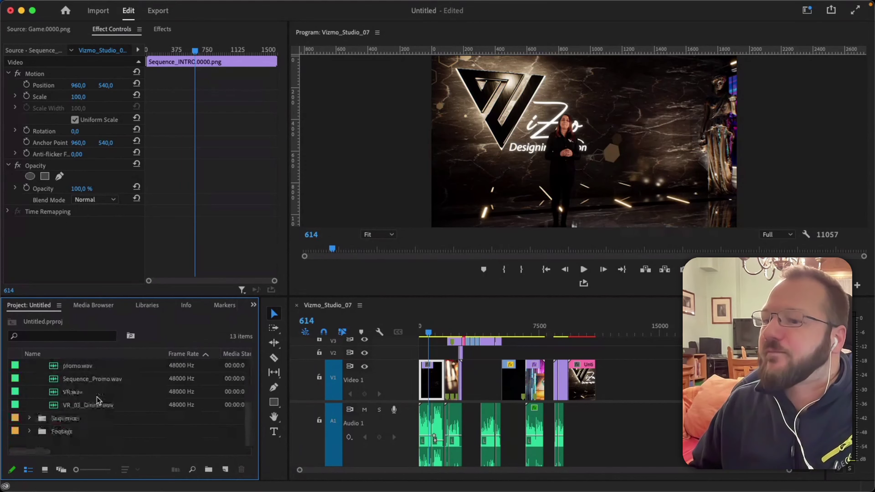
pyautogui.click(29, 378)
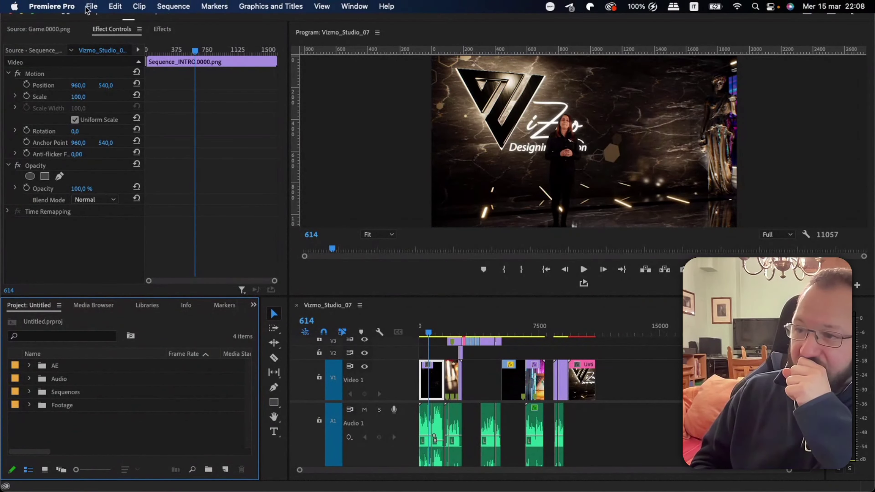
# Save the project as VizmoVirtualStudio in the 03_Editing (Pr) folder.
pyautogui.click(90, 7)
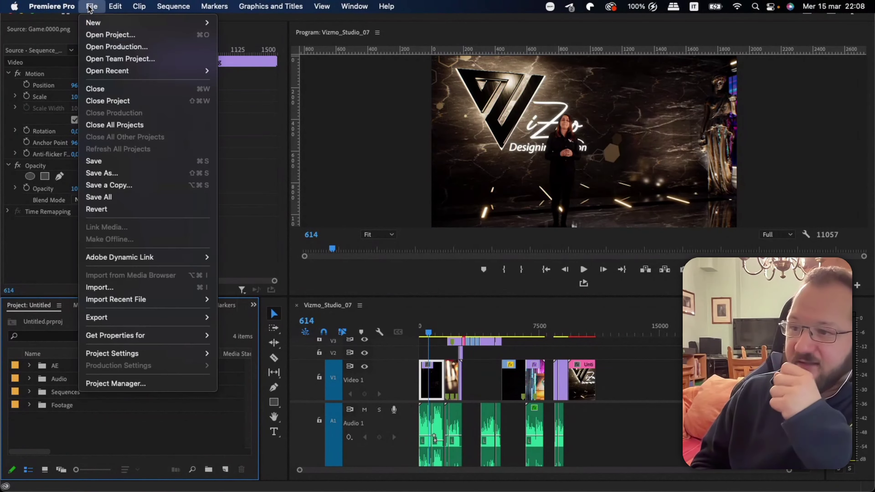
pyautogui.click(117, 173)
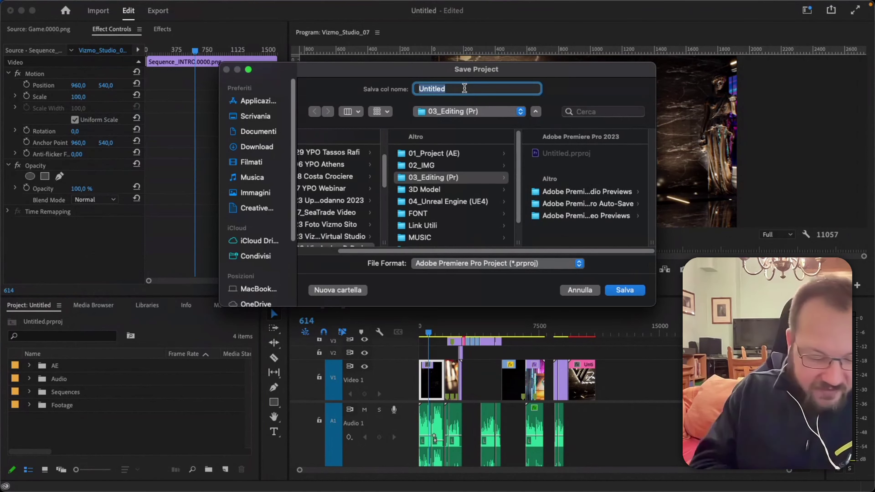
pyautogui.write('Vizmo')
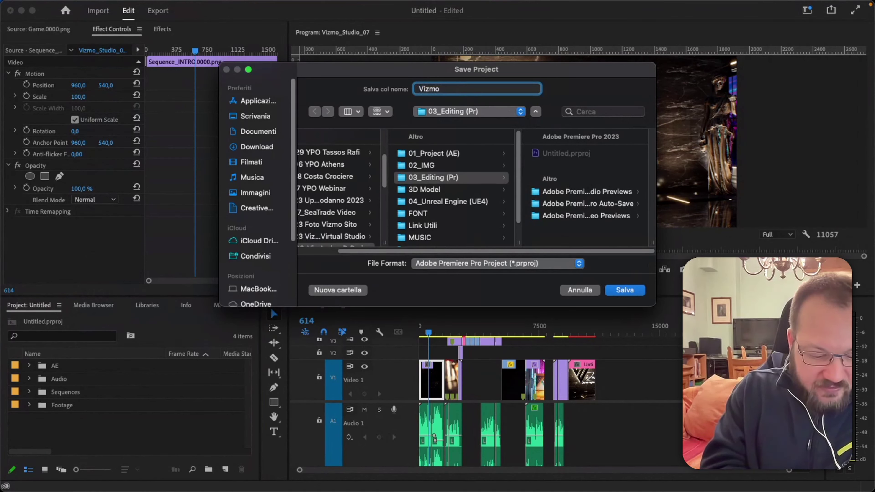
pyautogui.write('Studio')
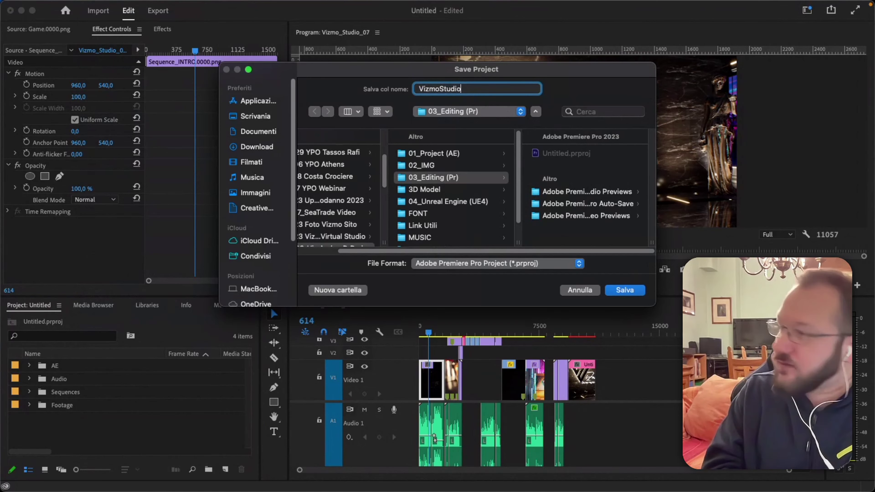
pyautogui.write('Virtual')
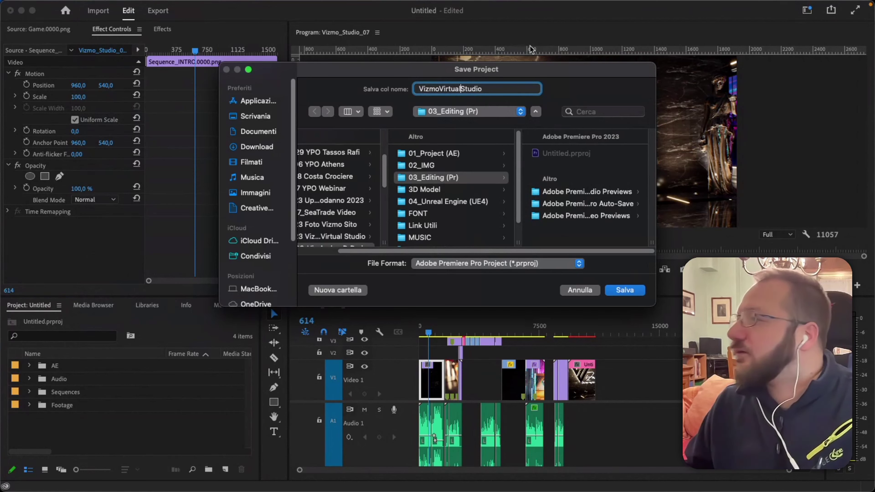
pyautogui.click(624, 290)
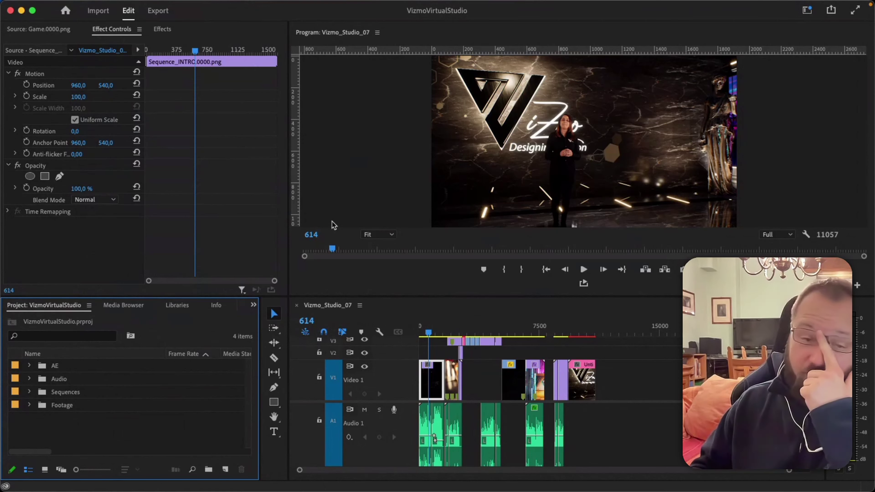
pyautogui.click(62, 5)
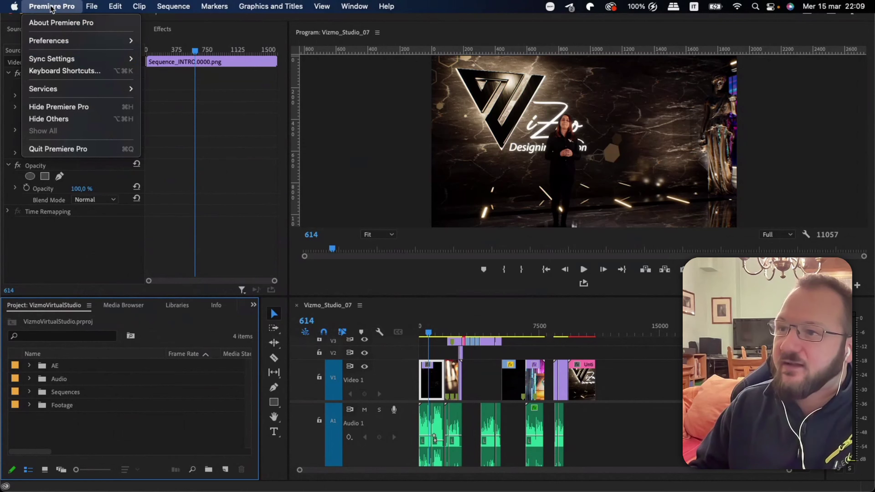
pyautogui.moveTo(91, 40)
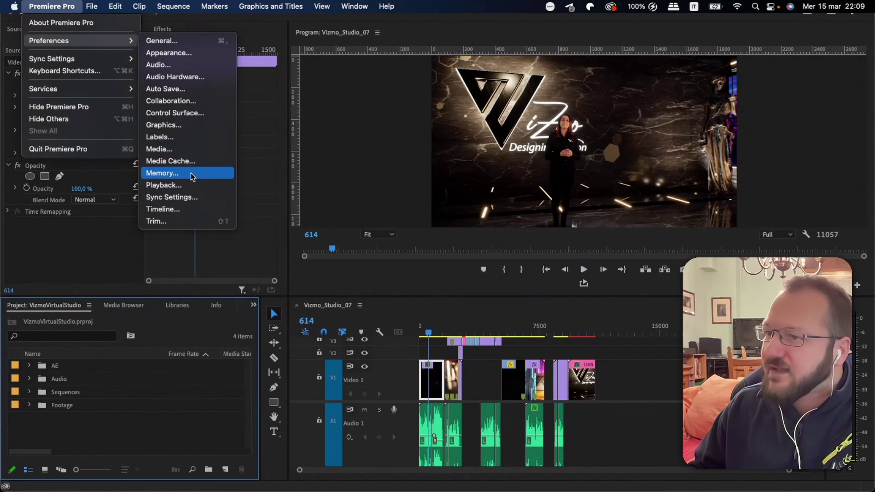
pyautogui.click(167, 89)
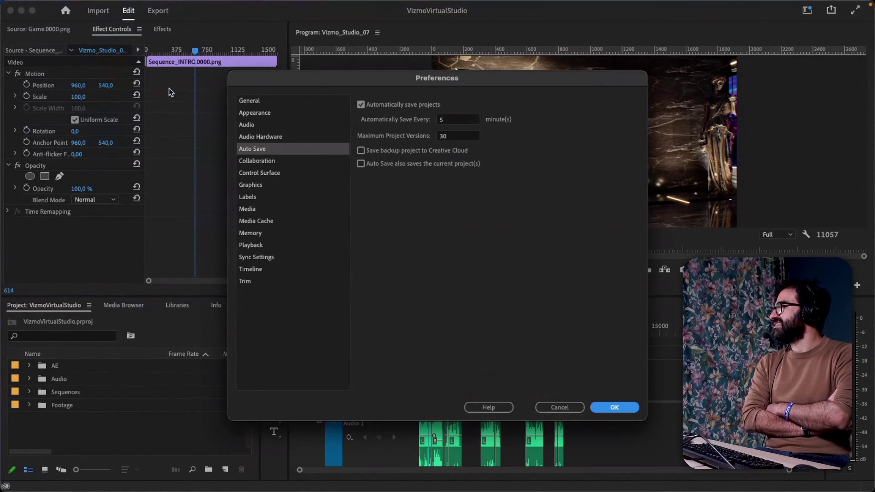
pyautogui.moveTo(436, 89); pyautogui.dragTo(313, 82)
pyautogui.click(374, 125)
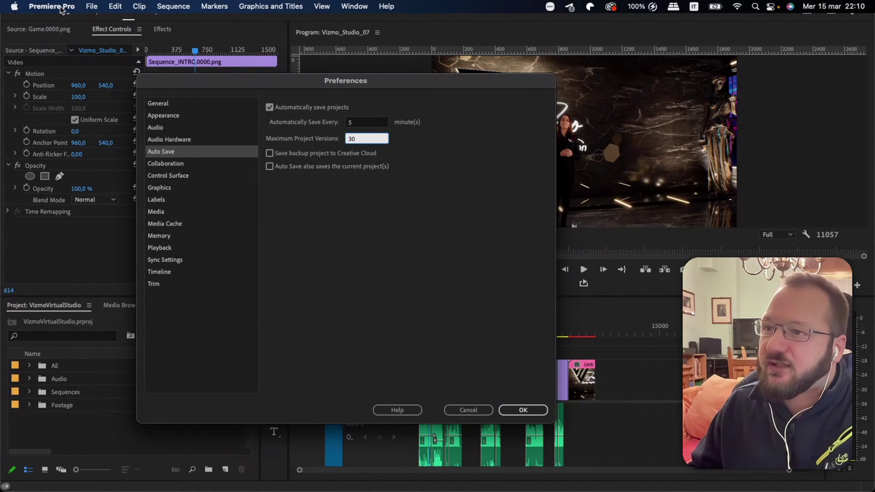
pyautogui.click(62, 10)
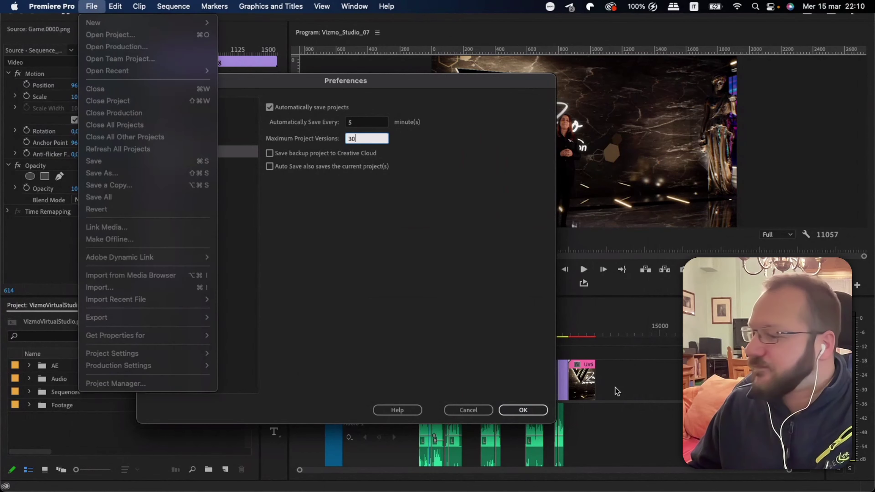
pyautogui.click(469, 407)
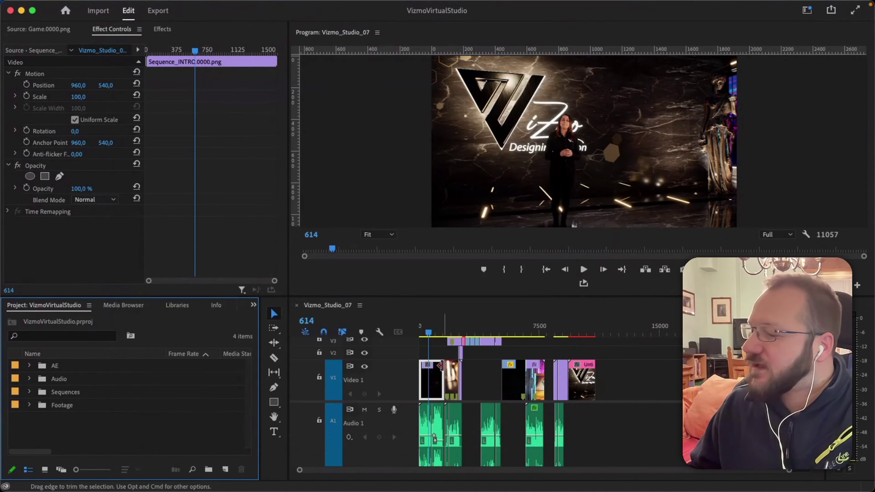
pyautogui.click(53, 9)
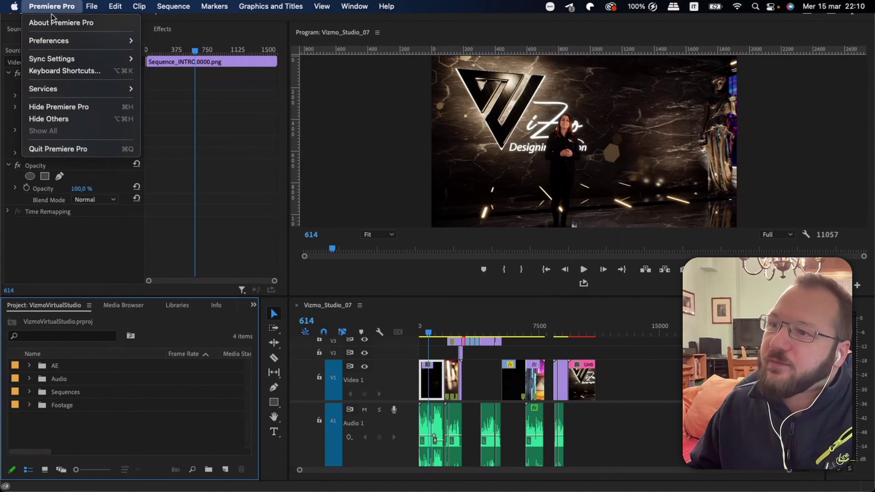
pyautogui.moveTo(54, 42)
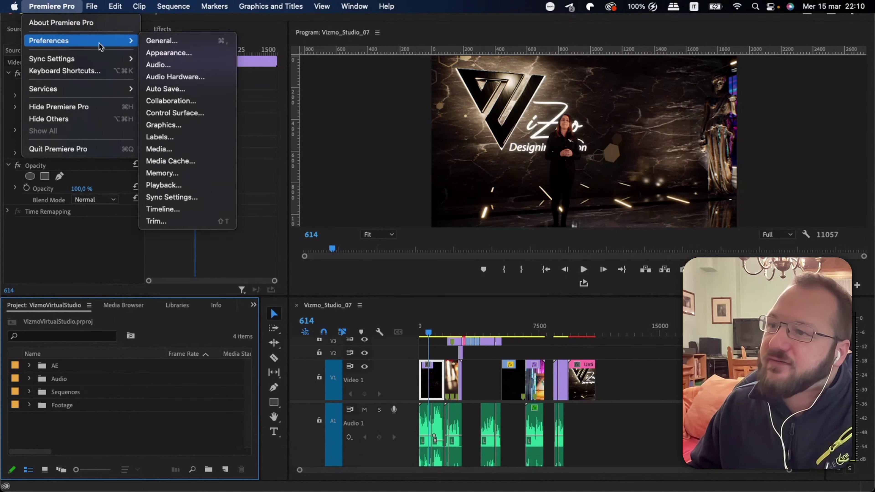
pyautogui.click(179, 41)
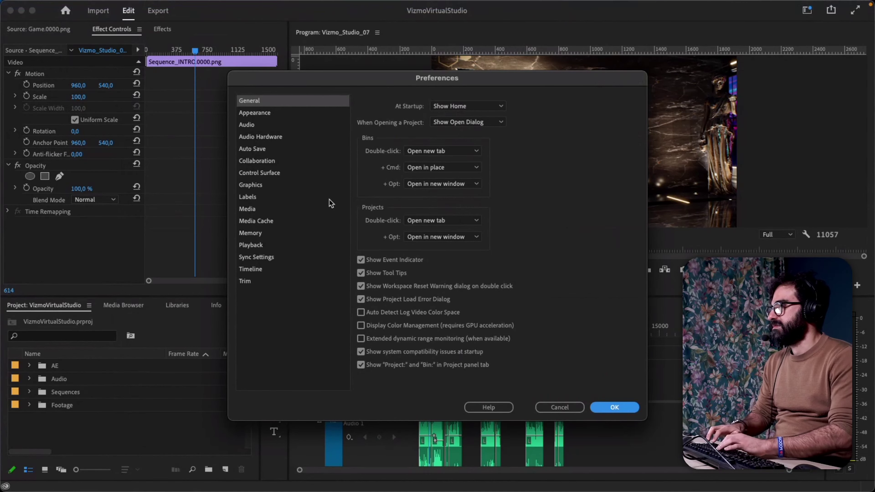
pyautogui.click(262, 150)
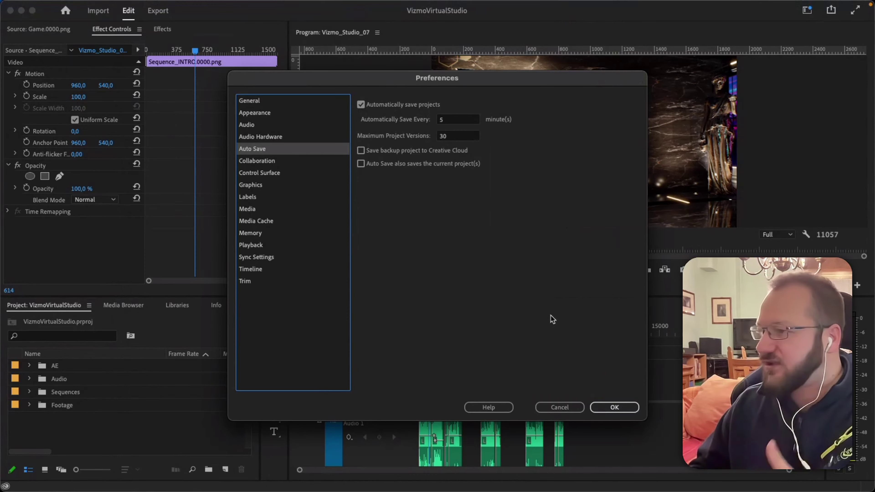
pyautogui.click(616, 407)
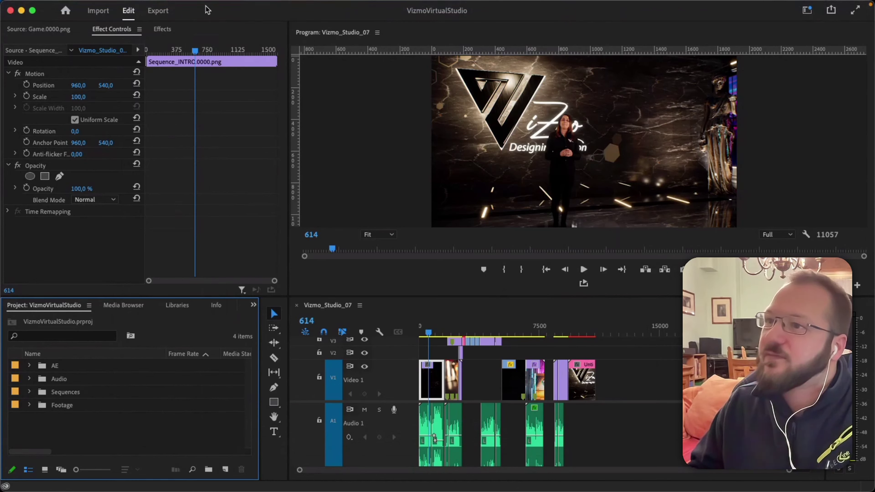
# Start a new project named Untitled_01_DELETEME in 03_Editing (Pr) and mark A001_01251425_C022 for import.
pyautogui.click(88, 7)
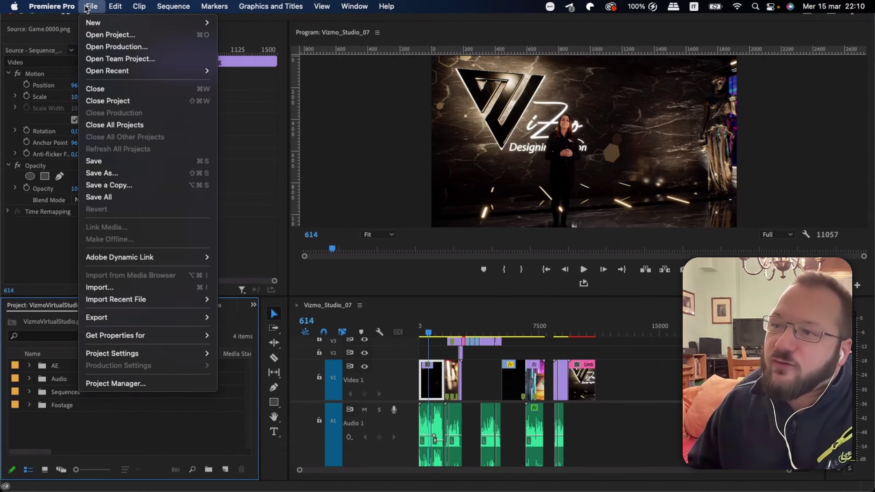
pyautogui.moveTo(111, 22)
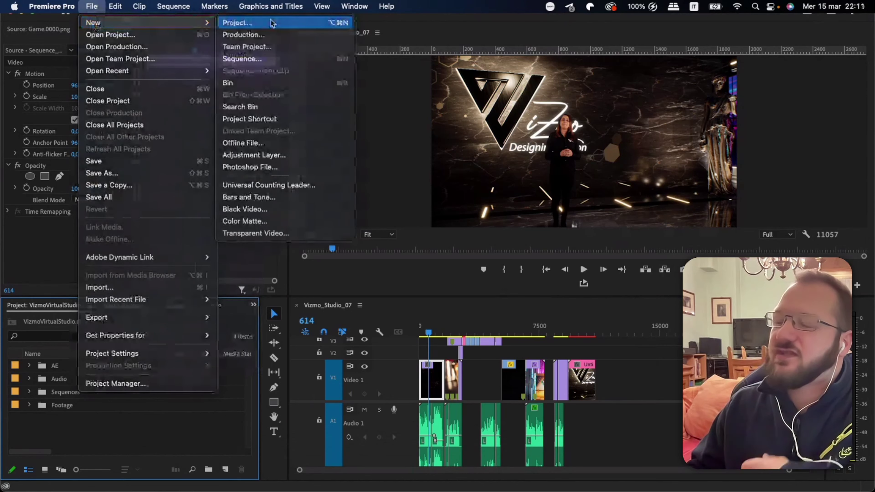
pyautogui.click(272, 23)
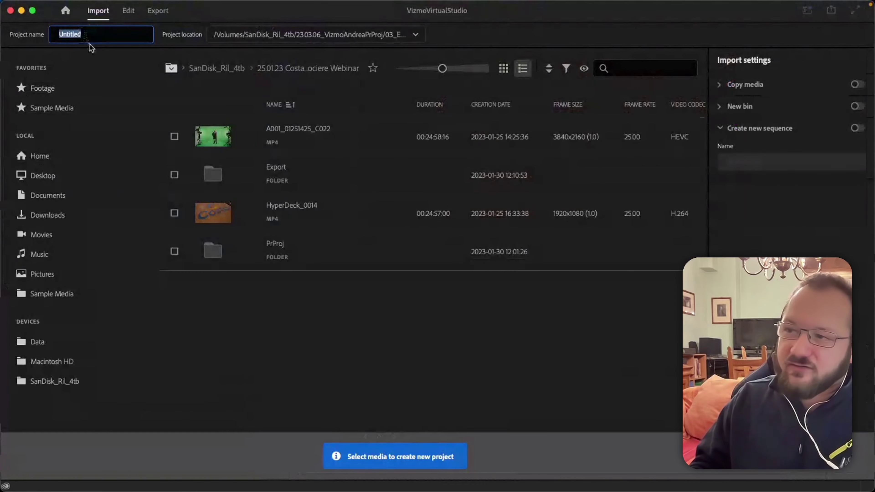
pyautogui.press('Right')
pyautogui.write('_01')
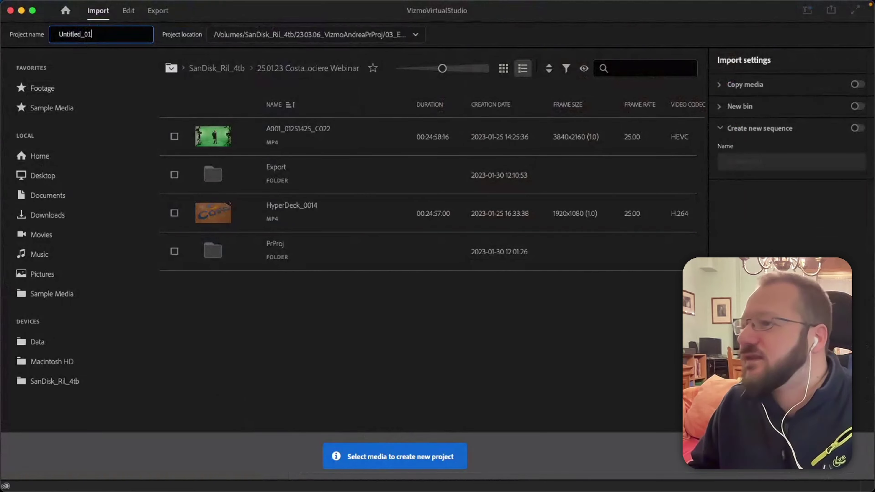
pyautogui.click(416, 34)
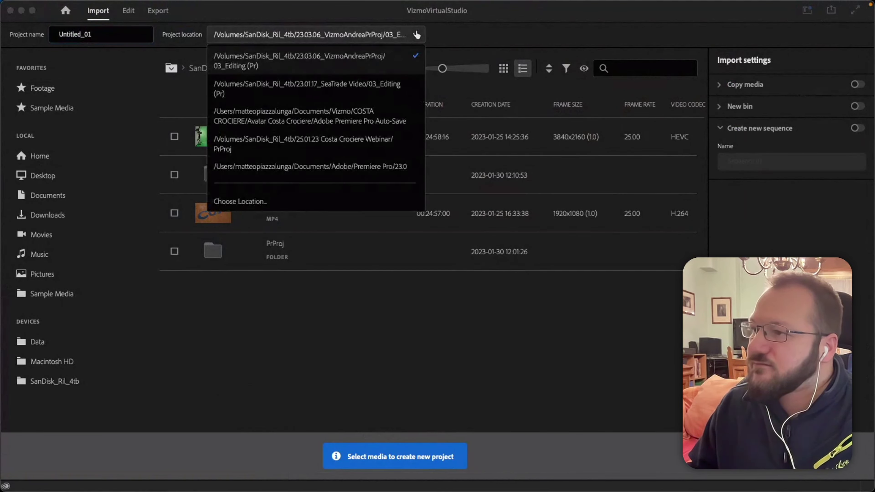
pyautogui.click(417, 34)
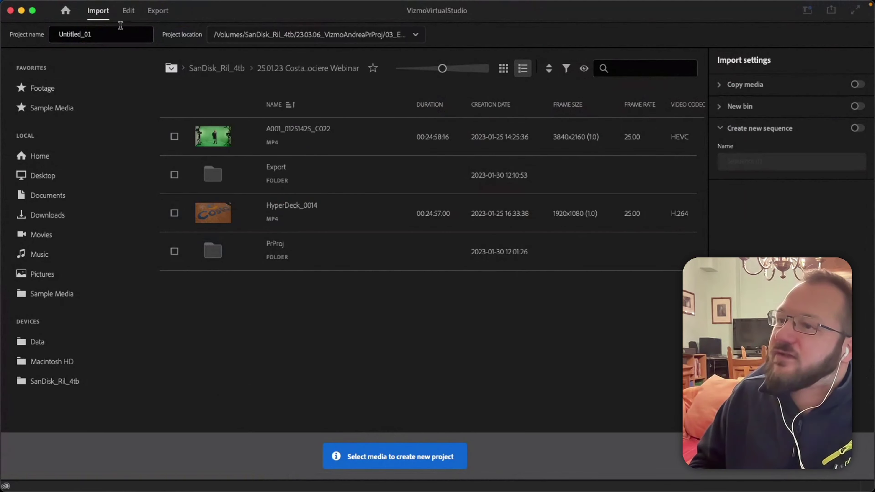
pyautogui.click(110, 34)
pyautogui.write('_DELETEME')
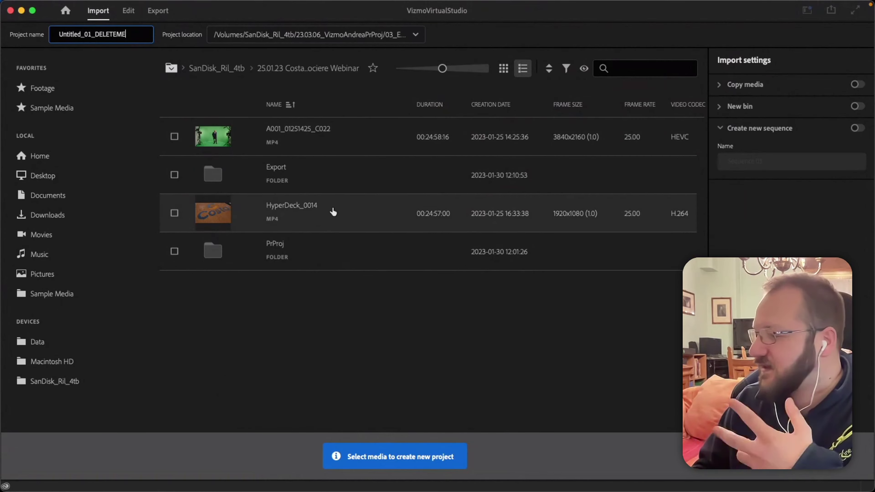
pyautogui.click(173, 137)
# Deselect the Export folder and the A001_01251425_C022 clip in the Import screen.
pyautogui.click(174, 175)
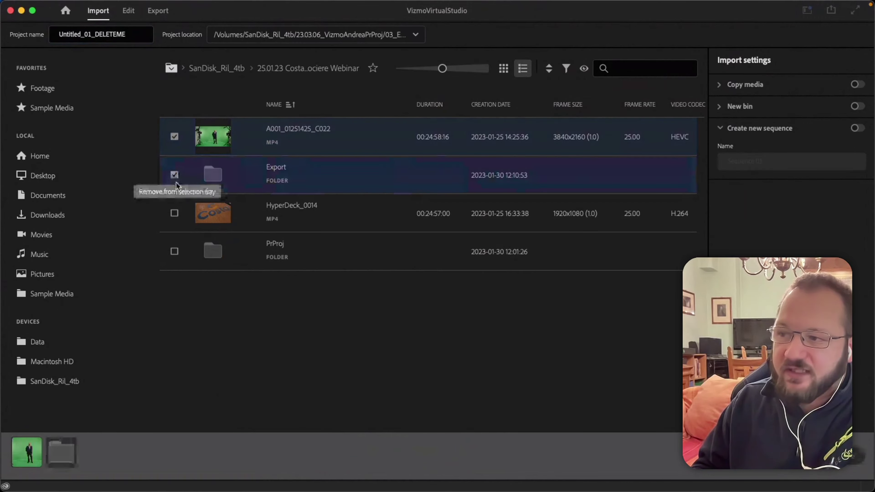
pyautogui.click(175, 176)
pyautogui.click(175, 137)
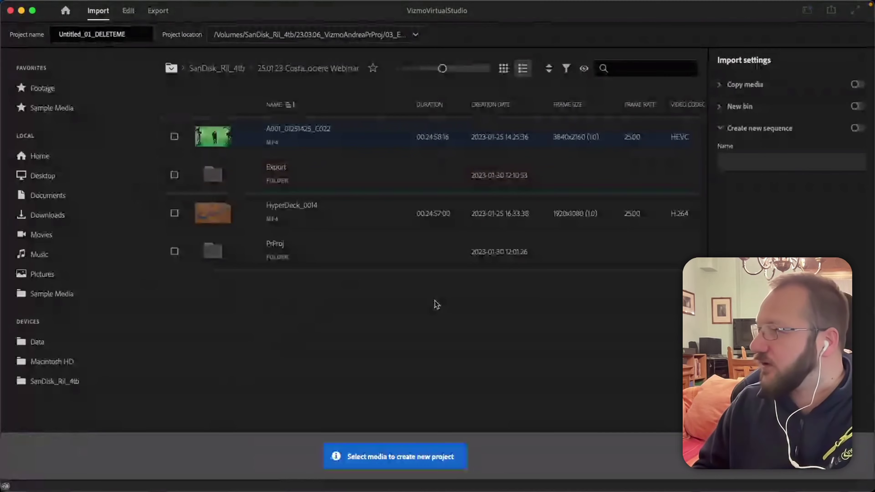
# Turn on the New bin import option and name the bin Footage.
pyautogui.click(720, 108)
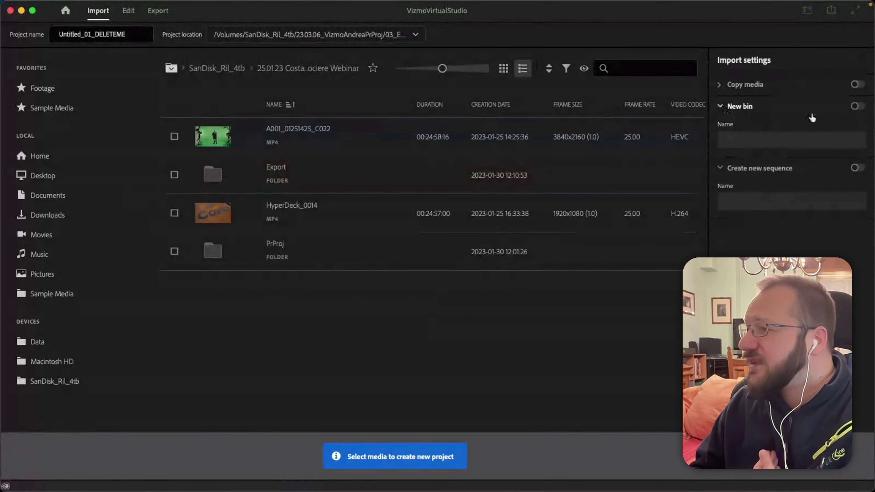
pyautogui.click(857, 106)
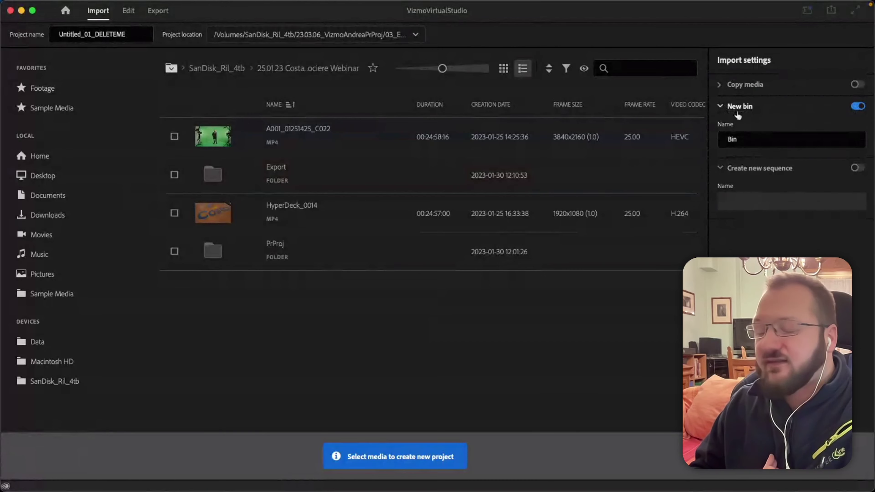
pyautogui.click(765, 138)
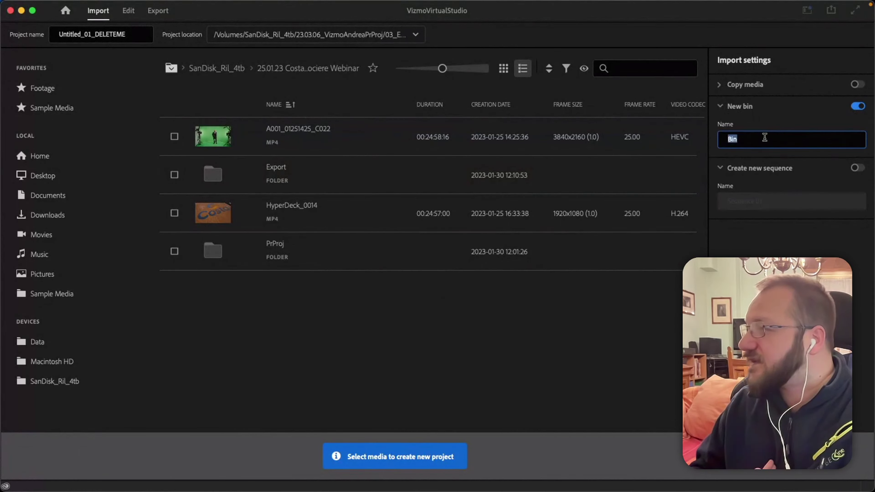
pyautogui.doubleClick(765, 138)
pyautogui.write('Fott')
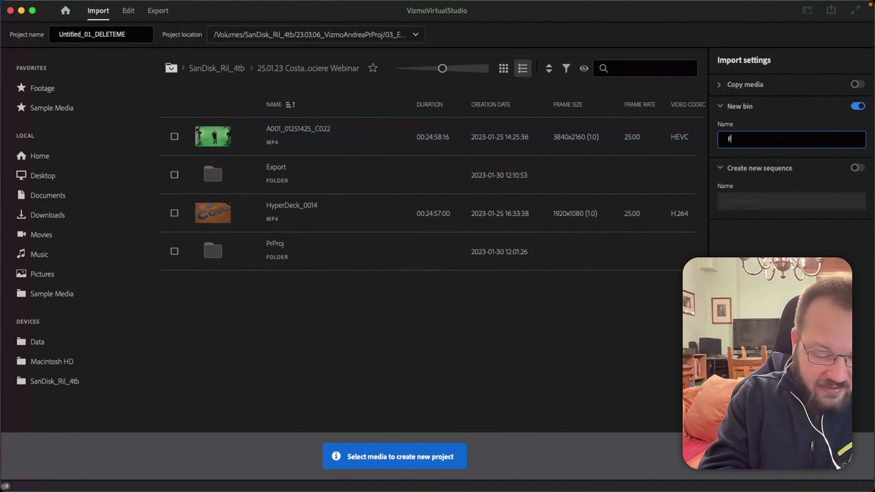
pyautogui.press('BackSpace')
pyautogui.press('BackSpace')
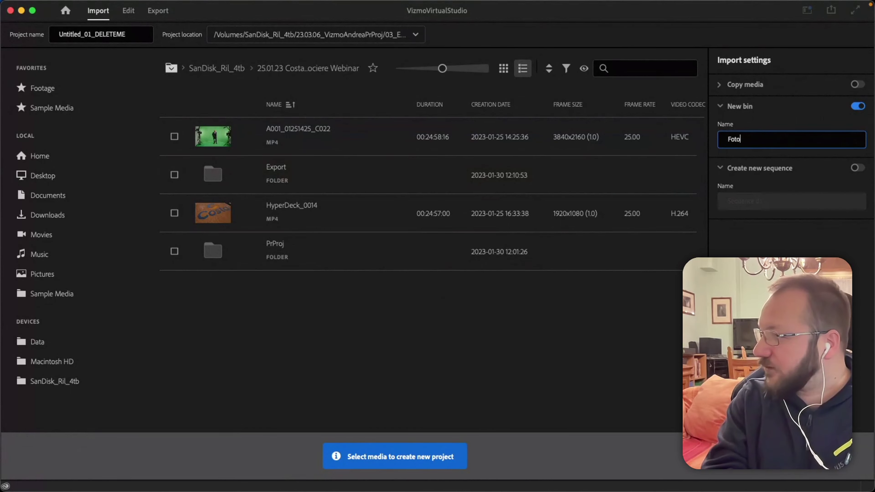
pyautogui.write('otage')
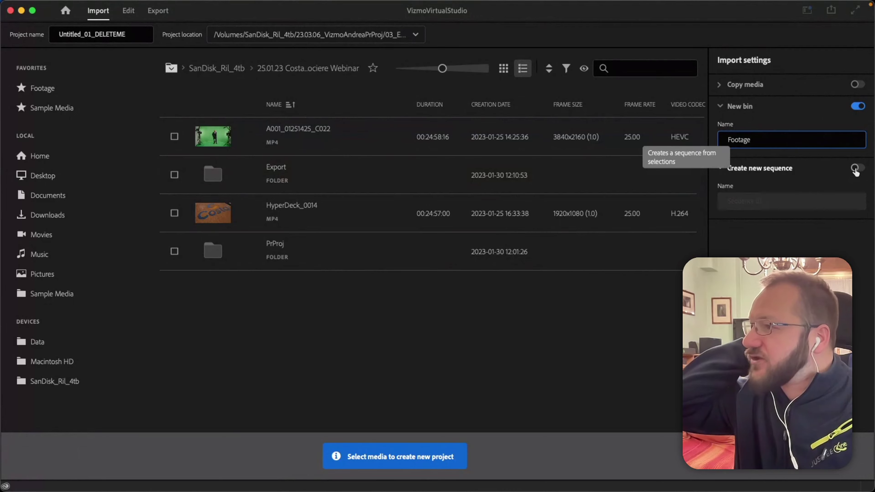
# Review the Copy media options, then turn the New bin option back off.
pyautogui.click(745, 90)
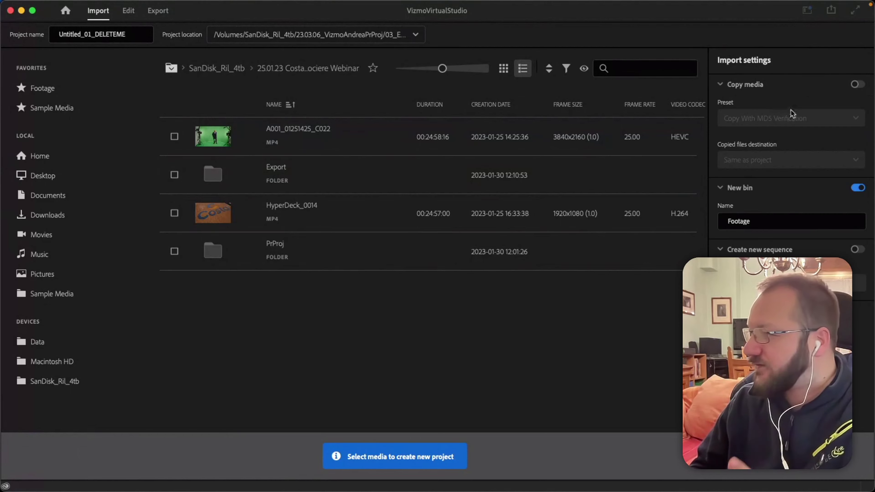
pyautogui.click(741, 85)
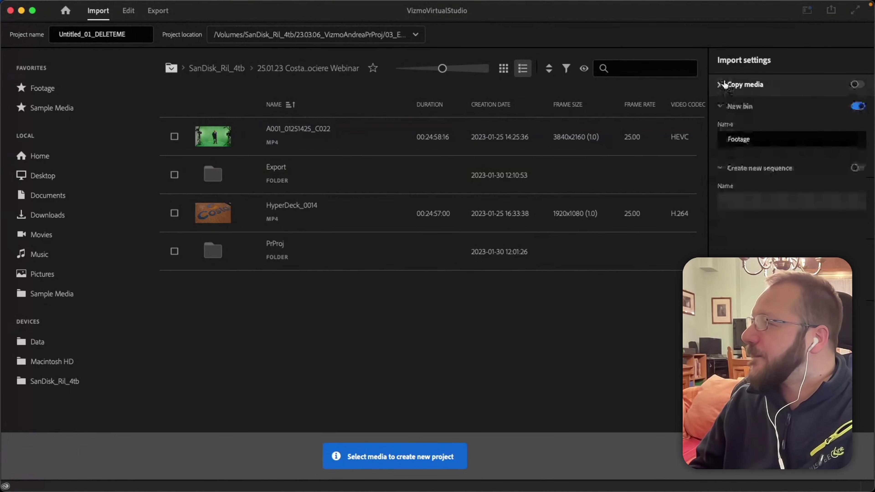
pyautogui.click(858, 106)
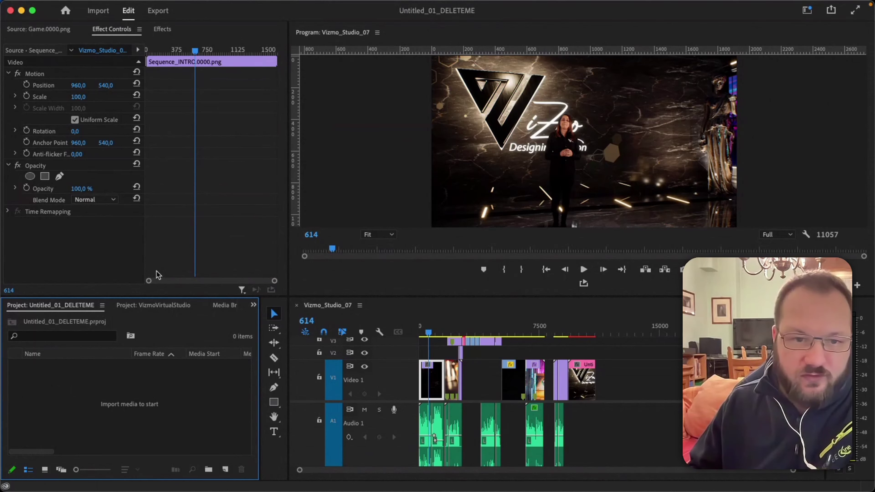
# Switch to the VizmoVirtualStudio project and expand its Footage bin.
pyautogui.click(141, 305)
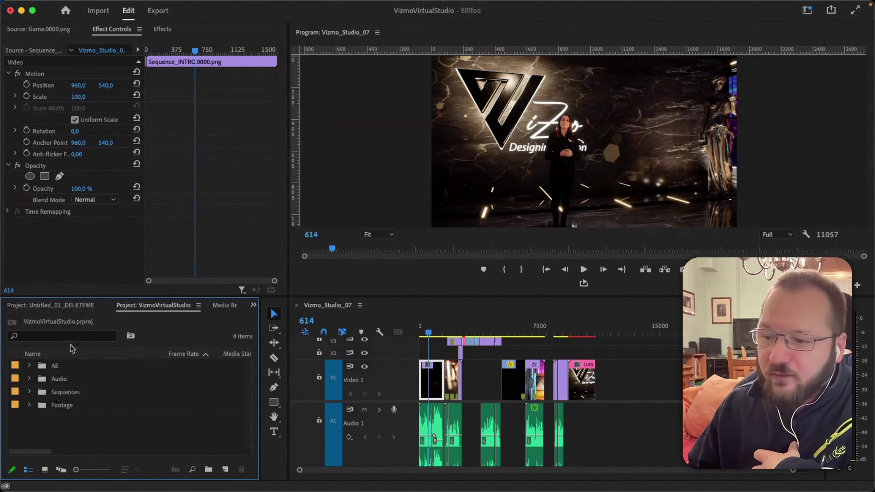
pyautogui.click(30, 405)
pyautogui.click(30, 405)
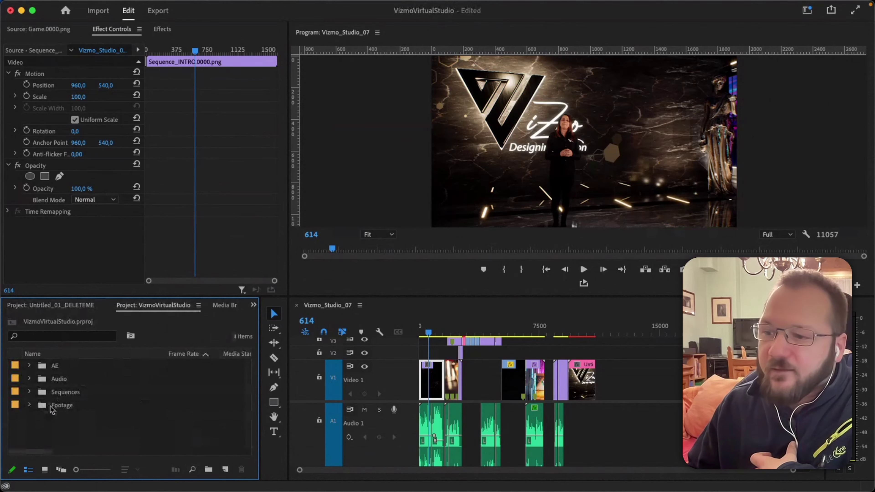
pyautogui.click(30, 406)
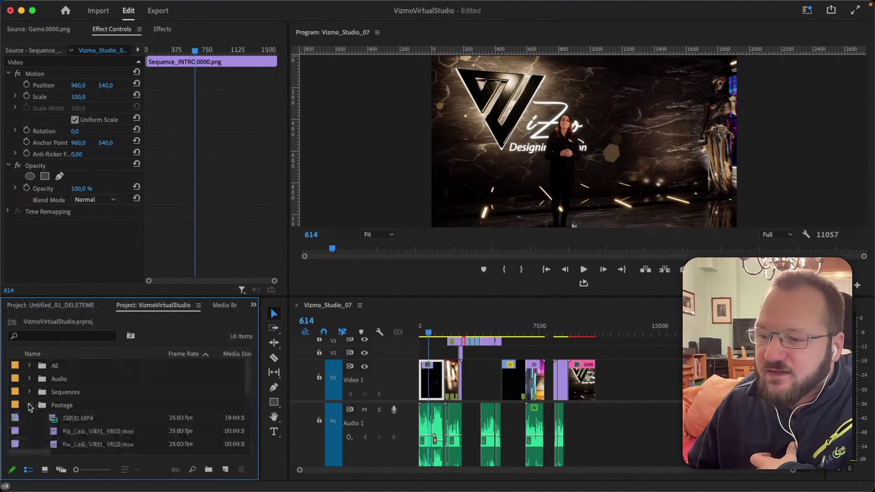
pyautogui.scroll(-5, 55, 407)
pyautogui.scroll(5, 69, 414)
# Select all twelve Footage clips starting from C0031.MP4, then switch to Untitled_01_DELETEME.
pyautogui.click(84, 418)
pyautogui.scroll(-5, 85, 419)
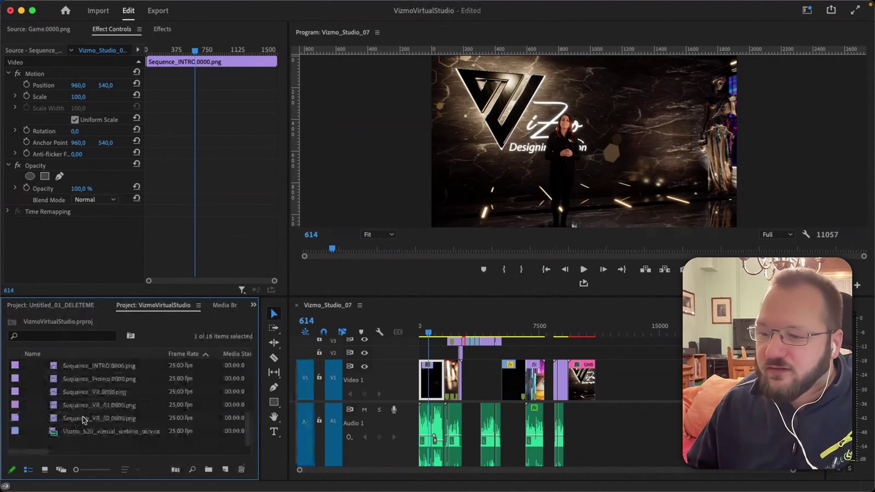
pyautogui.keyDown('shift'); pyautogui.click(84, 431); pyautogui.keyUp('shift')
pyautogui.scroll(5, 84, 431)
pyautogui.click(126, 392)
pyautogui.scroll(-1, 127, 388)
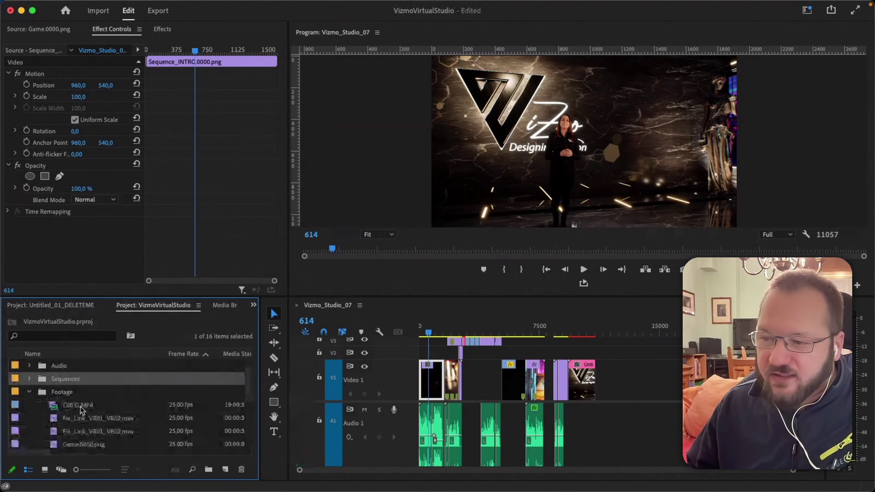
pyautogui.click(80, 407)
pyautogui.scroll(-3, 84, 431)
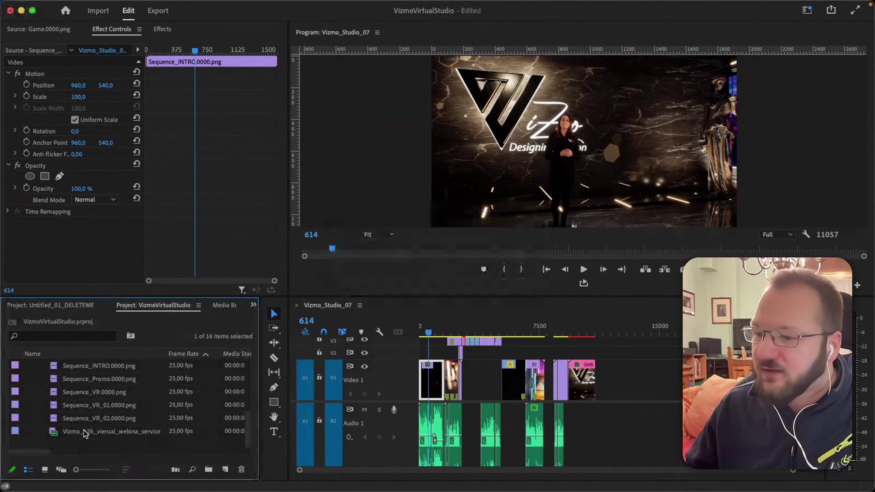
pyautogui.keyDown('shift'); pyautogui.click(83, 431); pyautogui.keyUp('shift')
pyautogui.scroll(5, 84, 434)
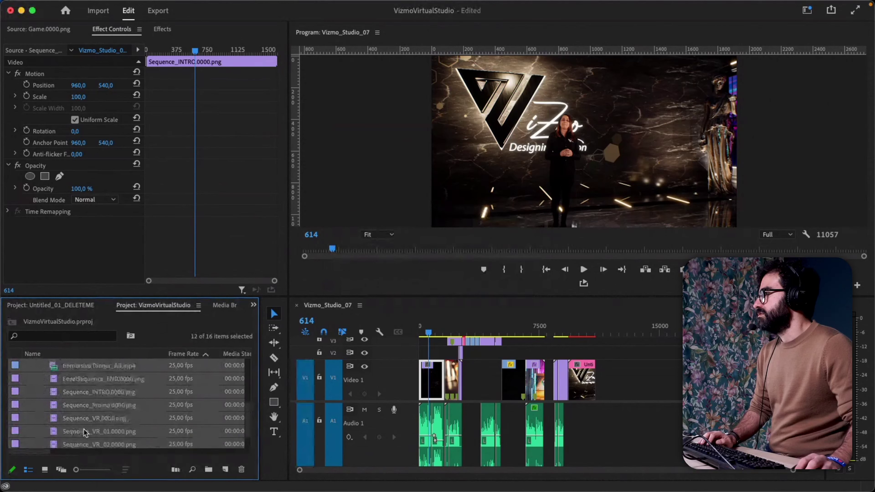
pyautogui.scroll(-5, 85, 433)
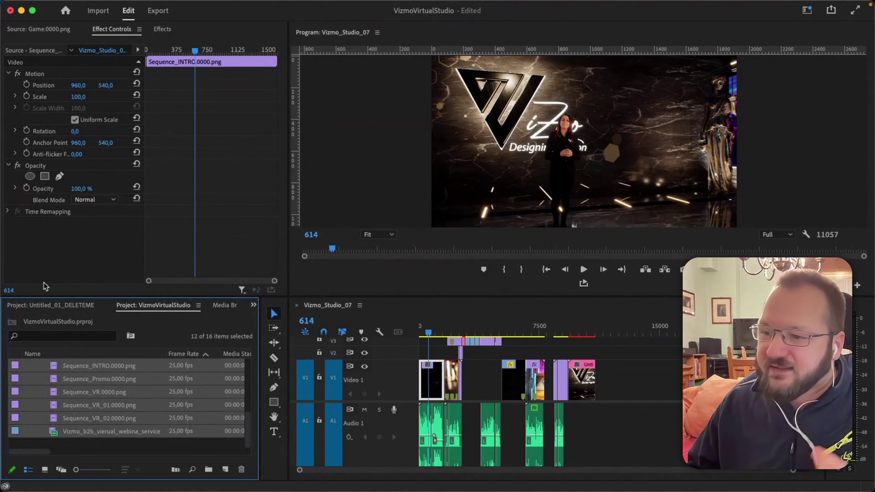
pyautogui.click(56, 306)
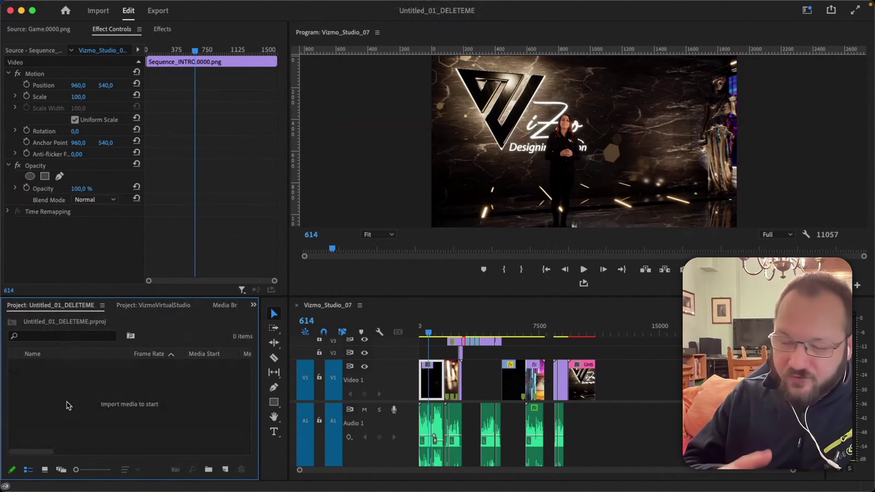
# Paste the copied clips and create a new bin named Footage.
pyautogui.press('super+v')
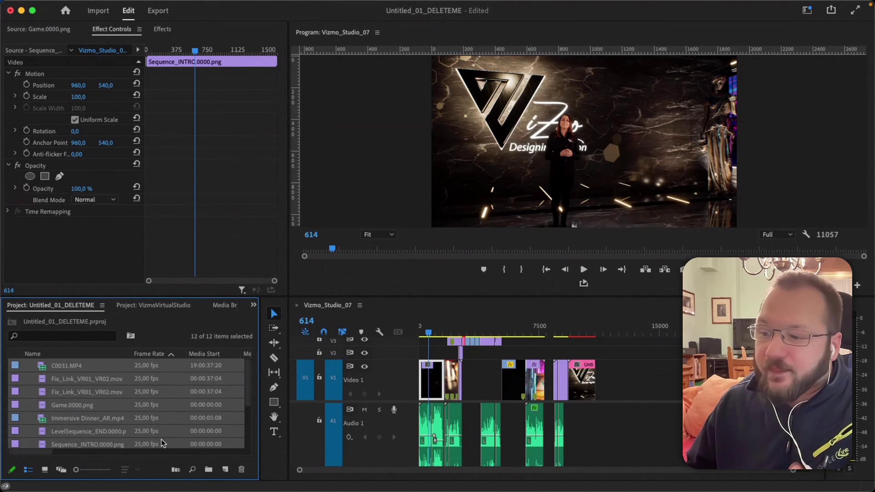
pyautogui.click(208, 470)
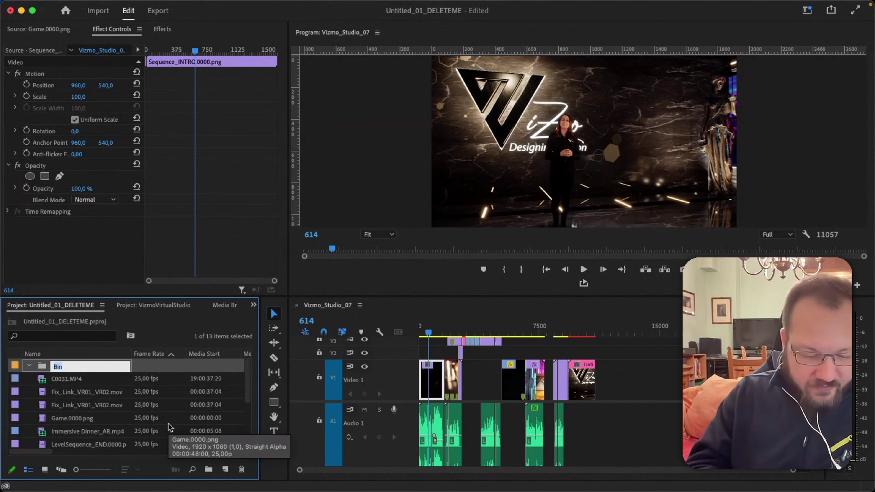
pyautogui.write('Fi')
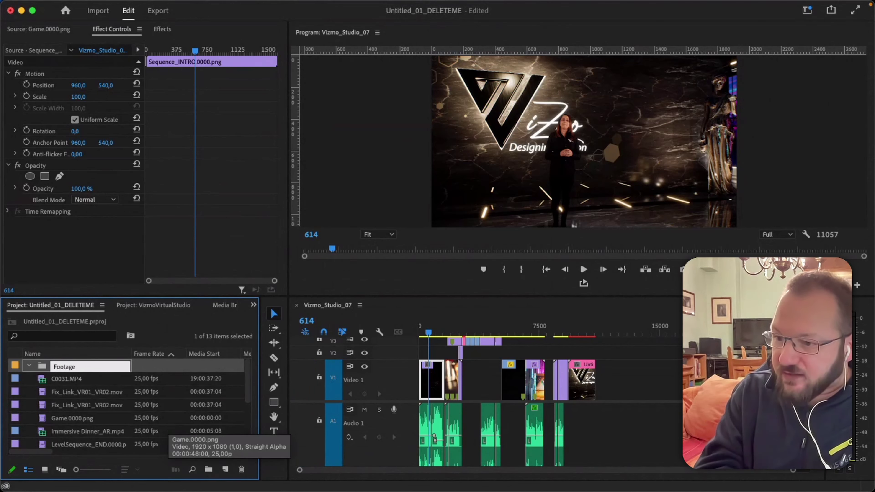
pyautogui.press('Tab')
# Move all twelve pasted clips into the Footage bin.
pyautogui.scroll(-5, 93, 411)
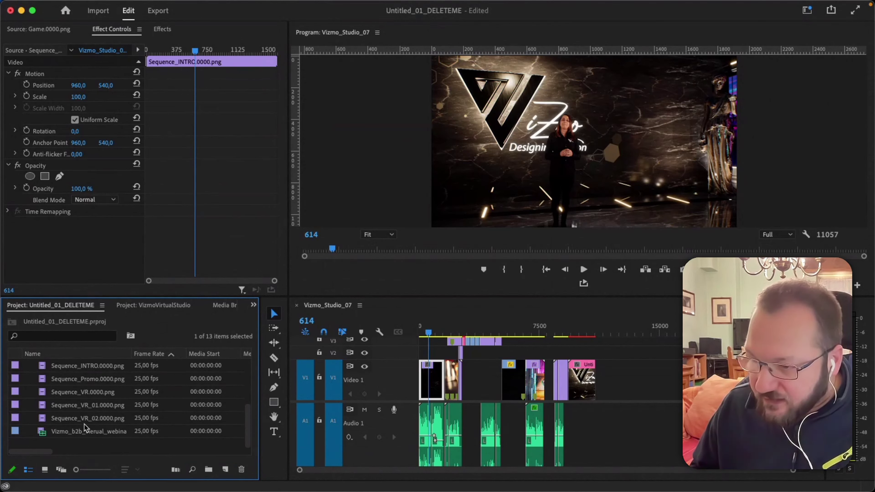
pyautogui.keyDown('shift'); pyautogui.click(70, 435); pyautogui.keyUp('shift')
pyautogui.scroll(5, 85, 413)
pyautogui.moveTo(61, 385); pyautogui.dragTo(62, 366)
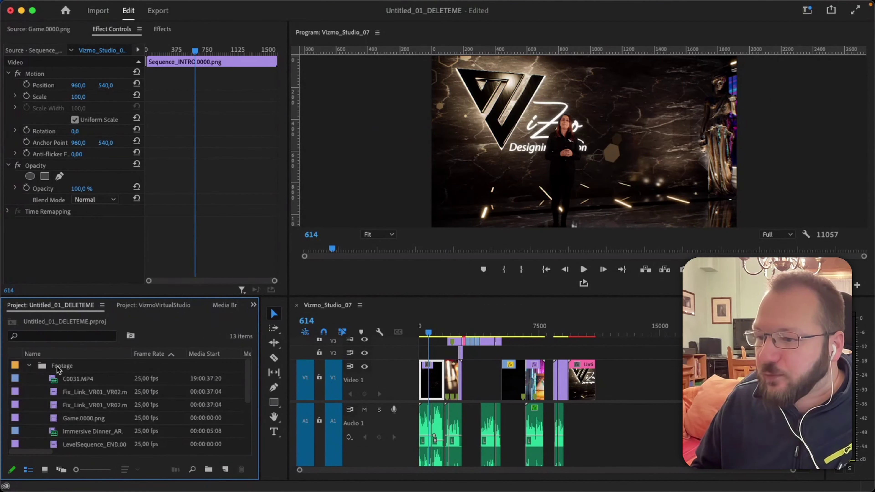
pyautogui.click(150, 308)
# In VizmoVirtualStudio, collapse Footage, expand Sequences and select Vizmo_Studio_07.
pyautogui.scroll(5, 90, 419)
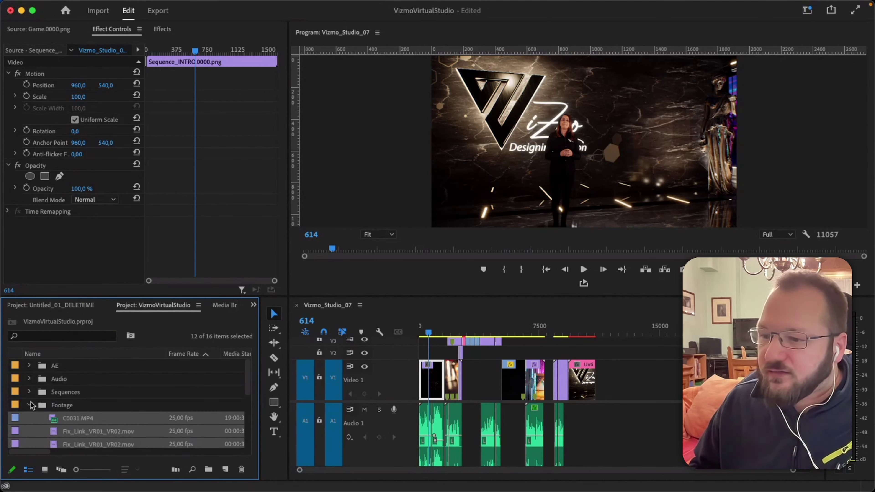
pyautogui.click(30, 404)
pyautogui.click(49, 393)
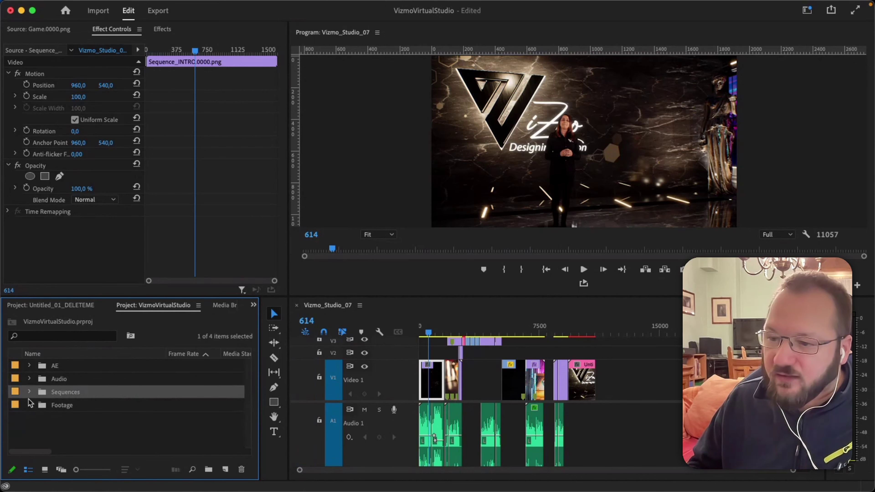
pyautogui.click(29, 392)
pyautogui.scroll(-3, 134, 415)
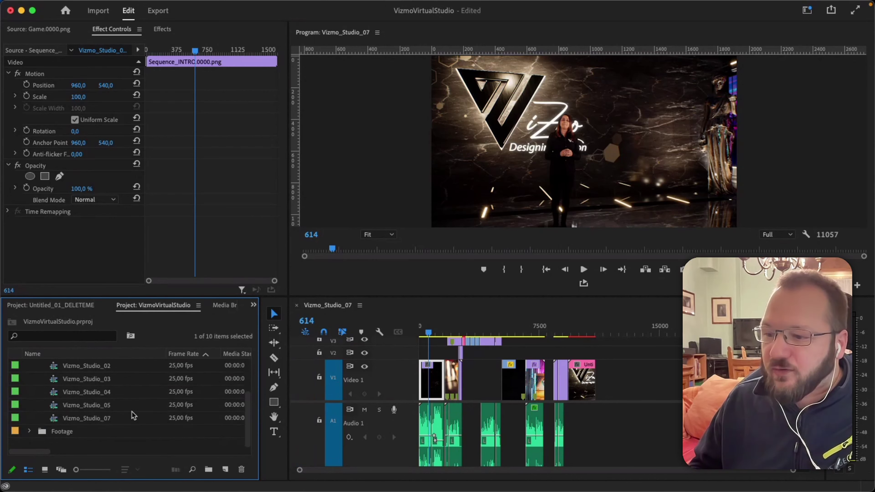
pyautogui.click(92, 418)
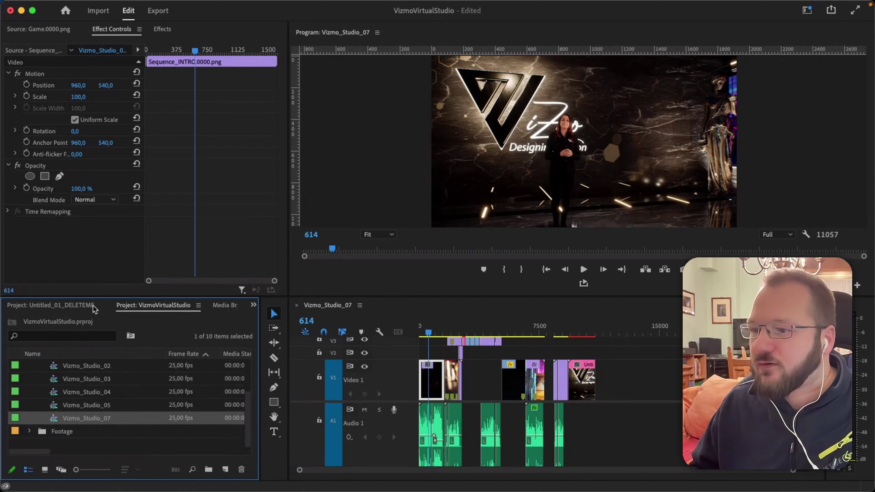
# In Untitled_01_DELETEME, check the Vizmo_Studio_07 sequence alongside the Audio and AE bins.
pyautogui.click(81, 306)
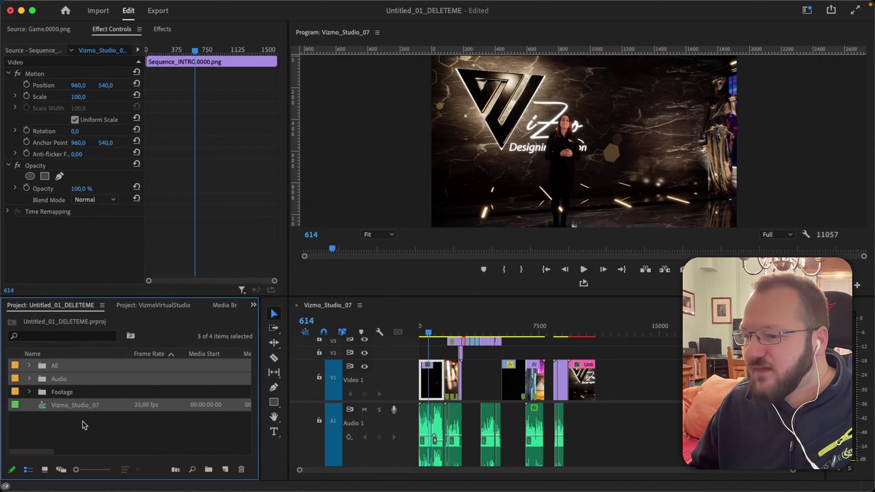
pyautogui.click(83, 407)
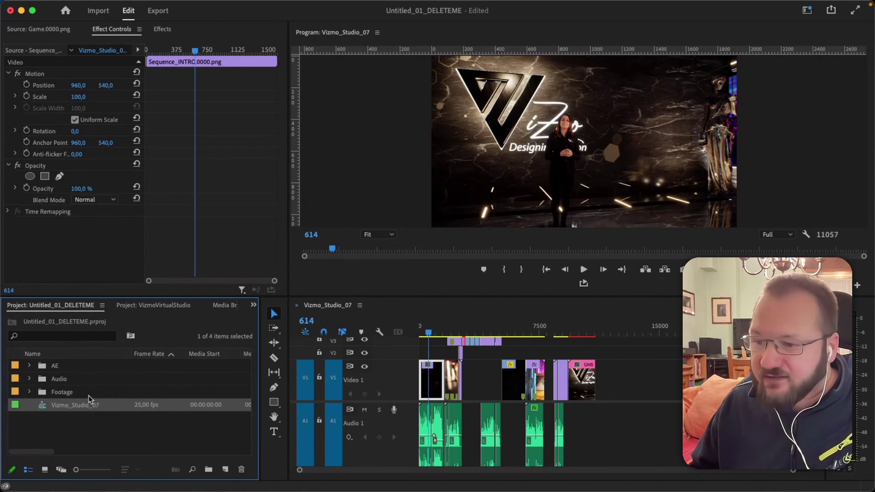
pyautogui.click(81, 405)
pyautogui.click(80, 435)
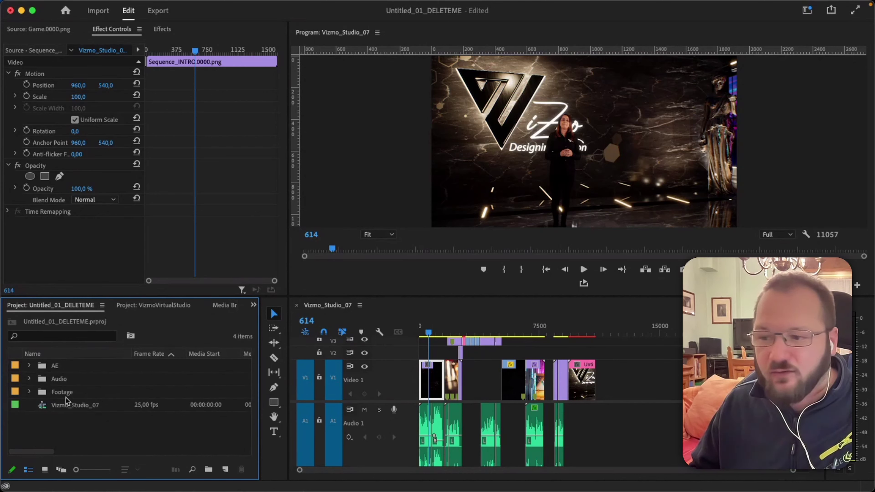
pyautogui.click(54, 409)
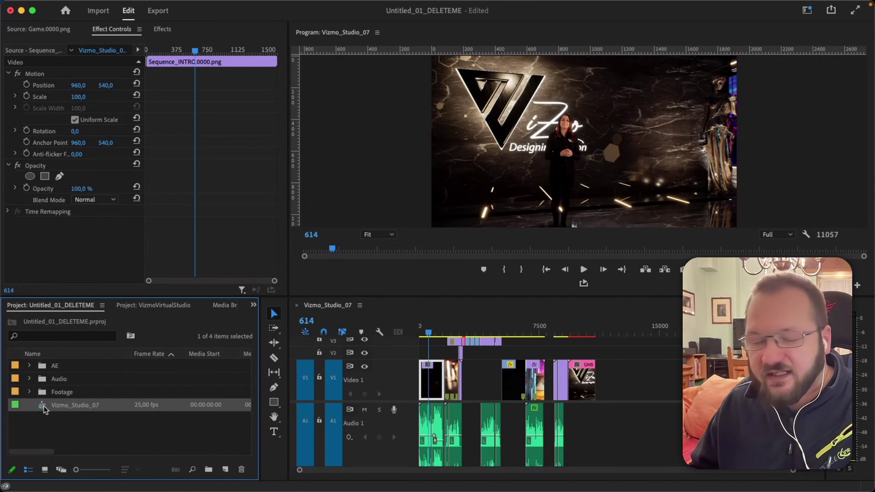
pyautogui.click(56, 381)
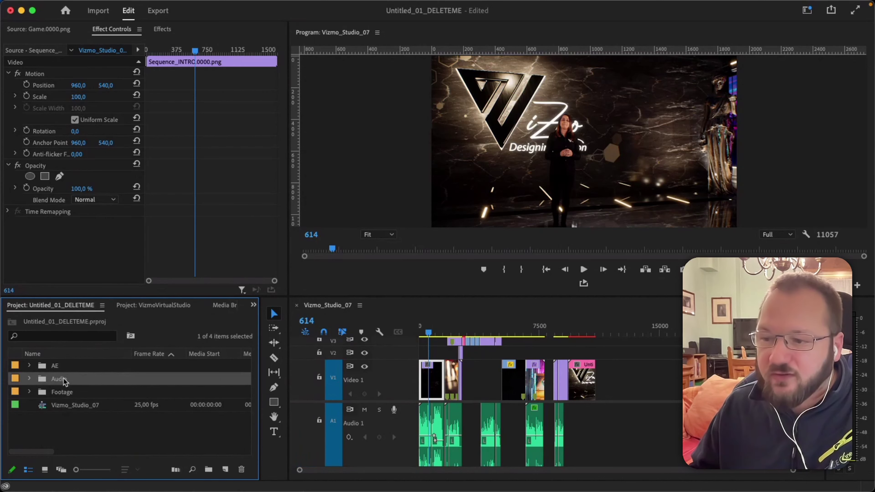
pyautogui.click(56, 368)
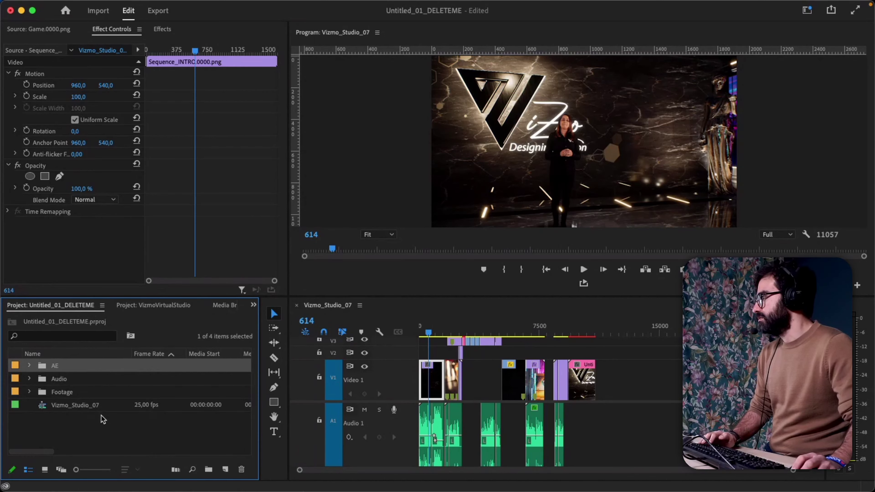
# Close the Untitled_01_DELETEME project from the File menu, keeping VizmoVirtualStudio open.
pyautogui.click(86, 406)
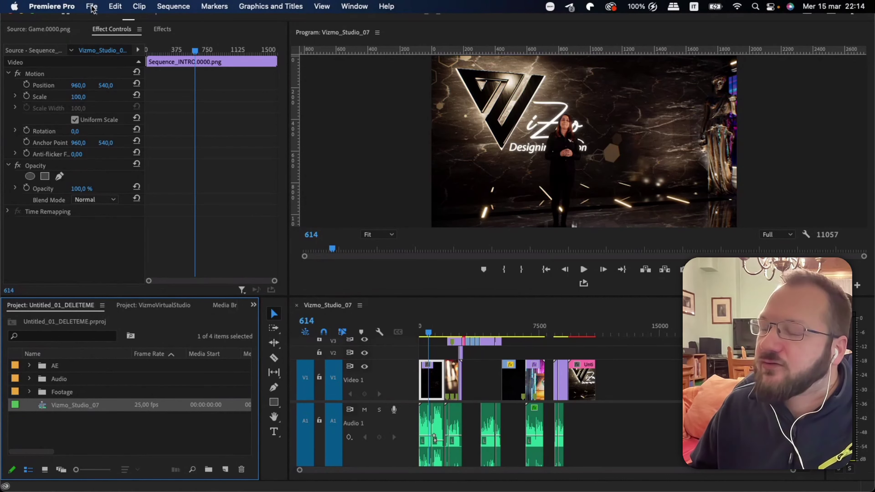
pyautogui.click(91, 7)
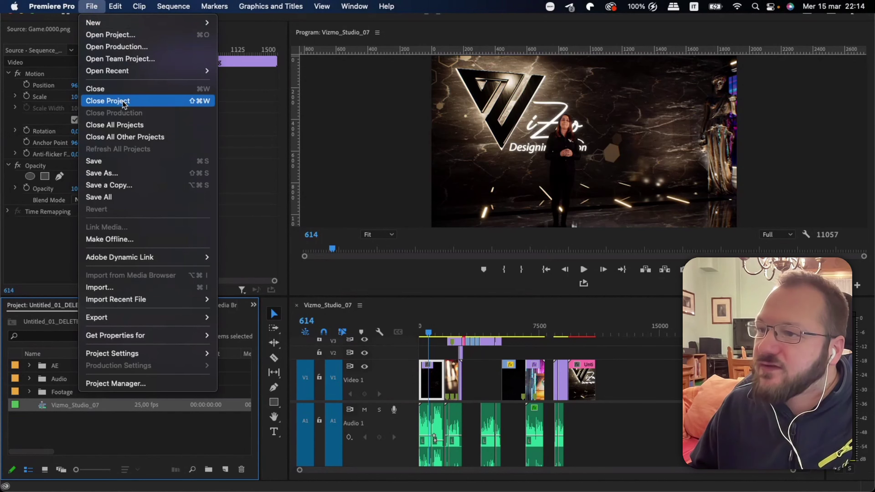
pyautogui.click(34, 309)
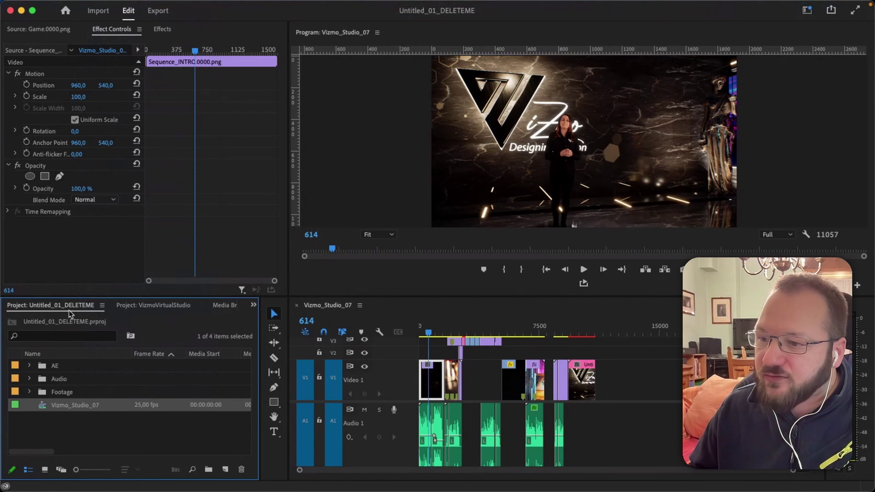
pyautogui.moveTo(52, 4)
pyautogui.click(91, 8)
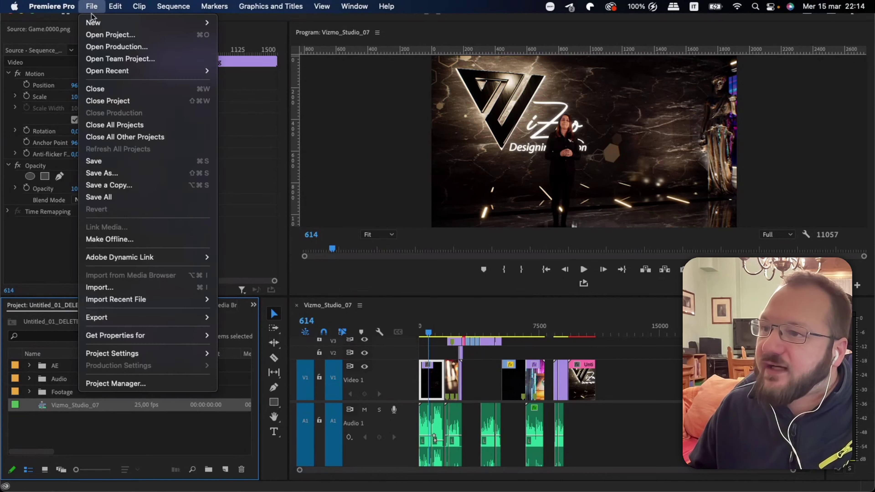
pyautogui.click(115, 101)
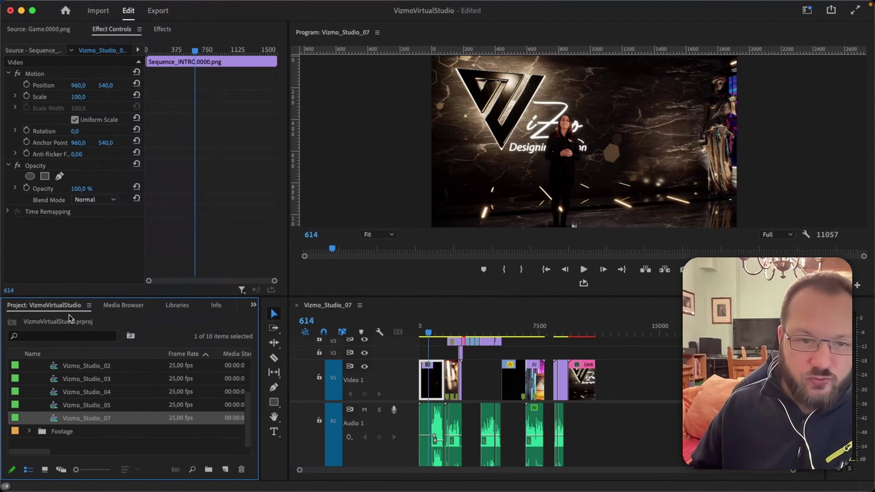
pyautogui.scroll(3, 68, 417)
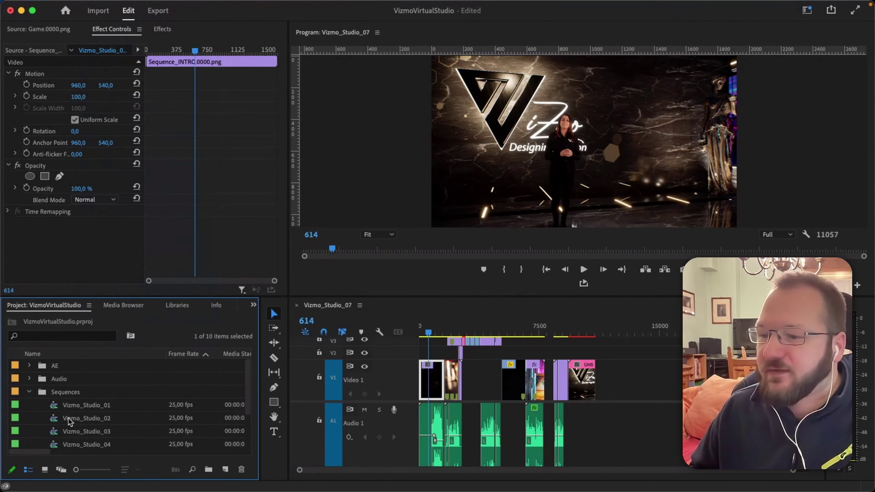
pyautogui.click(29, 391)
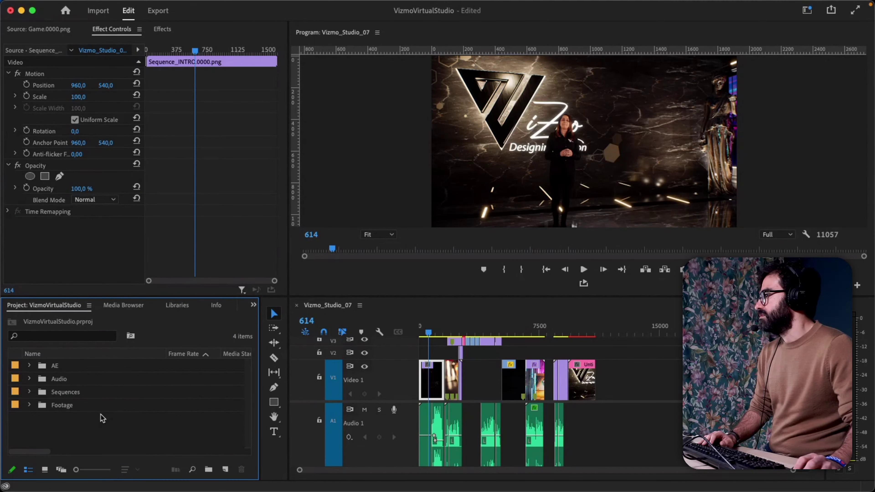
pyautogui.doubleClick(54, 419)
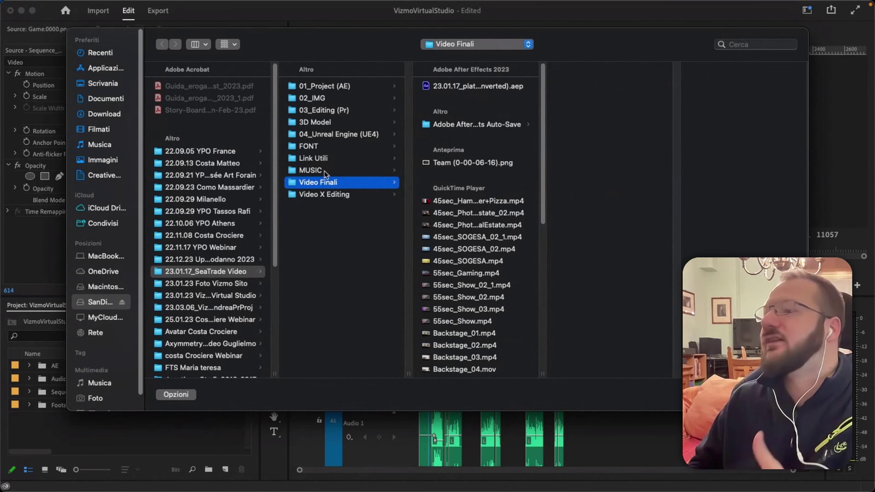
# Select all 89 video files in the Video X Editing folder for import.
pyautogui.click(317, 194)
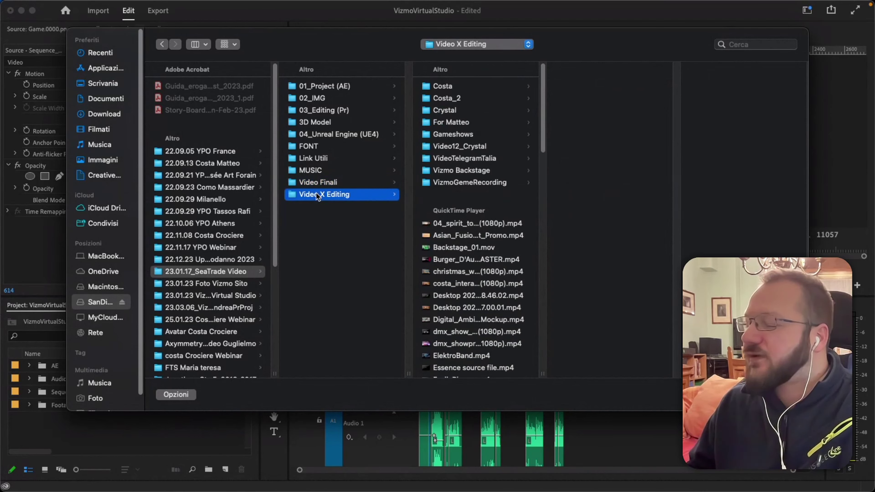
pyautogui.scroll(-1, 473, 226)
pyautogui.click(465, 213)
pyautogui.scroll(-10, 462, 224)
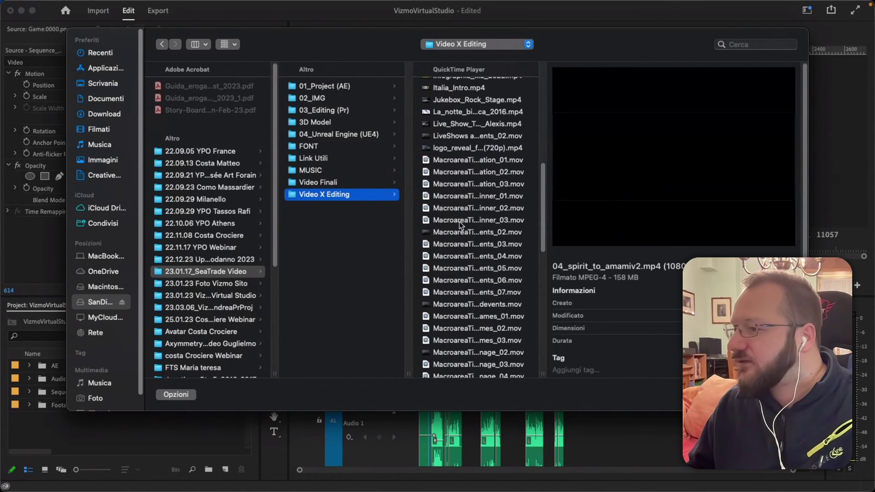
pyautogui.scroll(-10, 461, 227)
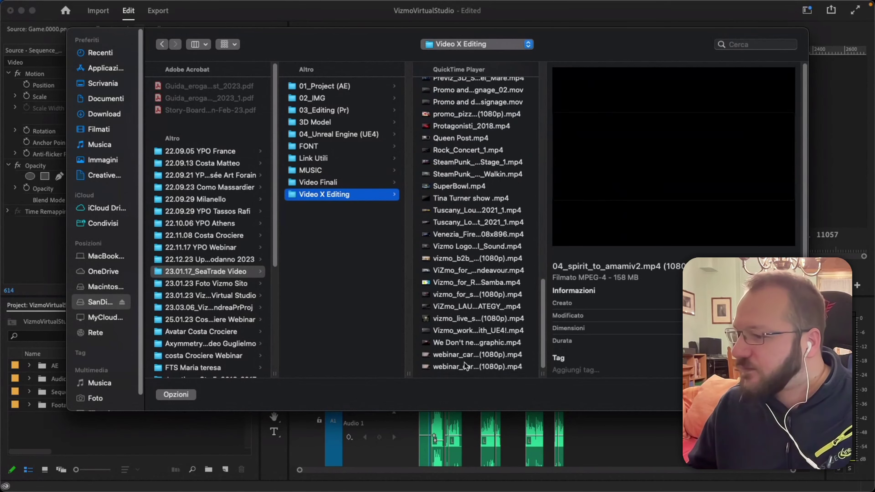
pyautogui.keyDown('shift'); pyautogui.click(464, 365); pyautogui.keyUp('shift')
pyautogui.scroll(15, 485, 214)
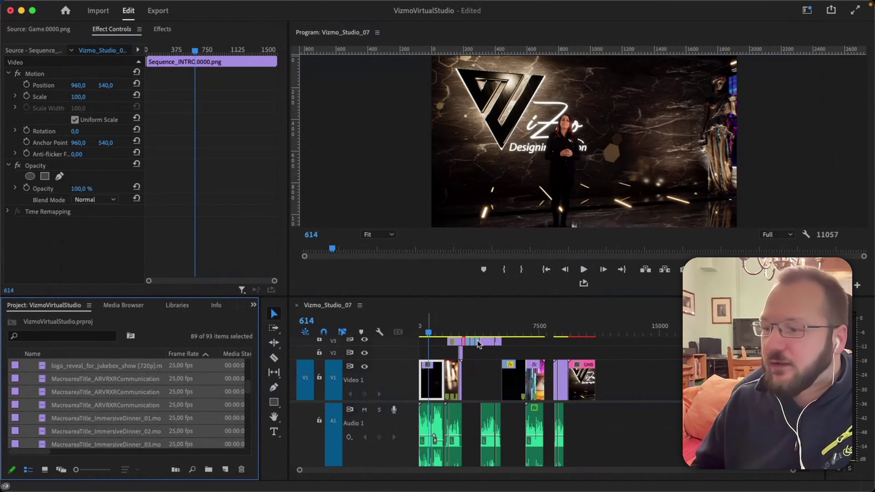
# Review the imported clips, select ElektroBand.mp4, and reopen the import browser with Cmd+I.
pyautogui.scroll(10, 118, 421)
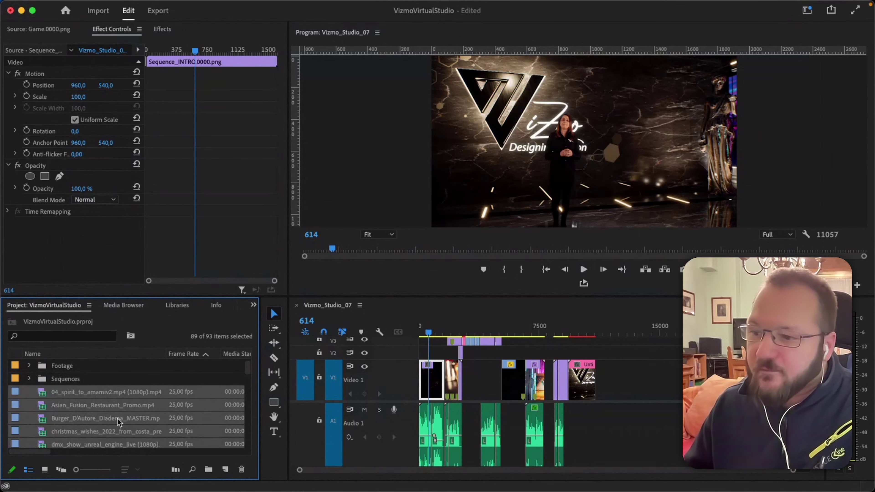
pyautogui.scroll(2, 117, 422)
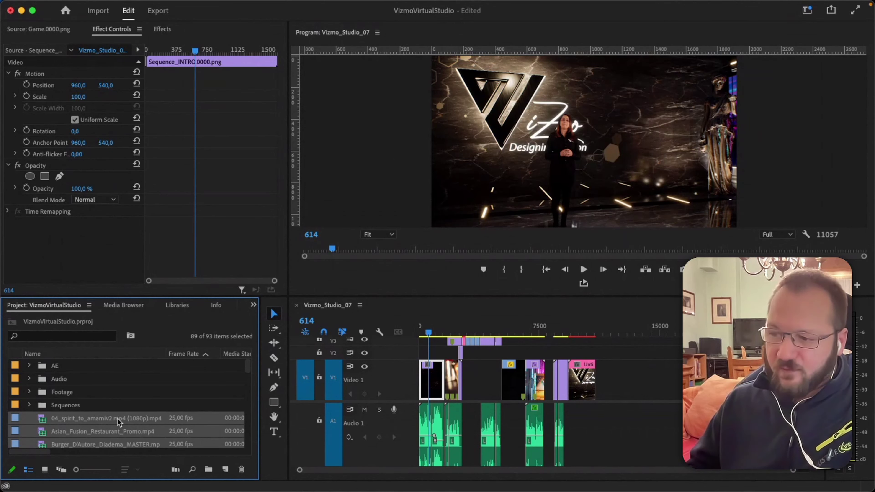
pyautogui.scroll(-5, 117, 422)
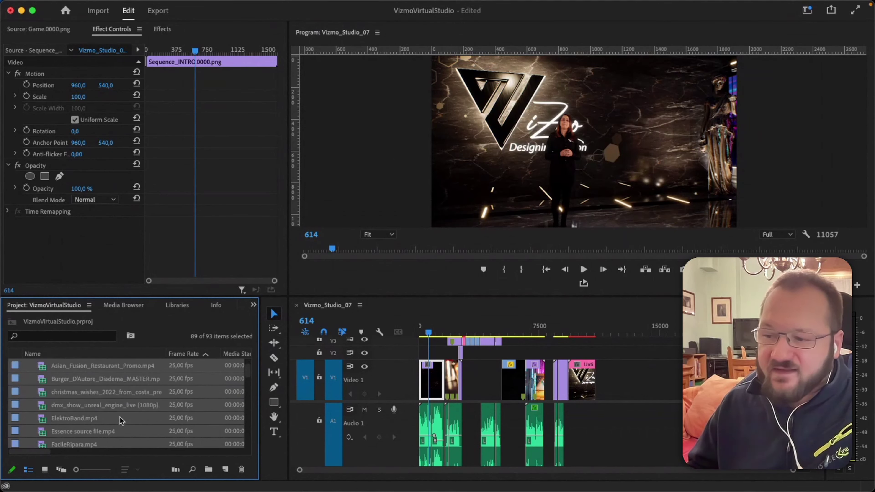
pyautogui.click(122, 416)
pyautogui.scroll(-2, 93, 418)
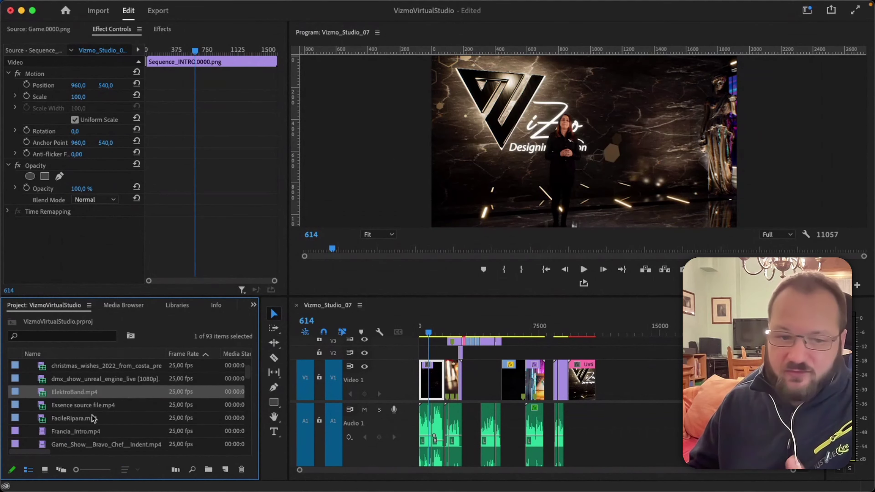
pyautogui.scroll(-4, 93, 418)
pyautogui.scroll(-10, 92, 417)
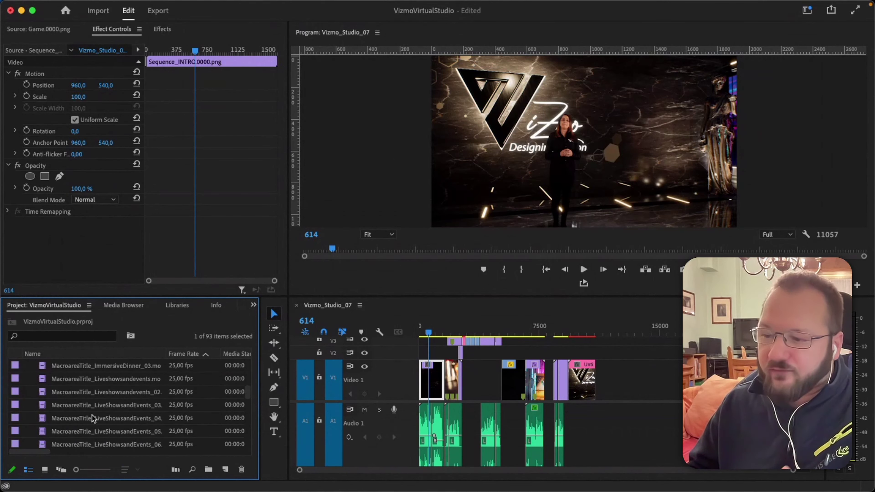
pyautogui.scroll(-2, 91, 415)
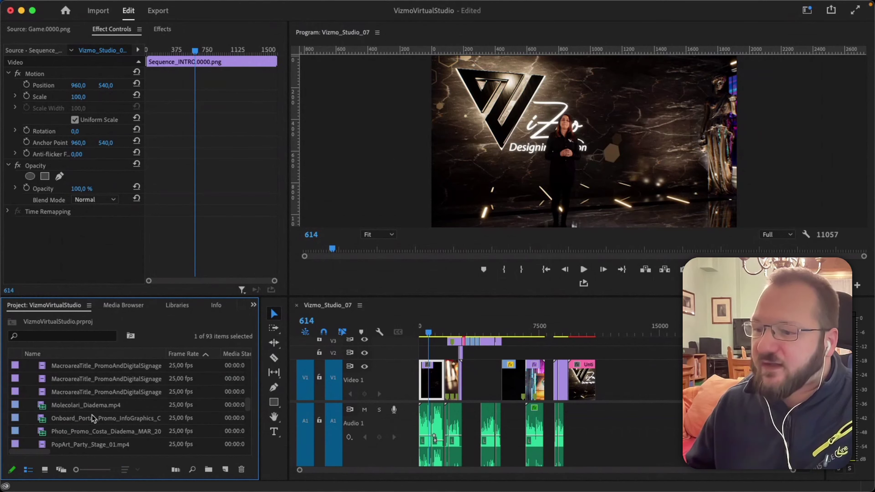
pyautogui.scroll(20, 93, 416)
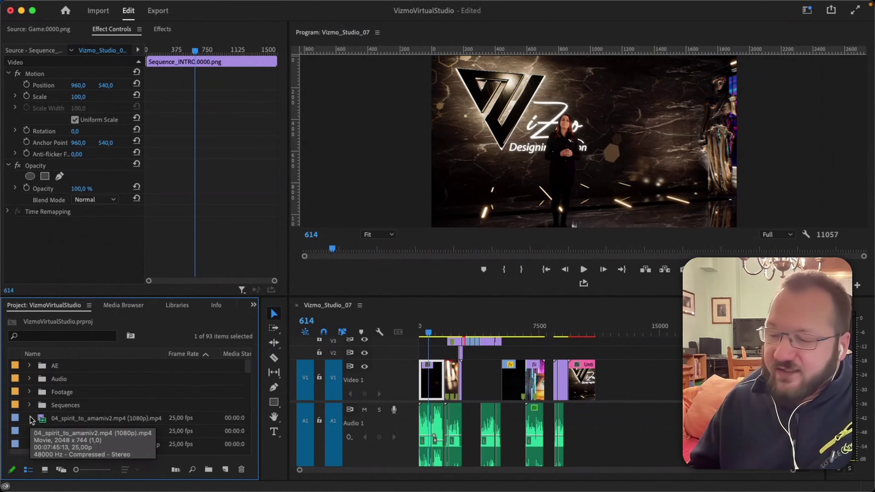
pyautogui.press('super+i')
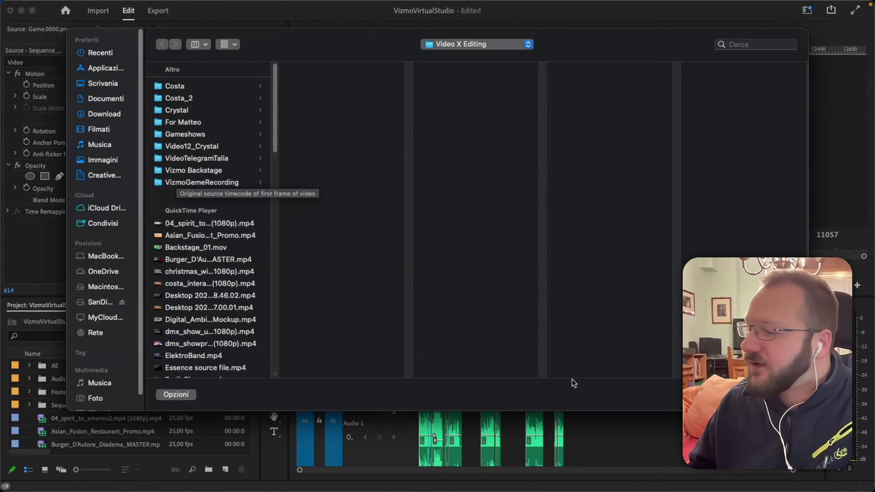
# Import 23.01.17_SeaTradeVideos.prproj from the SanDisk drive's 23.01.17_SeaTrade Video > 03_Editing (Pr) folder.
pyautogui.click(464, 46)
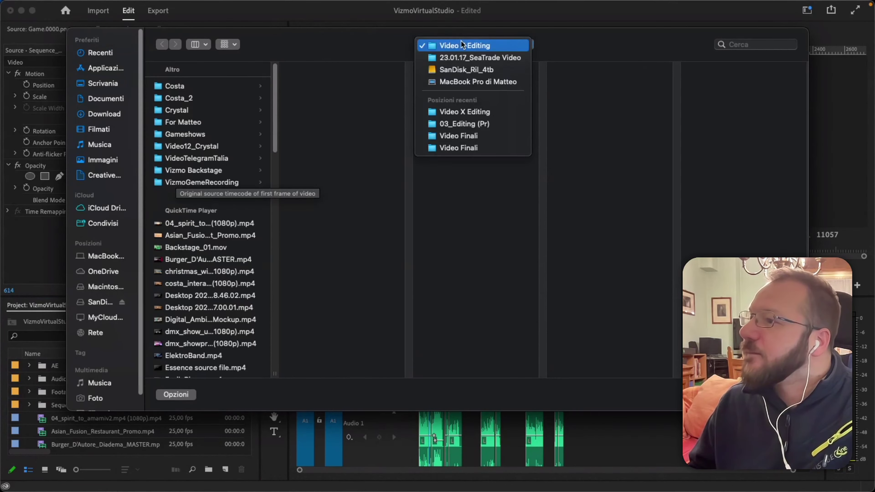
pyautogui.click(473, 70)
pyautogui.scroll(-2, 217, 289)
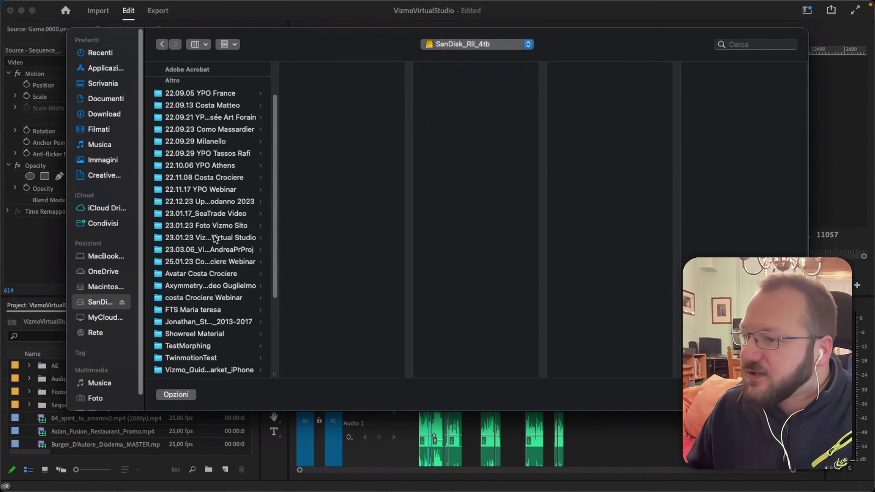
pyautogui.click(218, 217)
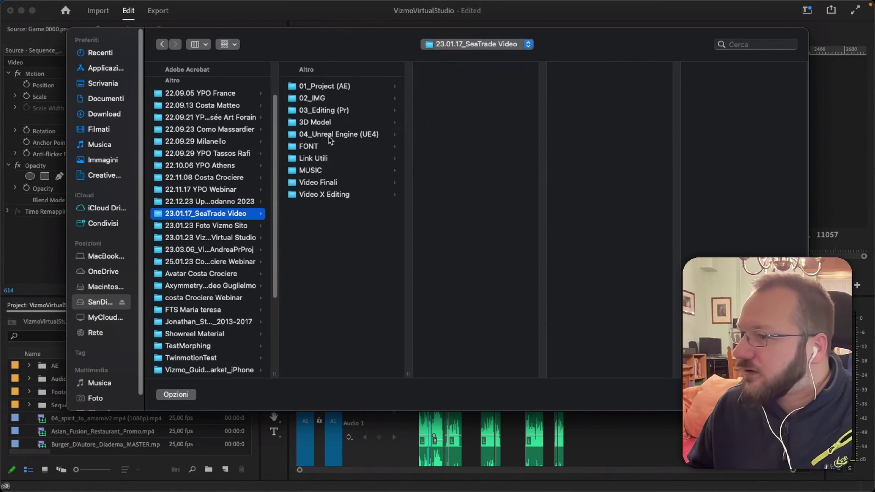
pyautogui.click(342, 110)
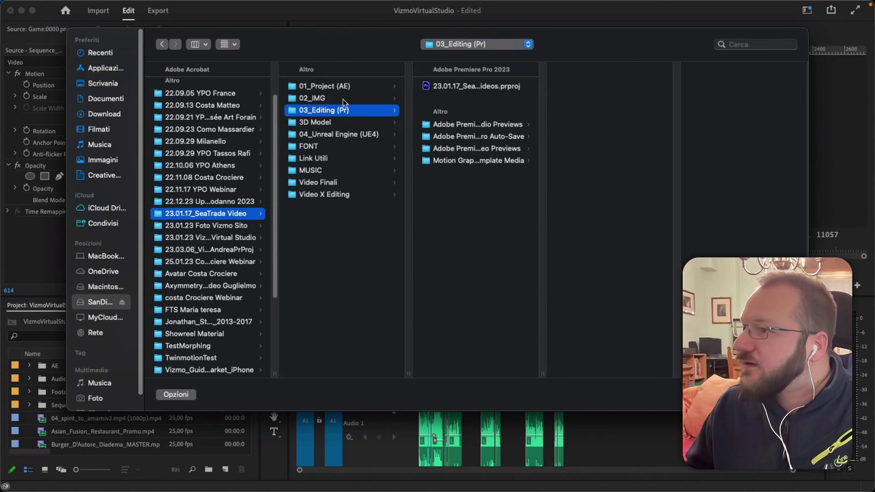
pyautogui.click(456, 87)
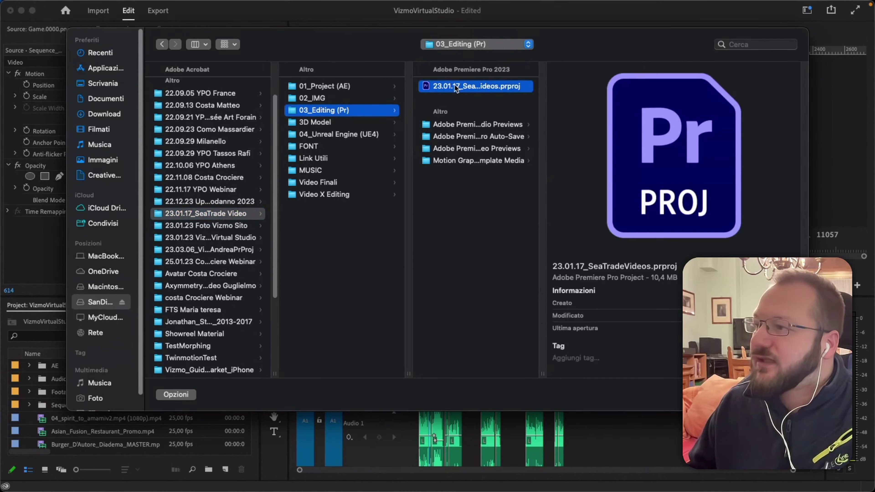
pyautogui.click(437, 87)
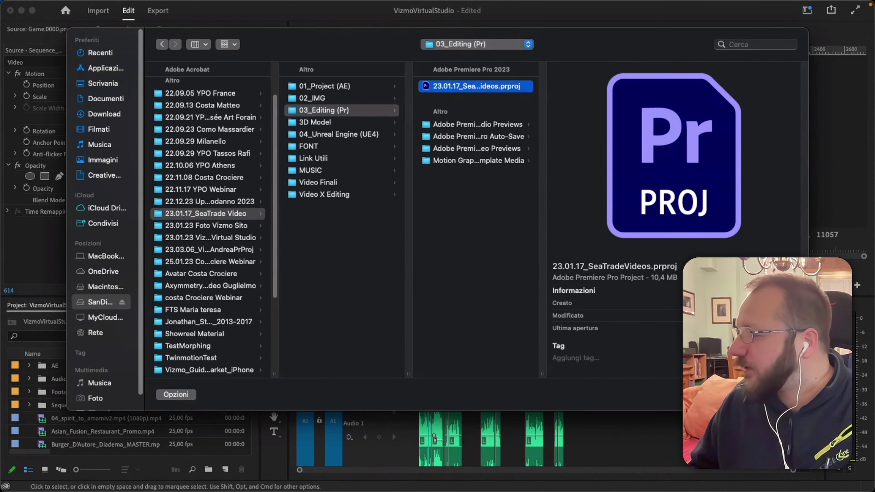
pyautogui.press('Return')
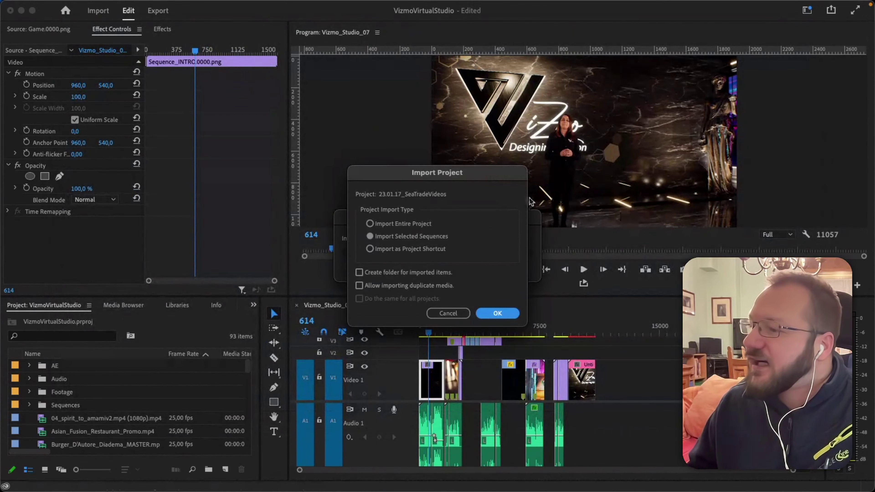
# Choose Import Selected Sequences with Create folder for imported items and Allow importing duplicate media.
pyautogui.click(401, 225)
pyautogui.click(405, 237)
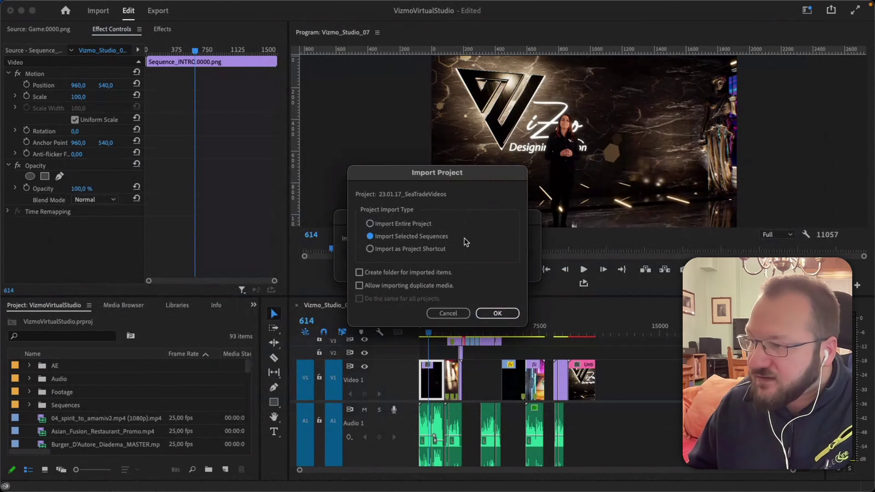
pyautogui.click(395, 251)
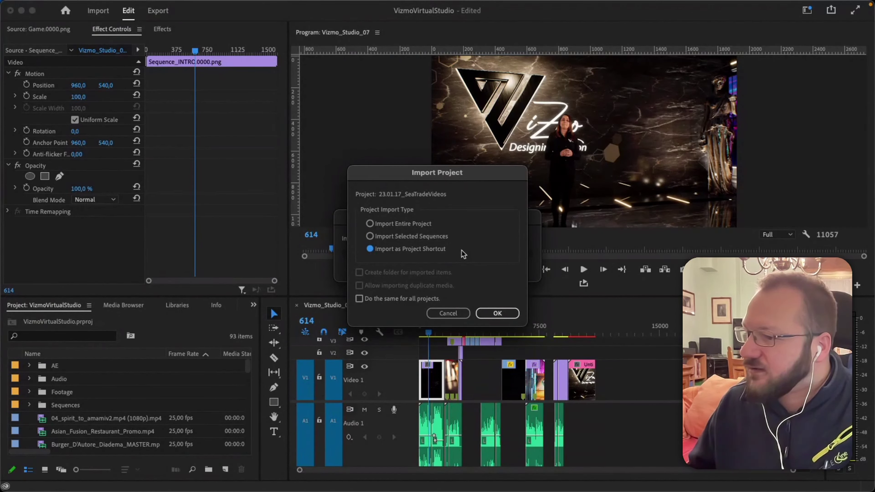
pyautogui.click(402, 236)
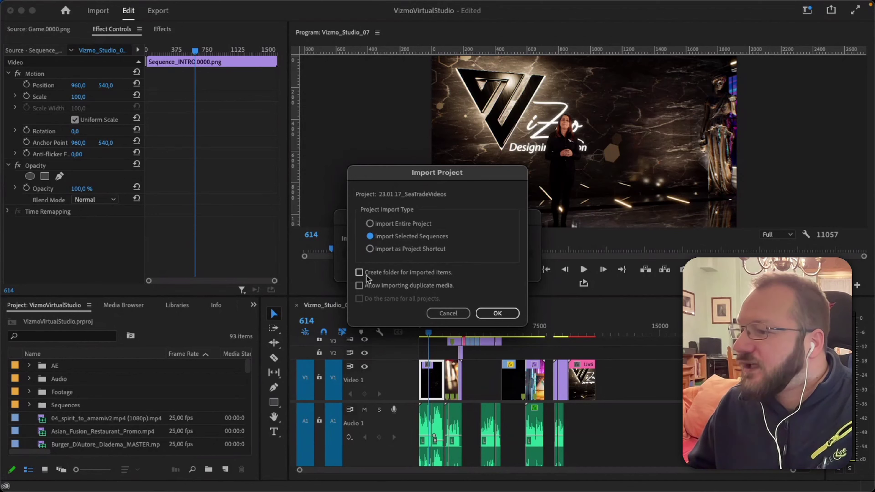
pyautogui.click(360, 273)
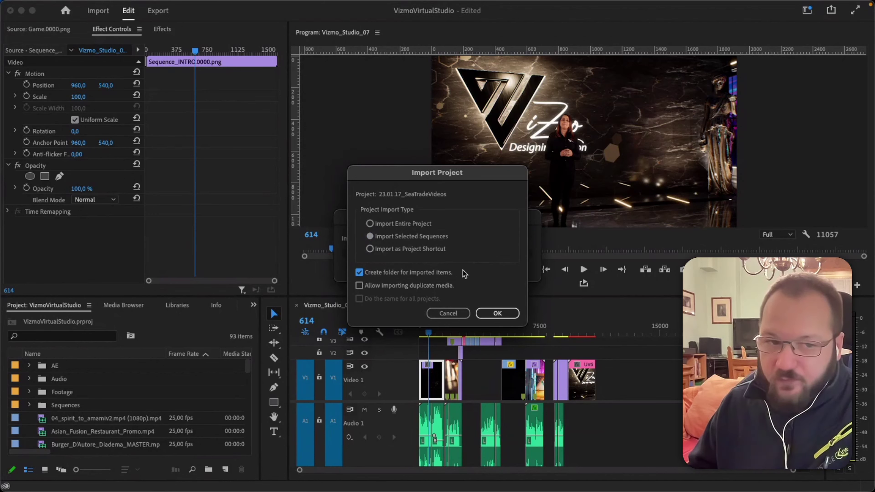
pyautogui.click(360, 286)
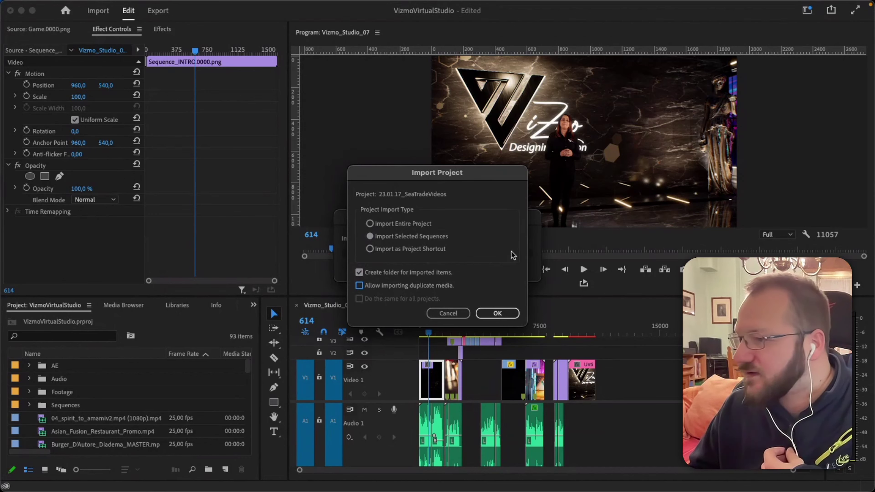
pyautogui.click(499, 313)
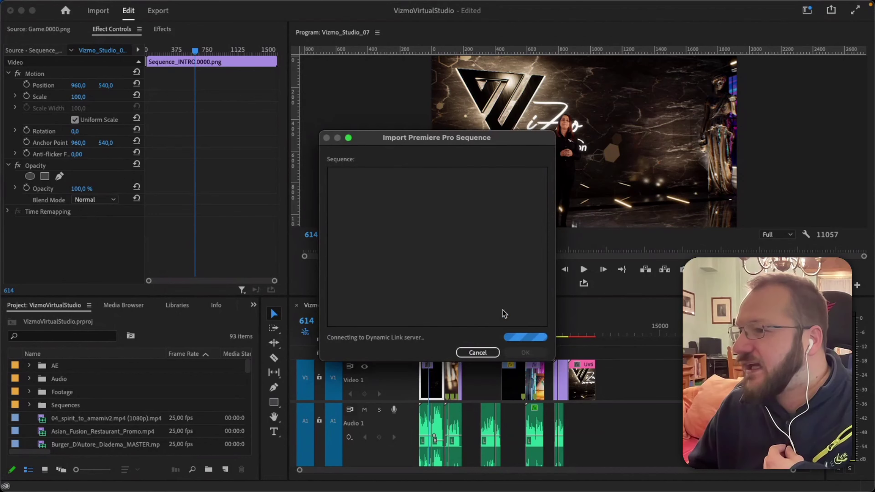
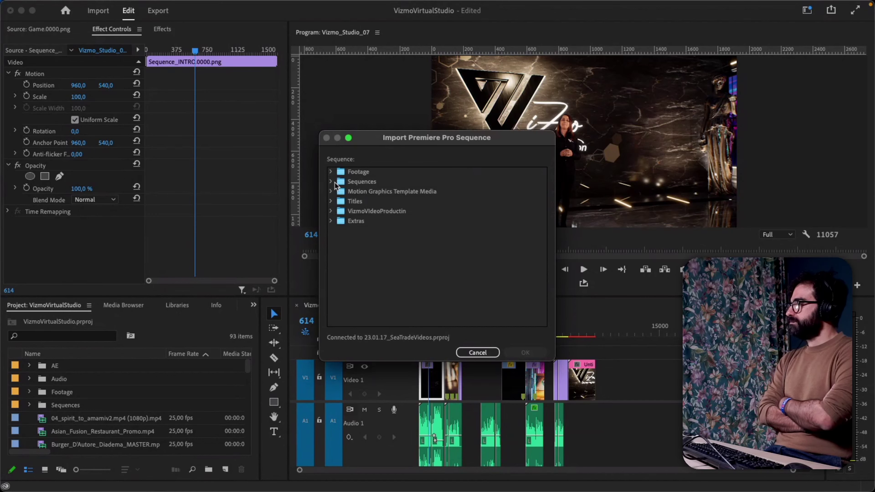
# Import the 55sec_Gaming sequence from the SeaTrade project's Sequences folder.
pyautogui.click(332, 182)
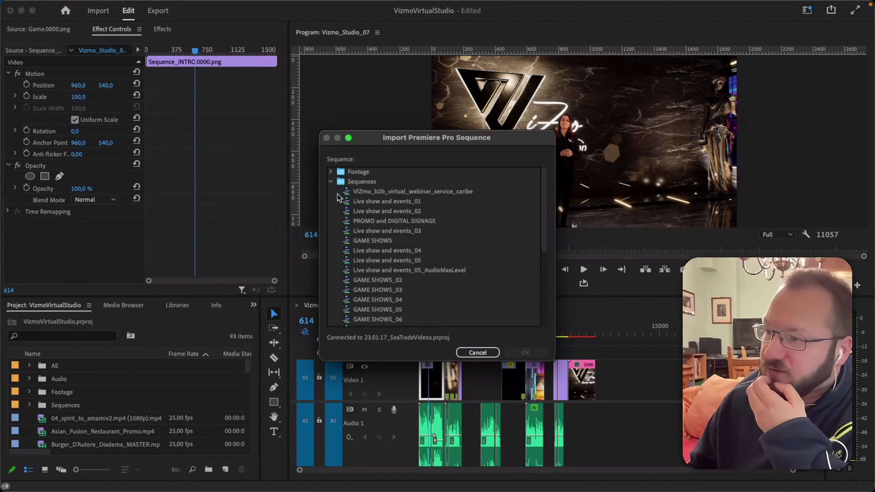
pyautogui.scroll(-10, 376, 201)
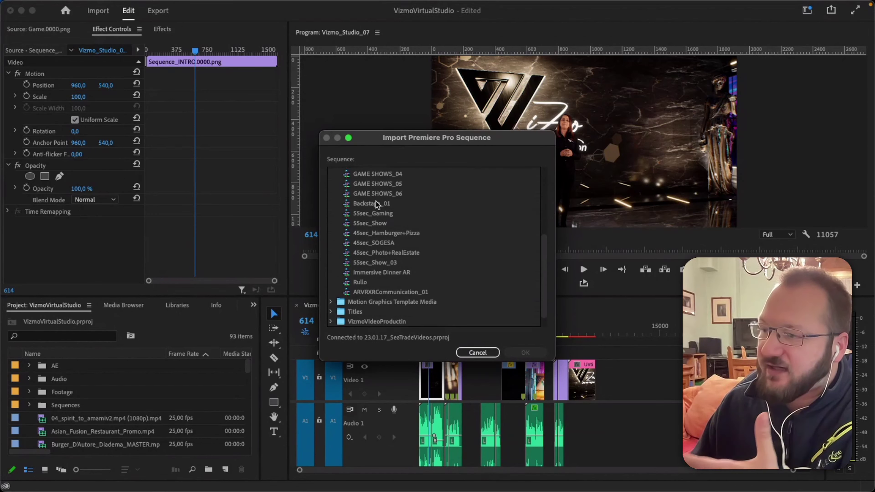
pyautogui.scroll(5, 375, 201)
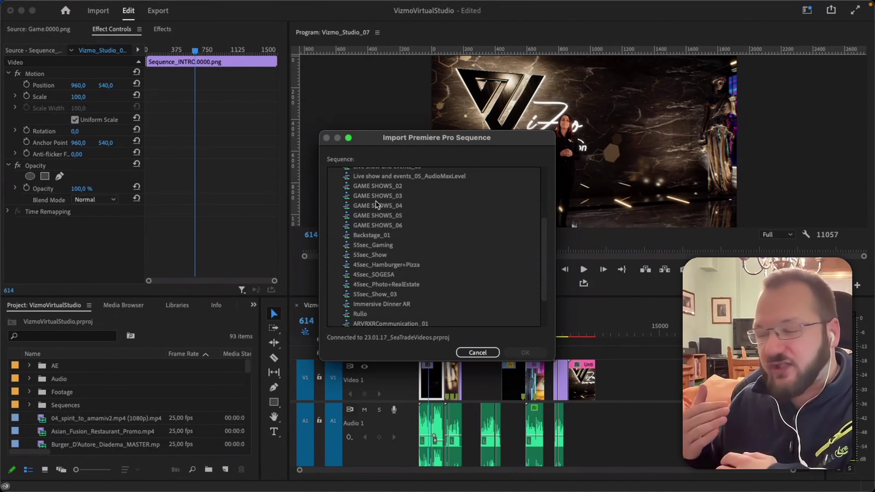
pyautogui.scroll(5, 375, 201)
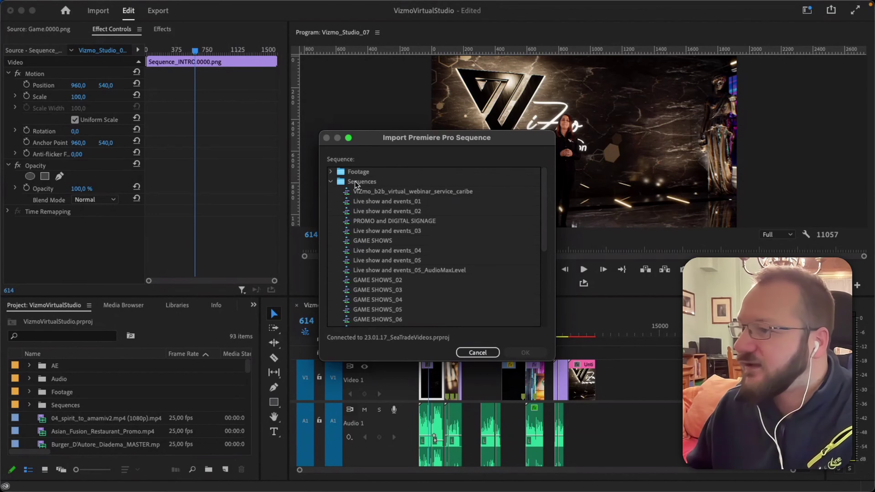
pyautogui.scroll(-3, 400, 240)
pyautogui.scroll(-4, 400, 240)
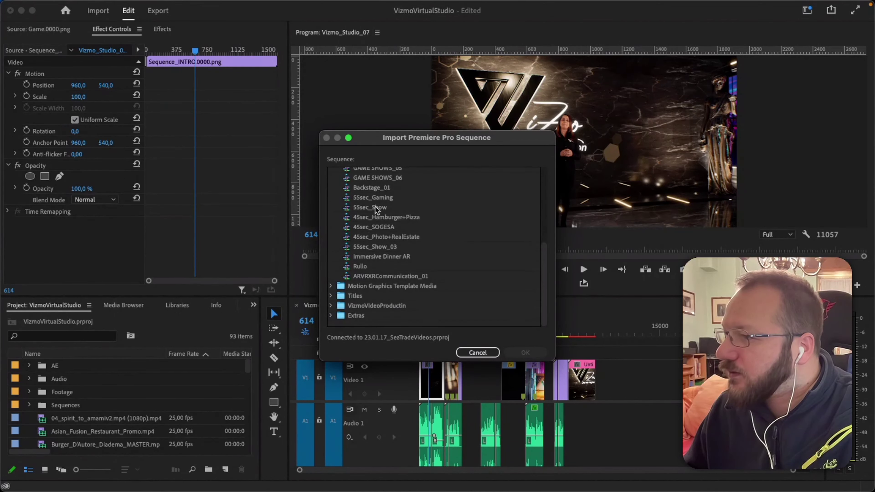
pyautogui.click(376, 198)
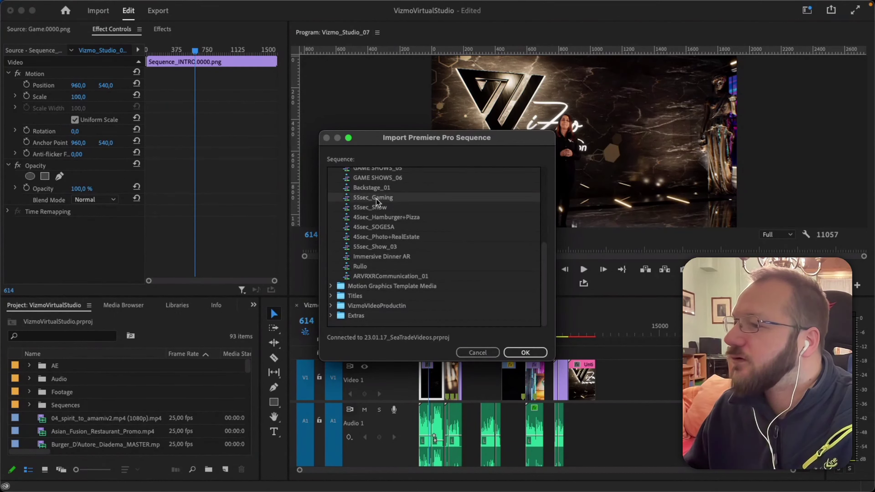
pyautogui.click(528, 353)
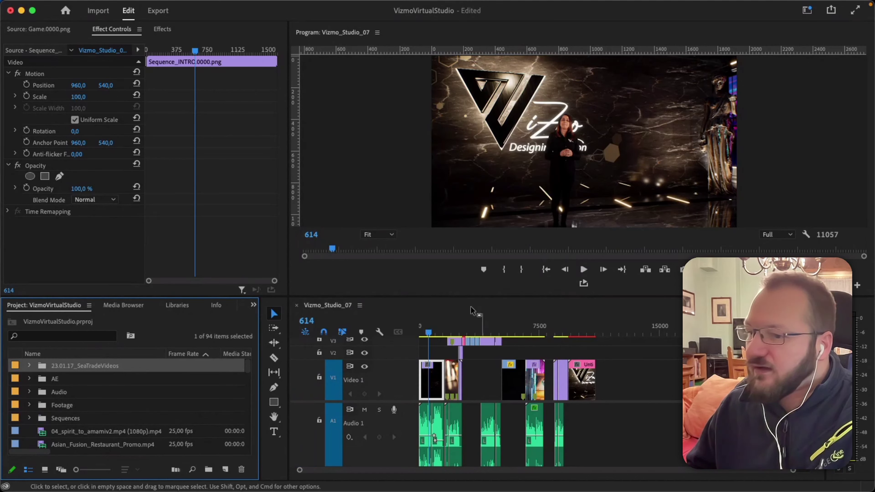
# Expand 23.01.17_SeaTradeVideos, Footage, Games shows and Motion Graphics Template Media, then select 55sec_Gaming.
pyautogui.click(29, 367)
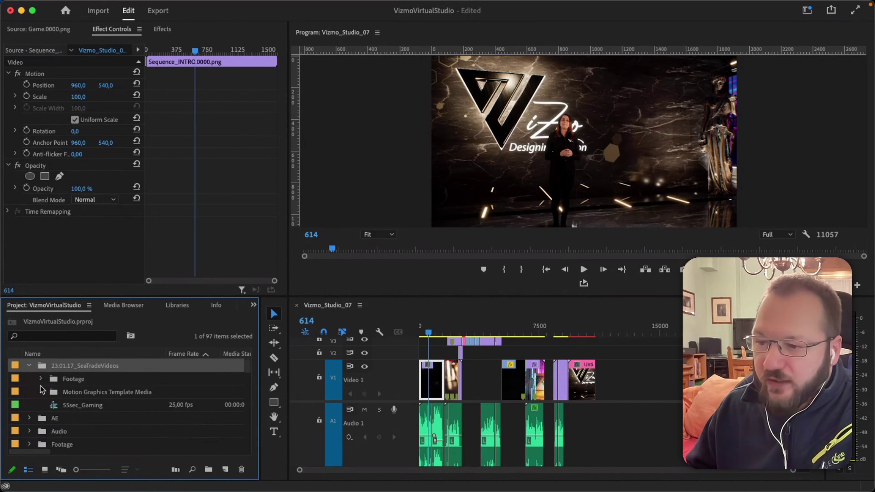
pyautogui.click(41, 379)
pyautogui.click(52, 392)
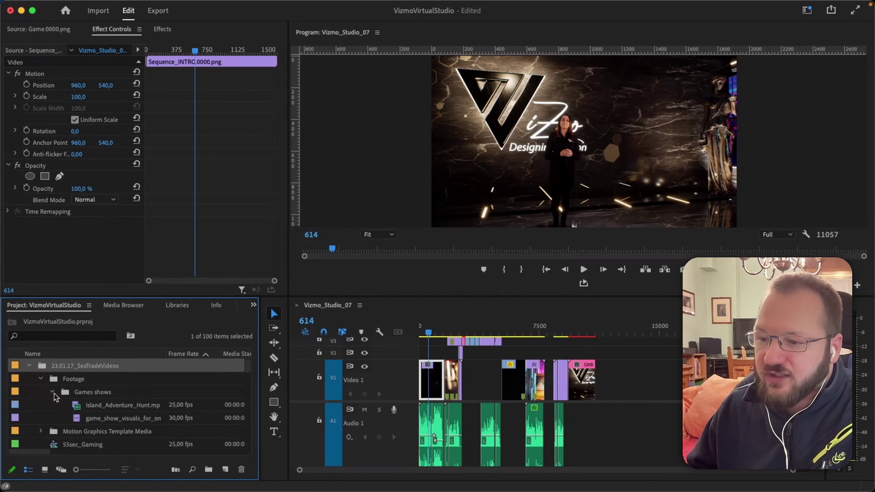
pyautogui.scroll(-5, 117, 400)
pyautogui.scroll(3, 117, 397)
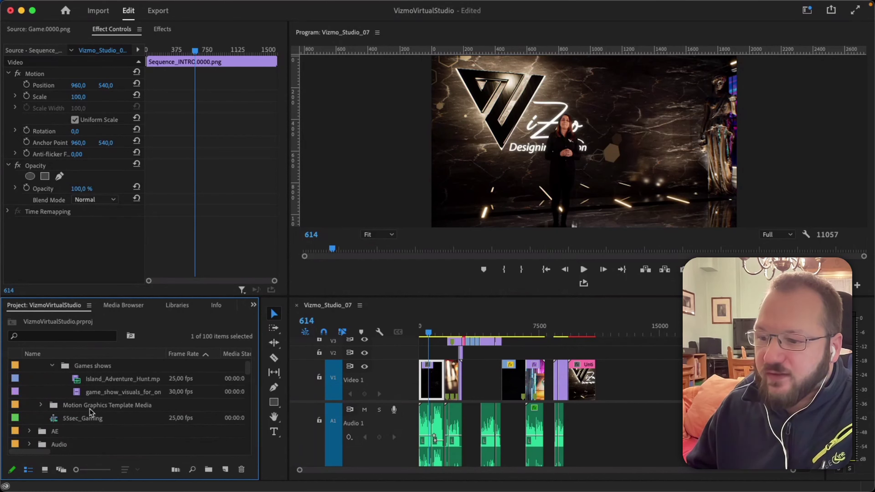
pyautogui.click(40, 405)
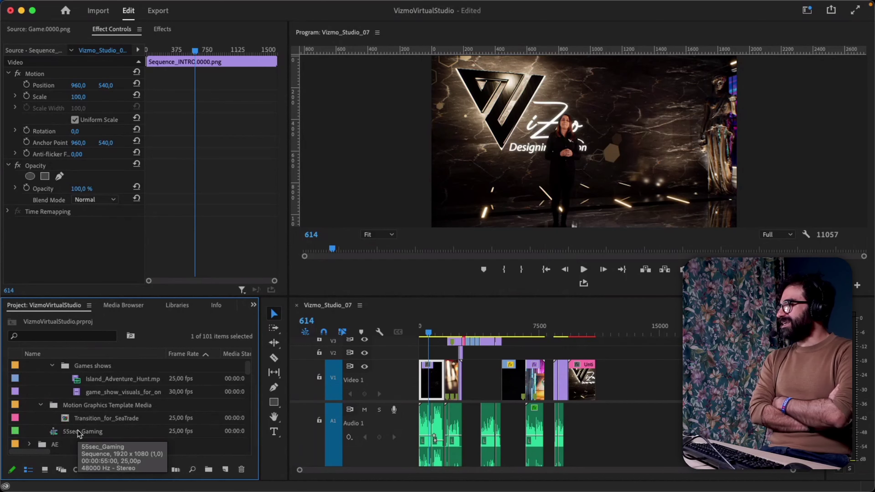
pyautogui.click(79, 434)
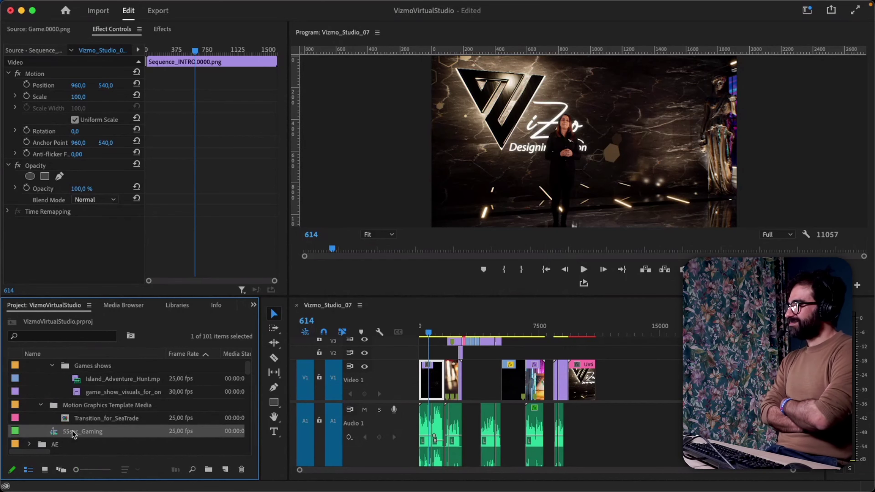
# Open 55sec_Gaming in the timeline and scrub from about 39 seconds back to the start.
pyautogui.doubleClick(54, 433)
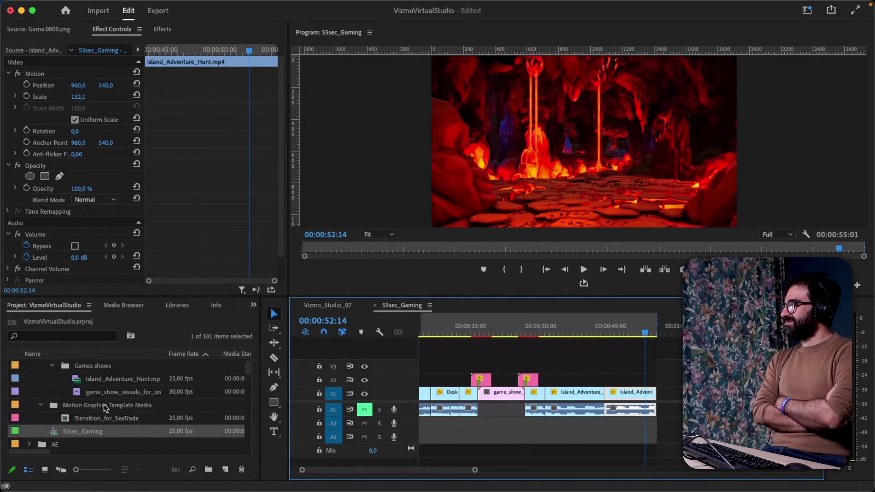
pyautogui.moveTo(594, 333); pyautogui.dragTo(587, 333)
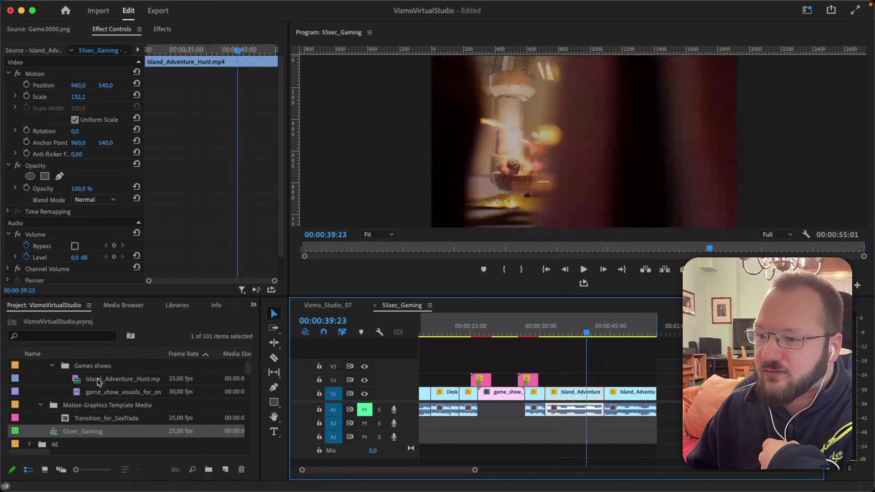
pyautogui.moveTo(575, 332); pyautogui.dragTo(446, 333)
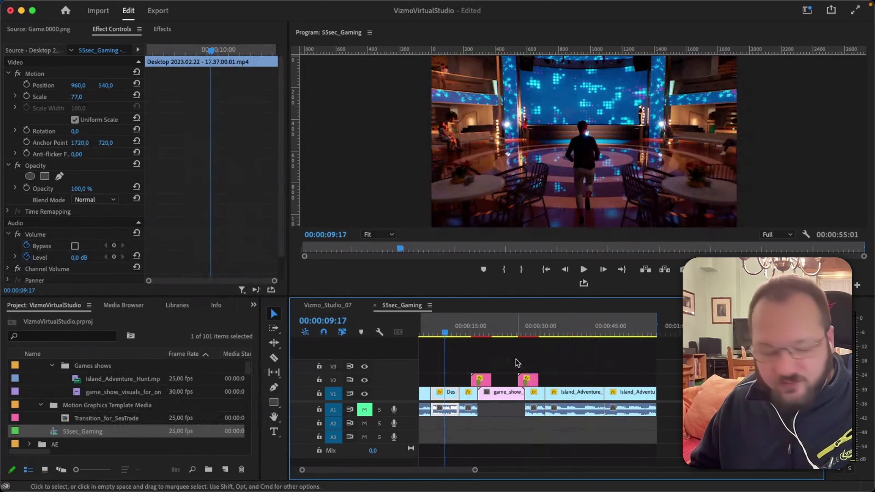
pyautogui.hscroll(-2, 518, 363)
pyautogui.moveTo(437, 331); pyautogui.dragTo(649, 336)
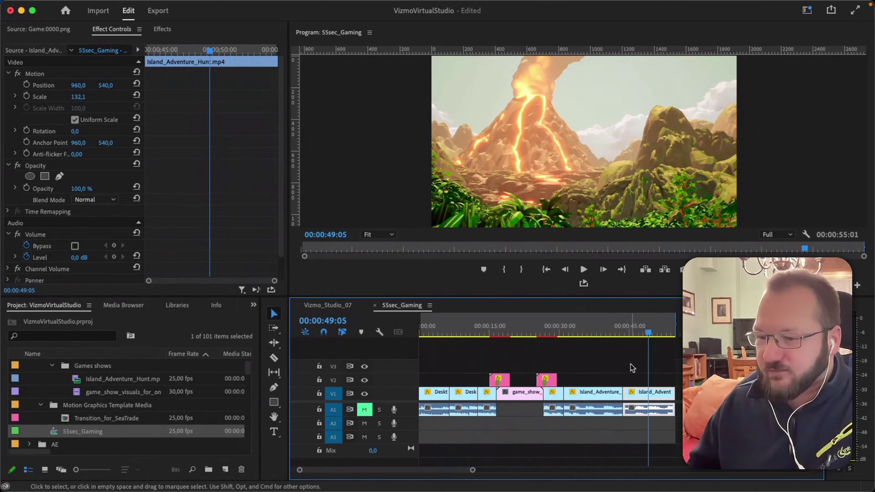
# Collapse the Footage and 23.01.17_SeaTradeVideos folders in the Project panel.
pyautogui.scroll(2, 59, 384)
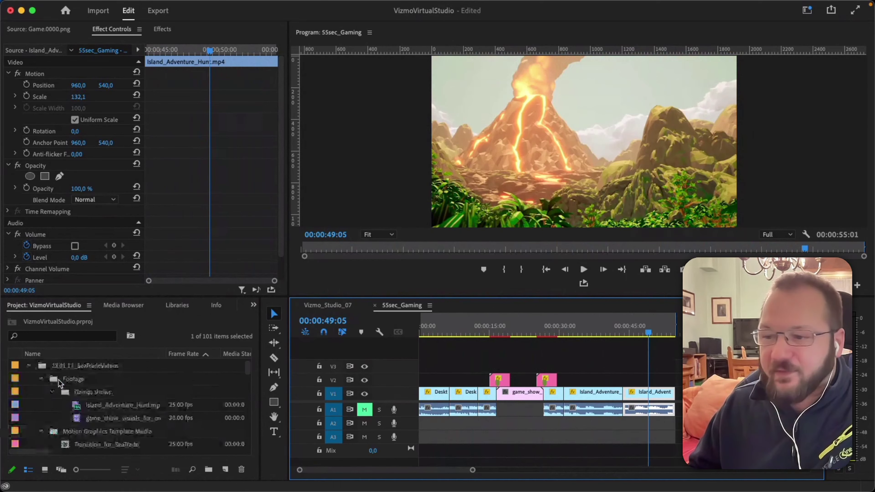
pyautogui.click(40, 379)
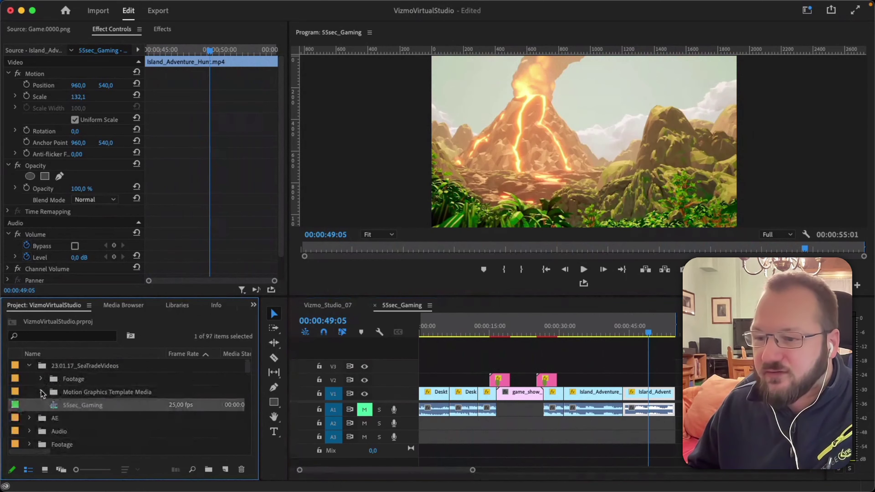
pyautogui.click(30, 366)
pyautogui.scroll(-10, 35, 420)
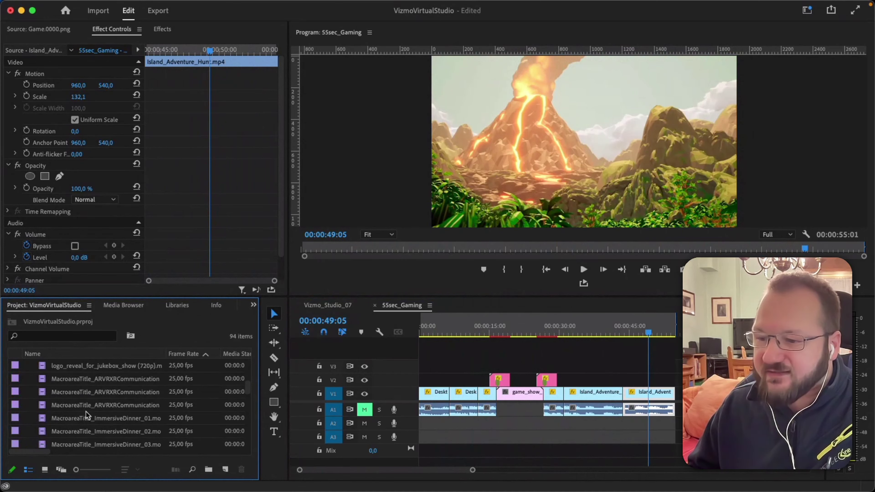
pyautogui.scroll(-3, 251, 437)
pyautogui.scroll(-4, 251, 437)
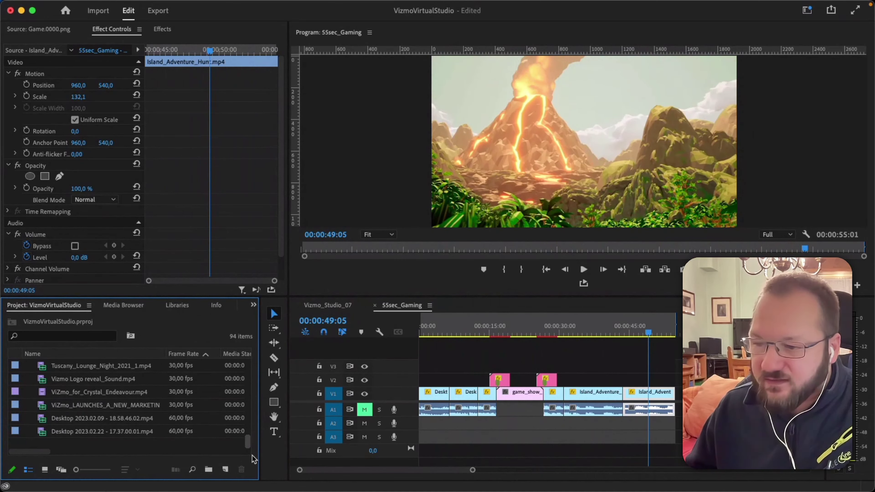
pyautogui.moveTo(249, 440); pyautogui.dragTo(244, 361)
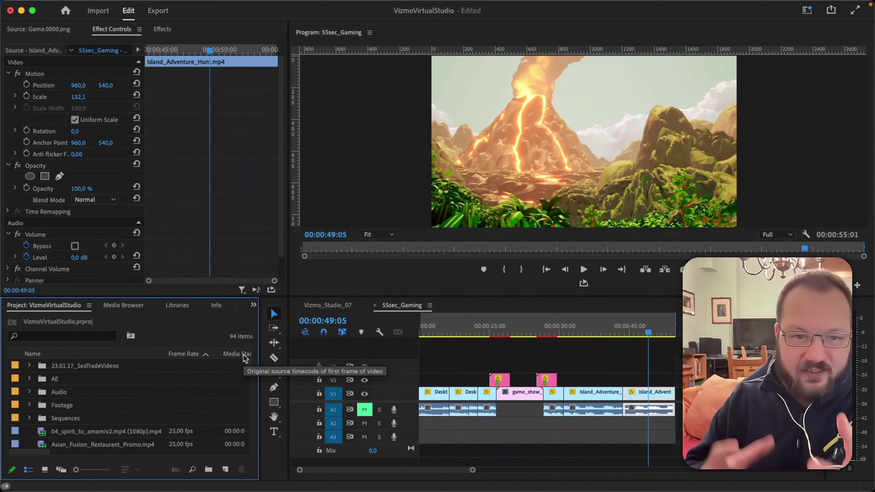
# Select the last Island_Adventure clip on the timeline and bring up its context menu.
pyautogui.click(651, 391)
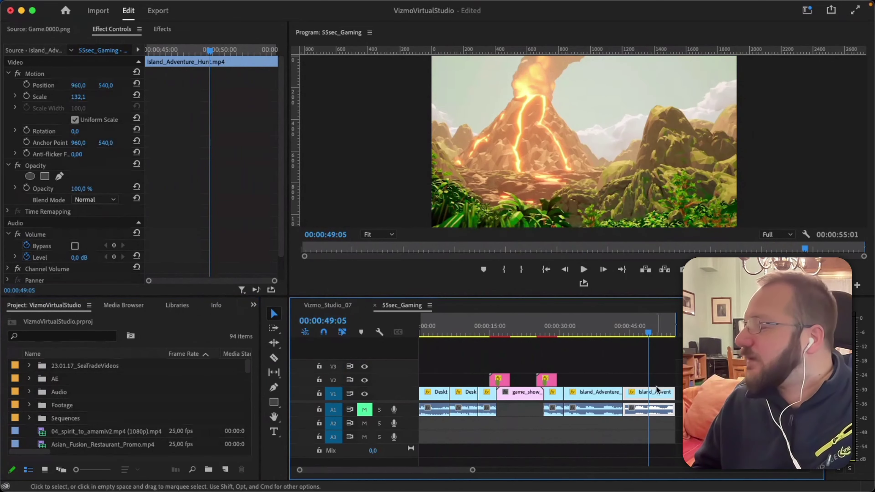
pyautogui.click(650, 345)
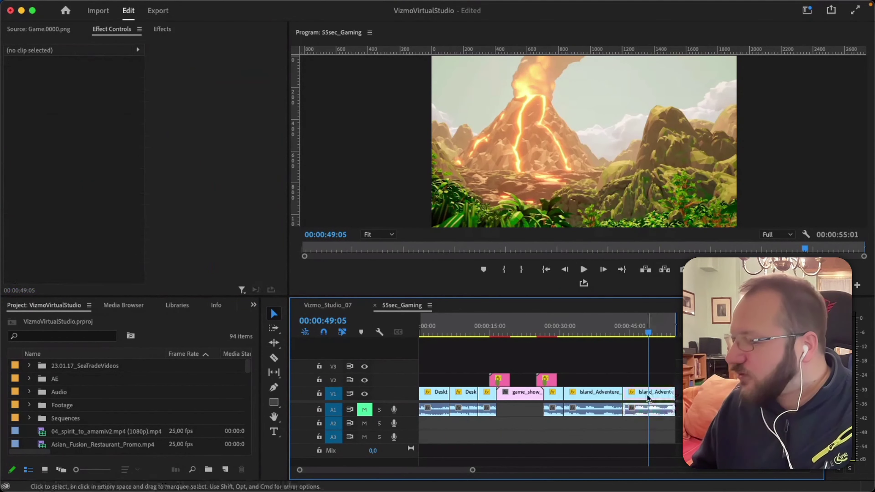
pyautogui.click(622, 407)
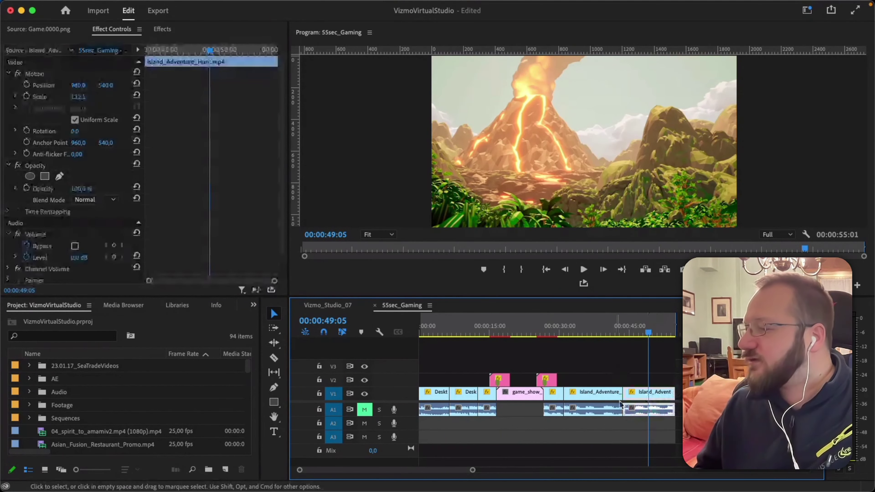
pyautogui.rightClick(646, 399)
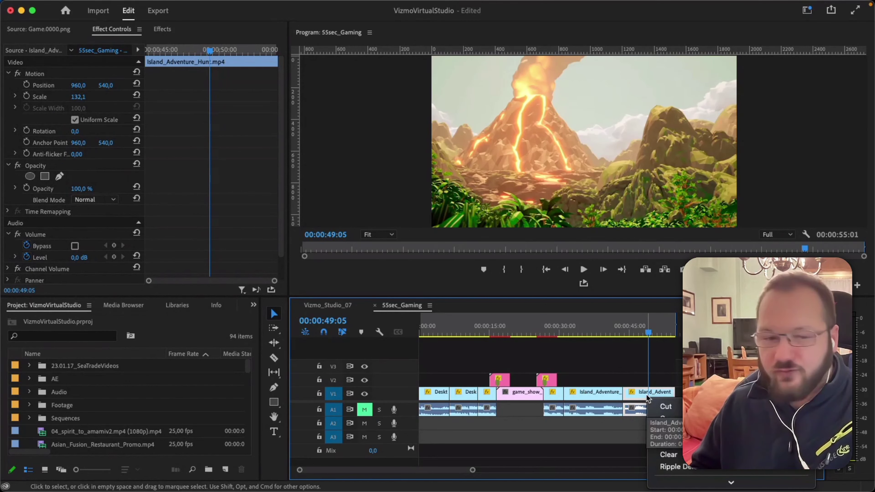
# Reveal the last clip's source, Island_Adventure_Hunt.mp4, in the project's Games shows bin.
pyautogui.scroll(-5, 675, 386)
pyautogui.scroll(-10, 702, 372)
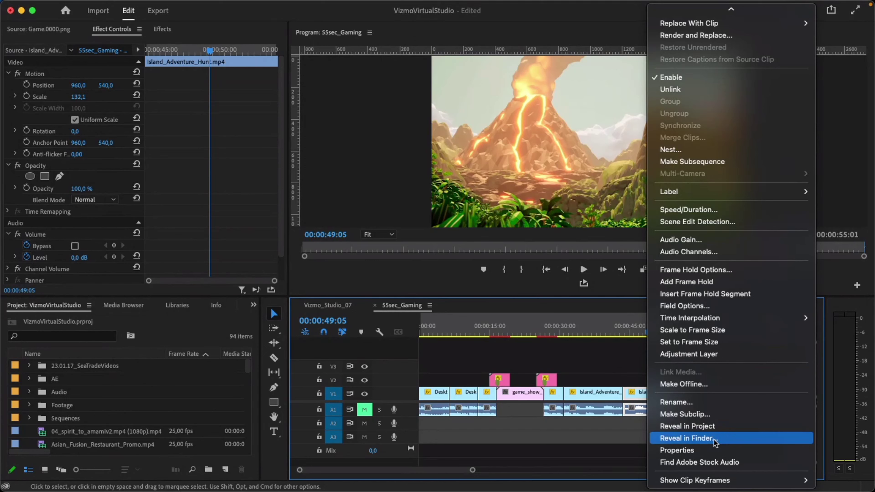
pyautogui.click(704, 430)
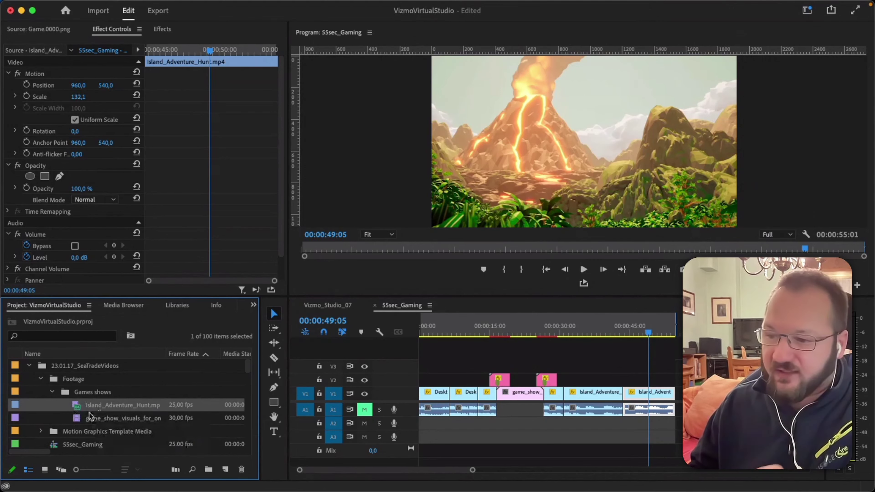
# Select the game_show_visuals clip, then the 55sec_Gaming sequence, in the project list.
pyautogui.moveTo(79, 413)
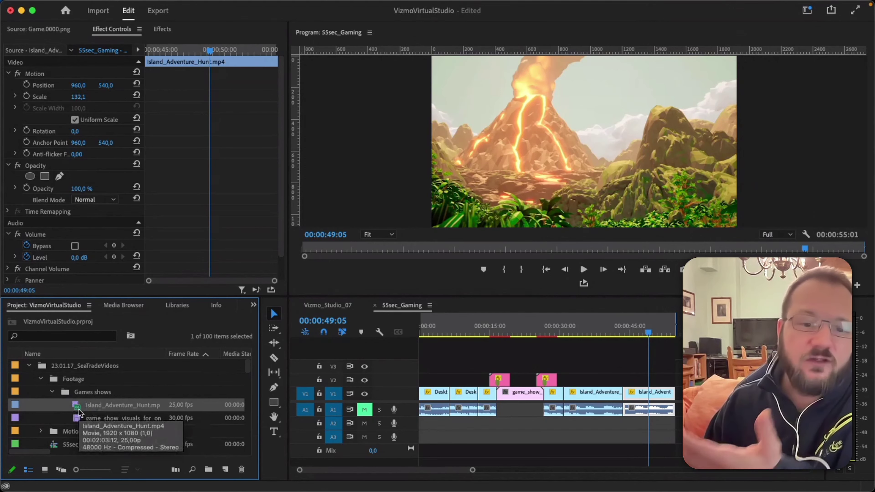
pyautogui.click(102, 419)
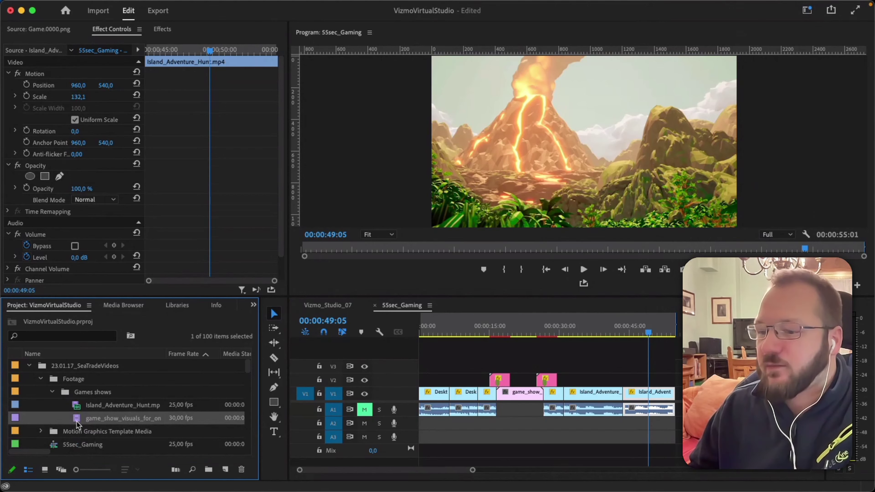
pyautogui.scroll(-2, 76, 421)
pyautogui.click(58, 420)
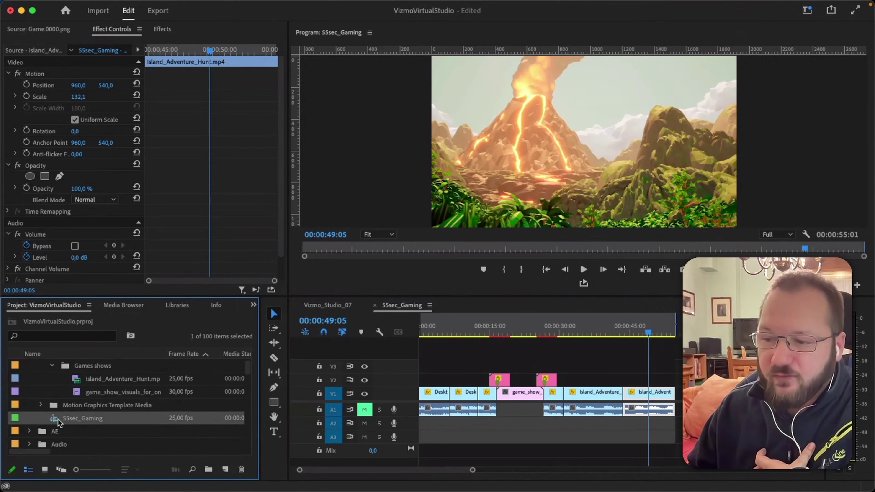
# Expand the AE, Audio and Footage folders to browse their contents.
pyautogui.scroll(-3, 59, 423)
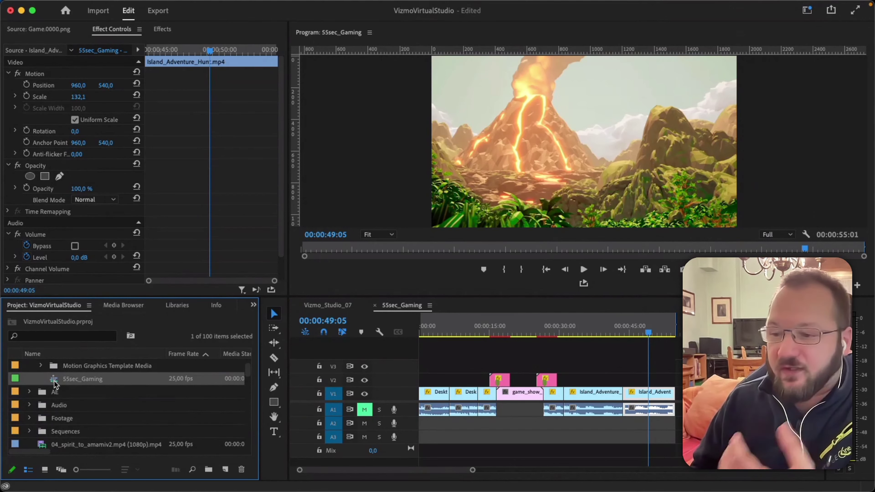
pyautogui.scroll(-1, 71, 392)
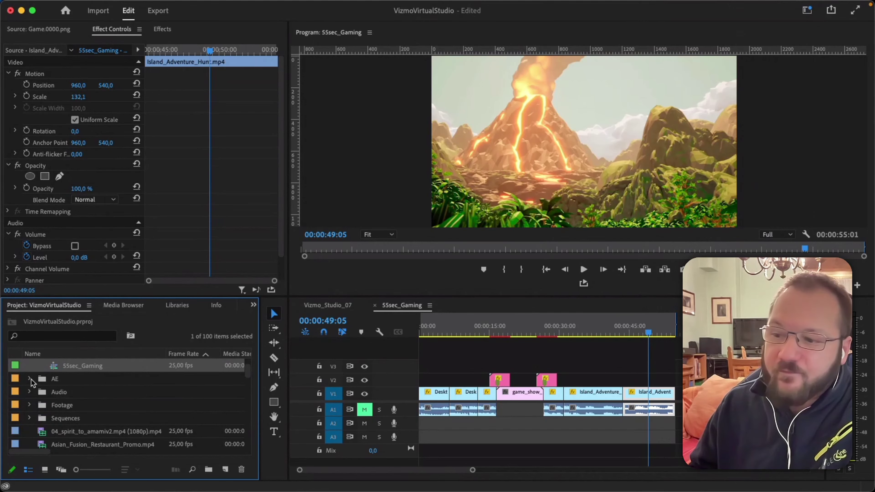
pyautogui.click(30, 379)
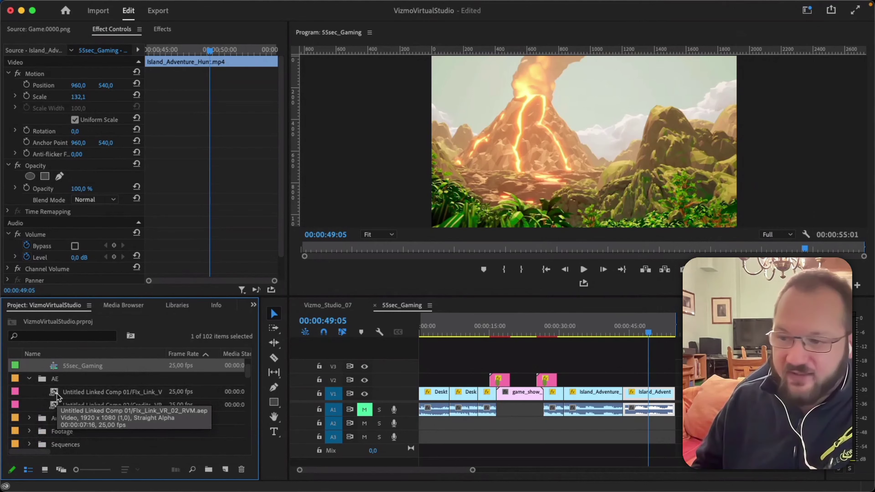
pyautogui.scroll(-2, 57, 393)
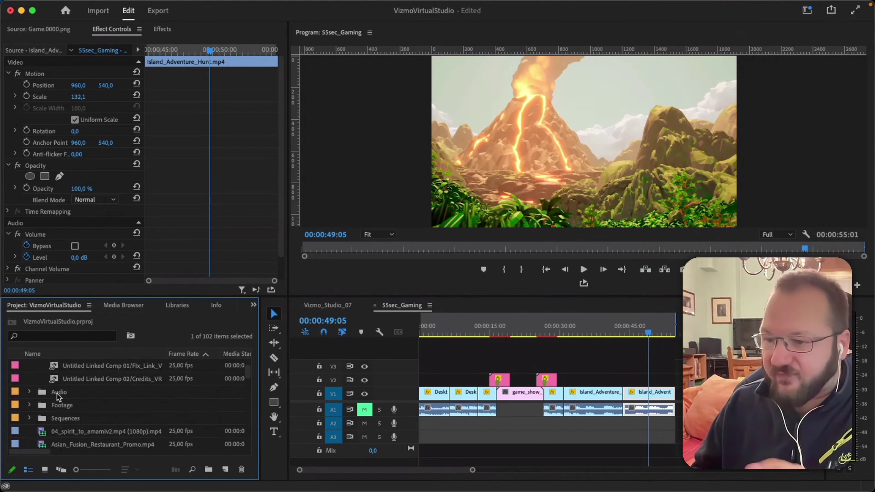
pyautogui.click(30, 393)
pyautogui.scroll(-1, 83, 405)
pyautogui.scroll(-4, 84, 407)
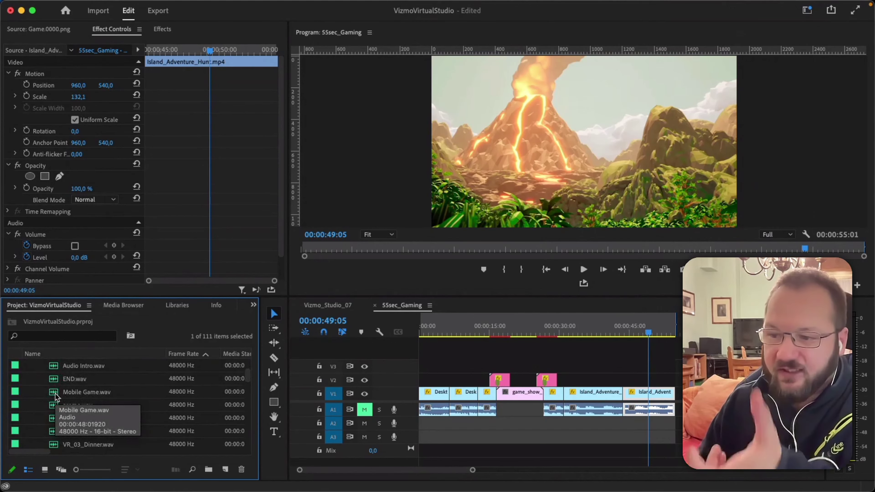
pyautogui.scroll(-10, 55, 396)
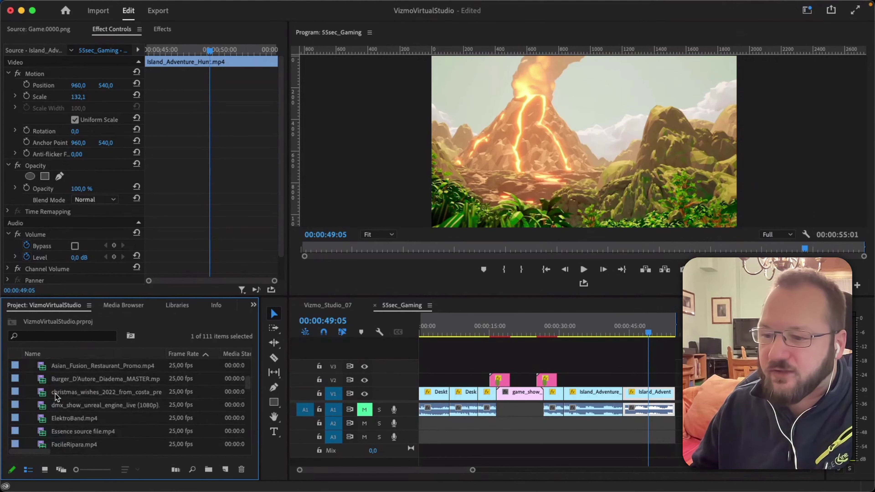
pyautogui.scroll(4, 57, 396)
pyautogui.click(30, 407)
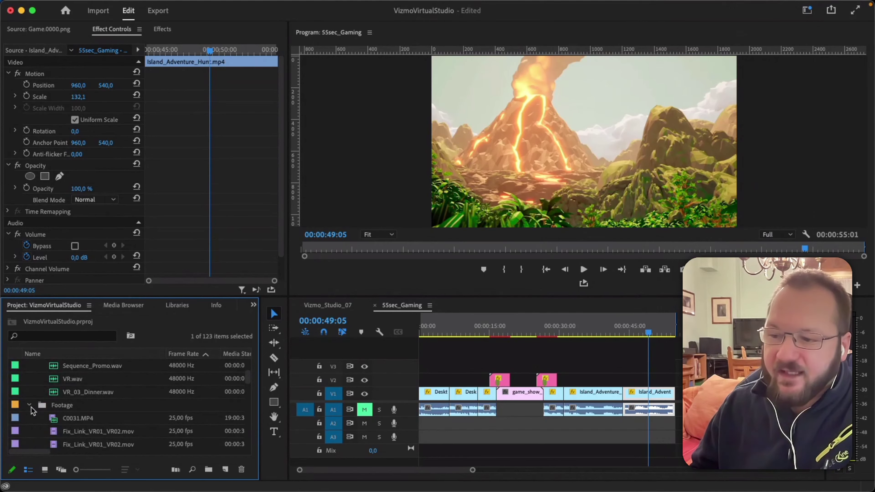
pyautogui.scroll(-3, 72, 418)
pyautogui.scroll(3, 69, 417)
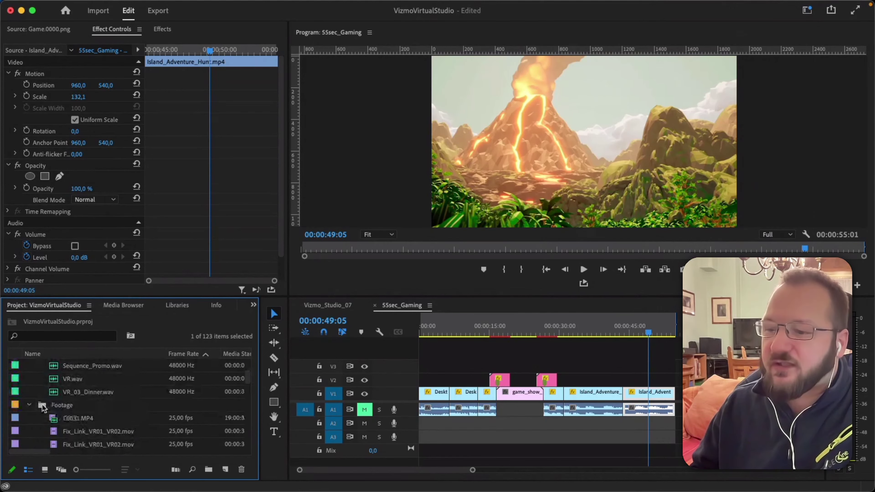
# Collapse the Footage, Audio and AE folders again.
pyautogui.click(30, 406)
pyautogui.scroll(5, 31, 400)
pyautogui.click(29, 393)
pyautogui.scroll(3, 31, 396)
pyautogui.scroll(-2, 31, 386)
pyautogui.click(29, 380)
pyautogui.scroll(4, 69, 403)
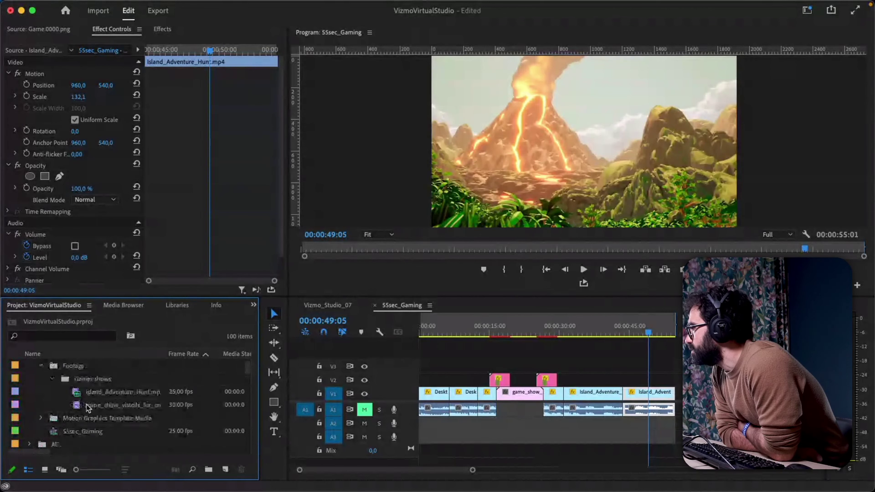
pyautogui.scroll(1, 86, 406)
# Re-expand the Games shows folder to show its clips and open the new-item menu.
pyautogui.click(53, 393)
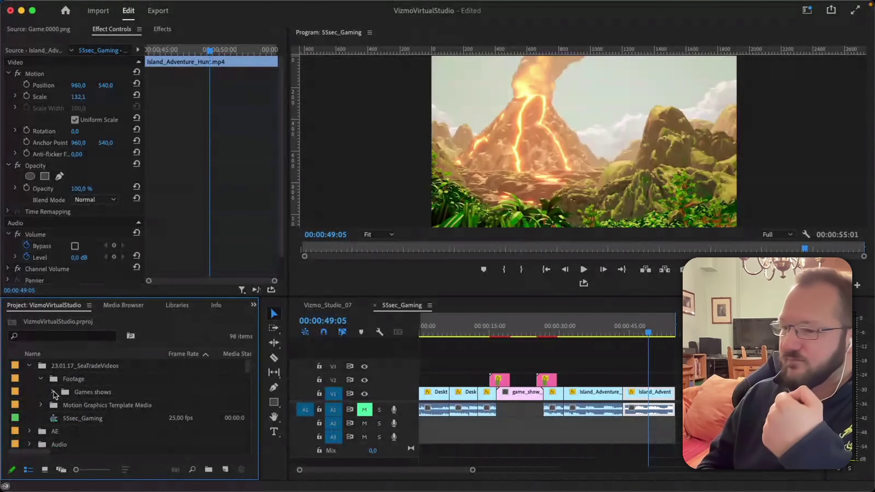
pyautogui.click(53, 393)
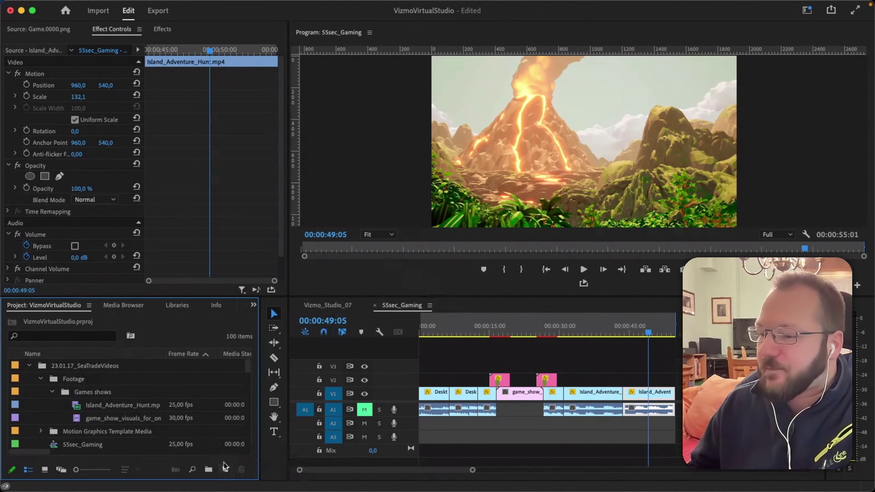
pyautogui.click(225, 470)
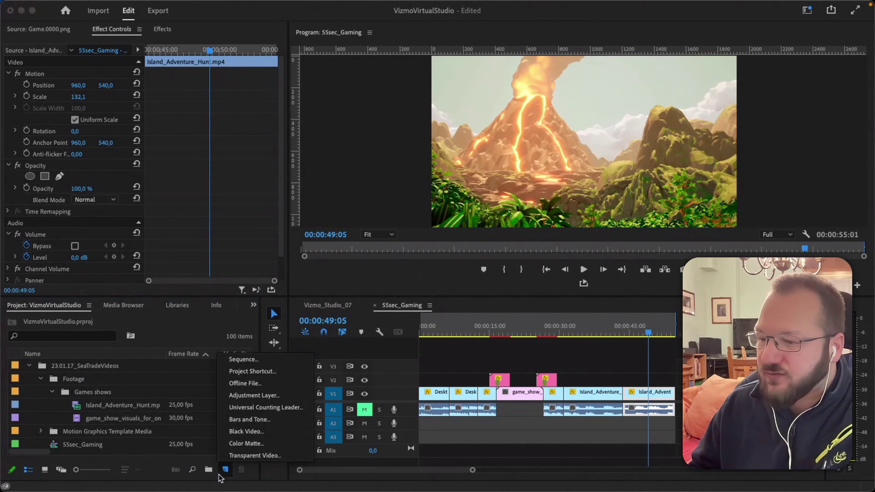
# Create a new sequence and view its detailed Settings.
pyautogui.click(243, 359)
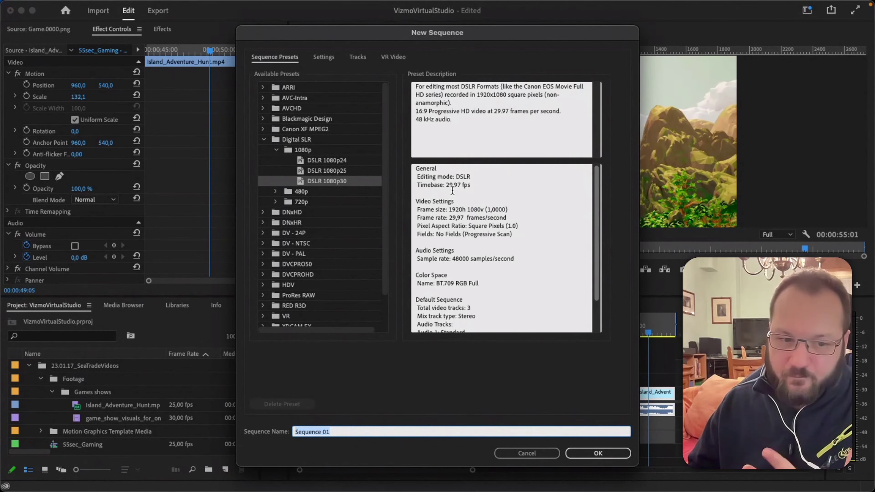
pyautogui.click(321, 57)
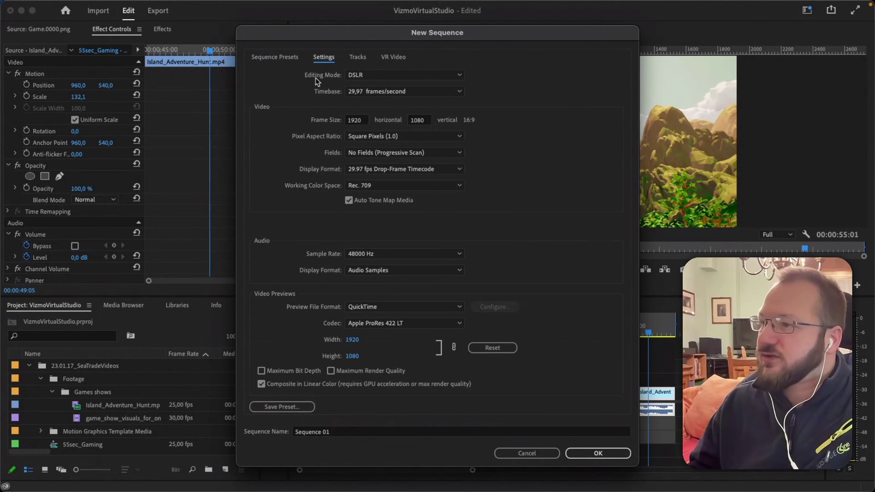
# Set Editing Mode to Custom and the timebase to 25,00 frames/second.
pyautogui.click(397, 78)
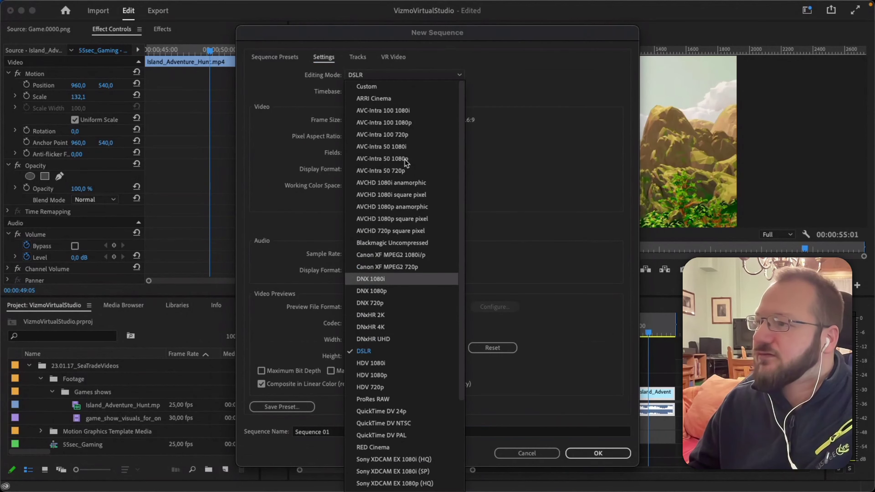
pyautogui.click(366, 87)
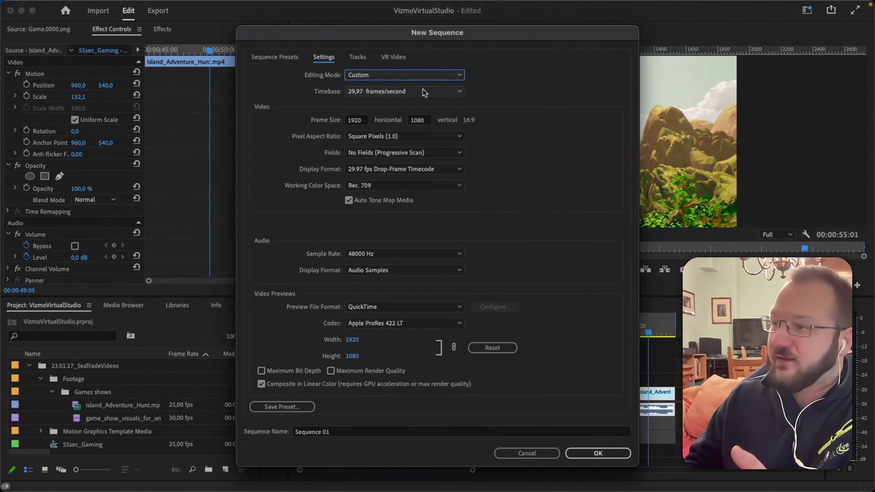
pyautogui.click(424, 91)
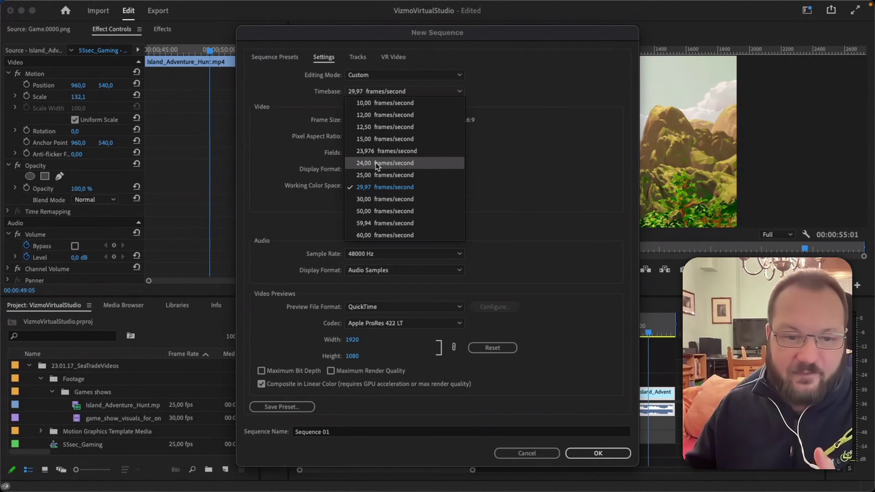
pyautogui.click(375, 175)
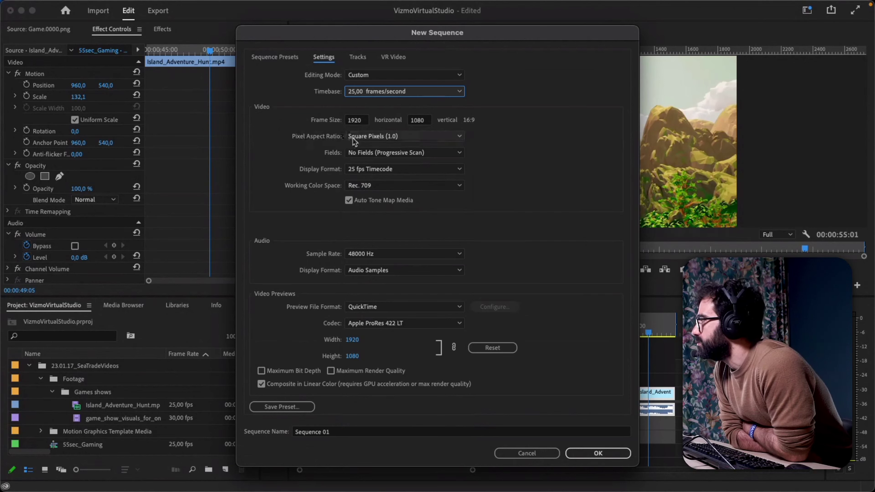
pyautogui.click(398, 141)
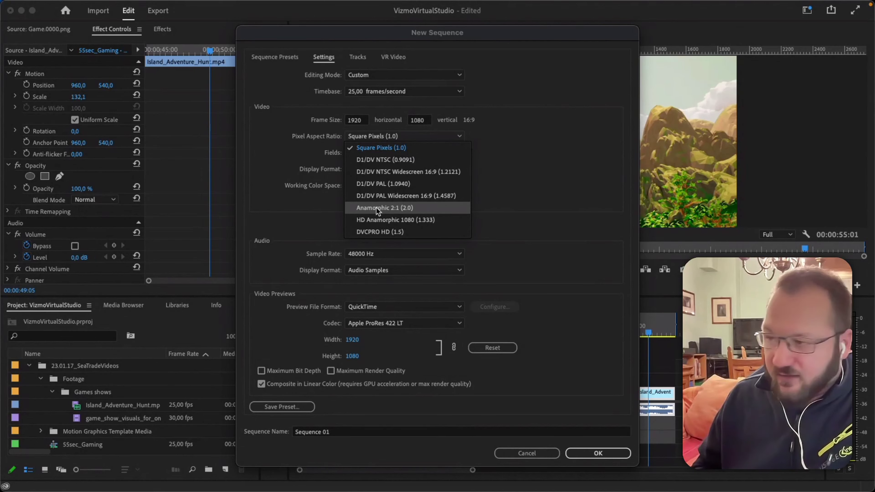
pyautogui.click(364, 147)
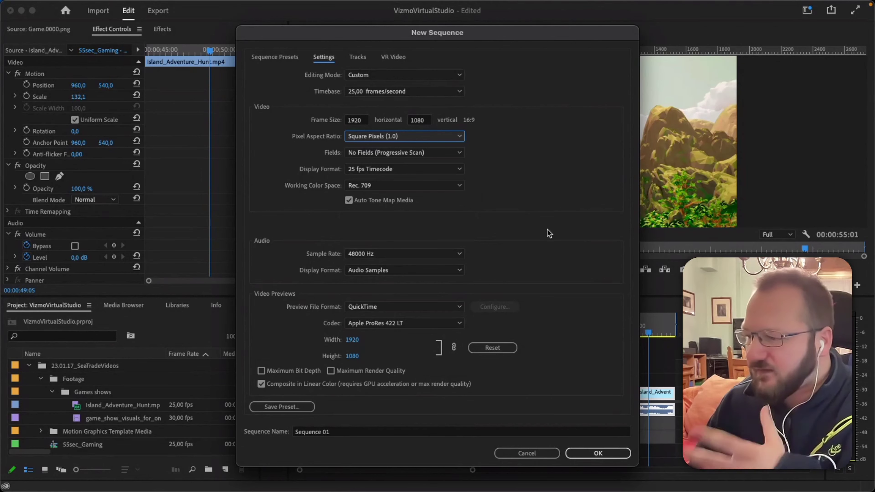
pyautogui.click(401, 255)
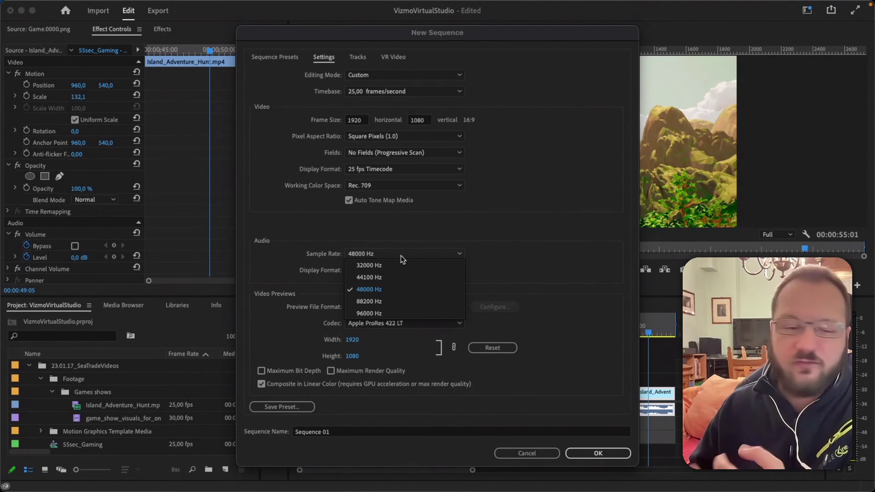
pyautogui.click(510, 240)
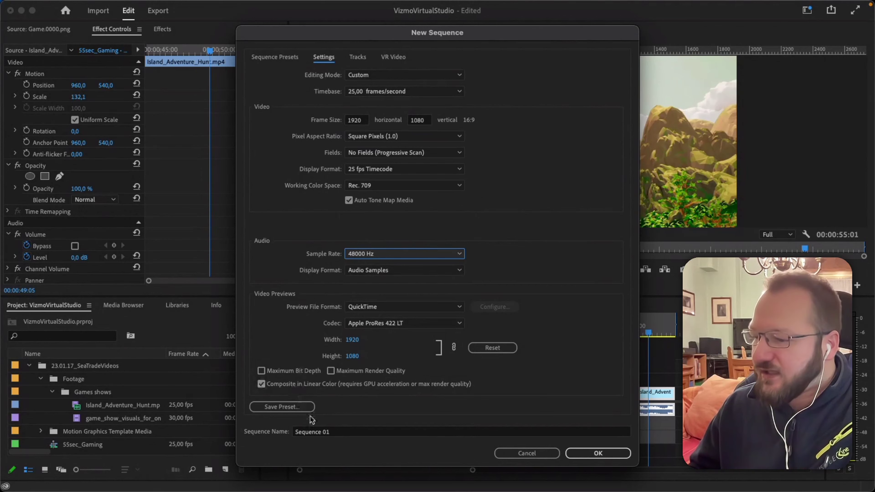
pyautogui.click(351, 431)
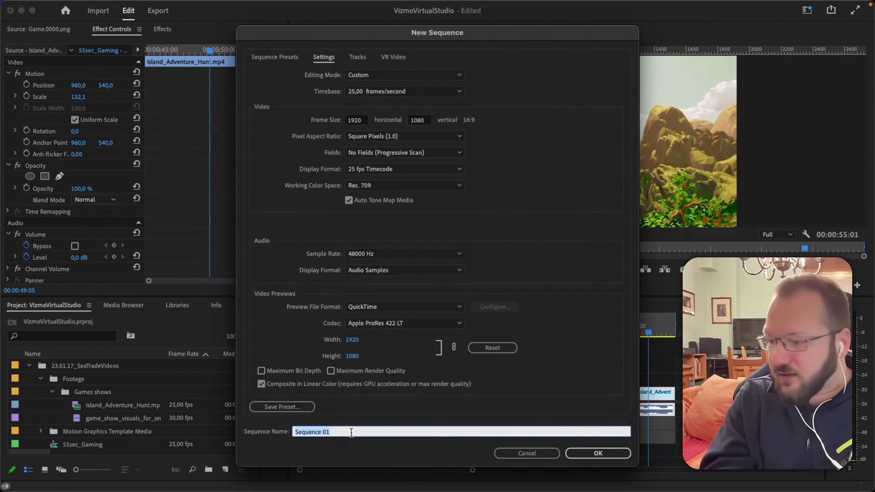
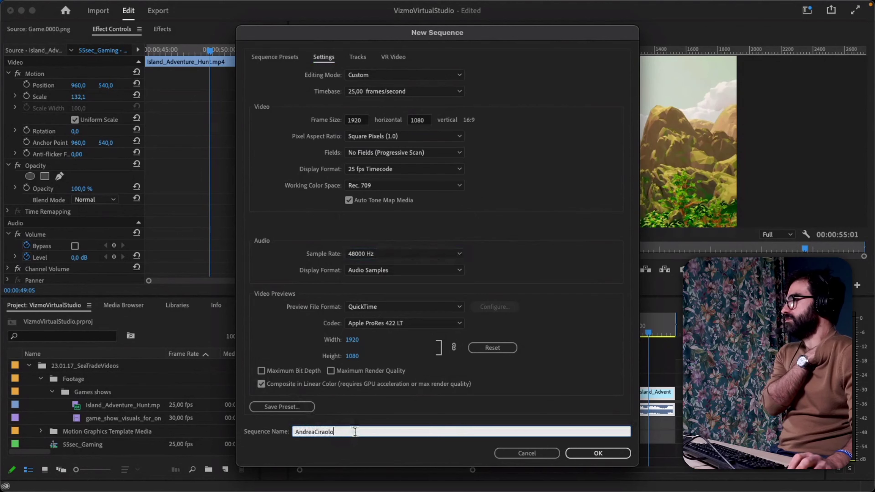
# Create the named 25 fps sequence and drag it toward the Sequences folder.
pyautogui.click(598, 454)
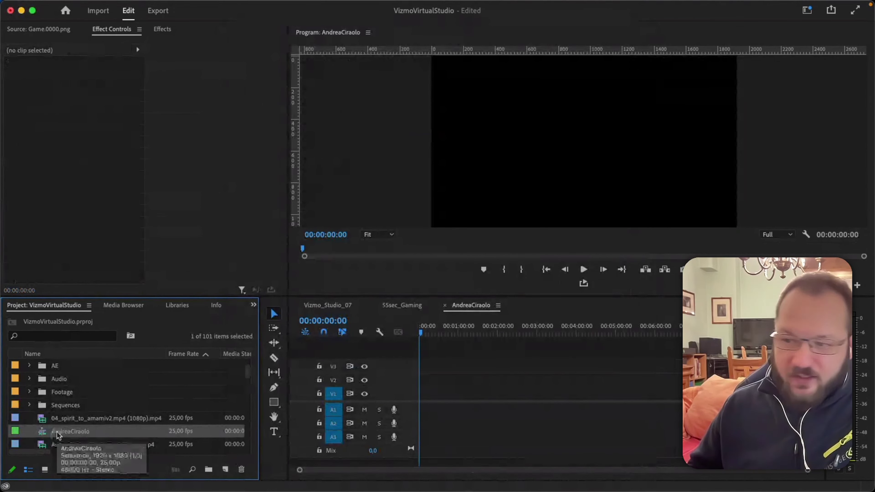
pyautogui.moveTo(59, 436); pyautogui.dragTo(78, 405)
# File the new sequence in Sequences and close the 55sec_Gaming and Vizmo_Studio_07 timelines.
pyautogui.click(29, 405)
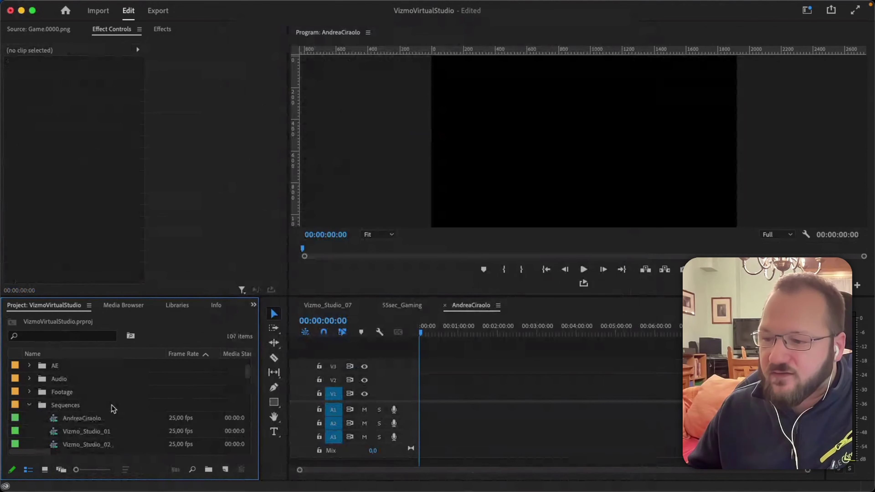
pyautogui.scroll(-3, 103, 403)
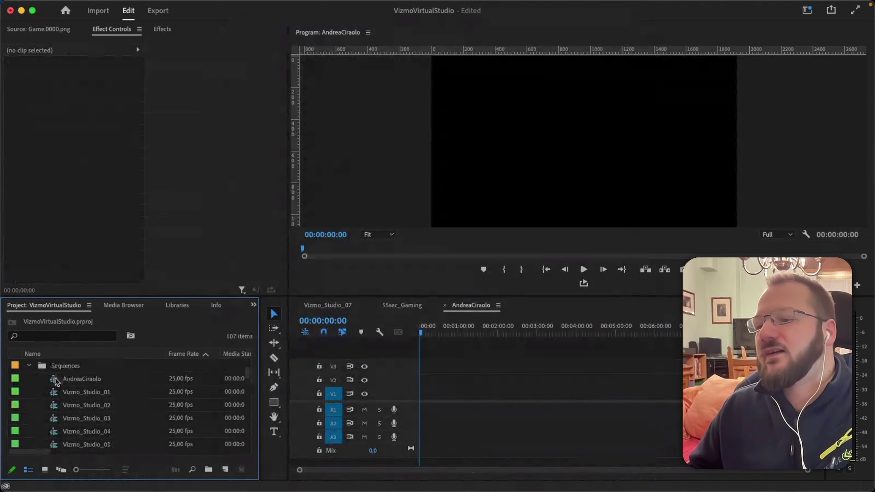
pyautogui.click(57, 379)
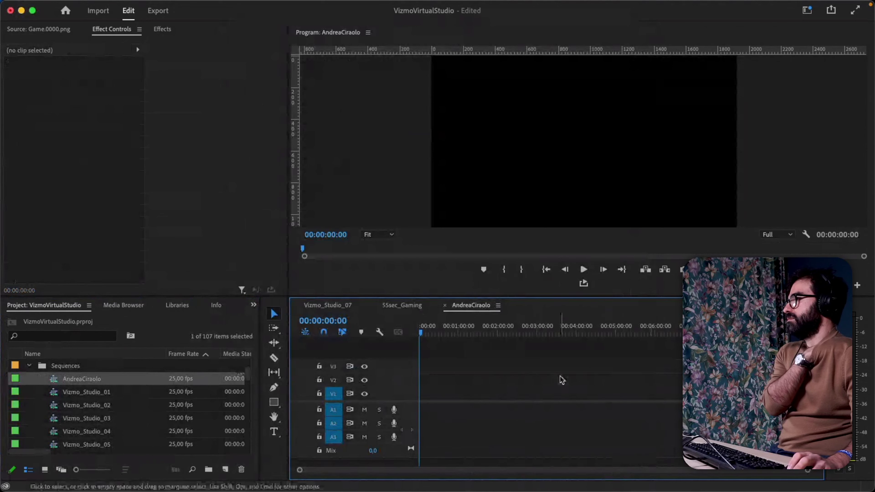
pyautogui.click(376, 305)
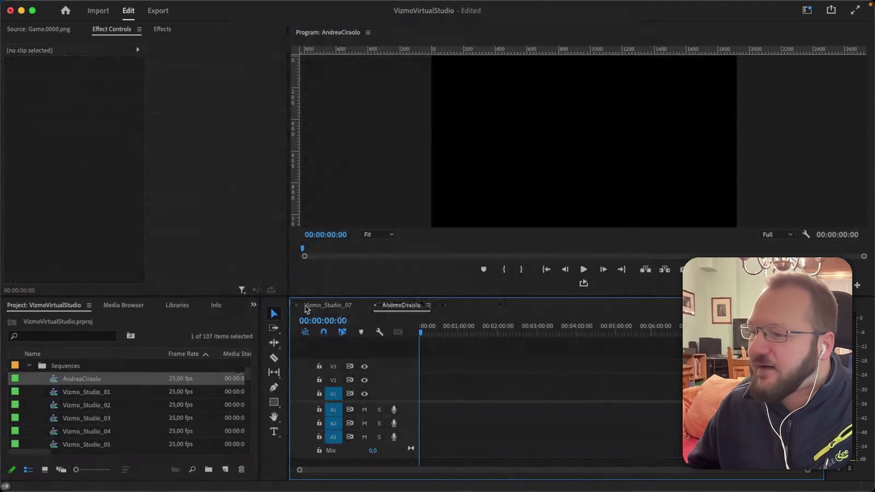
pyautogui.click(297, 305)
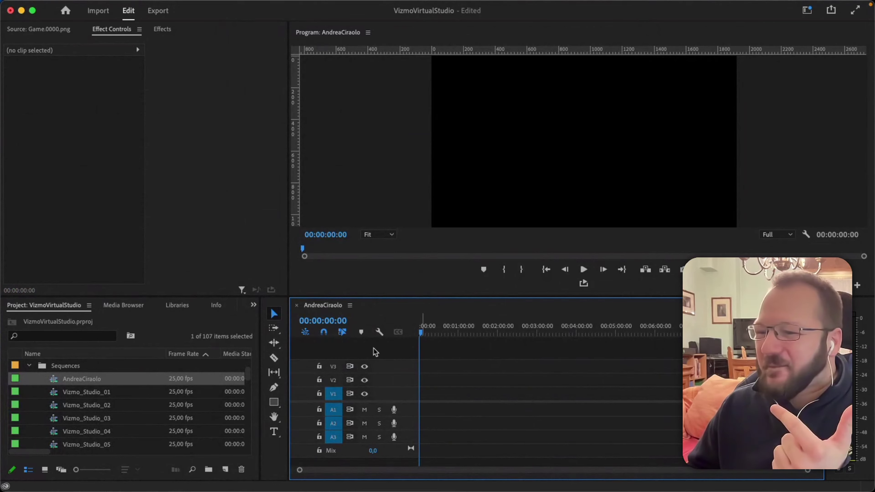
# Expand Footage and select the six items from Sequence_VR_02.0000.png up to LevelSequence_END.0000.png.
pyautogui.scroll(3, 86, 383)
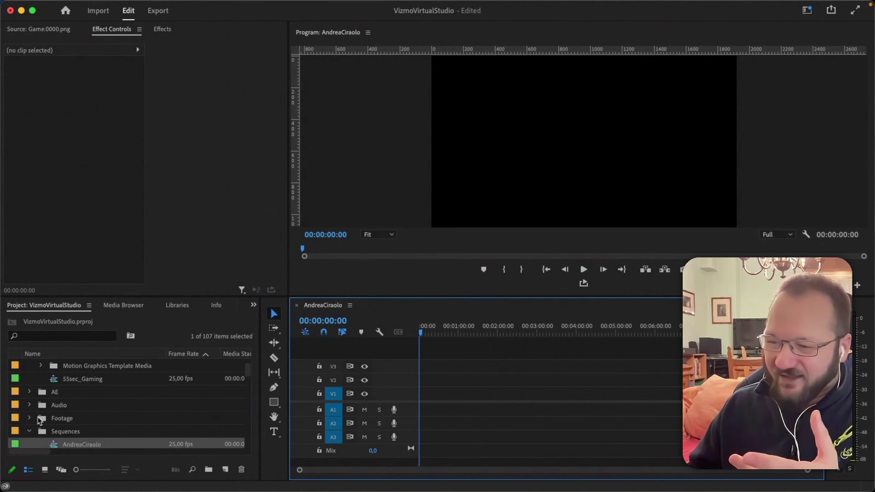
pyautogui.click(30, 418)
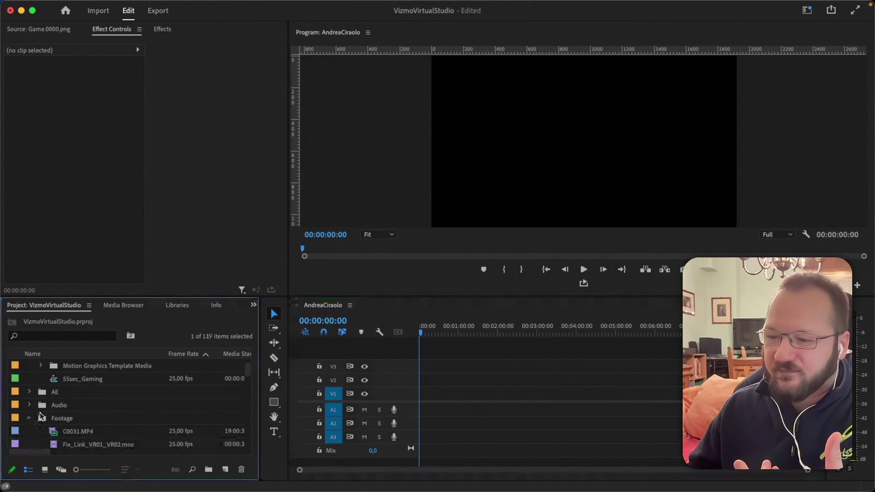
pyautogui.scroll(-5, 96, 402)
pyautogui.scroll(2, 97, 400)
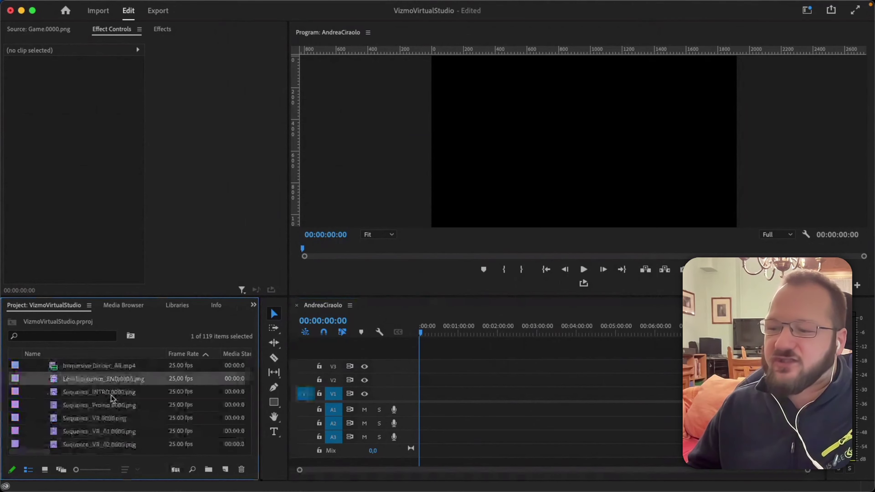
pyautogui.scroll(-3, 111, 395)
pyautogui.keyDown('shift'); pyautogui.click(86, 392); pyautogui.keyUp('shift')
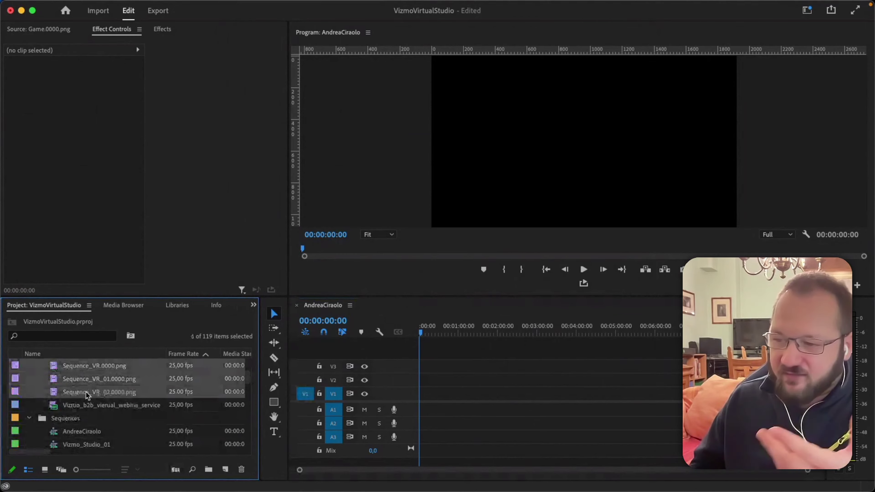
pyautogui.scroll(3, 86, 392)
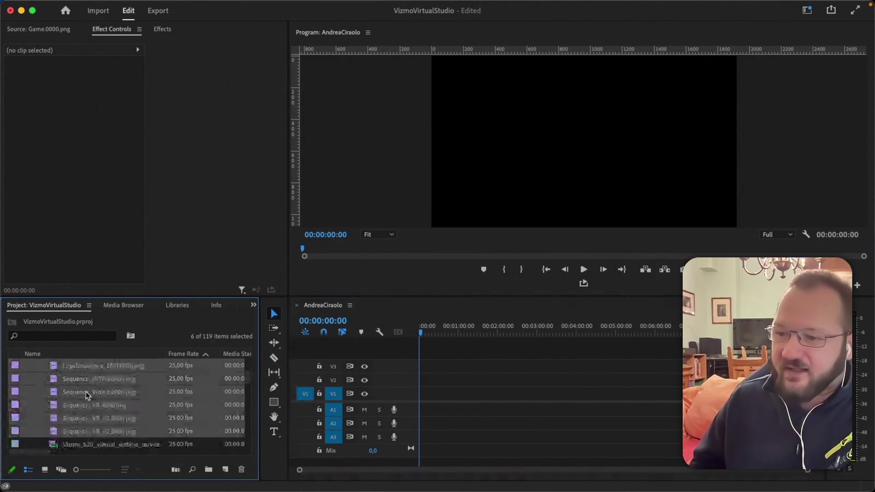
pyautogui.keyDown('shift'); pyautogui.click(78, 378); pyautogui.keyUp('shift')
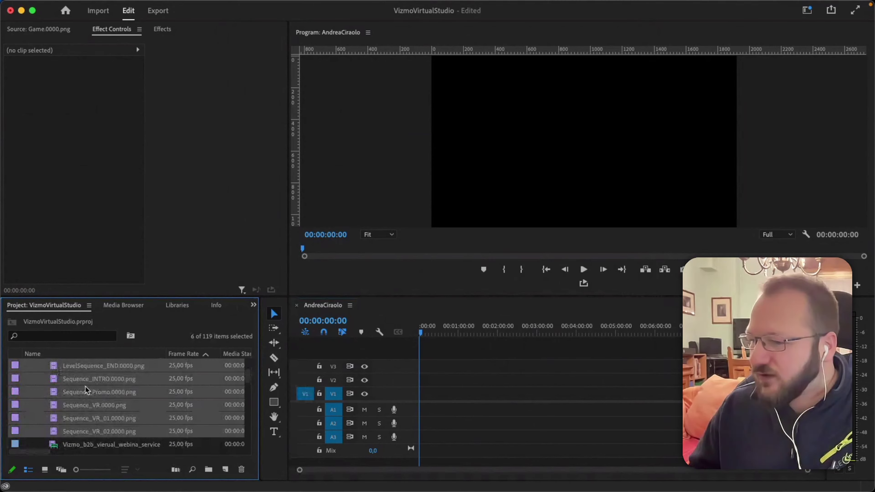
pyautogui.moveTo(86, 386); pyautogui.dragTo(462, 395)
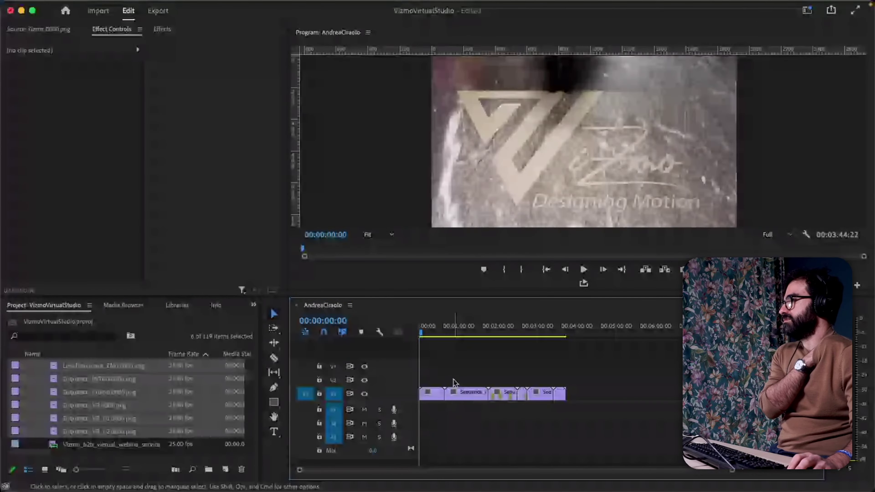
pyautogui.click(422, 333)
pyautogui.moveTo(423, 334); pyautogui.dragTo(556, 357)
pyautogui.moveTo(604, 370); pyautogui.dragTo(418, 417)
pyautogui.press('Delete')
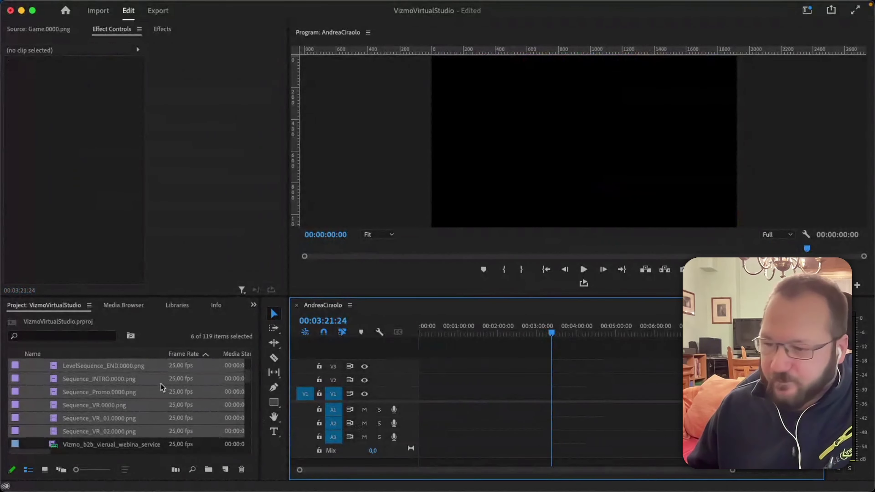
# Load LevelSequence_END.0000.png in the Source monitor and scrub toward its ending frames.
pyautogui.click(36, 384)
pyautogui.scroll(2, 93, 395)
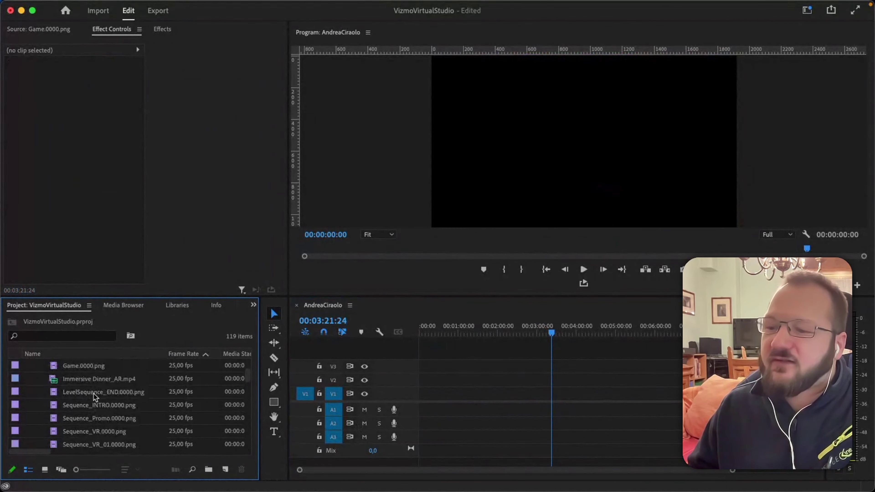
pyautogui.doubleClick(91, 393)
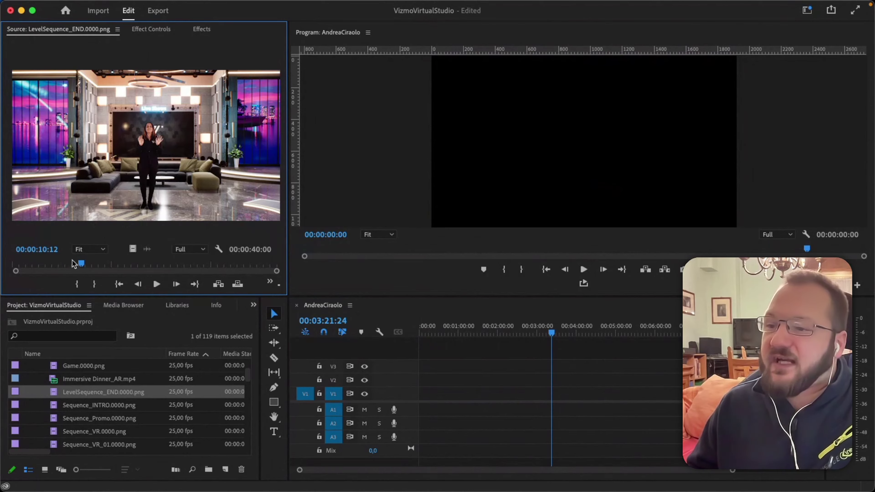
pyautogui.moveTo(80, 264); pyautogui.dragTo(97, 263)
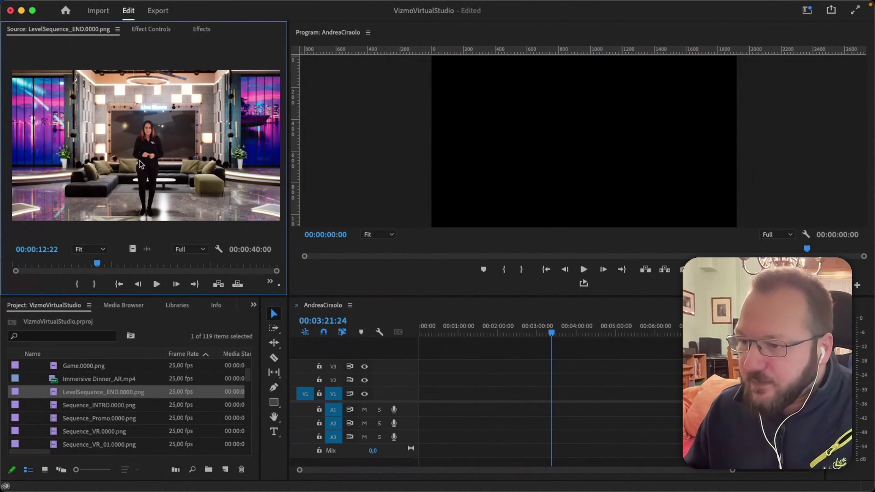
pyautogui.moveTo(96, 266); pyautogui.dragTo(198, 273)
pyautogui.moveTo(206, 272); pyautogui.dragTo(242, 274)
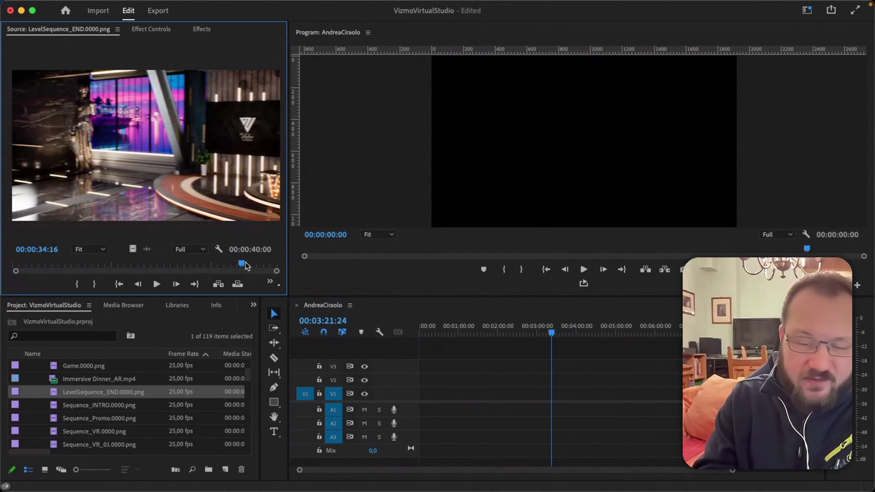
# Mark In at 00:00:34:16 and Out at 00:00:37:09, then insert the 2:19 range.
pyautogui.press('i')
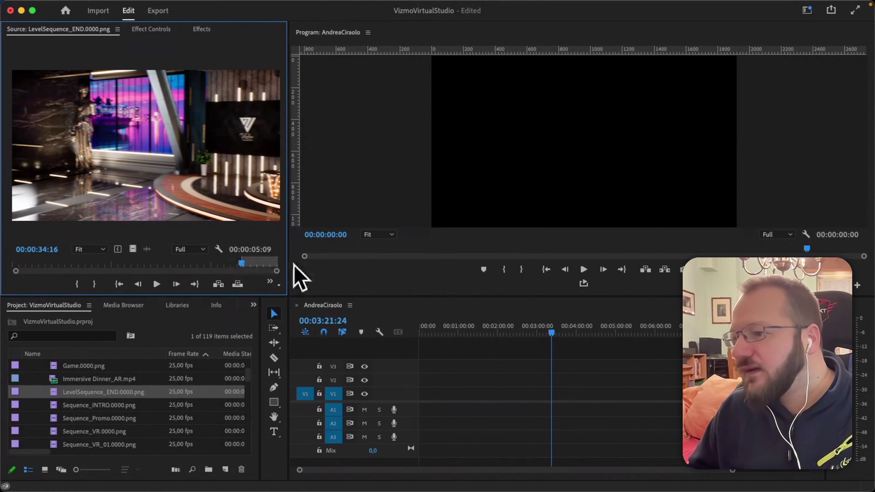
pyautogui.moveTo(242, 264); pyautogui.dragTo(260, 270)
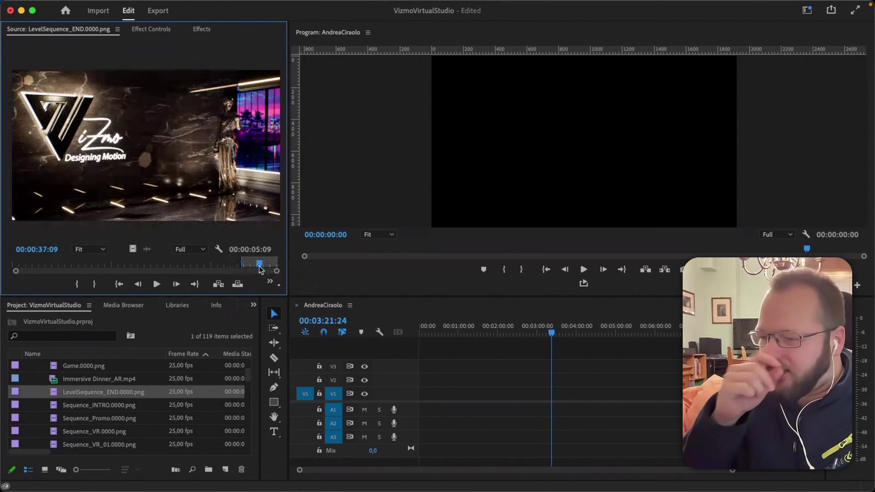
pyautogui.press('o')
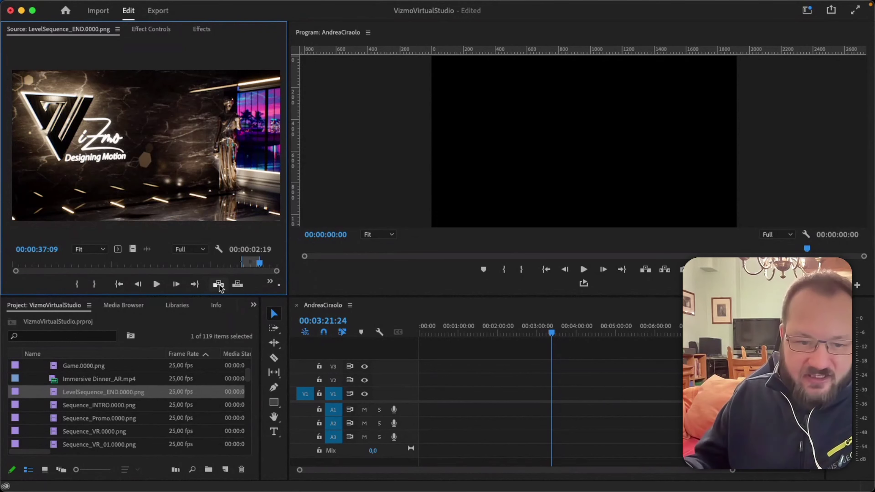
pyautogui.click(220, 287)
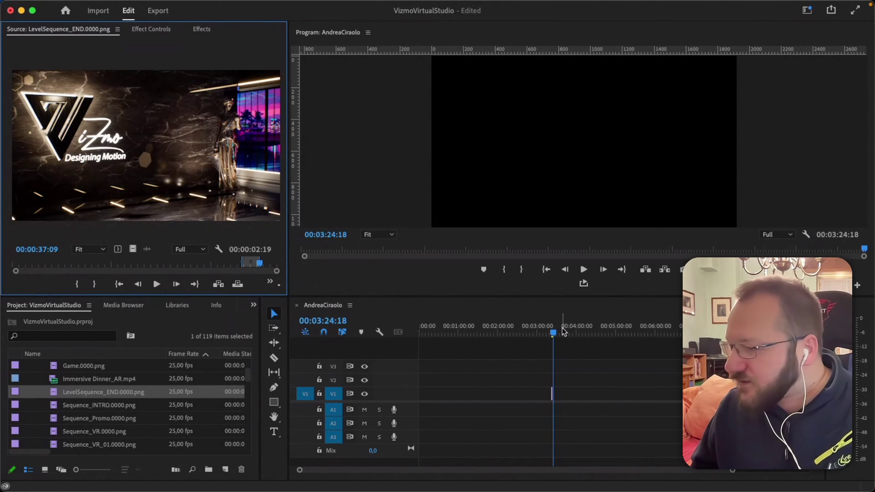
# Inspect the inserted LevelSequence_END clip at 00:03:21:24 by zooming the timeline in and out.
pyautogui.moveTo(553, 334); pyautogui.dragTo(551, 335)
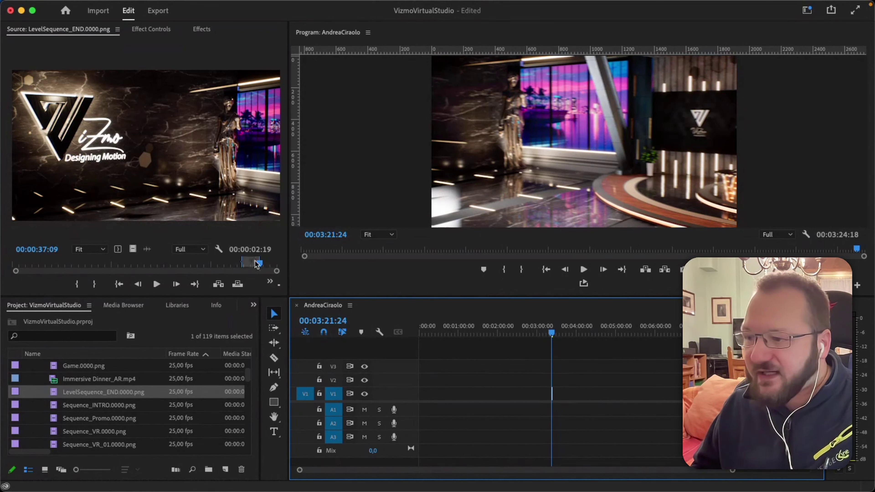
pyautogui.press('=')
pyautogui.press('=')
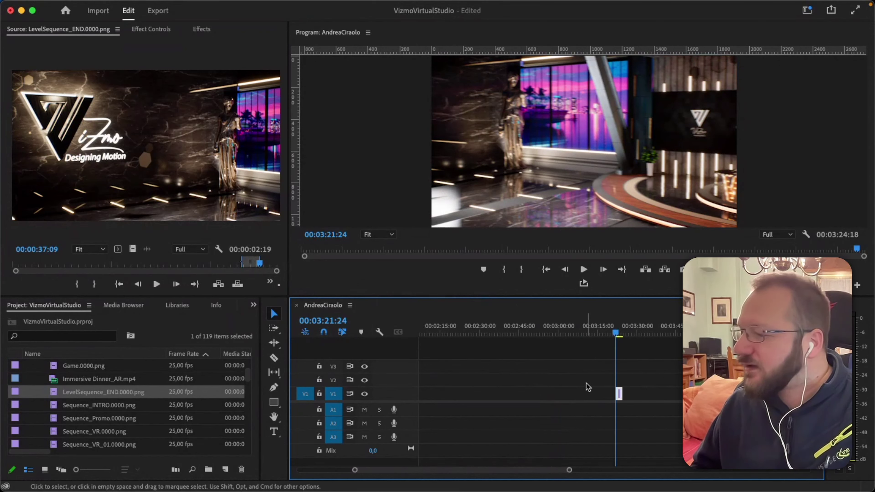
pyautogui.press('=')
pyautogui.press('=')
pyautogui.press('=')
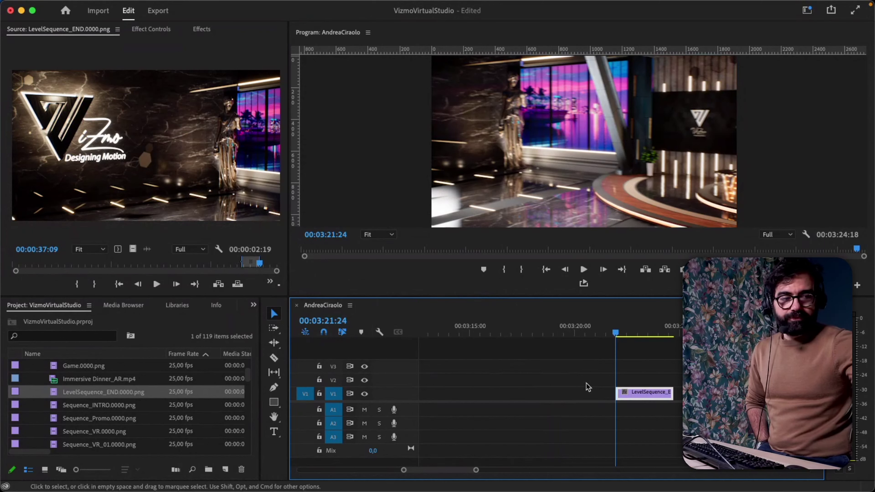
pyautogui.press('=')
pyautogui.press('=')
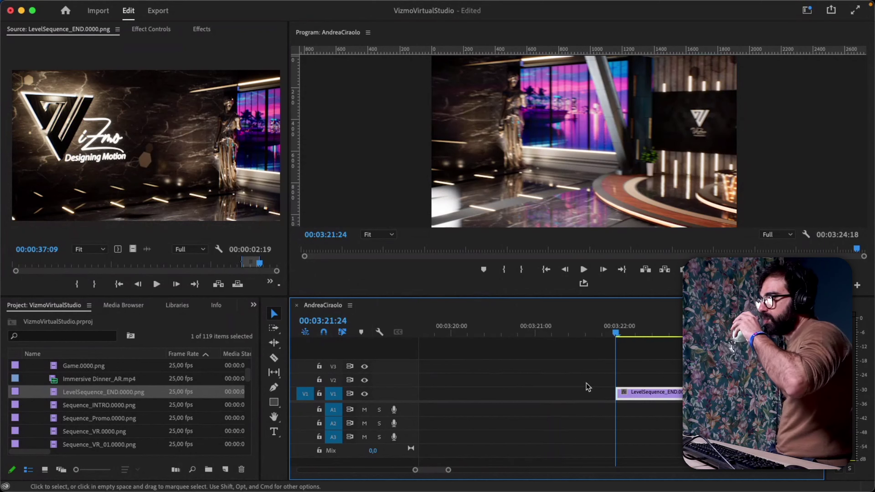
pyautogui.press('-')
pyautogui.press('-')
pyautogui.press('-')
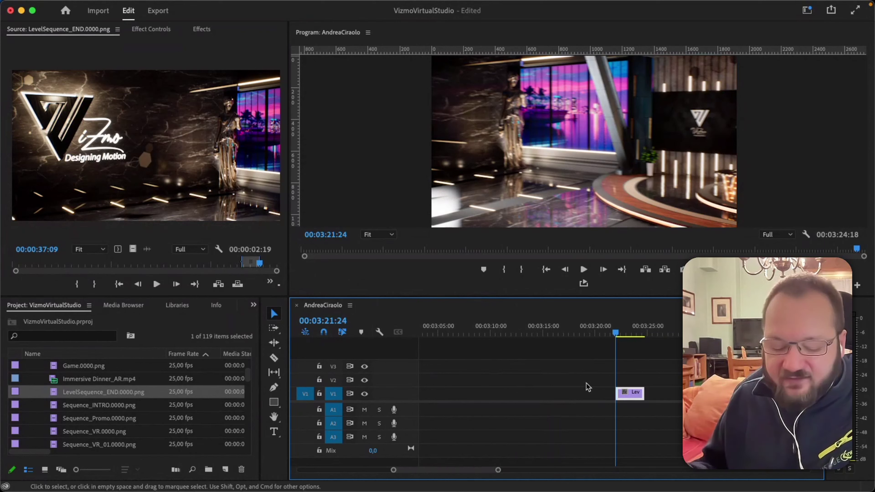
pyautogui.press('-')
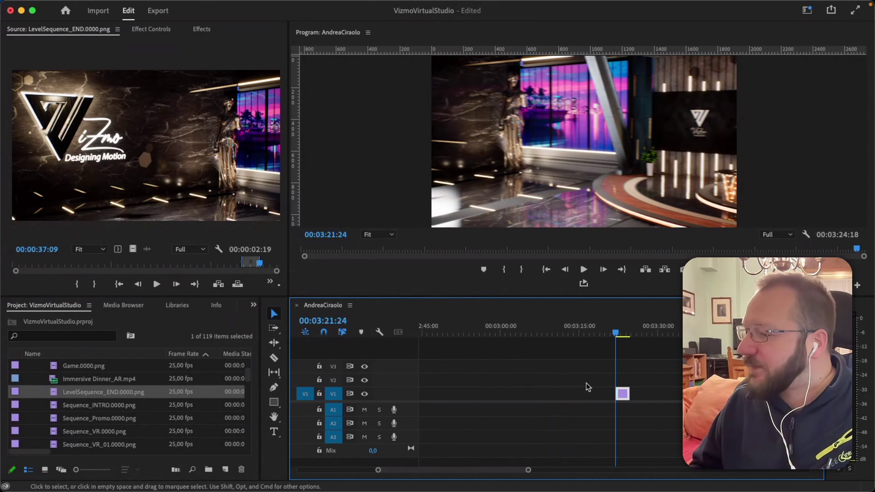
pyautogui.press('-')
pyautogui.press('-')
pyautogui.press('-')
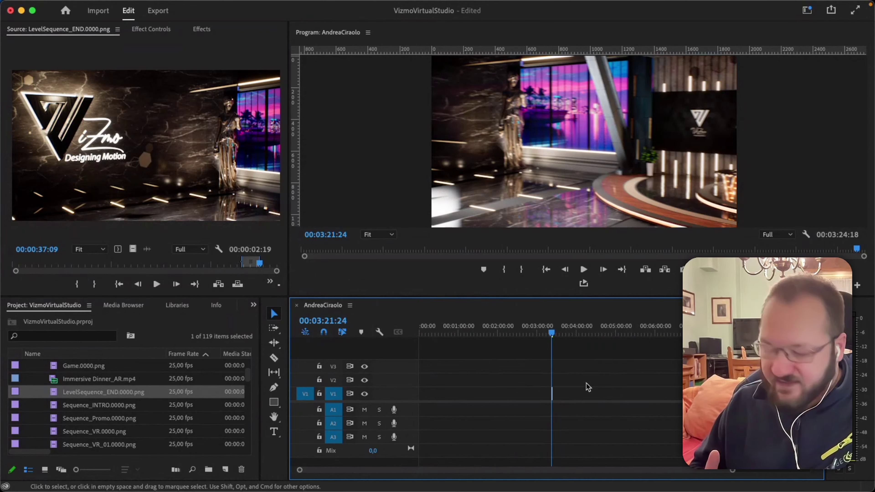
pyautogui.press('=')
pyautogui.press('=')
pyautogui.press('=')
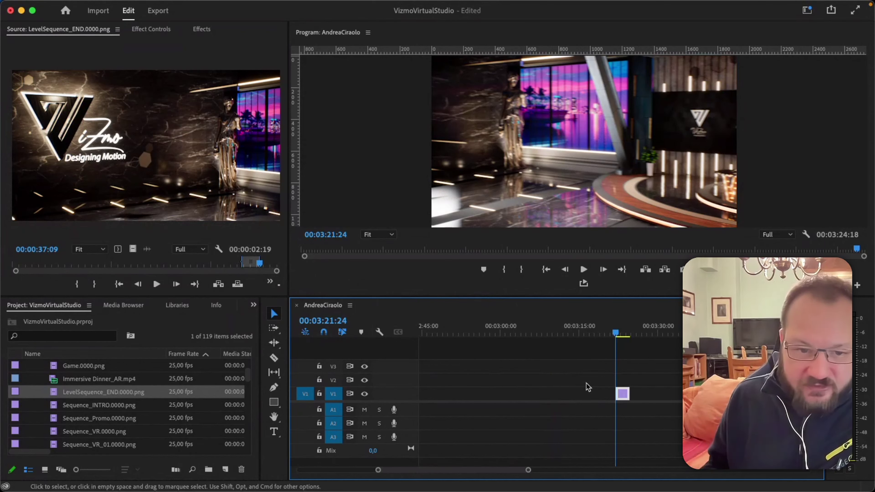
pyautogui.press('-')
pyautogui.press('-')
pyautogui.press('-')
# Insert the marked logo range at the very start of the sequence, 00:00:00:00.
pyautogui.moveTo(469, 327); pyautogui.dragTo(411, 328)
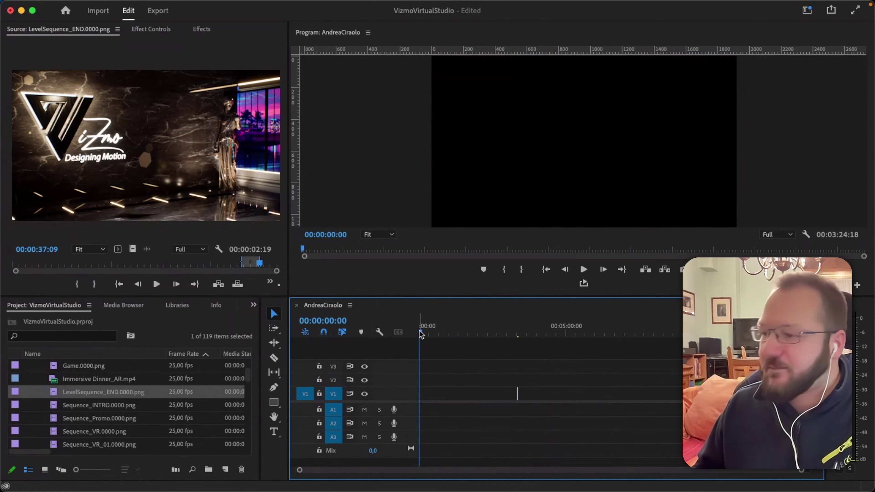
pyautogui.click(205, 233)
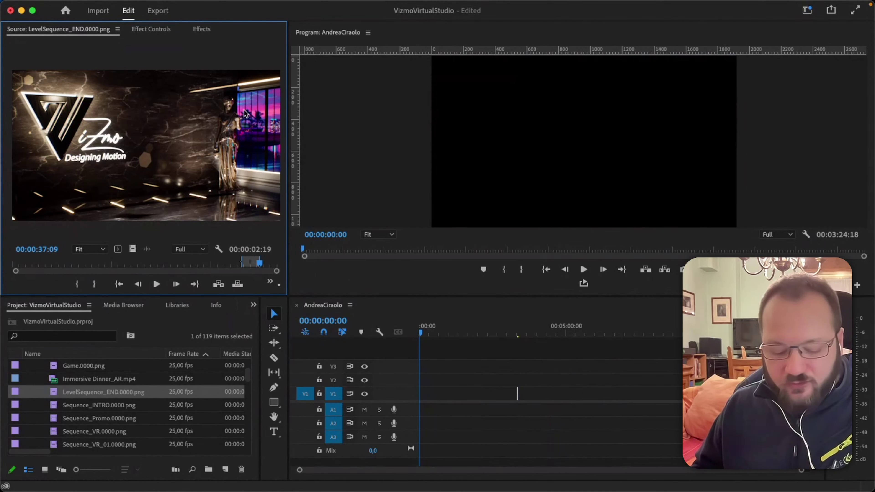
pyautogui.press(',')
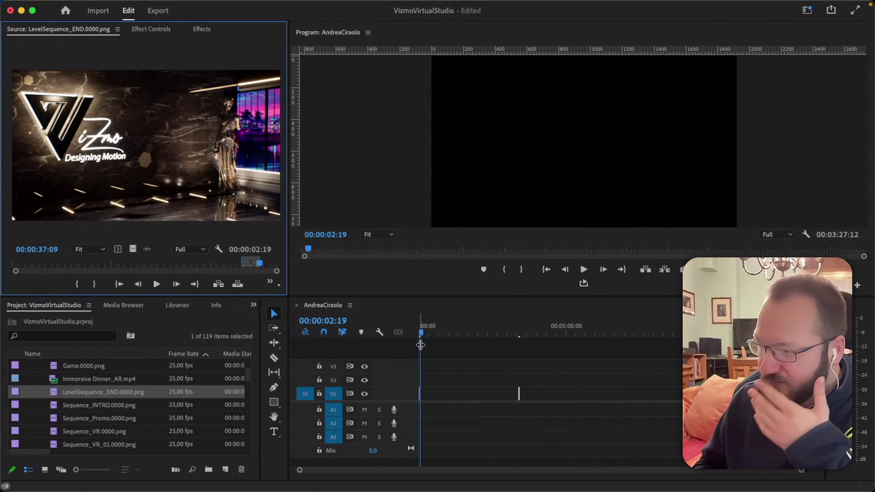
pyautogui.click(422, 334)
pyautogui.press('Home')
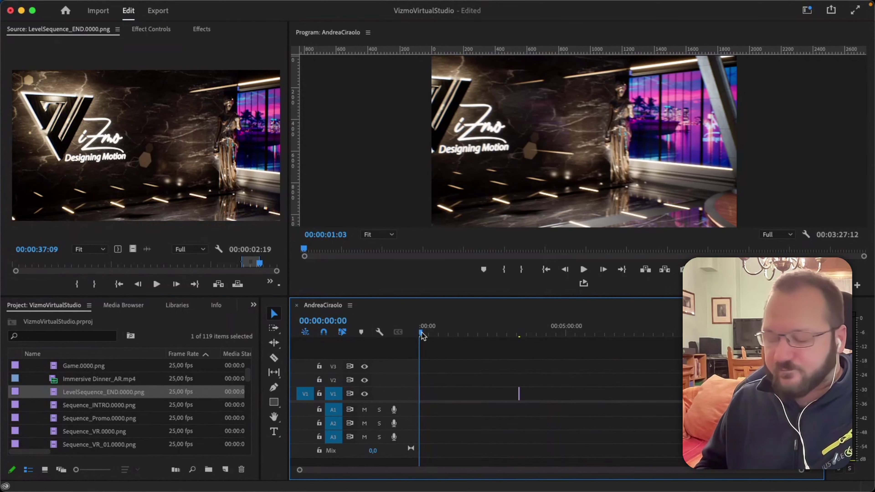
pyautogui.press('=')
pyautogui.press('=')
pyautogui.press('=')
pyautogui.press('=')
pyautogui.press('=')
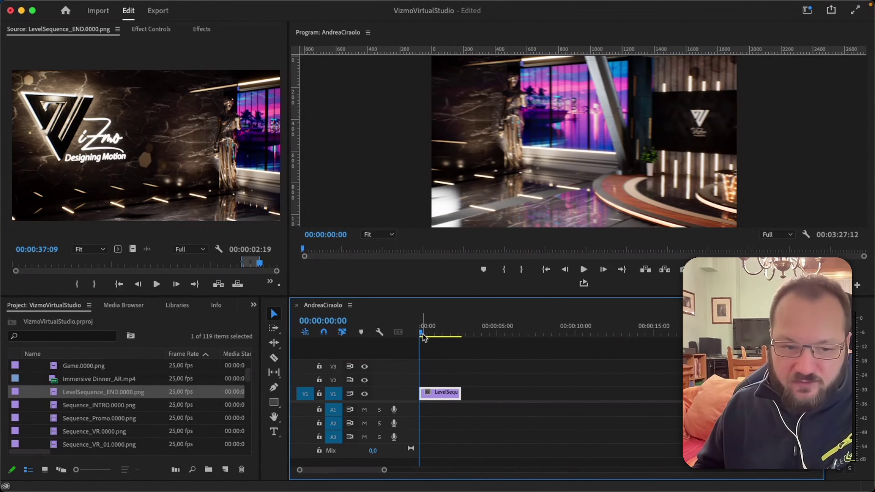
pyautogui.press('-')
pyautogui.press('-')
pyautogui.press('-')
pyautogui.press('-')
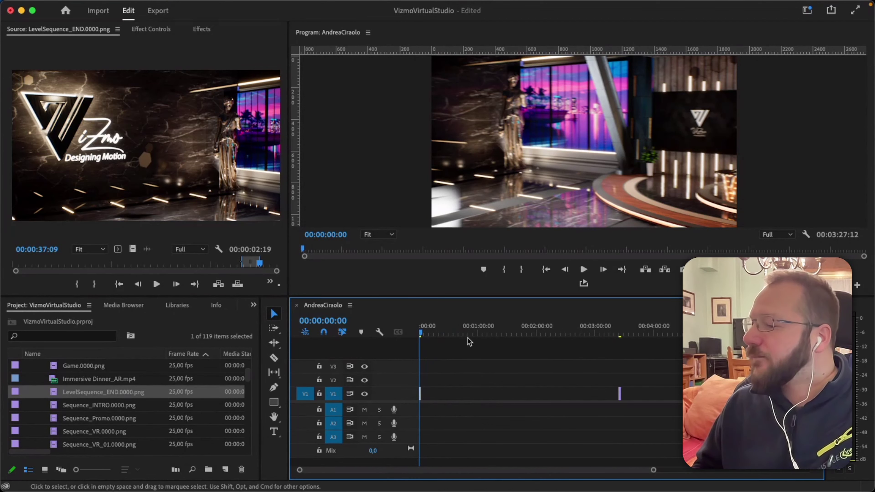
# Delete the later logo clip at 00:03:25:09 from V1.
pyautogui.moveTo(623, 336); pyautogui.dragTo(622, 333)
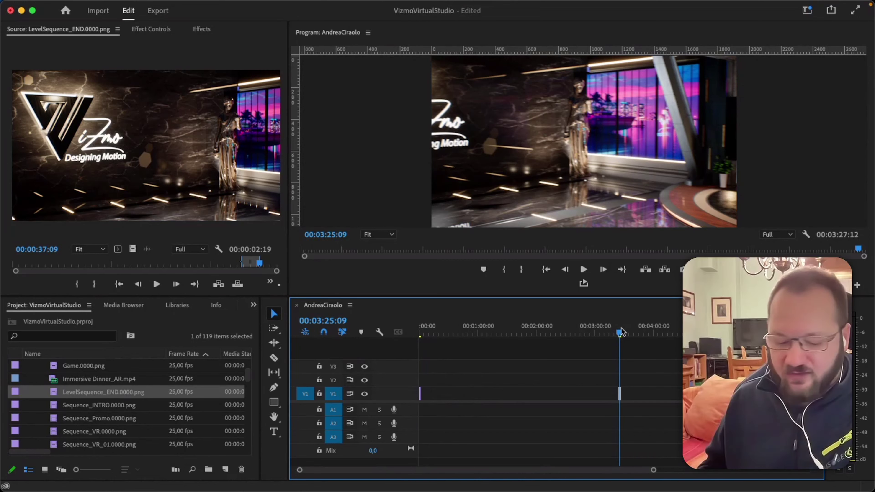
pyautogui.click(619, 393)
pyautogui.press('Delete')
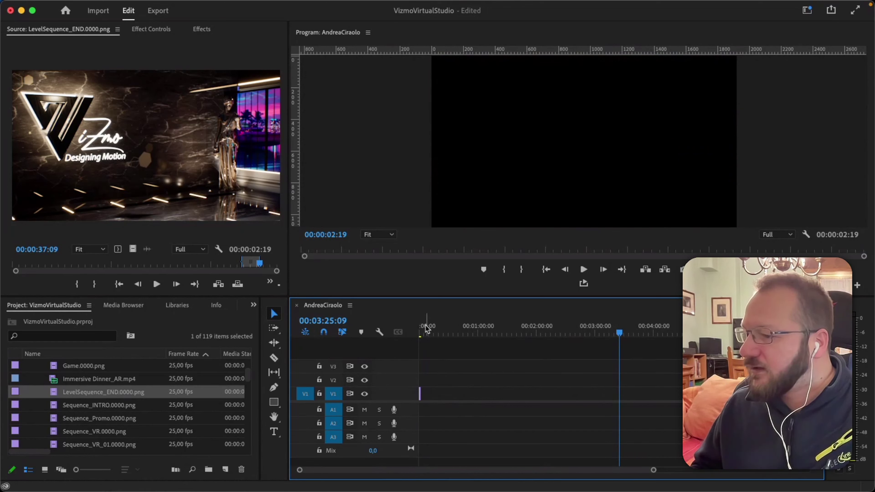
# Preview the opening logo clip, then load Sequence_INTRO.0000.png as the source.
pyautogui.click(421, 331)
pyautogui.scroll(5, 418, 332)
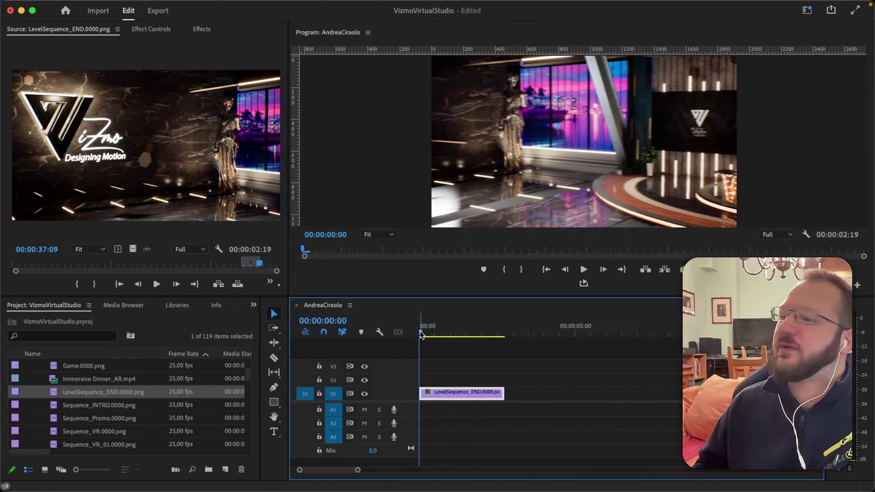
pyautogui.moveTo(420, 333); pyautogui.dragTo(394, 343)
pyautogui.doubleClick(55, 407)
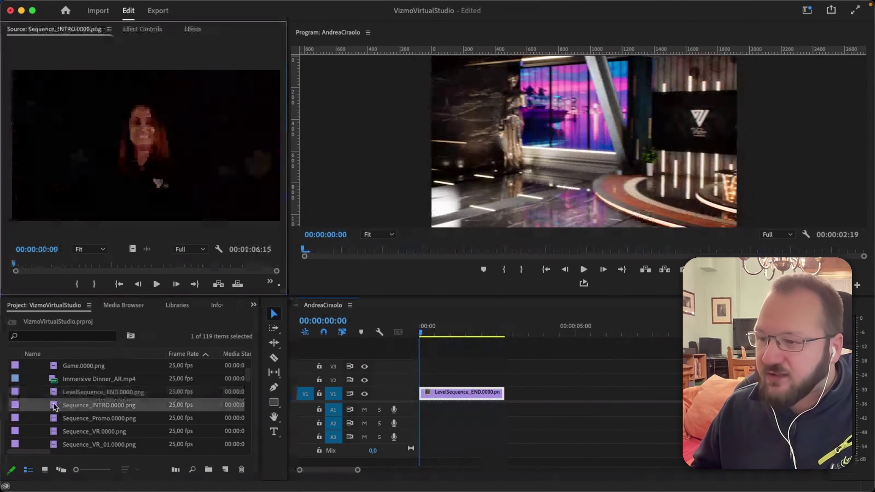
# Mark Sequence_INTRO from In 00:00:20:16 to Out 00:00:22:17 in the Source monitor.
pyautogui.moveTo(21, 264); pyautogui.dragTo(97, 266)
pyautogui.moveTo(97, 266); pyautogui.dragTo(94, 265)
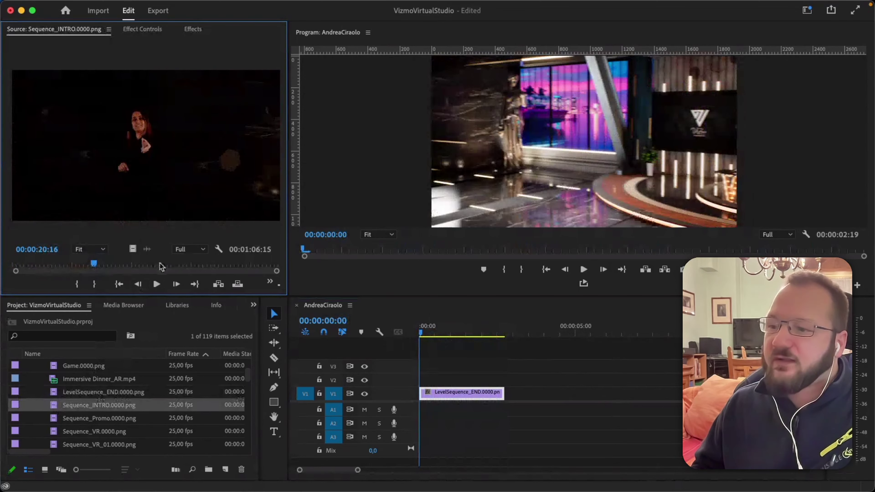
pyautogui.click(77, 284)
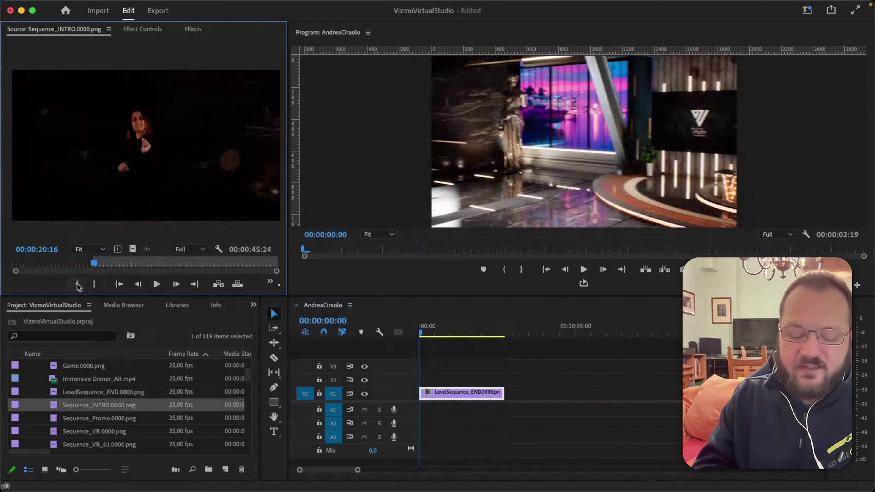
pyautogui.press('space')
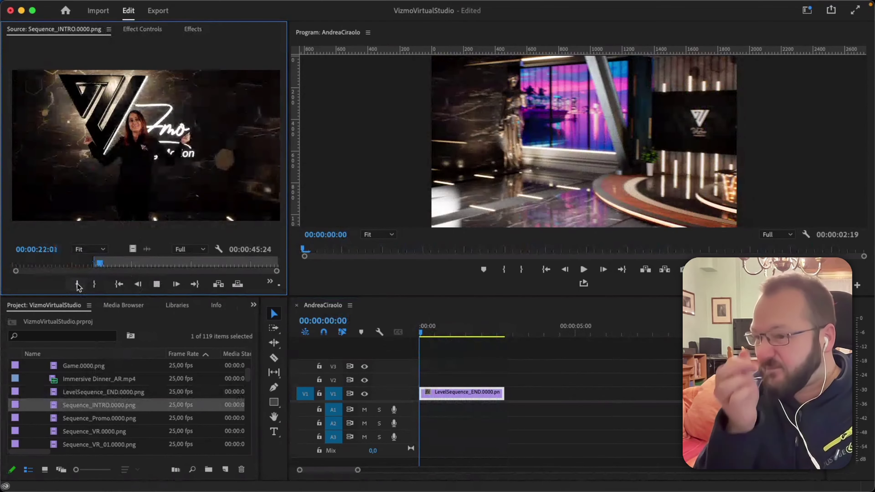
pyautogui.press('space')
pyautogui.press('o')
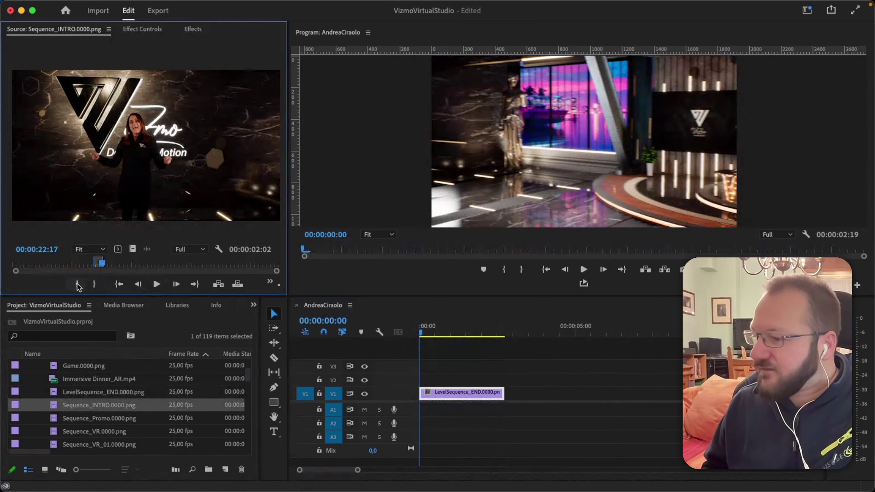
# Delete the old Sequence_INTRO clip from V1 and move the LevelSequence_END clip to the start.
pyautogui.moveTo(477, 334); pyautogui.dragTo(508, 339)
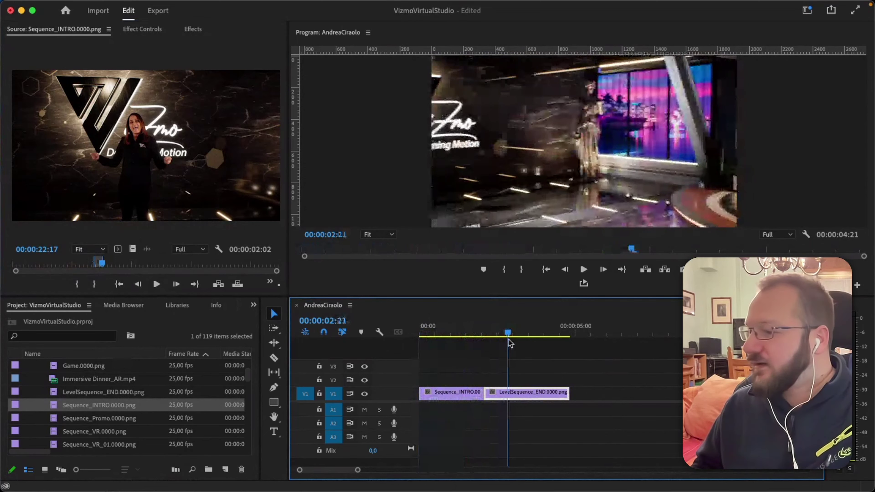
pyautogui.click(474, 394)
pyautogui.press('Delete')
pyautogui.moveTo(496, 393); pyautogui.dragTo(433, 393)
# Overwrite the marked intro range onto V1 at 00:00:01:03, review the cut, then delete it.
pyautogui.click(455, 332)
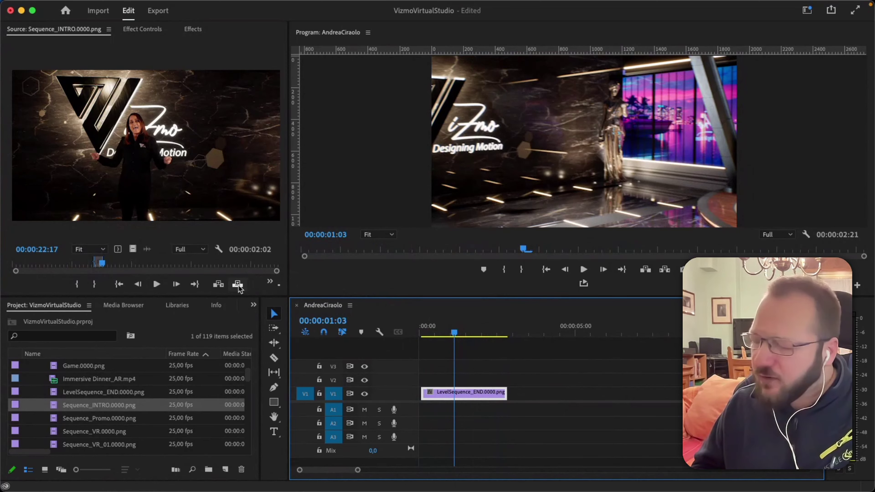
pyautogui.click(238, 283)
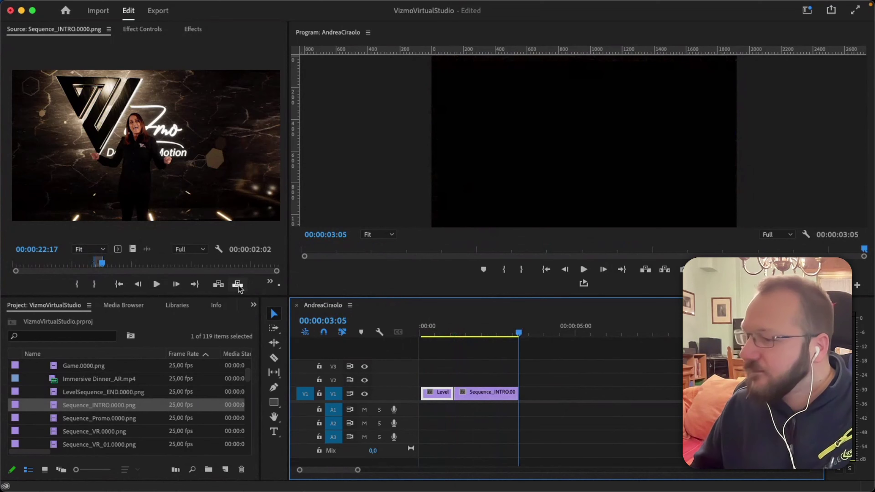
pyautogui.moveTo(497, 337); pyautogui.dragTo(458, 336)
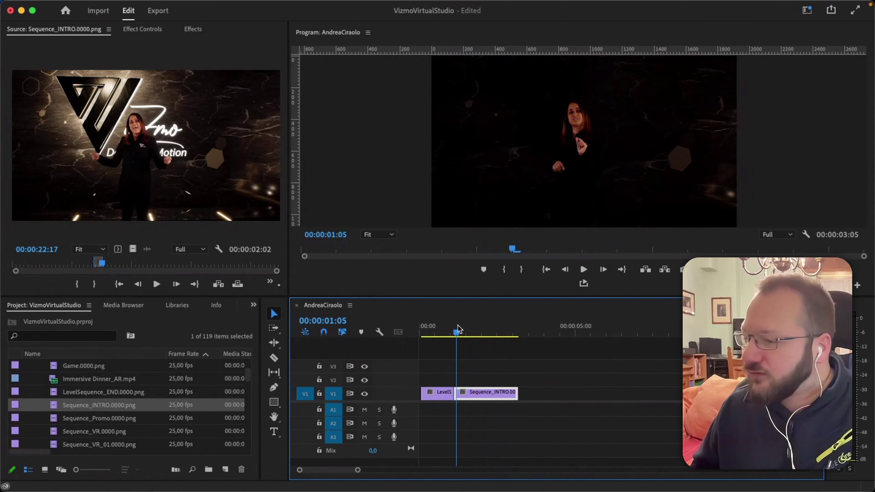
pyautogui.moveTo(459, 330); pyautogui.dragTo(454, 334)
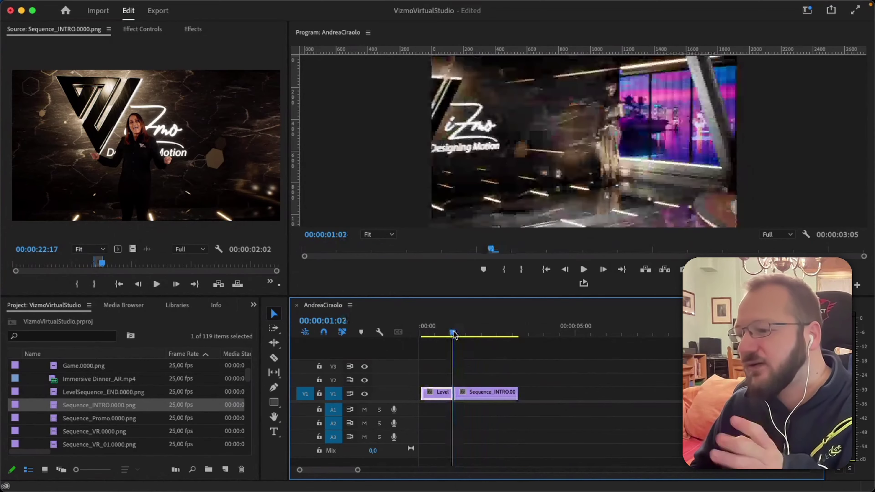
pyautogui.moveTo(454, 334); pyautogui.dragTo(502, 337)
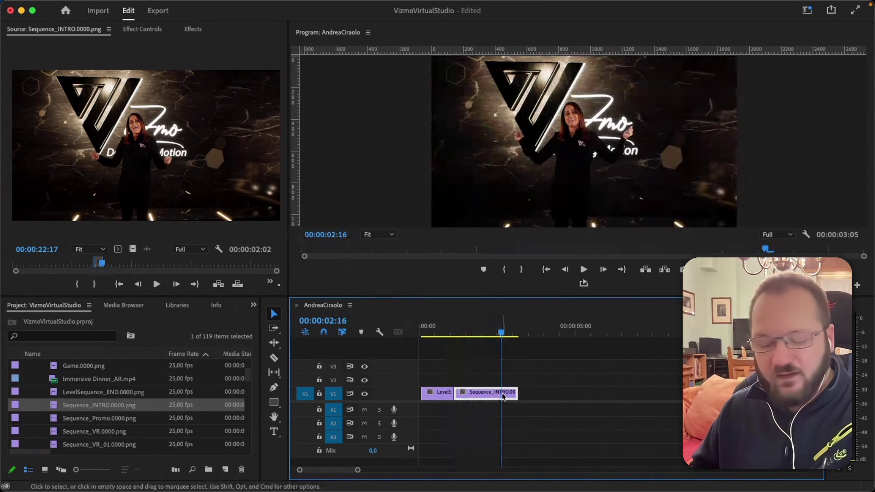
pyautogui.press('Delete')
# Browse the Level clip's context menu, then load LevelSequence_END.0000.png into the Source monitor.
pyautogui.click(434, 328)
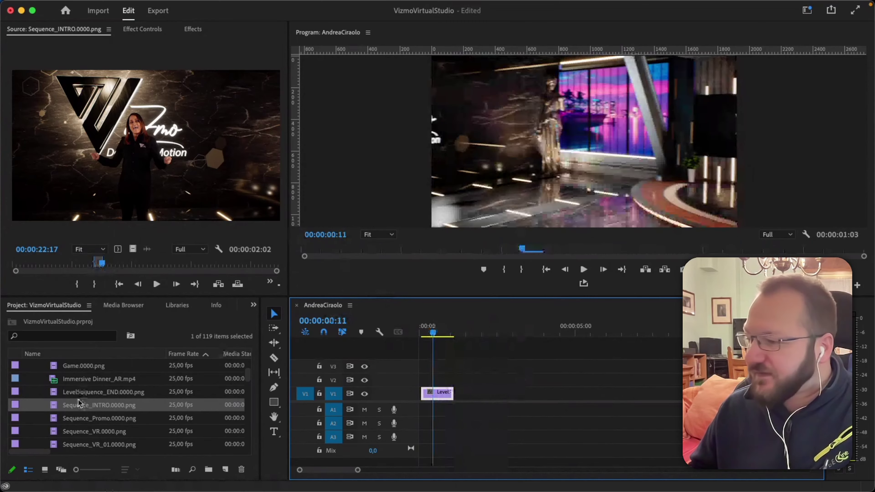
pyautogui.rightClick(448, 397)
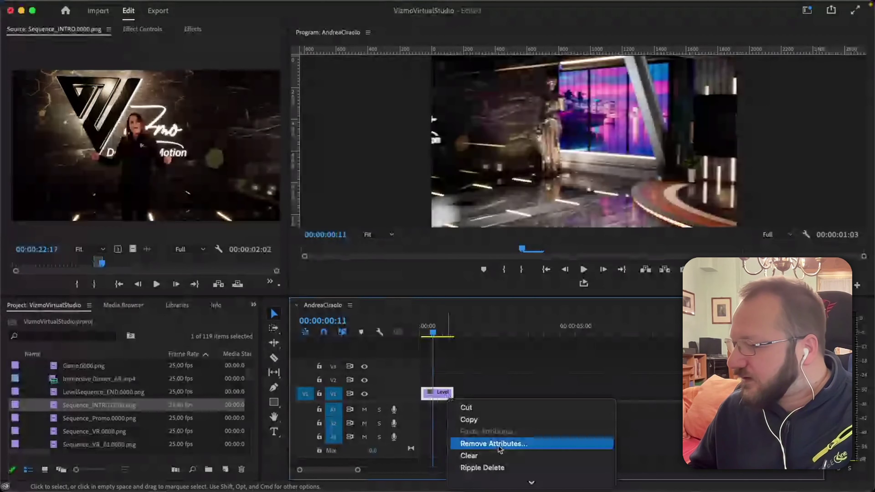
pyautogui.scroll(-10, 499, 450)
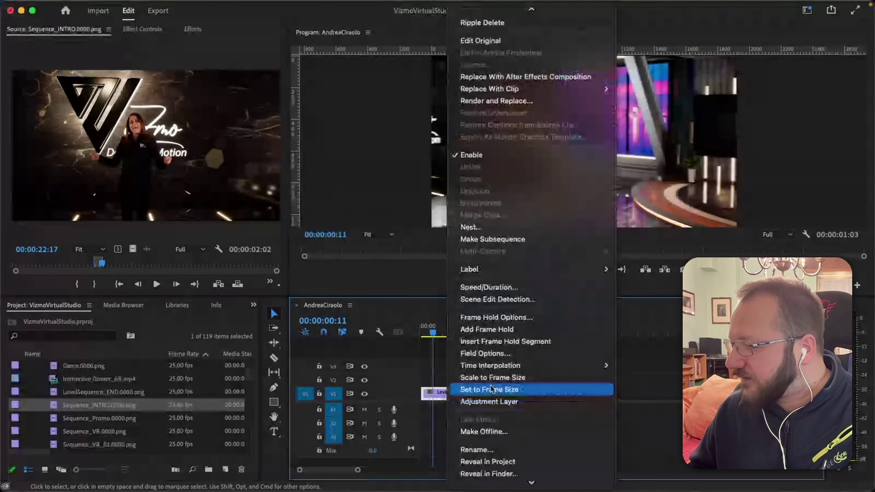
pyautogui.scroll(-1, 499, 435)
pyautogui.scroll(-1, 500, 444)
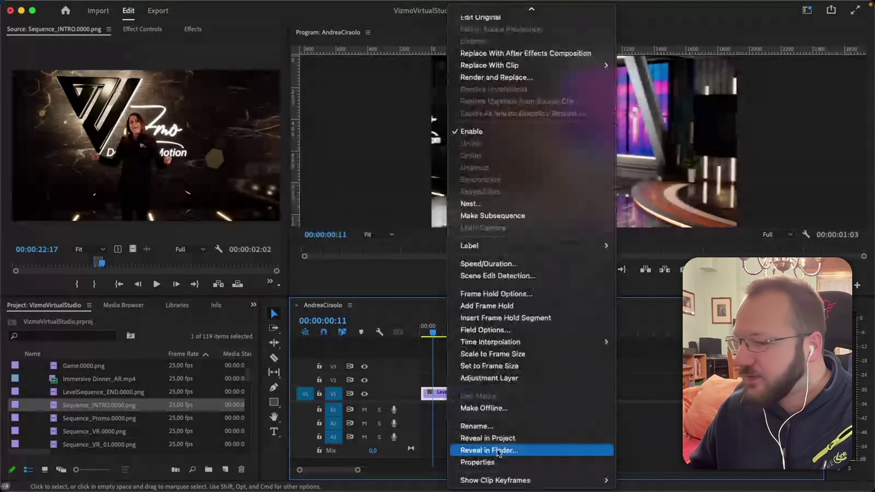
pyautogui.click(499, 450)
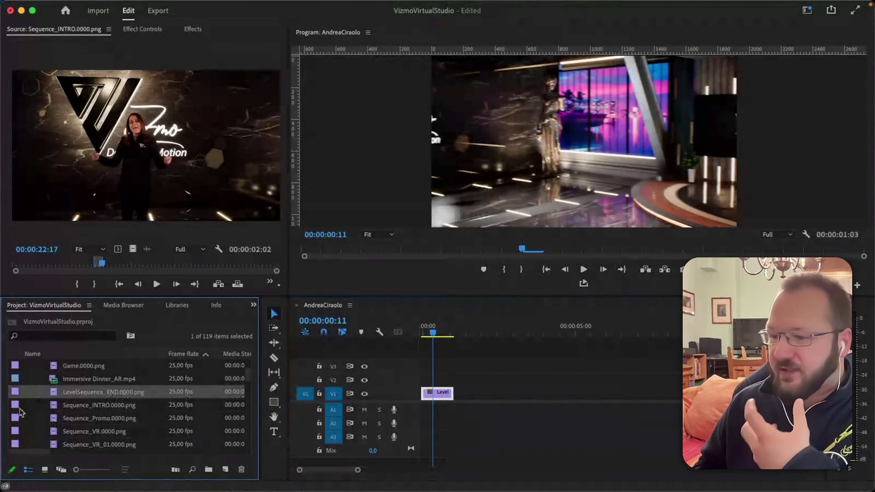
pyautogui.doubleClick(56, 391)
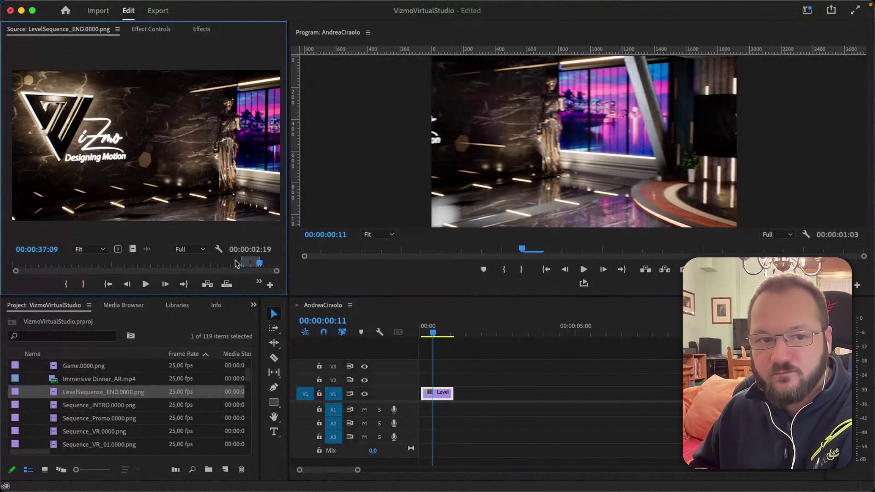
# Extend the Level clip's edges, then ripple-trim its start at 00:00:02:20 and end at 00:00:03:10.
pyautogui.moveTo(437, 333); pyautogui.dragTo(434, 334)
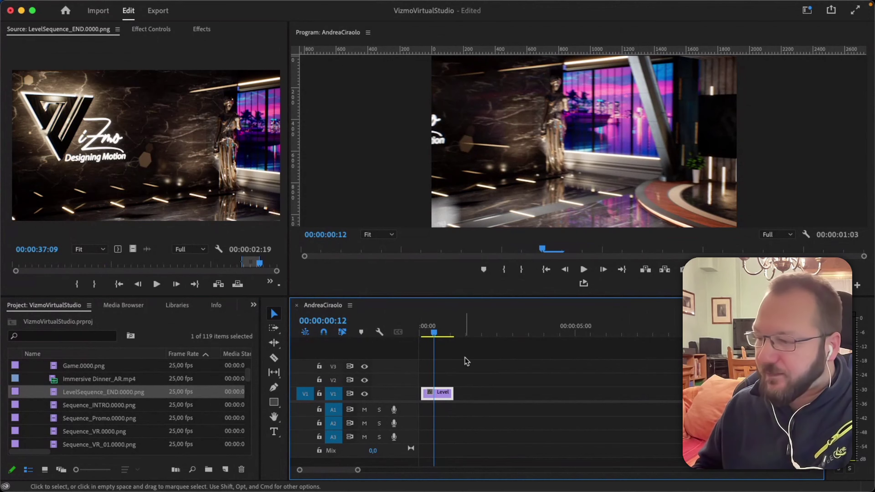
pyautogui.moveTo(452, 393); pyautogui.dragTo(673, 390)
pyautogui.moveTo(462, 393); pyautogui.dragTo(405, 388)
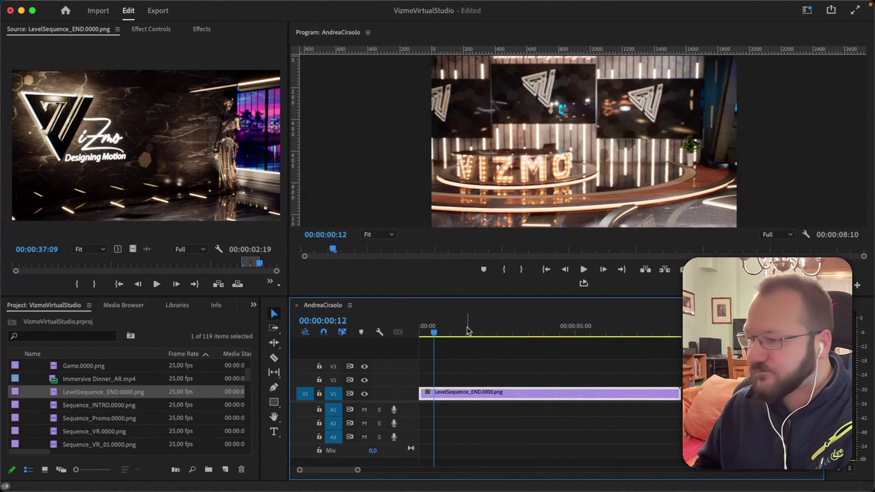
pyautogui.moveTo(435, 333); pyautogui.dragTo(506, 334)
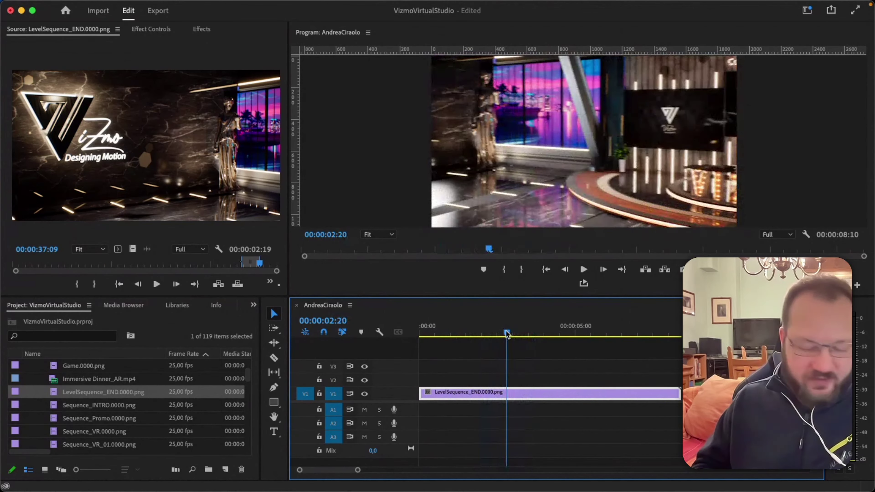
pyautogui.press('q')
pyautogui.press('space')
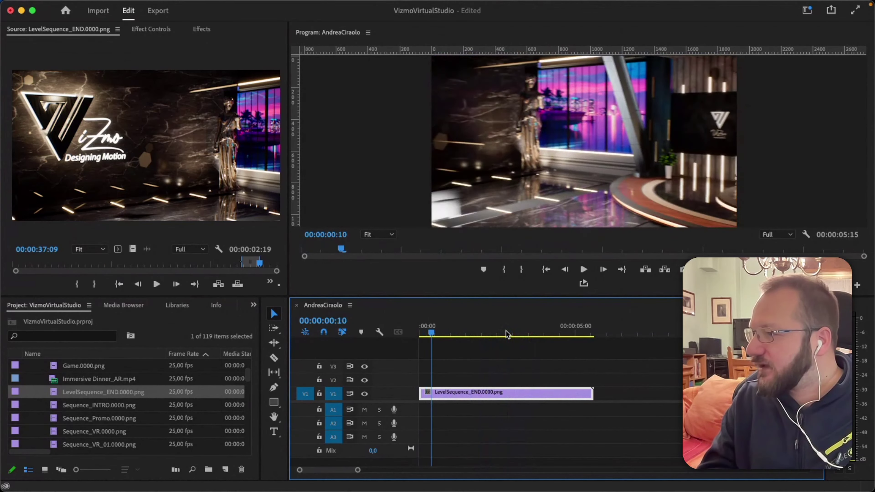
pyautogui.press('space')
pyautogui.press('w')
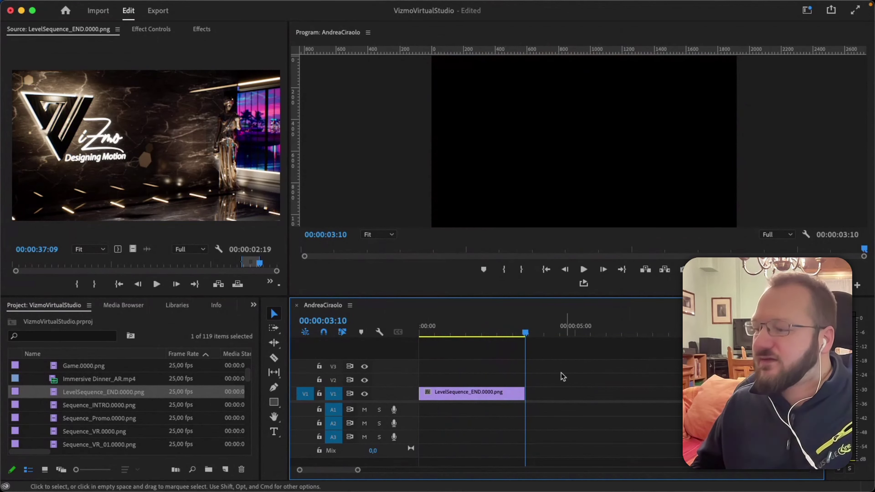
# Review the trimmed Level clip and delete it, leaving the sequence empty.
pyautogui.click(447, 330)
pyautogui.moveTo(447, 330); pyautogui.dragTo(468, 343)
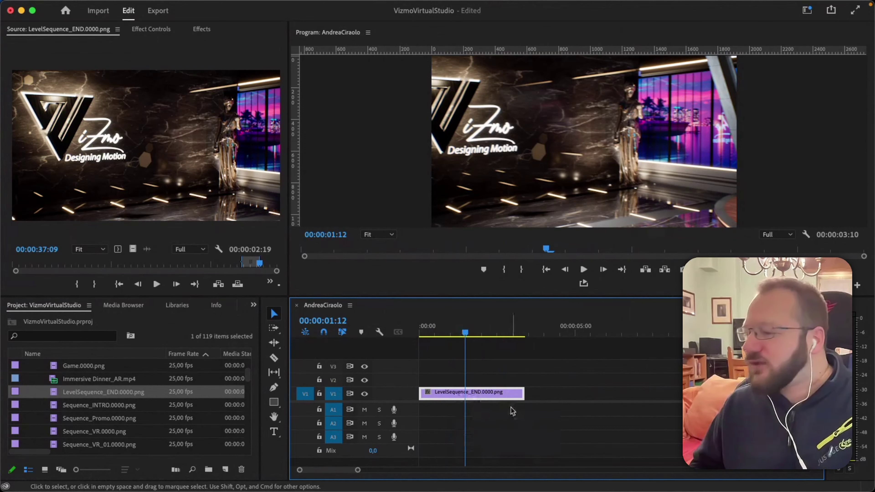
pyautogui.press('Delete')
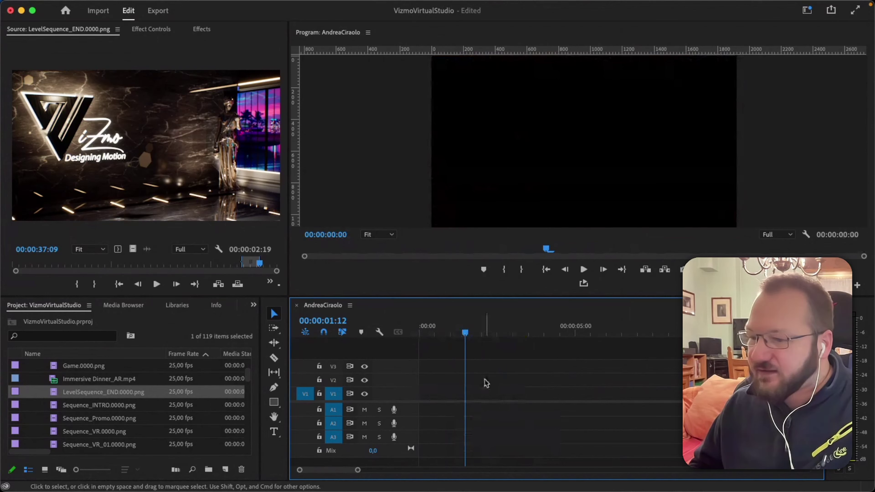
pyautogui.scroll(1, 126, 401)
# Drag game_show_visuals_for_onboard_broadcast (1080p).mp4 onto V1, keeping existing sequence settings.
pyautogui.scroll(3, 125, 401)
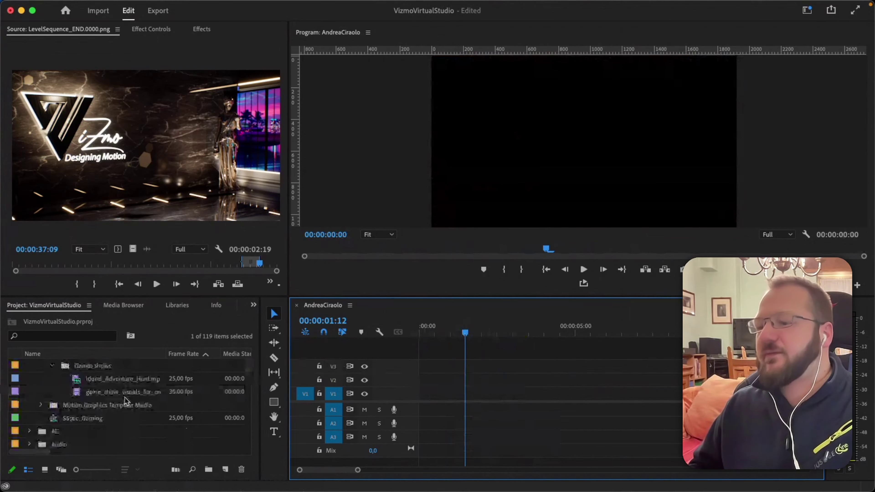
pyautogui.click(186, 392)
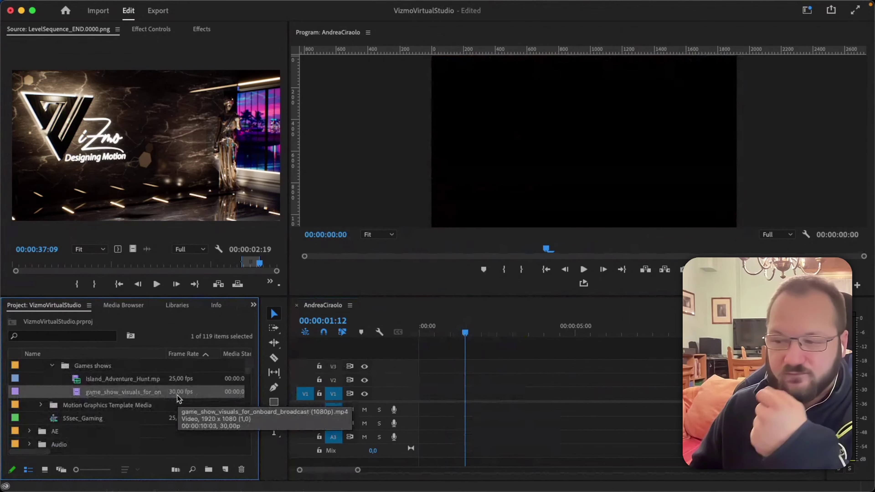
pyautogui.moveTo(83, 392); pyautogui.dragTo(416, 395)
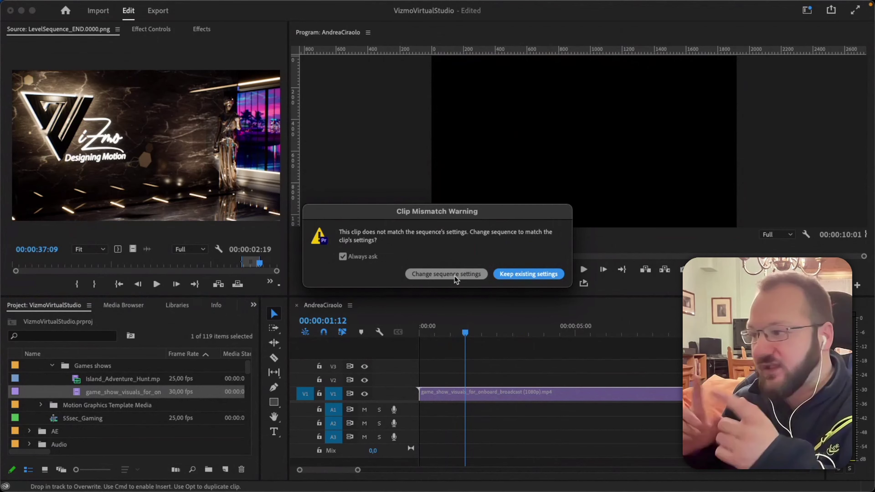
pyautogui.click(510, 274)
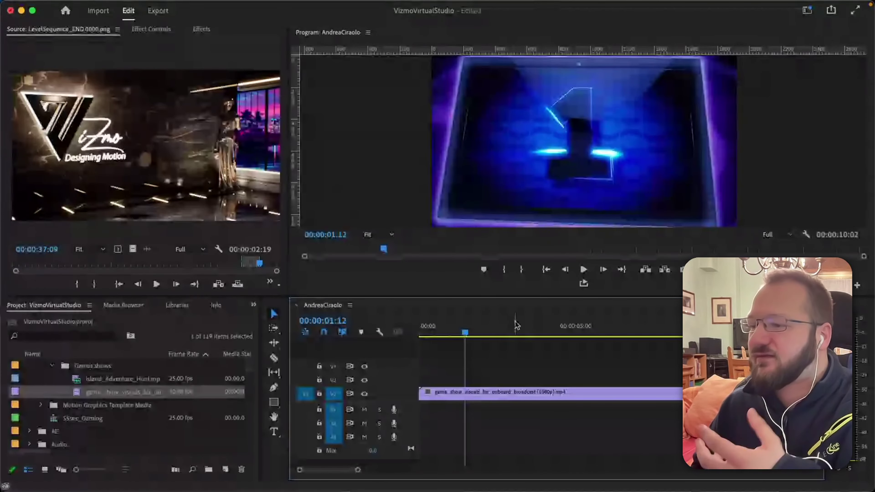
pyautogui.click(513, 333)
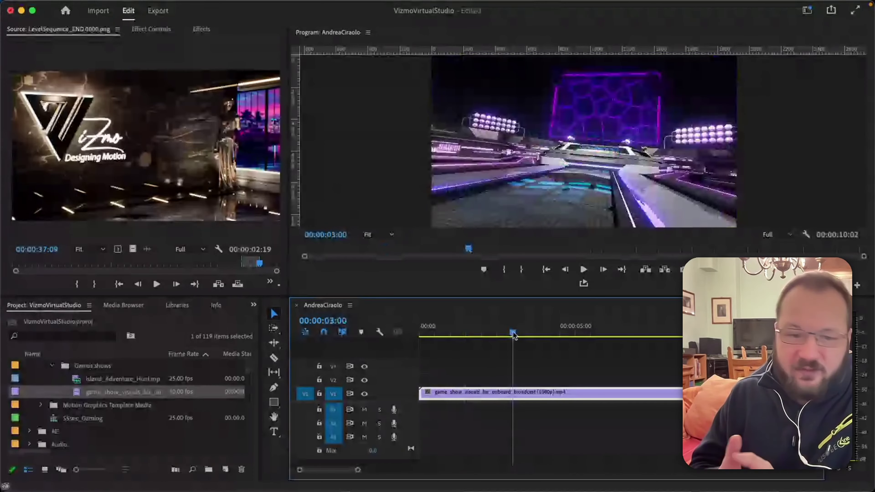
pyautogui.moveTo(513, 333); pyautogui.dragTo(558, 333)
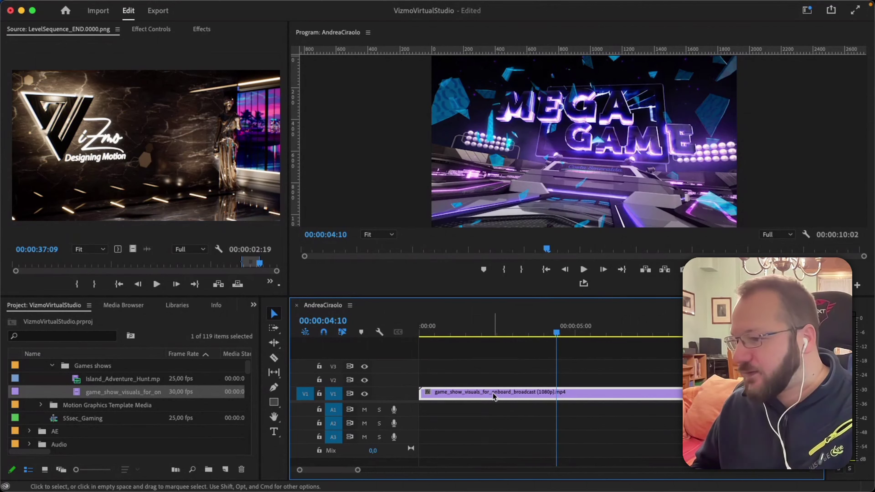
pyautogui.press('BackSpace')
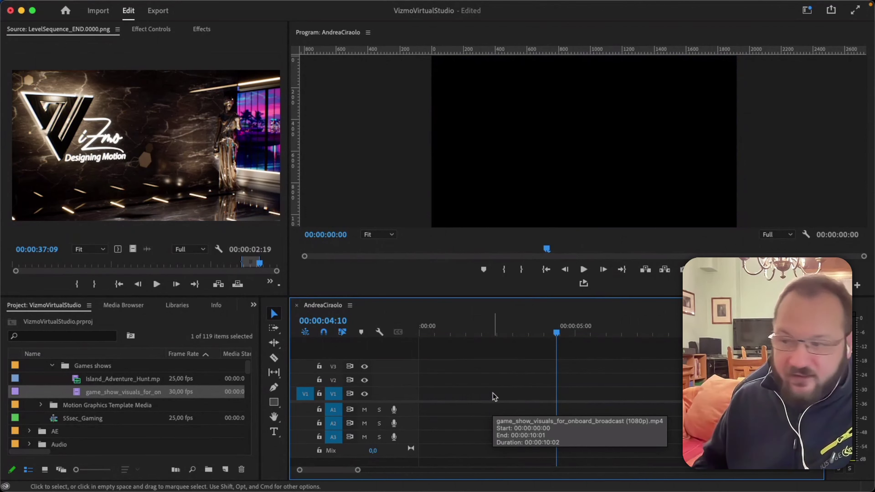
# Bring up Modify > Interpret Footage for the game_show_visuals clip in the Project panel.
pyautogui.rightClick(95, 394)
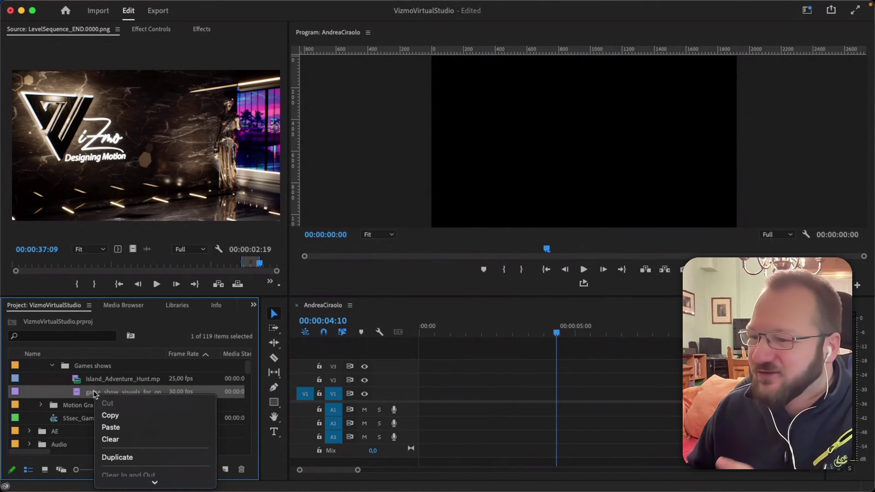
pyautogui.scroll(-3, 131, 426)
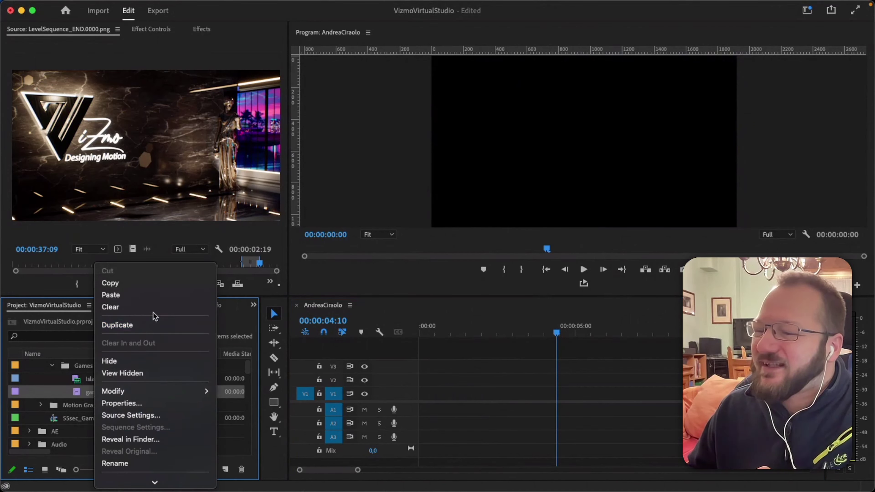
pyautogui.scroll(-3, 159, 309)
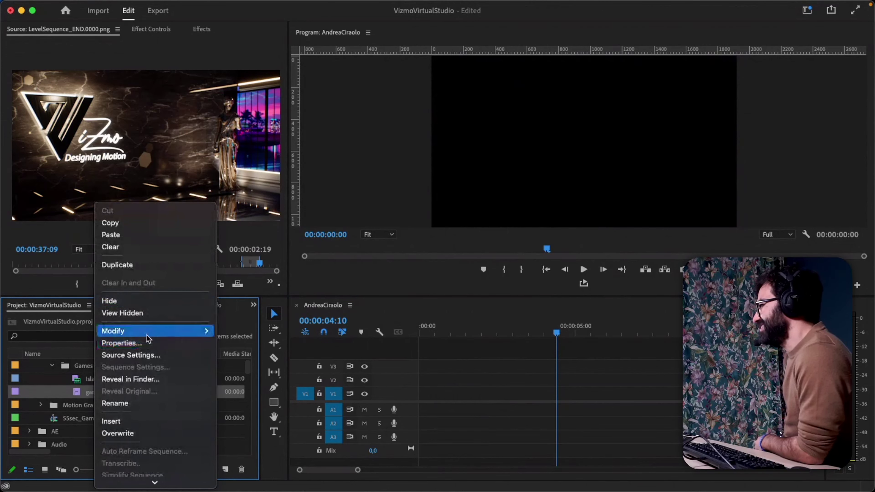
pyautogui.moveTo(147, 334)
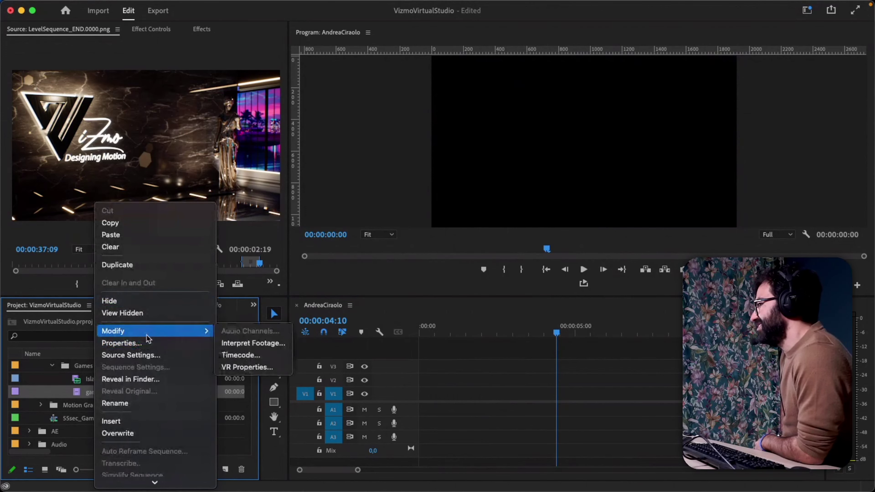
pyautogui.rightClick(85, 393)
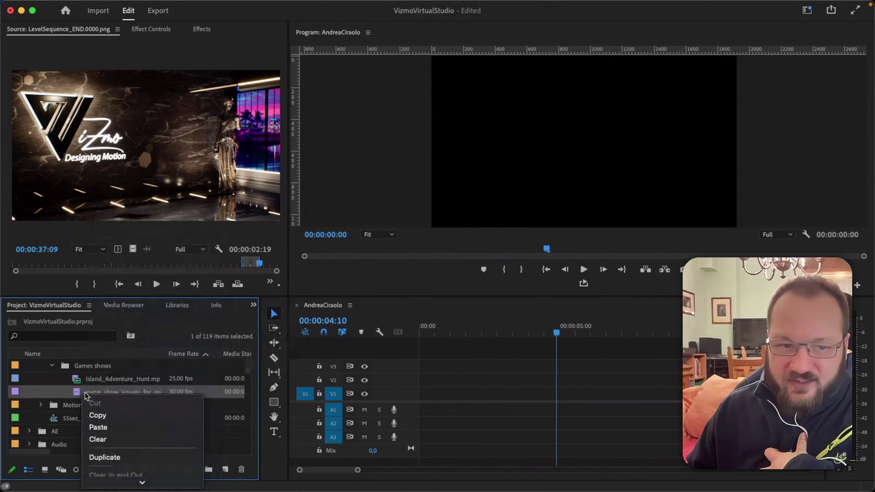
pyautogui.scroll(-10, 131, 412)
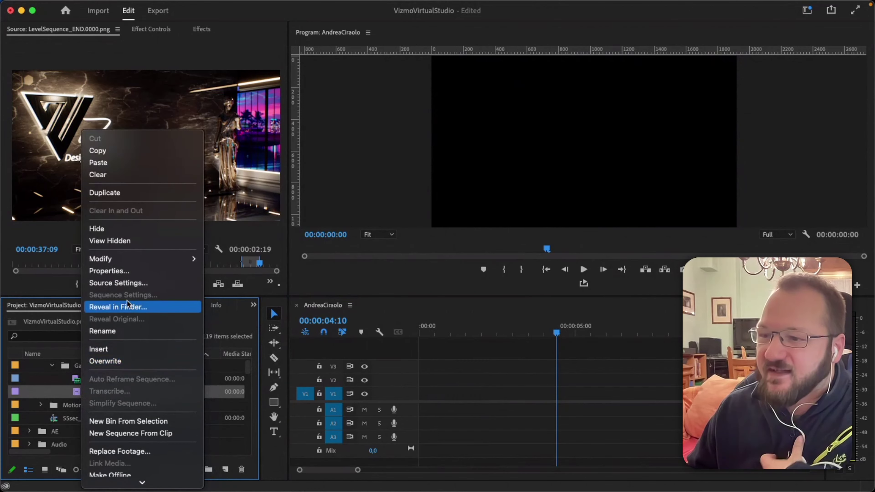
pyautogui.moveTo(159, 259)
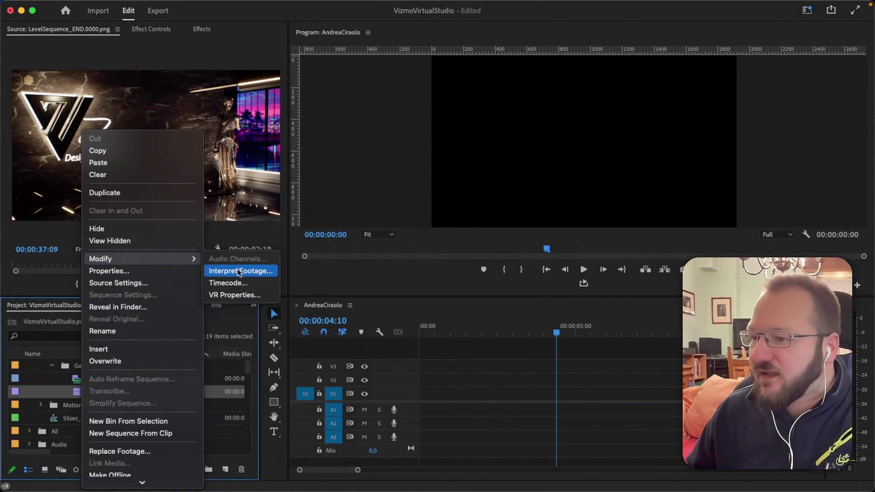
pyautogui.click(249, 274)
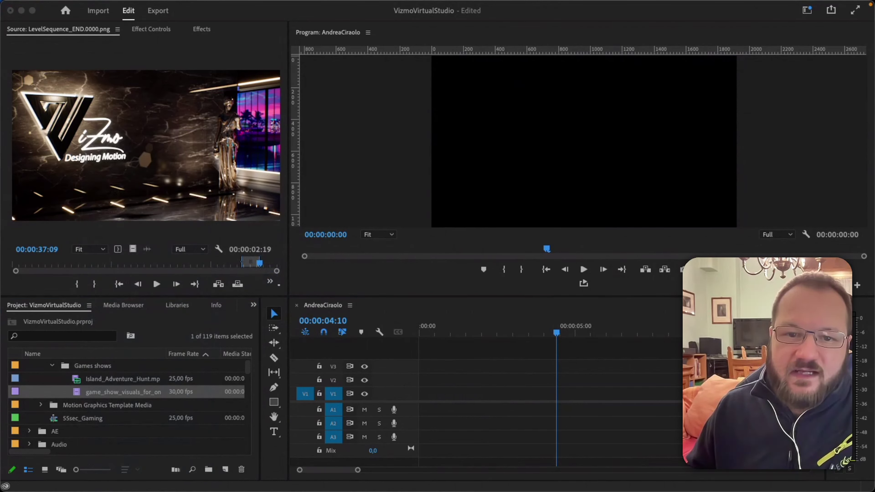
# Interpret game_show_visuals at an assumed 25 fps instead of 30, then place it on V1.
pyautogui.moveTo(630, 163); pyautogui.dragTo(452, 70)
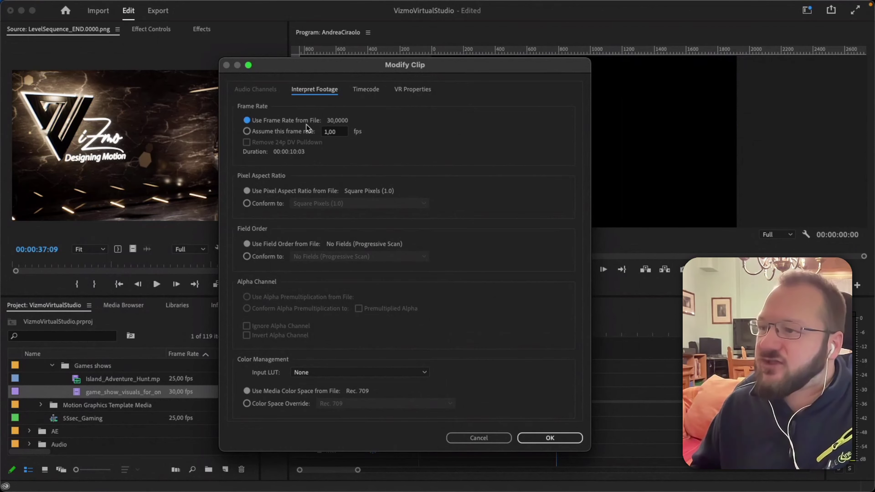
pyautogui.click(247, 131)
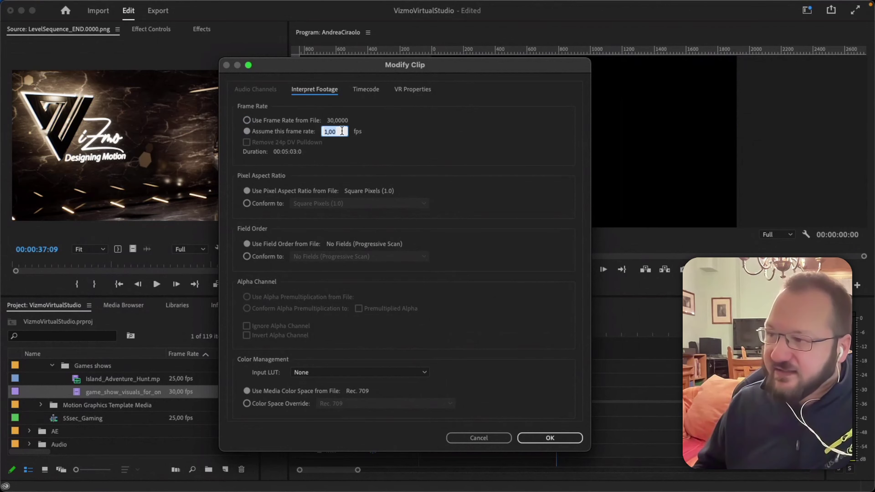
pyautogui.write('25')
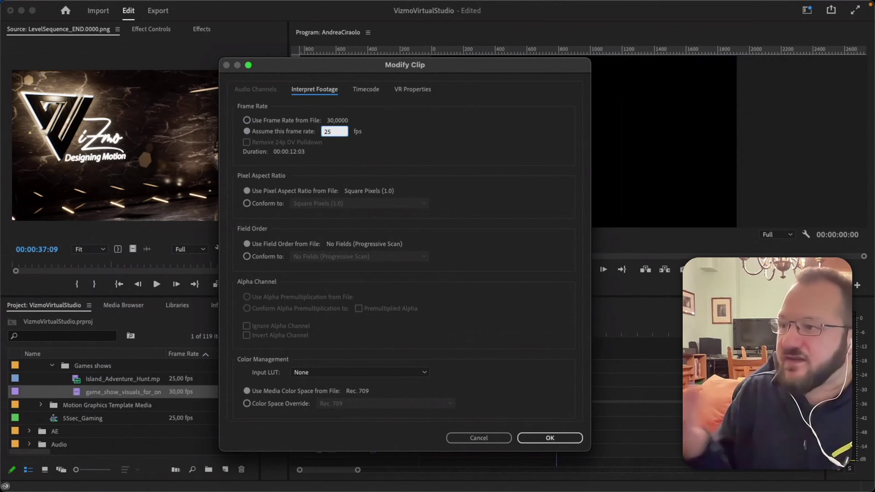
pyautogui.click(389, 135)
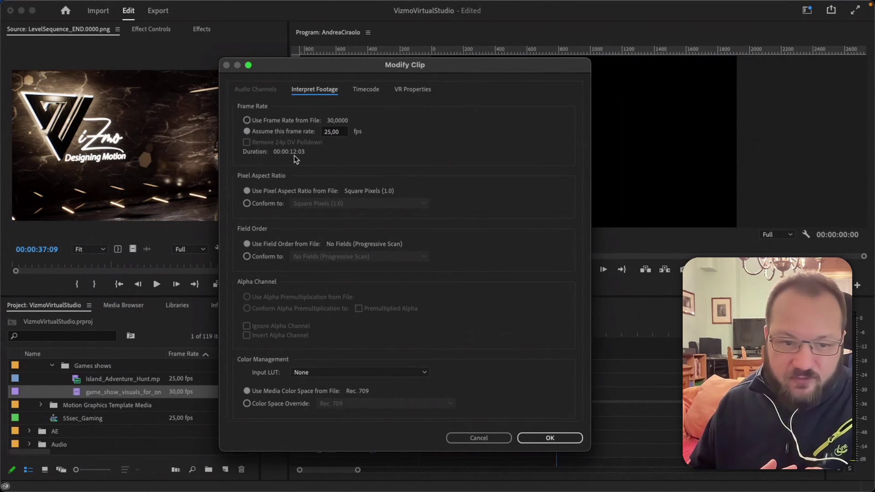
pyautogui.click(247, 120)
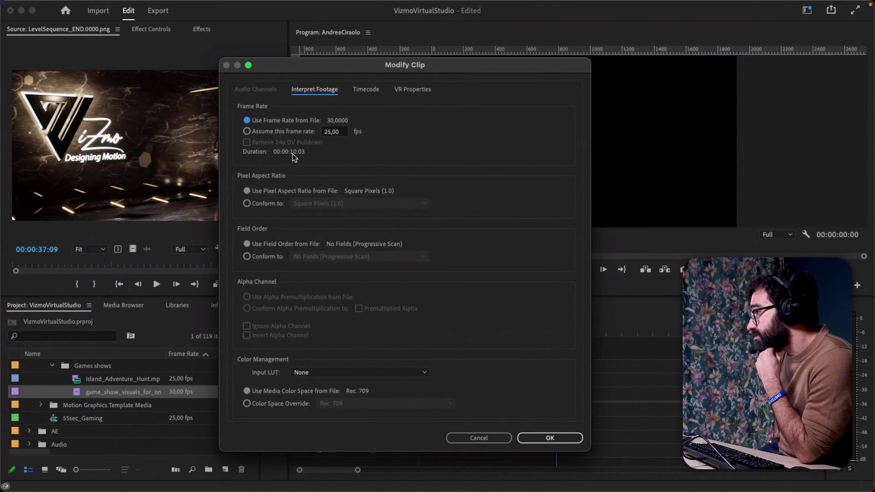
pyautogui.click(248, 131)
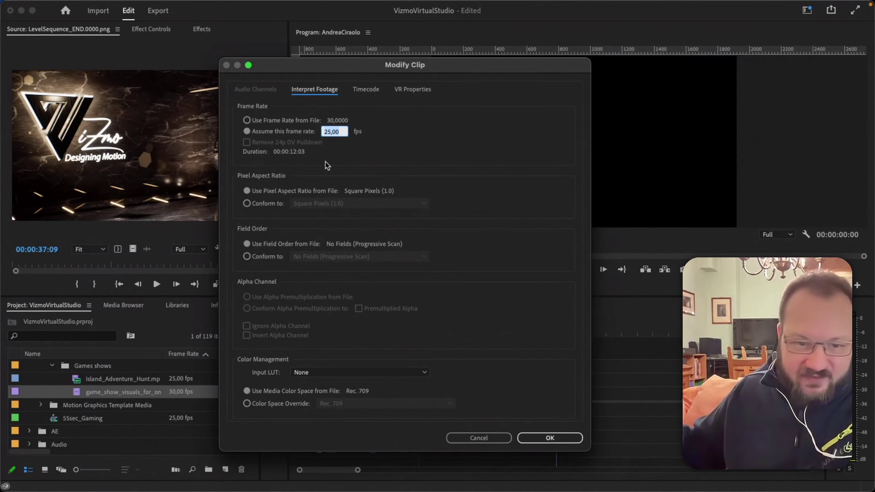
pyautogui.click(543, 435)
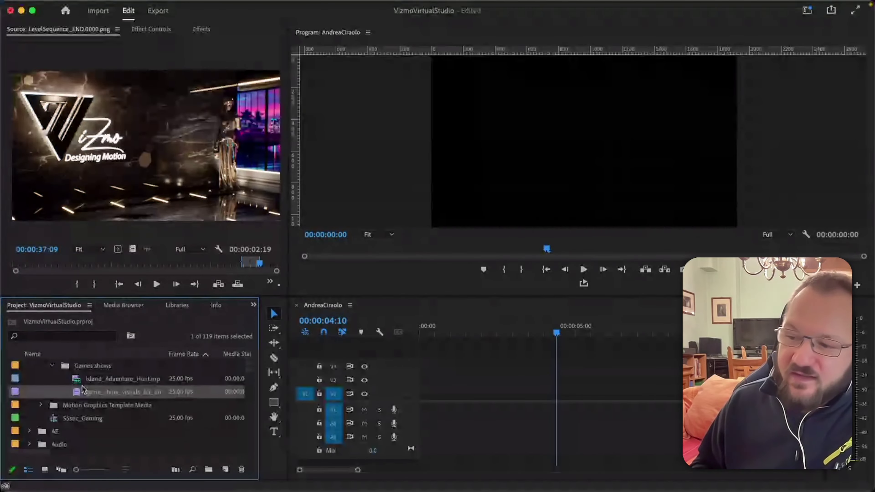
pyautogui.moveTo(83, 392); pyautogui.dragTo(431, 394)
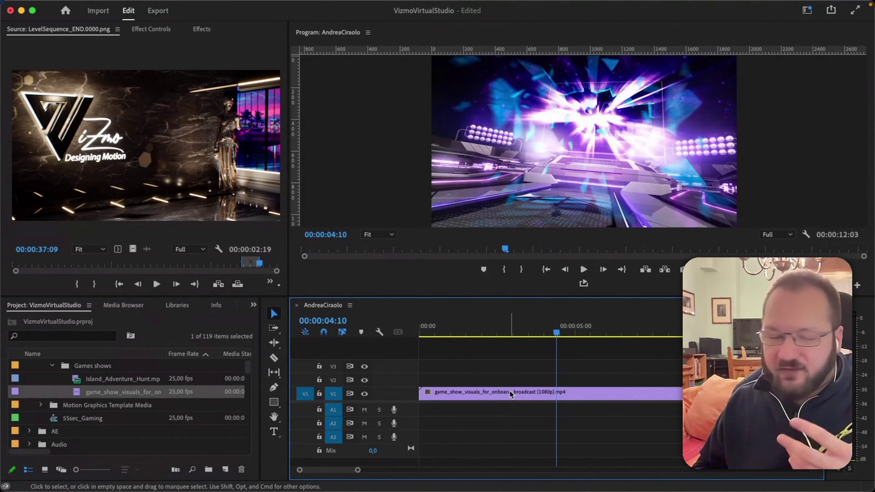
pyautogui.click(509, 392)
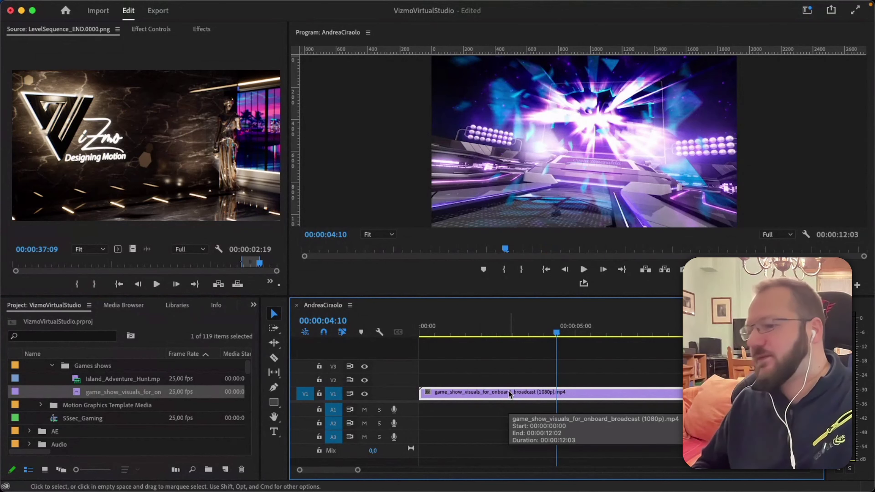
pyautogui.press('Delete')
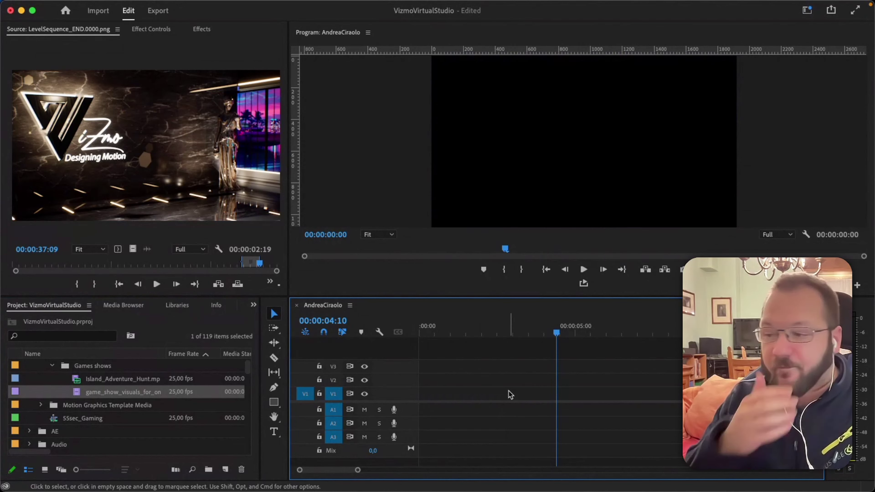
pyautogui.moveTo(95, 379); pyautogui.dragTo(432, 406)
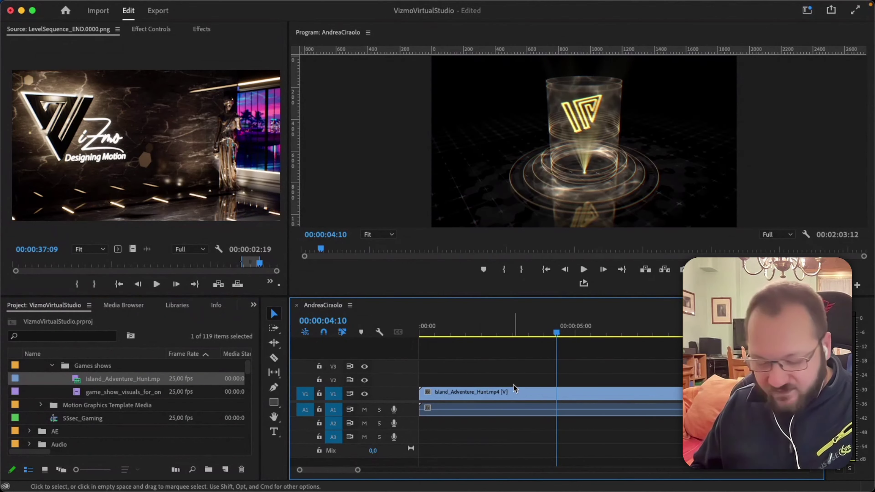
# Add two Fix_Link_VR01_VR02.mov clips to V1, one after and one splitting Island_Adventure_Hunt.
pyautogui.press('-')
pyautogui.press('-')
pyautogui.press('-')
pyautogui.press('-')
pyautogui.press('-')
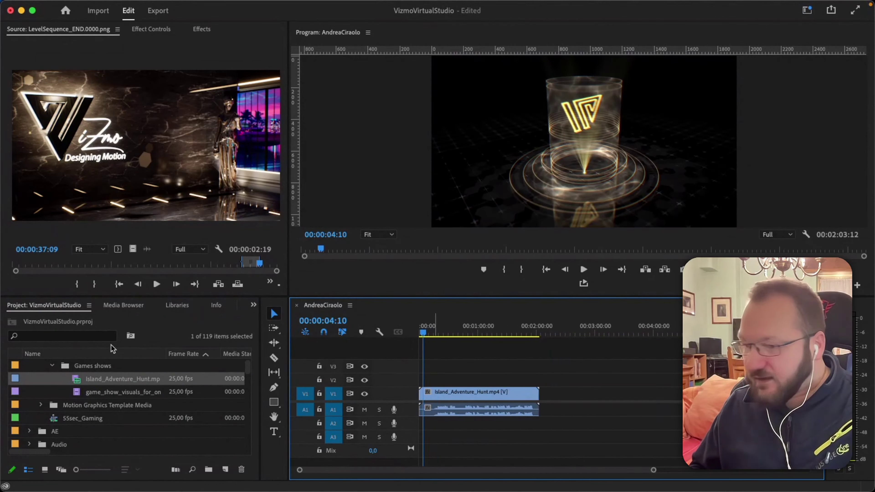
pyautogui.scroll(-4, 69, 415)
pyautogui.moveTo(72, 409); pyautogui.dragTo(497, 383)
pyautogui.moveTo(111, 418); pyautogui.dragTo(505, 395)
pyautogui.moveTo(462, 334); pyautogui.dragTo(476, 336)
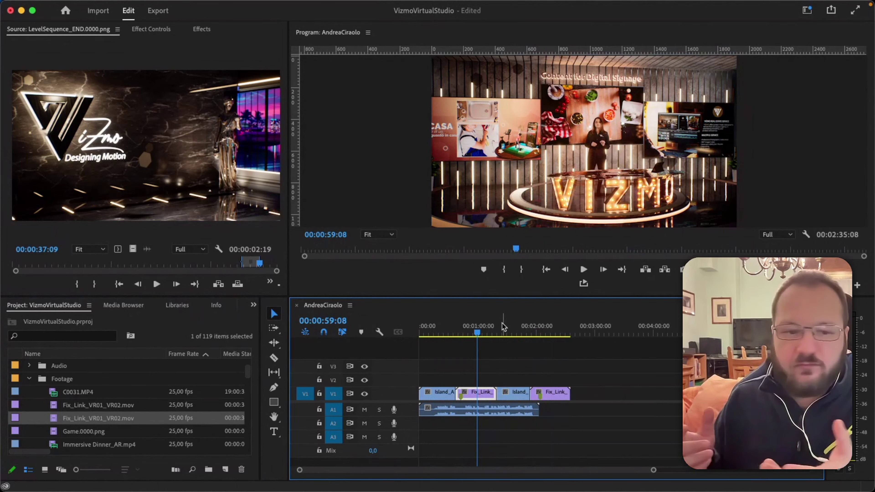
pyautogui.scroll(-5, 137, 393)
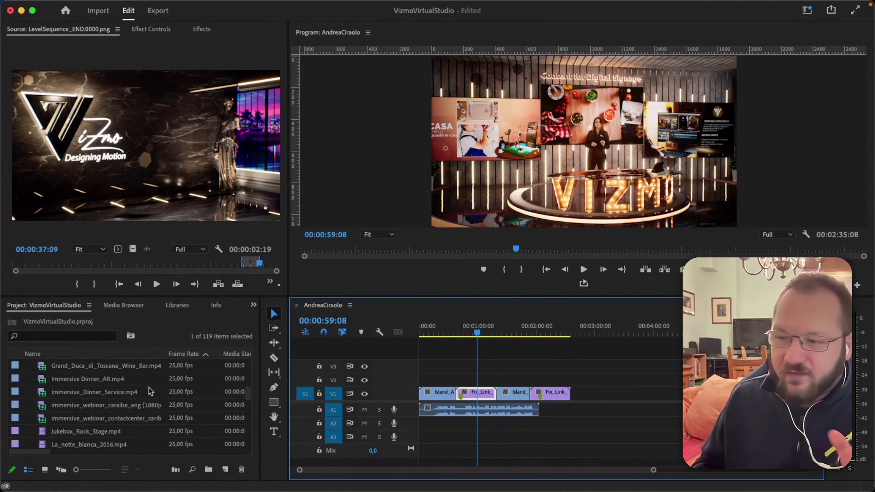
pyautogui.scroll(-10, 127, 393)
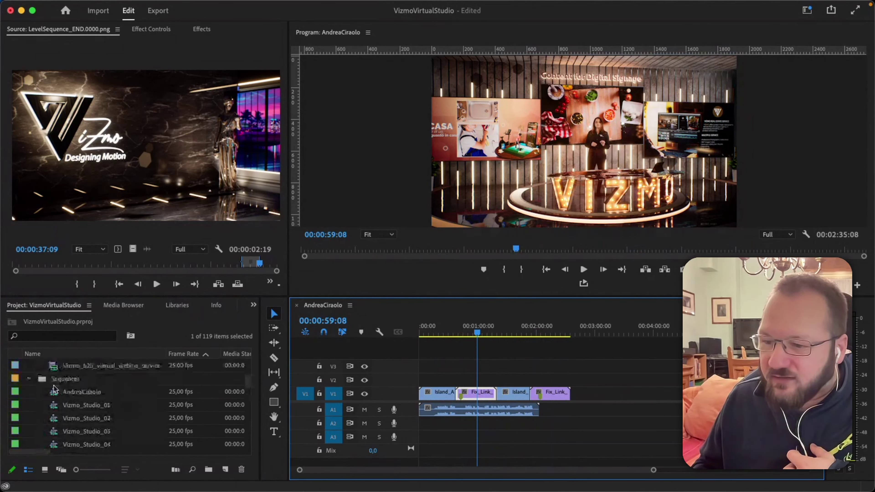
pyautogui.click(91, 393)
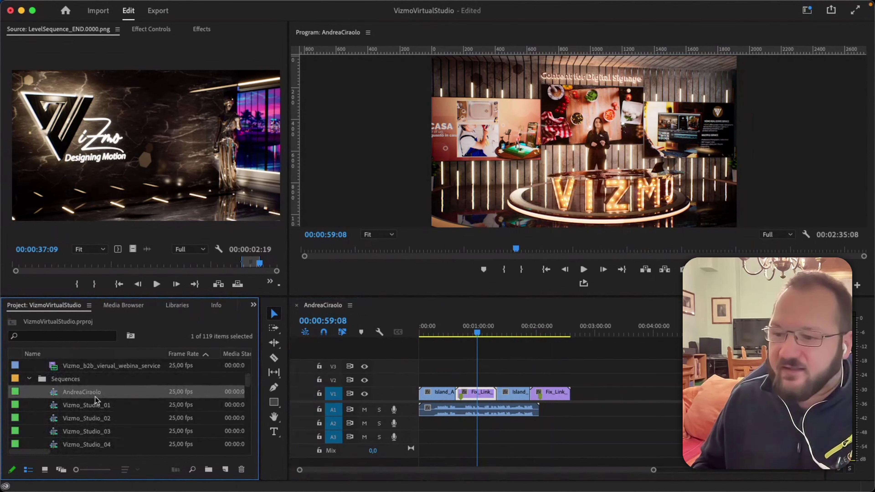
pyautogui.rightClick(97, 401)
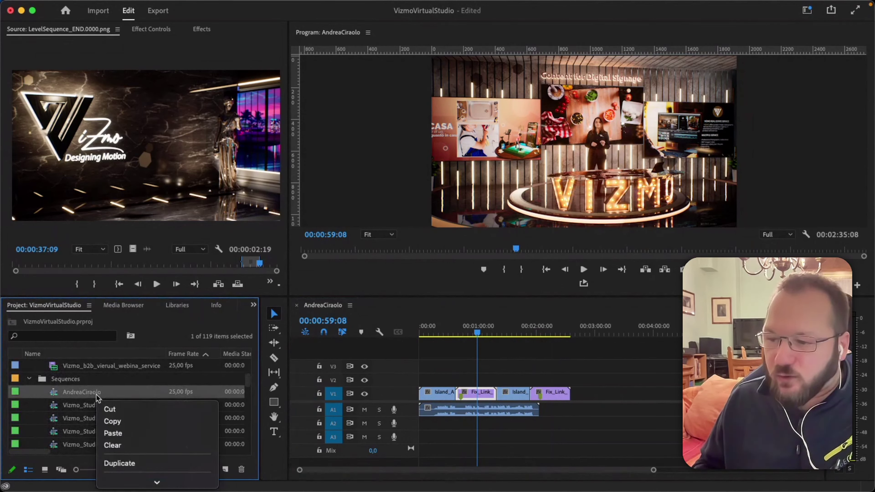
pyautogui.click(119, 464)
pyautogui.click(129, 406)
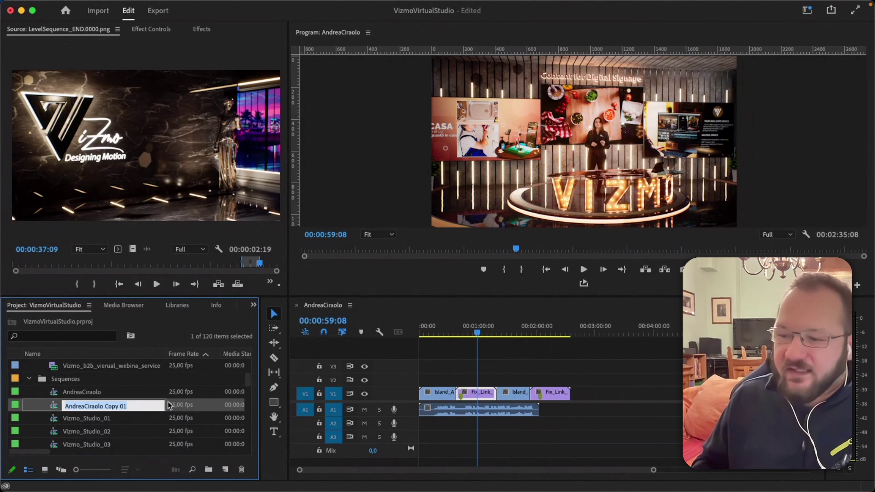
pyautogui.press('Right')
pyautogui.press('BackSpace')
pyautogui.press('BackSpace')
pyautogui.press('BackSpace')
pyautogui.press('BackSpace')
pyautogui.press('BackSpace')
pyautogui.press('BackSpace')
pyautogui.press('BackSpace')
pyautogui.press('BackSpace')
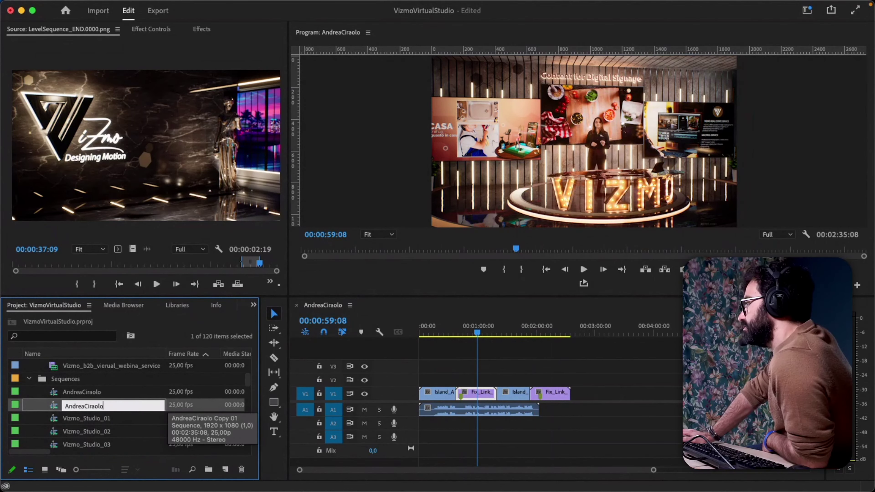
pyautogui.write('_02')
pyautogui.press('Return')
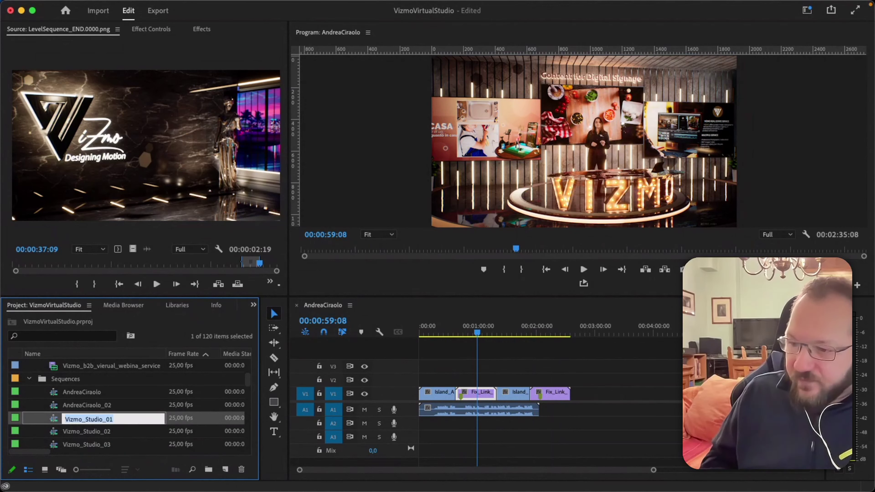
pyautogui.click(102, 393)
pyautogui.click(102, 393)
pyautogui.click(146, 394)
pyautogui.write('_01')
pyautogui.press('Tab')
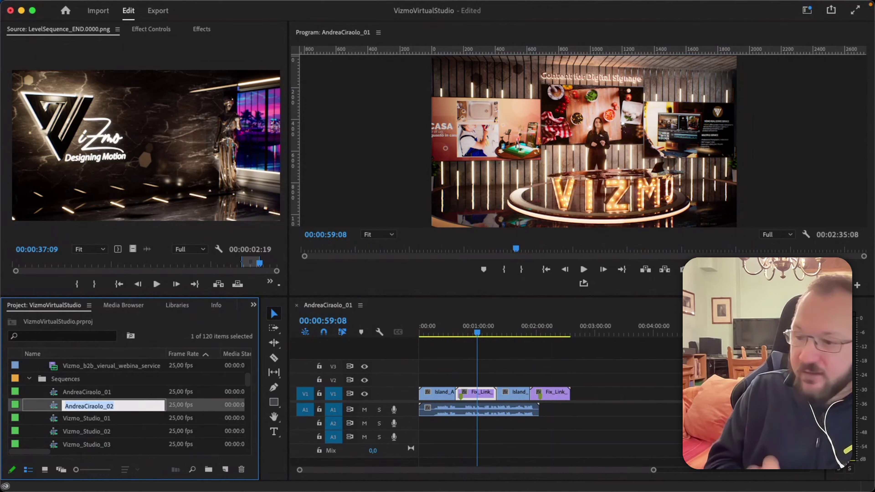
pyautogui.doubleClick(53, 411)
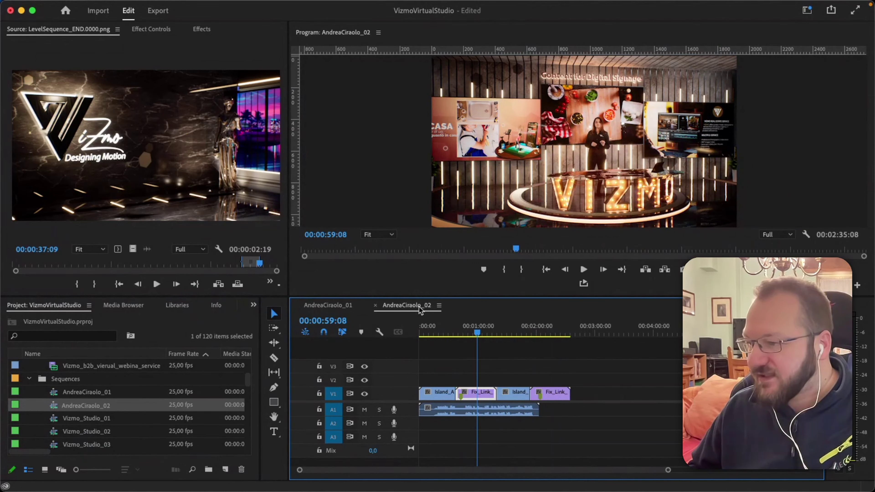
pyautogui.click(297, 305)
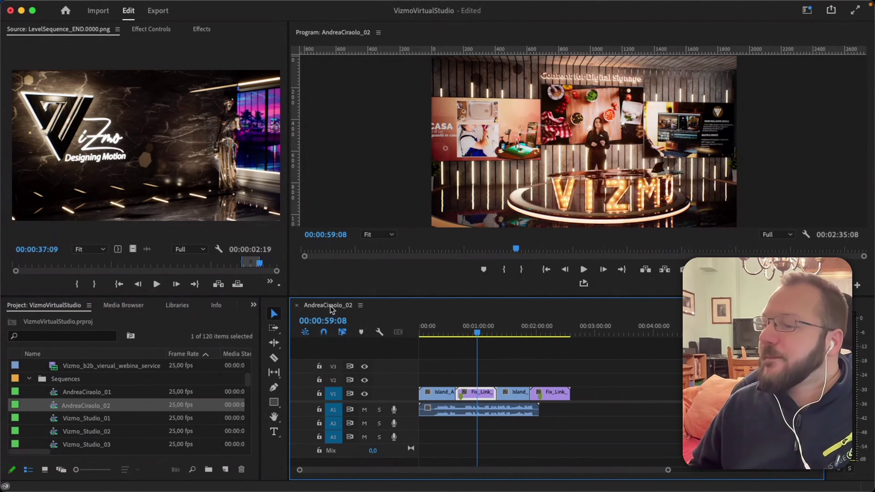
pyautogui.moveTo(204, 4)
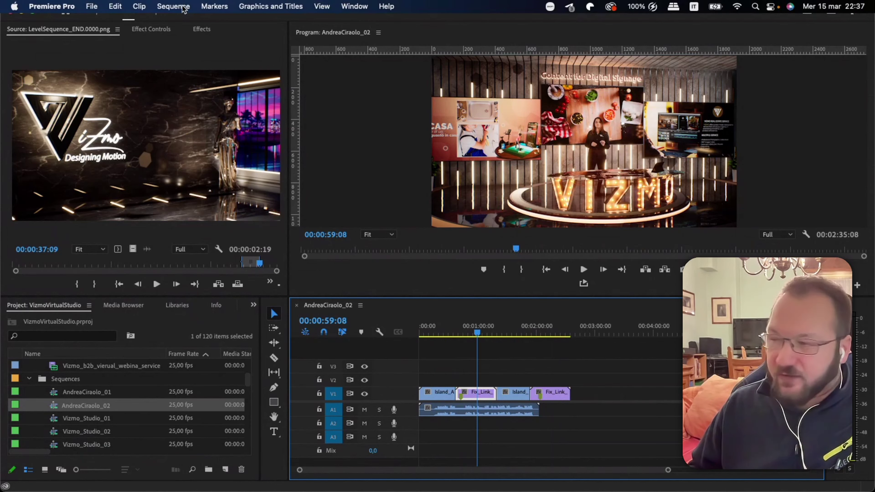
pyautogui.click(184, 7)
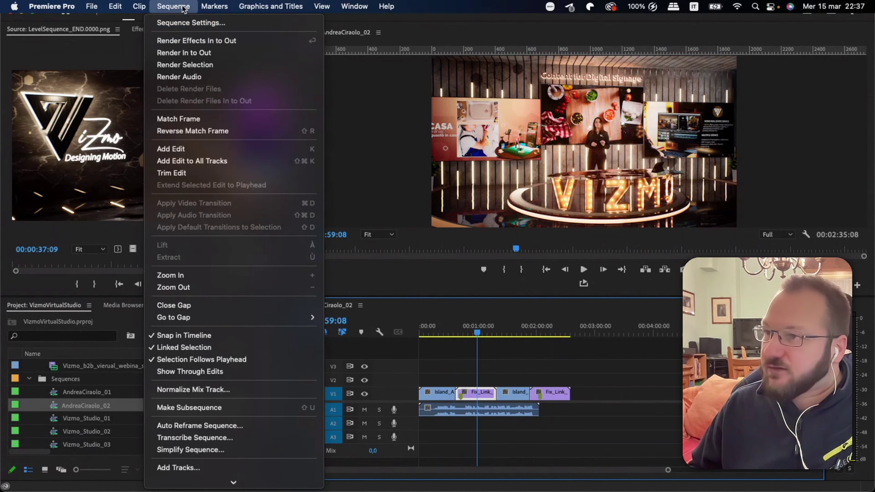
pyautogui.click(196, 24)
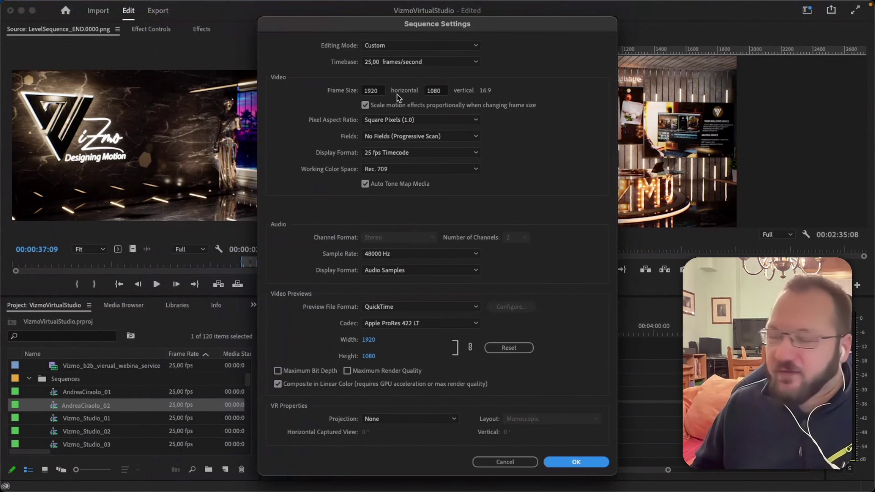
pyautogui.click(372, 63)
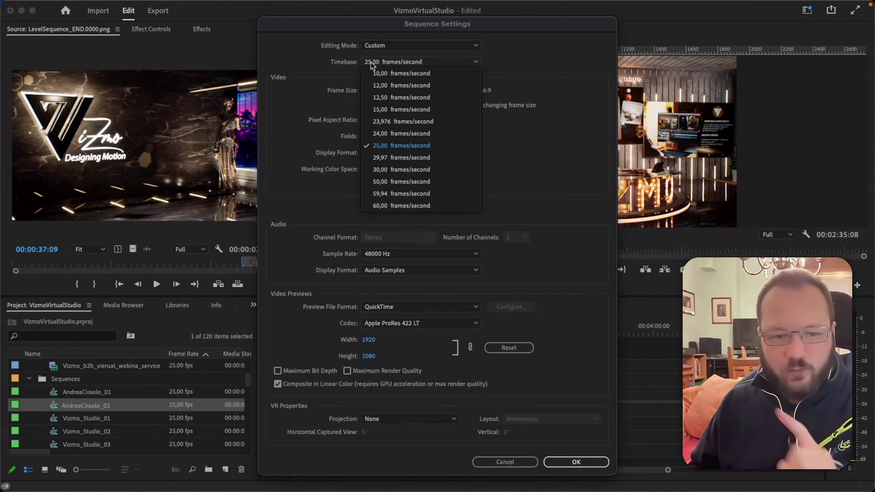
pyautogui.click(325, 87)
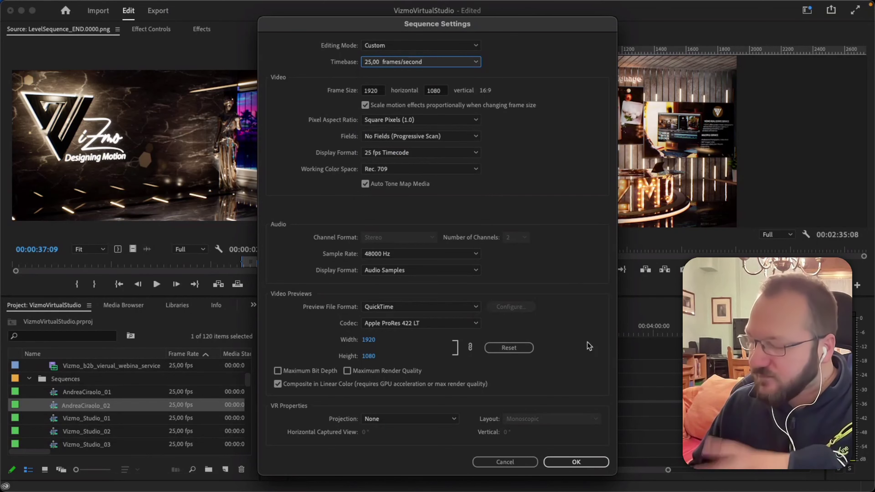
pyautogui.click(531, 466)
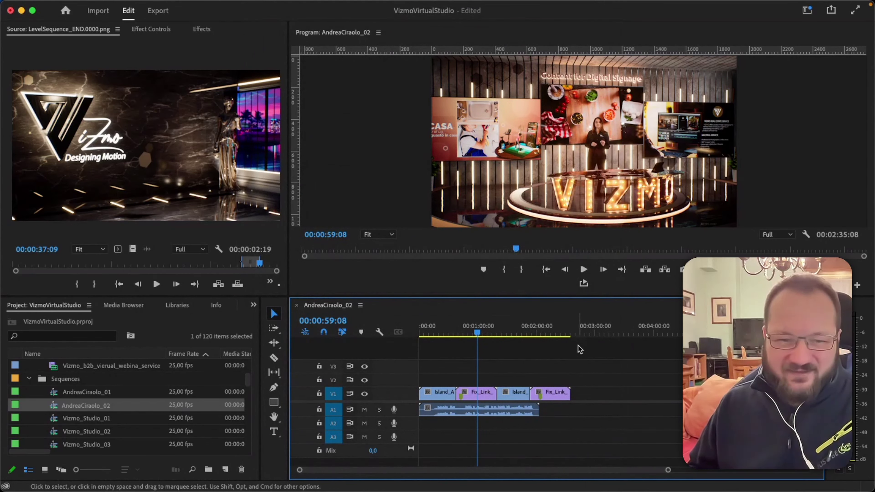
pyautogui.moveTo(609, 367); pyautogui.dragTo(390, 413)
pyautogui.press('Delete')
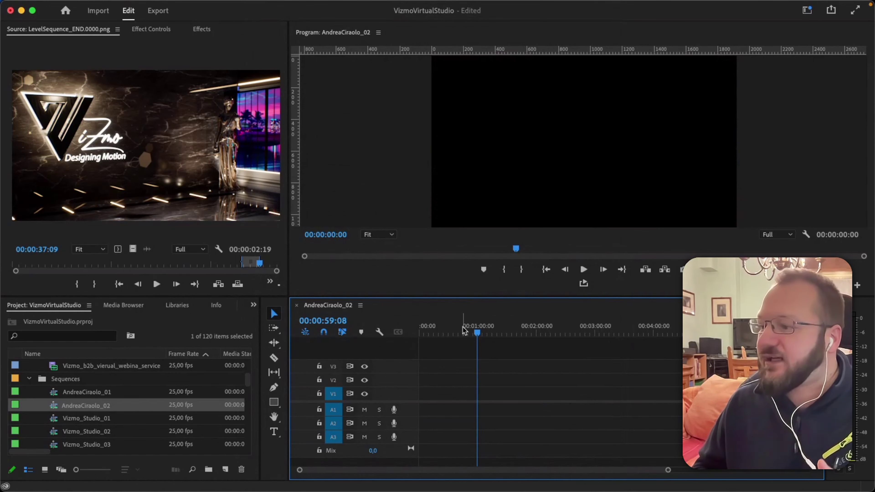
pyautogui.scroll(3, 84, 395)
pyautogui.scroll(5, 79, 396)
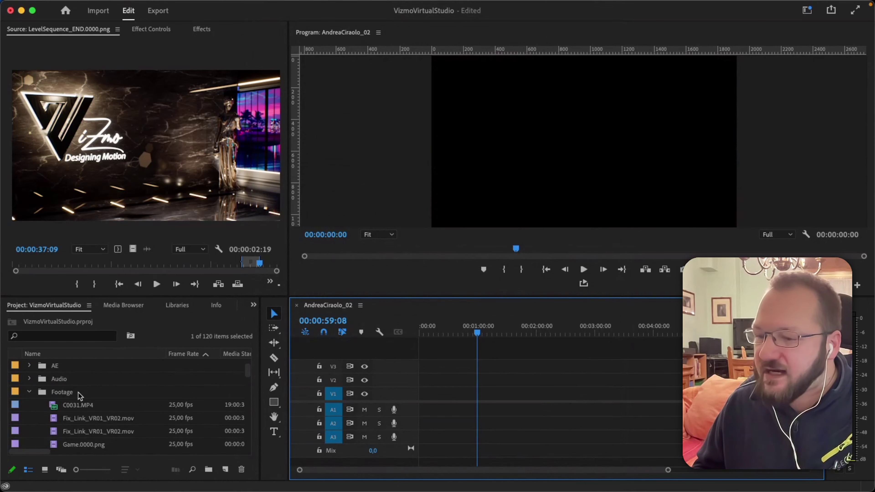
# Place C0031.MP4 with the existing sequence settings kept, then remove it from the timeline.
pyautogui.click(51, 406)
pyautogui.moveTo(265, 360); pyautogui.dragTo(427, 402)
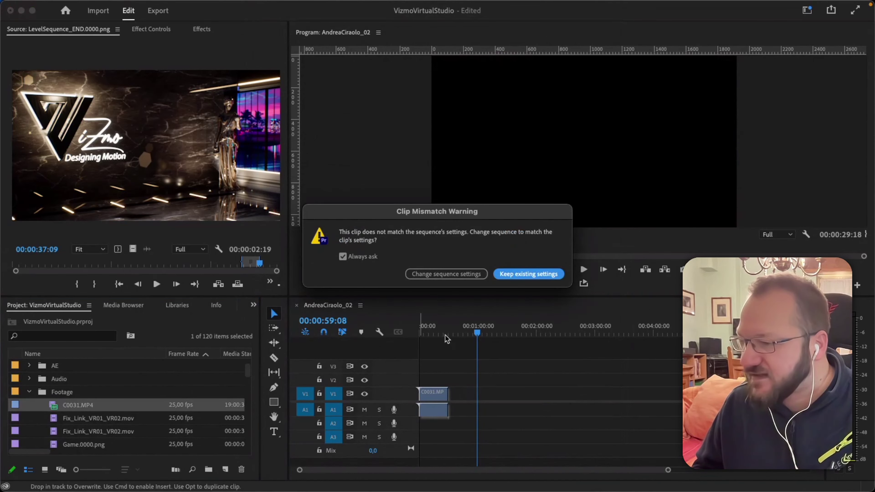
pyautogui.click(524, 274)
pyautogui.moveTo(434, 332); pyautogui.dragTo(424, 332)
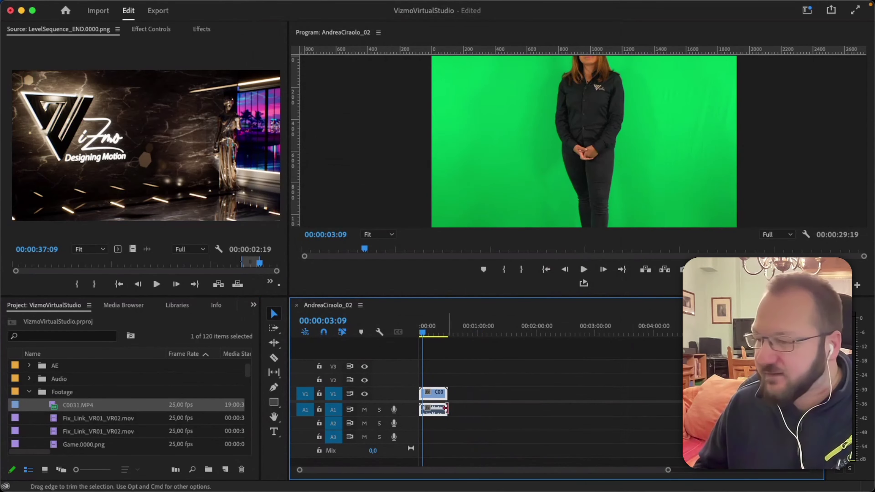
pyautogui.press('Delete')
pyautogui.scroll(3, 102, 417)
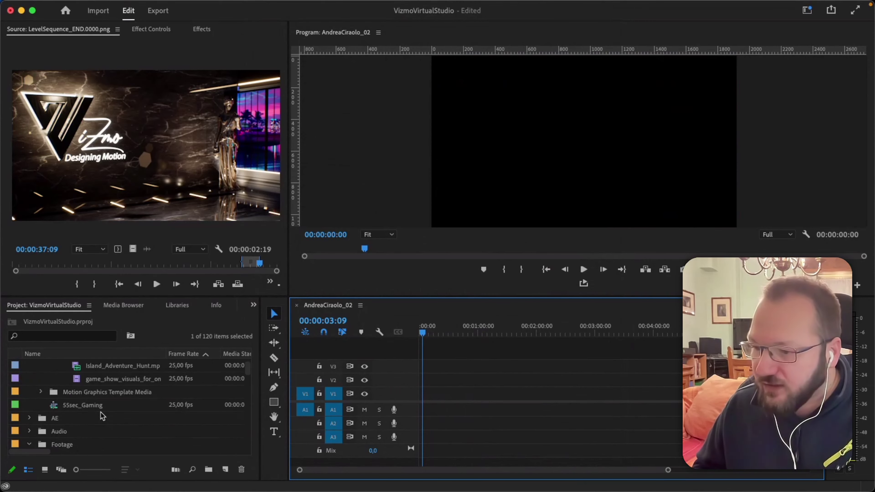
# Place game_show_visuals_for_onboard_broadcast (1080p).mp4 at the start of V1.
pyautogui.scroll(1, 97, 390)
pyautogui.moveTo(97, 391); pyautogui.dragTo(414, 397)
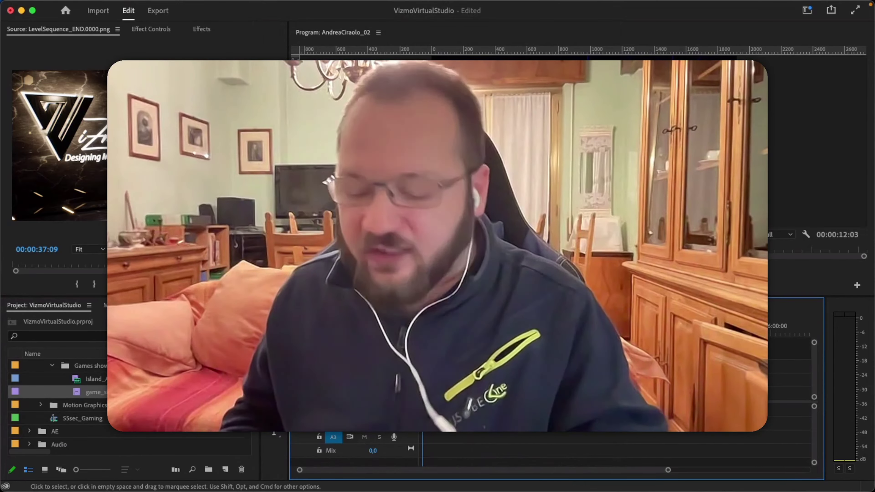
pyautogui.scroll(3, 470, 343)
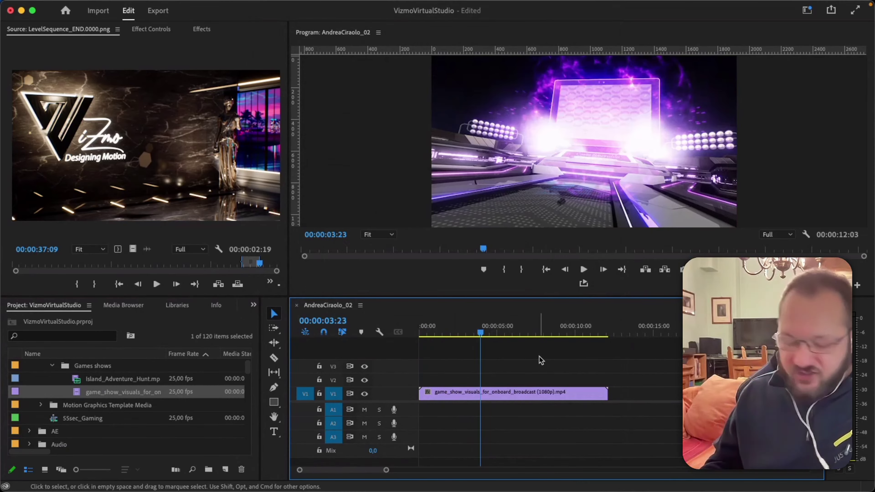
# Play the clip back with J, L, K and Space, restarting from the sequence start.
pyautogui.press('j')
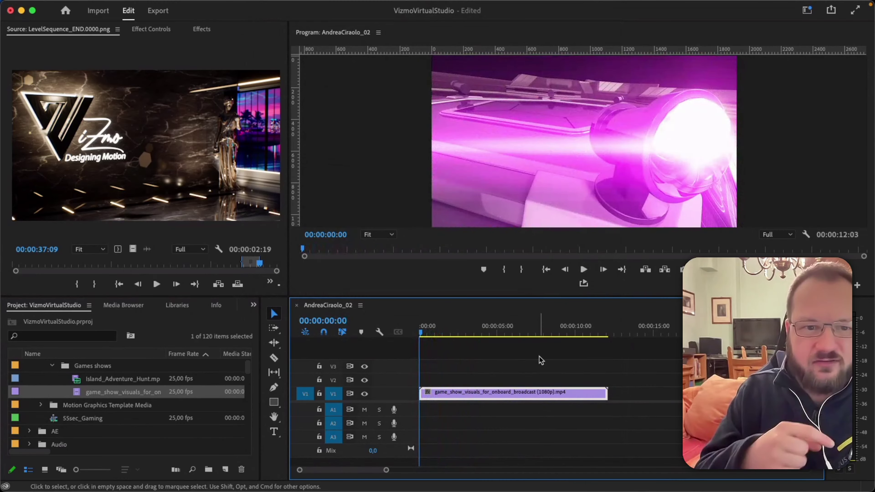
pyautogui.press('l')
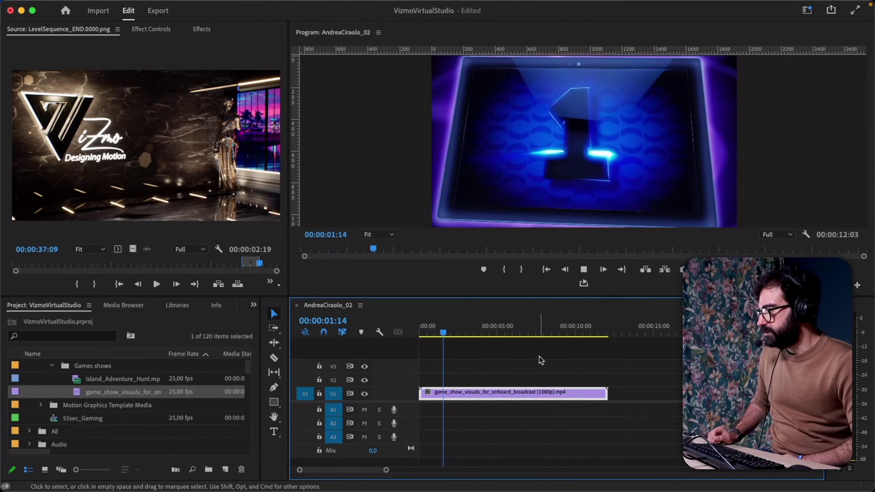
pyautogui.press('k')
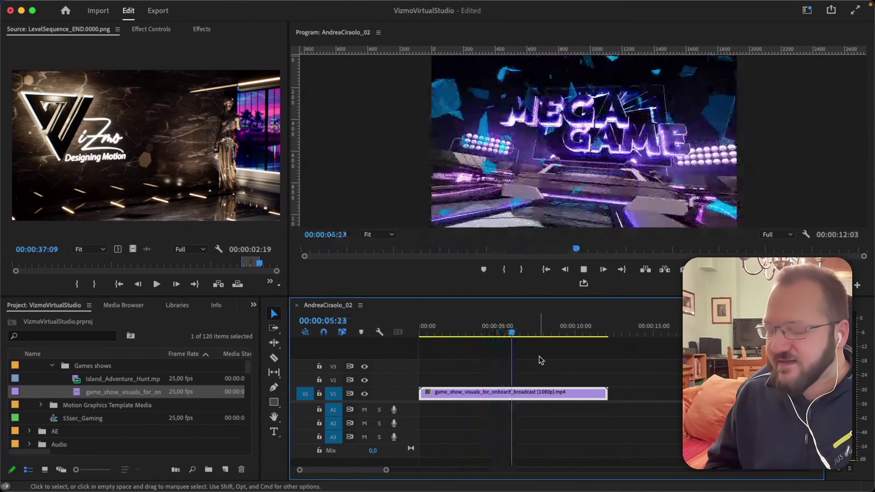
pyautogui.press('k')
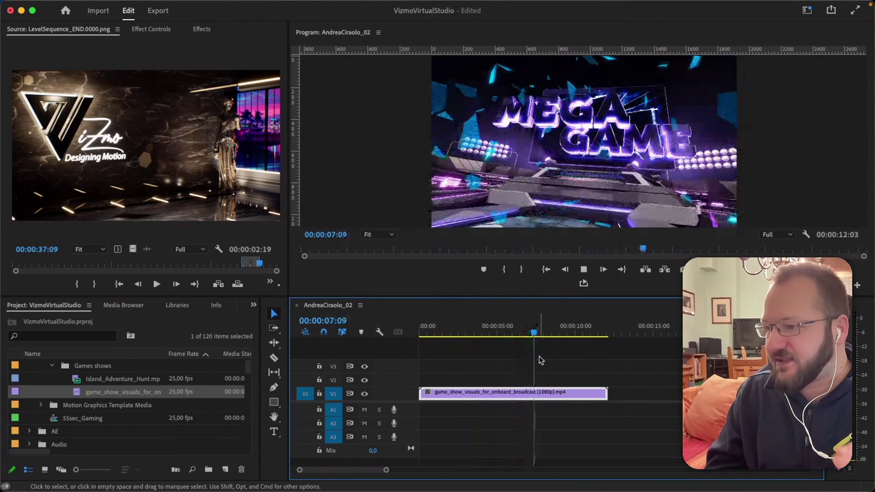
pyautogui.press('space')
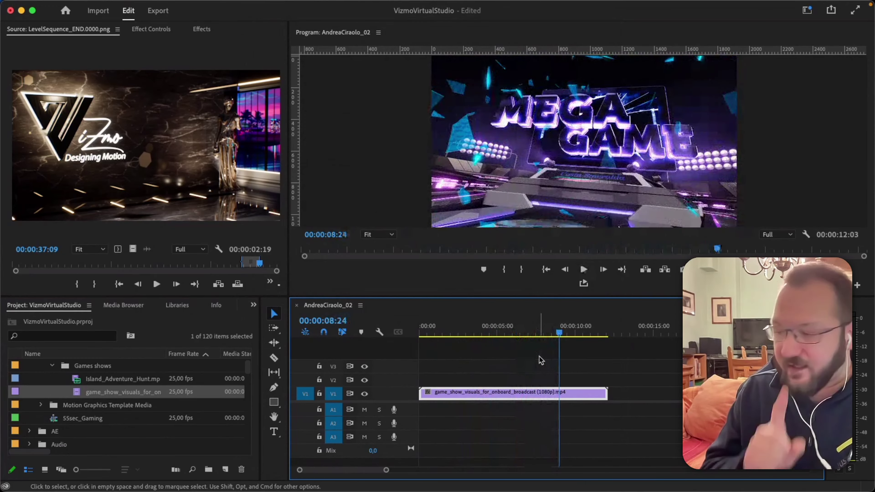
pyautogui.moveTo(470, 333); pyautogui.dragTo(427, 341)
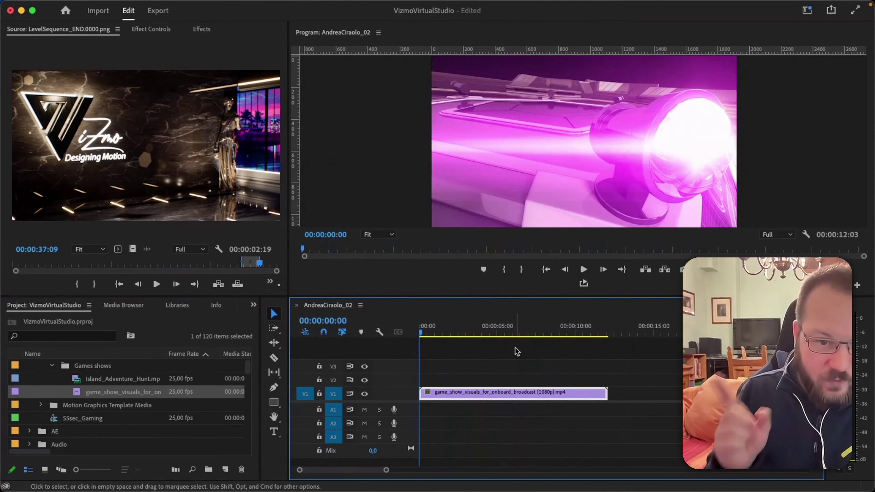
pyautogui.press('space')
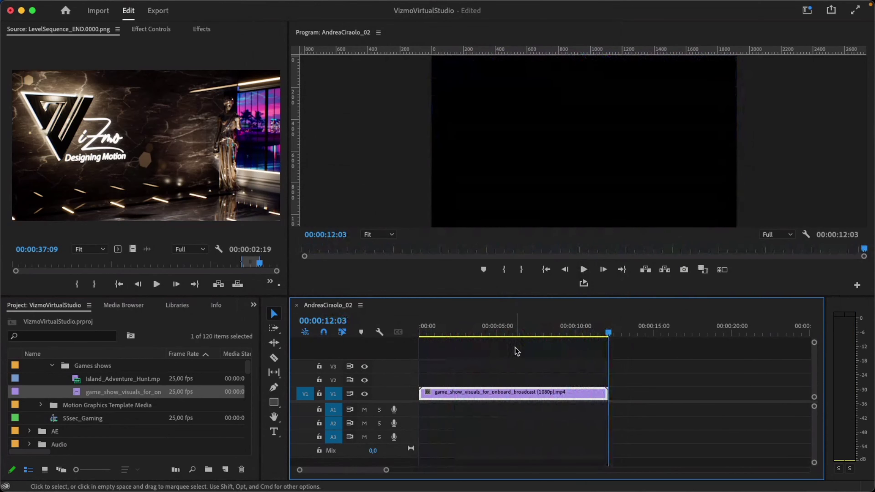
pyautogui.press('space')
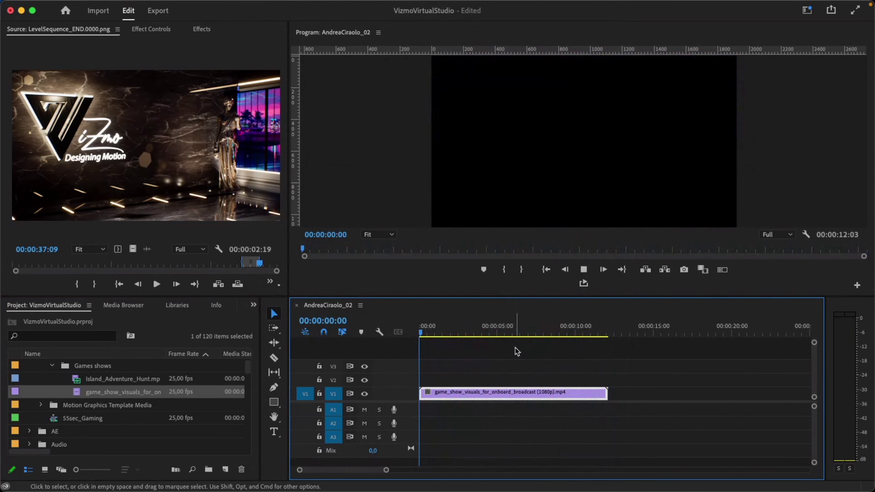
pyautogui.press('space')
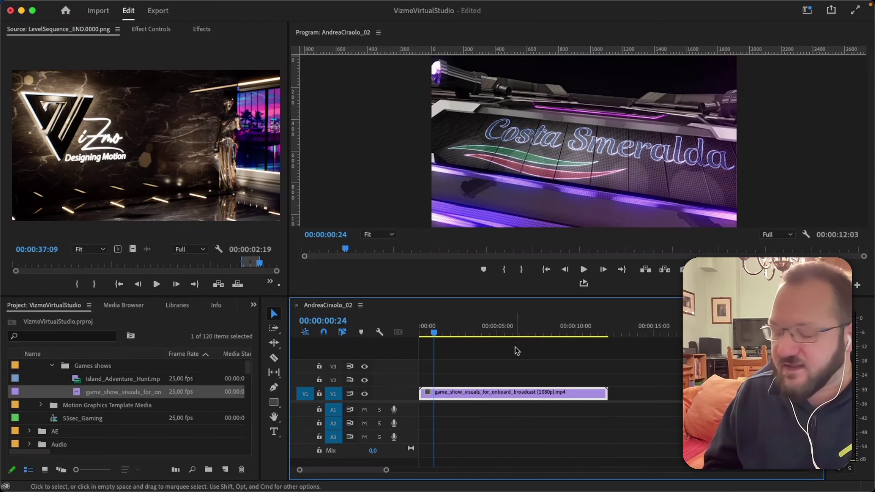
pyautogui.press('Right')
pyautogui.press('Right')
pyautogui.press('Right')
pyautogui.press('Right')
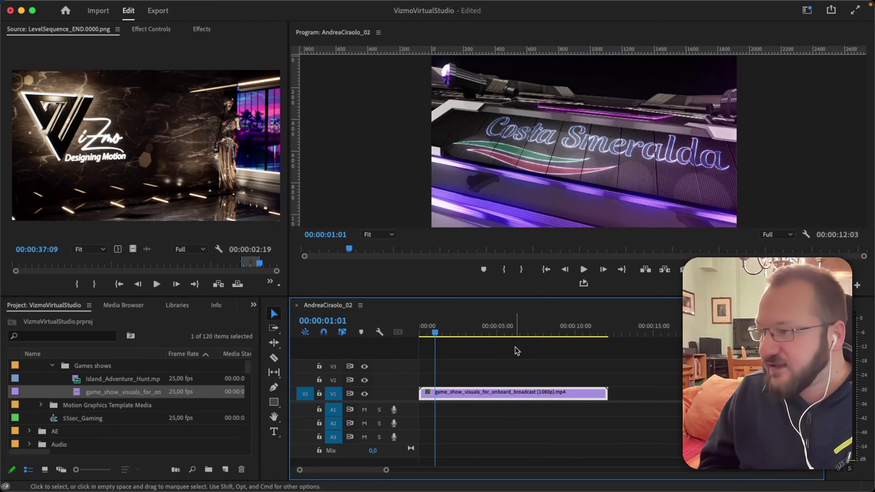
pyautogui.press('Right')
pyautogui.press('Right')
pyautogui.press('Right')
pyautogui.press('Right')
pyautogui.press('Right')
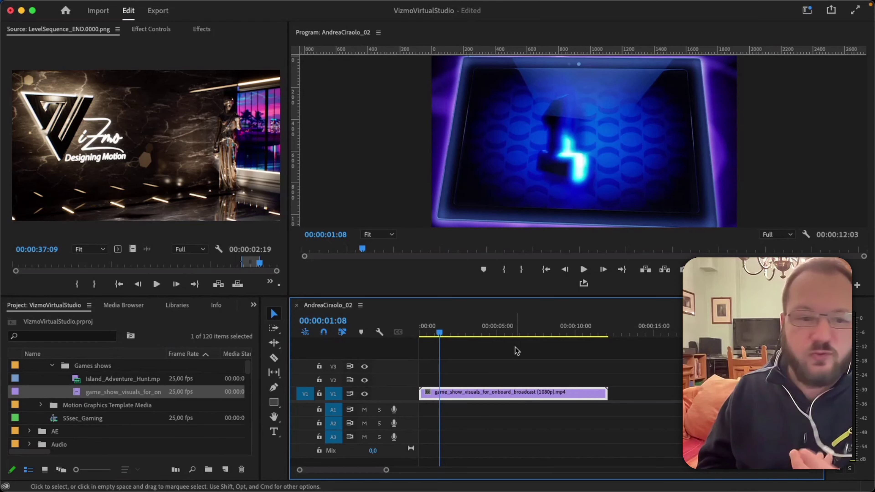
pyautogui.press('shift')
pyautogui.hotkey('shift', 'Right')
pyautogui.hotkey('shift', 'Right')
pyautogui.hotkey('shift', 'Right')
pyautogui.hotkey('shift', 'Right')
pyautogui.hotkey('shift', 'Right')
pyautogui.hotkey('shift', 'Right')
pyautogui.hotkey('shift', 'Right')
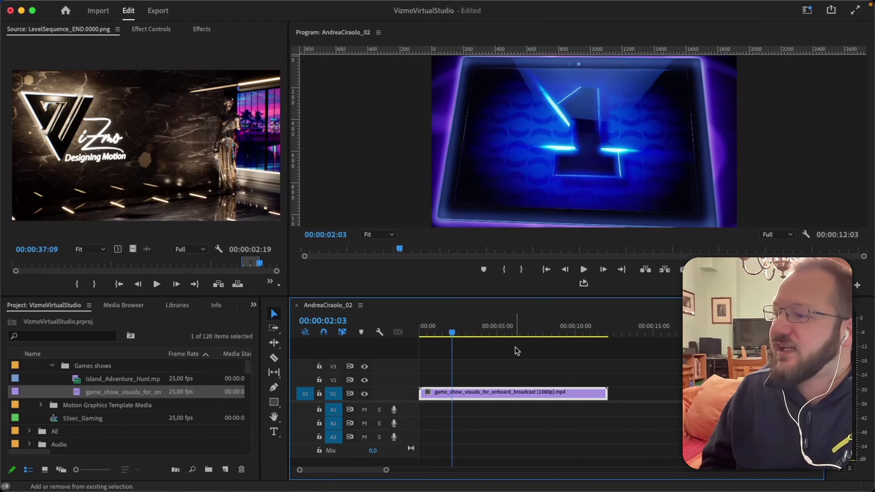
pyautogui.hotkey('shift', 'Right')
pyautogui.hotkey('shift', 'Right')
pyautogui.hotkey('shift', 'Right')
pyautogui.hotkey('shift', 'Right')
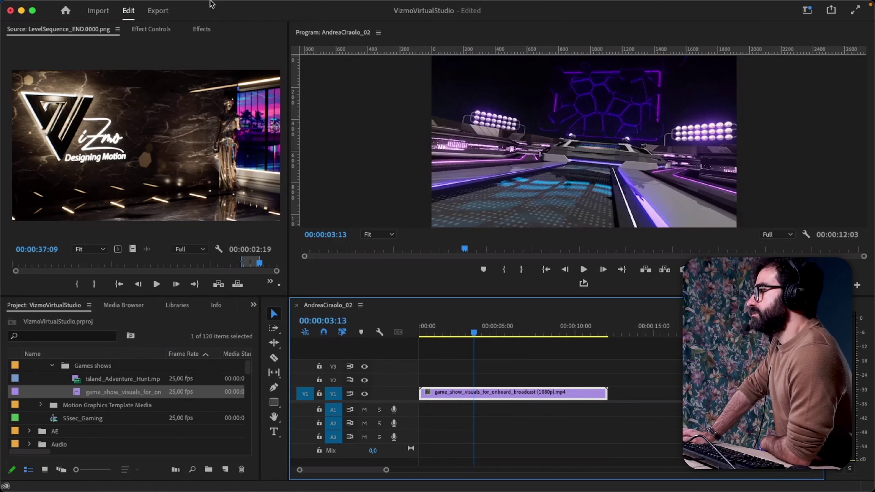
pyautogui.moveTo(211, 3)
pyautogui.click(54, 6)
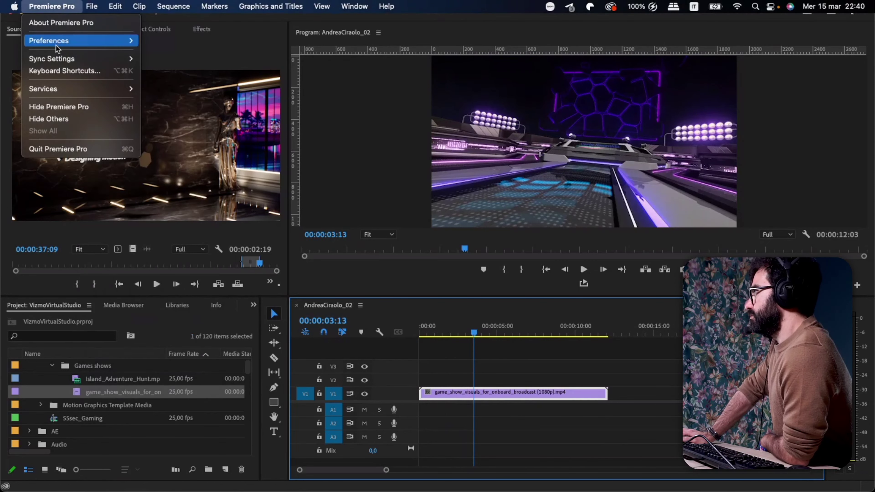
pyautogui.moveTo(74, 47)
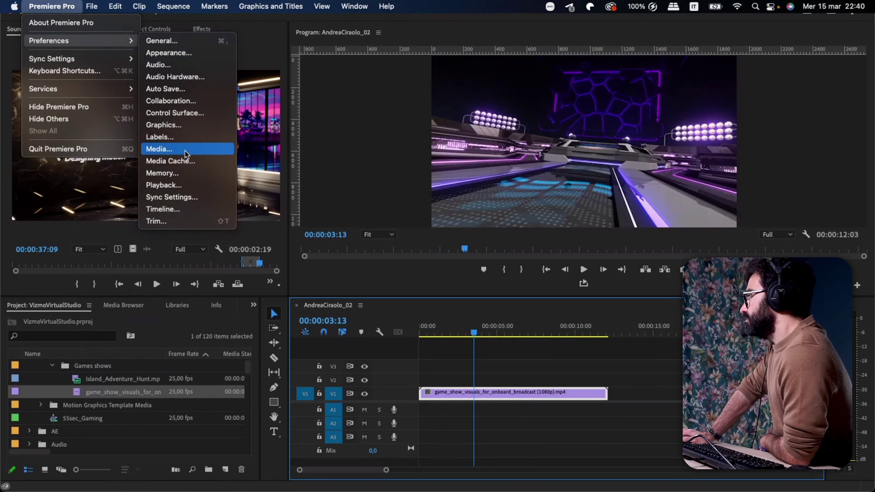
pyautogui.click(533, 345)
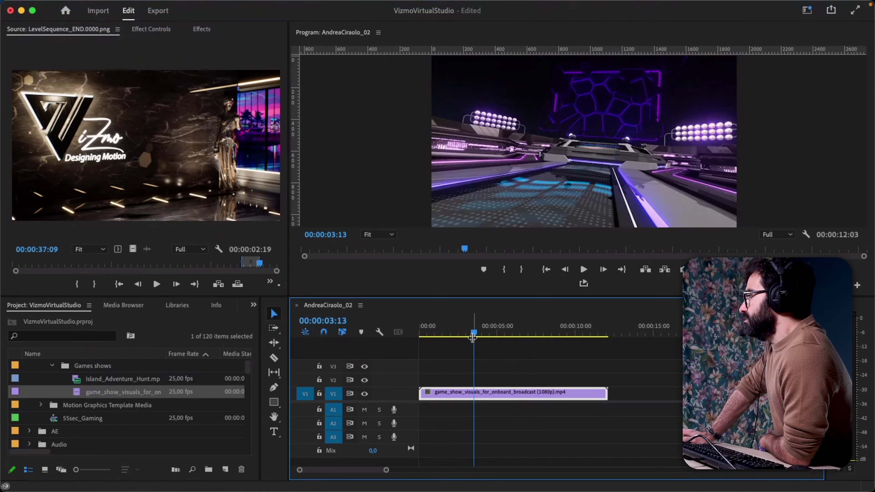
pyautogui.moveTo(472, 337); pyautogui.dragTo(473, 338)
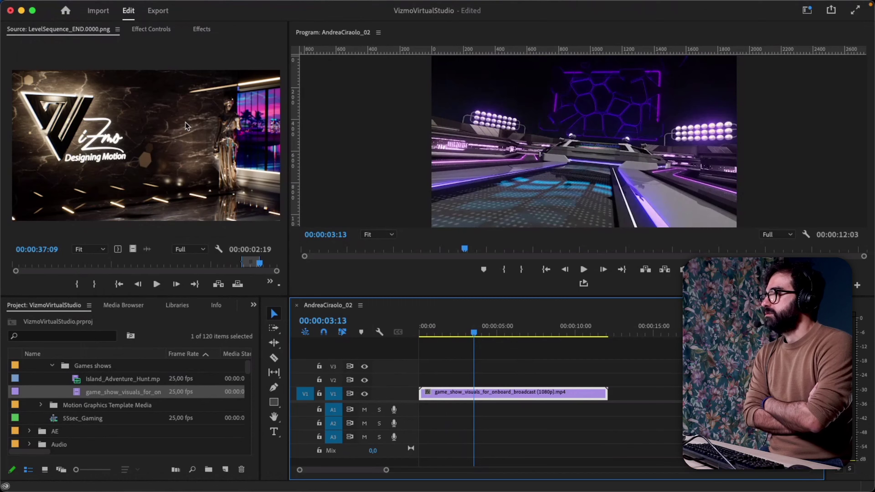
# Cut the game_show_visuals clip on V1 at 00:00:02:06.
pyautogui.press('j')
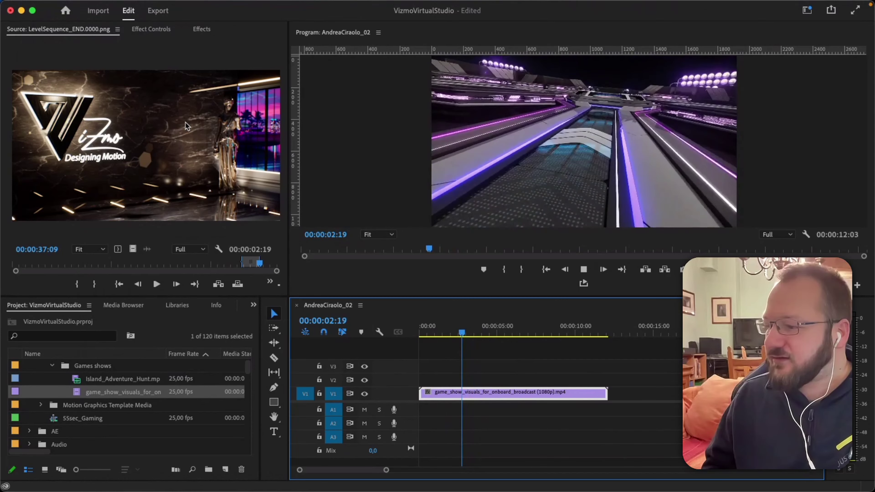
pyautogui.press('k')
pyautogui.press('super+k')
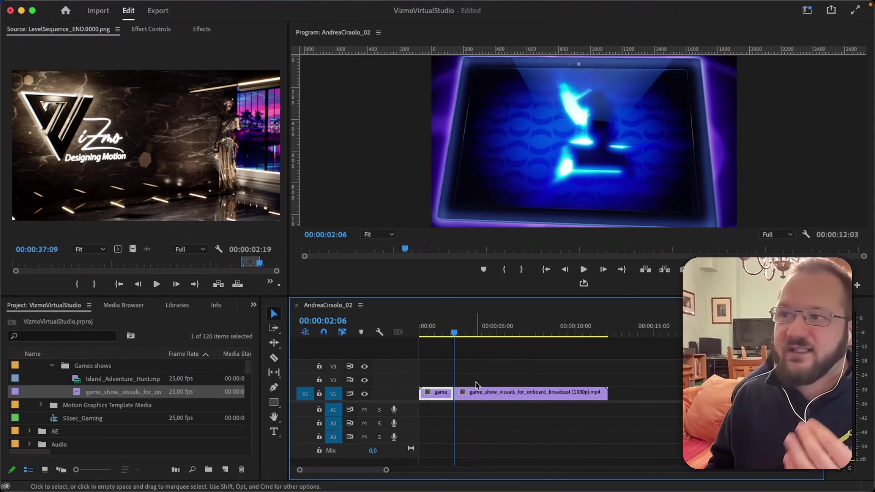
# Show the Premiere Pro application menu to reach Preferences.
pyautogui.moveTo(123, 4)
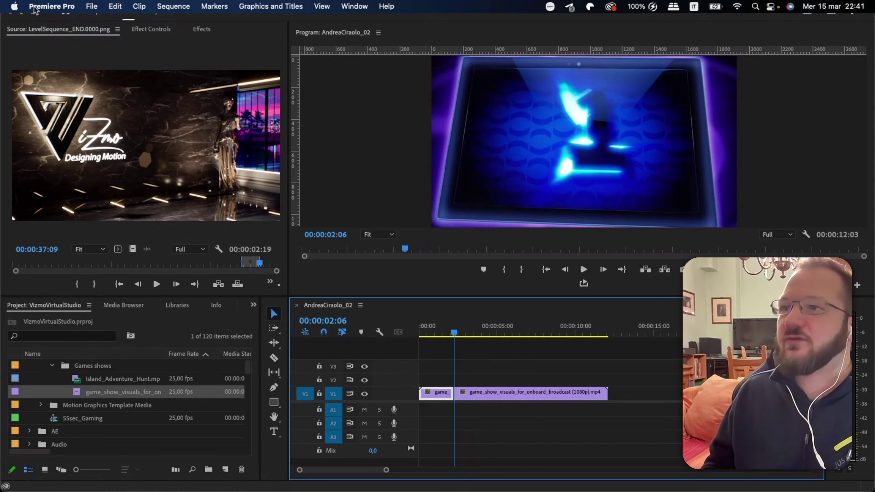
pyautogui.click(48, 6)
pyautogui.moveTo(92, 42)
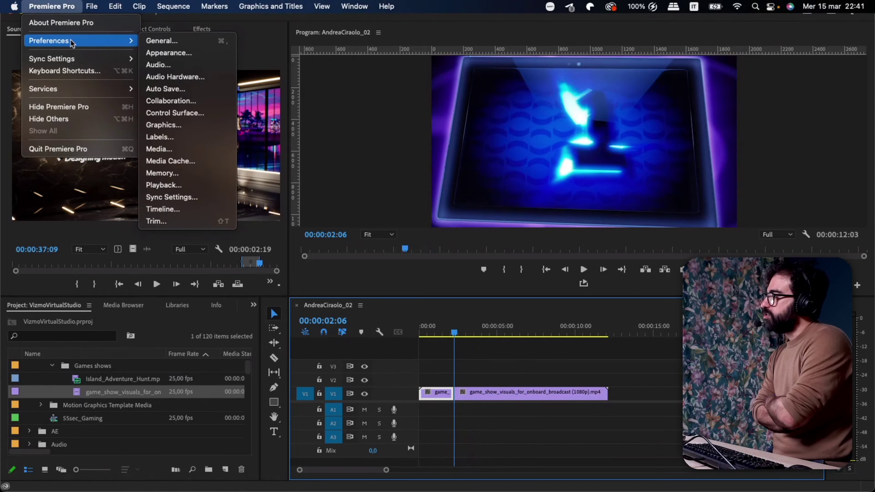
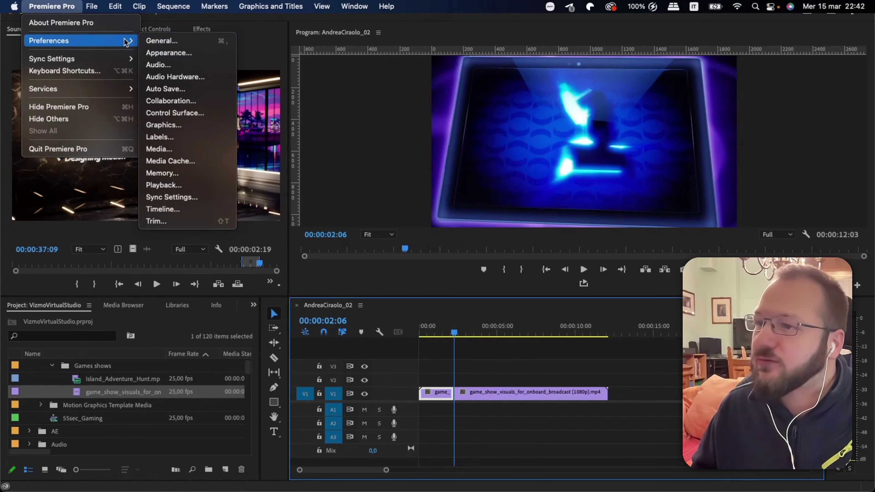
# Open Keyboard Shortcuts from the Premiere Pro menu.
pyautogui.moveTo(85, 5)
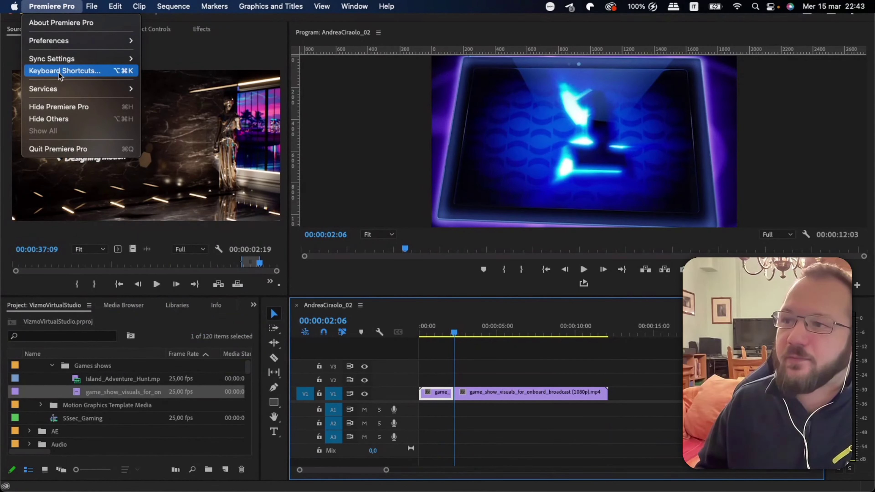
pyautogui.click(62, 72)
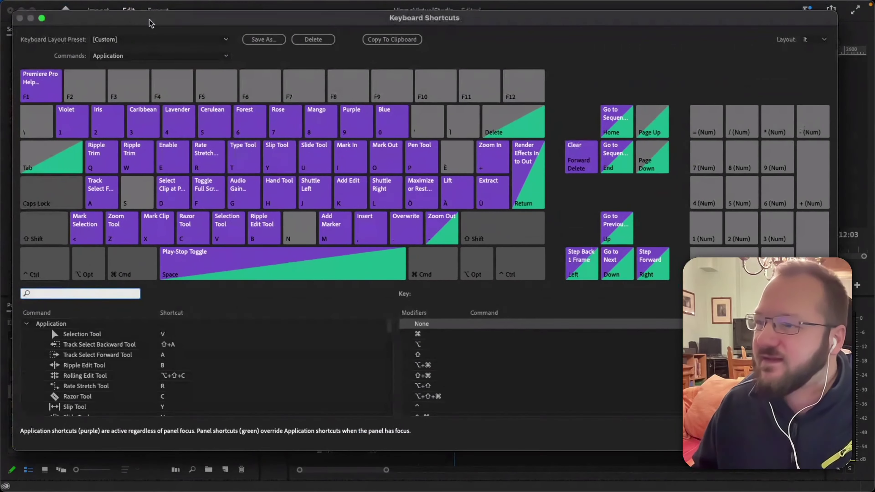
pyautogui.moveTo(149, 23); pyautogui.dragTo(147, 25)
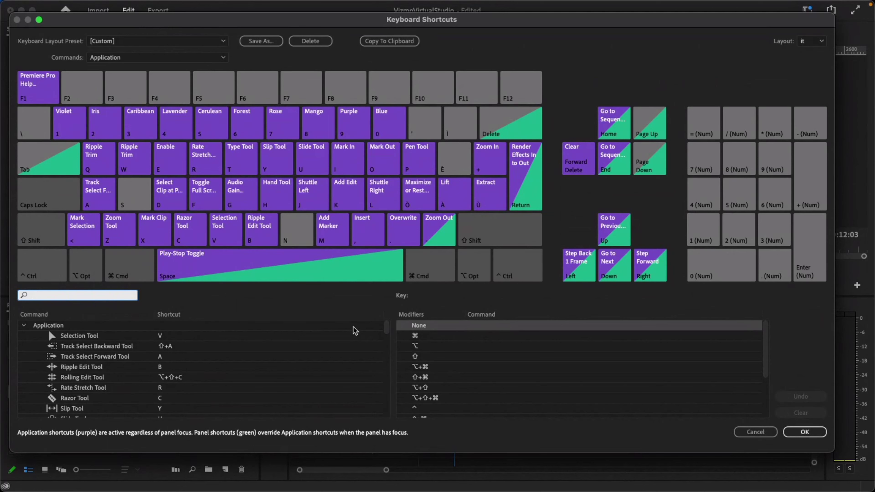
pyautogui.scroll(-3, 194, 360)
pyautogui.scroll(3, 196, 361)
# Filter the shortcut list by 'add' and clear the Add Edit command's existing shortcuts.
pyautogui.write('add')
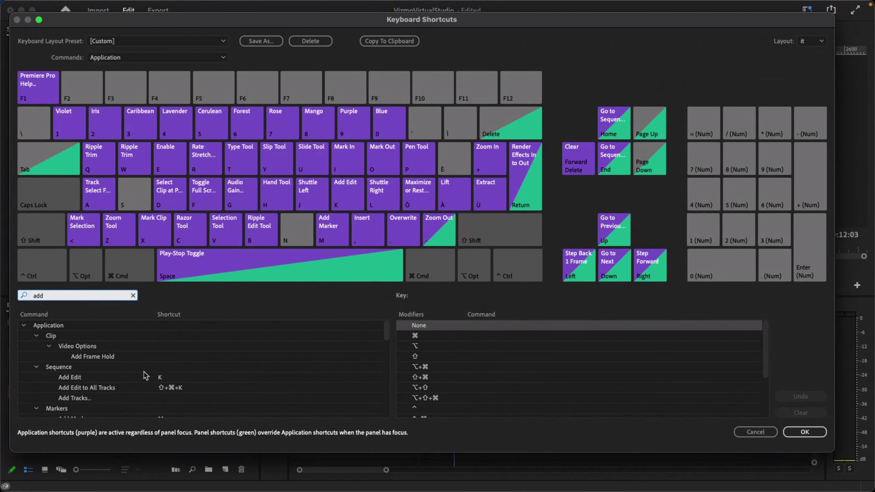
pyautogui.click(160, 378)
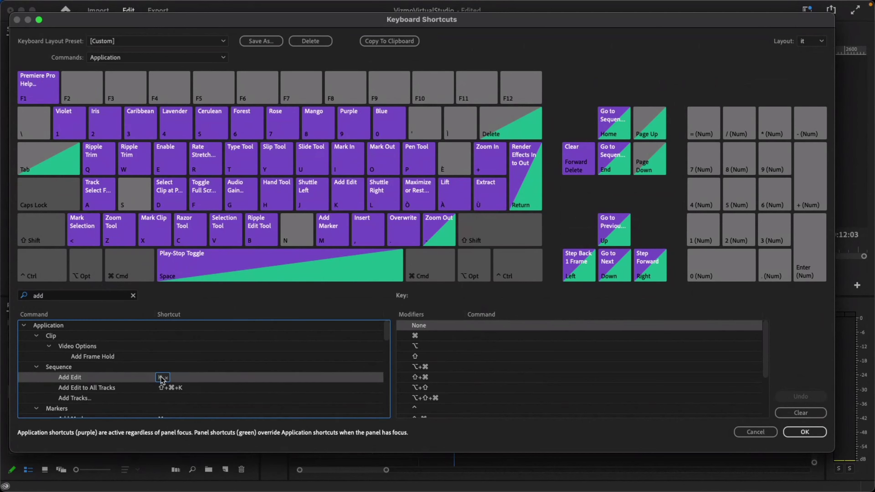
pyautogui.click(161, 379)
pyautogui.press('BackSpace')
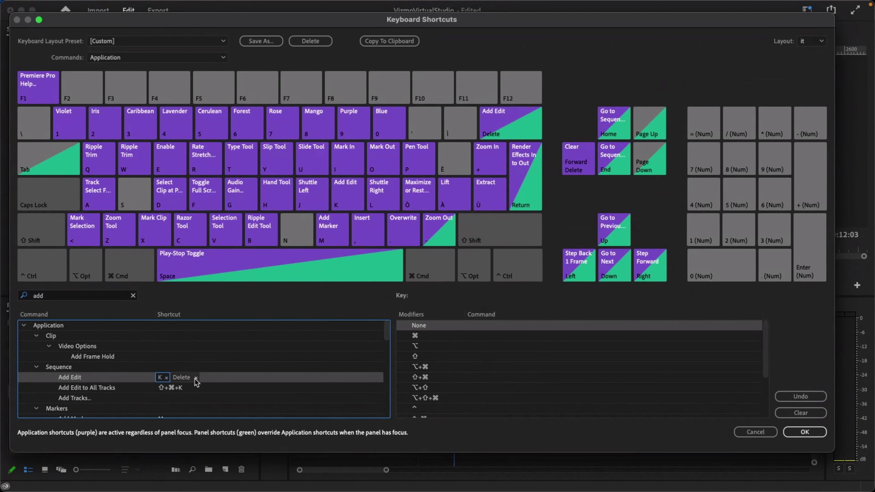
pyautogui.click(196, 378)
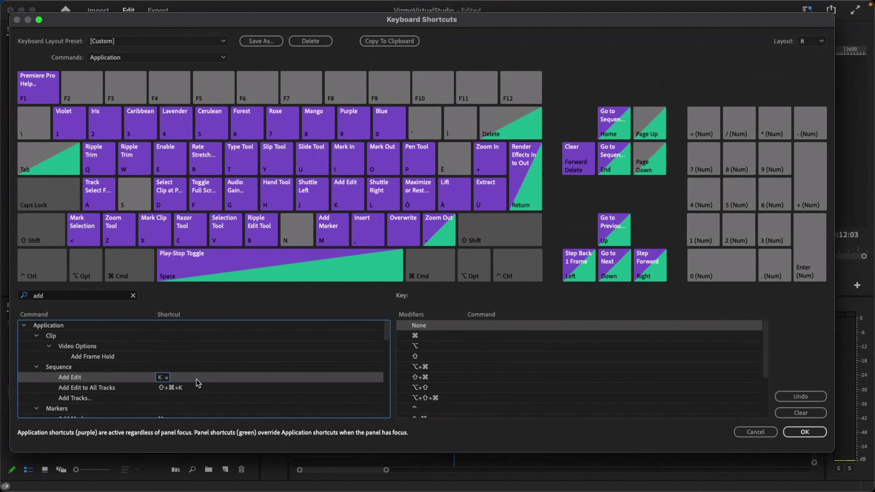
pyautogui.click(167, 378)
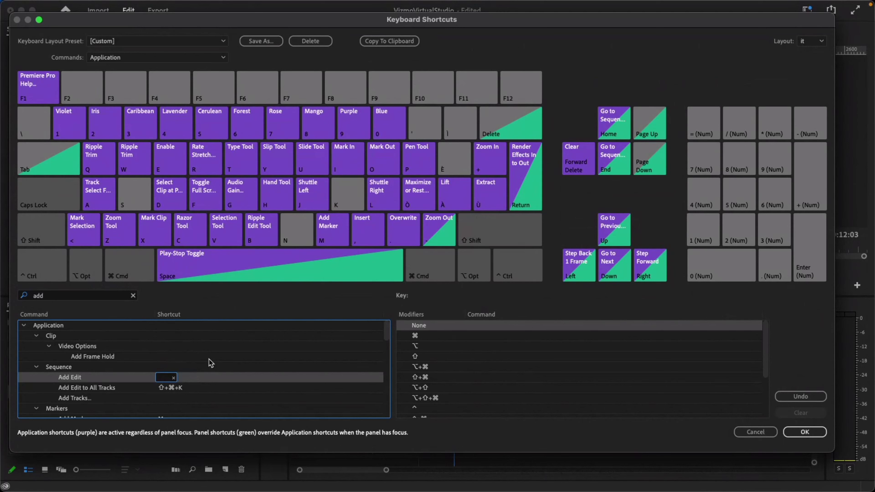
# Try O for Add Edit, then restore K after the Mark Out clash, selecting Add Edit to All Tracks.
pyautogui.press('o')
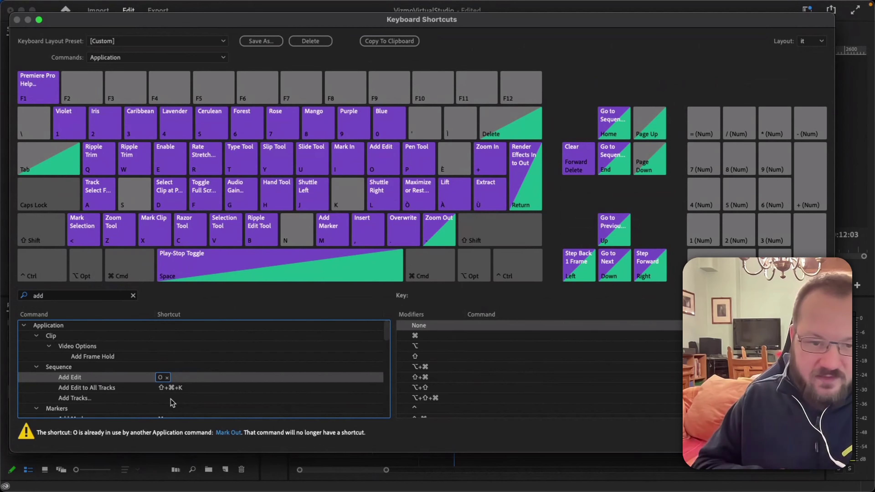
pyautogui.click(167, 378)
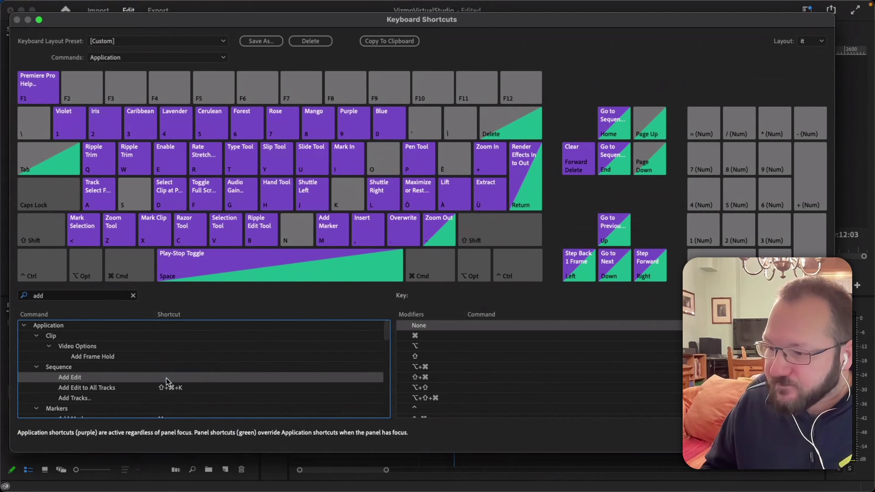
pyautogui.press('k')
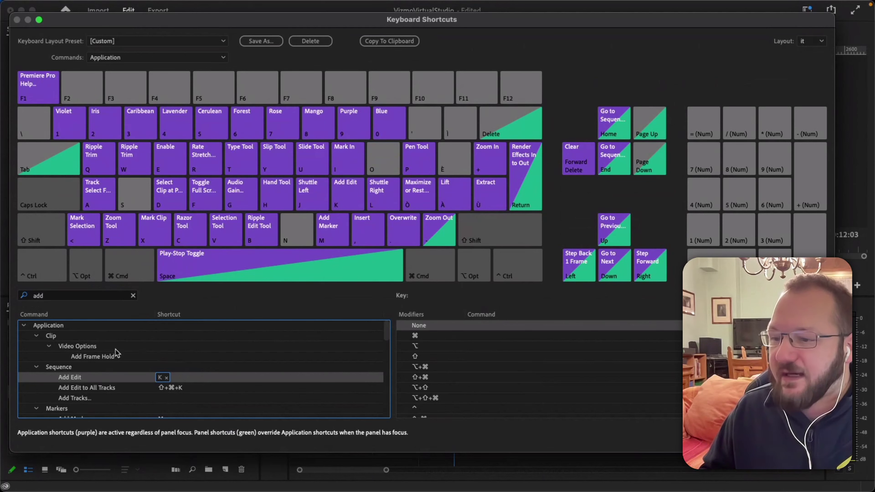
pyautogui.click(78, 389)
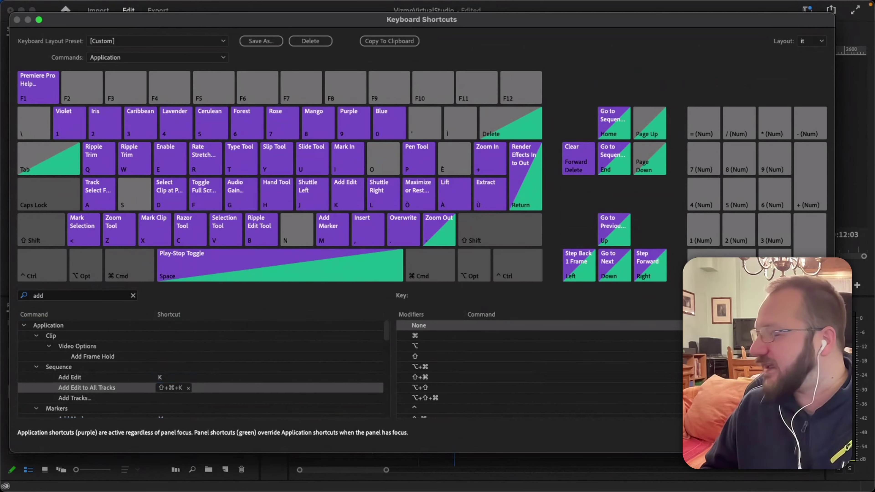
pyautogui.click(803, 442)
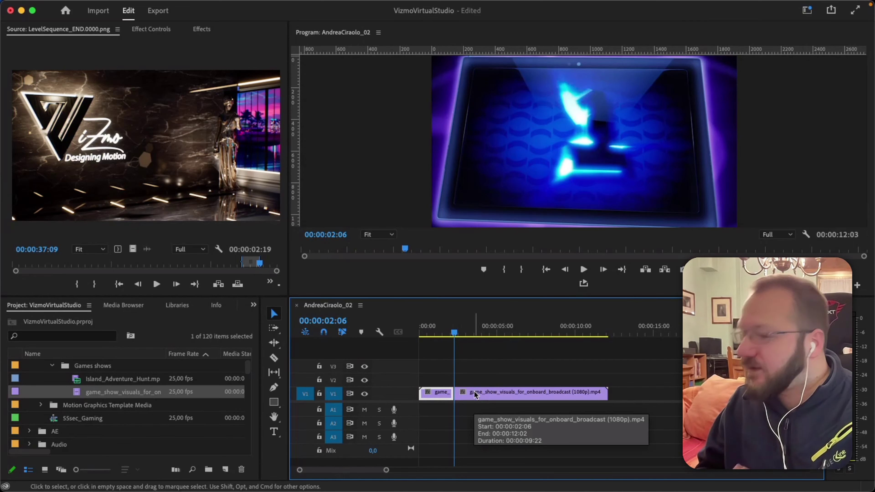
# Lift the game-show clip to V2, split it at the MEGA GAME title, and stack the pieces on V3 and V4.
pyautogui.moveTo(475, 394); pyautogui.dragTo(484, 382)
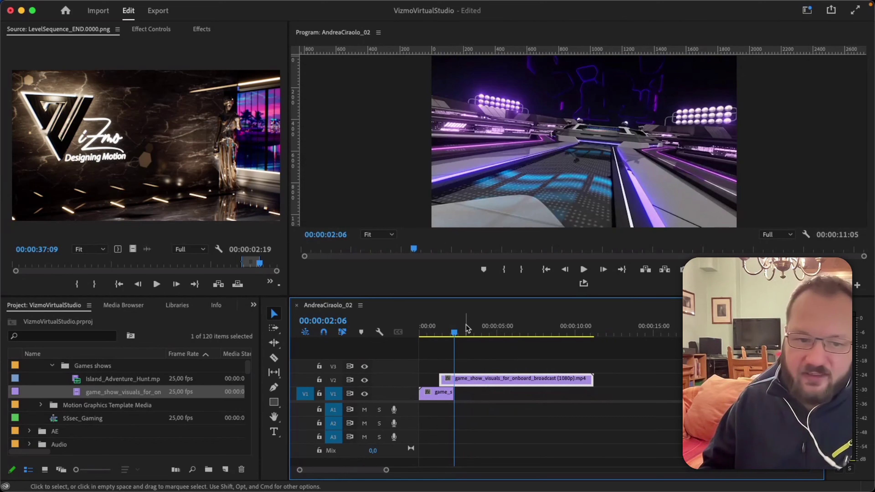
pyautogui.moveTo(467, 327); pyautogui.dragTo(498, 331)
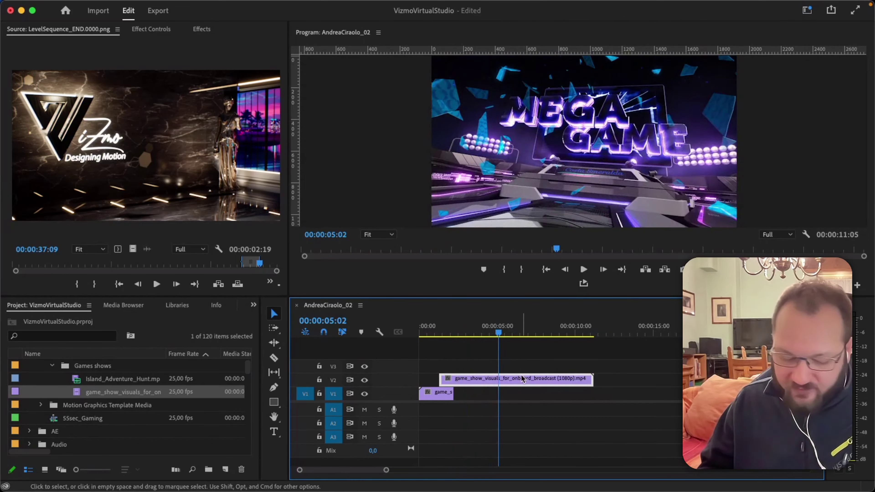
pyautogui.press('super+k')
pyautogui.moveTo(533, 381); pyautogui.dragTo(483, 365)
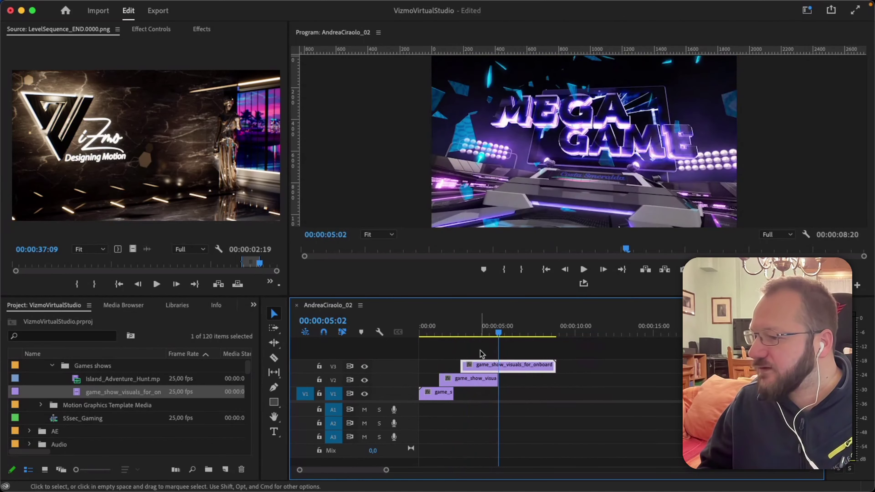
pyautogui.press('super+k')
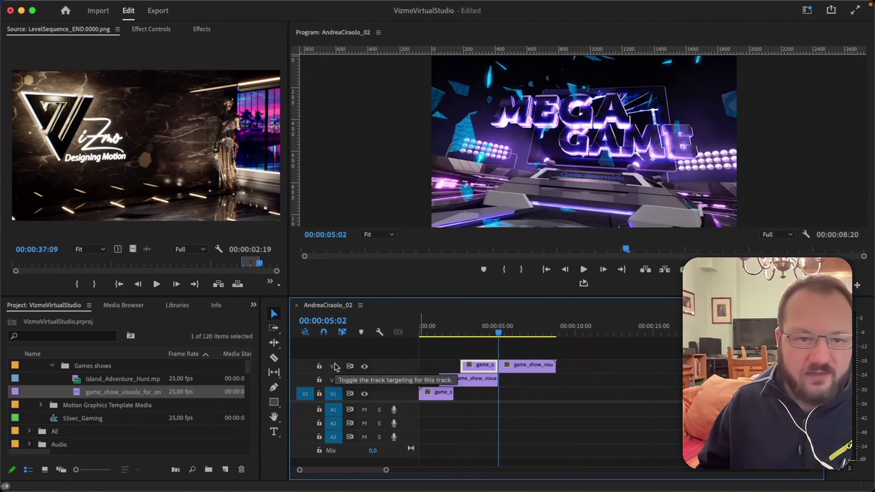
pyautogui.moveTo(541, 366); pyautogui.dragTo(542, 357)
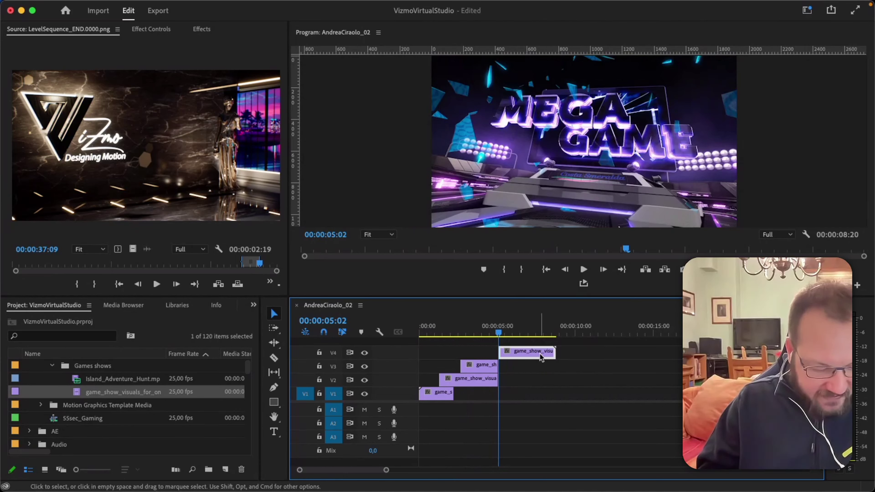
# Shift the clip pieces up and down between video tracks V1–V4 with Alt+Up/Down.
pyautogui.moveTo(541, 357); pyautogui.dragTo(541, 357)
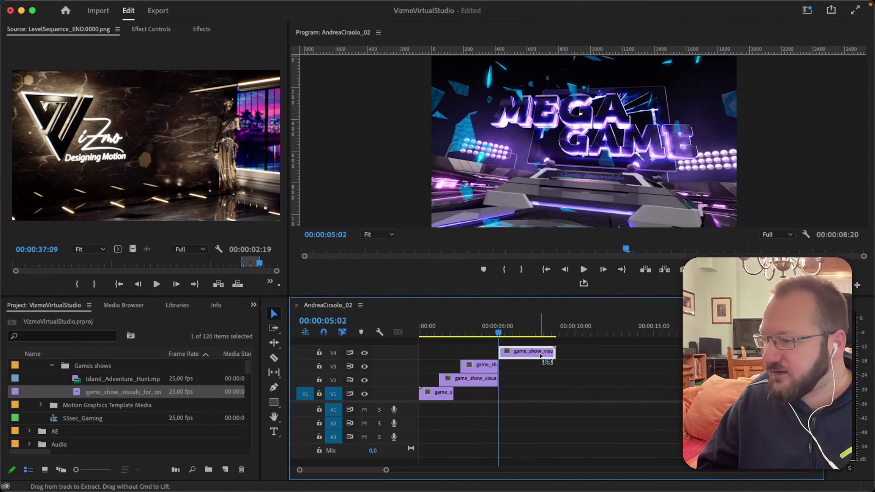
pyautogui.moveTo(540, 356); pyautogui.dragTo(540, 366)
pyautogui.hotkey('alt', 'Up')
pyautogui.hotkey('alt', 'Down')
pyautogui.hotkey('alt', 'Down')
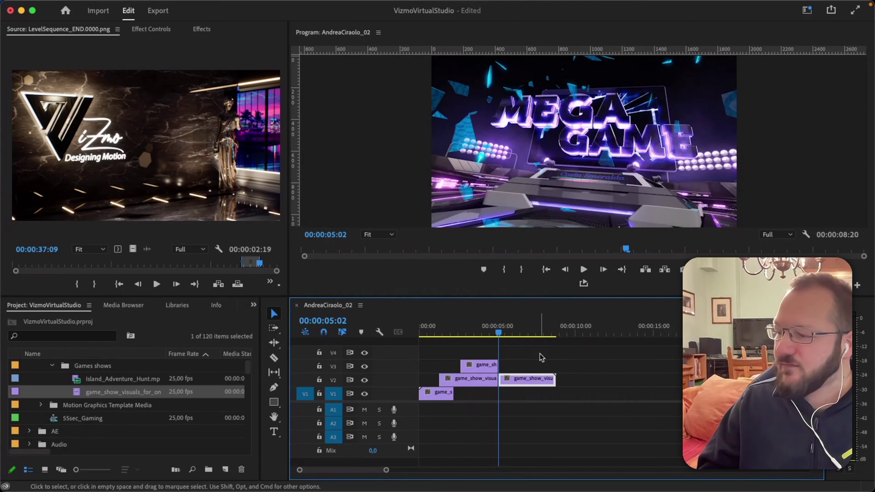
pyautogui.hotkey('alt', 'Up')
pyautogui.hotkey('alt', 'Up')
pyautogui.hotkey('alt', 'Up')
pyautogui.hotkey('alt', 'Down')
pyautogui.hotkey('alt', 'Down')
pyautogui.hotkey('alt', 'Down')
pyautogui.hotkey('alt', 'Down')
pyautogui.hotkey('alt', 'Up')
pyautogui.hotkey('alt', 'Up')
pyautogui.hotkey('alt', 'Up')
pyautogui.hotkey('alt', 'Down')
pyautogui.hotkey('alt', 'Down')
pyautogui.hotkey('alt', 'Down')
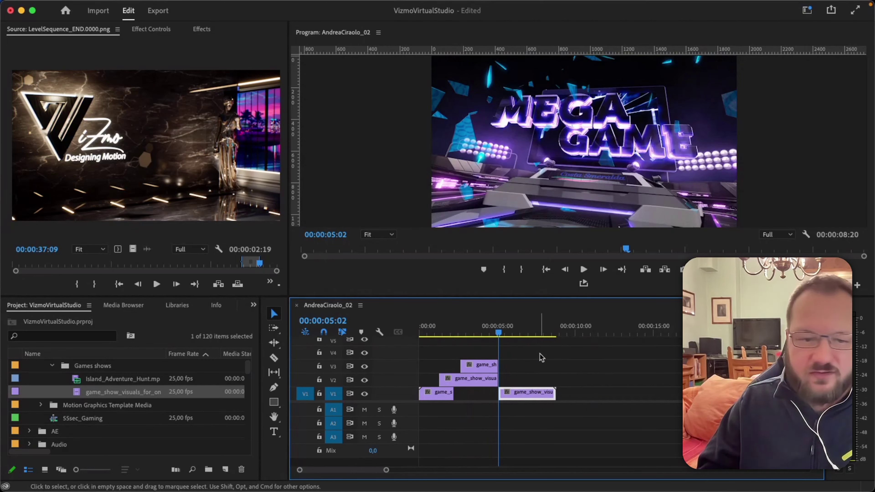
pyautogui.hotkey('alt', 'Up')
pyautogui.hotkey('alt', 'Up')
pyautogui.hotkey('alt', 'Down')
pyautogui.hotkey('alt', 'Up')
pyautogui.hotkey('alt', 'Up')
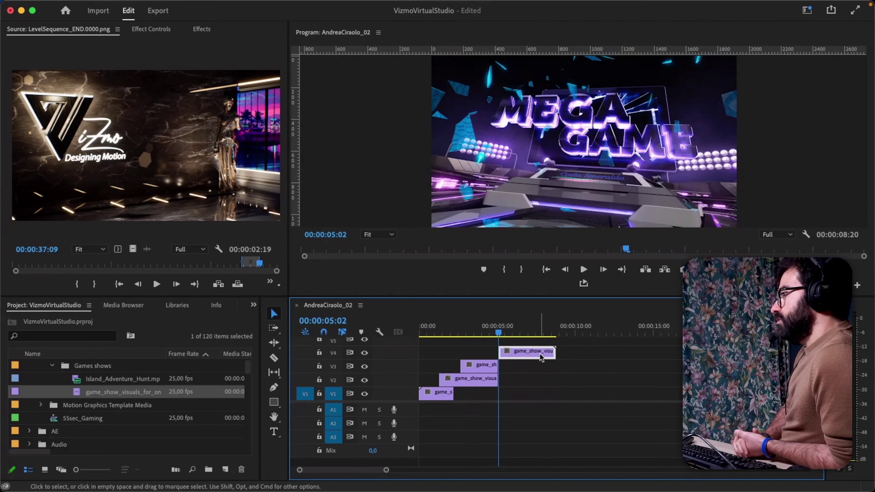
# Delete the clip pieces on V4, V3 and V2, leaving only the short clip on V1.
pyautogui.press('Delete')
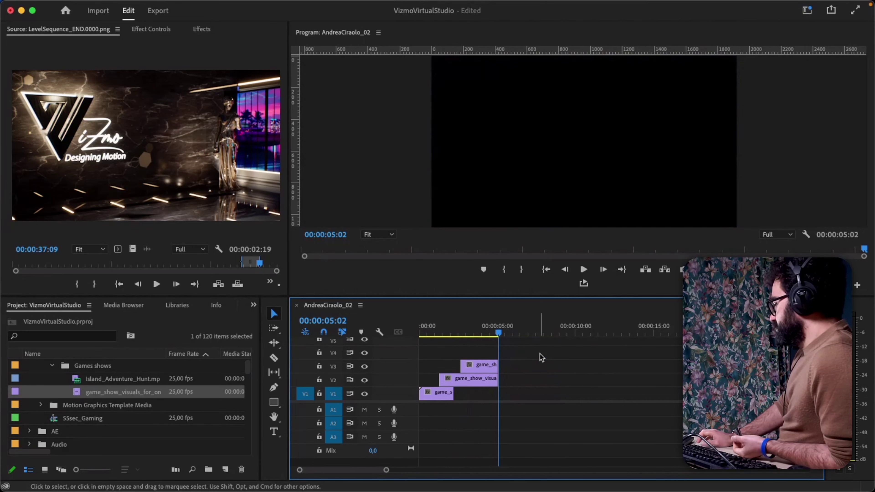
pyautogui.click(483, 366)
pyautogui.press('Delete')
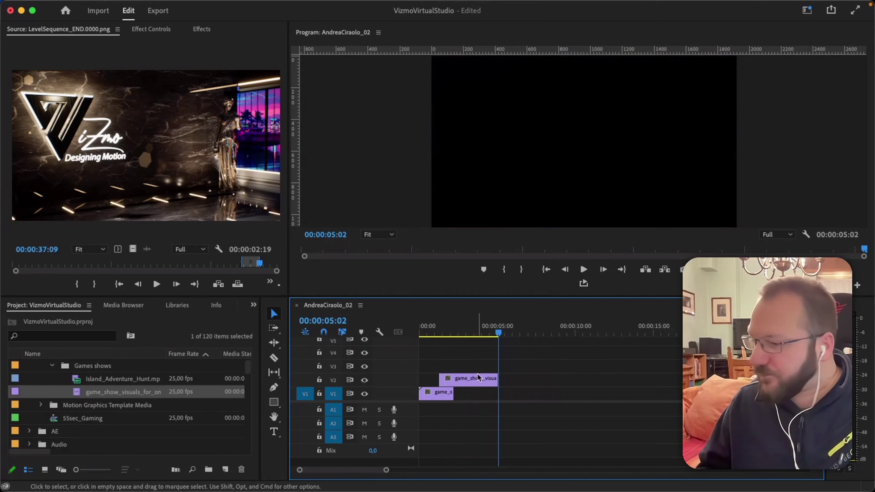
pyautogui.press('space')
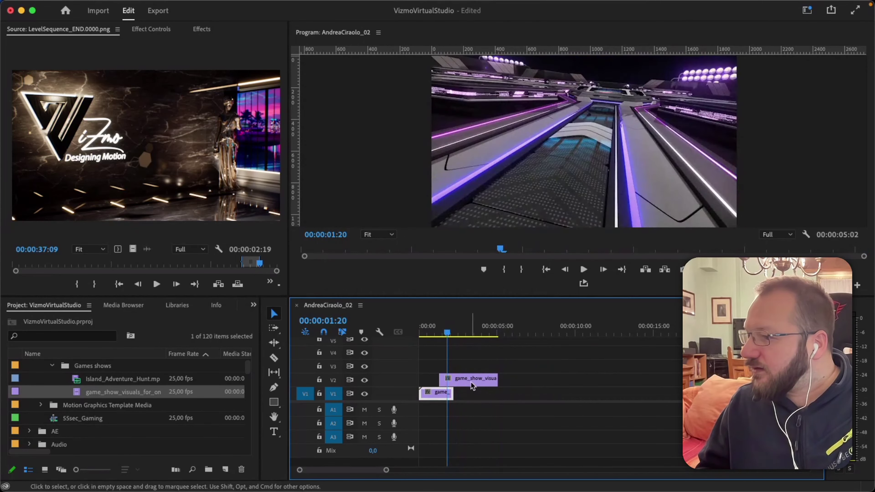
pyautogui.click(473, 386)
pyautogui.press('Delete')
# Copy the short opening clip to two later positions along V1.
pyautogui.click(443, 396)
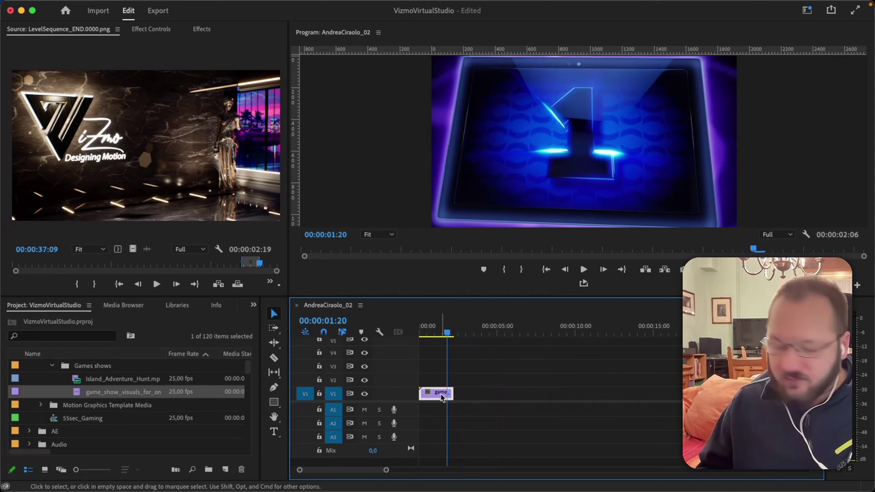
pyautogui.moveTo(443, 398); pyautogui.dragTo(465, 402)
pyautogui.moveTo(478, 400); pyautogui.dragTo(557, 396)
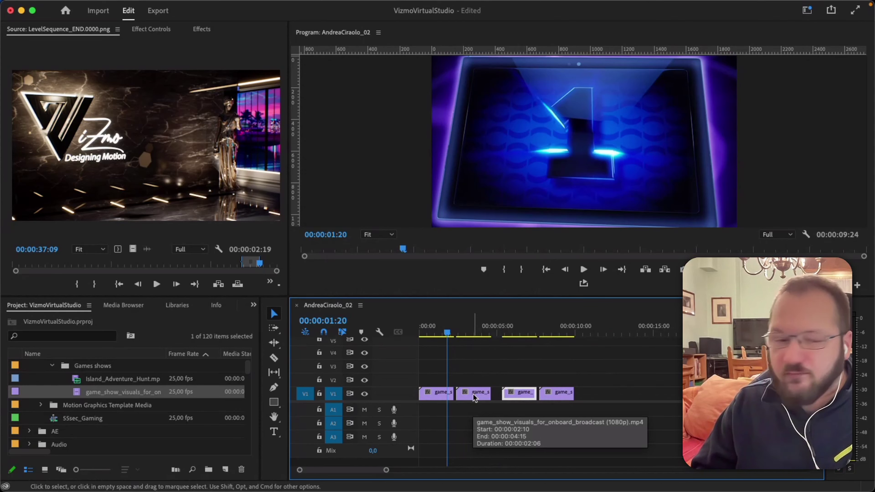
pyautogui.press('Down')
pyautogui.press('Down')
pyautogui.press('Down')
pyautogui.press('Up')
pyautogui.press('Down')
pyautogui.press('Up')
pyautogui.press('Up')
pyautogui.press('Up')
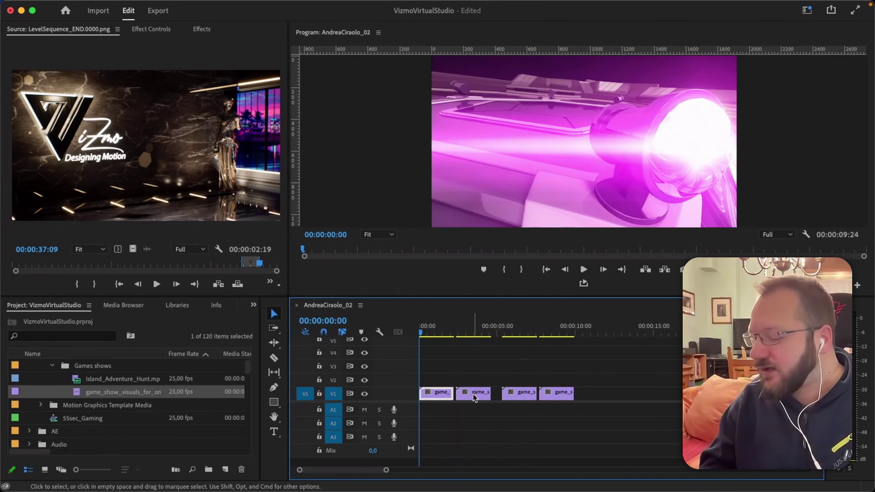
pyautogui.press('space')
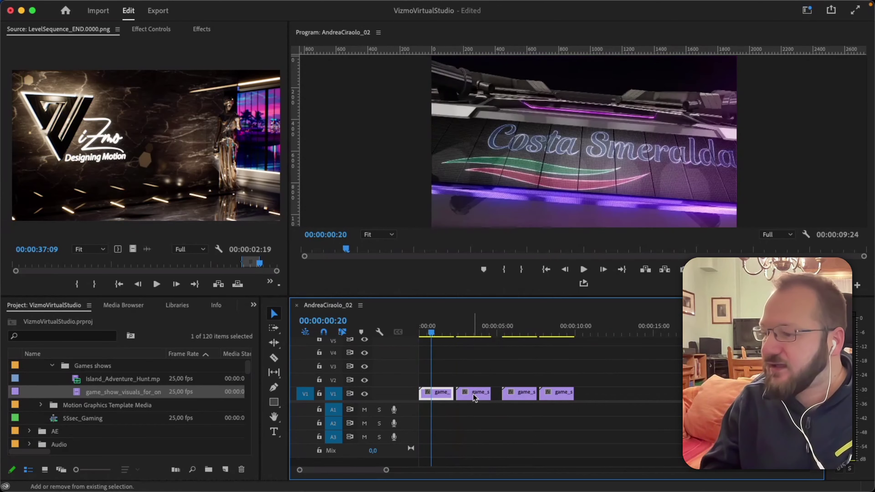
pyautogui.press('space')
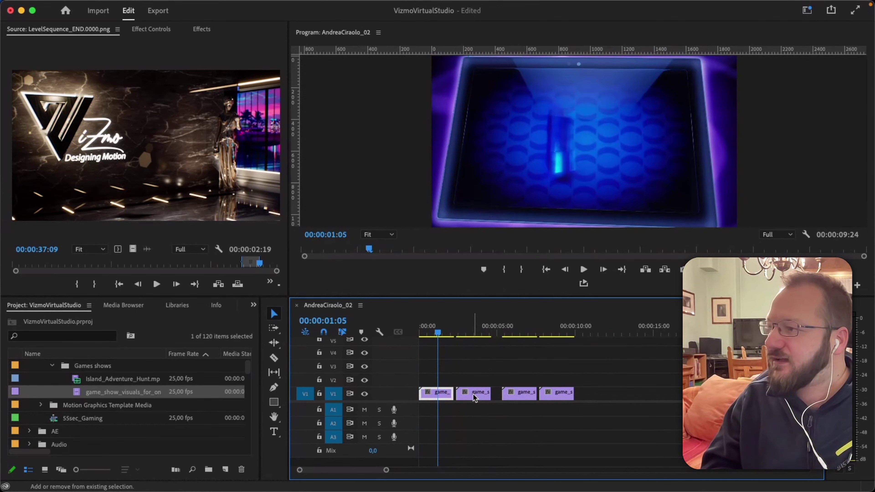
pyautogui.press('Right')
pyautogui.press('Right')
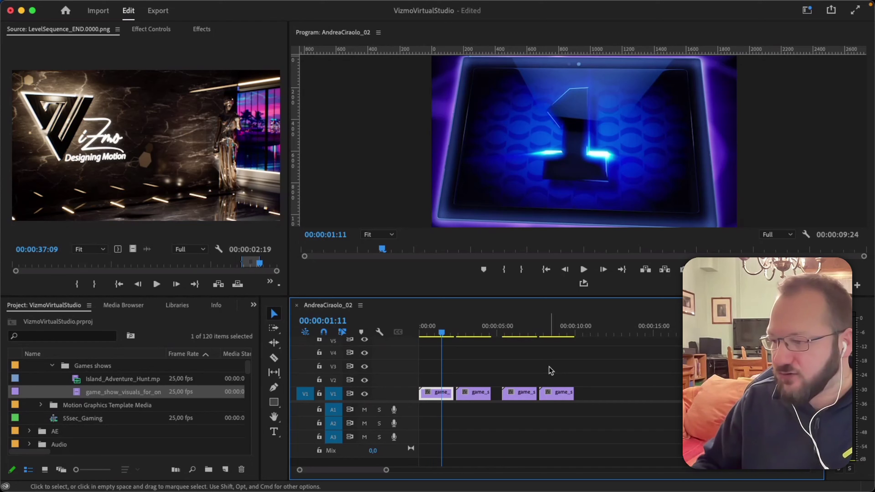
# Ripple-trim the first clip's end to 00:00:01:11 and close the gap before the second clip.
pyautogui.press('w')
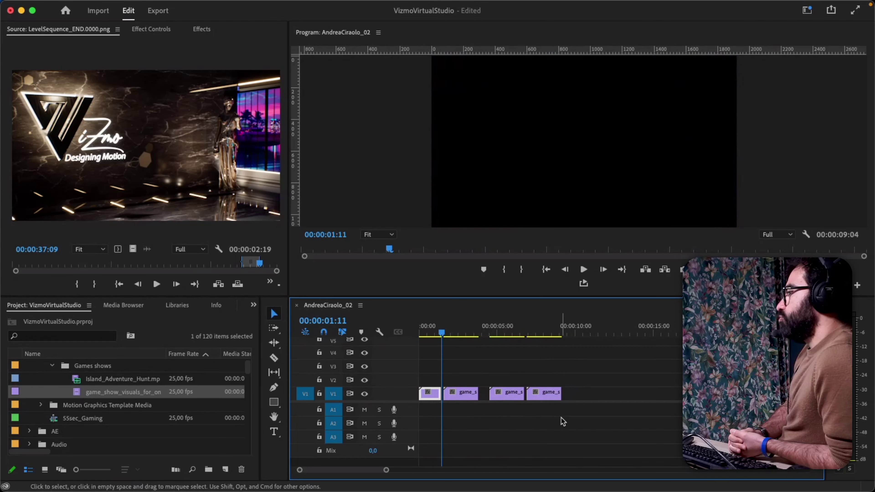
pyautogui.press('=')
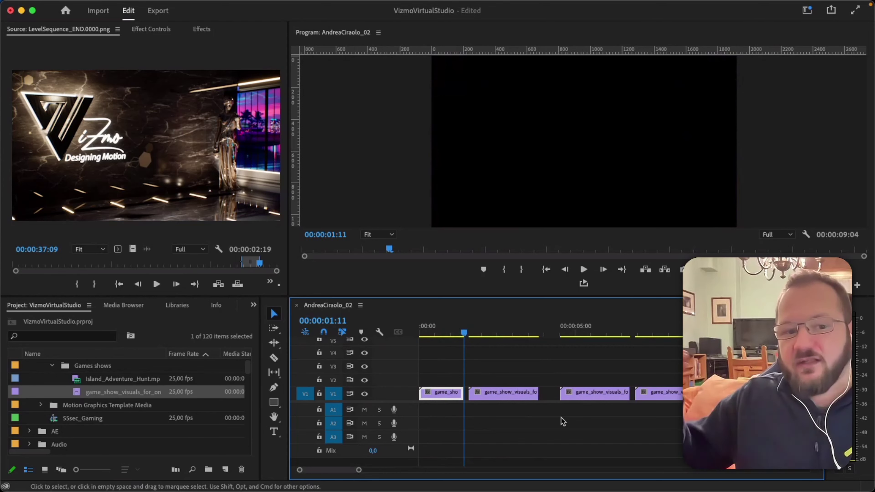
pyautogui.press('Delete')
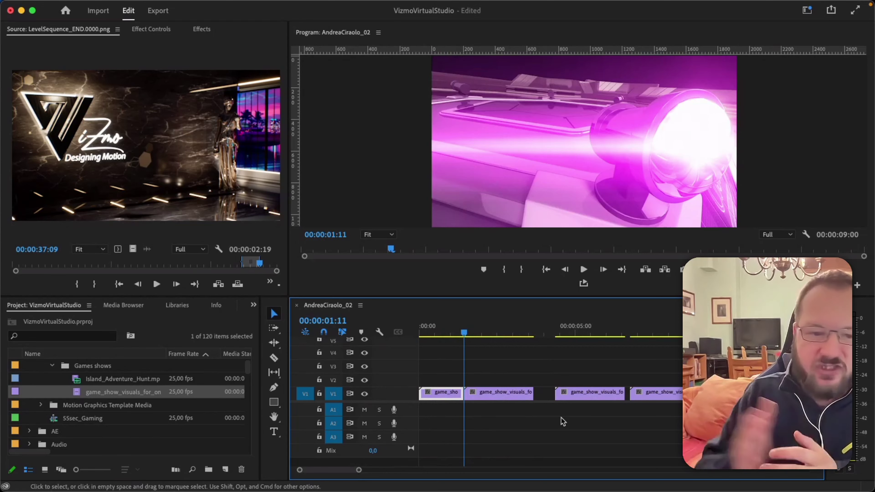
# Step through the edit points and close the remaining gaps from 00:00:03:17 onward.
pyautogui.press('Down')
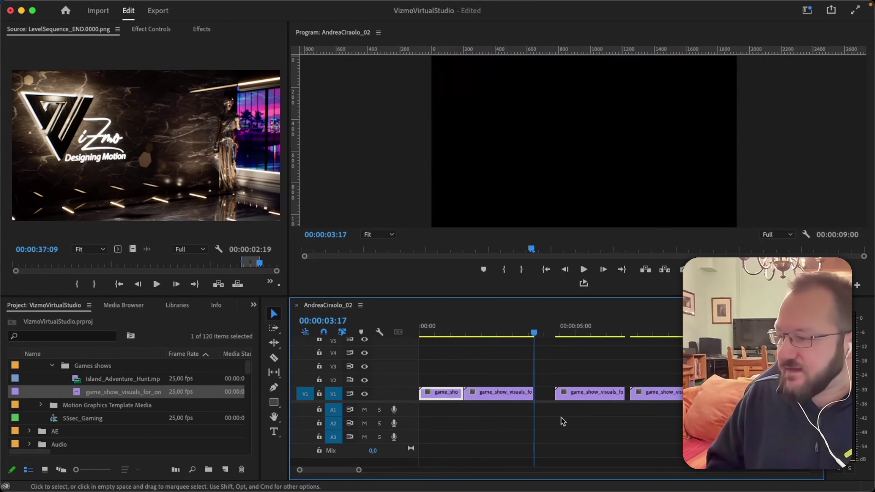
pyautogui.press('Up')
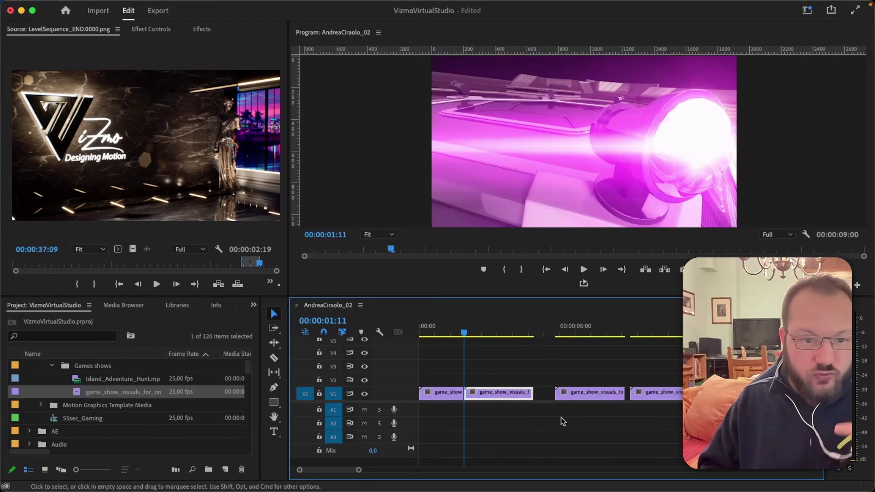
pyautogui.press('Down')
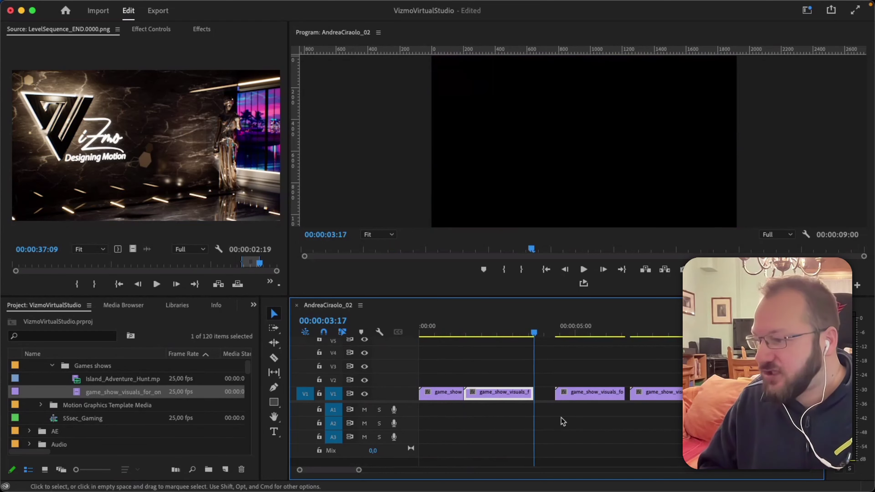
pyautogui.press('Down')
pyautogui.press('Down')
pyautogui.press('Down')
pyautogui.press('Down')
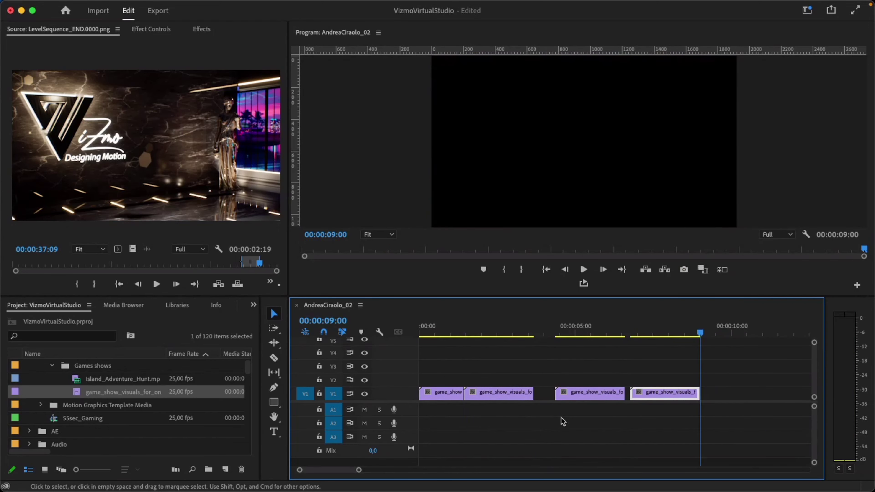
pyautogui.press('Up')
pyautogui.press('Up')
pyautogui.press('Up')
pyautogui.press('Up')
pyautogui.press('Up')
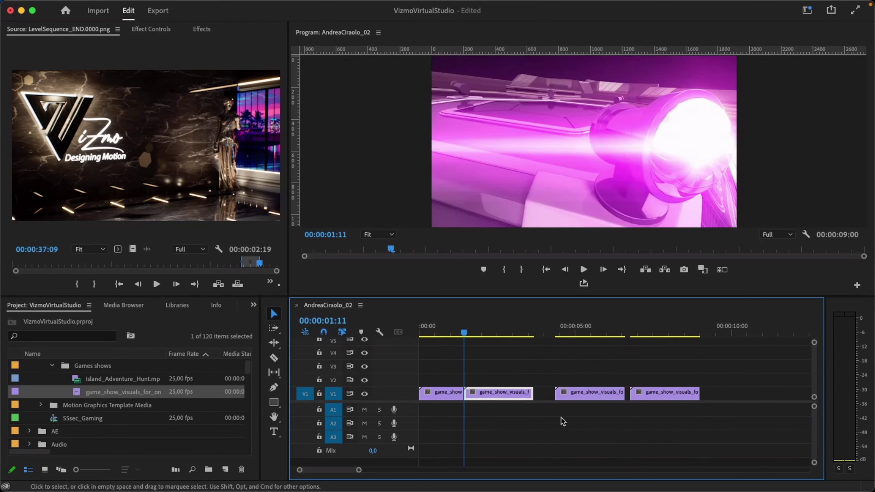
pyautogui.press('Down')
pyautogui.press('w')
pyautogui.press('Down')
pyautogui.press('w')
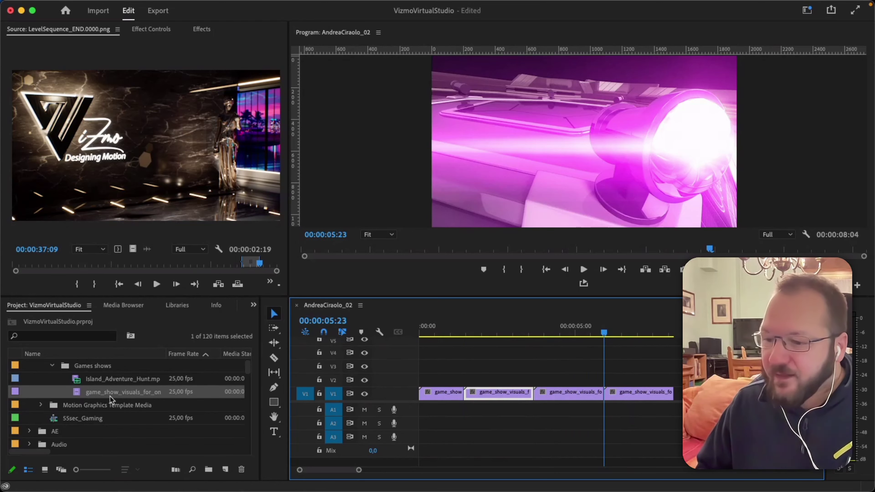
# Focus the Project panel's media list and open the Import dialog with Cmd+I.
pyautogui.scroll(-3, 103, 396)
pyautogui.scroll(-5, 101, 397)
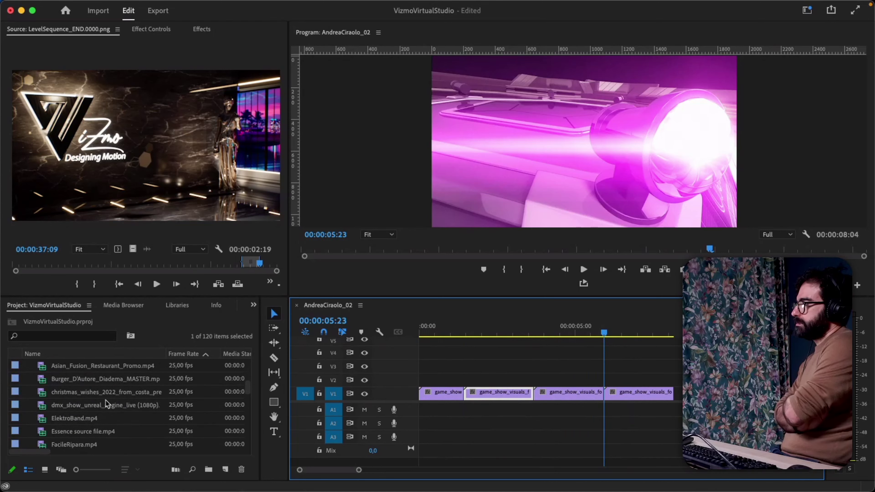
pyautogui.scroll(-10, 106, 401)
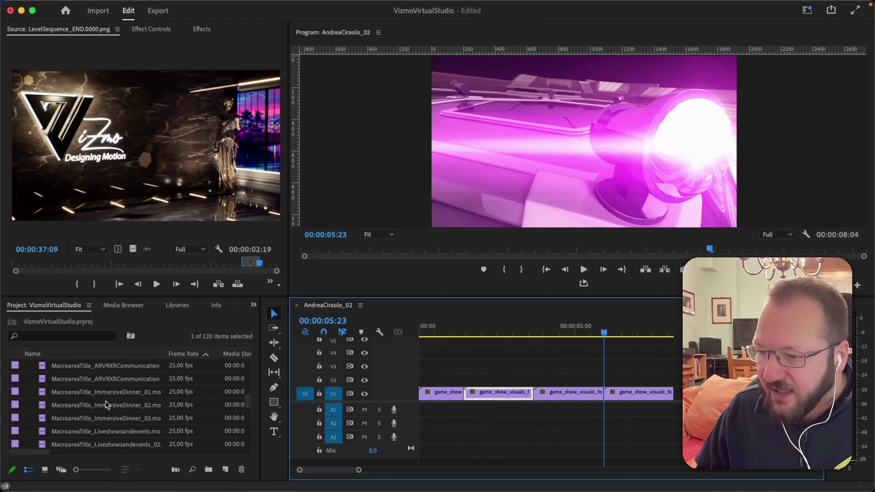
pyautogui.scroll(10, 105, 401)
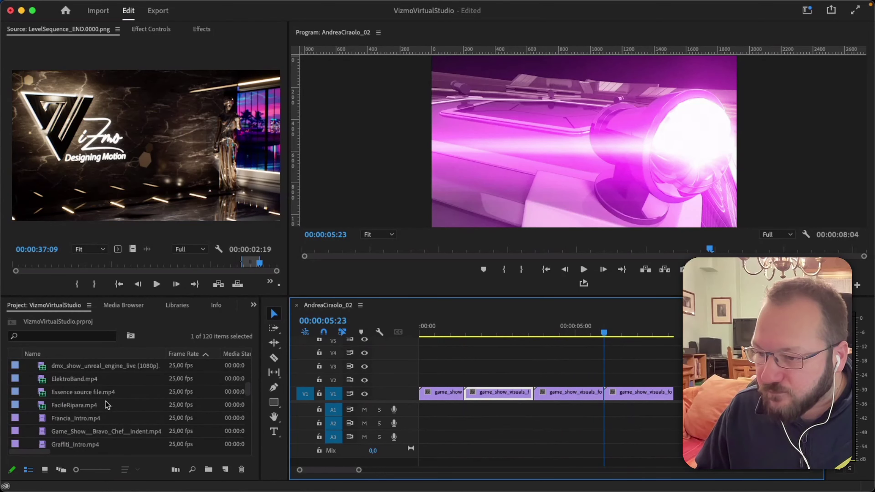
pyautogui.scroll(8, 105, 401)
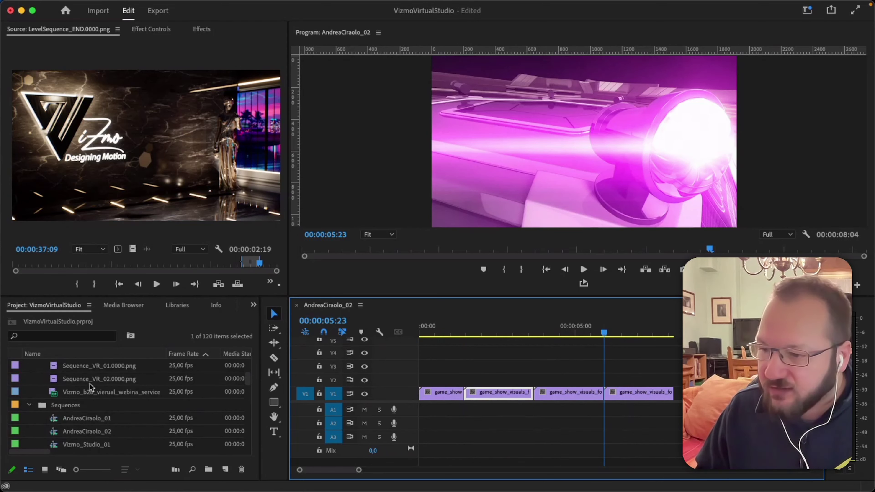
pyautogui.scroll(5, 90, 384)
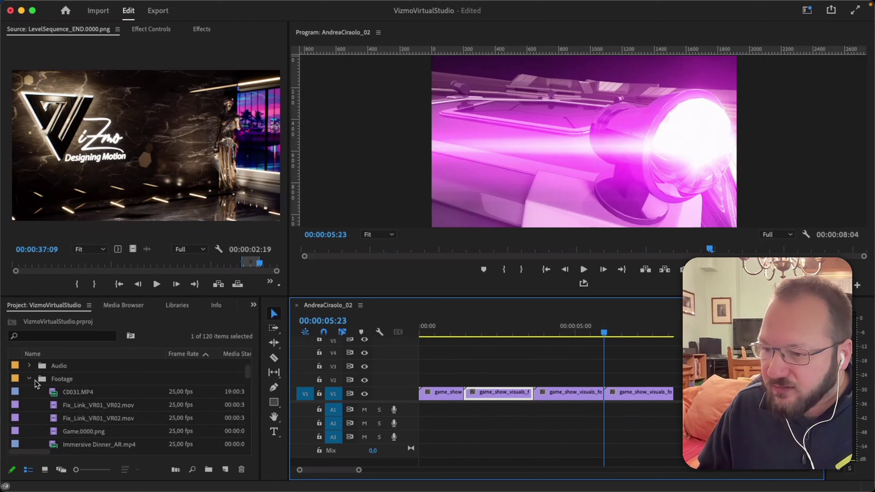
pyautogui.scroll(-2, 84, 409)
pyautogui.scroll(-1, 83, 409)
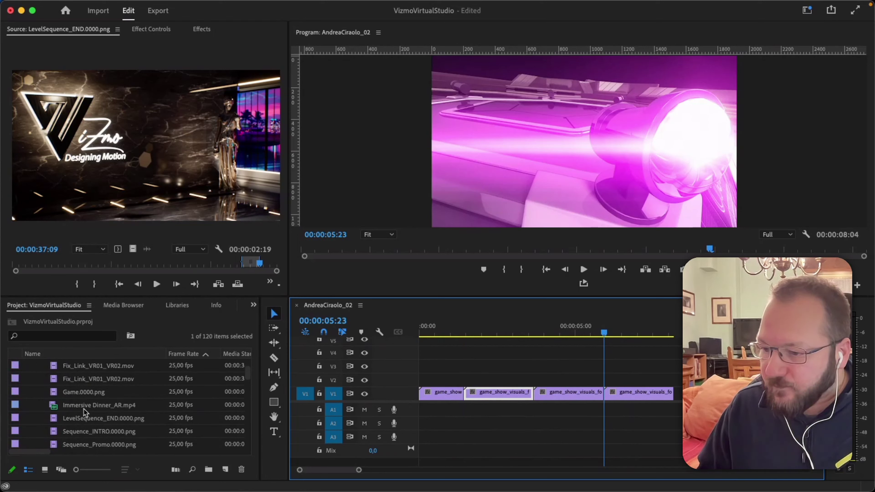
pyautogui.click(75, 433)
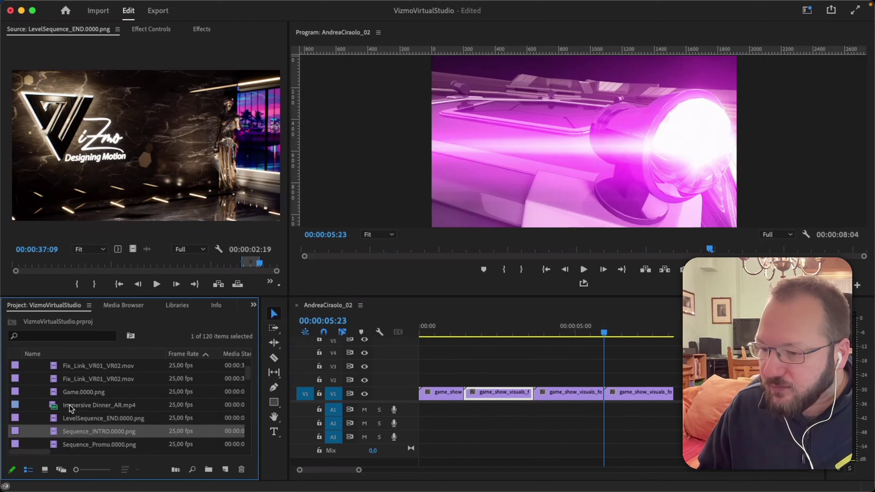
pyautogui.press('super+i')
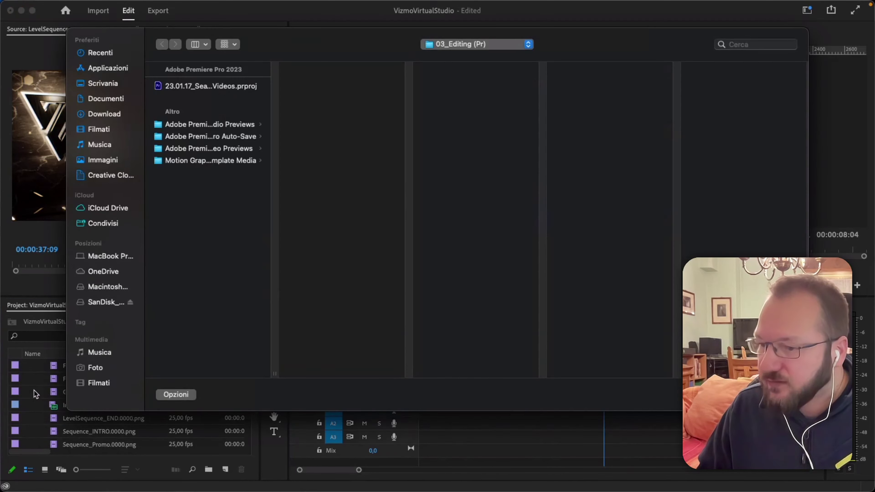
# Import C0001.MP4 from the SanDisk_Ril_4tb Virtual Studio folder and place it at the end of V1.
pyautogui.click(454, 44)
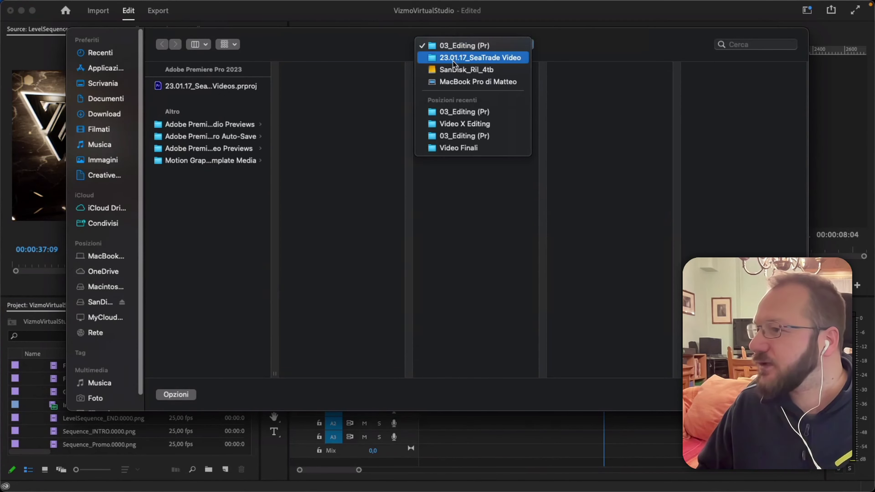
pyautogui.click(454, 69)
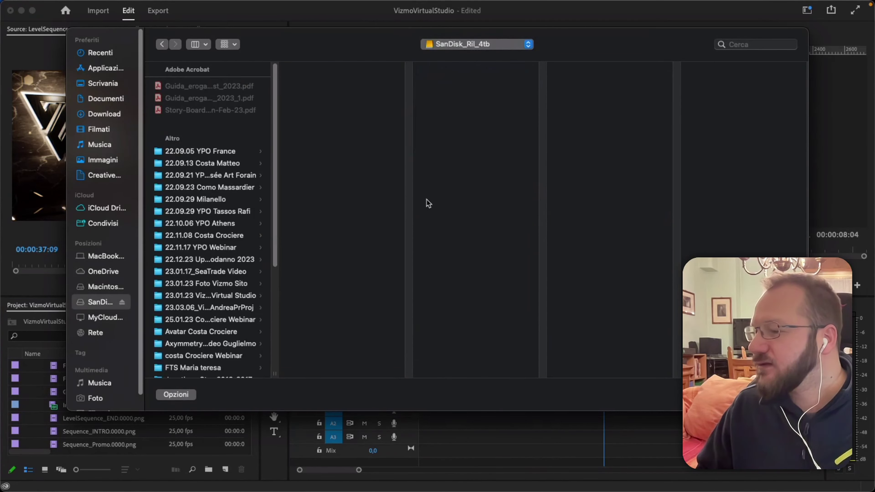
pyautogui.scroll(-1, 210, 291)
pyautogui.click(214, 288)
pyautogui.click(318, 88)
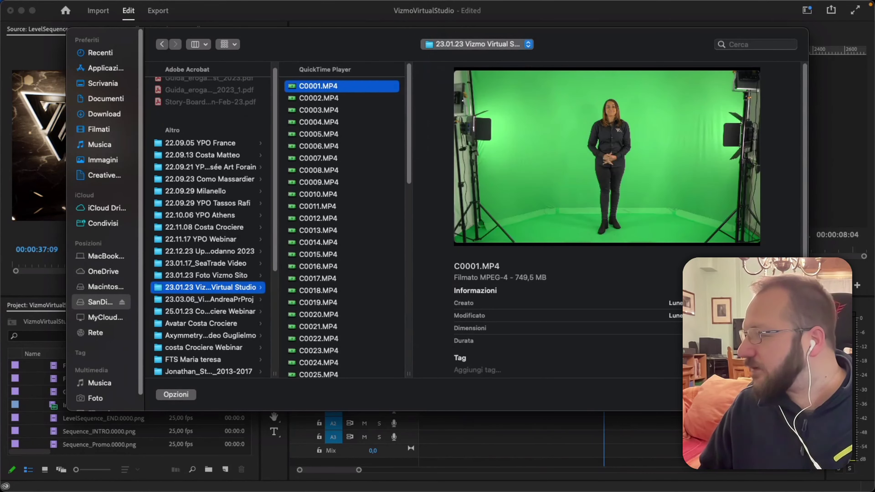
pyautogui.press('Return')
pyautogui.moveTo(66, 431); pyautogui.dragTo(678, 396)
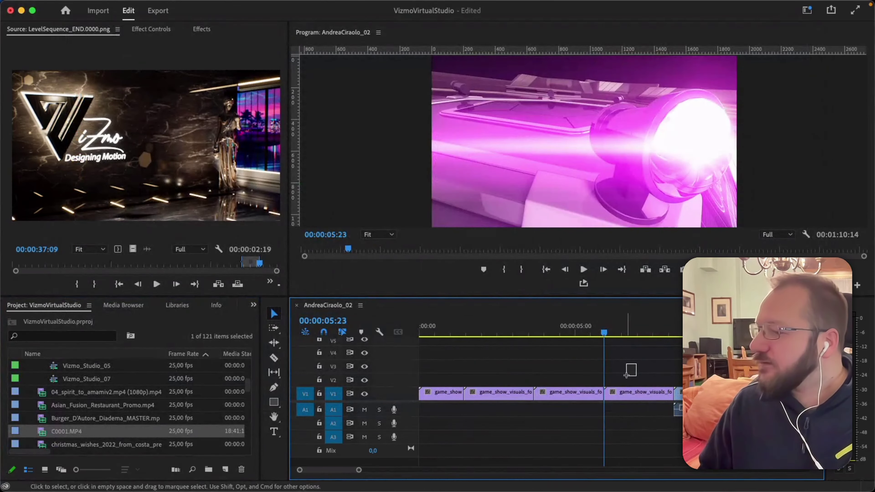
# Delete the old game-show clips from V1 and scrub to 00:00:19:20 to see the presenter.
pyautogui.moveTo(635, 364); pyautogui.dragTo(431, 421)
pyautogui.press('Delete')
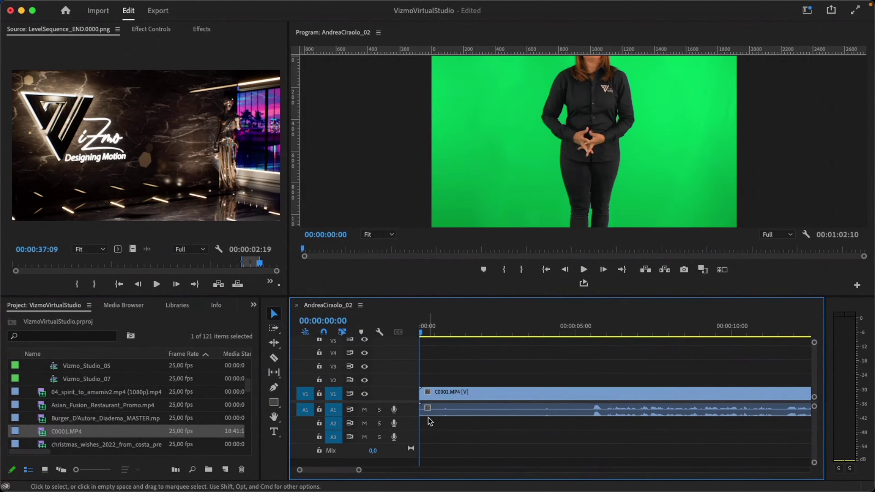
pyautogui.click(333, 251)
pyautogui.moveTo(332, 251); pyautogui.dragTo(480, 251)
# Set C0001.MP4's Motion Scale to 50 in Effect Controls, then zoom the timeline out.
pyautogui.click(537, 396)
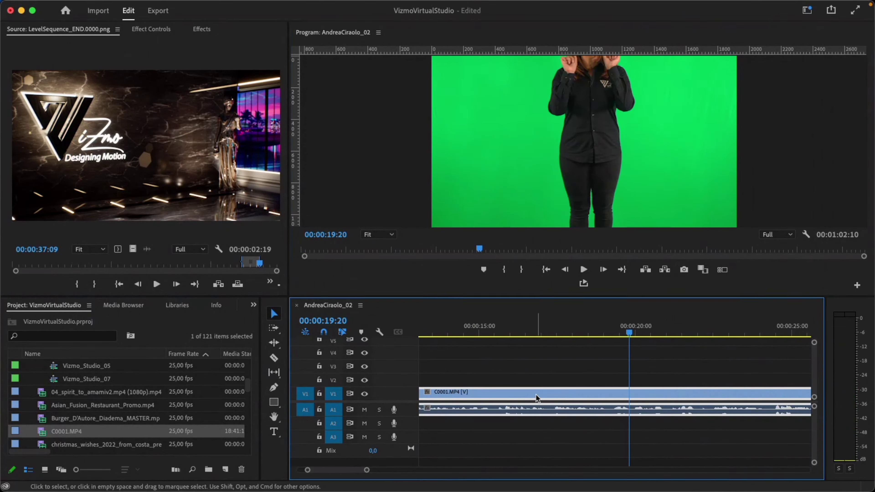
pyautogui.click(165, 29)
pyautogui.click(81, 98)
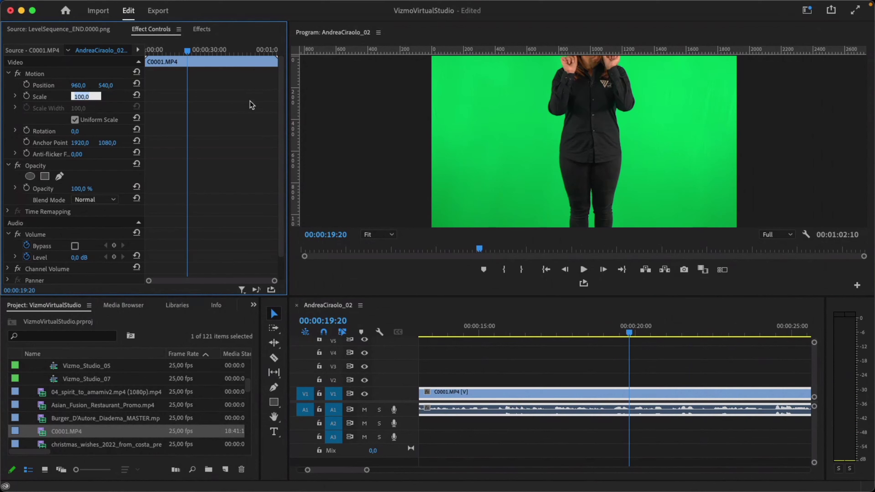
pyautogui.write('50')
pyautogui.press('Return')
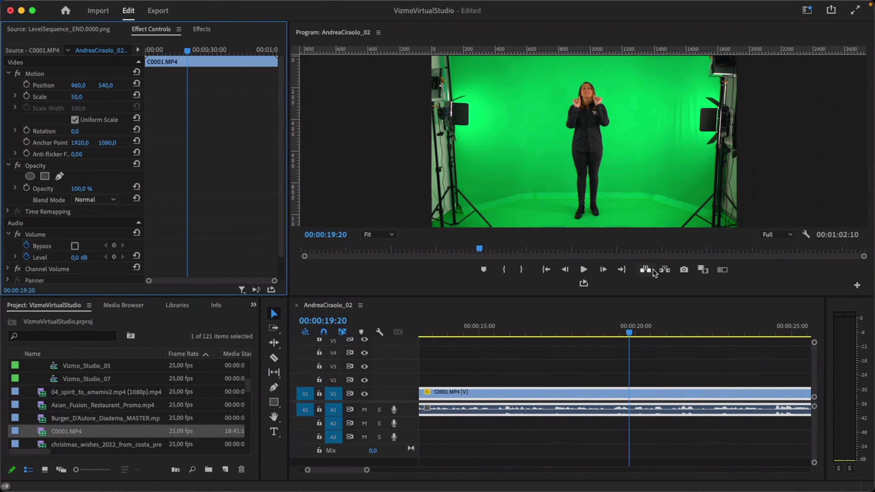
pyautogui.moveTo(629, 333); pyautogui.dragTo(619, 333)
pyautogui.press('-')
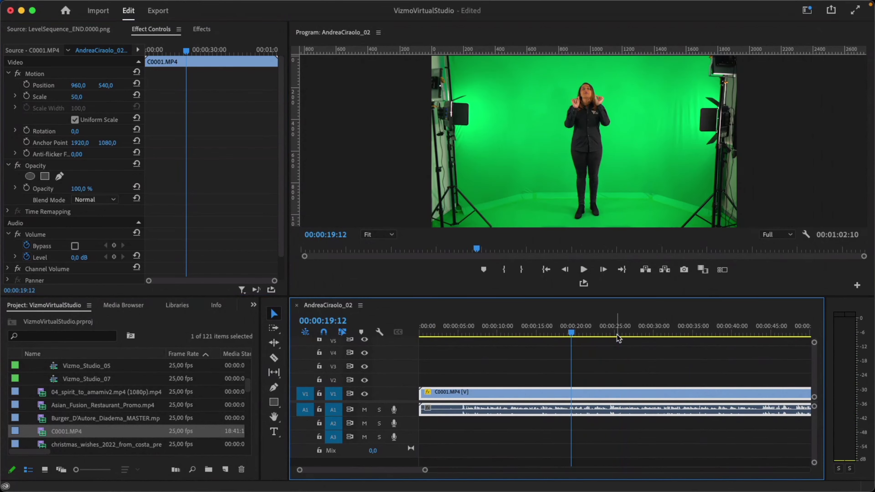
# Preview the presenter clip's opening and ripple-trim its start at 05:03 with Q.
pyautogui.press('-')
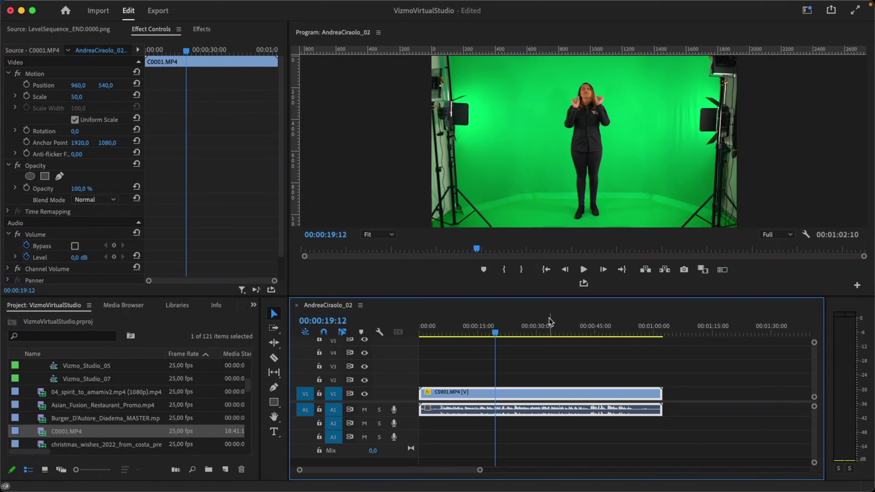
pyautogui.moveTo(477, 333); pyautogui.dragTo(441, 334)
pyautogui.press('=')
pyautogui.press('=')
pyautogui.press('=')
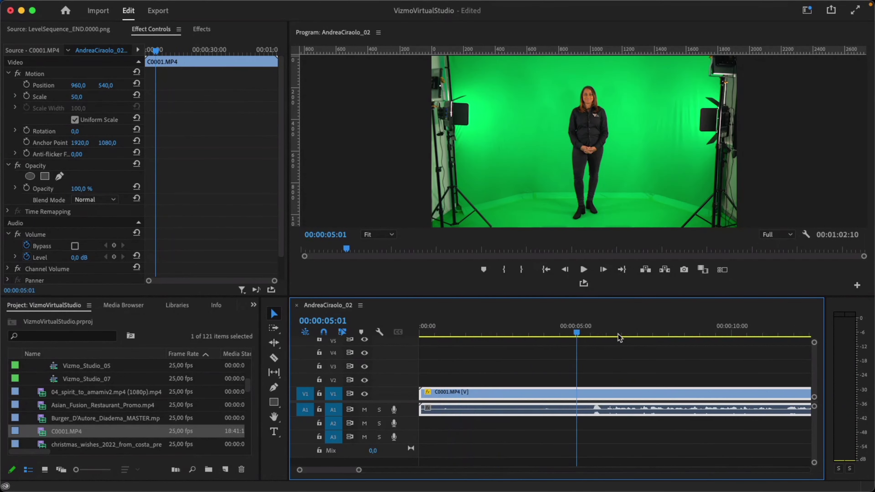
pyautogui.press('space')
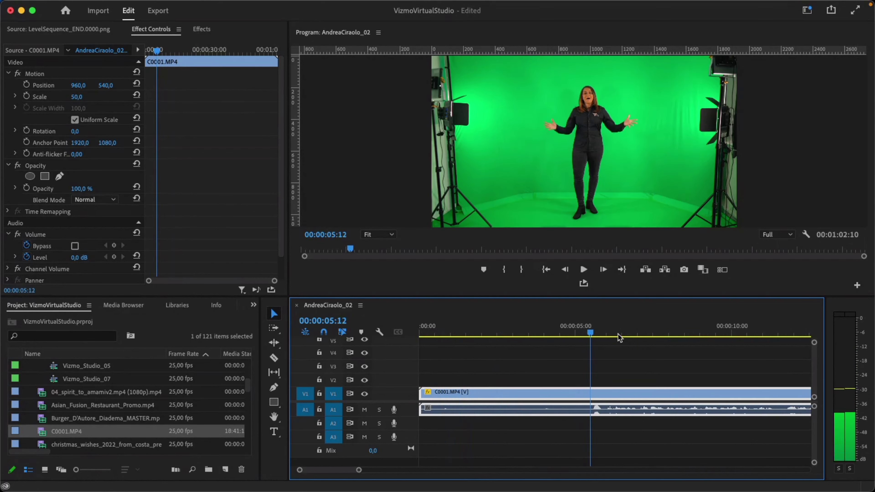
pyautogui.press('j')
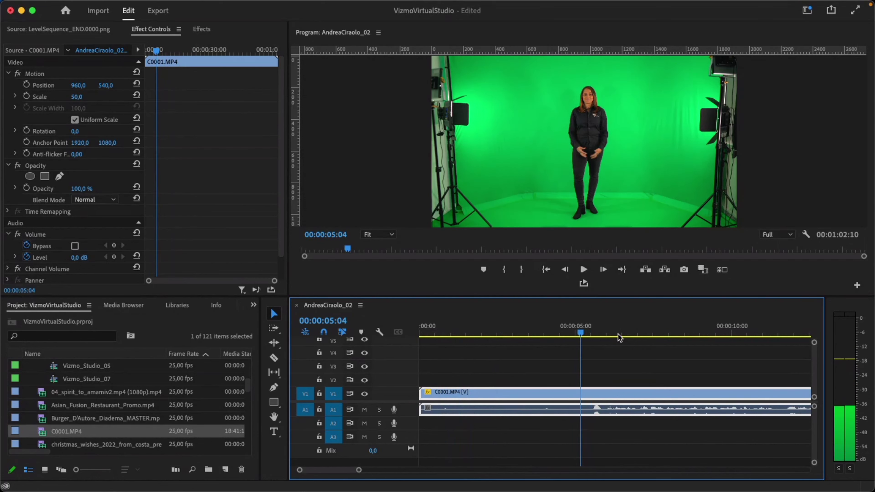
pyautogui.press('space')
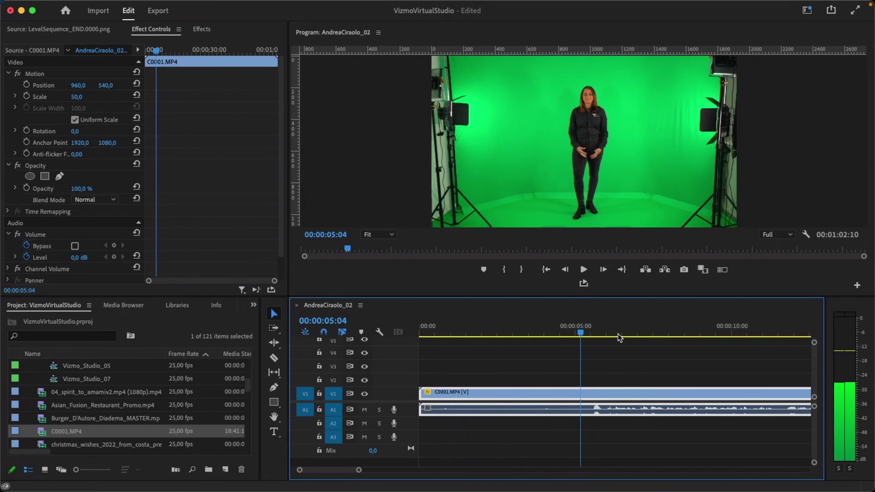
pyautogui.press('Left')
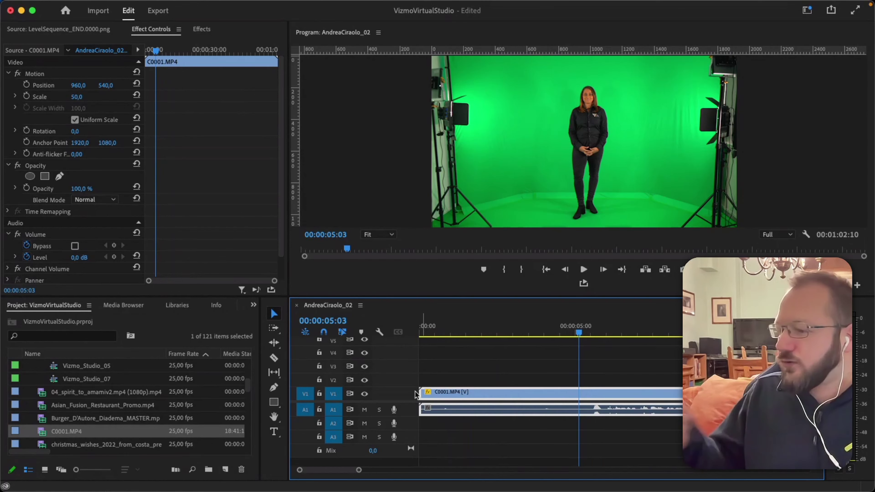
pyautogui.press('q')
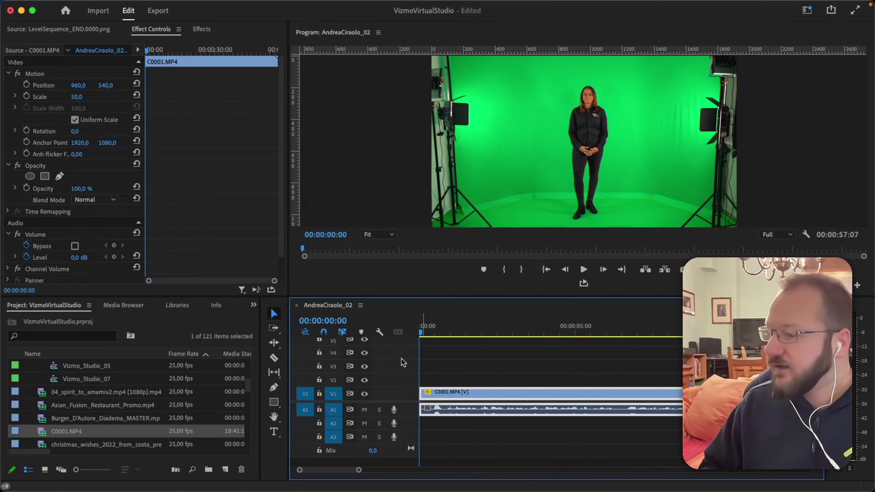
pyautogui.press('-')
pyautogui.press('-')
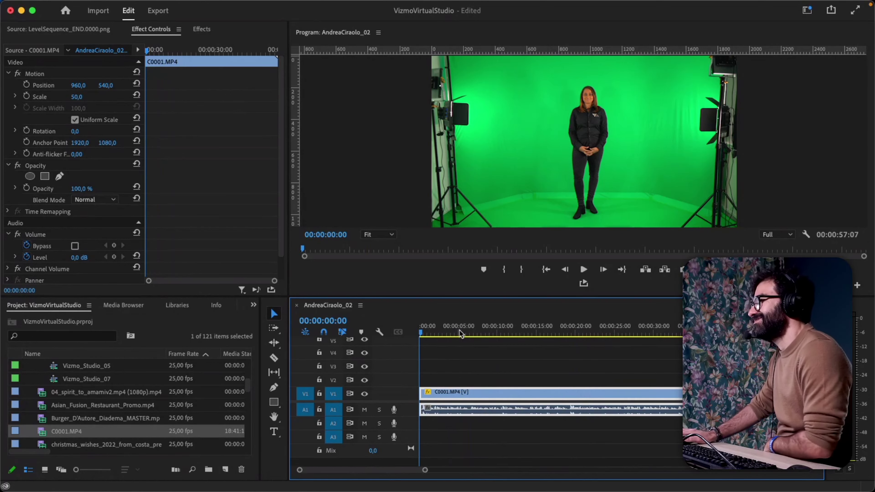
pyautogui.moveTo(501, 333); pyautogui.dragTo(529, 334)
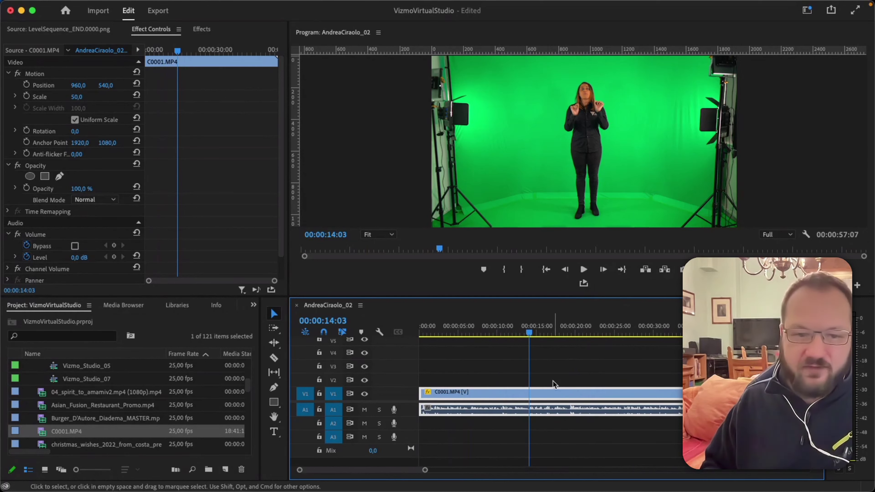
# Split the presenter clip at 14:01 and review the part after the cut.
pyautogui.press('=')
pyautogui.press('=')
pyautogui.press('=')
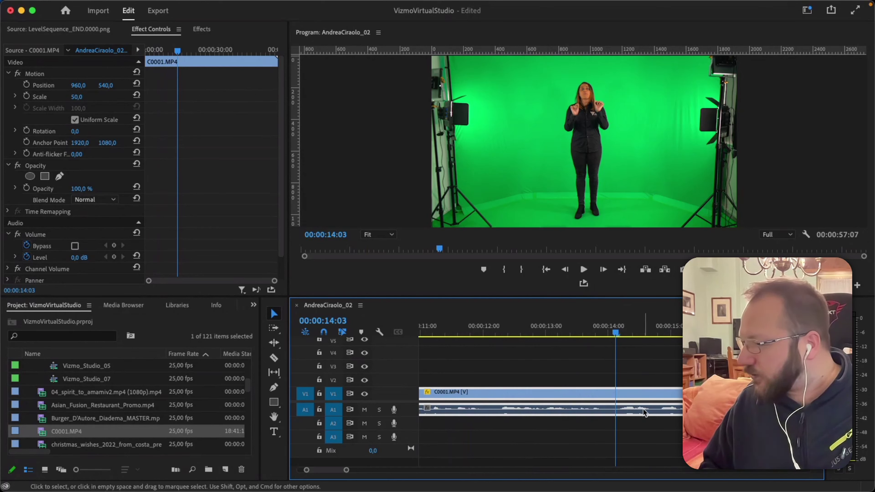
pyautogui.moveTo(618, 333); pyautogui.dragTo(612, 346)
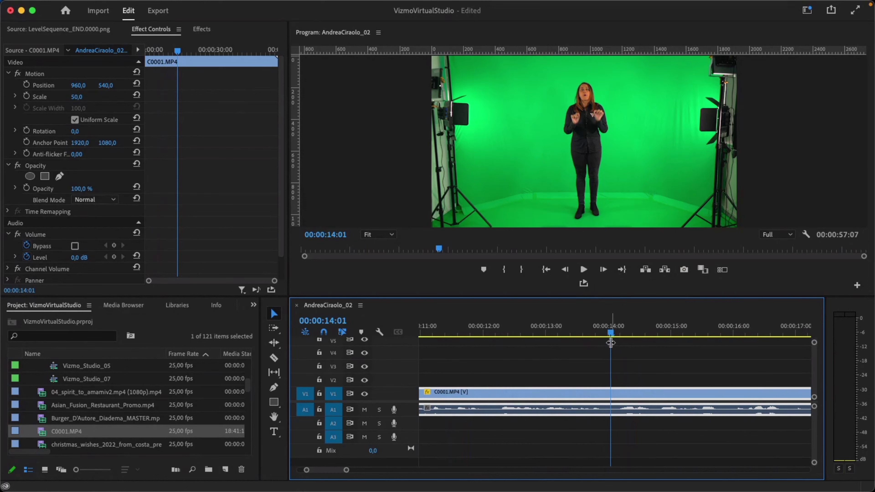
pyautogui.press('super+k')
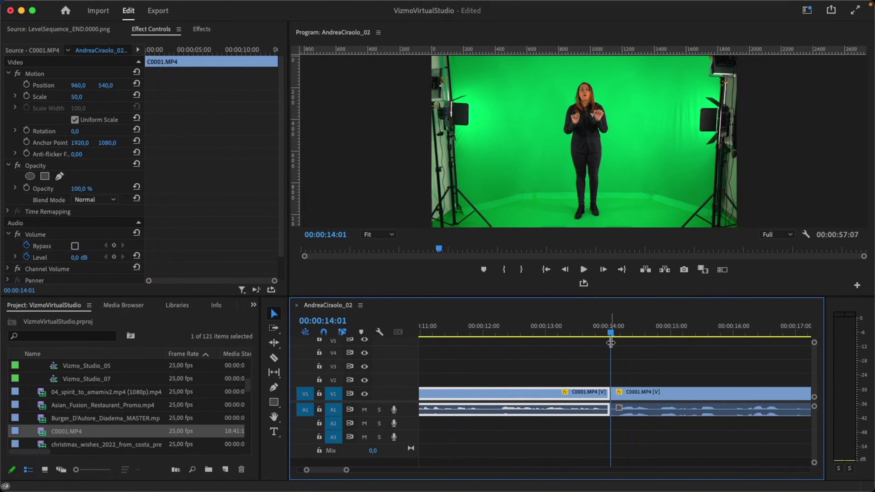
pyautogui.press('d')
pyautogui.press('space')
pyautogui.press('Left')
pyautogui.press('Left')
pyautogui.press('Left')
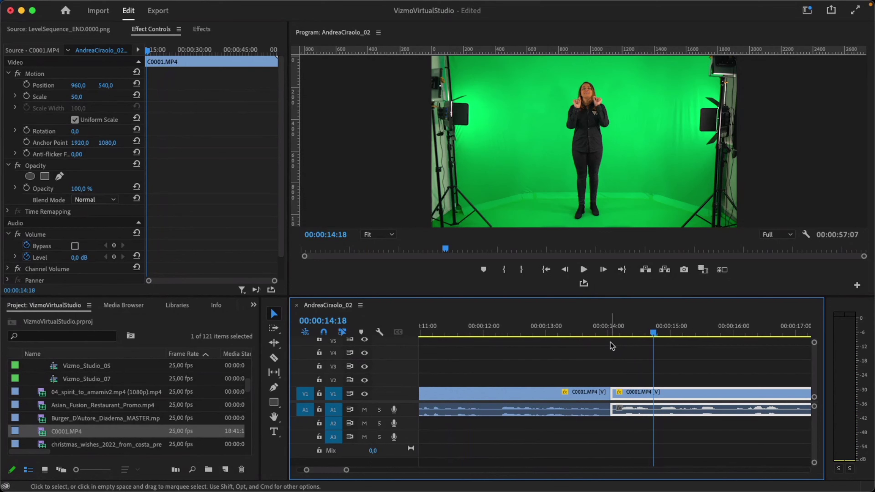
pyautogui.press('Up')
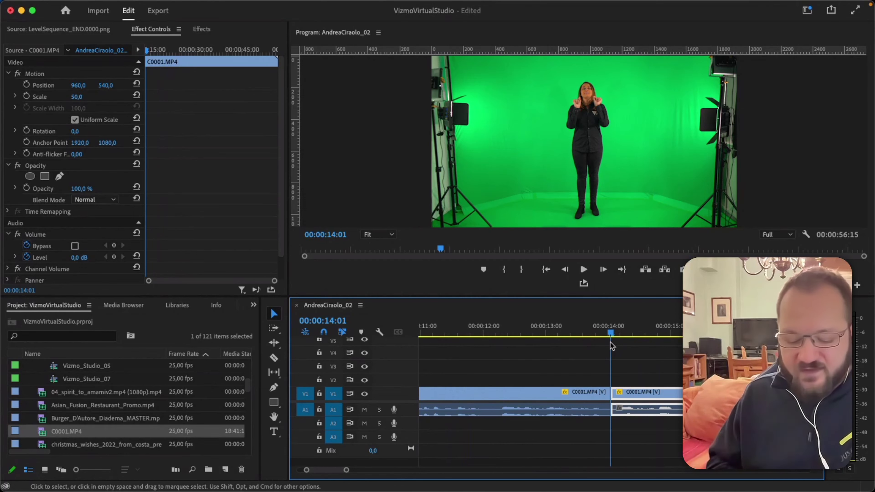
# Play from 16:16 and split the clip again at 25:13.
pyautogui.press('-')
pyautogui.press('-')
pyautogui.press('-')
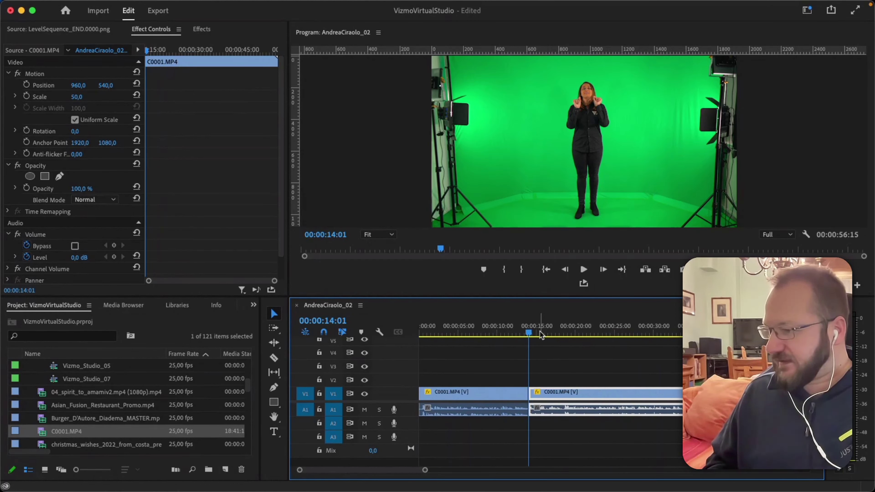
pyautogui.click(549, 333)
pyautogui.press('space')
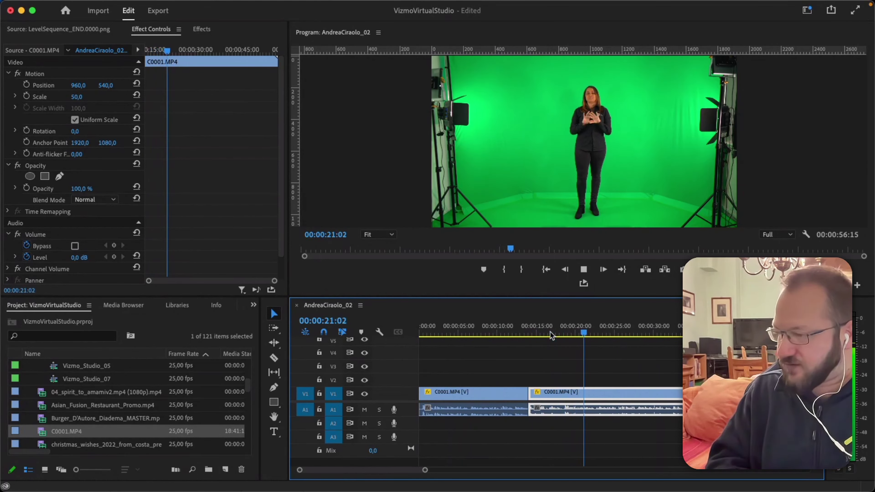
pyautogui.press('space')
pyautogui.press('super+k')
pyautogui.press('space')
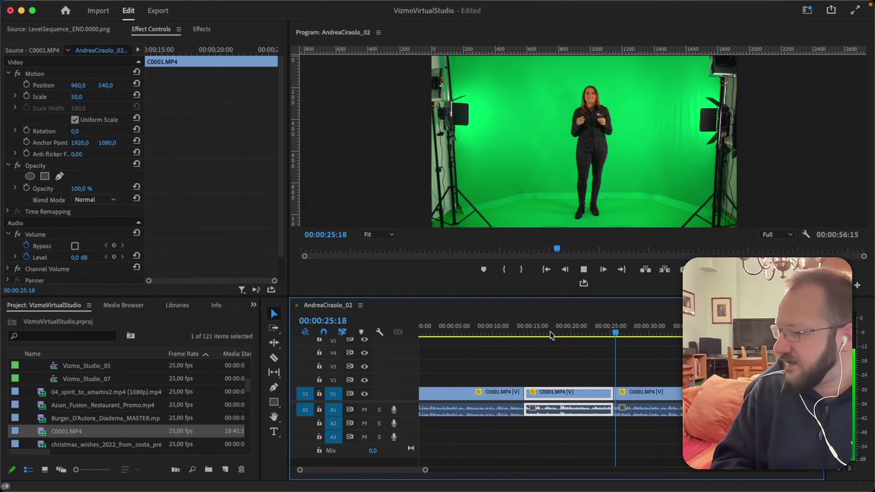
pyautogui.press('space')
pyautogui.press('Up')
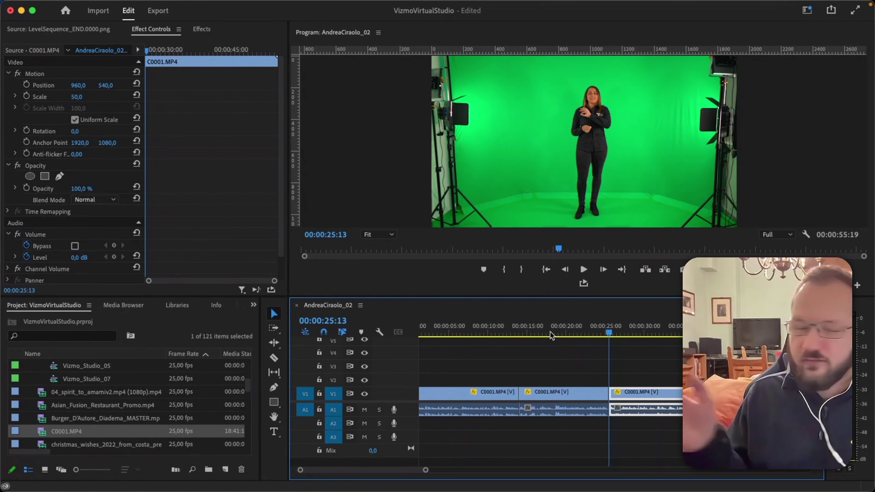
# Fast-forward to 48:00 and ripple-trim the clip's end there.
pyautogui.press('l')
pyautogui.press('l')
pyautogui.press('l')
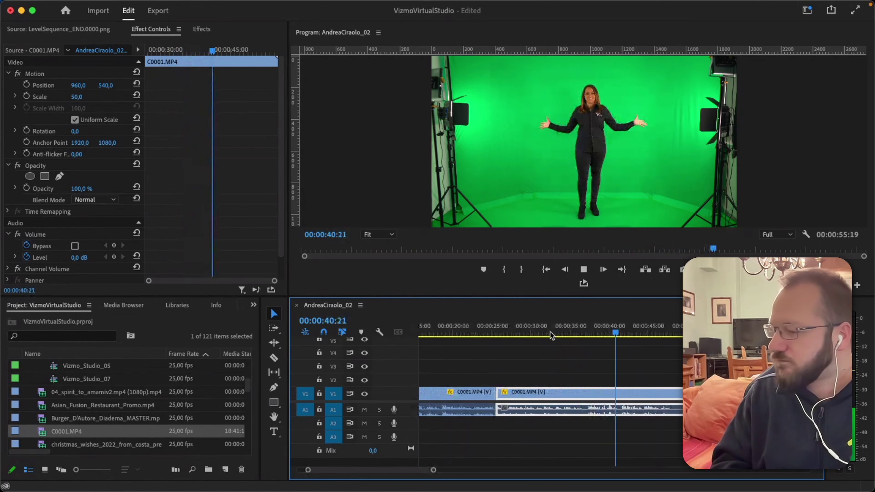
pyautogui.press('k')
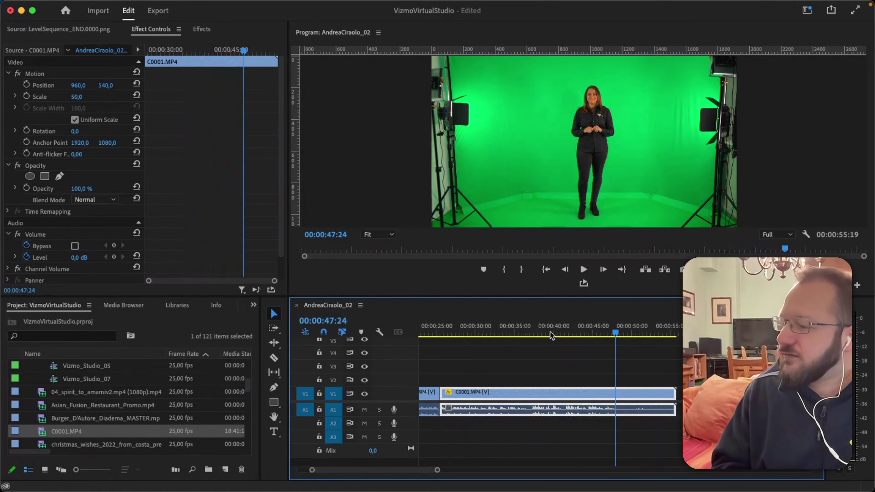
pyautogui.press('Right')
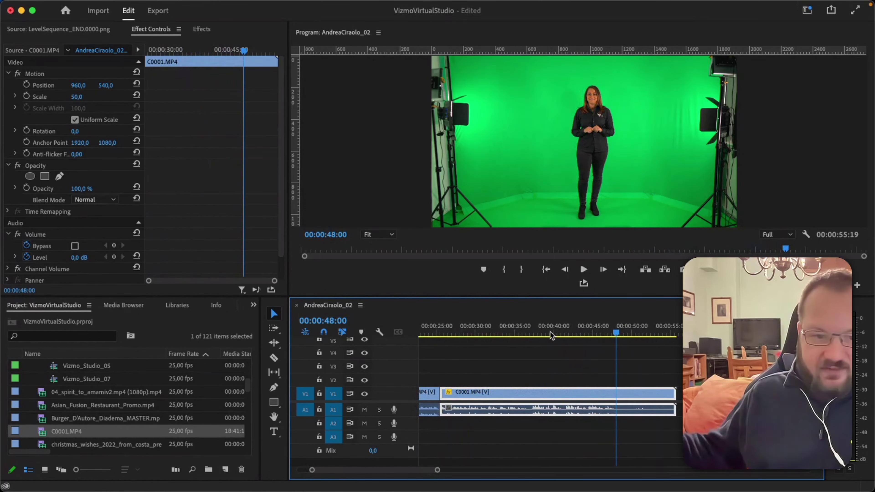
pyautogui.press('w')
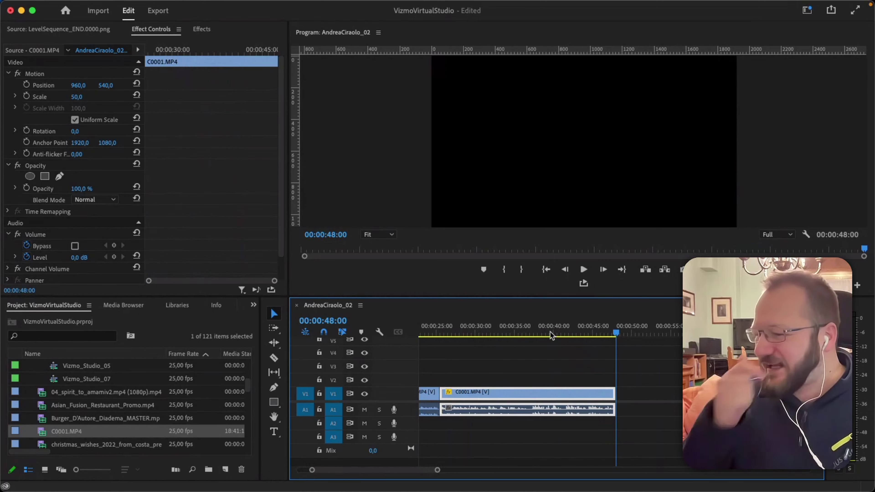
# Save the project, deselect the clip, and zoom the timeline out to two minutes.
pyautogui.press('super+s')
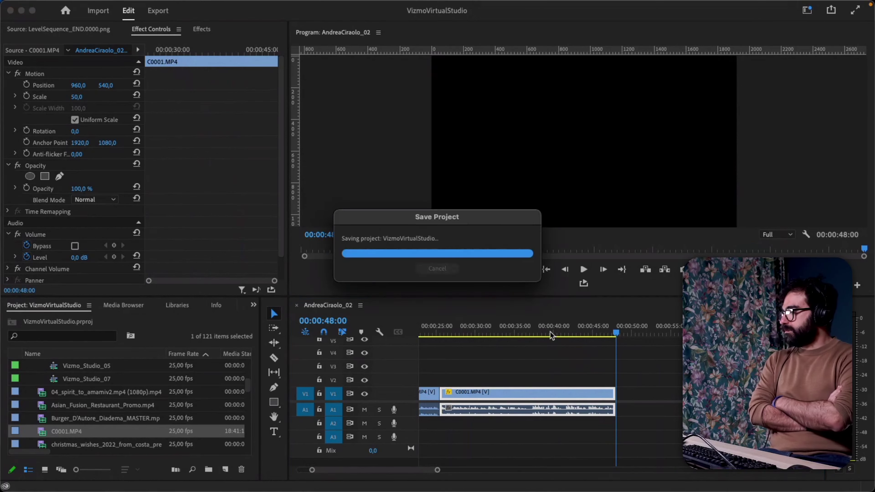
pyautogui.click(589, 375)
pyautogui.press('-')
pyautogui.press('-')
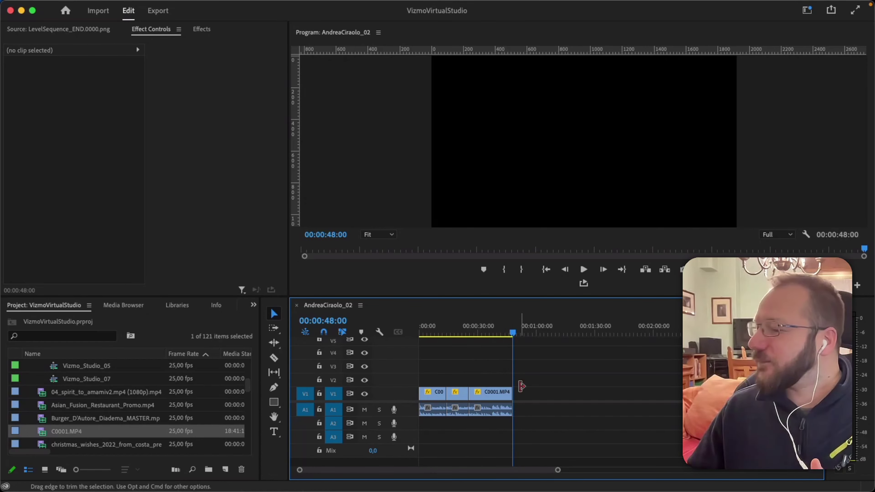
pyautogui.moveTo(495, 395); pyautogui.dragTo(539, 393)
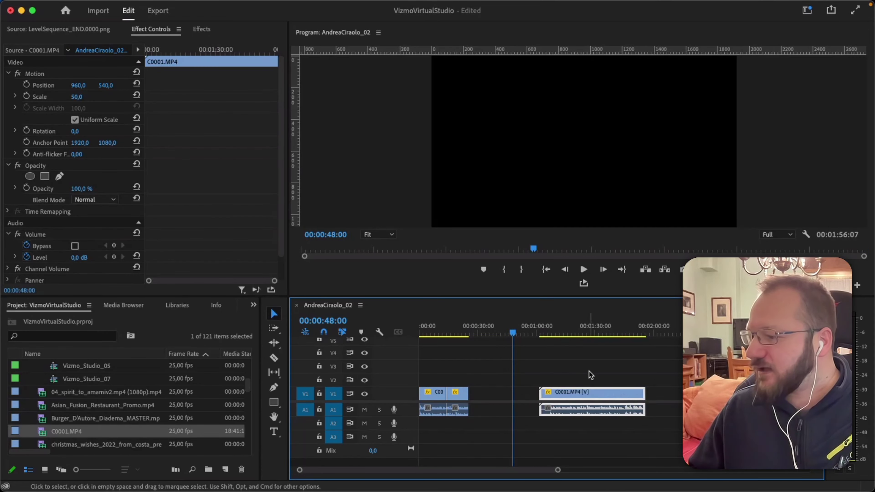
pyautogui.moveTo(645, 393); pyautogui.dragTo(620, 392)
pyautogui.moveTo(565, 337); pyautogui.dragTo(543, 333)
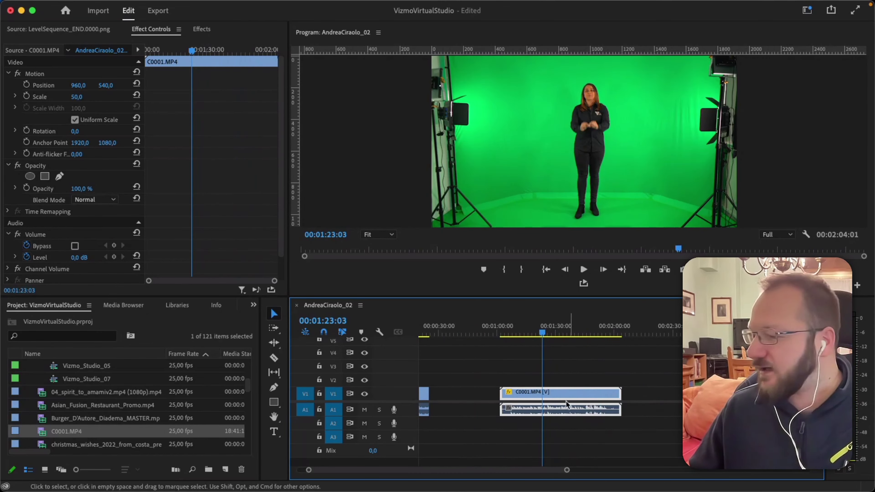
pyautogui.press('super+z')
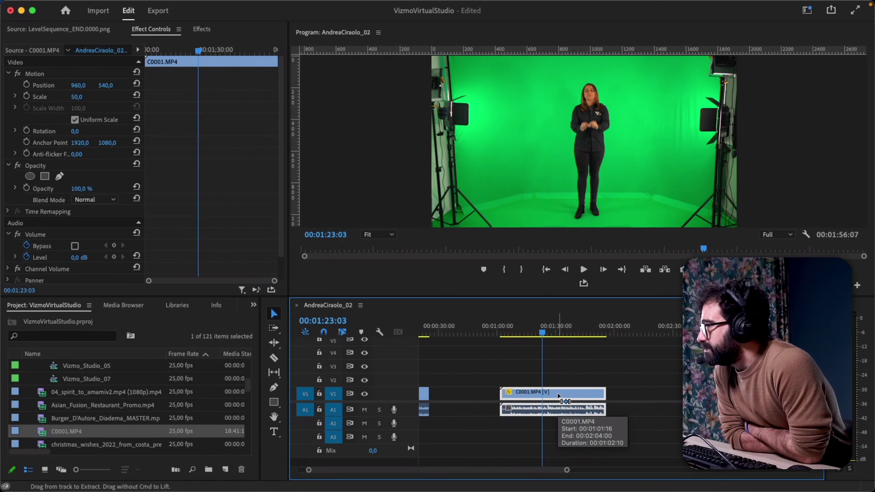
pyautogui.press('super+z')
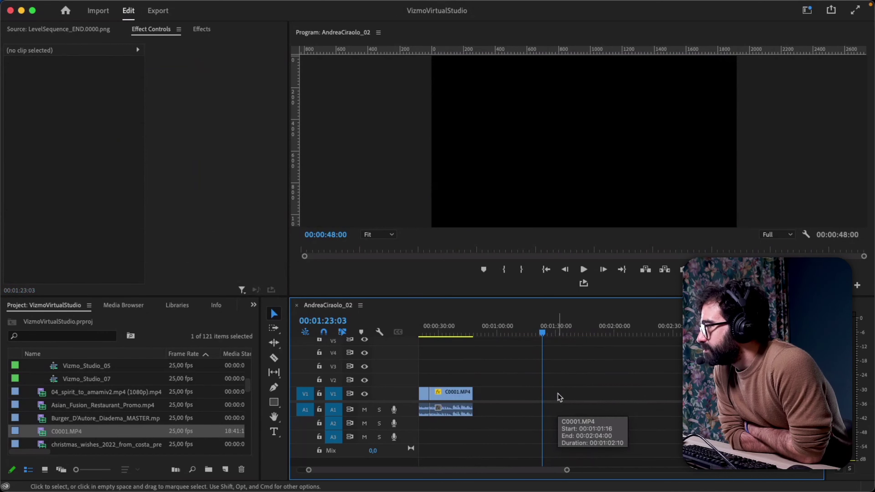
pyautogui.press('=')
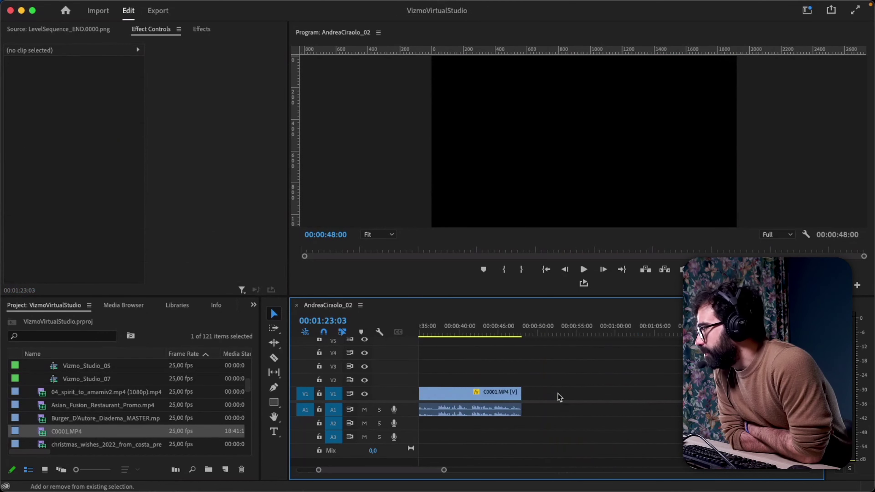
pyautogui.scroll(5, 559, 395)
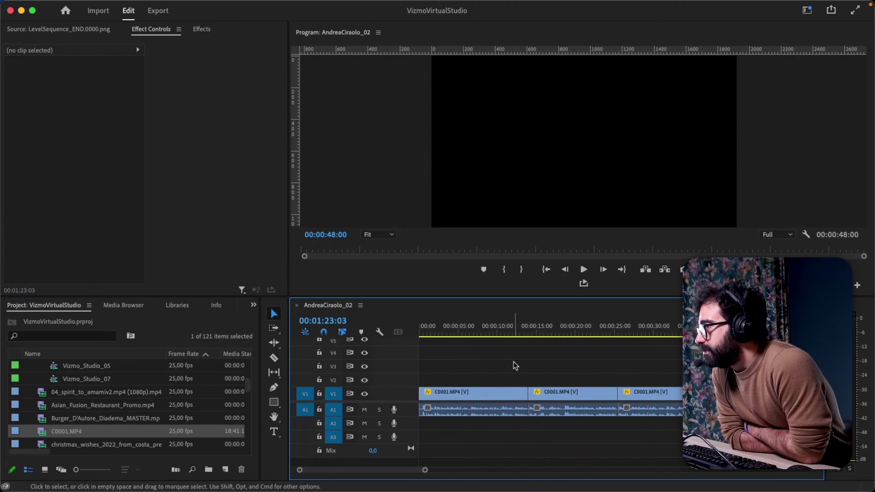
pyautogui.moveTo(612, 391); pyautogui.dragTo(571, 389)
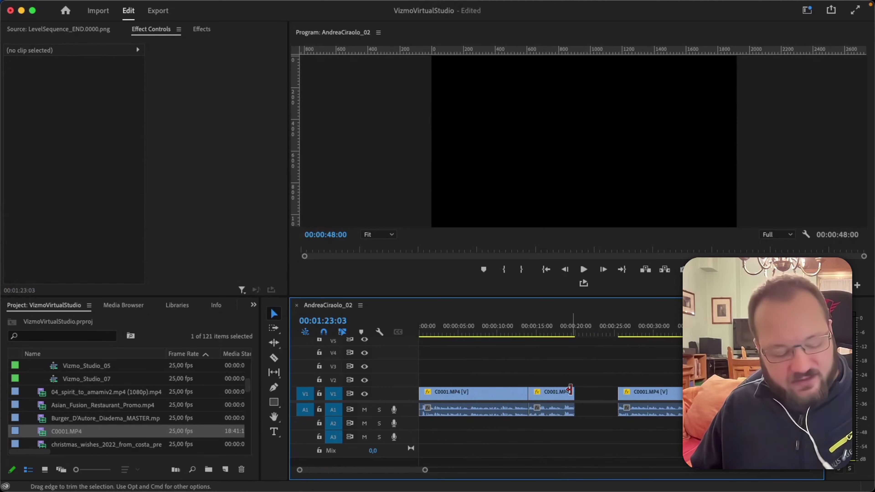
pyautogui.press('super+z')
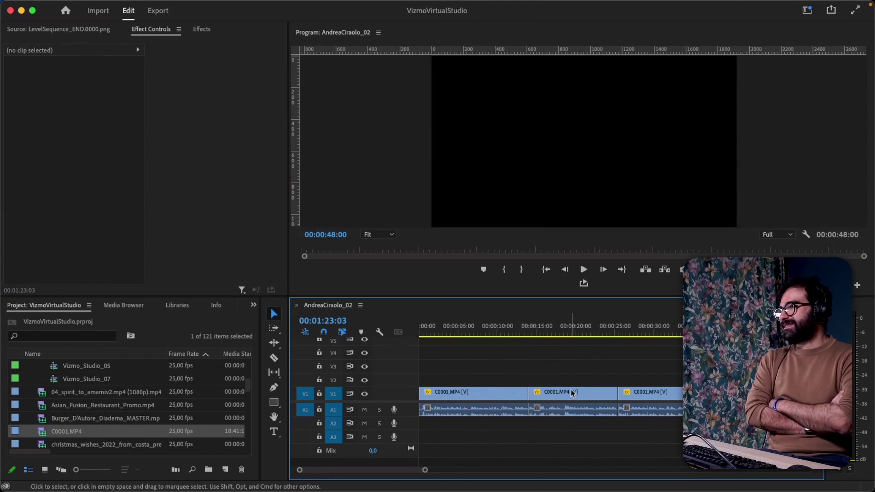
# Put the playhead at 00:00:12:15 and zoom the timeline in around the first cut.
pyautogui.click(516, 326)
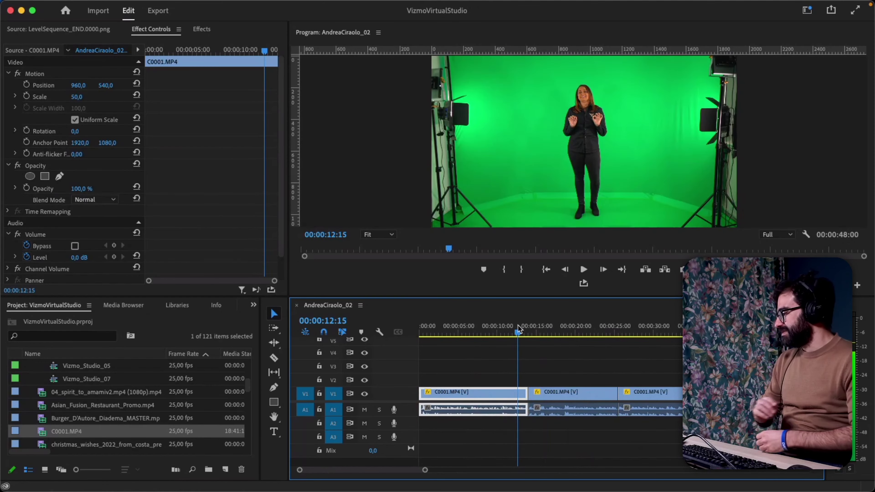
pyautogui.press('=')
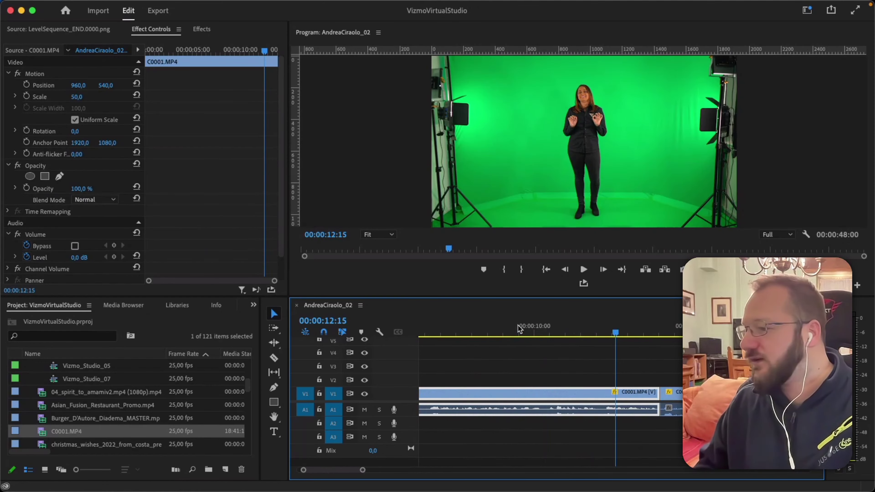
pyautogui.hscroll(3, 589, 372)
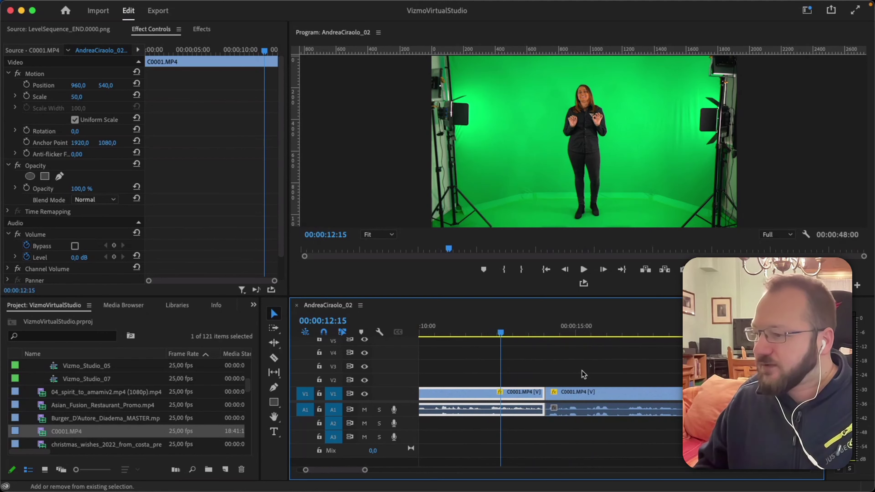
# Select the first C0001.MP4 clip's video part on its own, apart from its audio.
pyautogui.click(530, 372)
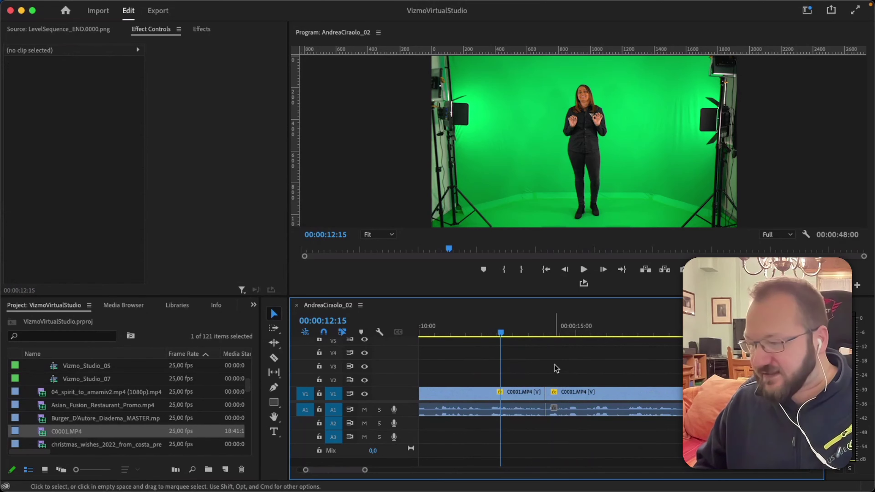
pyautogui.click(520, 396)
pyautogui.click(543, 379)
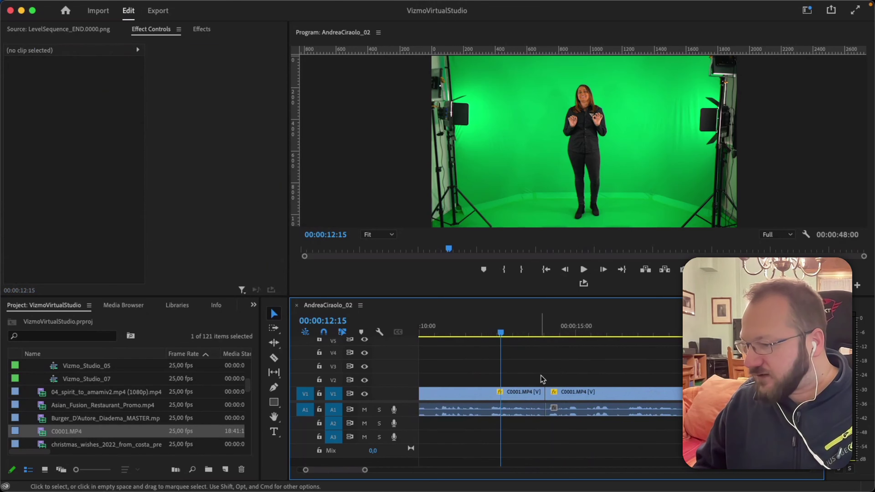
pyautogui.keyDown('alt'); pyautogui.click(527, 395); pyautogui.keyUp('alt')
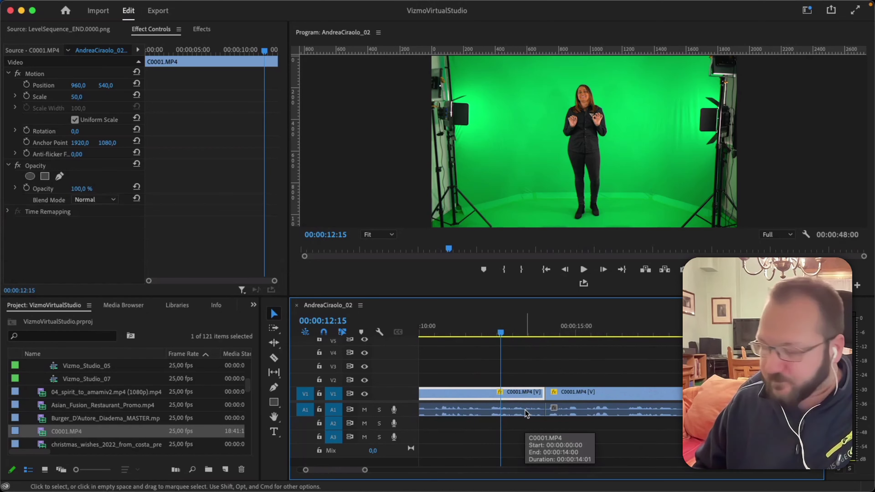
pyautogui.click(531, 366)
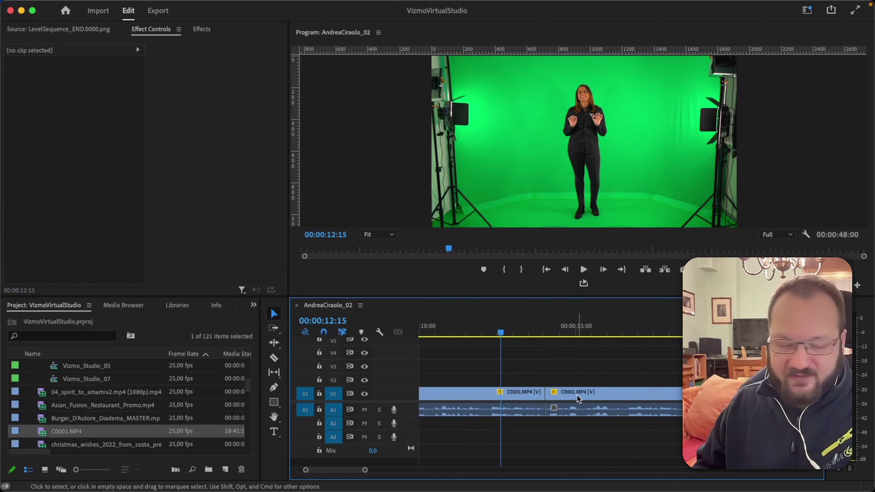
pyautogui.click(509, 393)
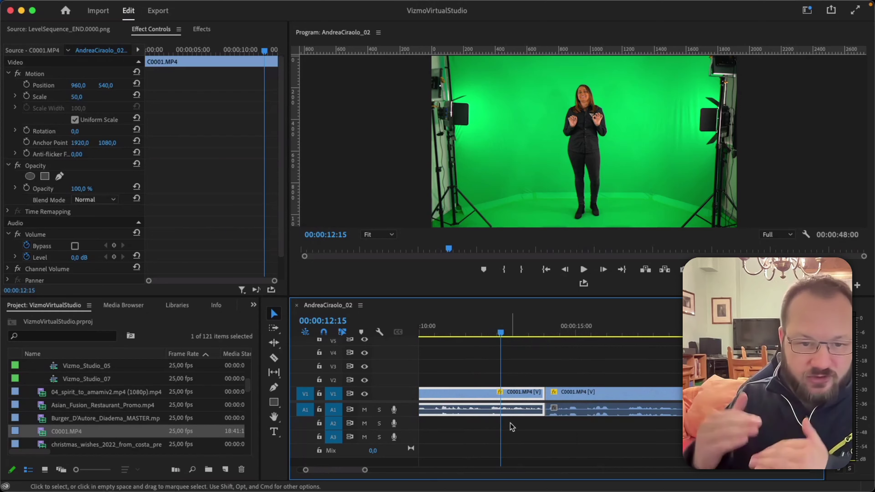
pyautogui.click(552, 373)
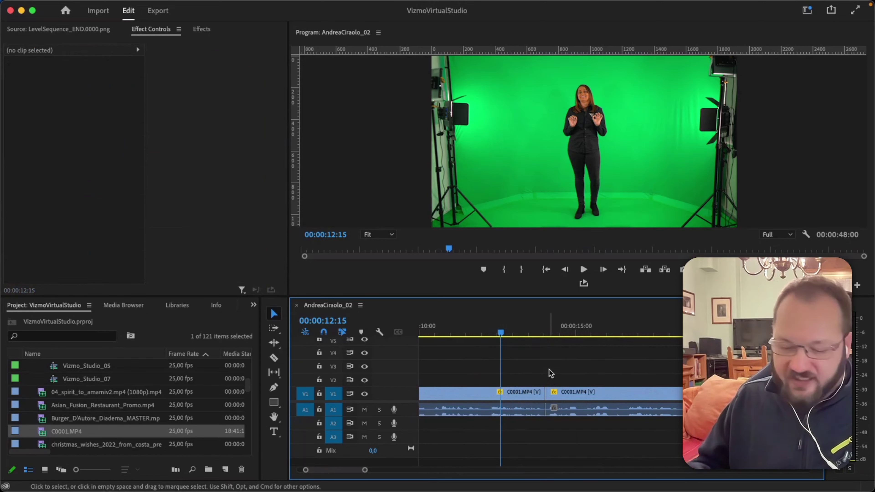
pyautogui.click(529, 392)
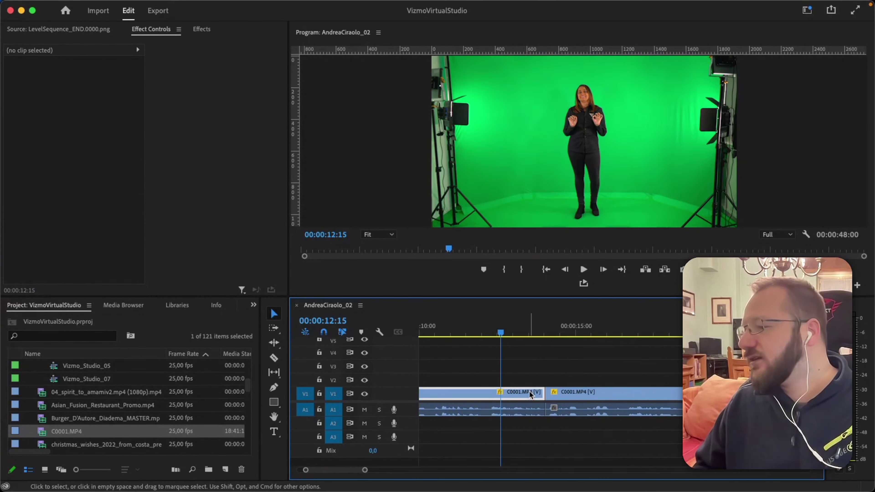
# Trim the first clip's end earlier and extend the second clip's start to close the gap, then undo.
pyautogui.moveTo(543, 392); pyautogui.dragTo(523, 391)
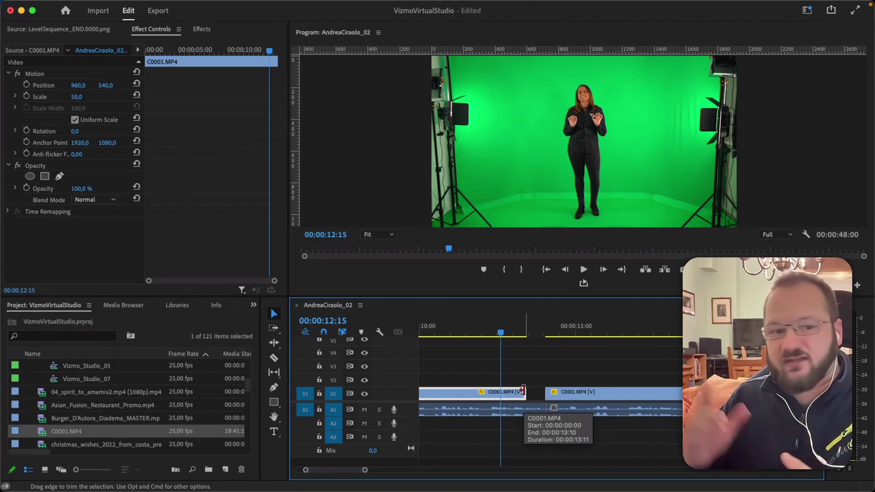
pyautogui.click(564, 393)
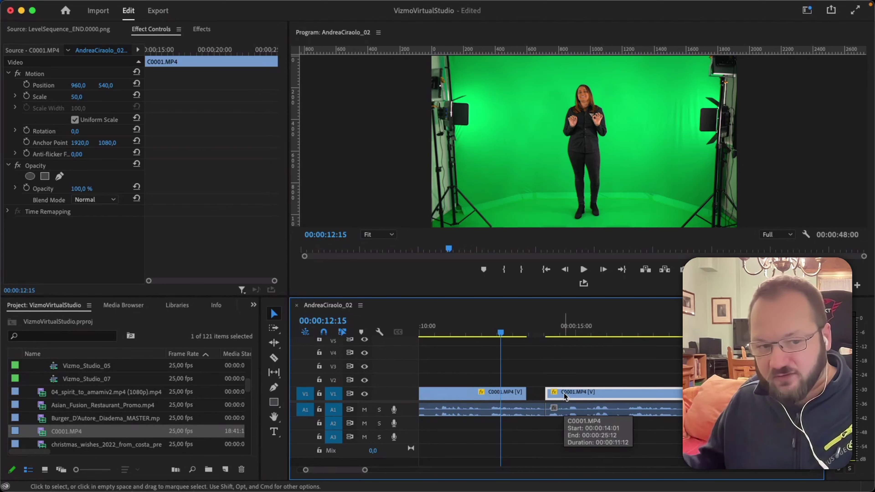
pyautogui.moveTo(547, 393); pyautogui.dragTo(528, 388)
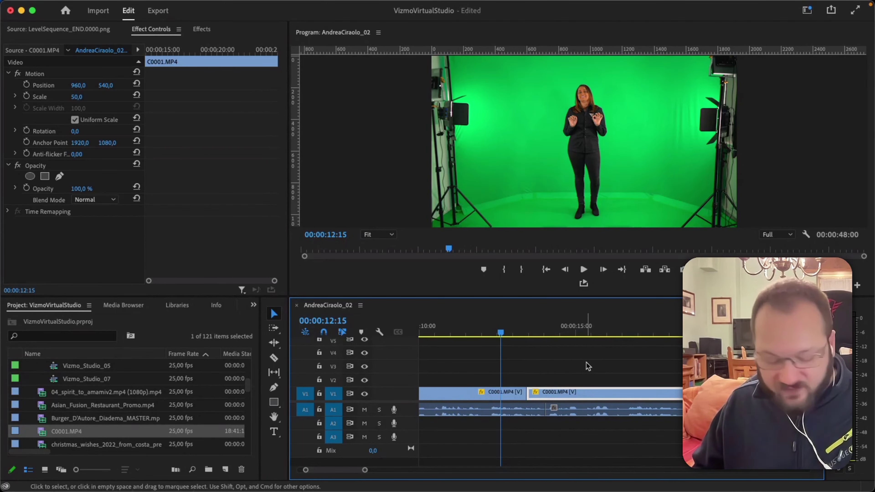
pyautogui.press('super+z')
pyautogui.press('super+z')
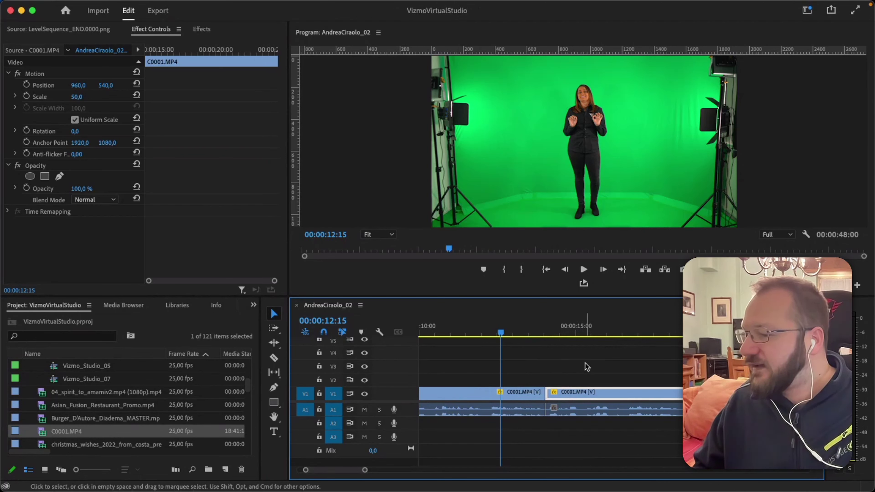
pyautogui.click(540, 426)
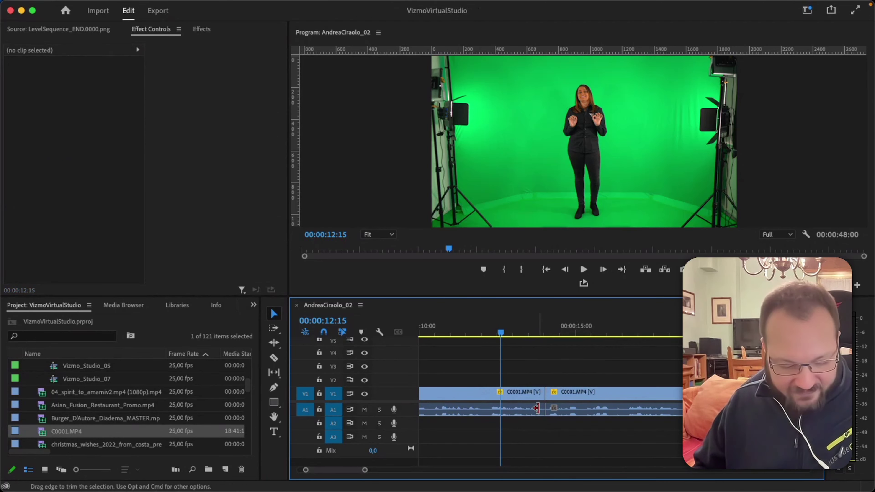
# Trim the first A1 audio clip's end 14 frames earlier and extend the second to meet it, then undo.
pyautogui.click(533, 413)
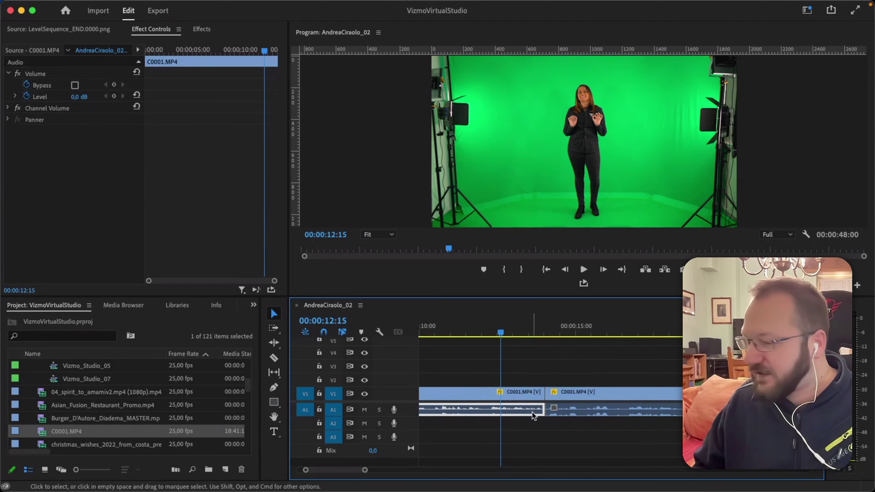
pyautogui.moveTo(544, 410); pyautogui.dragTo(527, 410)
pyautogui.click(572, 414)
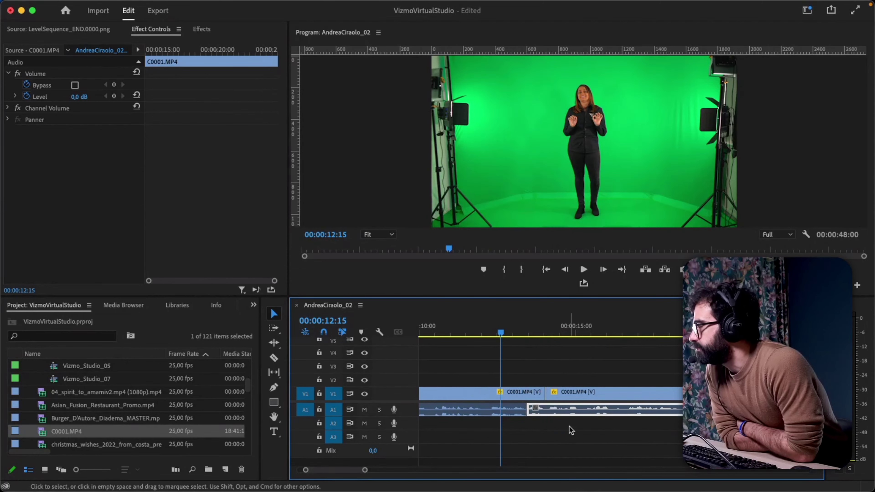
pyautogui.click(569, 433)
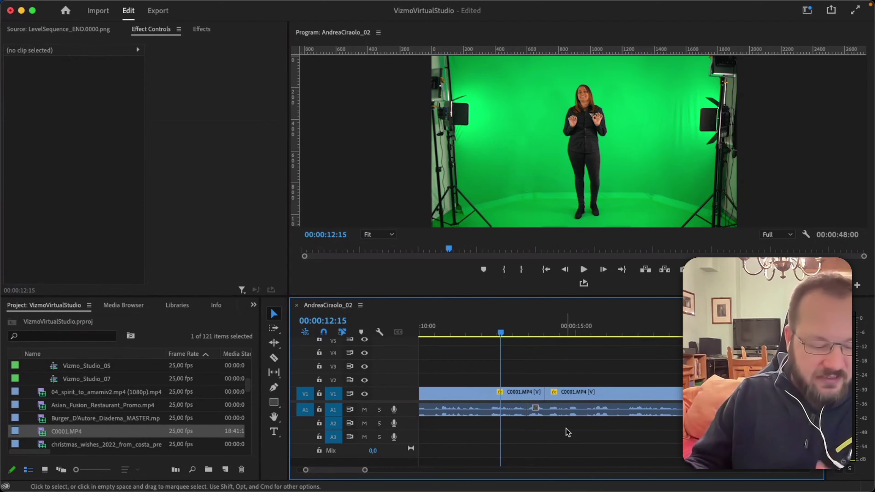
pyautogui.press('super+z')
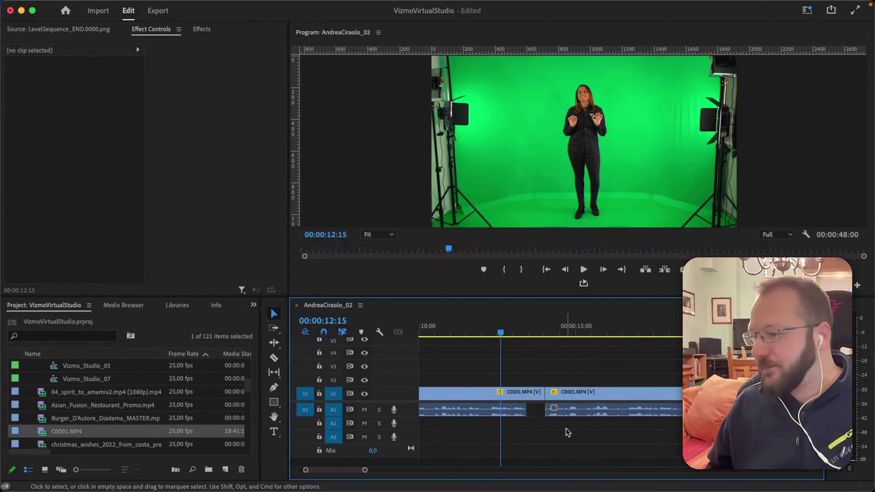
# Line the audio cut back up with the video cut and zoom out to the full 48-second sequence.
pyautogui.press('super+s')
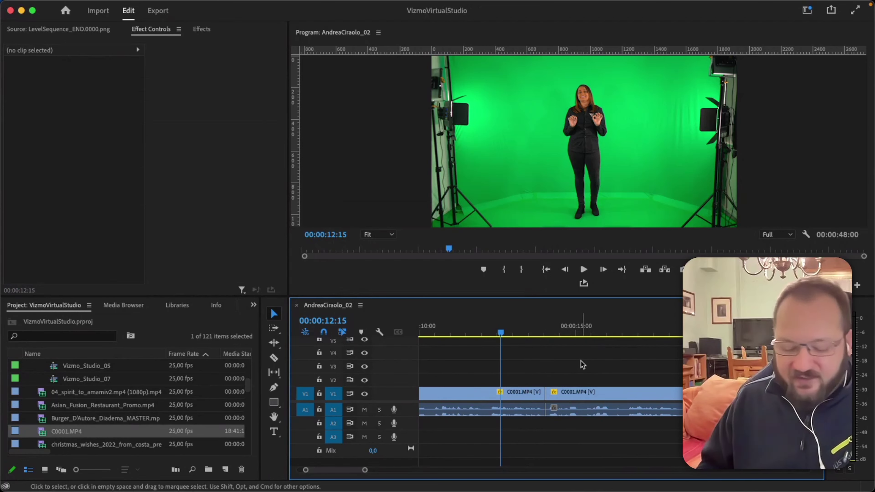
pyautogui.press('-')
pyautogui.press('-')
pyautogui.press('-')
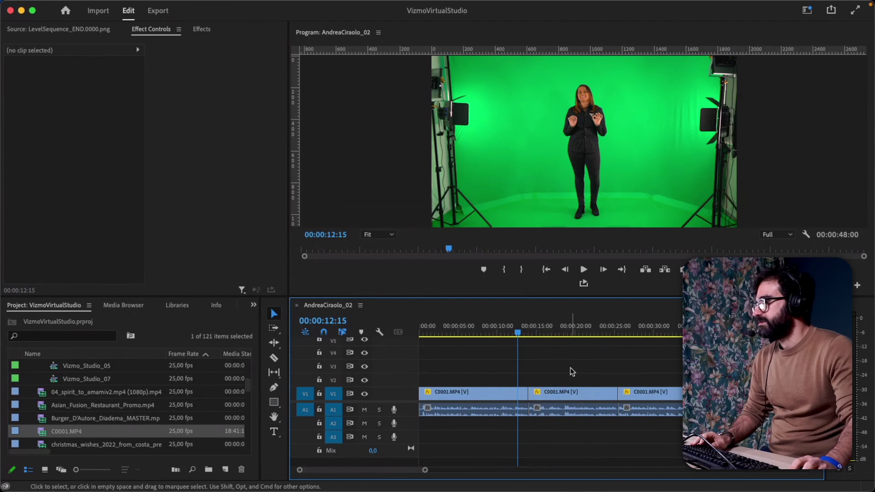
pyautogui.press('-')
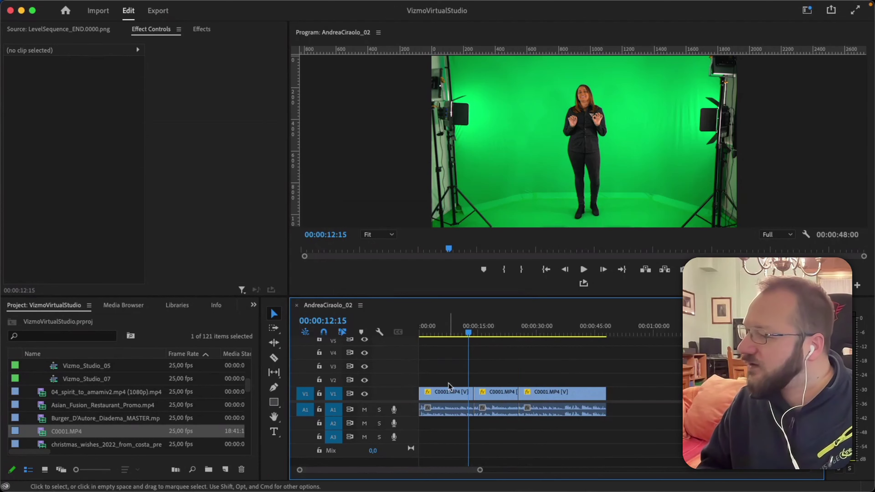
# Test-shift the first clip's Position X, reset it to 960,0, and reset Motion to scale 100.
pyautogui.click(450, 394)
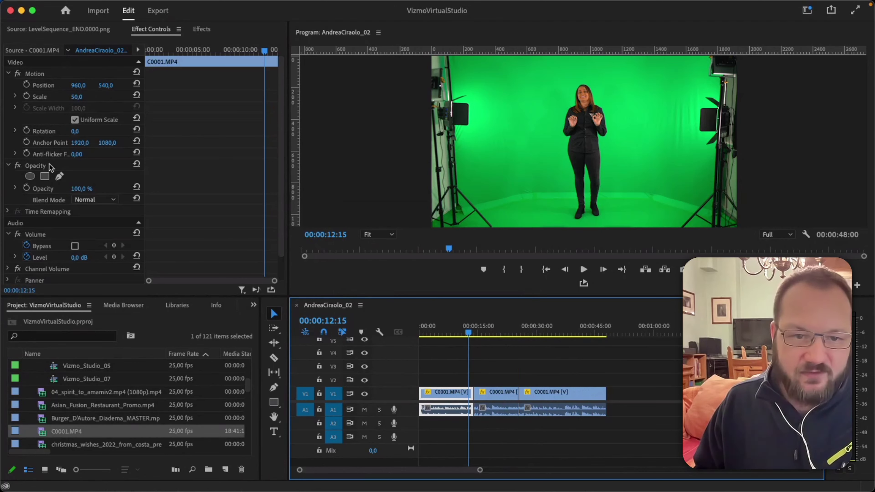
pyautogui.moveTo(79, 86); pyautogui.dragTo(82, 85)
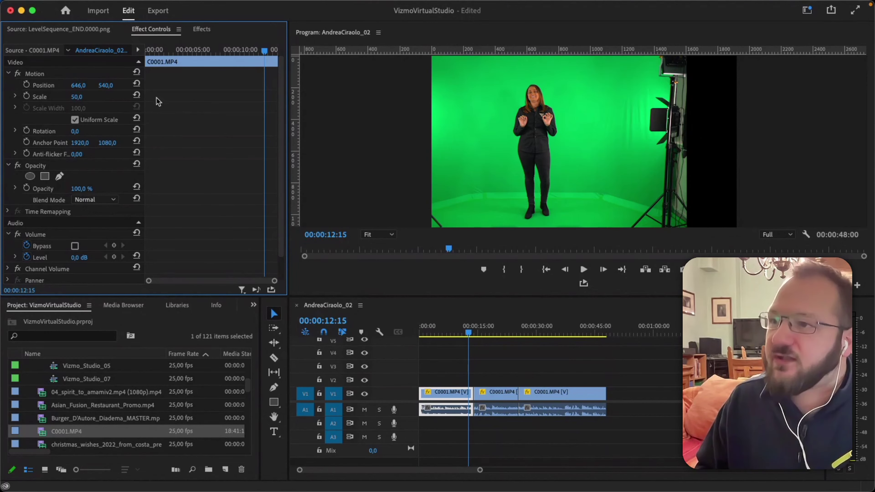
pyautogui.click(138, 85)
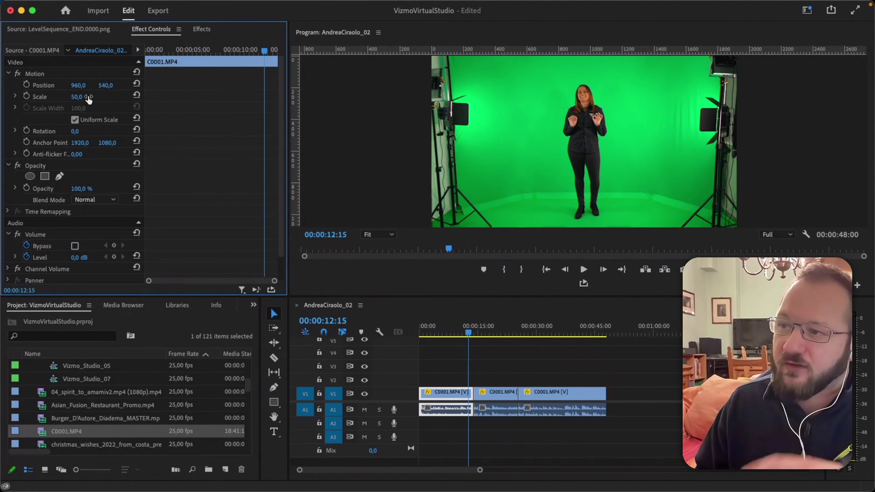
pyautogui.click(35, 74)
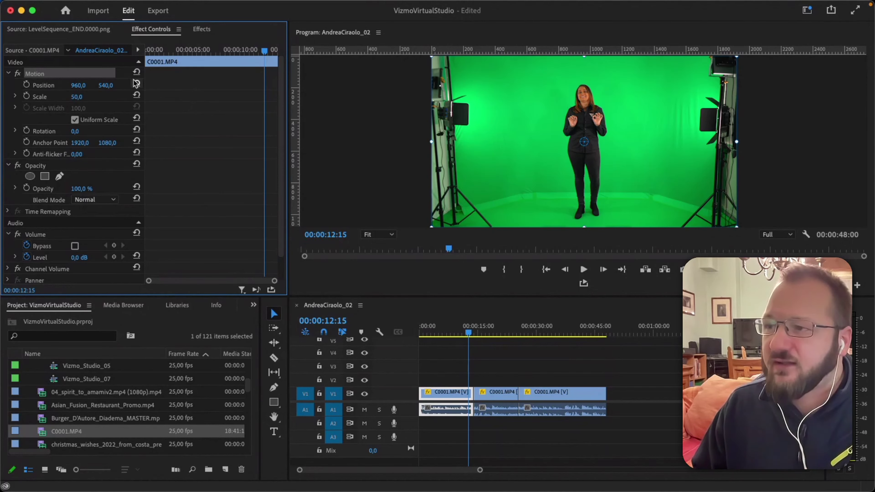
pyautogui.click(137, 72)
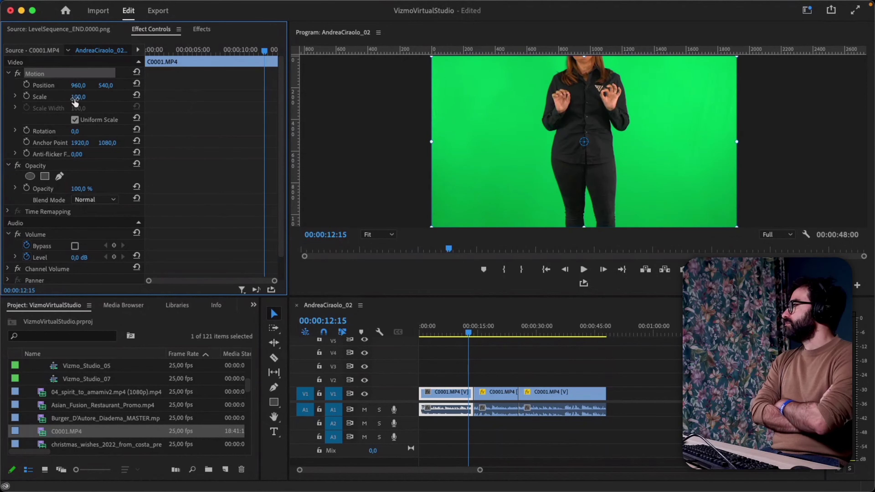
# Try Motion values on the presenter clip: horizontal position 898, scale 50, and a rotation.
pyautogui.click(137, 73)
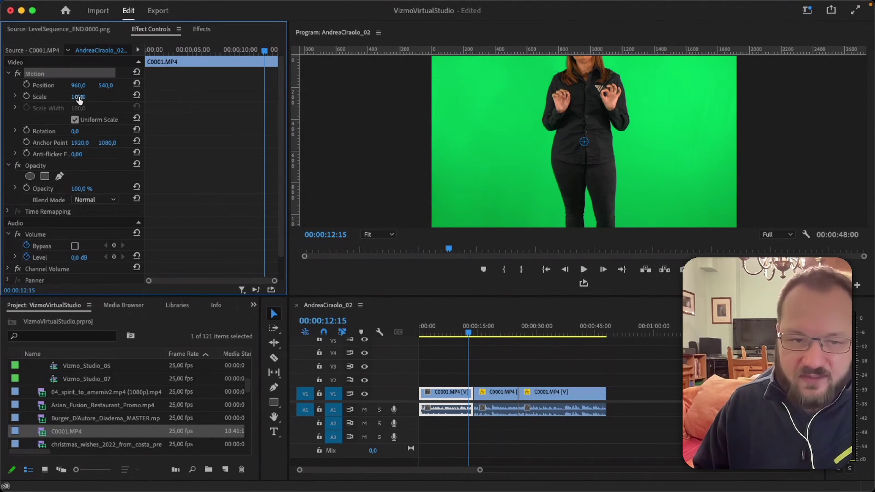
pyautogui.click(78, 85)
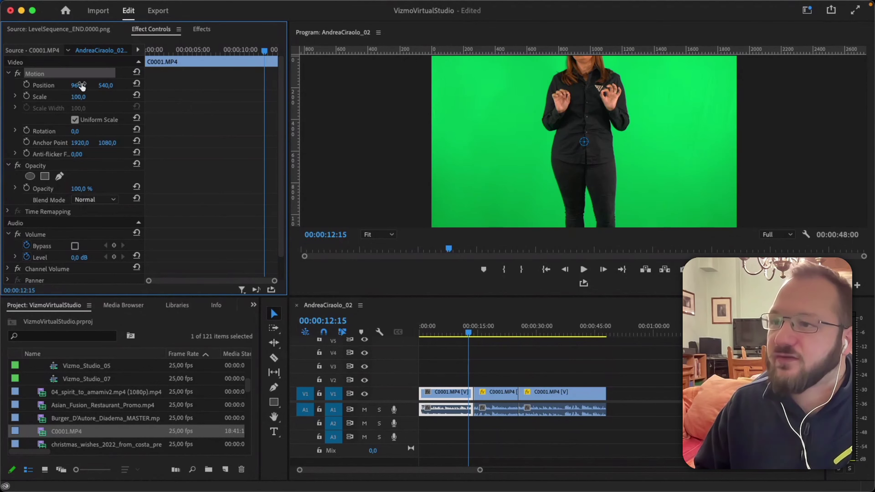
pyautogui.write('898')
pyautogui.press('Return')
pyautogui.click(78, 97)
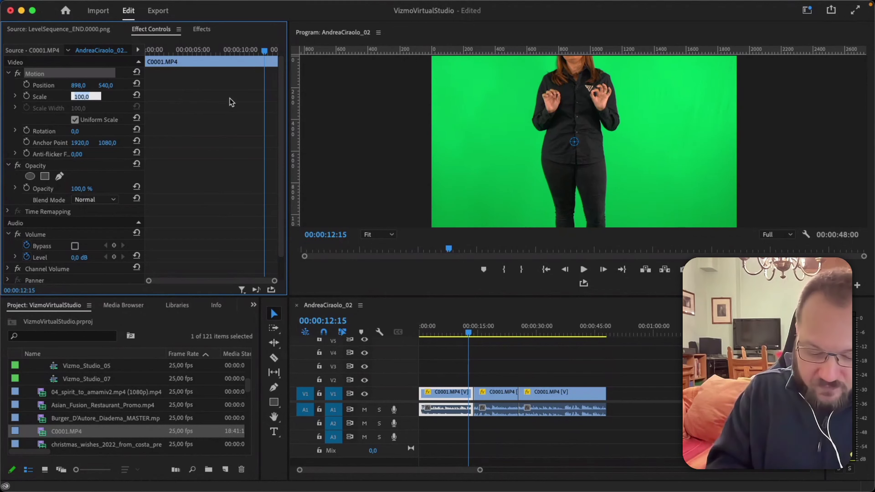
pyautogui.write('50')
pyautogui.press('Return')
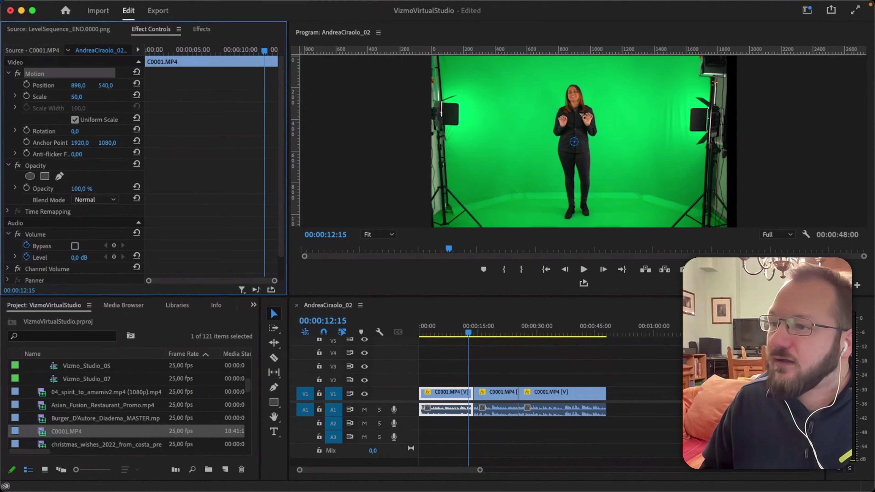
pyautogui.click(110, 142)
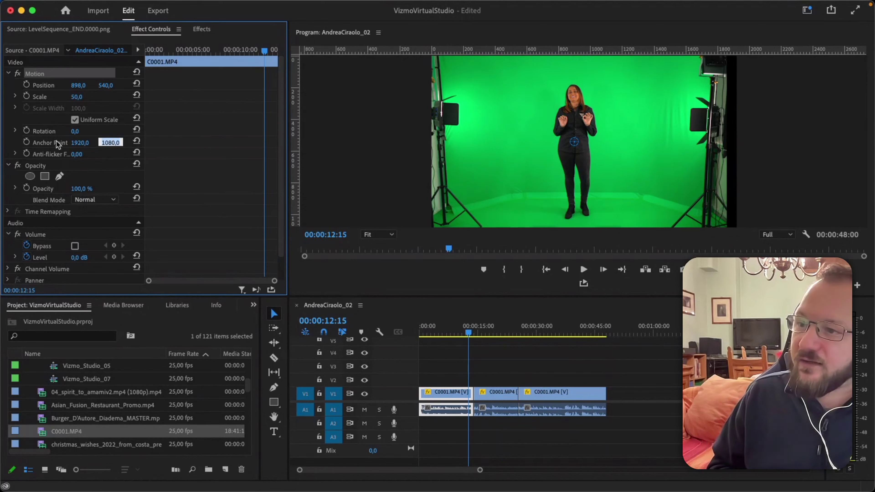
pyautogui.moveTo(74, 131); pyautogui.dragTo(85, 131)
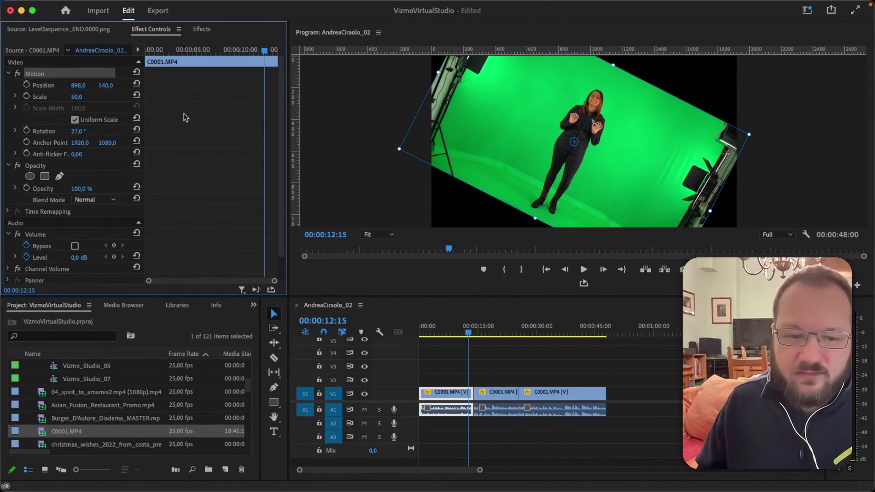
# Reset Motion to defaults, set Scale to 50, and park the playhead near 10 seconds.
pyautogui.click(137, 72)
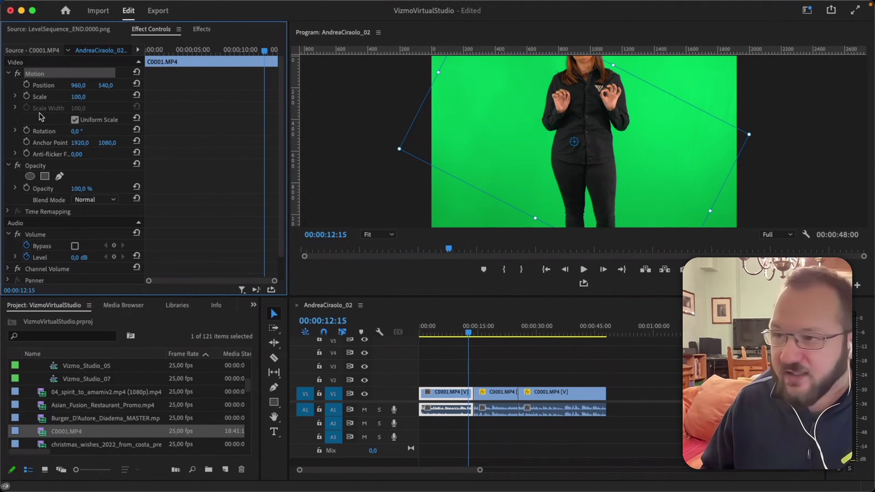
pyautogui.click(78, 96)
pyautogui.write('50')
pyautogui.press('Return')
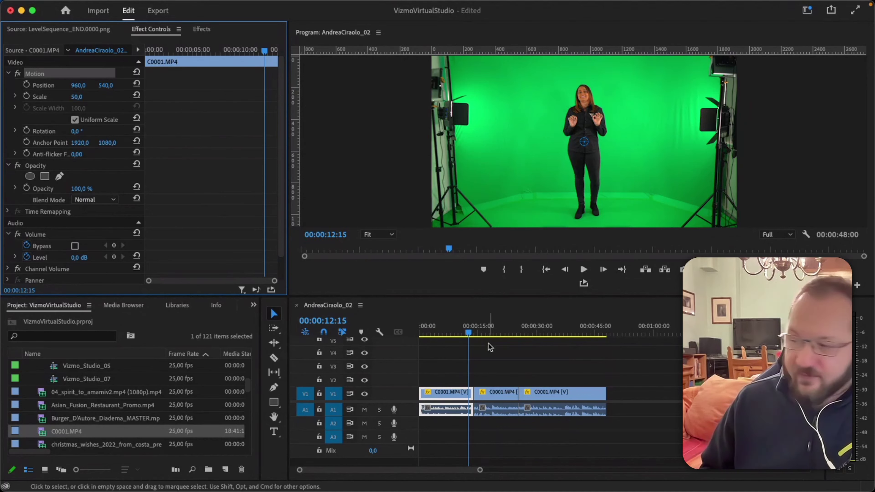
pyautogui.click(464, 333)
pyautogui.moveTo(464, 334); pyautogui.dragTo(462, 334)
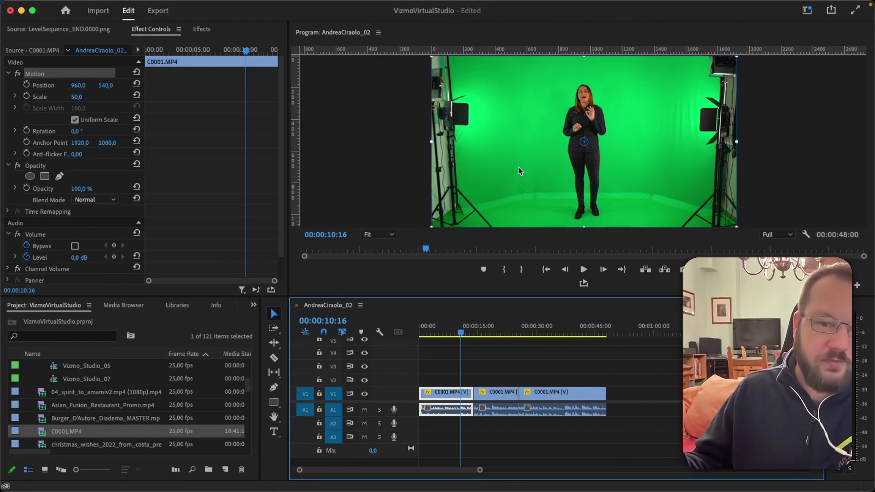
# Drag the playhead back to 00:00:06:14, where the zoom will start.
pyautogui.moveTo(461, 332); pyautogui.dragTo(446, 332)
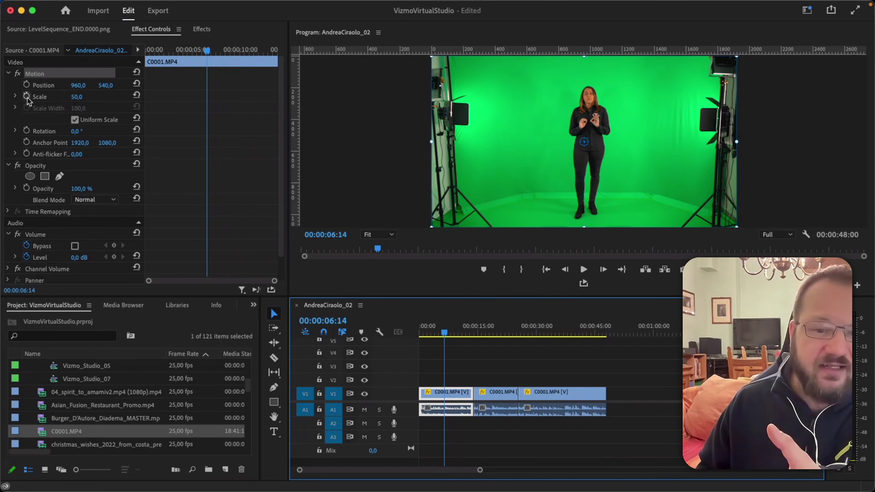
# Keyframe Scale at 50 at 06:14 and 80 at about 12 seconds, then preview the zoom.
pyautogui.click(27, 97)
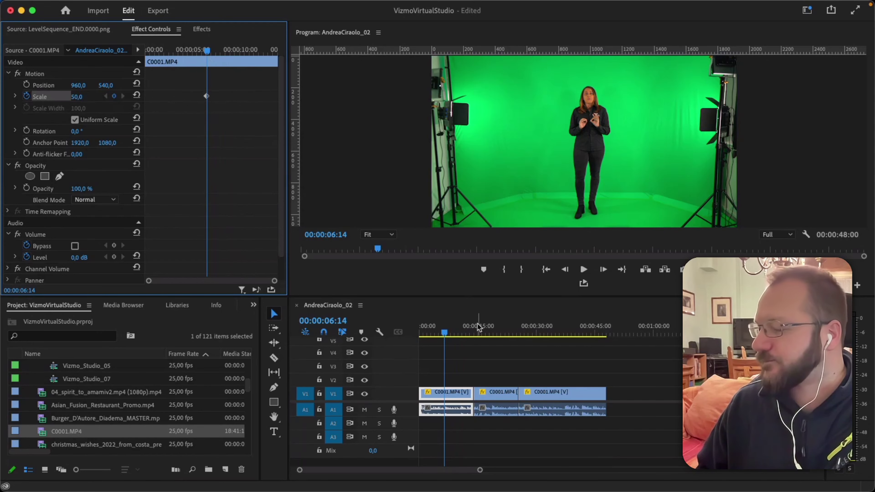
pyautogui.click(450, 332)
pyautogui.moveTo(460, 333); pyautogui.dragTo(467, 333)
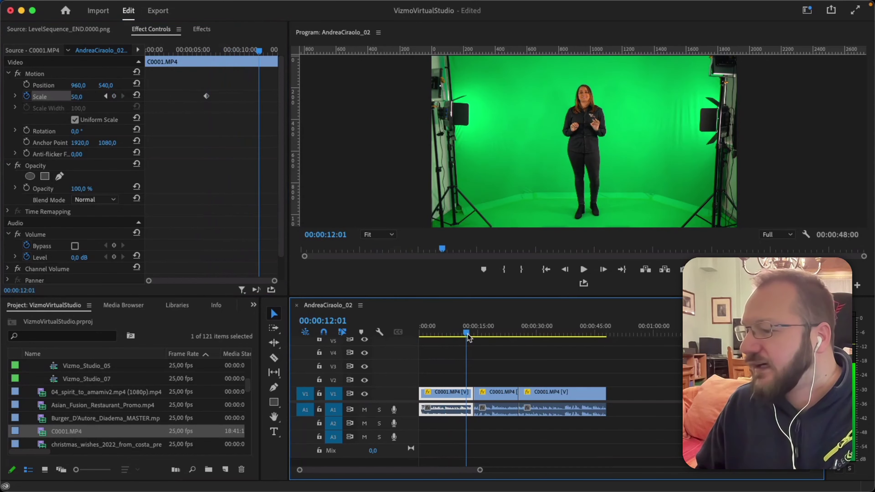
pyautogui.click(77, 97)
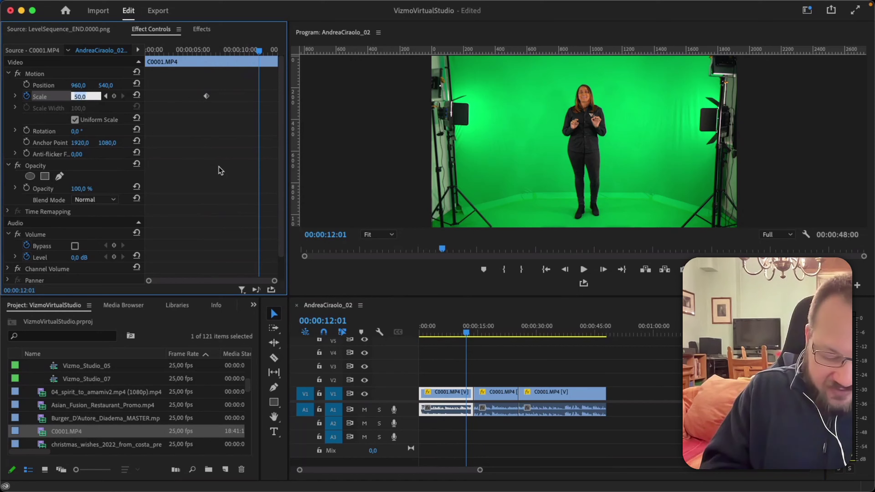
pyautogui.write('80')
pyautogui.press('Return')
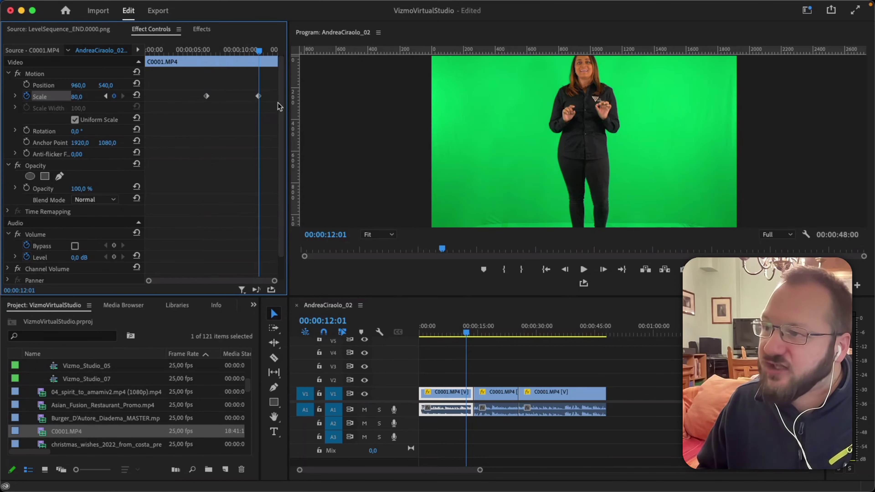
pyautogui.moveTo(256, 49); pyautogui.dragTo(204, 57)
pyautogui.press('space')
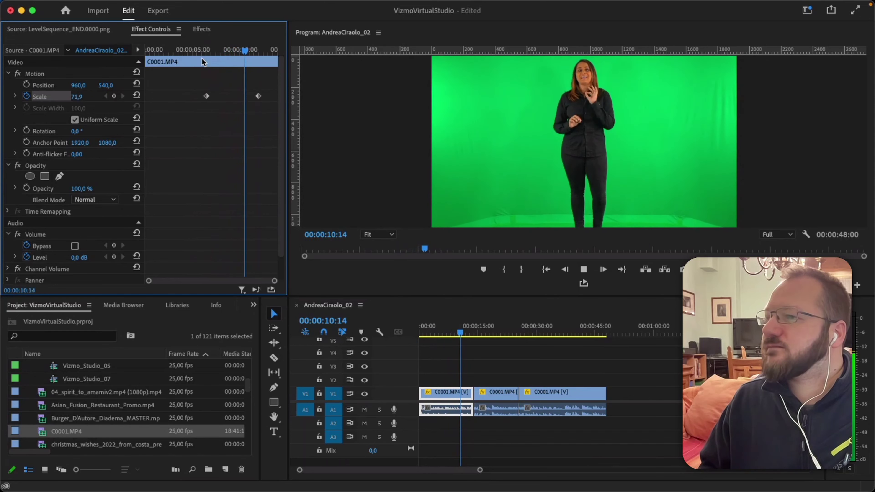
pyautogui.press('space')
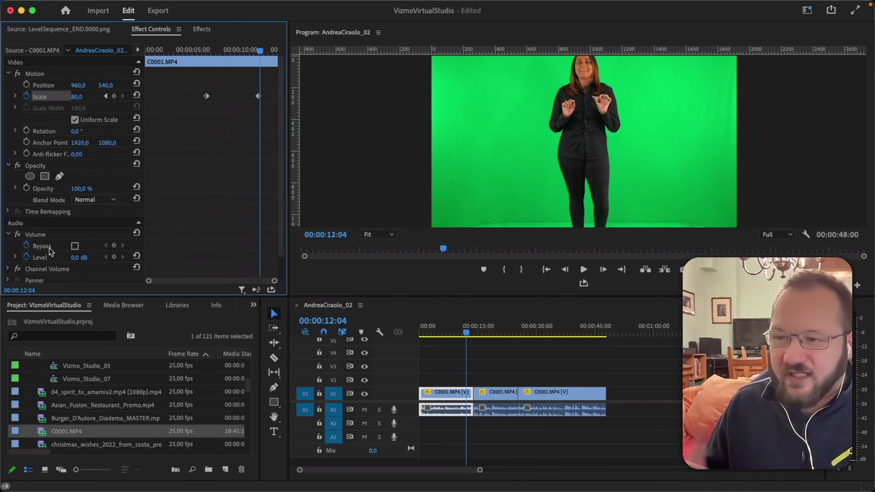
pyautogui.click(35, 258)
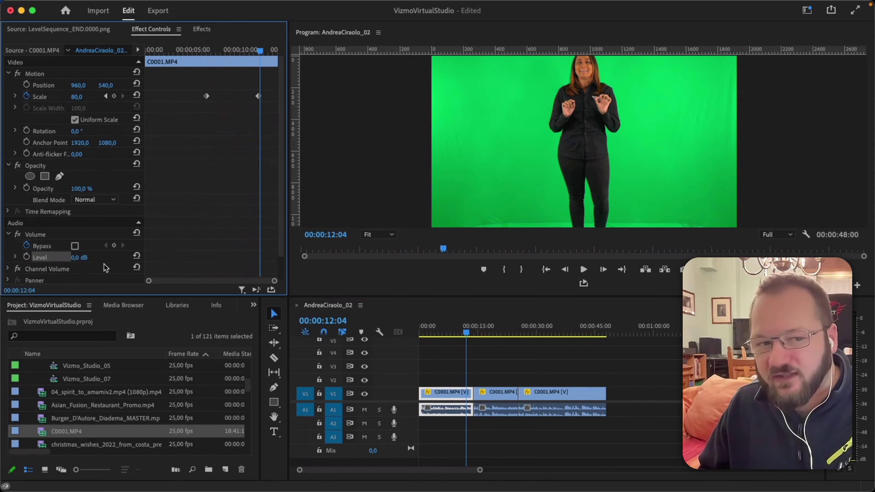
pyautogui.click(27, 257)
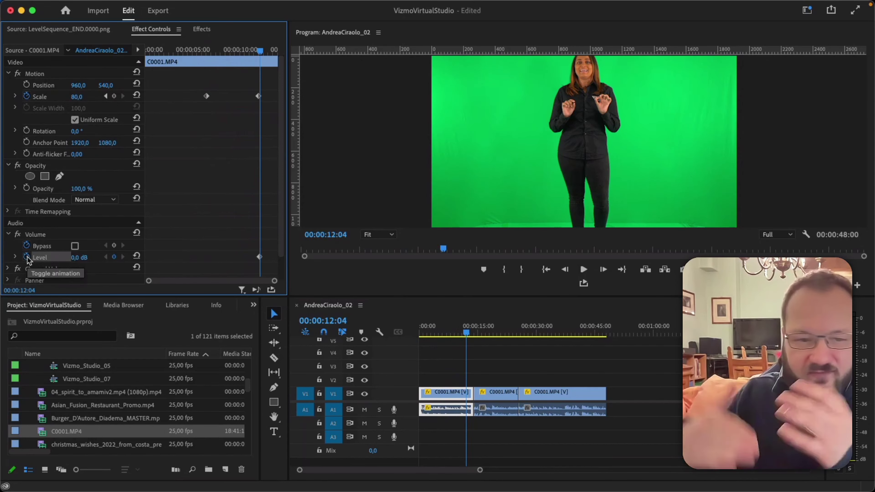
pyautogui.click(260, 257)
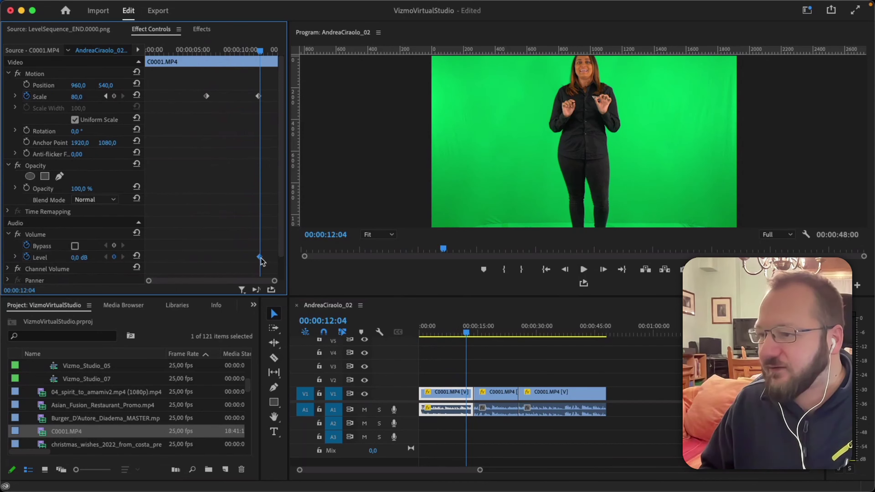
pyautogui.press('Delete')
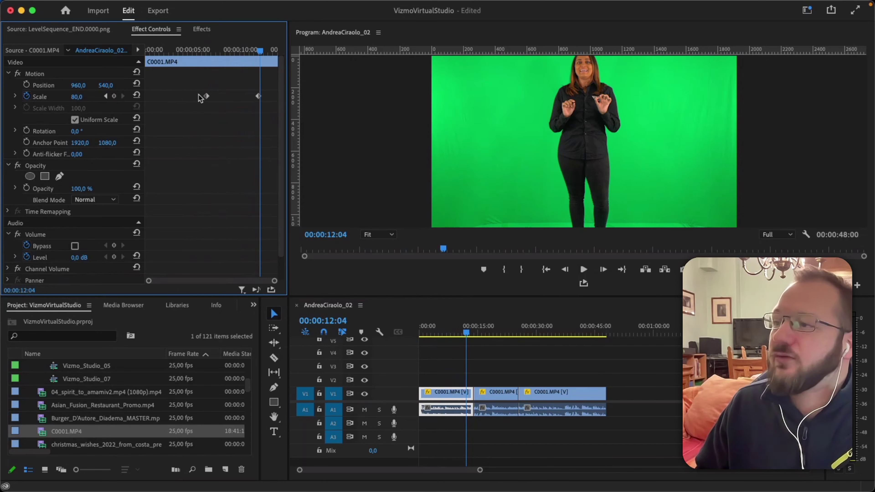
# Expand Scale, drag the first keyframe's Bezier handle to ease the zoom, and play it back.
pyautogui.click(15, 97)
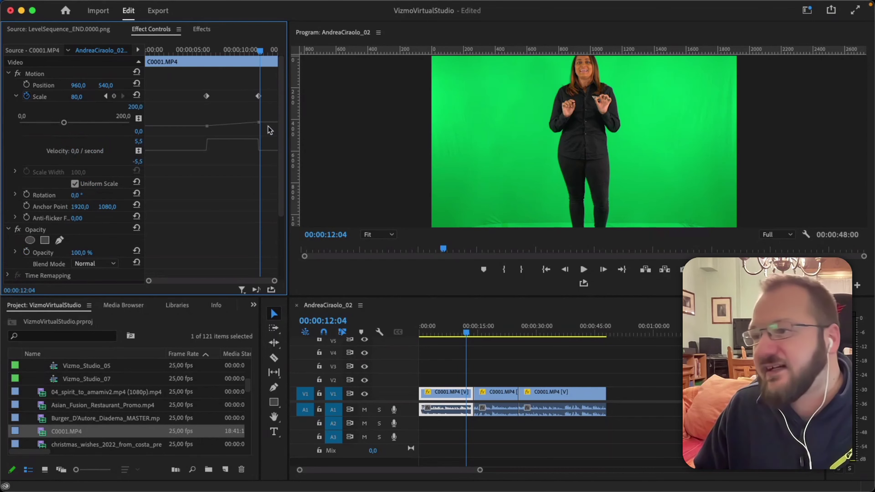
pyautogui.click(207, 126)
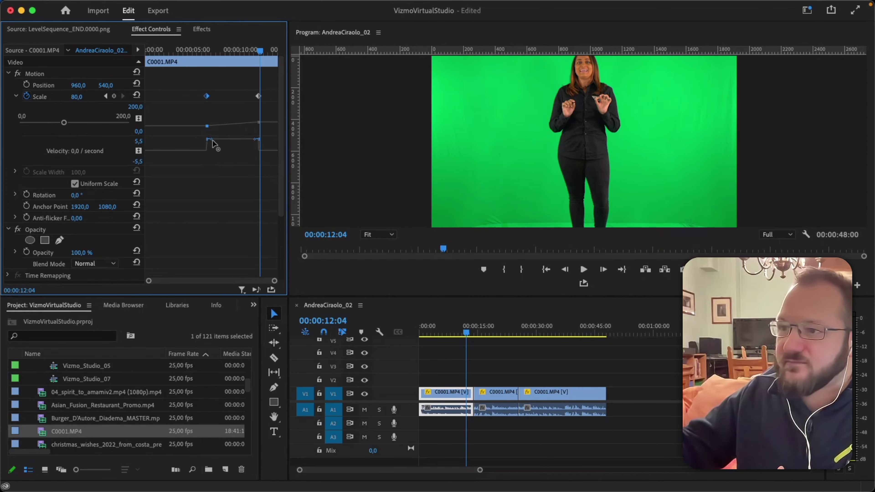
pyautogui.moveTo(213, 140); pyautogui.dragTo(242, 152)
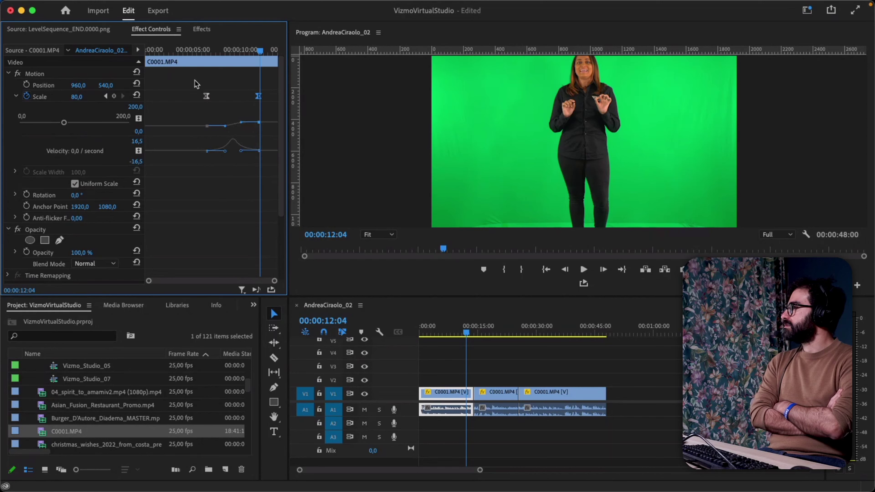
pyautogui.click(215, 49)
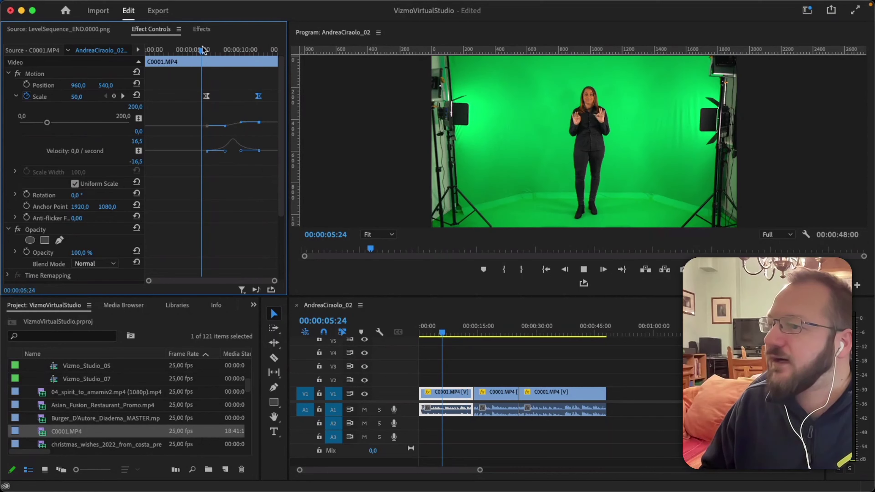
pyautogui.click(203, 50)
pyautogui.press('space')
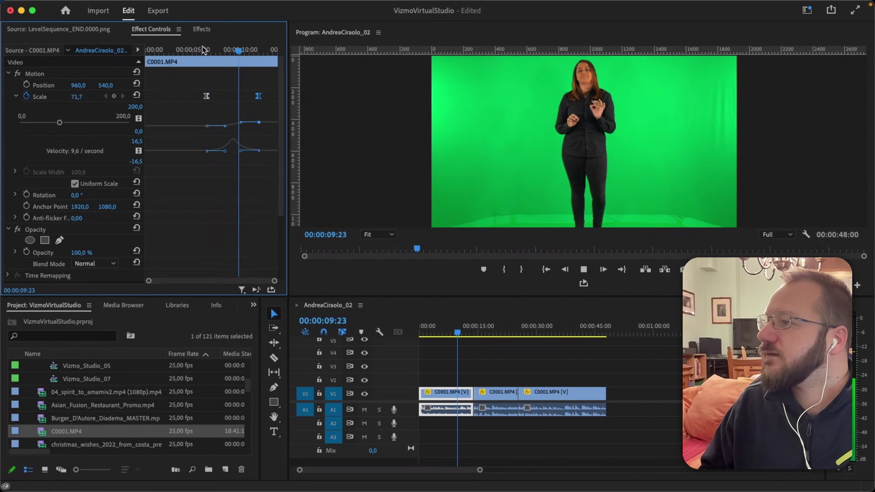
pyautogui.press('space')
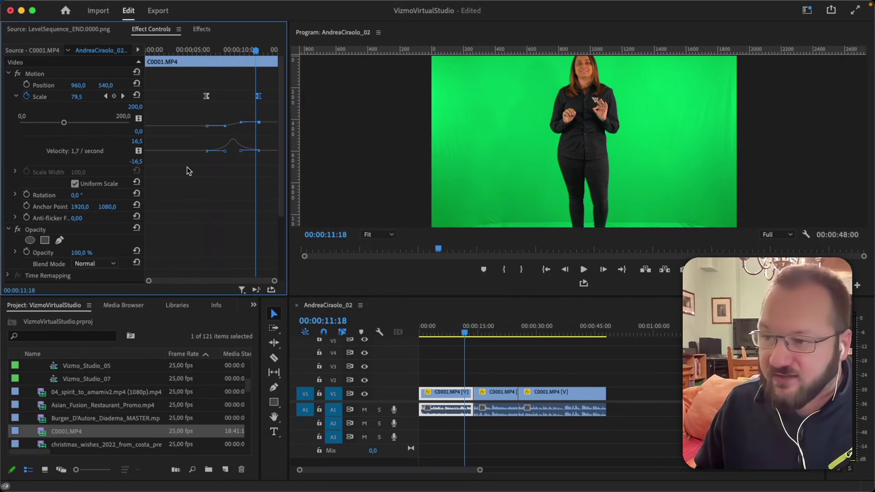
# Move the playhead back to about 3 seconds into the sequence.
pyautogui.scroll(-1, 188, 171)
pyautogui.click(432, 333)
pyautogui.moveTo(433, 335); pyautogui.dragTo(435, 336)
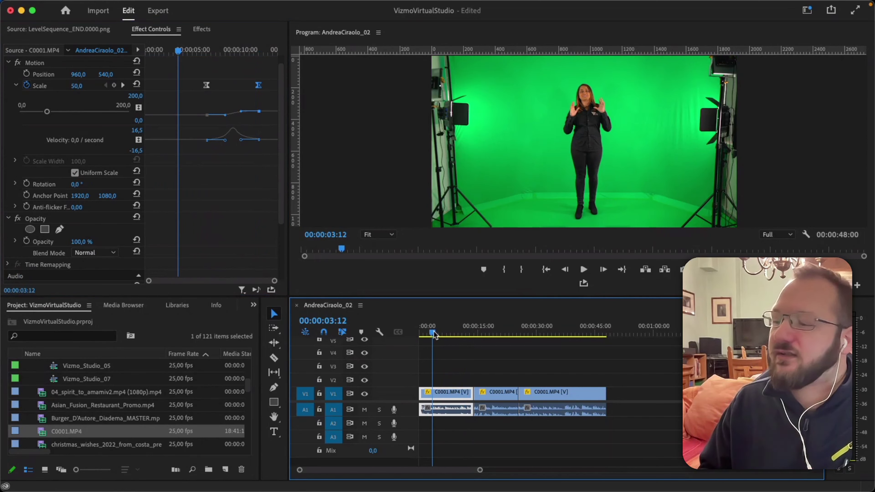
# Mute the presenter's audio track, scroll to Opacity, and zoom in with the playhead near 1 second.
pyautogui.click(364, 410)
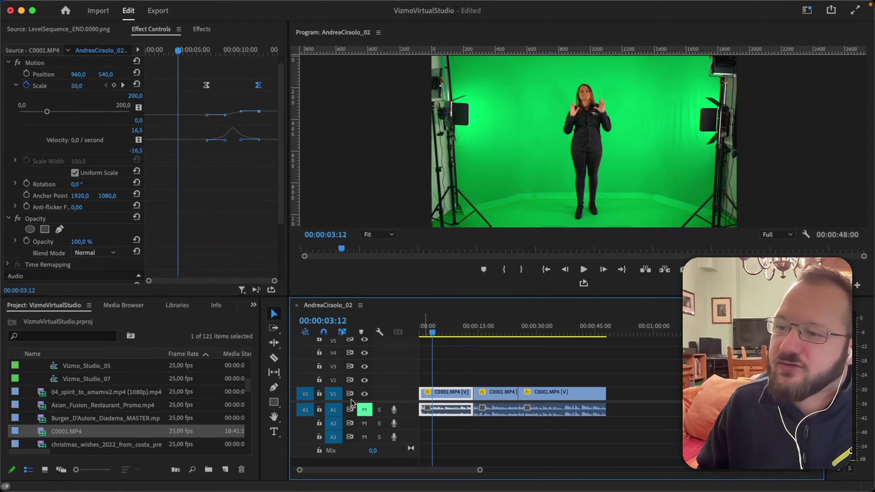
pyautogui.scroll(-3, 210, 218)
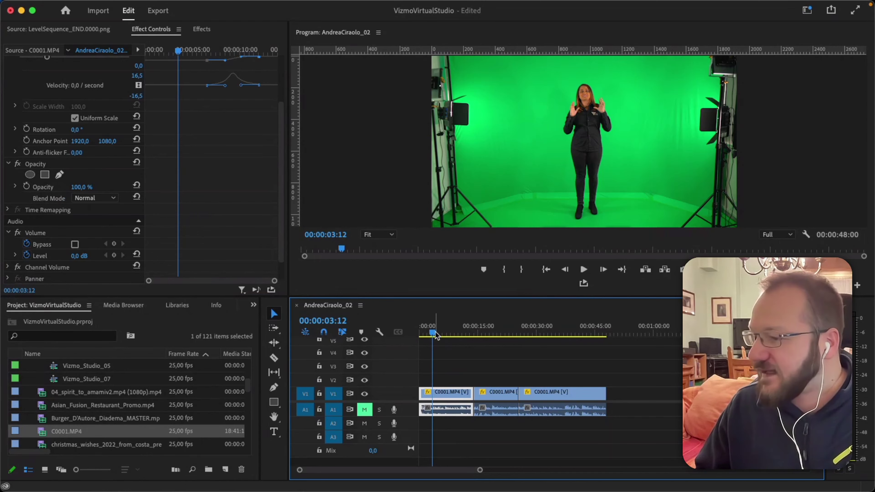
pyautogui.moveTo(434, 335); pyautogui.dragTo(482, 335)
pyautogui.press('=')
pyautogui.press('=')
pyautogui.press('=')
pyautogui.press('=')
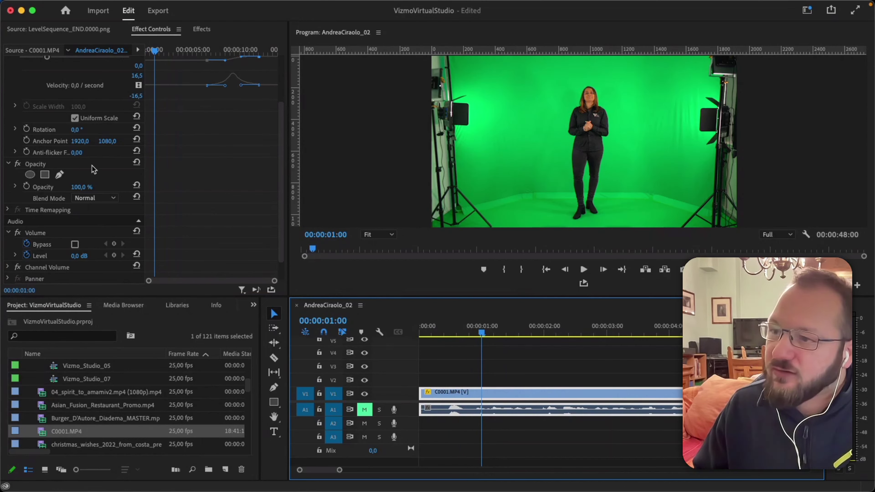
# Keyframe Opacity at 100% at 1 second and 0% at the clip's start.
pyautogui.click(26, 187)
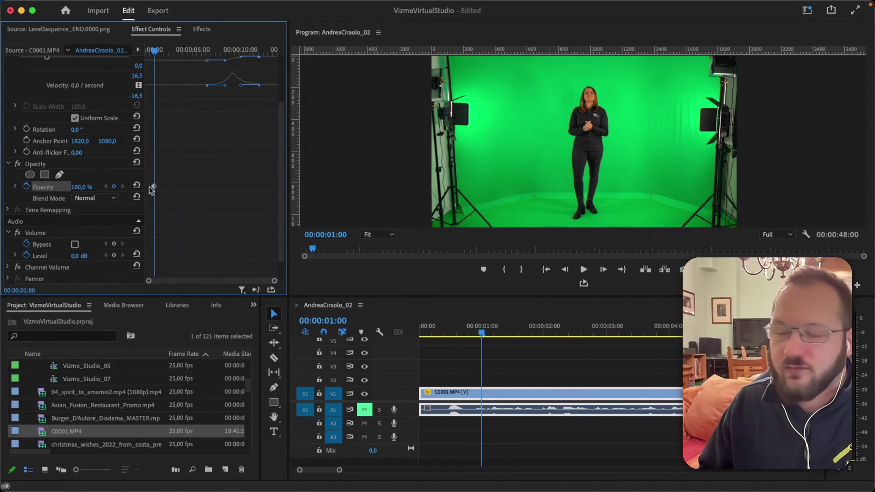
pyautogui.click(145, 49)
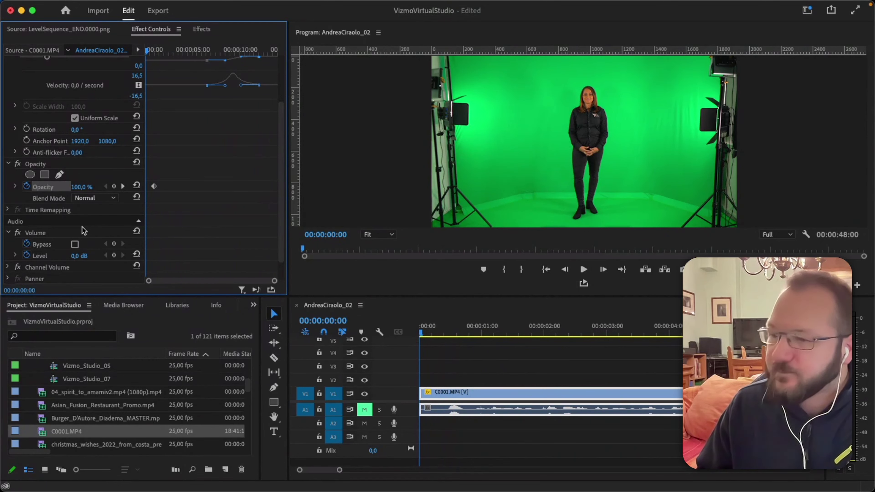
pyautogui.write('0')
pyautogui.press('Return')
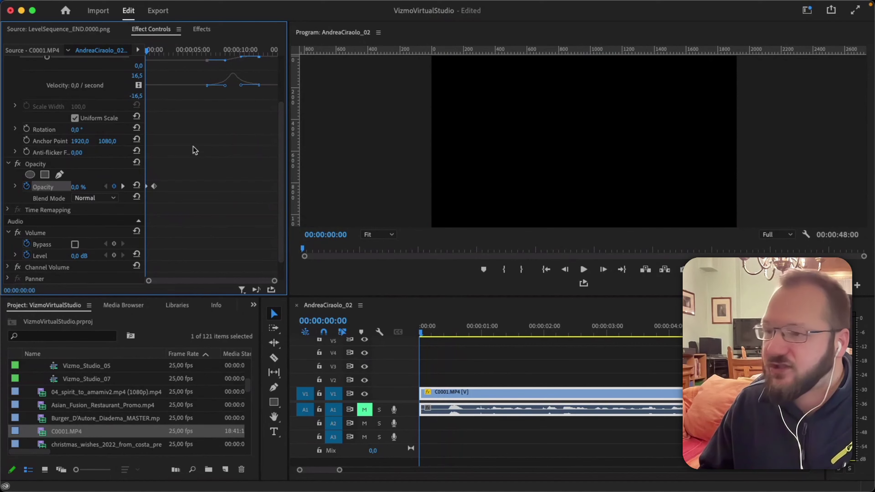
# Play the fade-in back from the sequence start and expand Opacity to show its graphs.
pyautogui.press('space')
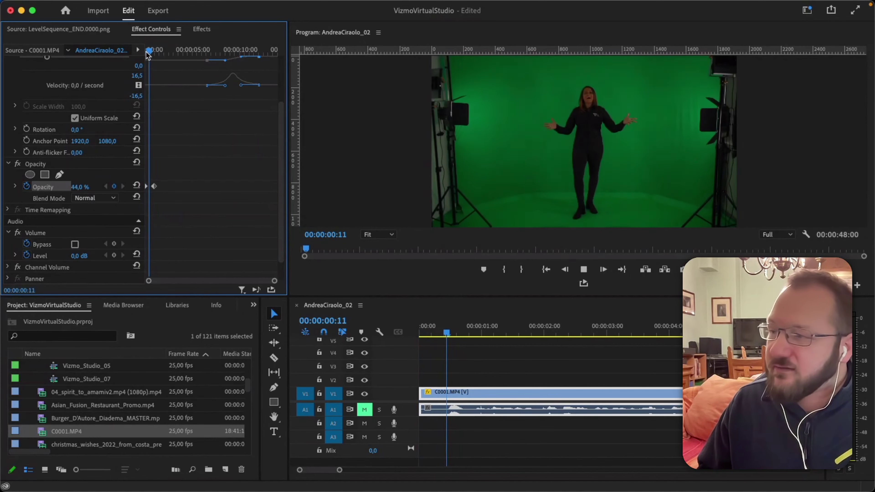
pyautogui.press('space')
pyautogui.click(421, 334)
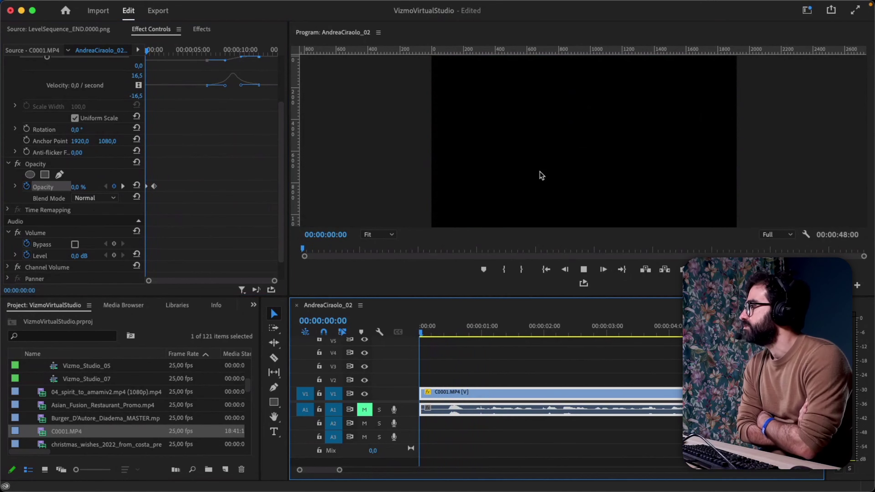
pyautogui.press('space')
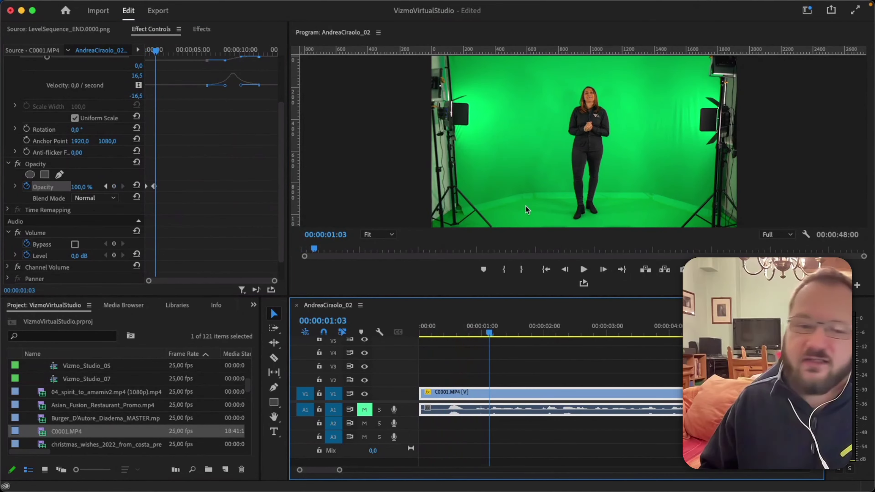
pyautogui.click(15, 187)
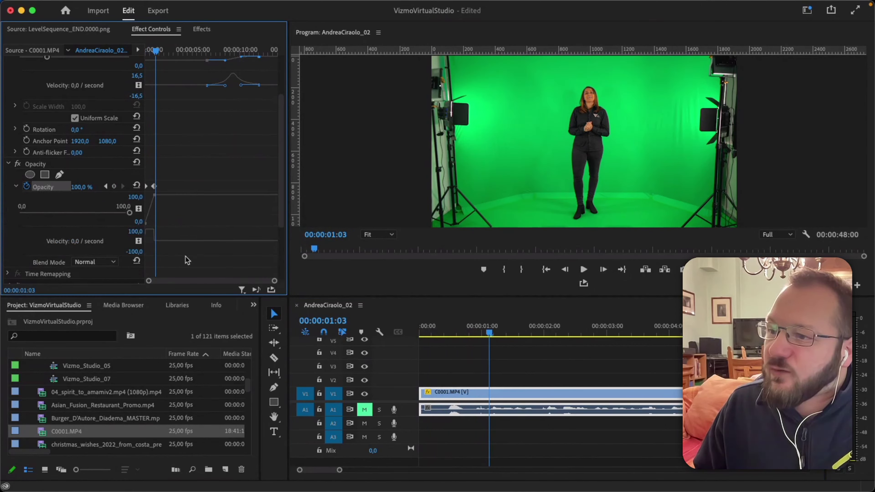
# Apply Ease In to the one-second opacity keyframe and Ease Out to the first keyframe.
pyautogui.moveTo(279, 281); pyautogui.dragTo(244, 281)
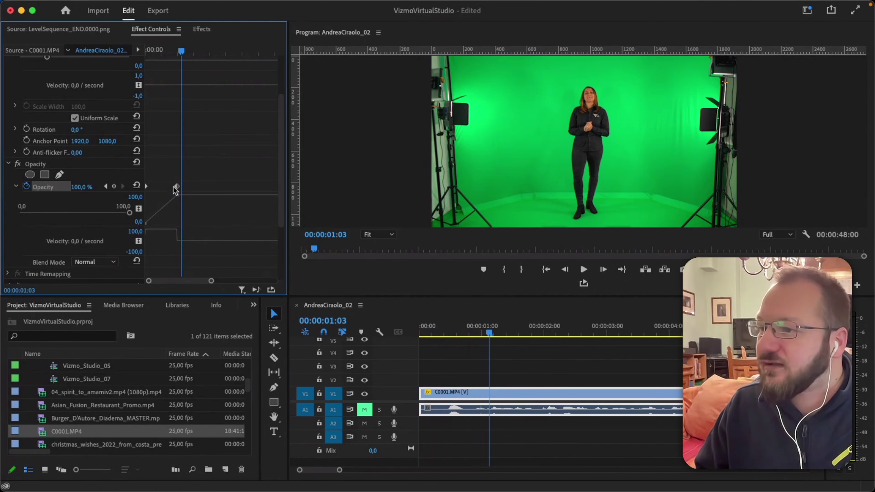
pyautogui.rightClick(177, 187)
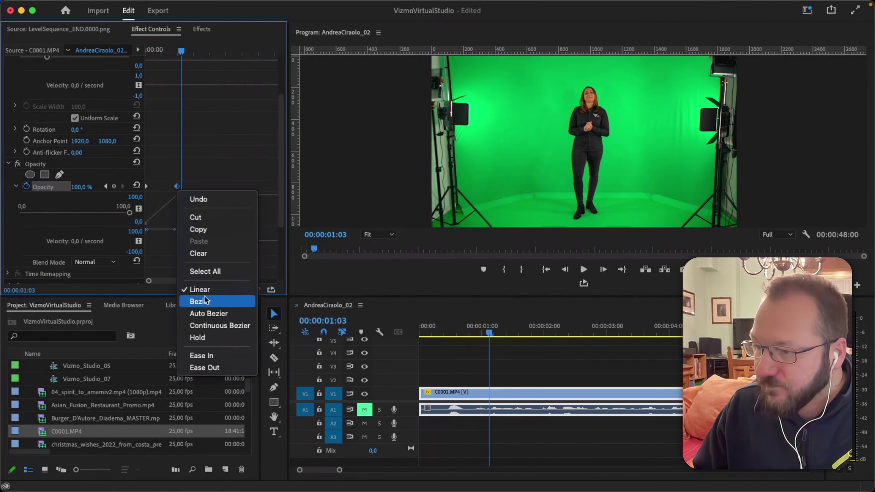
pyautogui.click(207, 354)
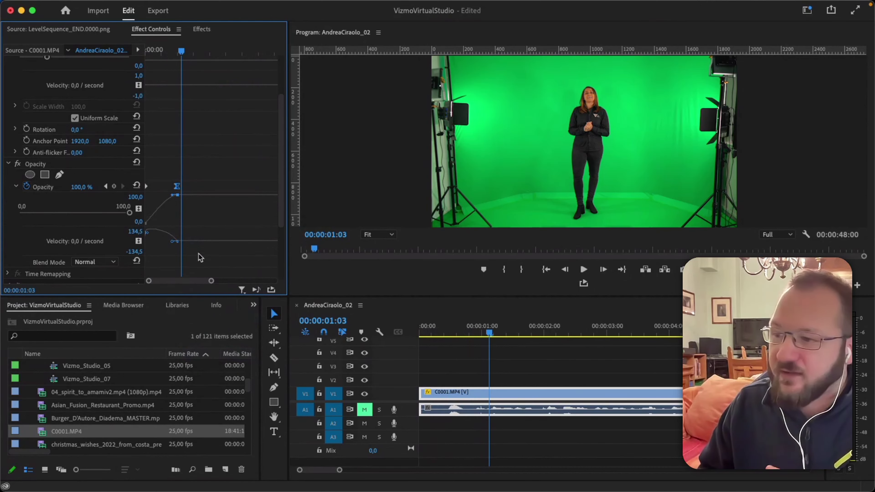
pyautogui.rightClick(147, 188)
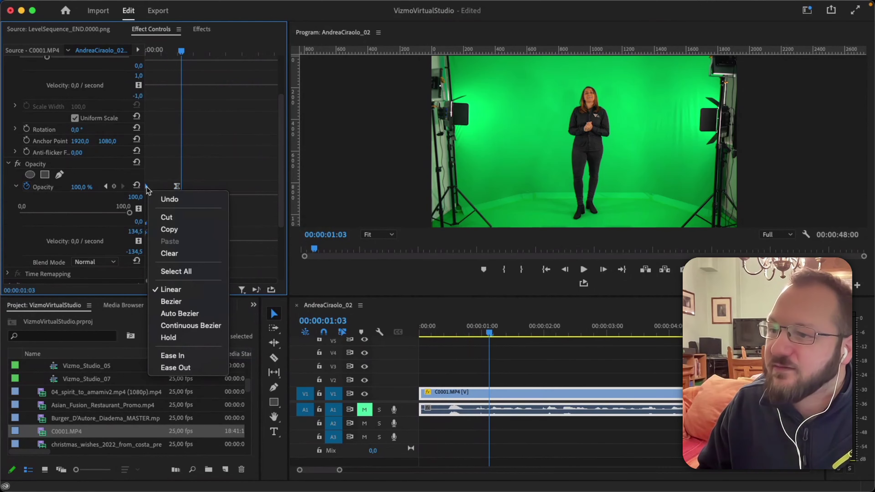
pyautogui.click(170, 367)
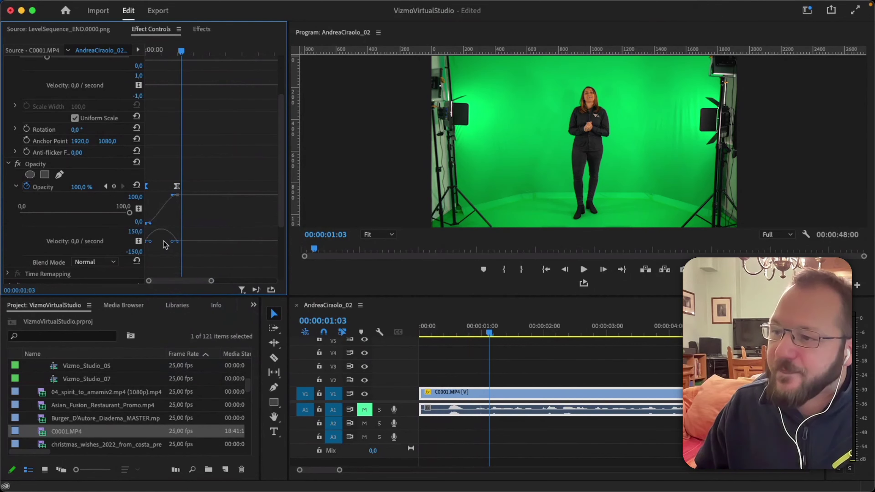
# Lengthen the first keyframe's ease-out velocity handle for a smoother fade start.
pyautogui.moveTo(151, 242); pyautogui.dragTo(167, 244)
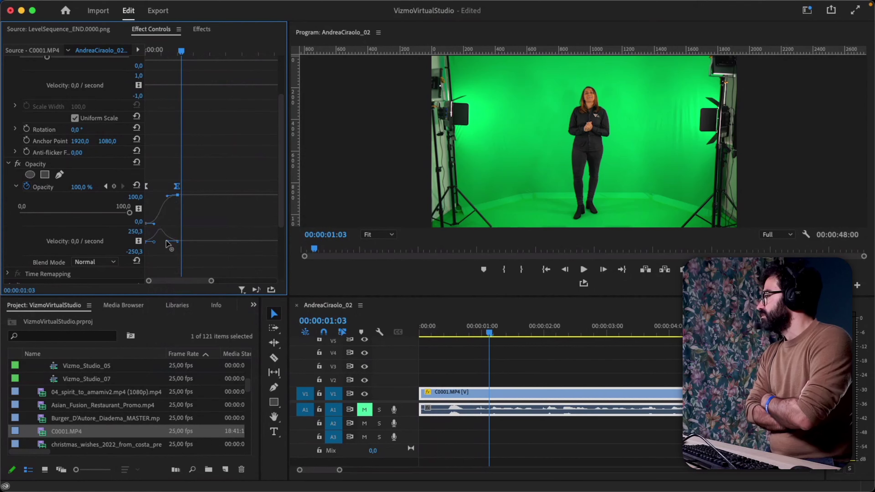
pyautogui.scroll(3, 202, 172)
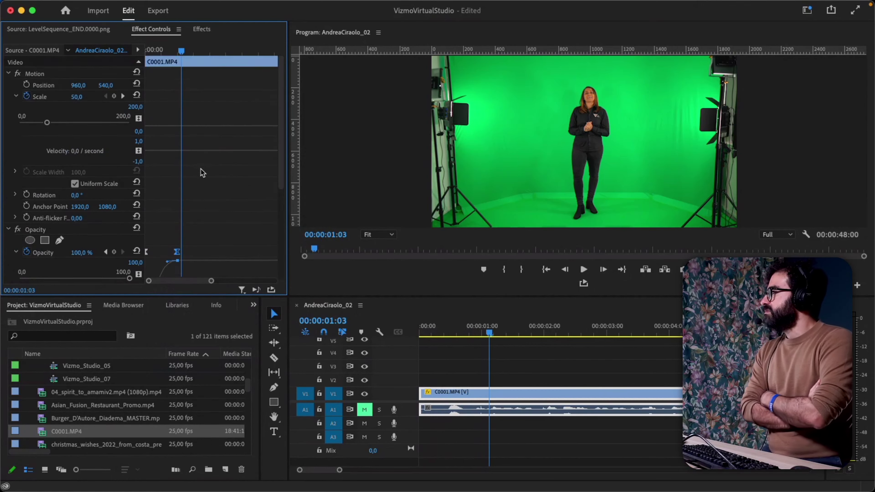
pyautogui.scroll(-8, 203, 174)
pyautogui.moveTo(211, 281); pyautogui.dragTo(267, 281)
pyautogui.scroll(5, 200, 211)
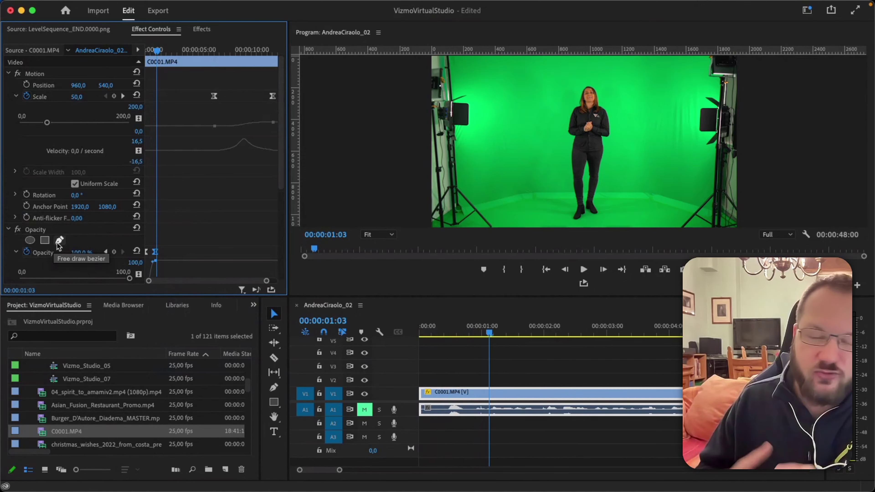
# Add a 4-point polygon opacity mask and spread its four corners around the presenter.
pyautogui.click(45, 241)
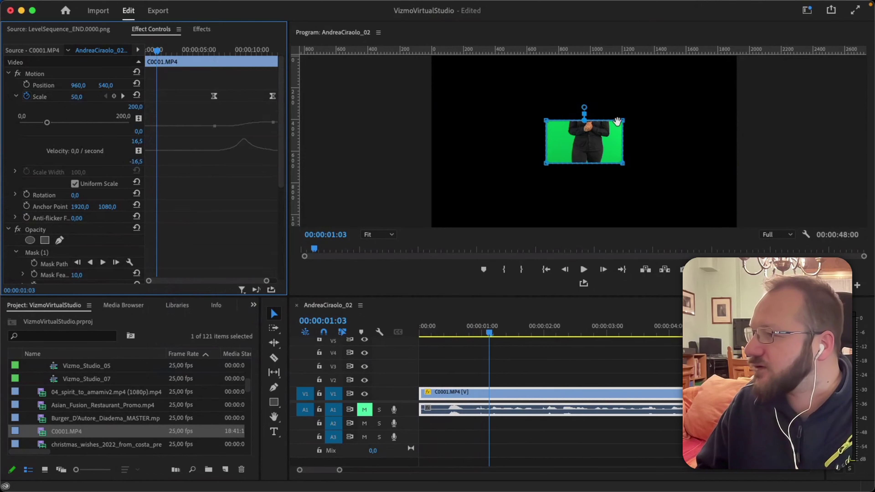
pyautogui.moveTo(617, 121); pyautogui.dragTo(646, 64)
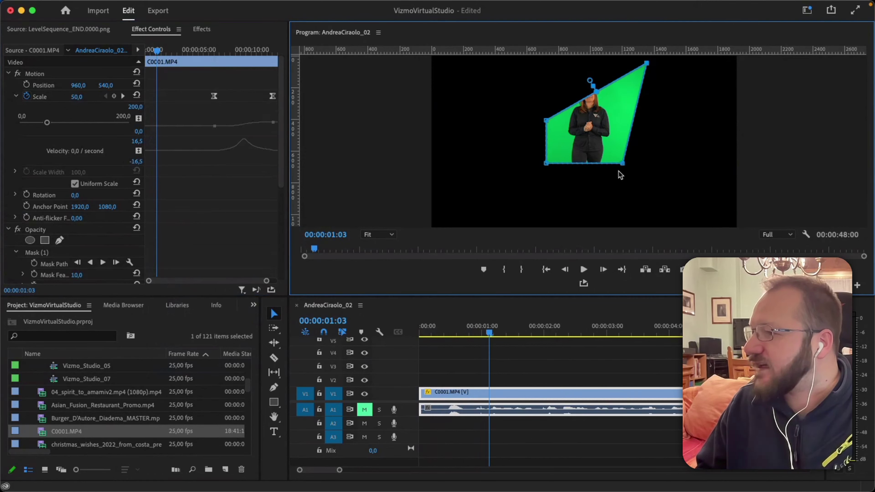
pyautogui.moveTo(623, 163); pyautogui.dragTo(671, 219)
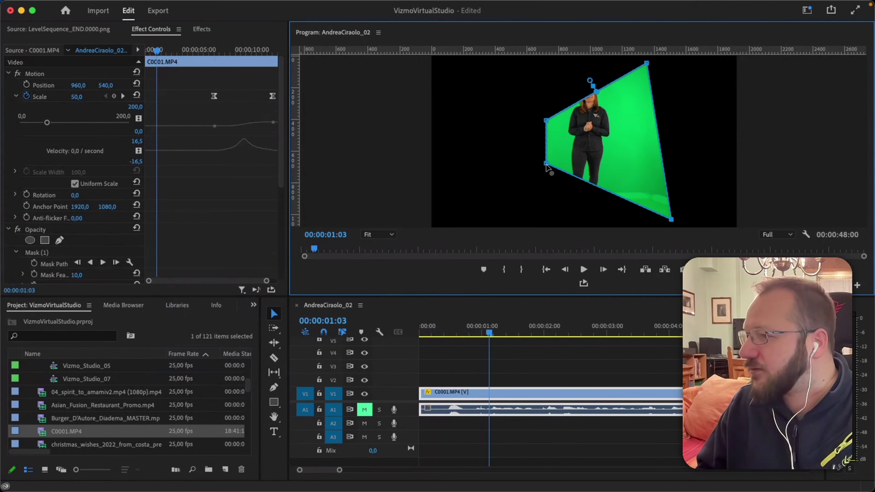
pyautogui.moveTo(546, 164); pyautogui.dragTo(531, 217)
pyautogui.moveTo(546, 122); pyautogui.dragTo(529, 70)
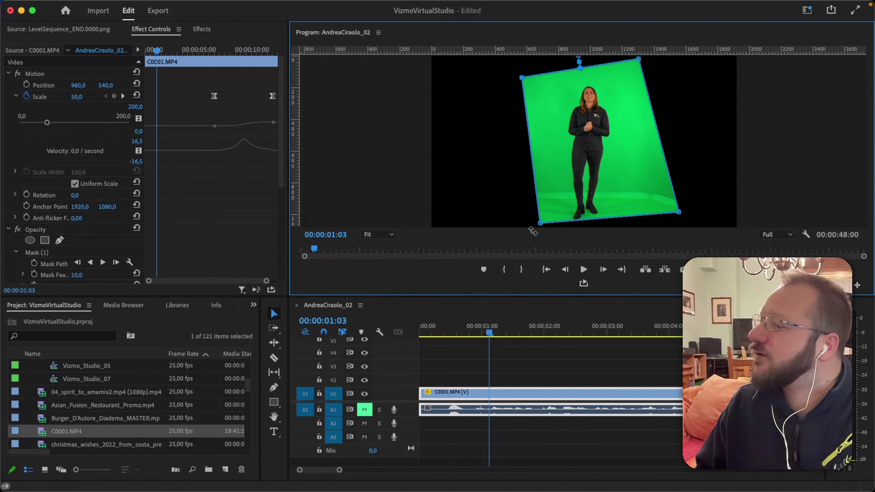
# Refine the mask corners, straightening the right edge and pinning the top-right to the frame top.
pyautogui.moveTo(532, 219); pyautogui.dragTo(529, 232)
pyautogui.moveTo(670, 221); pyautogui.dragTo(651, 231)
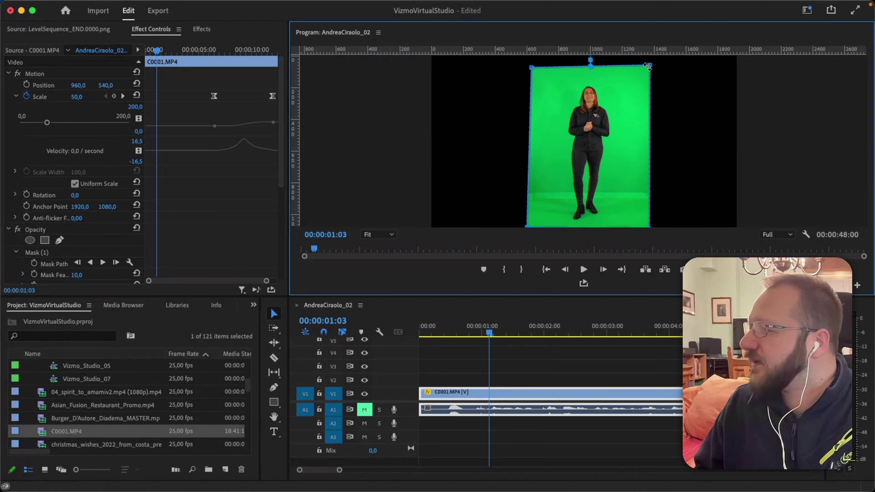
pyautogui.moveTo(648, 64); pyautogui.dragTo(652, 56)
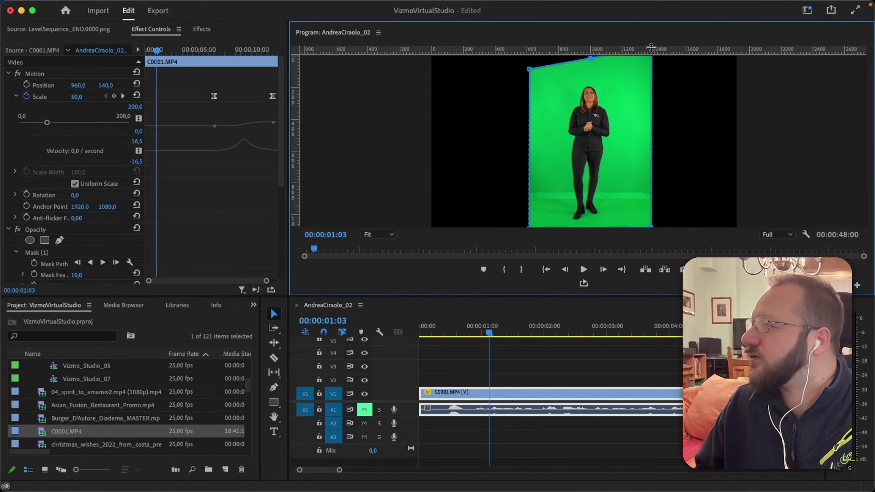
pyautogui.moveTo(530, 71); pyautogui.dragTo(492, 131)
# Step one frame forward and switch the Program monitor zoom to 75%, then 25%.
pyautogui.press('Right')
pyautogui.click(391, 236)
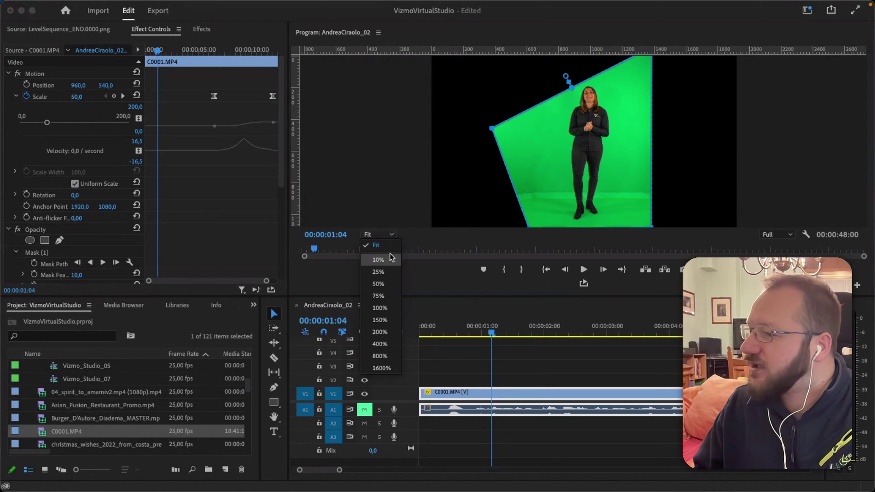
pyautogui.click(379, 297)
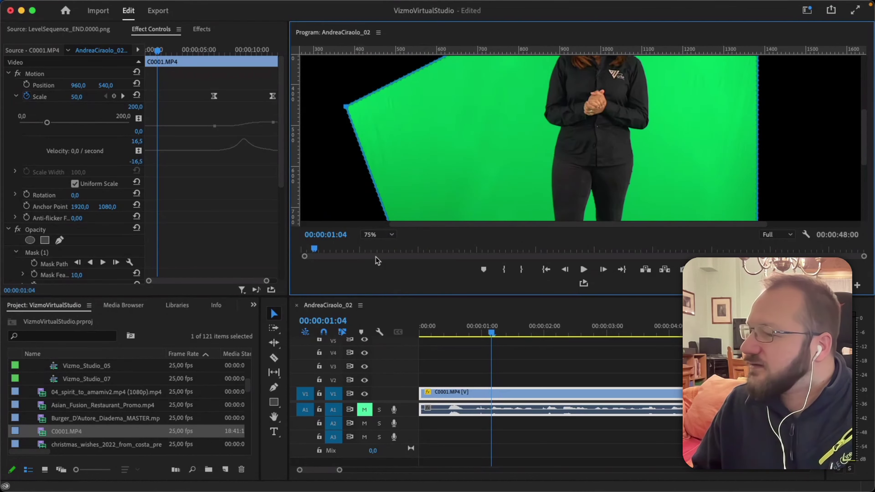
pyautogui.click(378, 235)
pyautogui.click(378, 272)
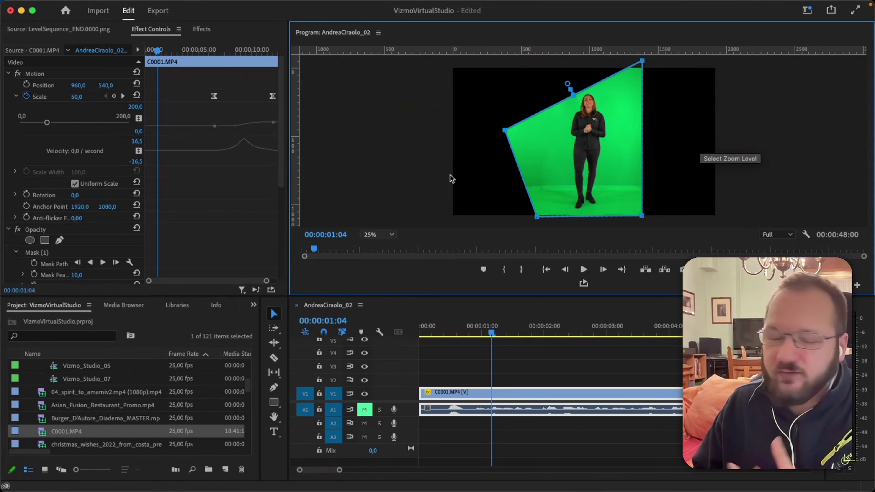
pyautogui.scroll(13, 458, 173)
pyautogui.scroll(-20, 459, 157)
pyautogui.scroll(5, 460, 156)
pyautogui.scroll(5, 459, 156)
pyautogui.scroll(-4, 459, 155)
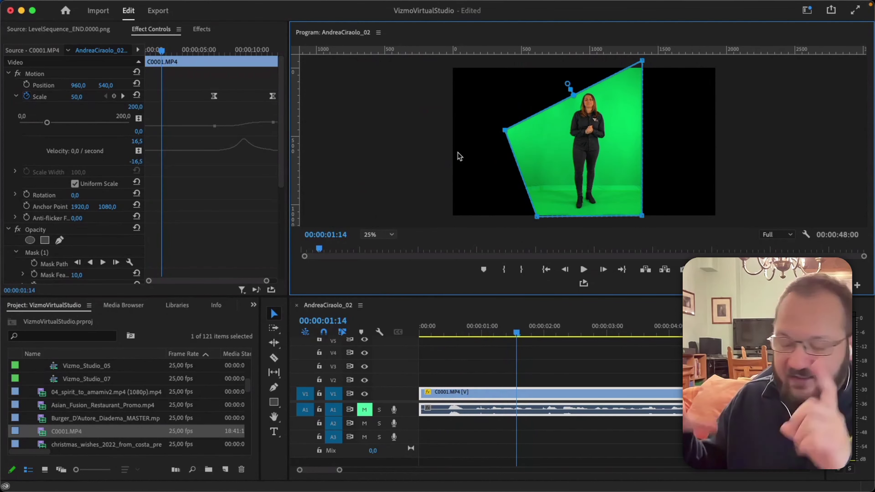
# Play back the masked clip, nudge the top-right corner inward, and raise Mask Feather to 253,4.
pyautogui.press('space')
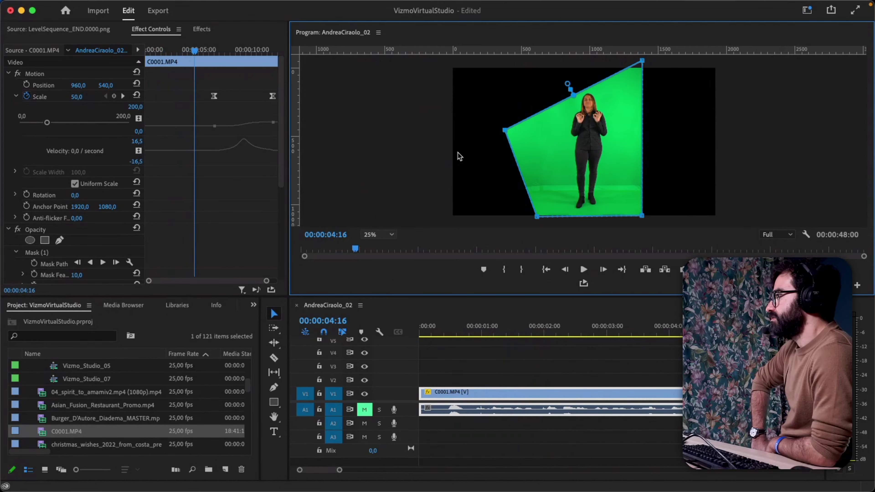
pyautogui.scroll(10, 459, 156)
pyautogui.scroll(20, 460, 156)
pyautogui.scroll(-20, 459, 156)
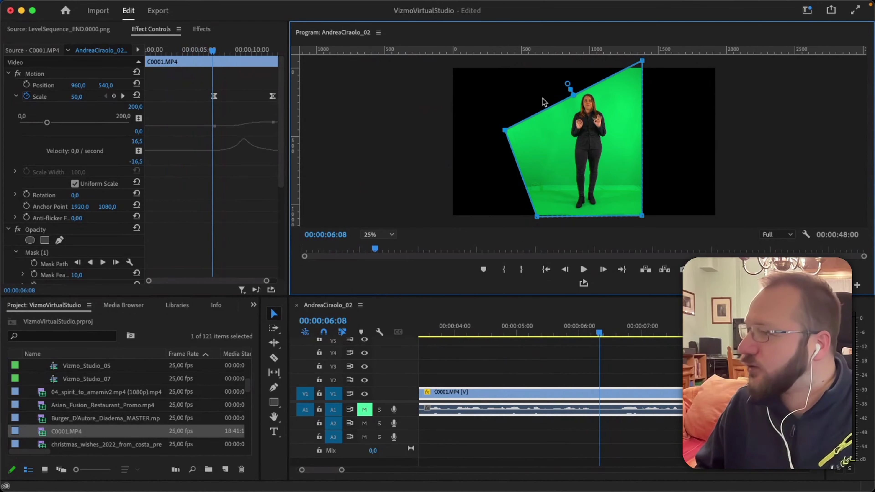
pyautogui.moveTo(642, 61); pyautogui.dragTo(603, 84)
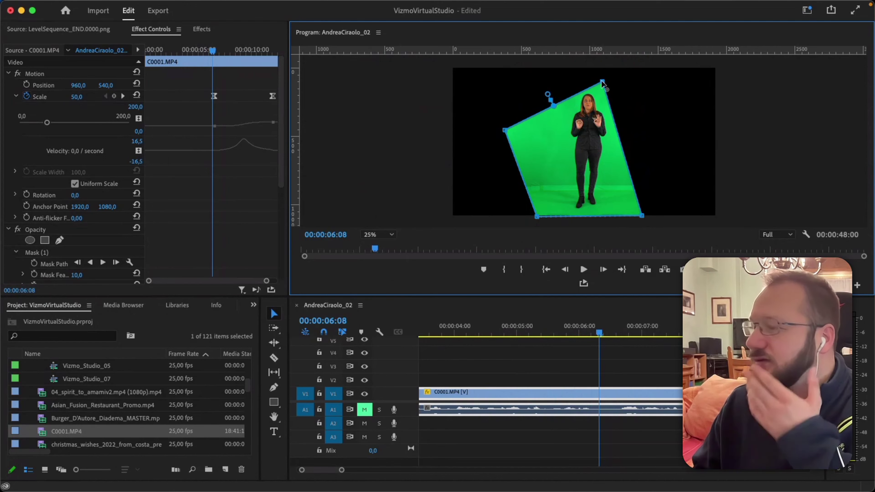
pyautogui.moveTo(548, 95); pyautogui.dragTo(544, 88)
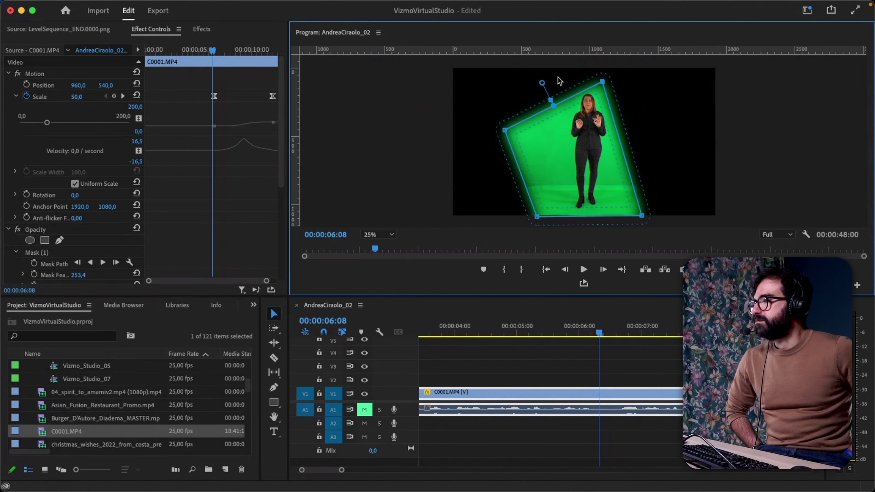
# Cut the mask feather to 70,6 and raise the left and top-right vertices to square the mask.
pyautogui.moveTo(542, 84); pyautogui.dragTo(552, 99)
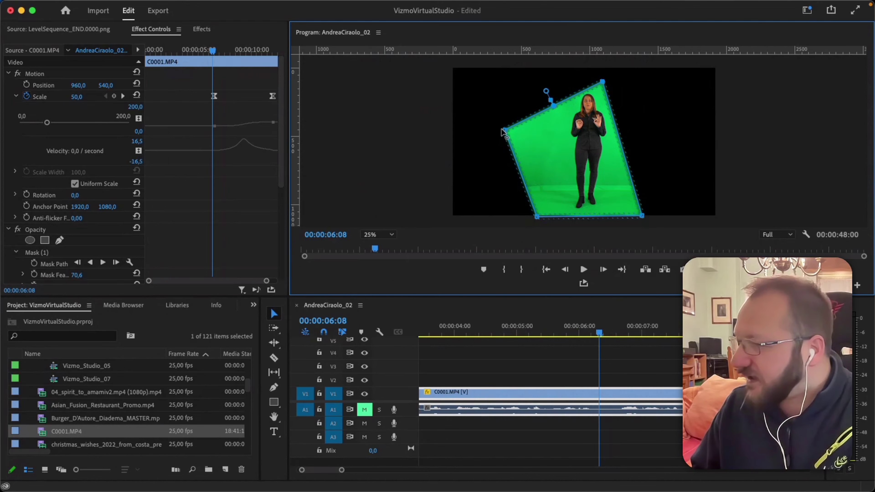
pyautogui.moveTo(504, 131); pyautogui.dragTo(536, 67)
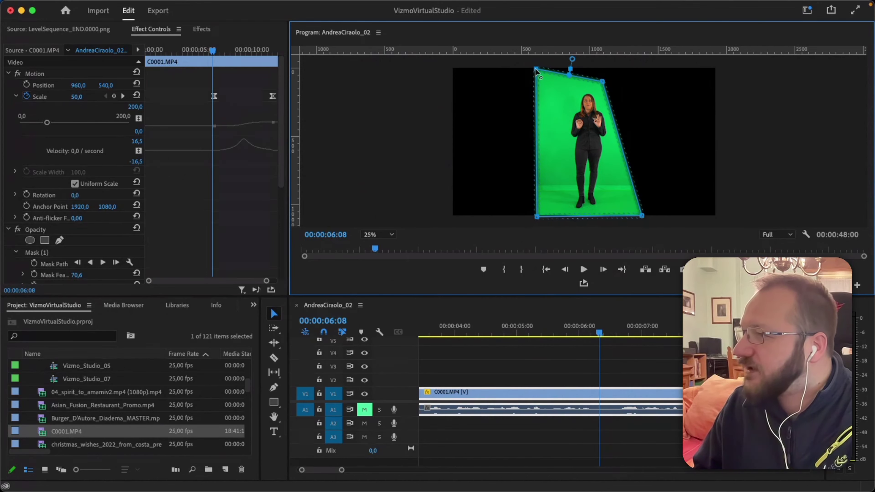
pyautogui.moveTo(603, 85); pyautogui.dragTo(629, 68)
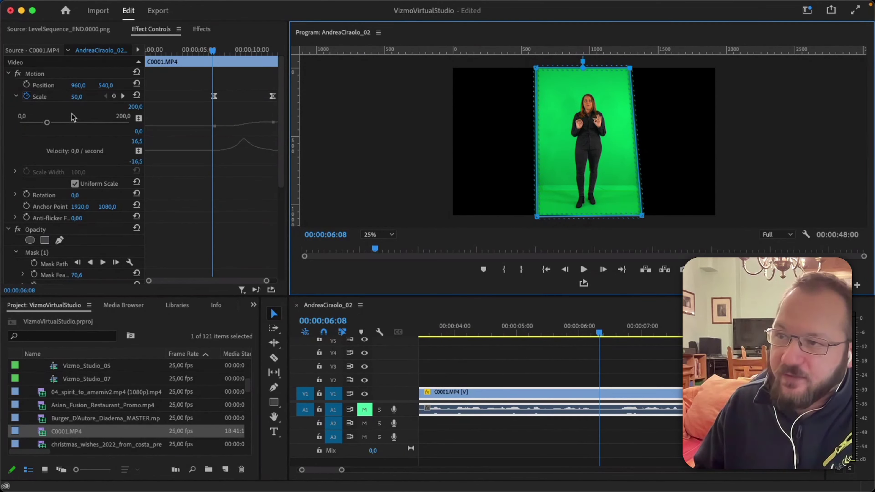
pyautogui.scroll(-5, 74, 118)
pyautogui.scroll(1, 231, 156)
pyautogui.scroll(-1, 220, 162)
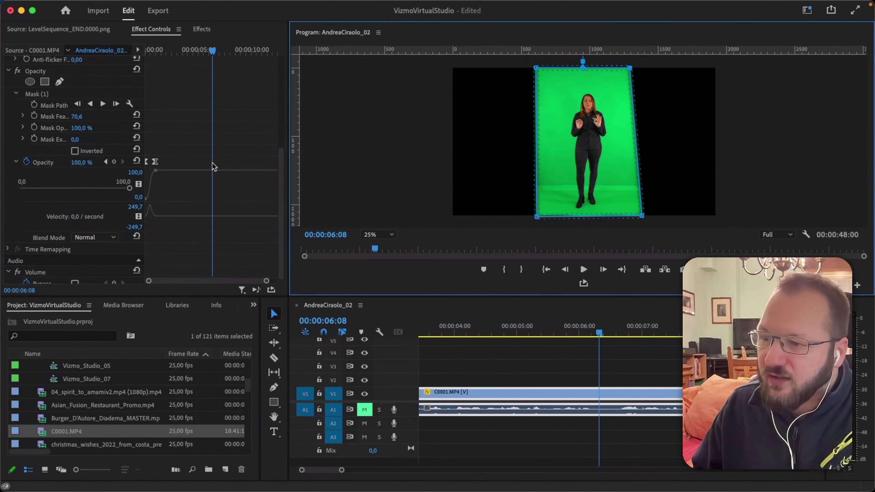
pyautogui.scroll(3, 208, 165)
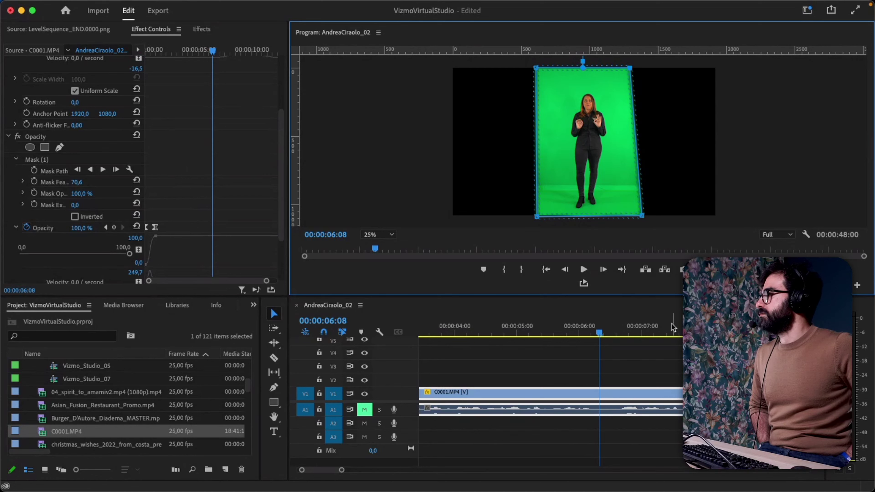
# Deselect the presenter clip and filter the Effects panel by 'key'.
pyautogui.click(553, 374)
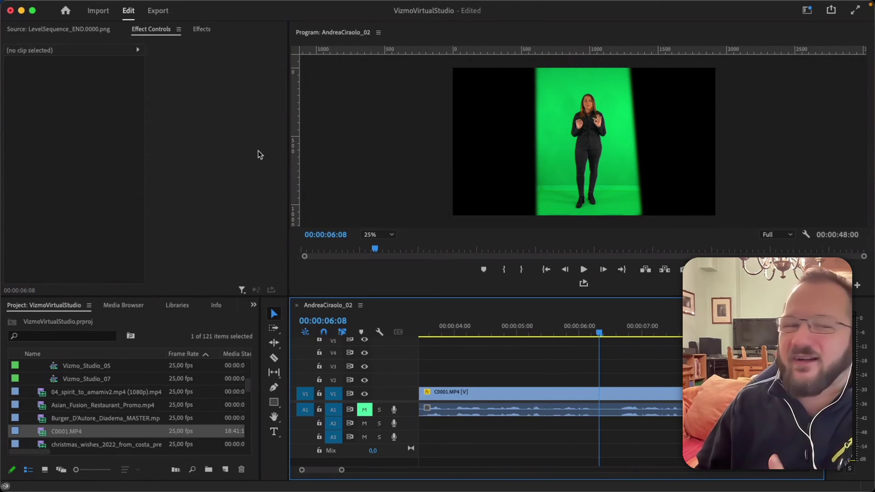
pyautogui.click(200, 29)
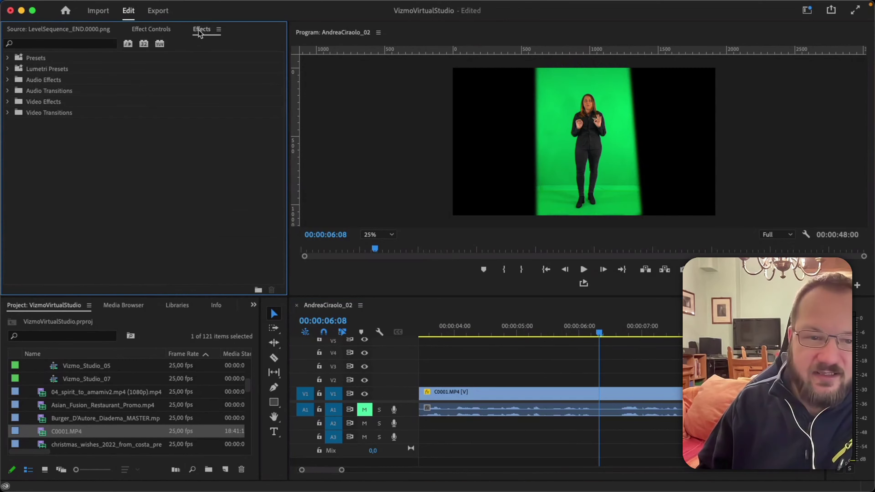
pyautogui.click(78, 45)
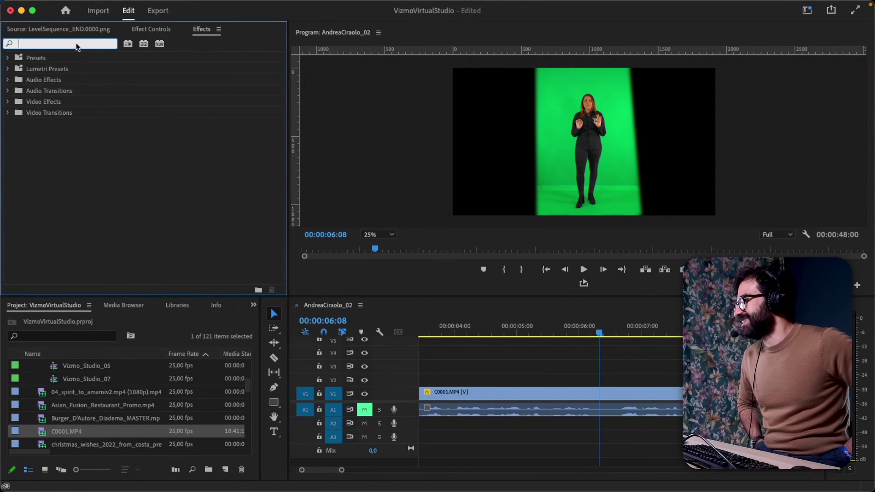
pyautogui.write('key')
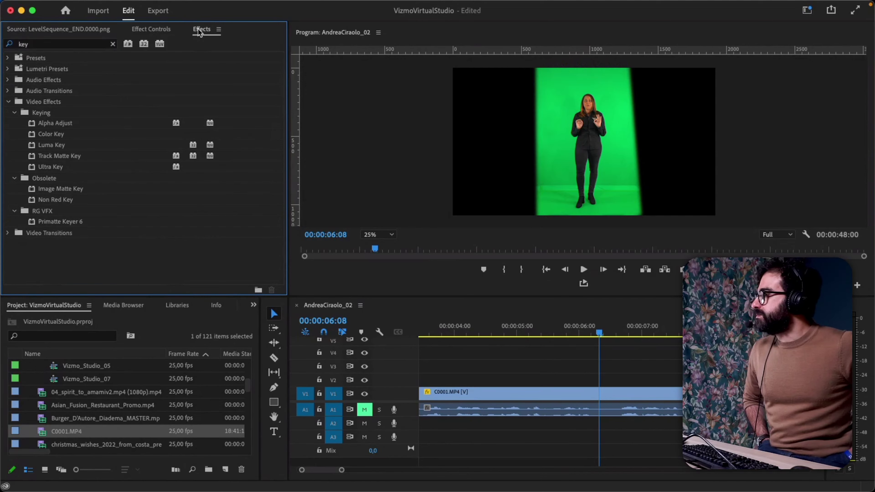
pyautogui.click(353, 6)
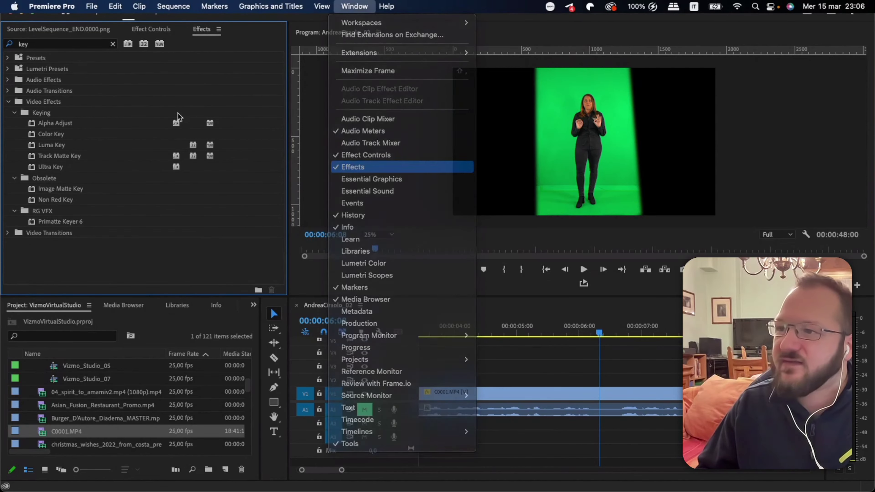
pyautogui.click(357, 167)
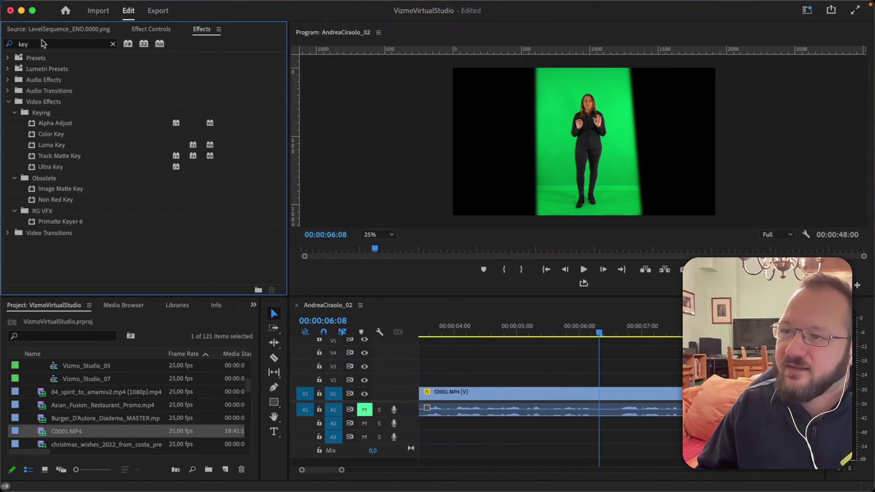
pyautogui.click(53, 48)
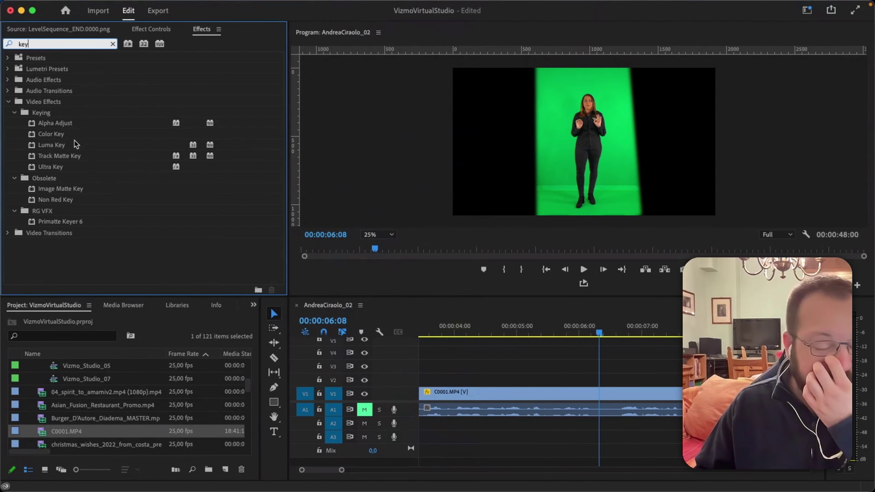
# Drag Keying > Color Key onto the presenter clip and zoom the timeline out.
pyautogui.click(52, 134)
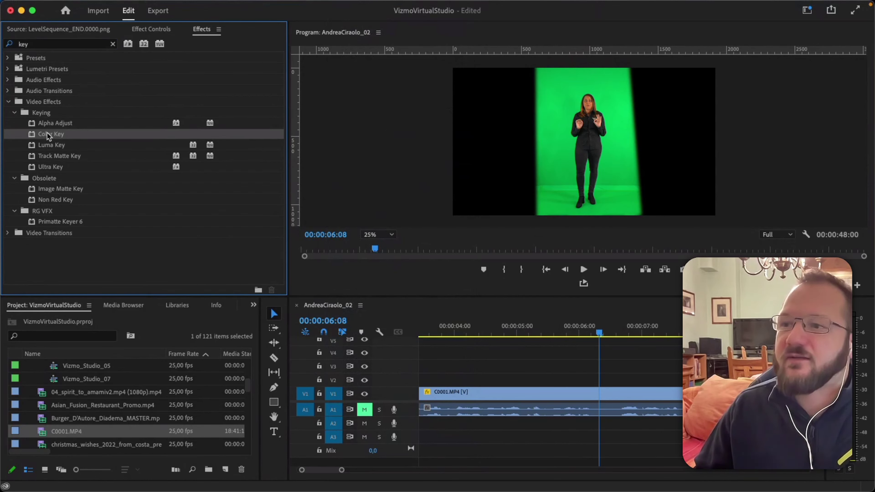
pyautogui.moveTo(44, 134); pyautogui.dragTo(590, 393)
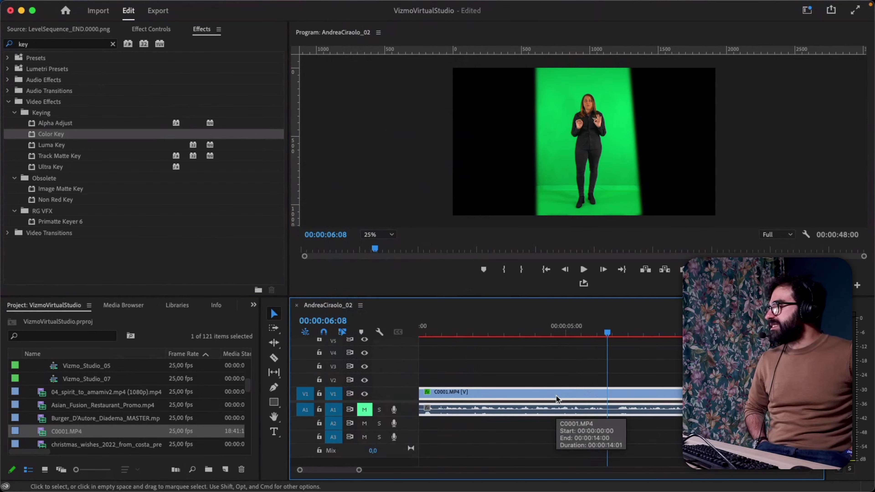
pyautogui.press('-')
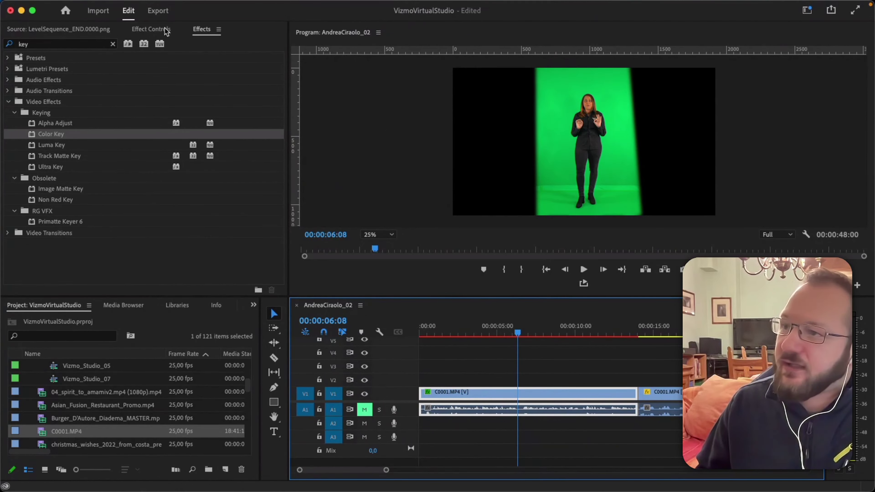
# Collapse the Mask and Opacity settings in Effect Controls and select Color Key.
pyautogui.click(154, 29)
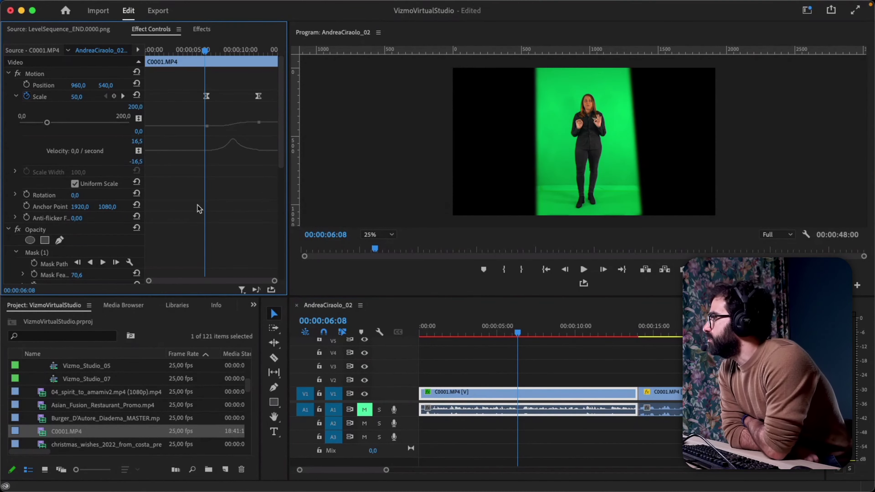
pyautogui.scroll(-5, 198, 205)
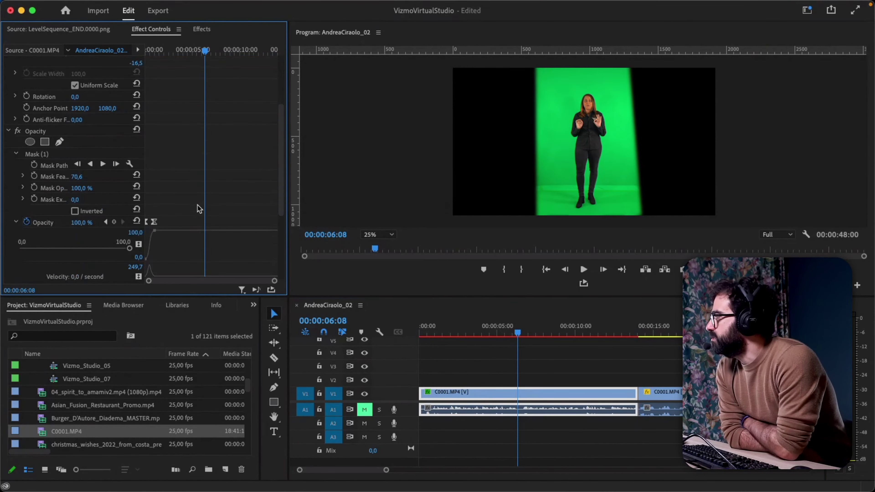
pyautogui.click(21, 153)
pyautogui.click(8, 131)
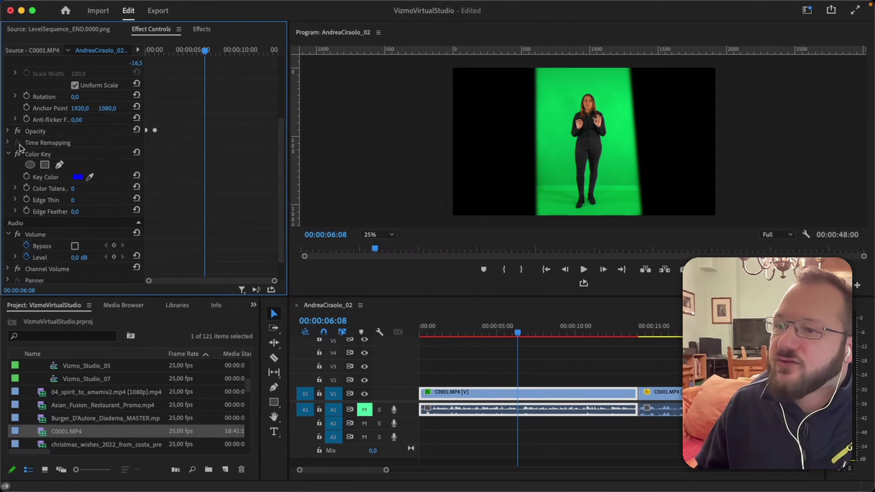
pyautogui.click(36, 156)
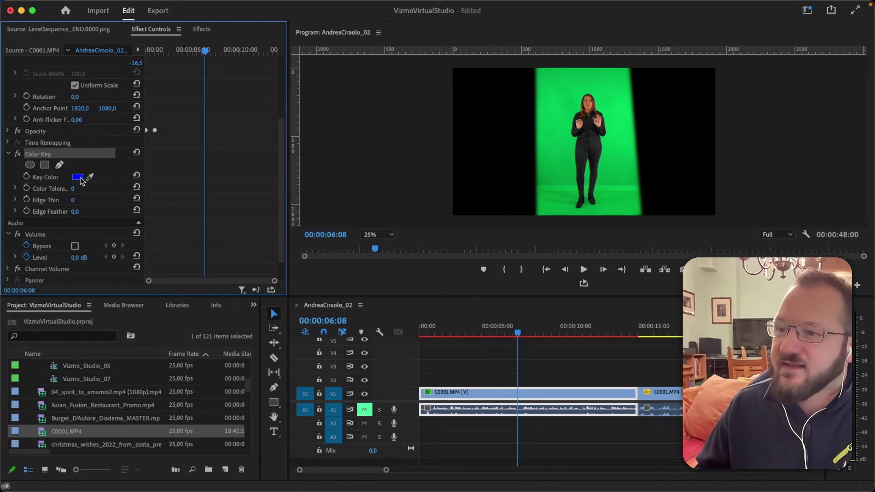
# Sample the green backdrop as the Color Key's key colour, 49C15E.
pyautogui.click(90, 179)
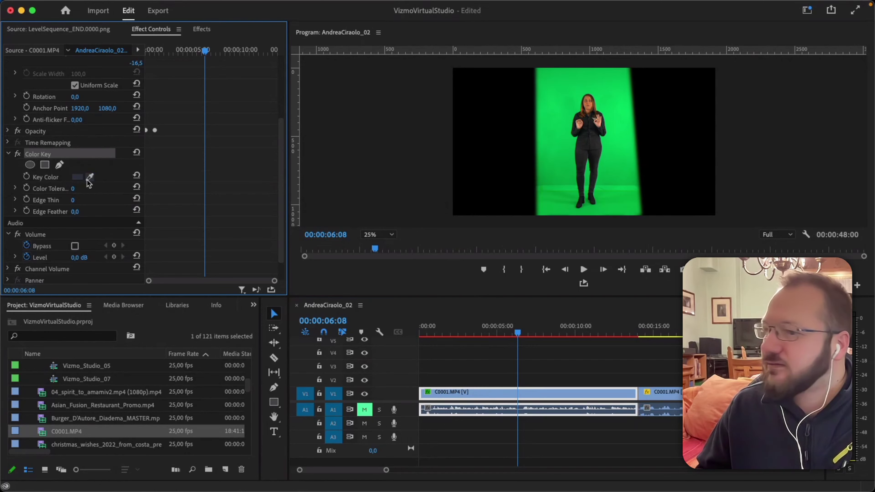
pyautogui.click(78, 178)
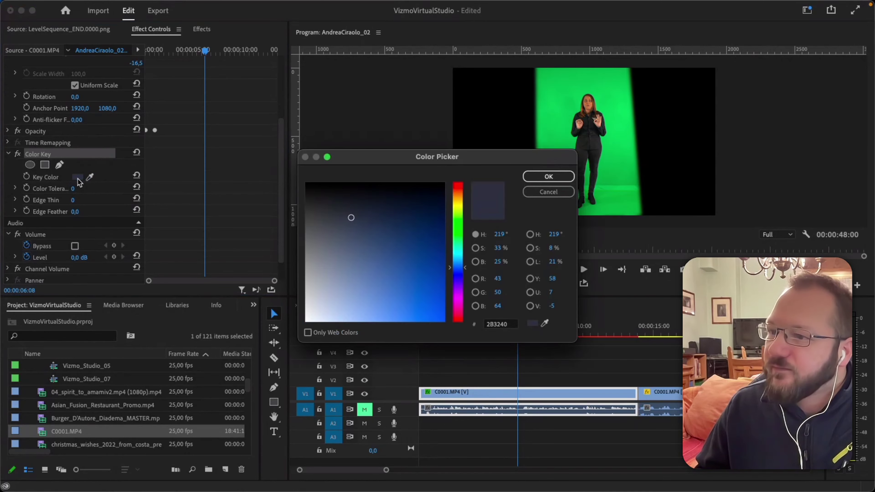
pyautogui.click(544, 323)
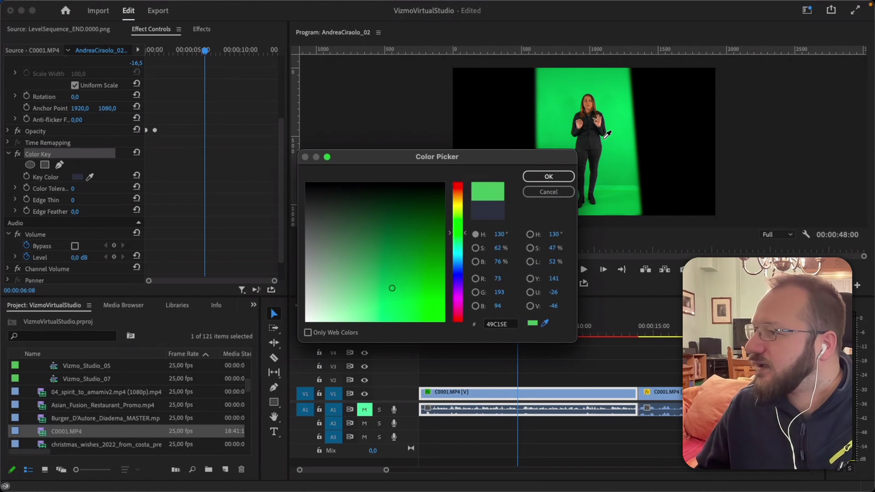
pyautogui.click(607, 134)
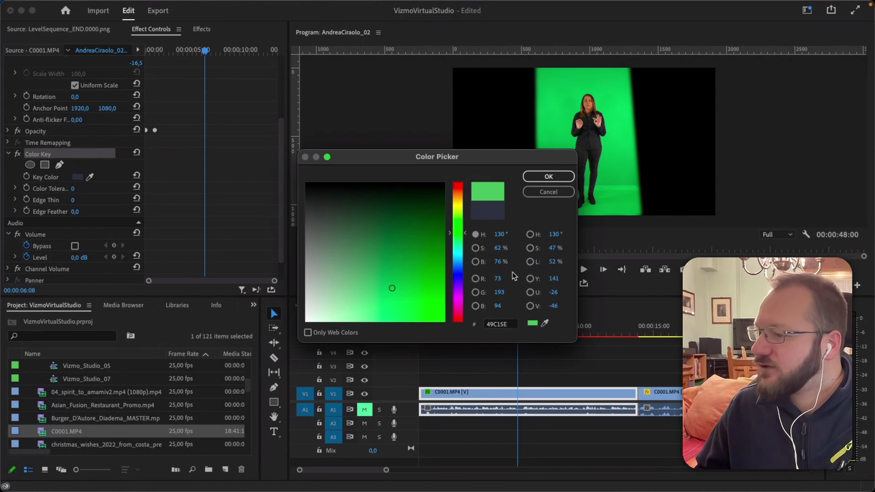
pyautogui.click(551, 177)
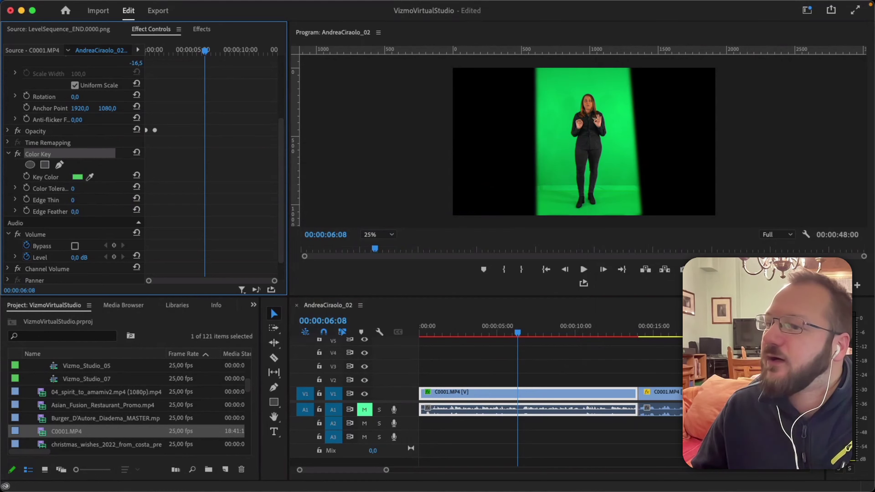
# Raise Color Key's Color Tolerance to 112 to remove the green backdrop.
pyautogui.moveTo(73, 188); pyautogui.dragTo(113, 188)
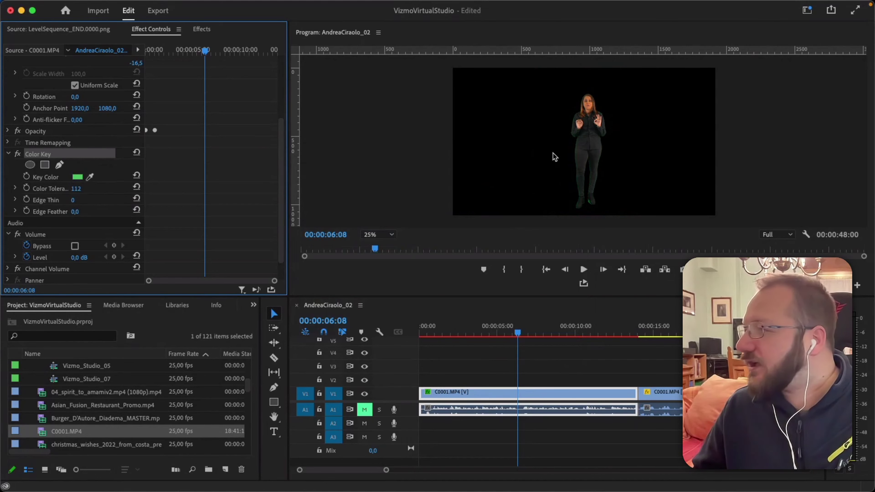
pyautogui.click(385, 237)
# View the Program monitor at 100% and scrub through the clip to check the key.
pyautogui.click(386, 308)
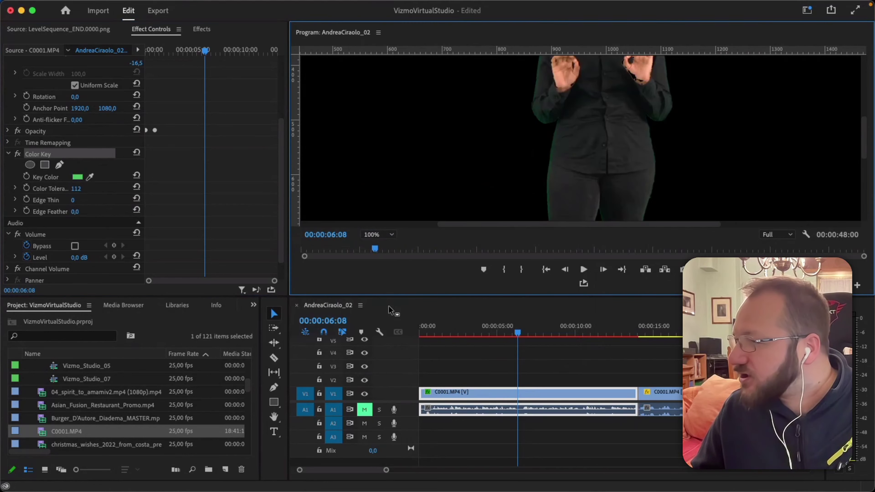
pyautogui.moveTo(865, 151); pyautogui.dragTo(864, 116)
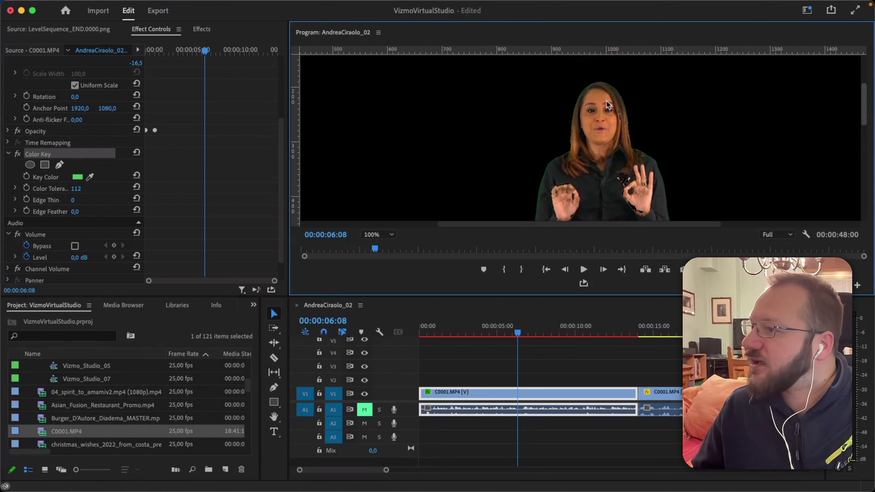
pyautogui.moveTo(518, 334); pyautogui.dragTo(518, 333)
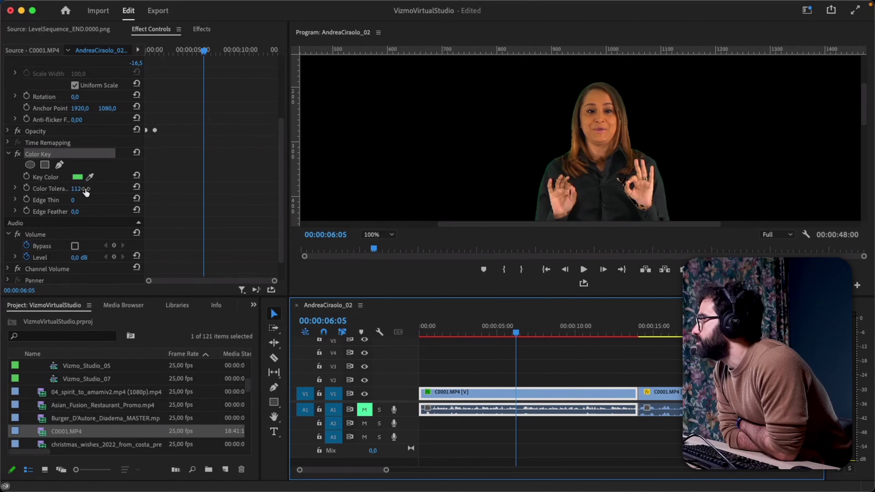
# Set Edge Thin to 2, add slight Edge Feather, and place 04_spirit_to_amamiv2.mp4 beneath the presenter.
pyautogui.click(77, 189)
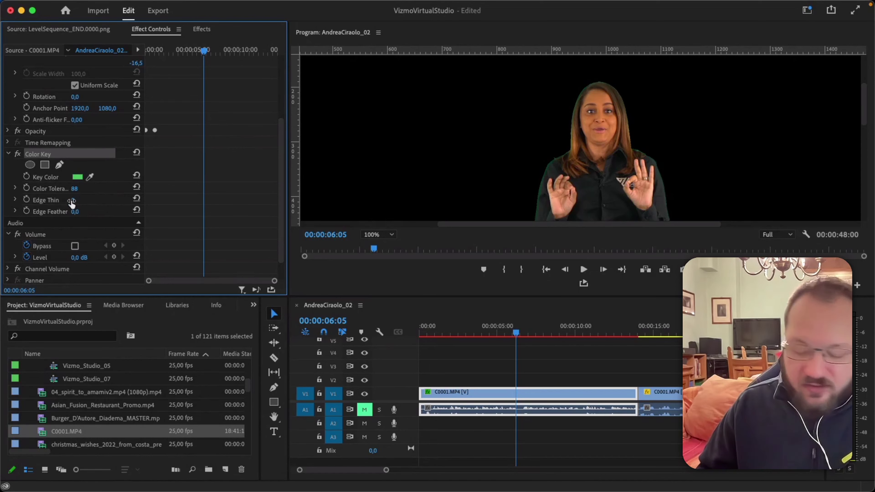
pyautogui.moveTo(73, 200); pyautogui.dragTo(76, 200)
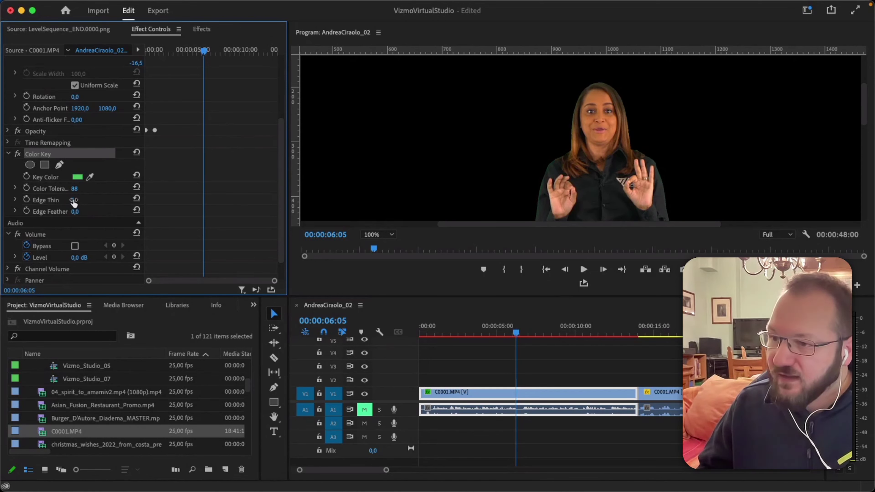
pyautogui.moveTo(73, 200); pyautogui.dragTo(72, 200)
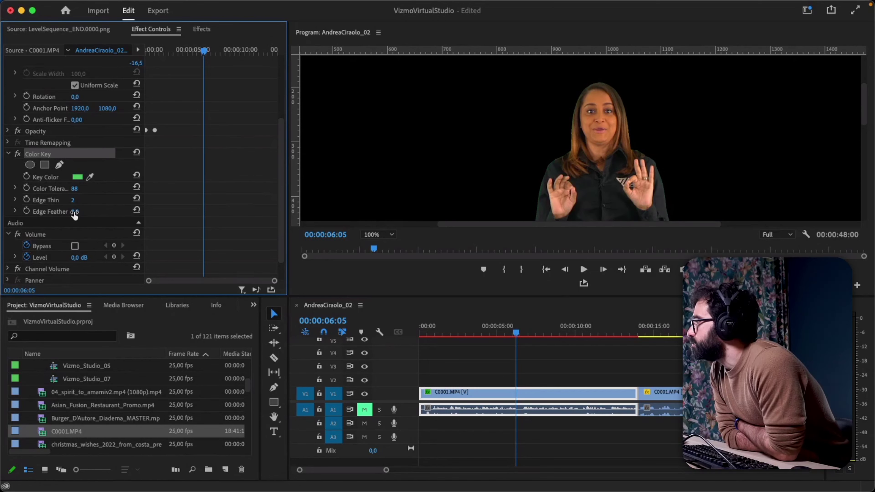
pyautogui.moveTo(74, 215); pyautogui.dragTo(70, 212)
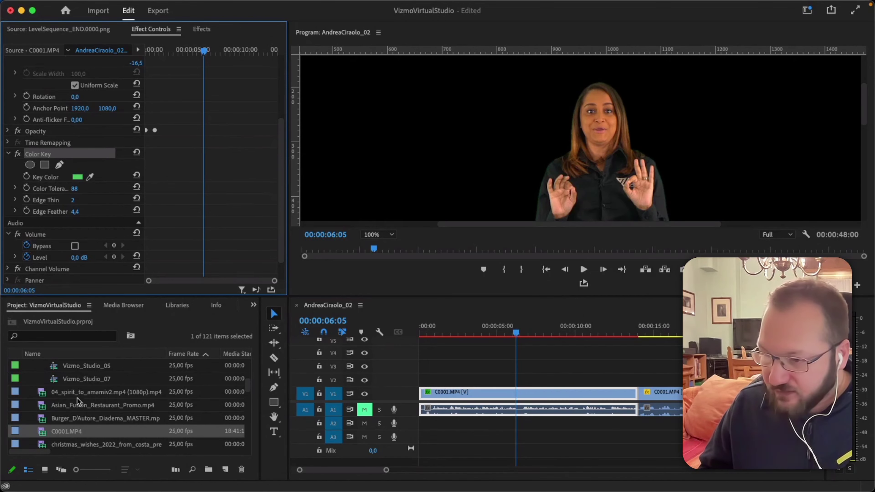
pyautogui.moveTo(82, 394); pyautogui.dragTo(489, 365)
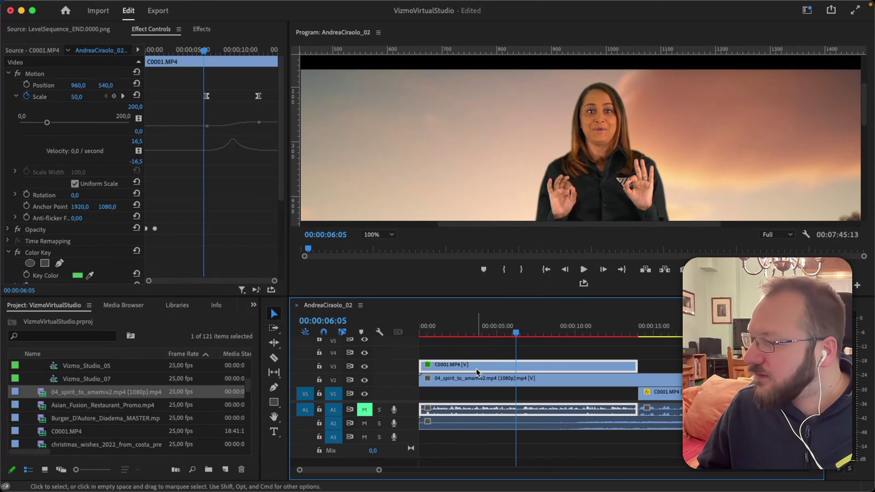
# Set the Color Key's Edge Feather to exactly 2 and set the Program monitor zoom to Fit.
pyautogui.scroll(-5, 73, 239)
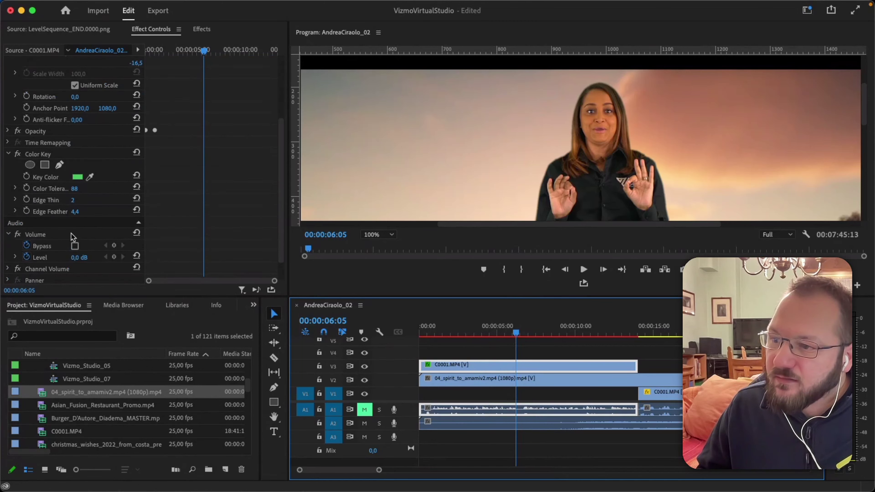
pyautogui.click(75, 214)
pyautogui.moveTo(75, 211); pyautogui.dragTo(105, 211)
pyautogui.click(76, 211)
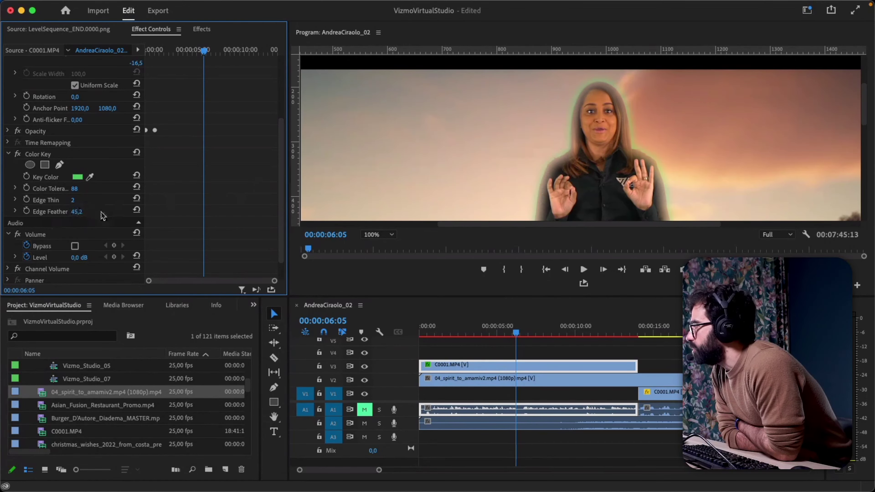
pyautogui.click(76, 211)
pyautogui.write('2')
pyautogui.press('Return')
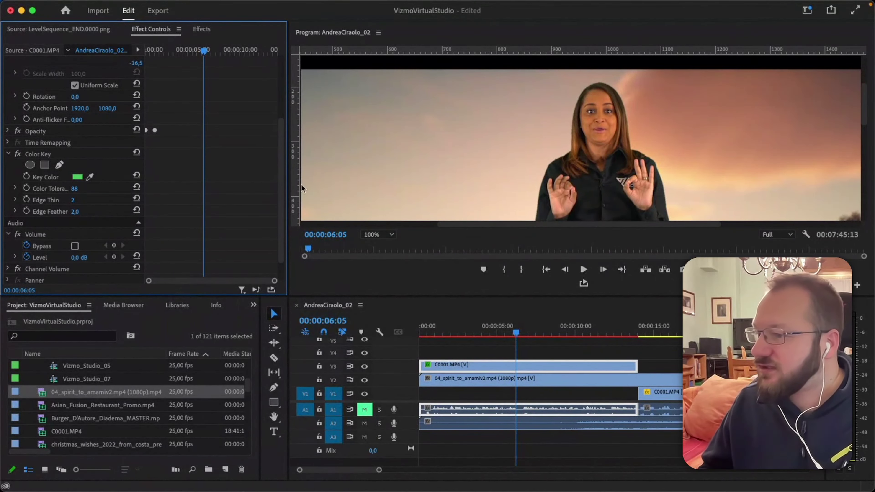
pyautogui.click(381, 235)
pyautogui.click(381, 247)
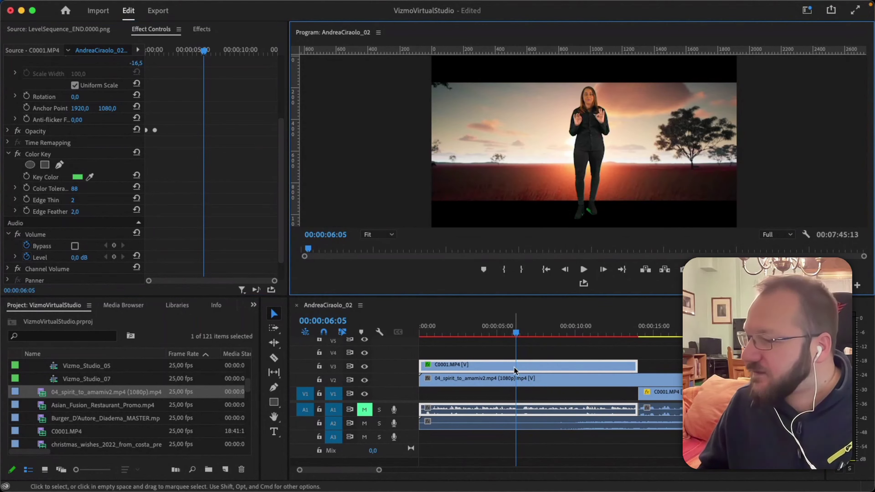
# At 00:00:04:21, scale the sunset background clip up to 142, then reselect C0001.MP4.
pyautogui.scroll(3, 215, 139)
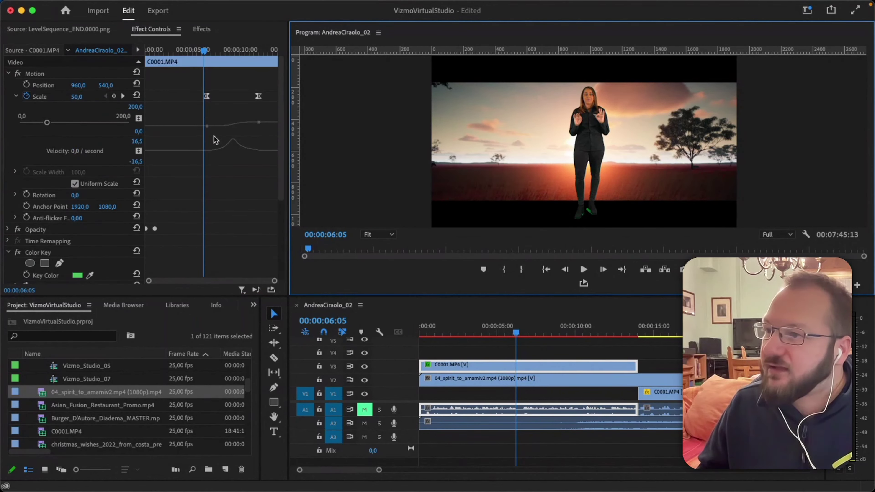
pyautogui.moveTo(204, 50); pyautogui.dragTo(191, 51)
pyautogui.click(518, 379)
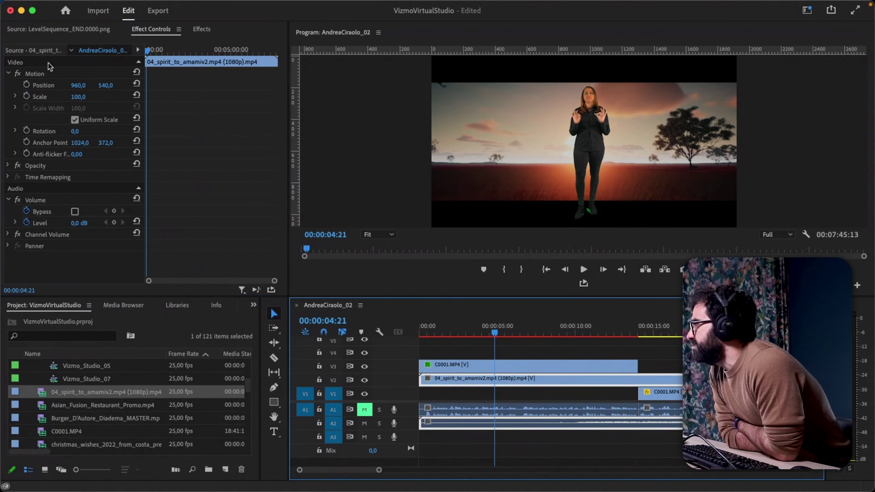
pyautogui.moveTo(78, 97); pyautogui.dragTo(95, 97)
pyautogui.click(544, 366)
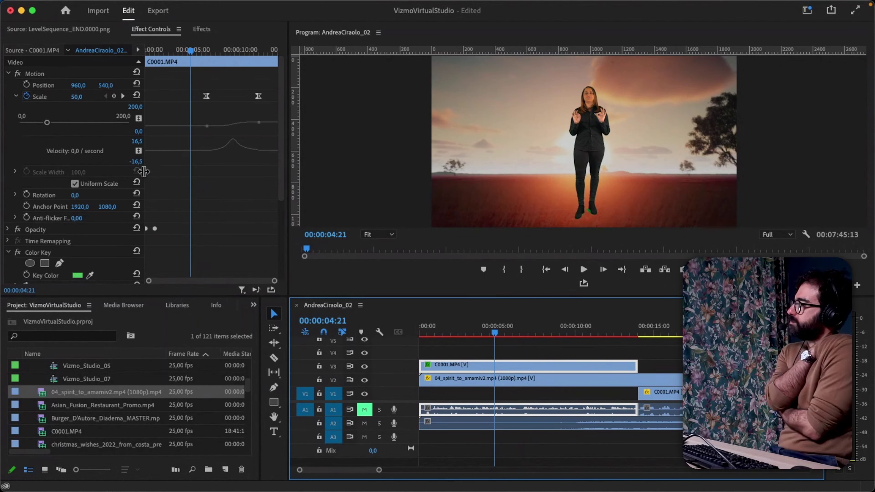
pyautogui.scroll(-6, 205, 206)
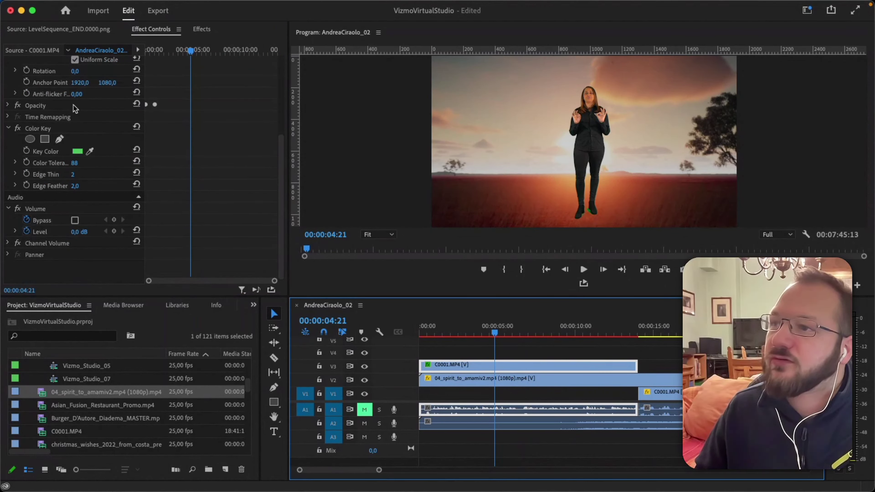
pyautogui.click(202, 29)
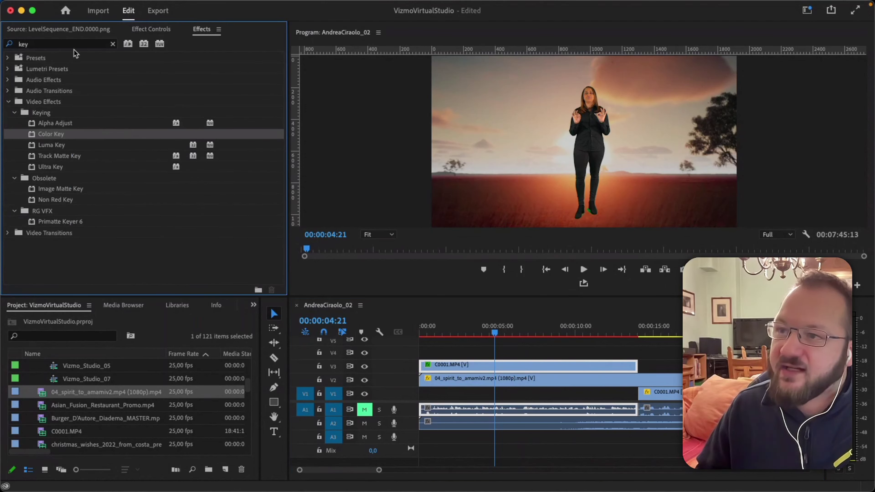
# Clear the Effects search and expand Video Transitions down to the Iris folder.
pyautogui.click(113, 44)
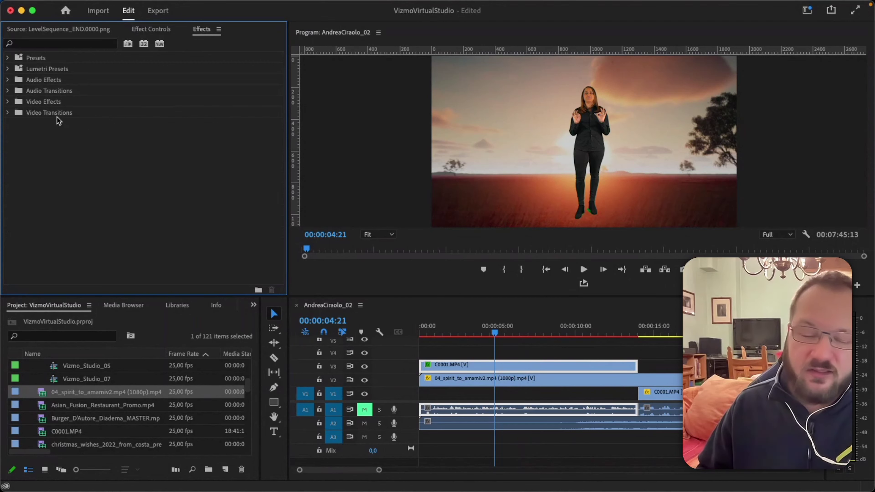
pyautogui.doubleClick(37, 114)
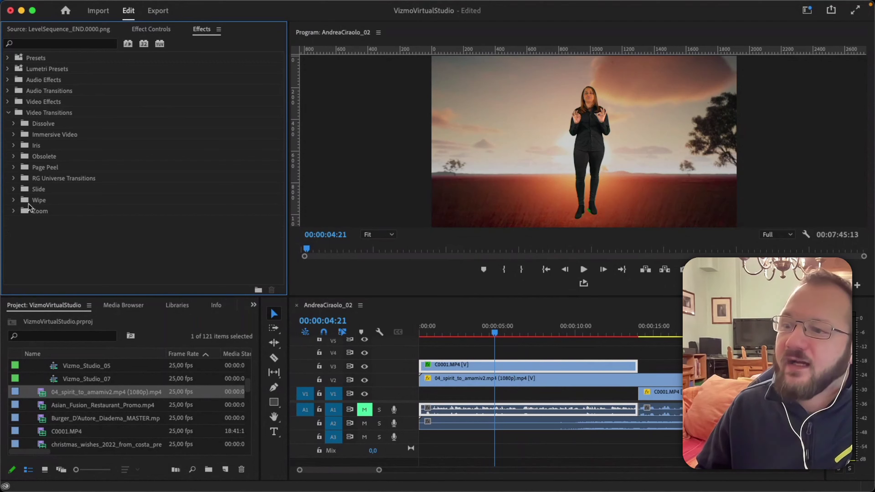
pyautogui.click(13, 201)
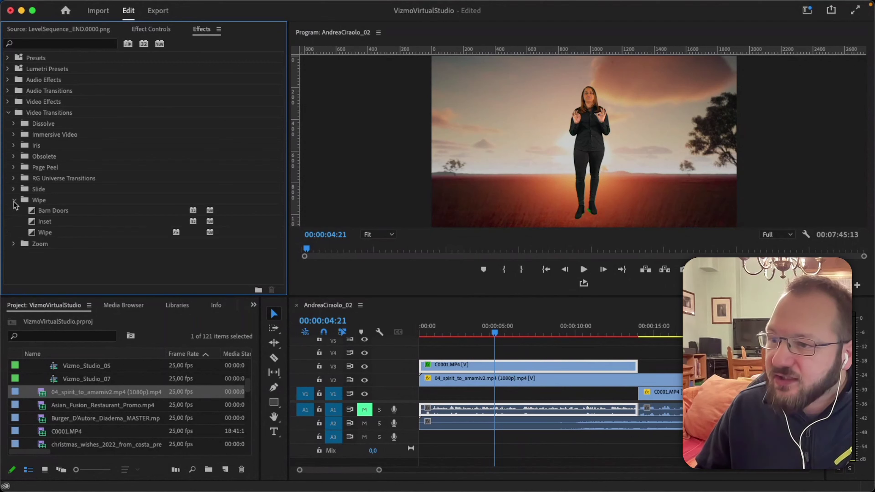
pyautogui.click(14, 168)
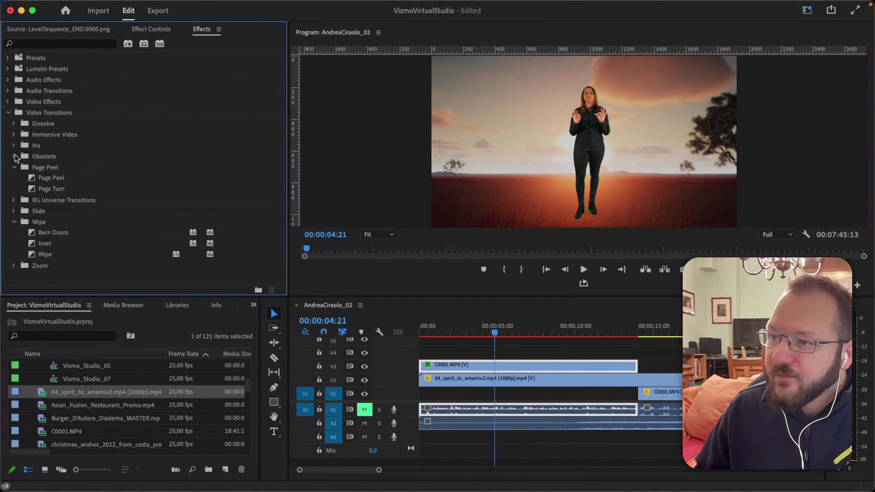
pyautogui.click(14, 157)
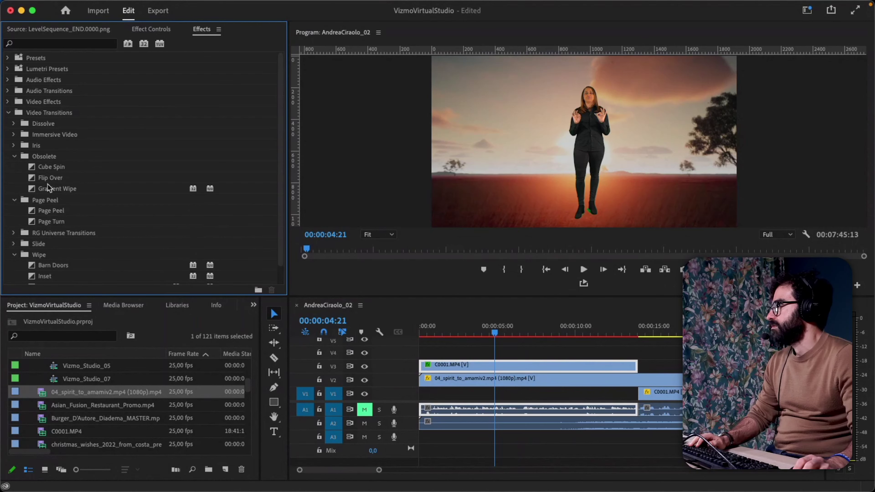
pyautogui.click(13, 145)
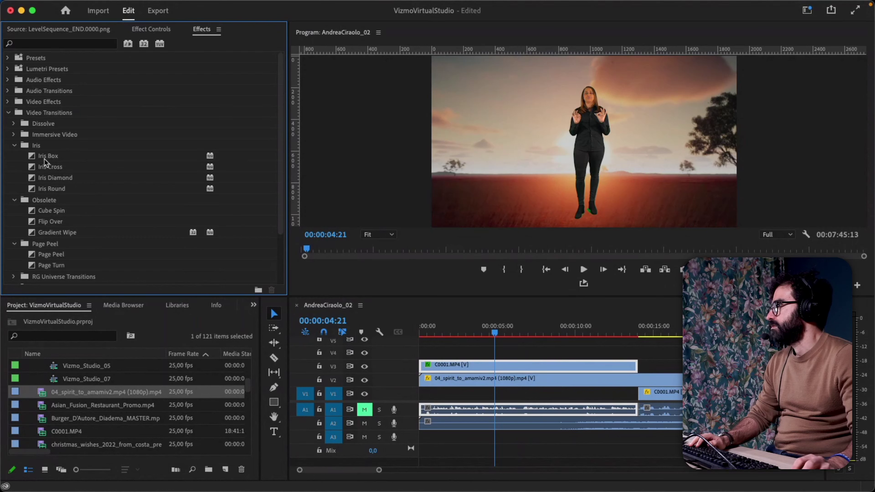
# Place Iris Box on the end of C0001.MP4 on V3 and scrub through it.
pyautogui.moveTo(40, 155); pyautogui.dragTo(431, 365)
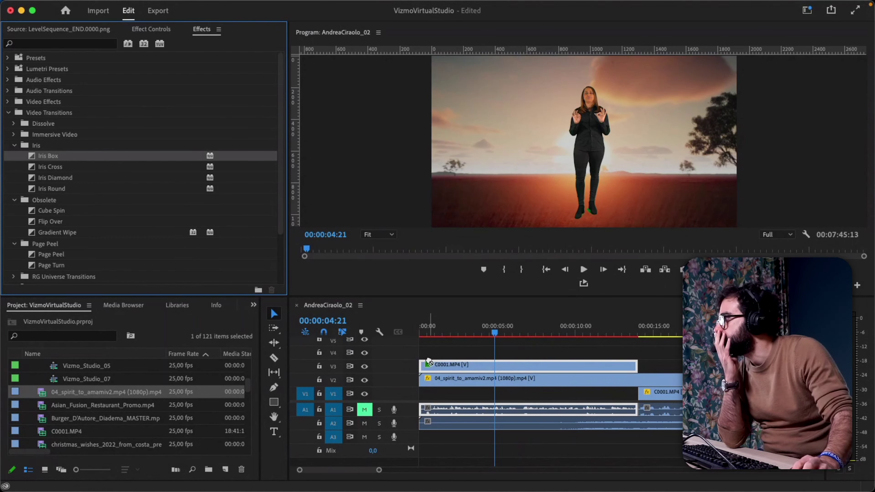
pyautogui.moveTo(437, 331); pyautogui.dragTo(583, 332)
pyautogui.click(35, 156)
pyautogui.moveTo(34, 156); pyautogui.dragTo(630, 366)
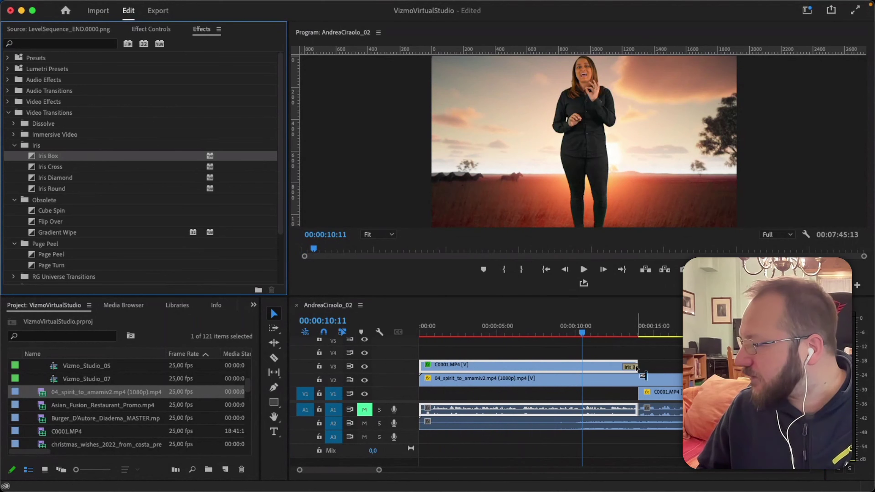
pyautogui.moveTo(625, 327); pyautogui.dragTo(624, 330)
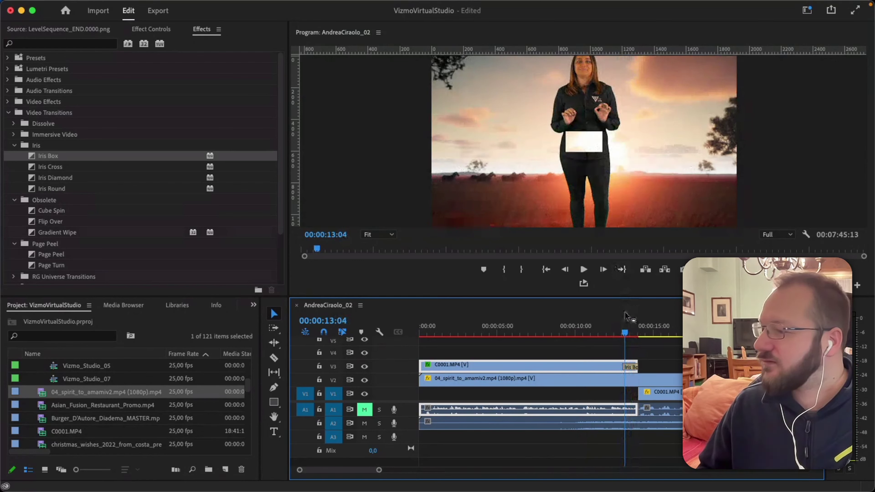
pyautogui.moveTo(625, 336); pyautogui.dragTo(636, 337)
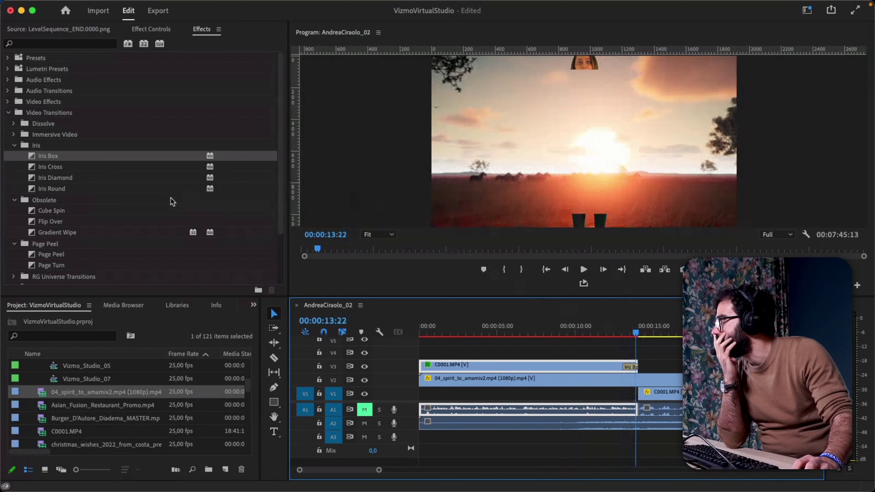
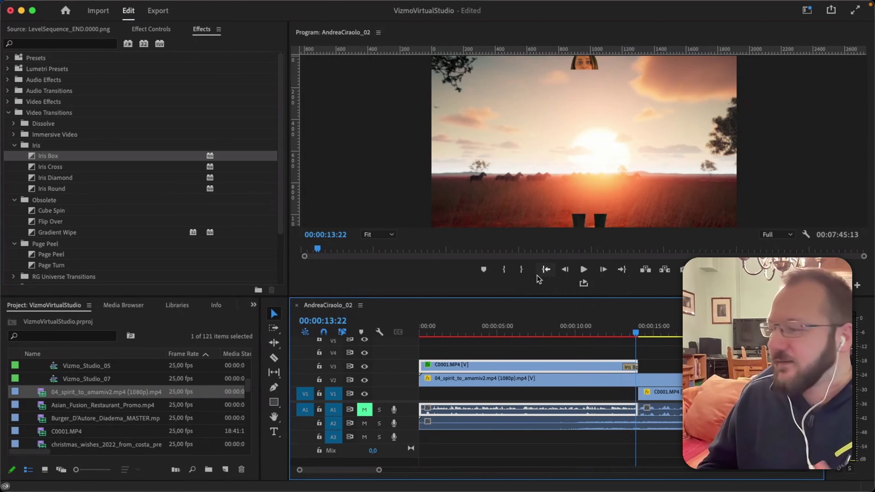
# Delete the Iris Box transition from the end of the V3 C0001 clip.
pyautogui.click(629, 368)
pyautogui.press('Delete')
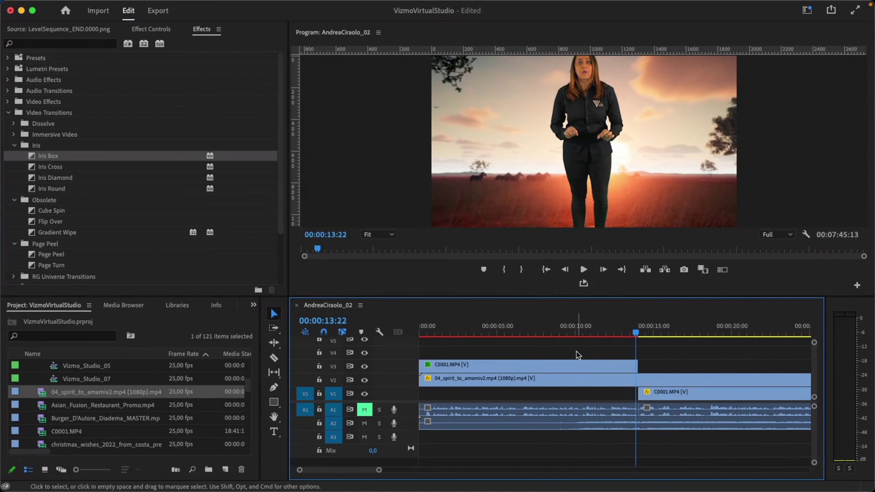
# Zoom the timeline out and select the 04_spirit music clip on A2.
pyautogui.press('-')
pyautogui.press('-')
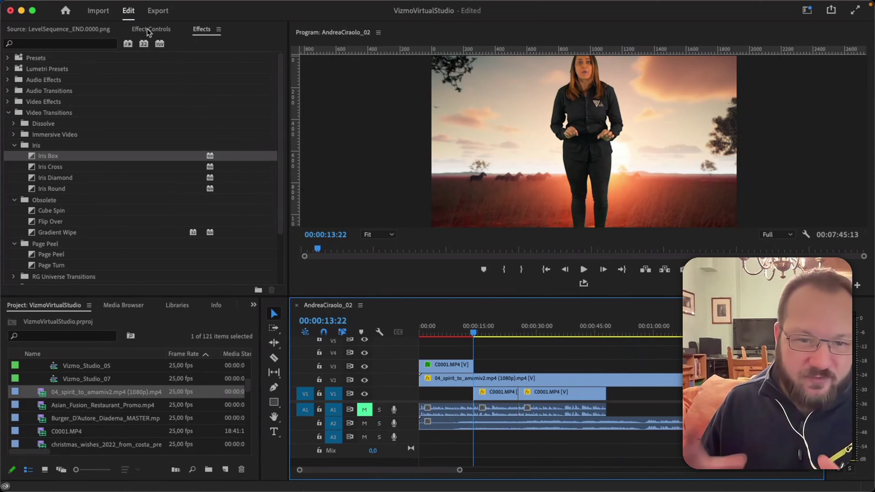
pyautogui.click(467, 426)
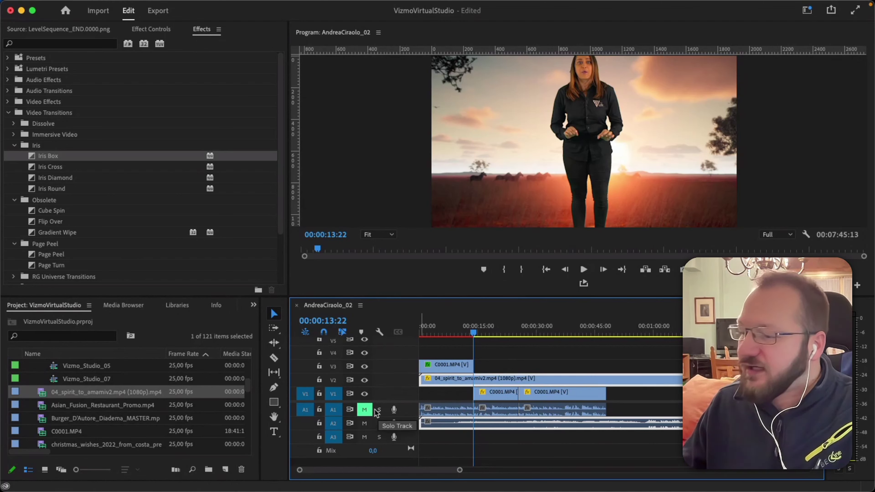
# Unmute track A1, then switch its Solo on and back off.
pyautogui.click(364, 409)
pyautogui.click(379, 410)
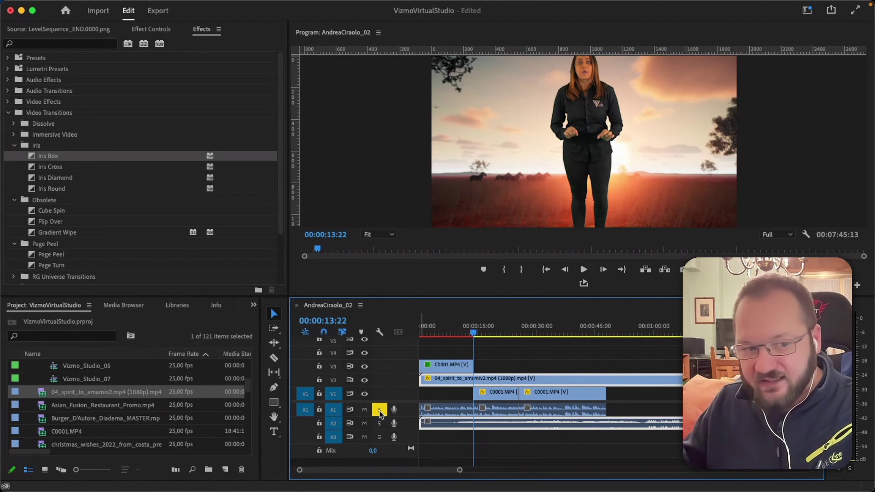
pyautogui.click(380, 411)
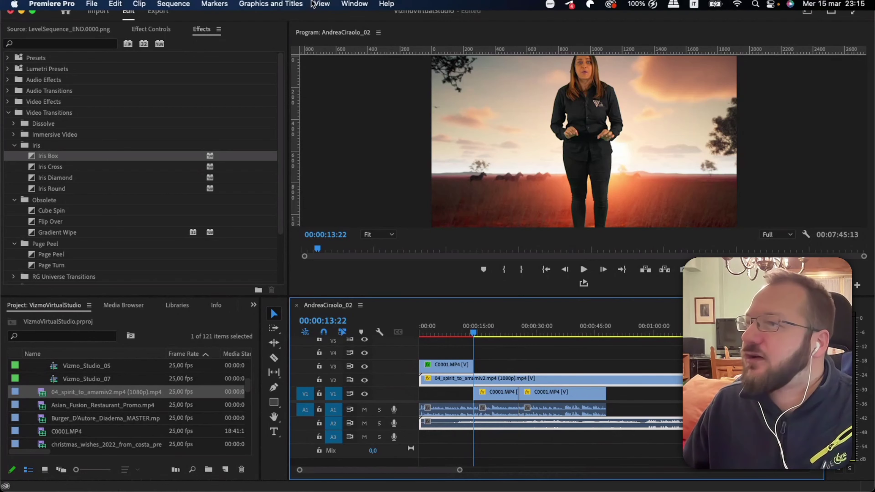
# Show the Essential Sound panel from the Window menu.
pyautogui.click(322, 6)
pyautogui.moveTo(360, 7)
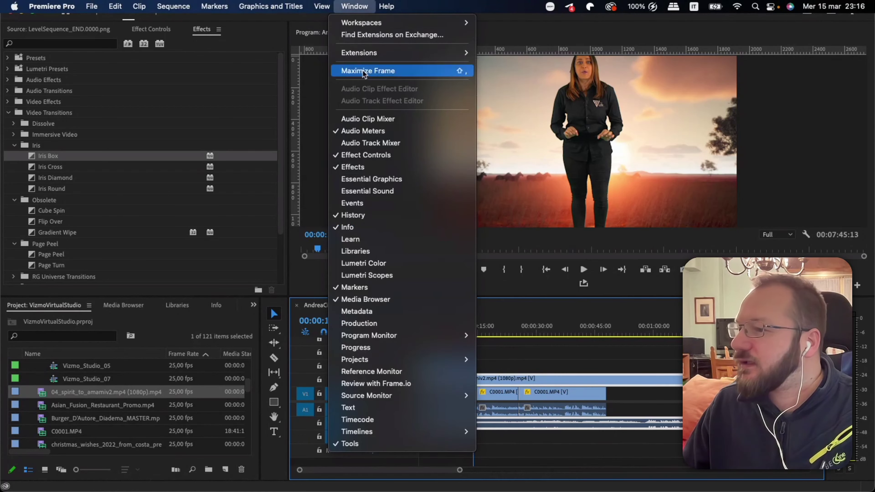
pyautogui.click(383, 192)
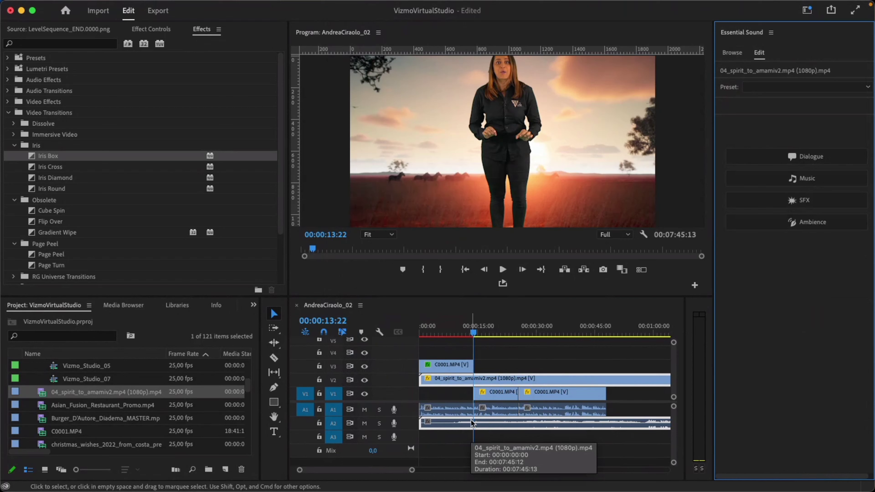
# Tag the 04_spirit clip as Music in Essential Sound.
pyautogui.click(797, 176)
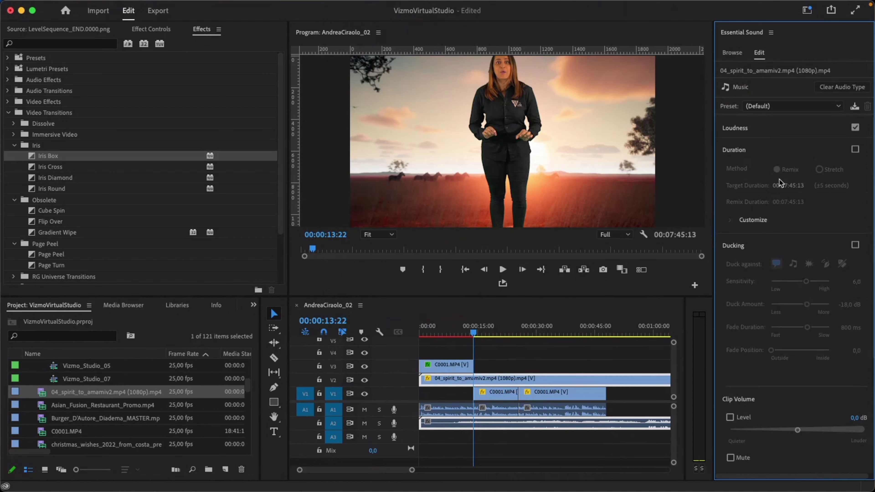
pyautogui.click(475, 429)
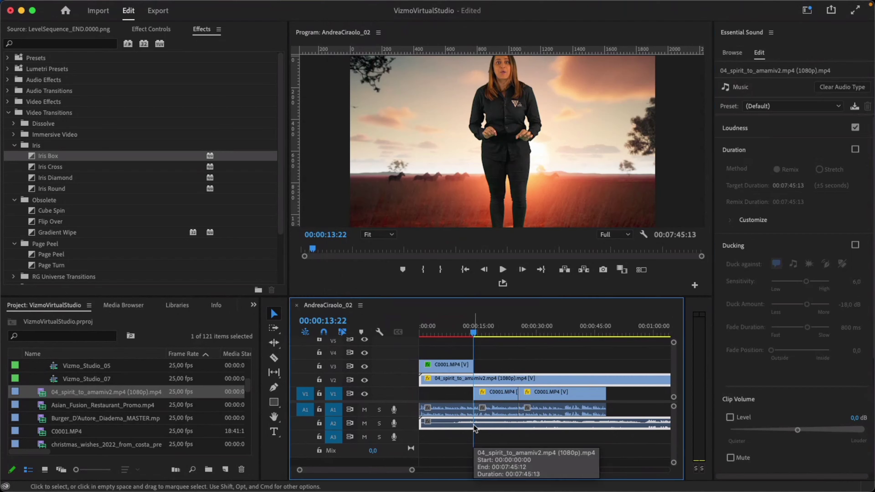
pyautogui.click(520, 360)
pyautogui.click(506, 427)
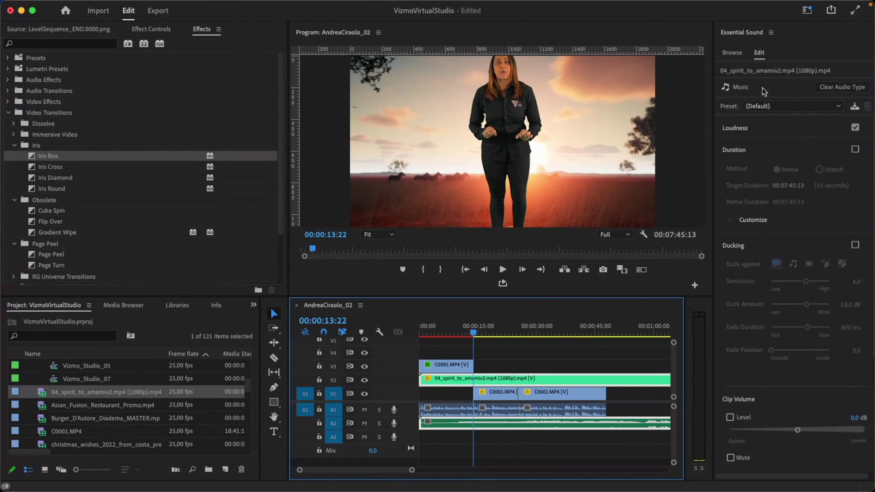
# Tag each of the three C0001 presenter clips as Dialogue.
pyautogui.click(495, 409)
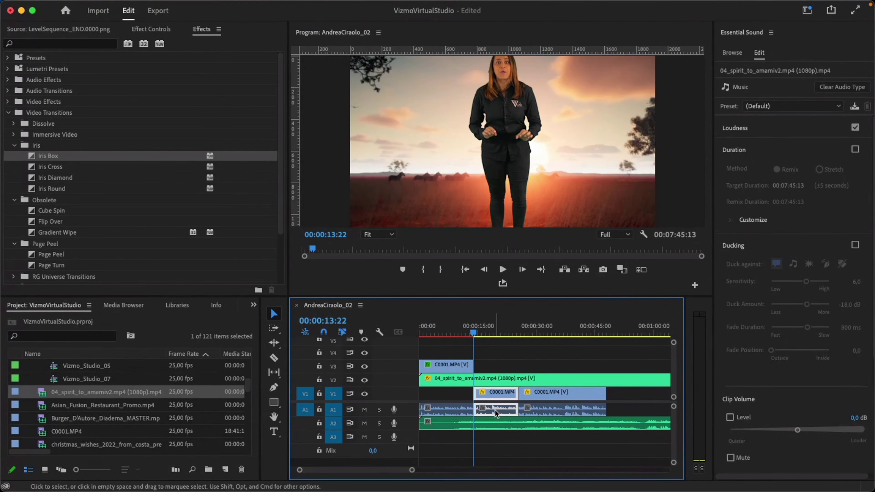
pyautogui.click(463, 412)
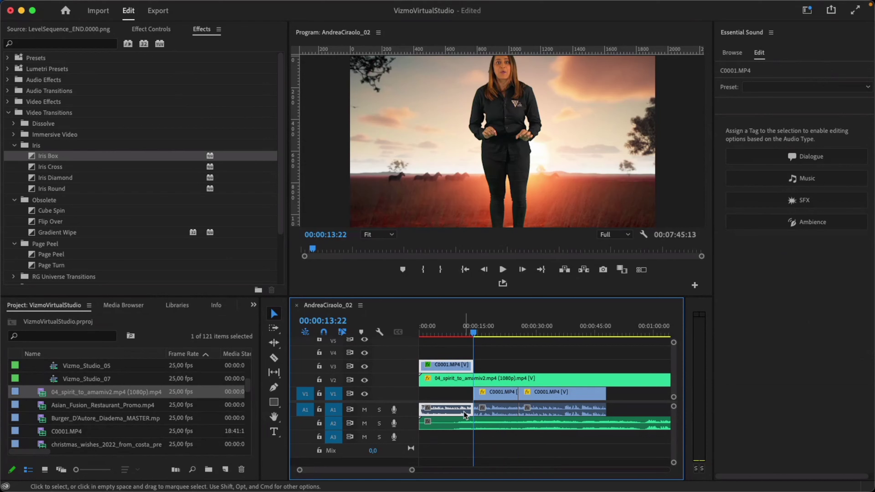
pyautogui.moveTo(462, 331); pyautogui.dragTo(454, 330)
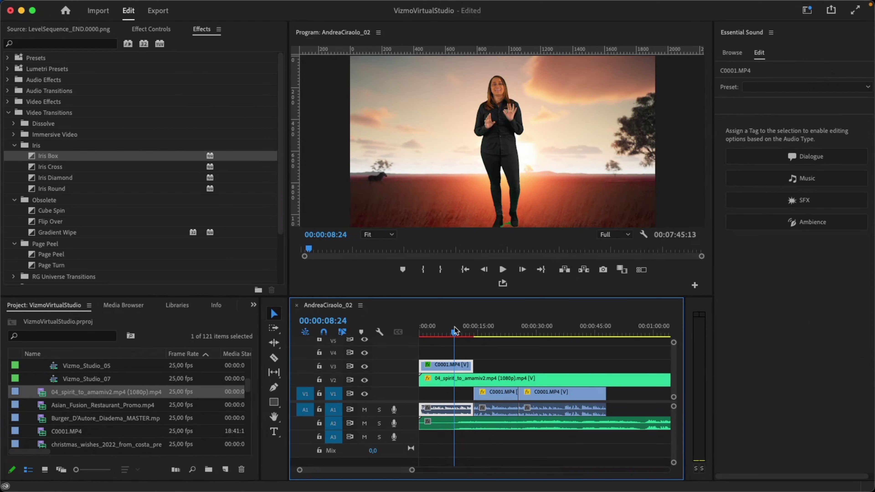
pyautogui.click(762, 153)
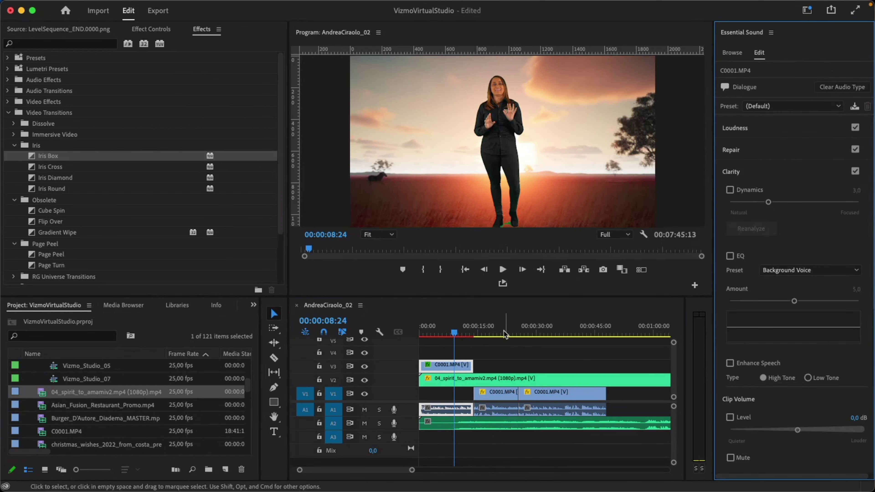
pyautogui.click(495, 334)
pyautogui.click(763, 157)
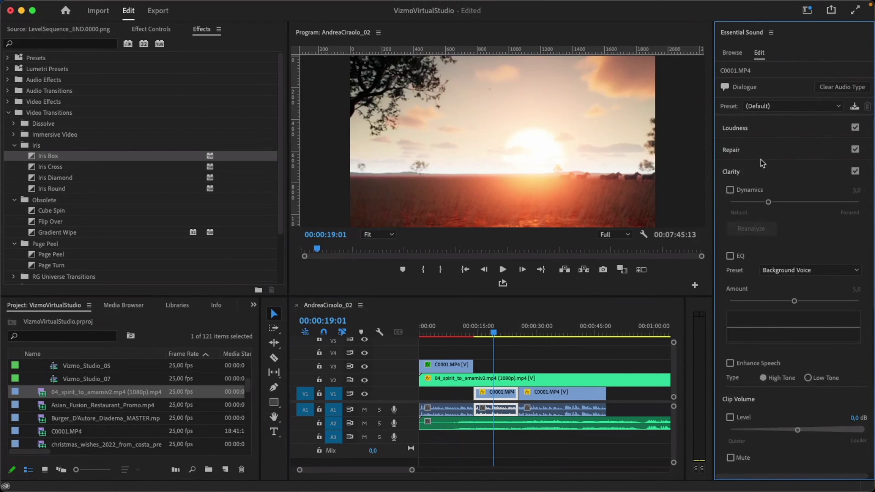
pyautogui.click(547, 329)
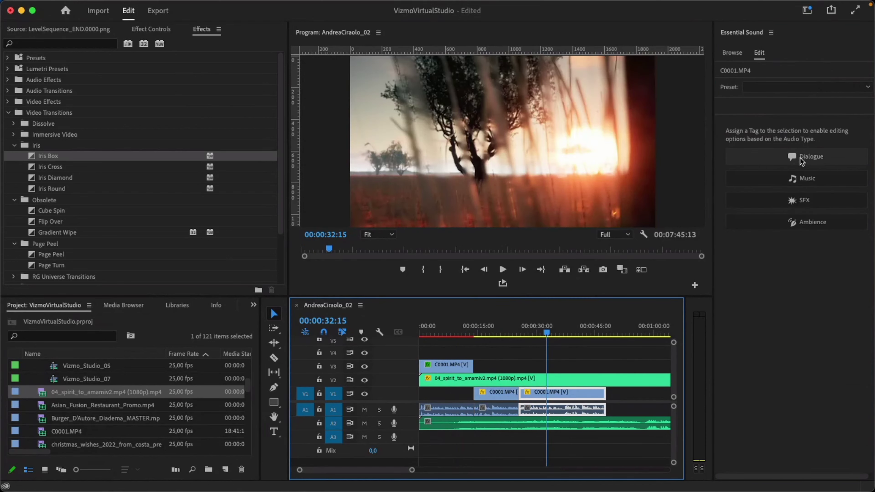
pyautogui.click(800, 157)
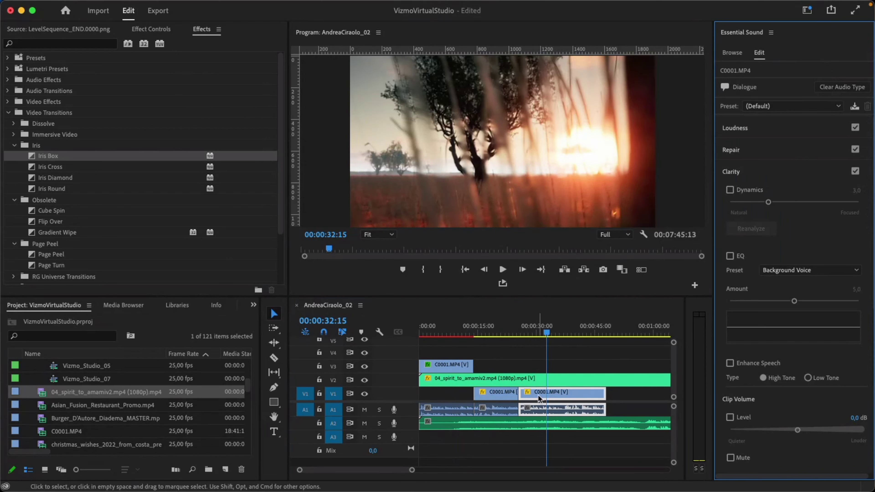
# Move the two V1 C0001 clips up to V3 and preview the keyed shot.
pyautogui.moveTo(507, 395); pyautogui.dragTo(505, 365)
pyautogui.moveTo(551, 395); pyautogui.dragTo(551, 365)
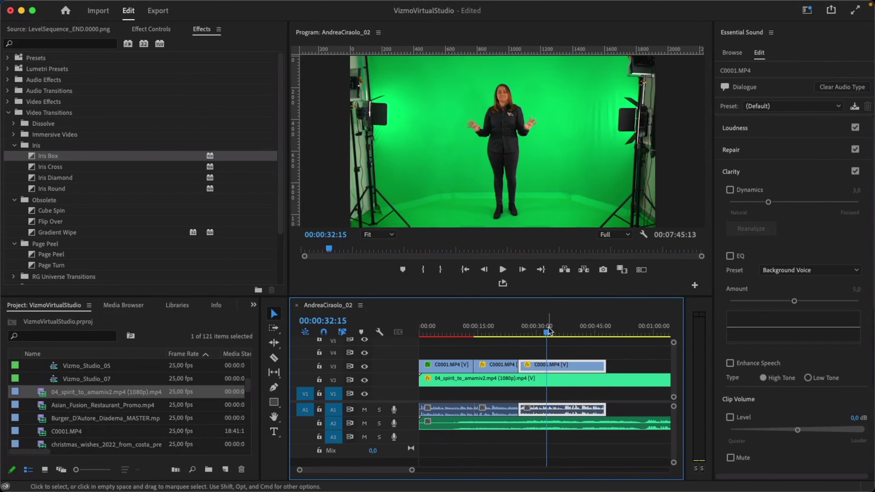
pyautogui.moveTo(513, 329); pyautogui.dragTo(483, 328)
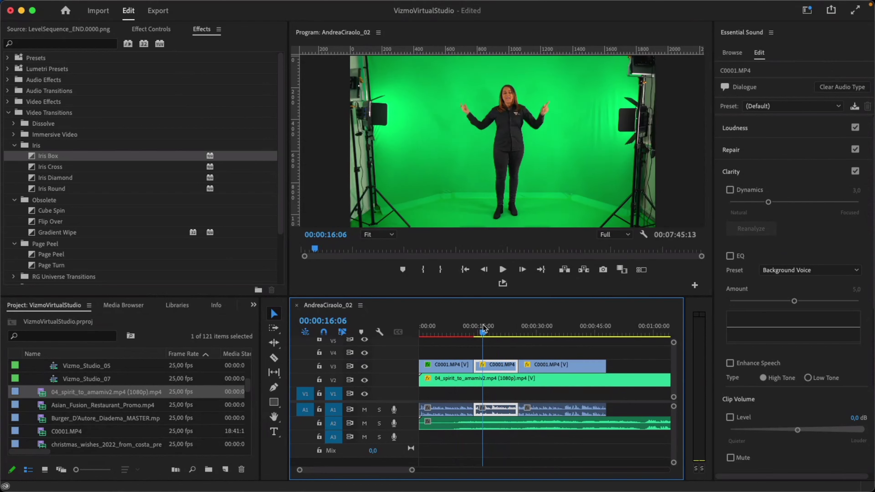
pyautogui.click(455, 330)
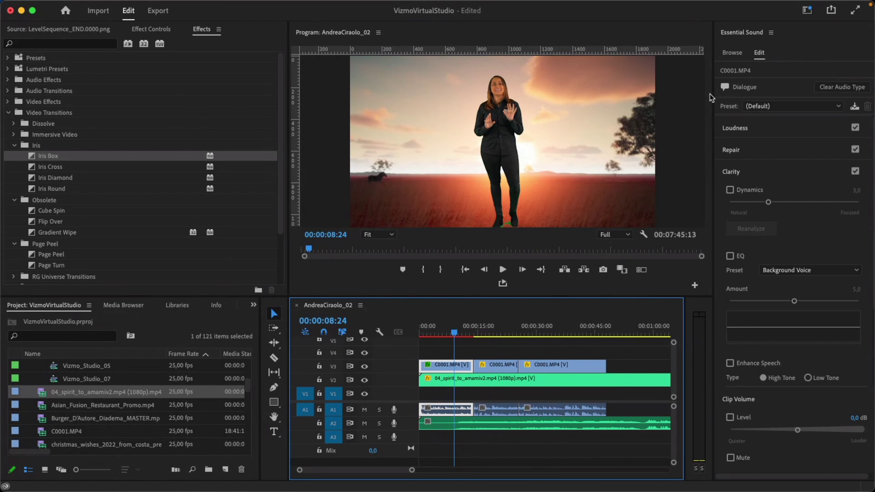
pyautogui.click(463, 427)
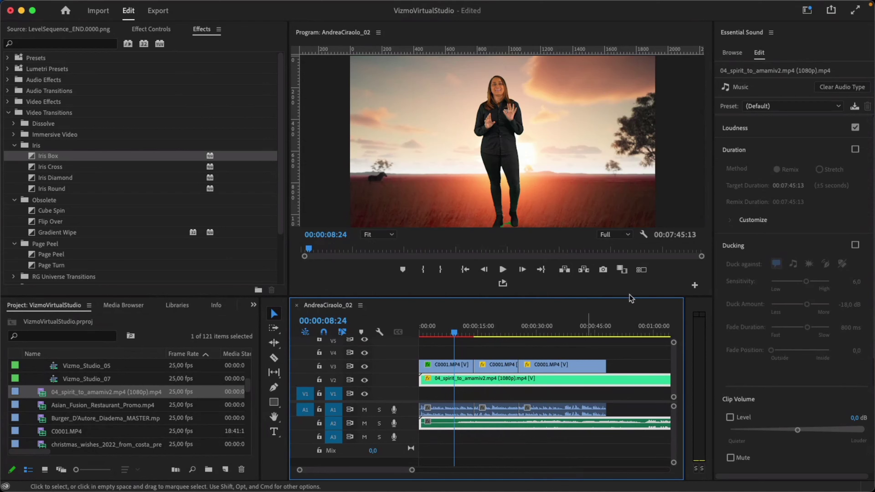
# Enable Ducking on the 04_spirit music, ducking against Dialogue clips.
pyautogui.click(741, 246)
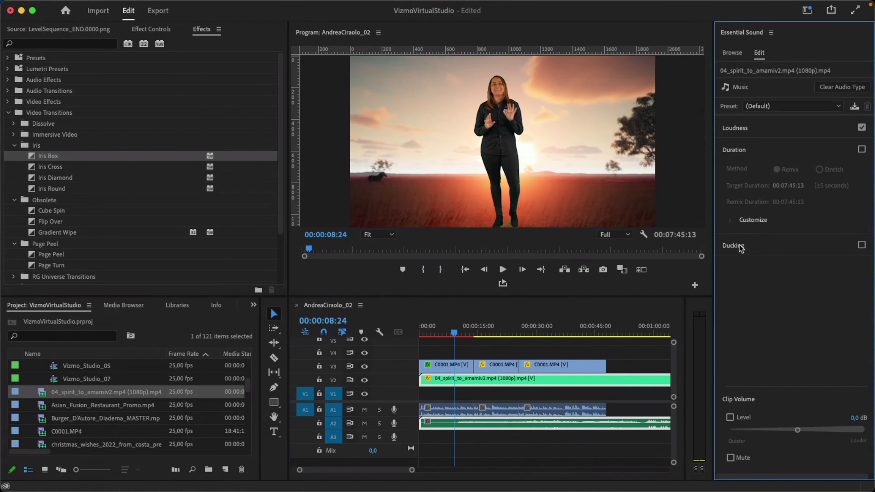
pyautogui.click(862, 245)
pyautogui.click(732, 246)
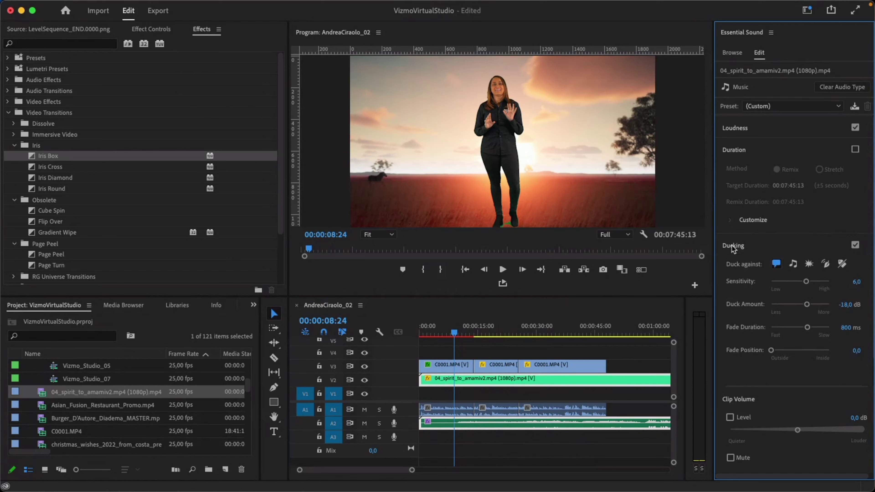
pyautogui.scroll(-2, 727, 307)
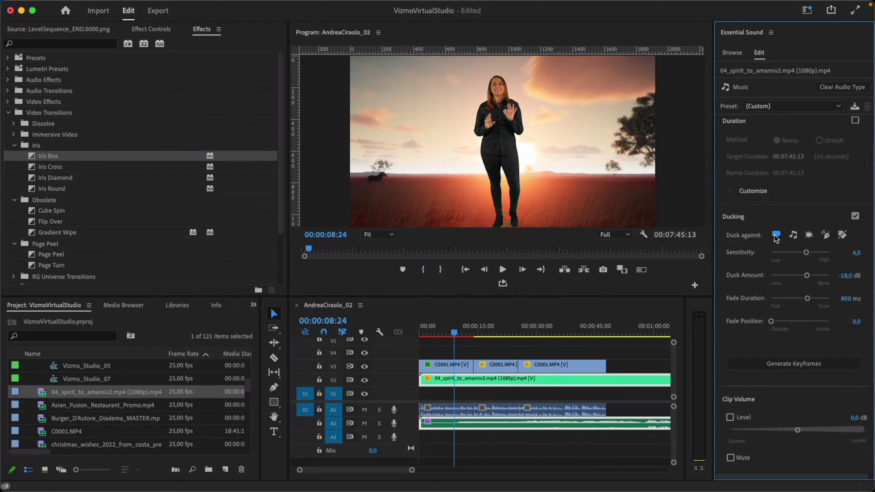
pyautogui.click(777, 236)
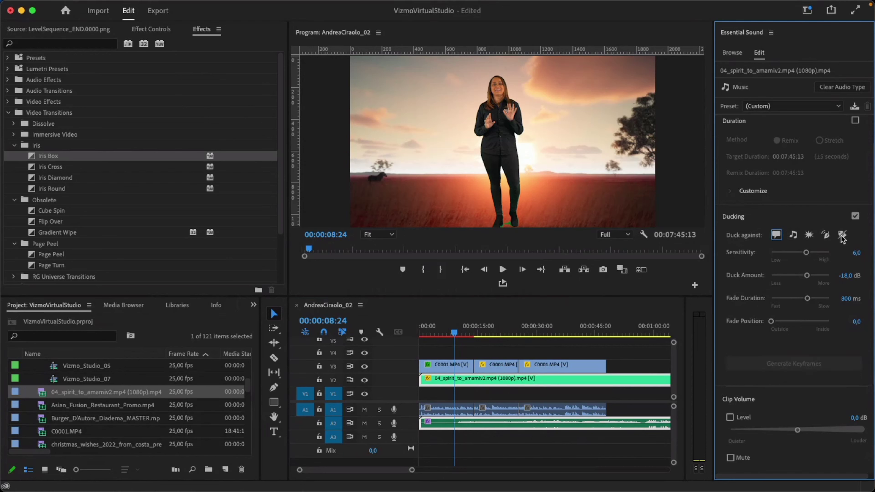
pyautogui.click(777, 236)
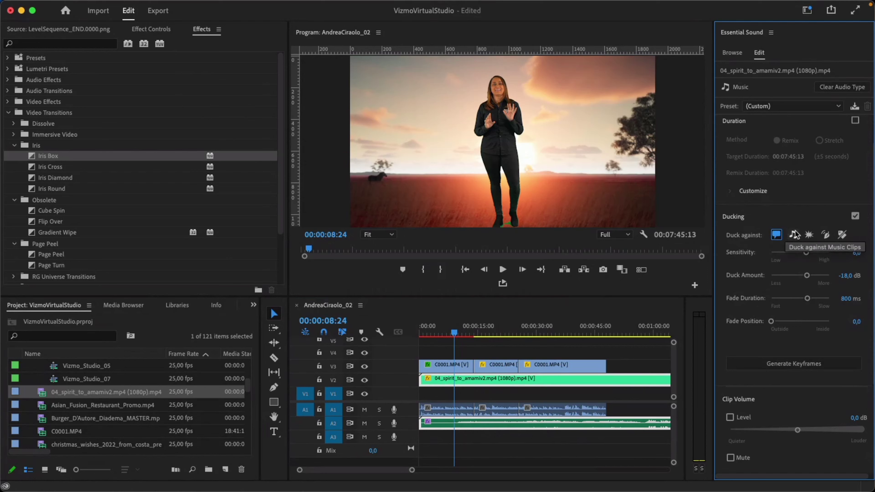
# Generate the music's ducking keyframes (-18.0 dB, 800 ms fades) and preview around 20 seconds.
pyautogui.click(780, 363)
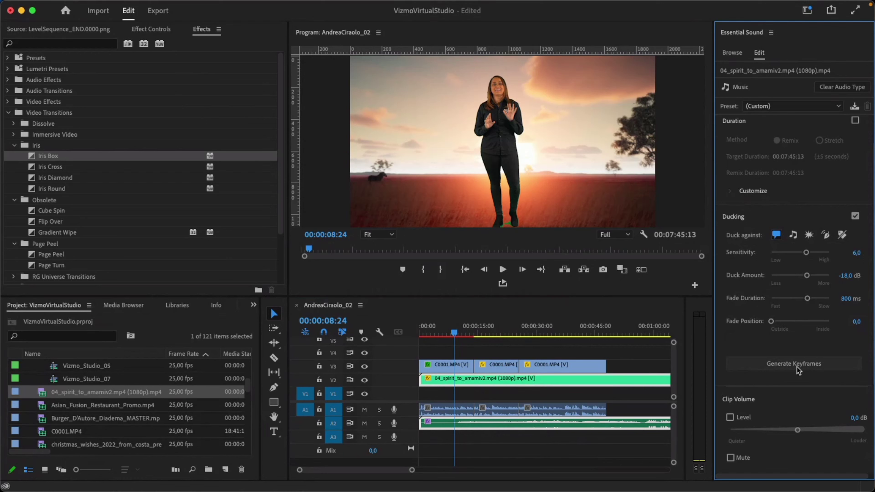
pyautogui.click(455, 333)
pyautogui.moveTo(454, 333); pyautogui.dragTo(500, 333)
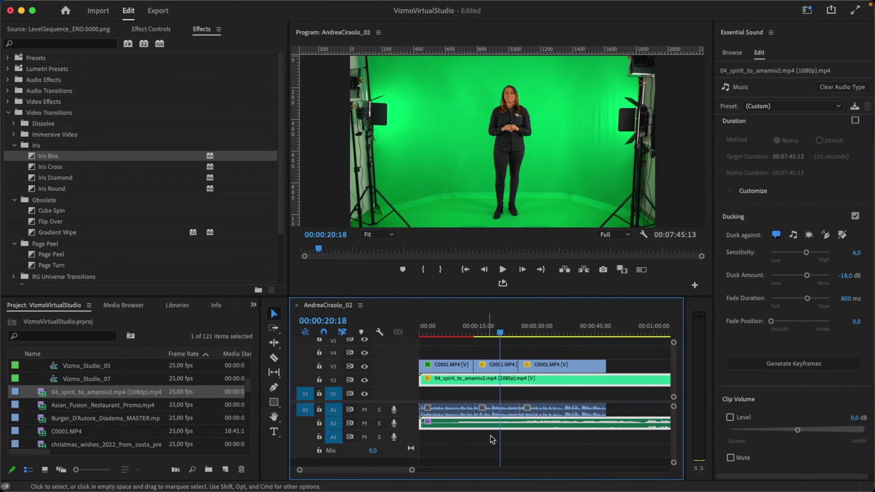
pyautogui.click(521, 437)
pyautogui.click(520, 428)
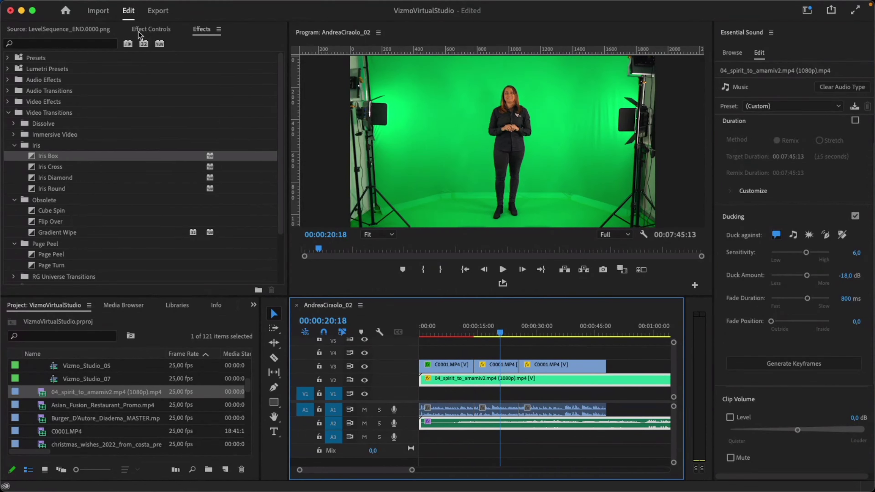
# Generate ducking keyframes on the 04_spirit clip and zoom out to review the sequence.
pyautogui.click(148, 29)
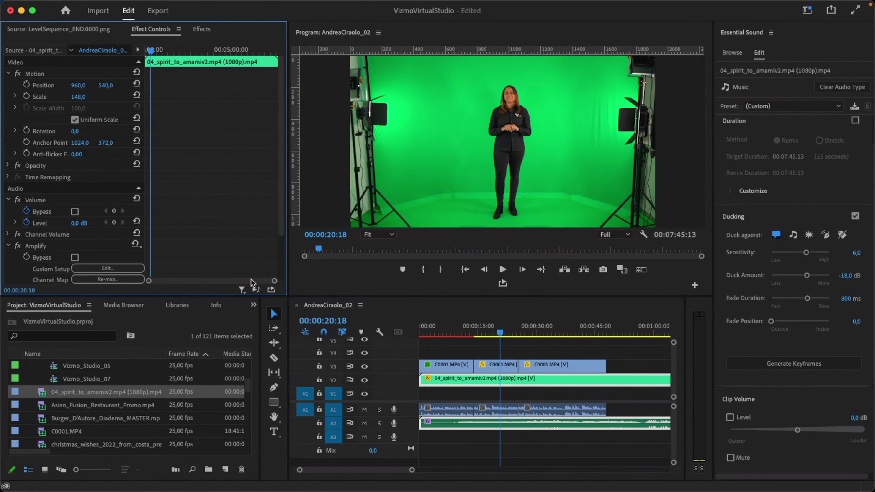
pyautogui.click(776, 366)
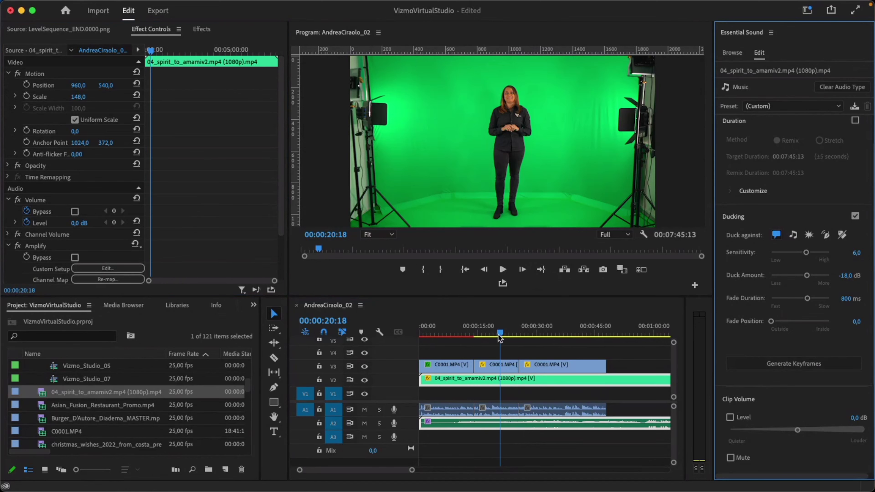
pyautogui.moveTo(502, 334); pyautogui.dragTo(588, 333)
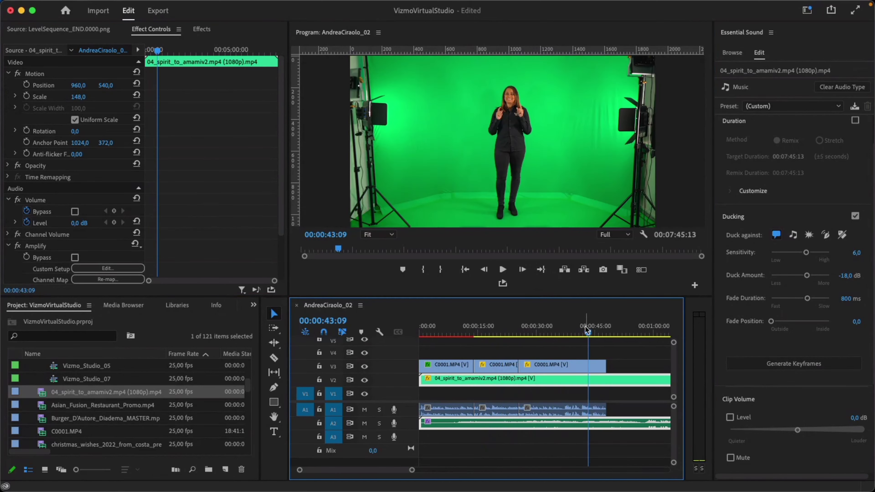
pyautogui.press('-')
pyautogui.press('-')
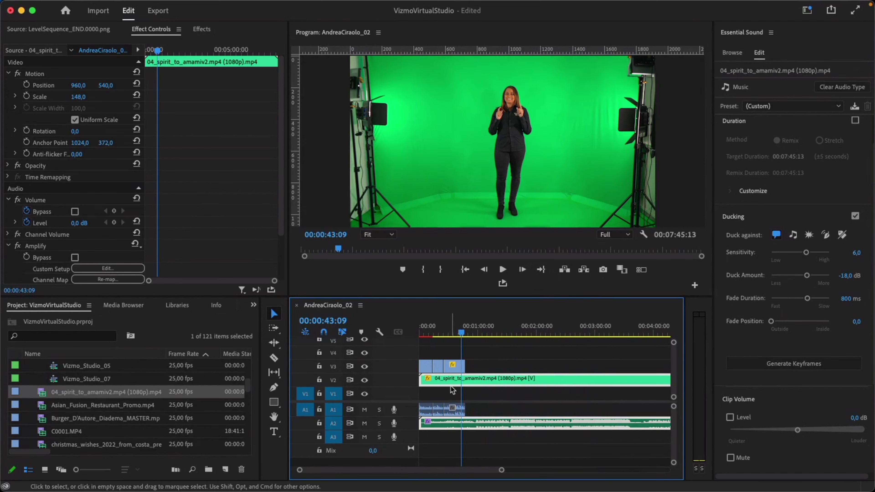
pyautogui.click(482, 413)
pyautogui.click(486, 427)
# Regenerate the music's ducking keyframes from around 0:34 and select the V3/A1 presenter clips.
pyautogui.moveTo(461, 333); pyautogui.dragTo(449, 336)
pyautogui.click(455, 414)
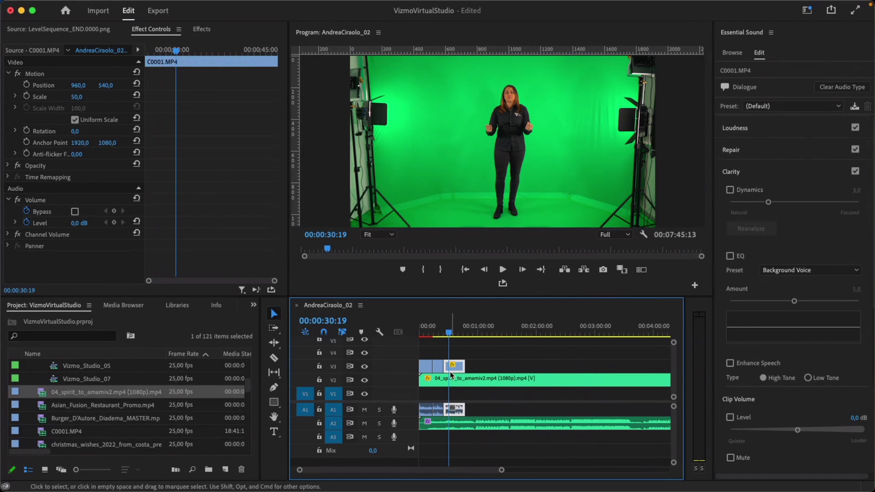
pyautogui.click(453, 334)
pyautogui.click(461, 423)
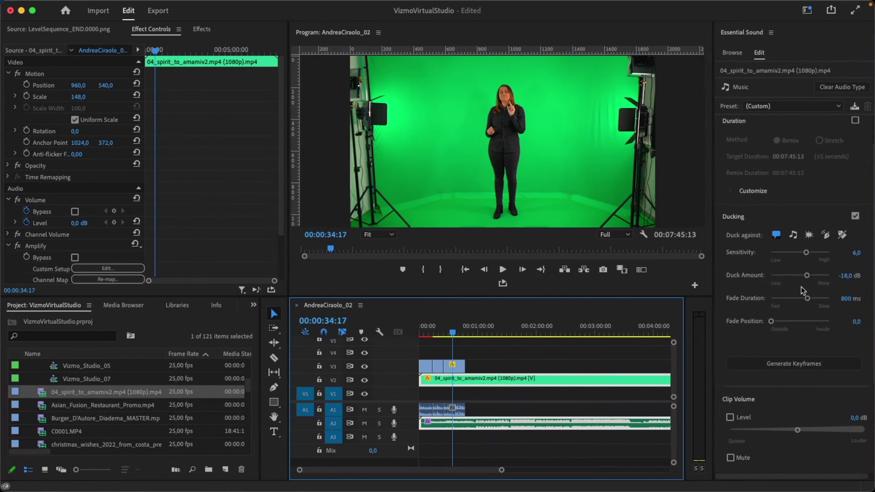
pyautogui.click(778, 367)
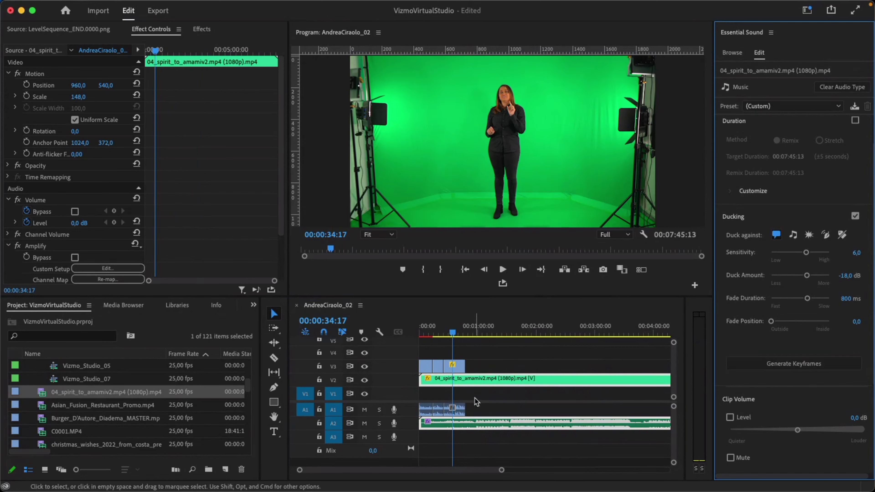
pyautogui.moveTo(498, 358); pyautogui.dragTo(537, 368)
# Shift the V3/A1 presenter clips to about 1:30 and regenerate the music's ducking keyframes.
pyautogui.click(500, 327)
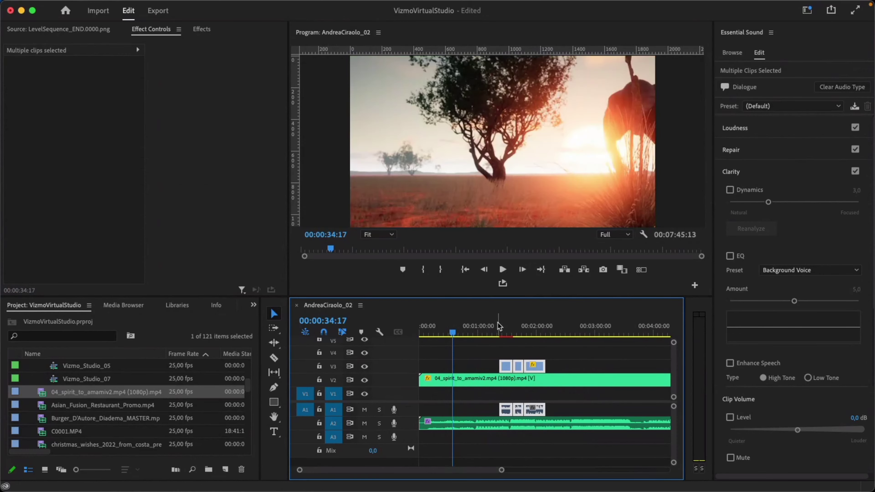
pyautogui.moveTo(500, 327); pyautogui.dragTo(519, 328)
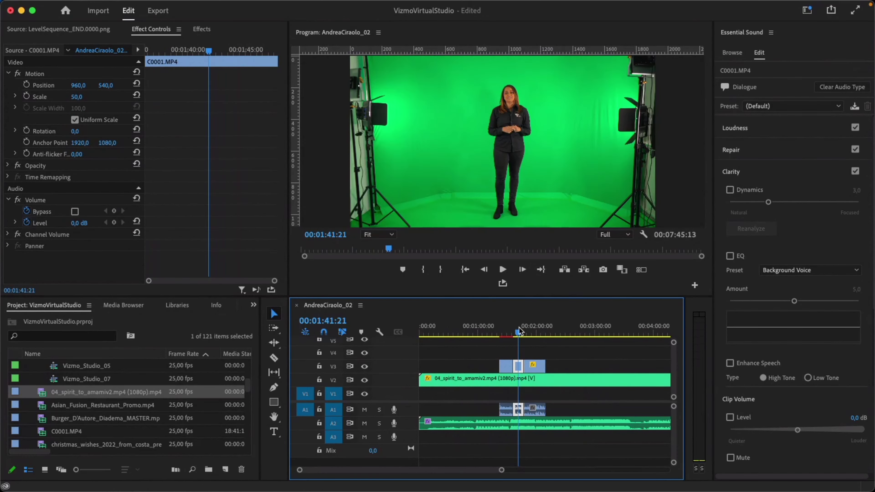
pyautogui.click(559, 425)
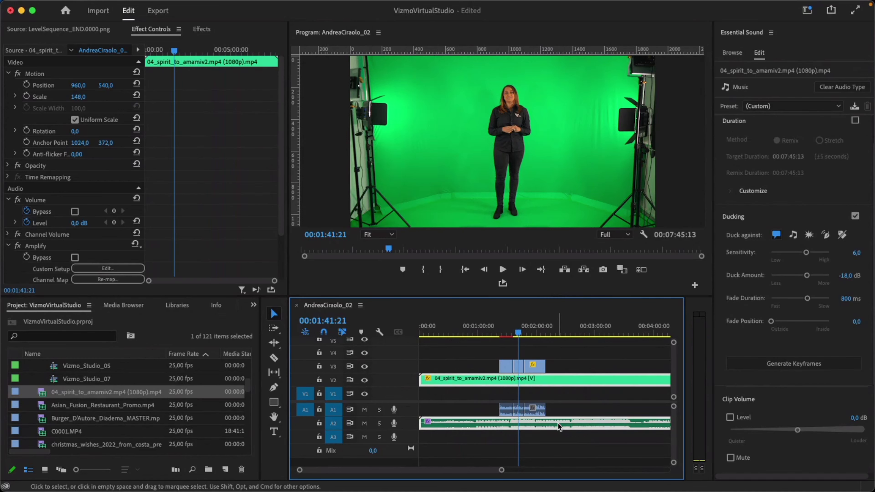
pyautogui.click(769, 364)
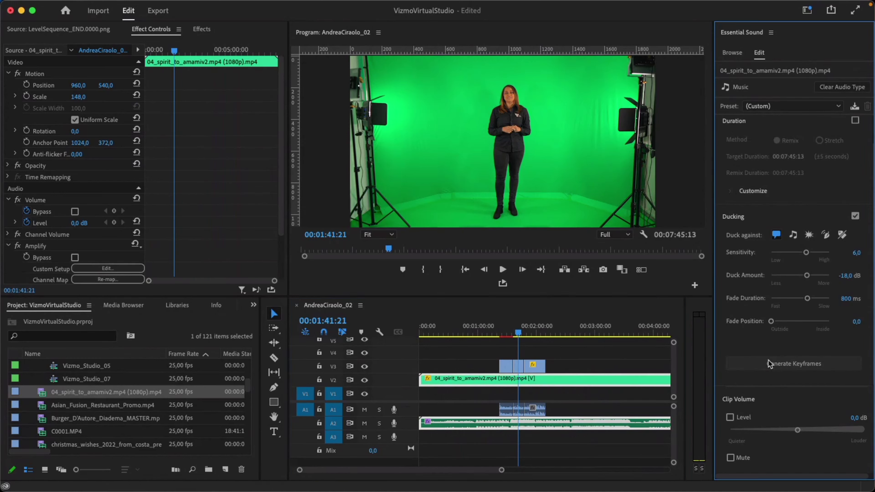
pyautogui.click(769, 365)
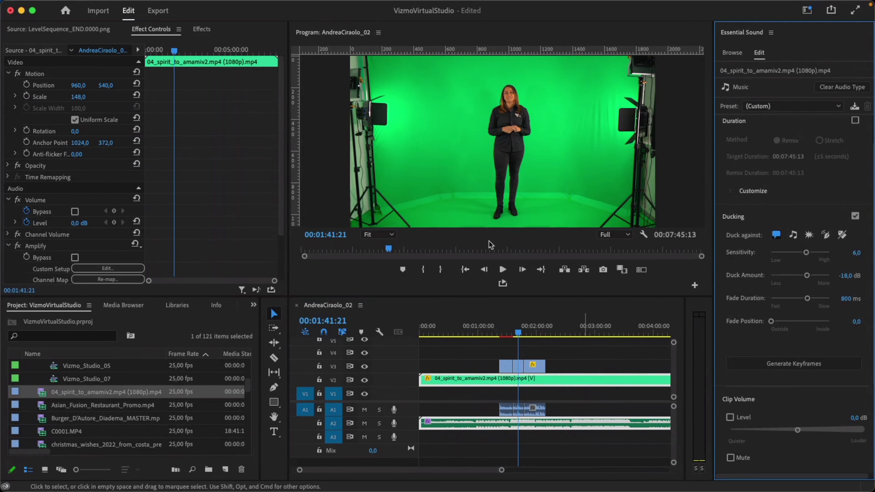
# Expand the music's Amplify Left/Right parameters and zoom the keyframe view in around 1:20:11.
pyautogui.scroll(-4, 221, 176)
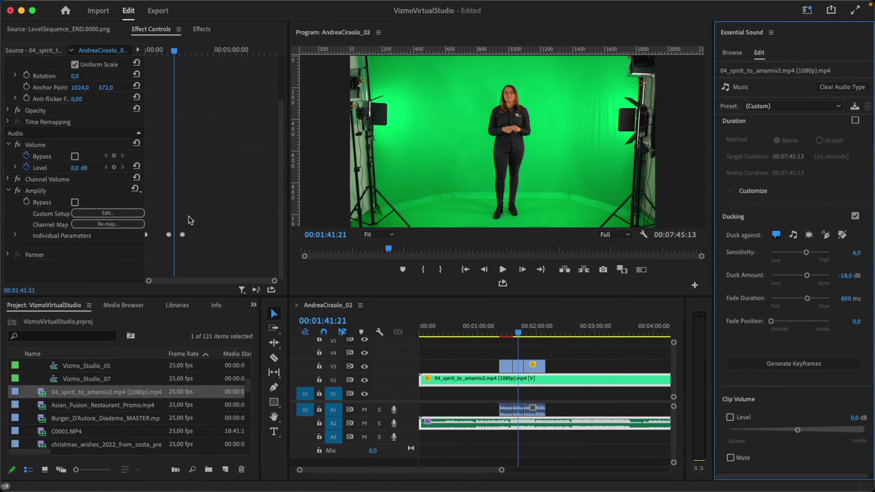
pyautogui.click(16, 236)
pyautogui.scroll(-2, 232, 182)
pyautogui.moveTo(275, 281); pyautogui.dragTo(261, 281)
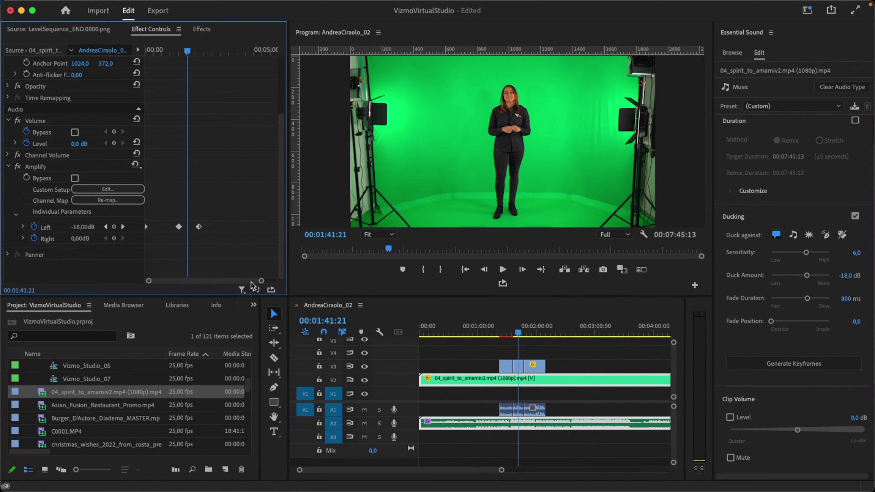
pyautogui.moveTo(261, 281); pyautogui.dragTo(244, 280)
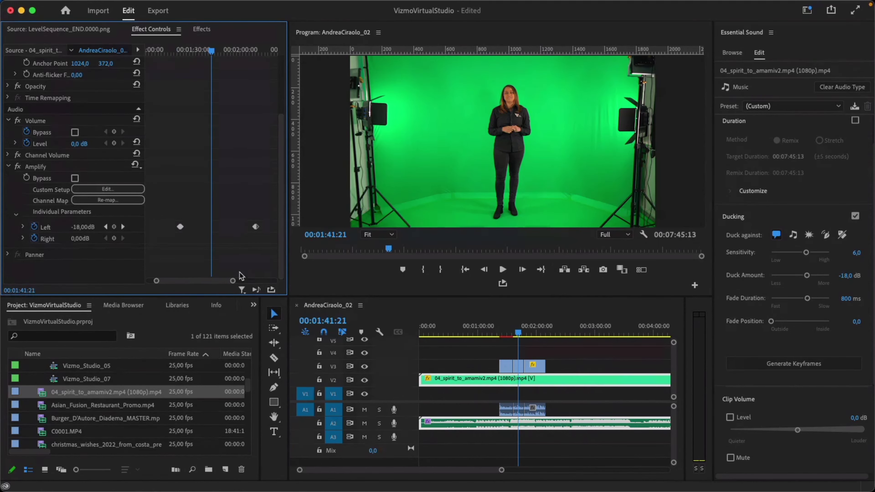
pyautogui.click(187, 48)
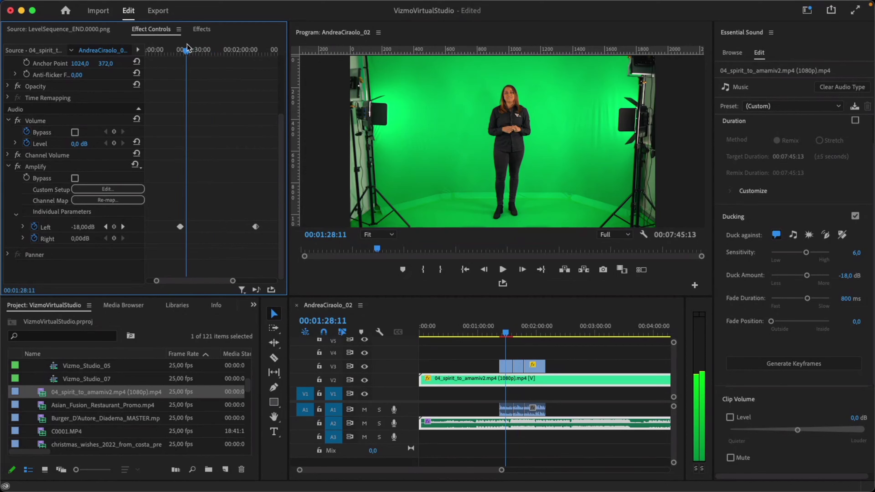
pyautogui.moveTo(187, 48); pyautogui.dragTo(178, 48)
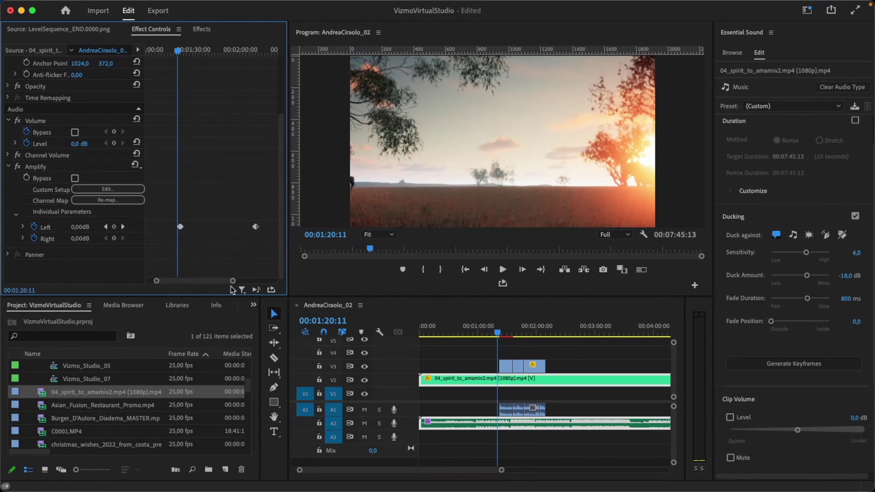
pyautogui.moveTo(232, 282); pyautogui.dragTo(206, 281)
pyautogui.scroll(-5, 184, 284)
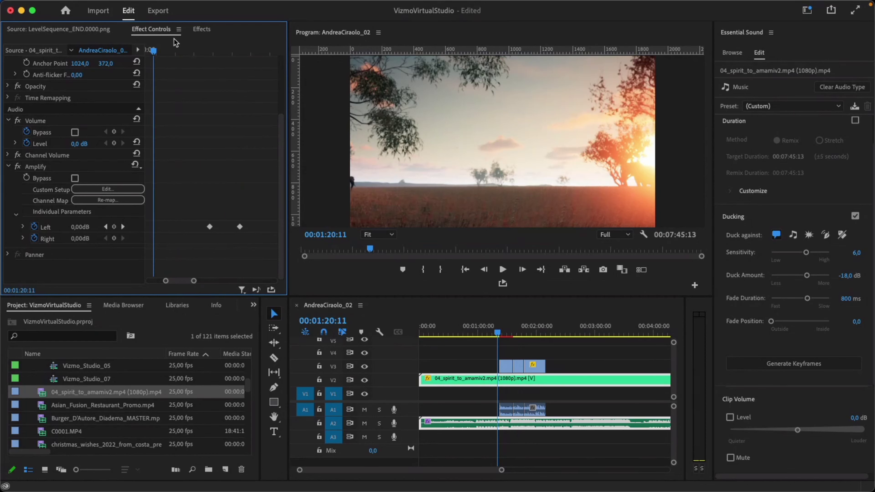
pyautogui.press('space')
pyautogui.moveTo(189, 59); pyautogui.dragTo(150, 60)
pyautogui.press('space')
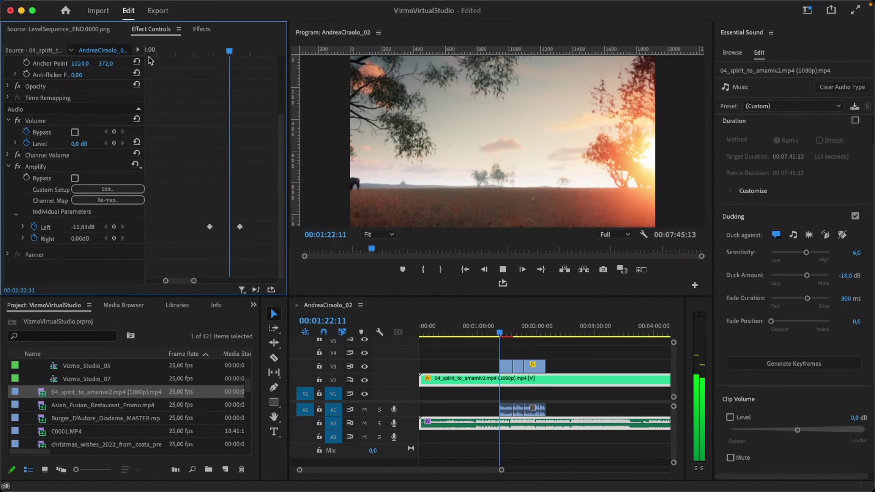
pyautogui.press('space')
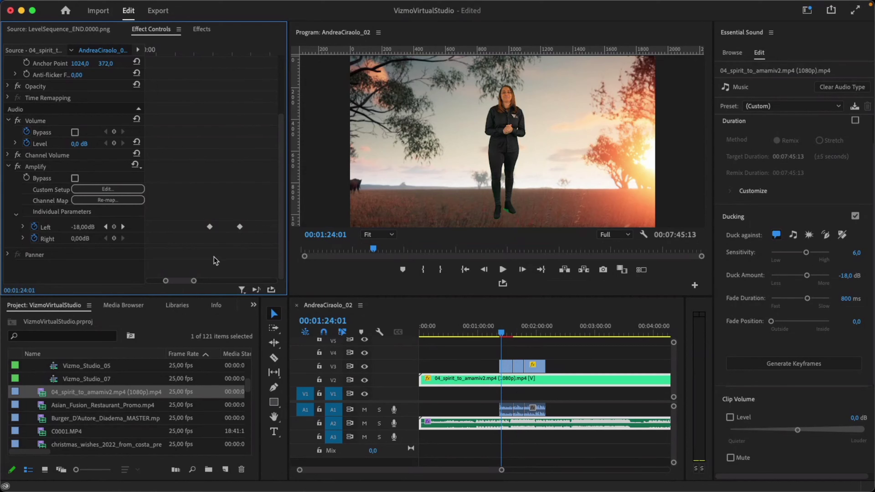
pyautogui.moveTo(195, 282); pyautogui.dragTo(196, 285)
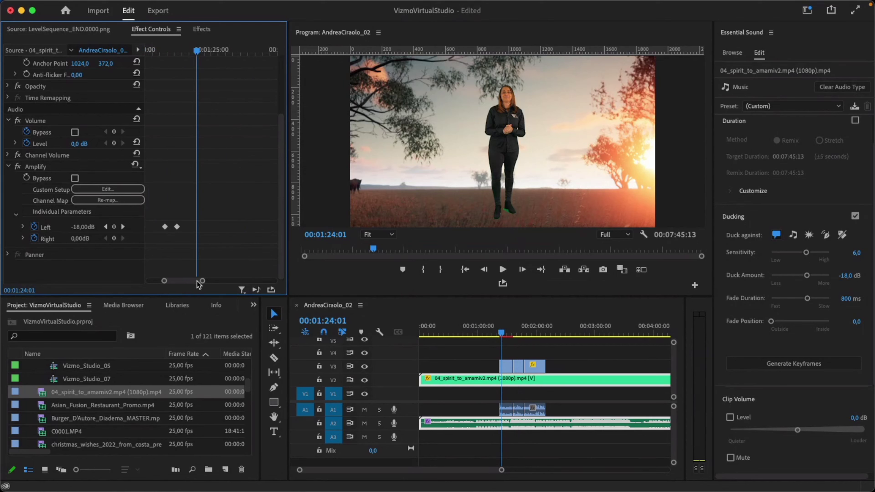
pyautogui.moveTo(203, 281); pyautogui.dragTo(216, 281)
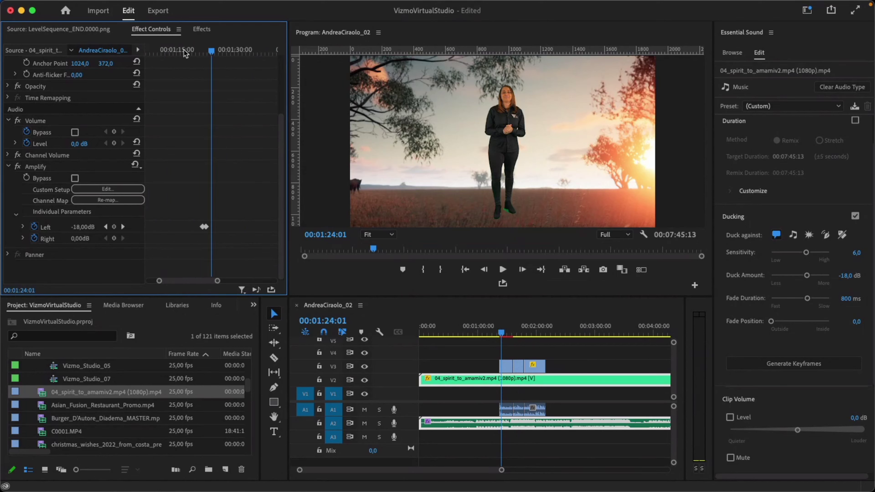
pyautogui.click(185, 50)
pyautogui.press('space')
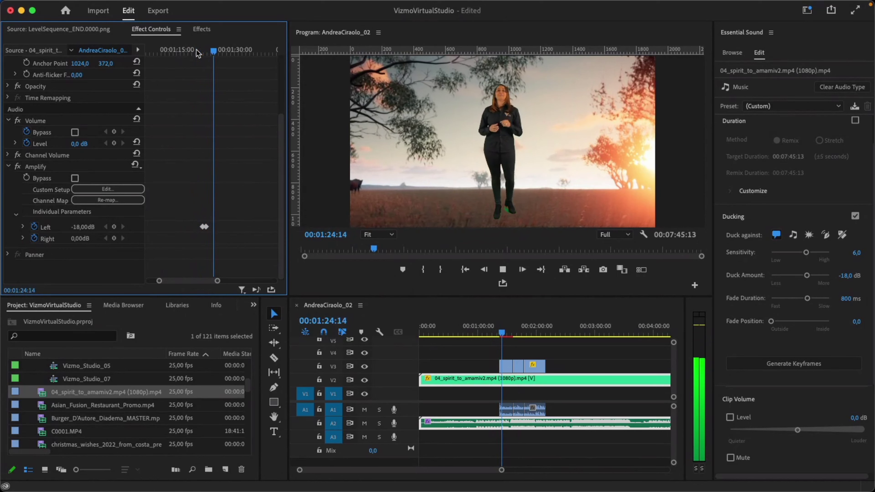
pyautogui.press('space')
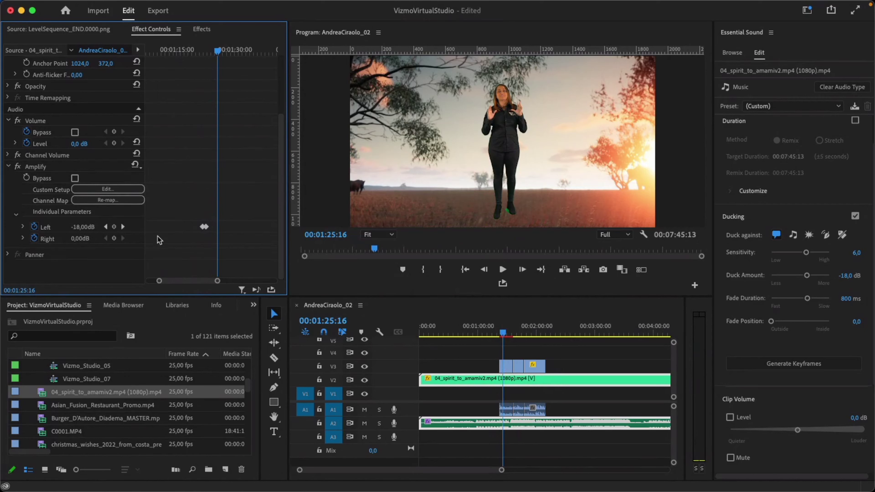
# Add an Amplify Left keyframe at 1:24:17 where the presenter appears.
pyautogui.moveTo(218, 51); pyautogui.dragTo(198, 54)
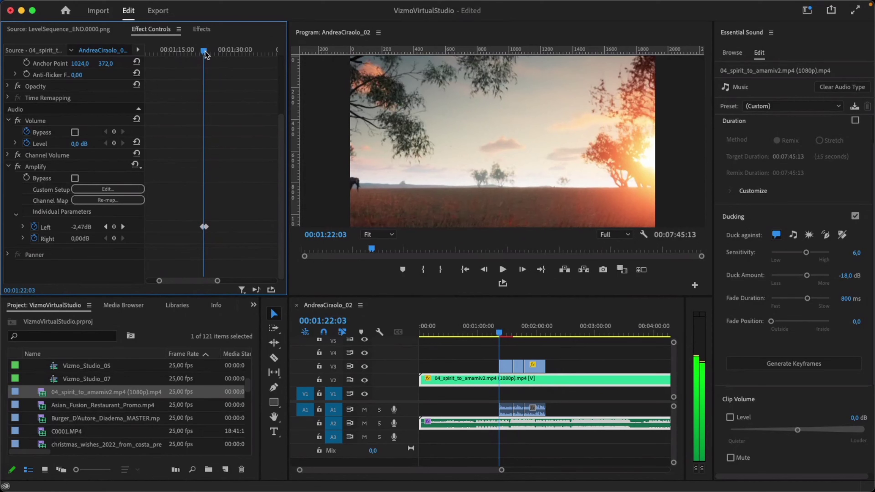
pyautogui.moveTo(199, 50); pyautogui.dragTo(214, 52)
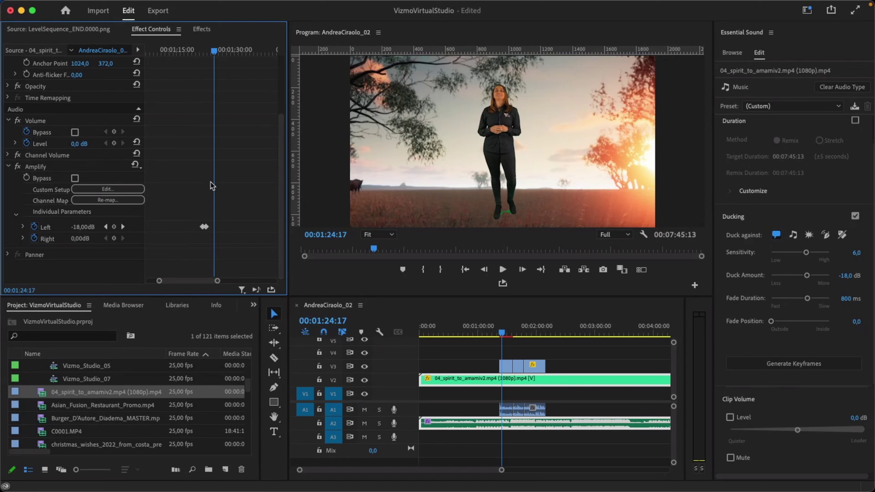
pyautogui.click(114, 227)
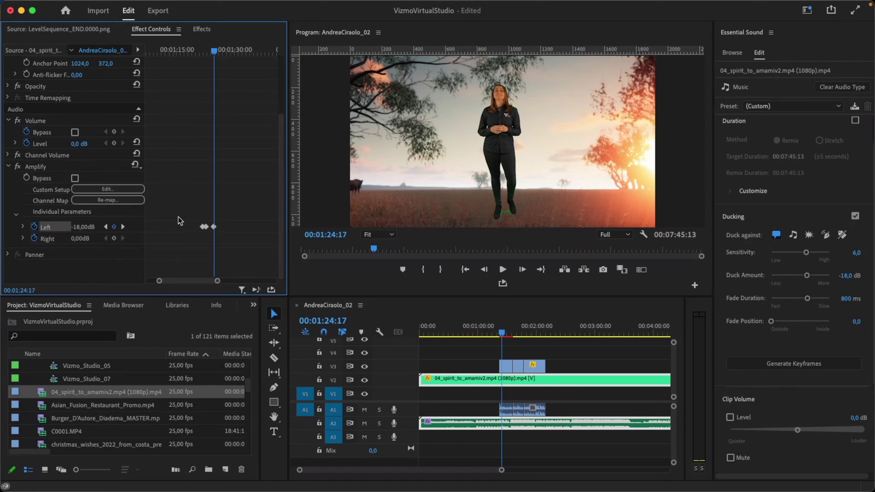
# Delete two of the later Amplify Left keyframes near 1:25.
pyautogui.moveTo(216, 52); pyautogui.dragTo(221, 54)
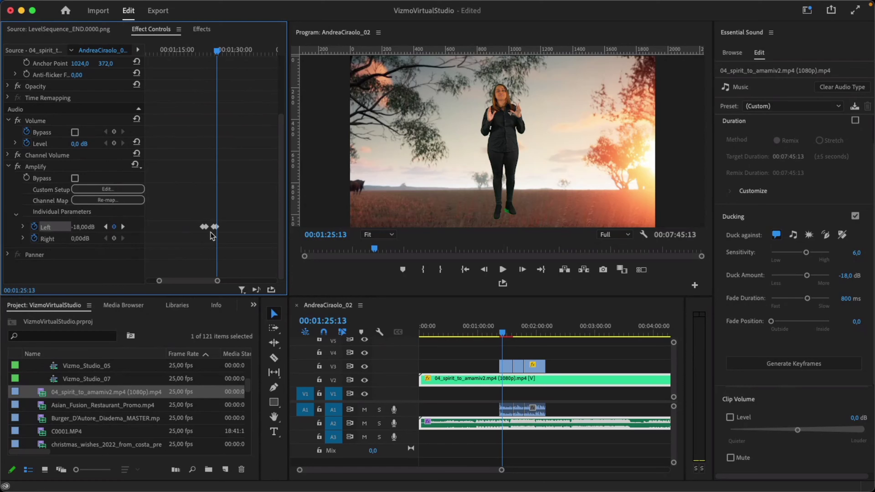
pyautogui.press('=')
pyautogui.moveTo(227, 207); pyautogui.dragTo(193, 243)
pyautogui.press('Delete')
pyautogui.scroll(1, 208, 202)
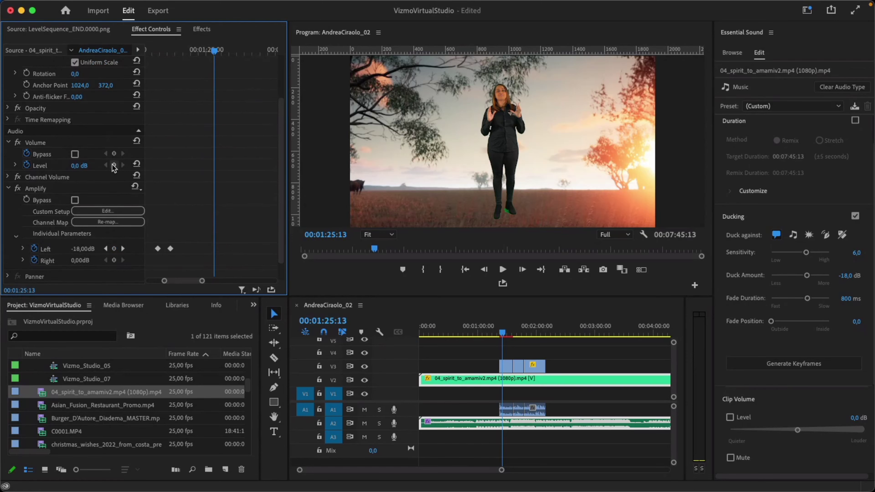
# Add Volume Level keyframes around 01:25:13–01:25:21 that dip the music to -33,5 dB.
pyautogui.click(113, 165)
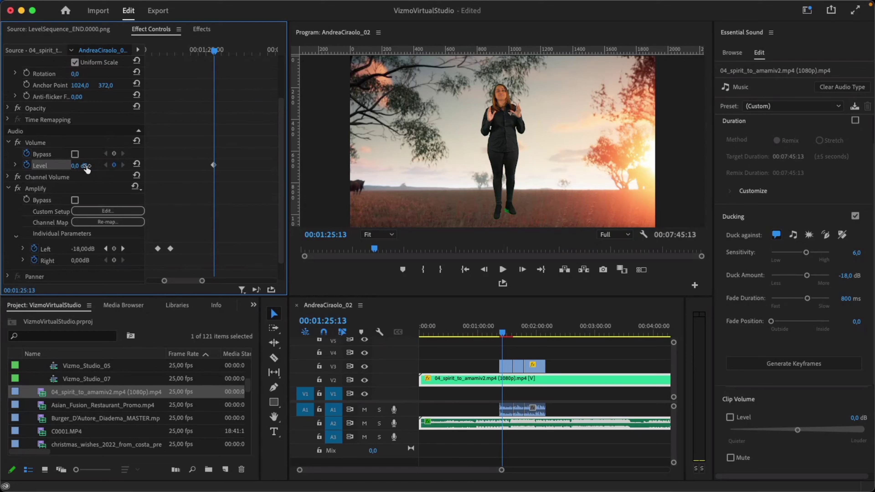
pyautogui.click(219, 51)
pyautogui.moveTo(220, 55); pyautogui.dragTo(222, 53)
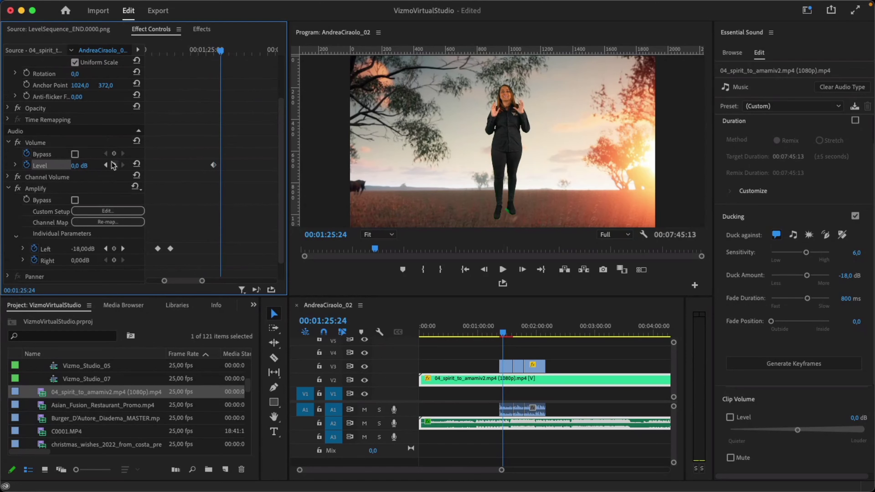
pyautogui.moveTo(80, 166); pyautogui.dragTo(51, 165)
# Scrub through the fade, then delete both Level keyframes to return to 0,0 dB.
pyautogui.moveTo(202, 281); pyautogui.dragTo(192, 282)
pyautogui.click(177, 51)
pyautogui.moveTo(178, 52); pyautogui.dragTo(241, 62)
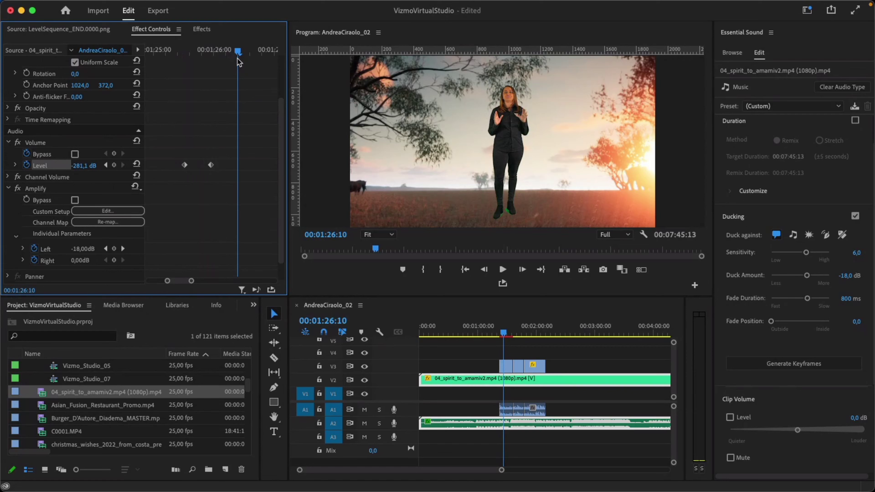
pyautogui.moveTo(168, 145); pyautogui.dragTo(234, 202)
pyautogui.press('Delete')
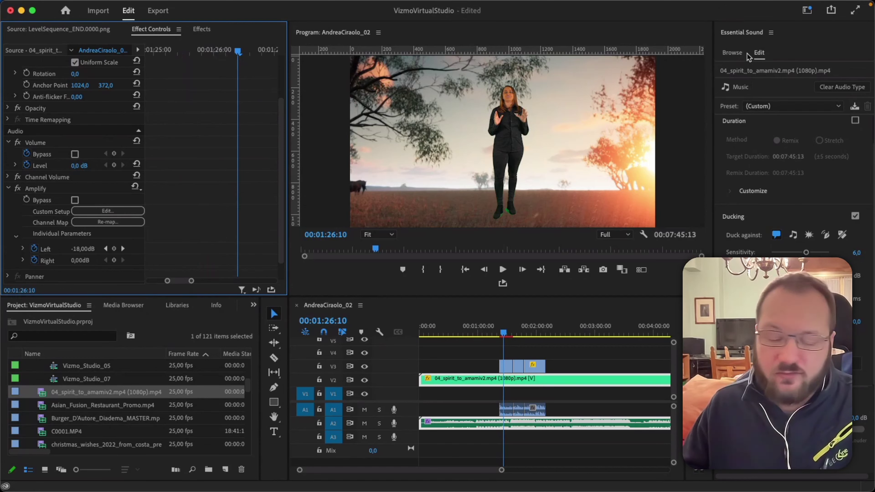
# Zoom the timeline out and back in, then select the C0001.MP4 presenter clip on V3.
pyautogui.click(573, 358)
pyautogui.press('-')
pyautogui.press('-')
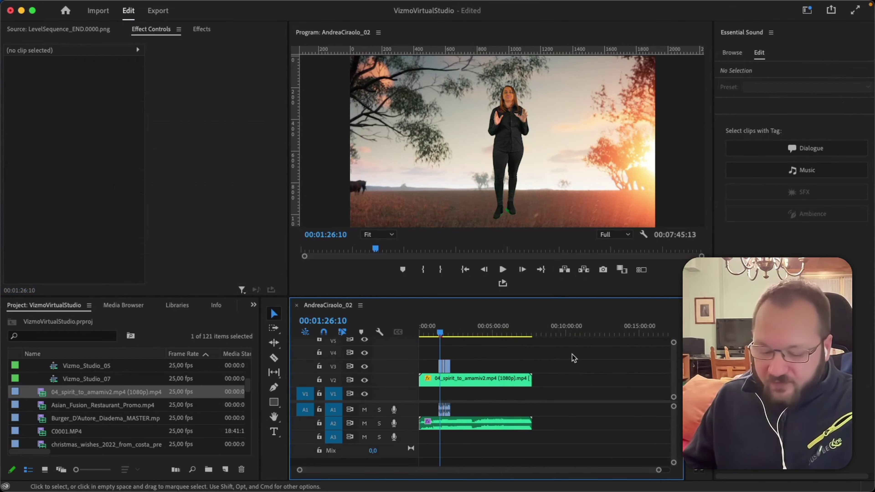
pyautogui.press('=')
pyautogui.press('=')
pyautogui.press('=')
pyautogui.click(551, 370)
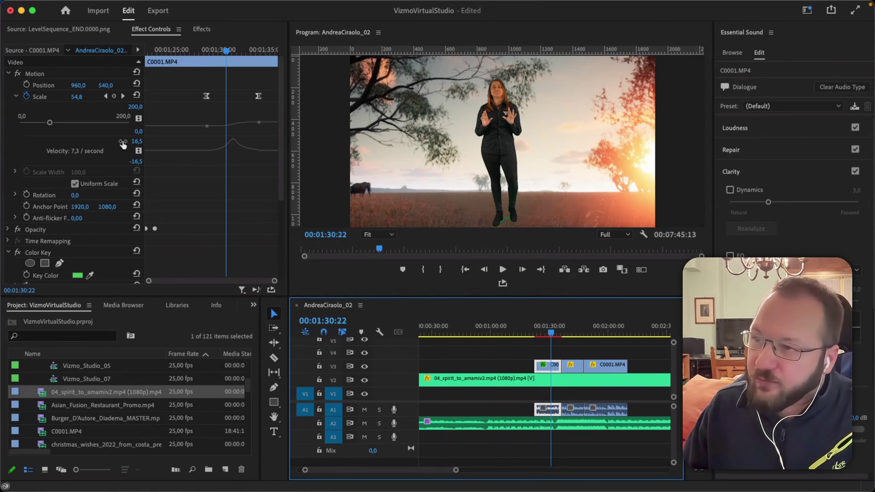
pyautogui.click(202, 29)
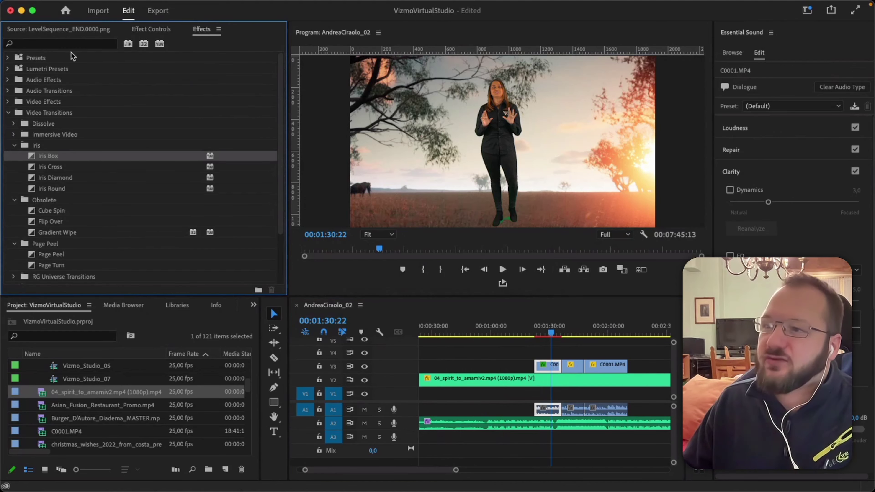
# Search 'war' and drag Warp Stabilizer onto the C0001.MP4 clip, then review it in Effect Controls.
pyautogui.click(47, 45)
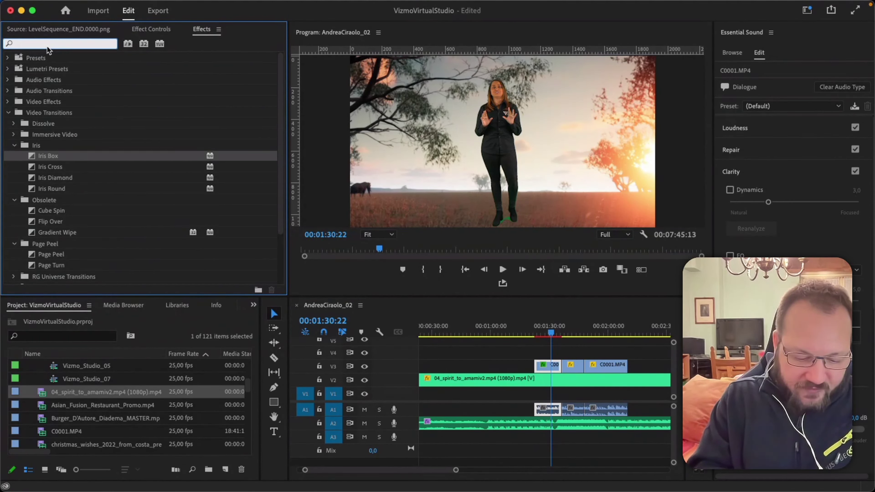
pyautogui.write('war')
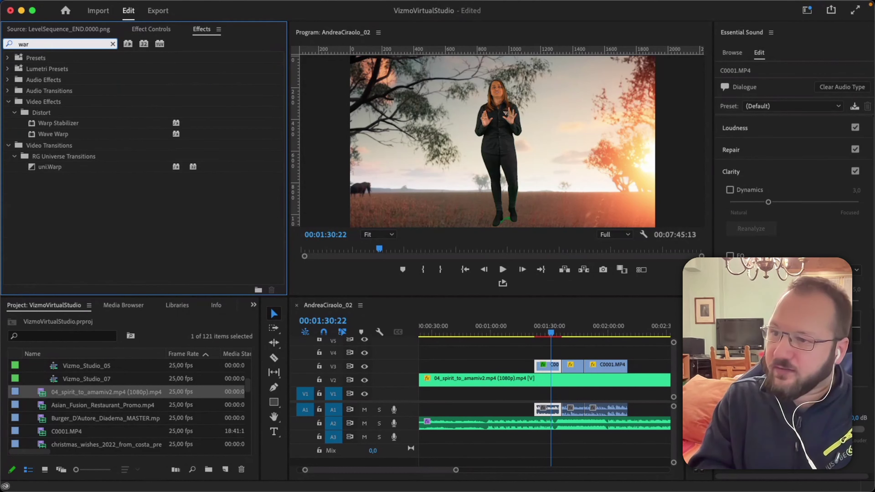
pyautogui.click(43, 123)
pyautogui.moveTo(47, 124); pyautogui.dragTo(548, 369)
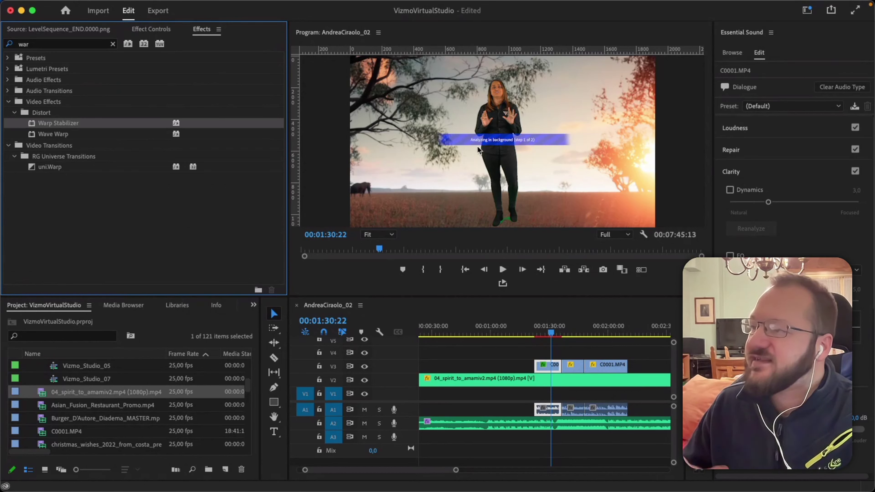
pyautogui.click(158, 30)
pyautogui.scroll(-10, 211, 235)
pyautogui.scroll(3, 211, 236)
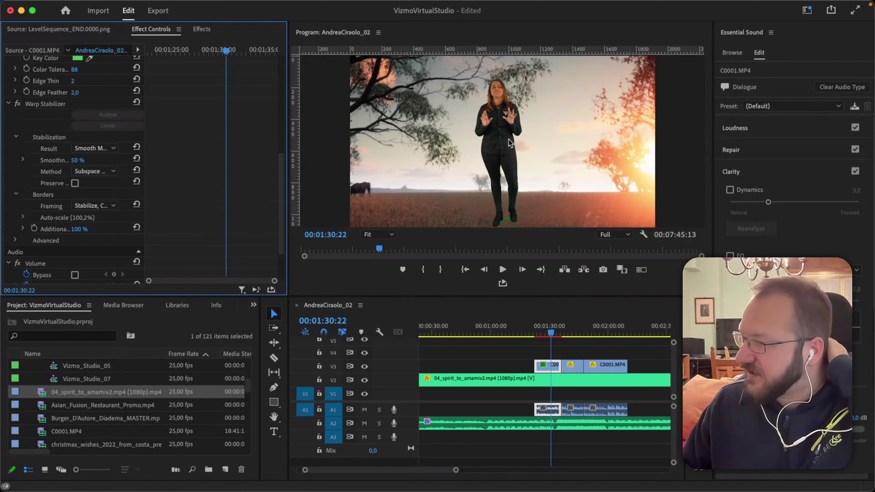
# Select the middle C0001.MP4 clip at 00:01:41:13, still showing raw green screen.
pyautogui.scroll(10, 502, 166)
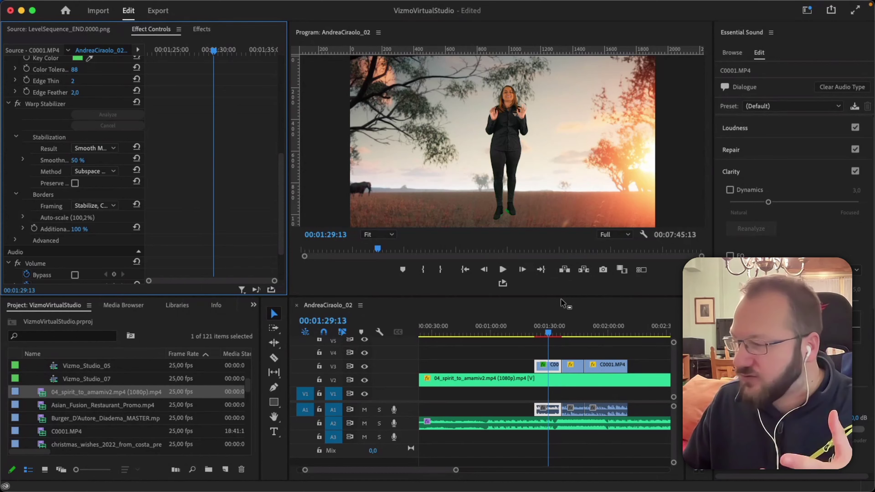
pyautogui.scroll(-3, 207, 164)
pyautogui.scroll(5, 192, 162)
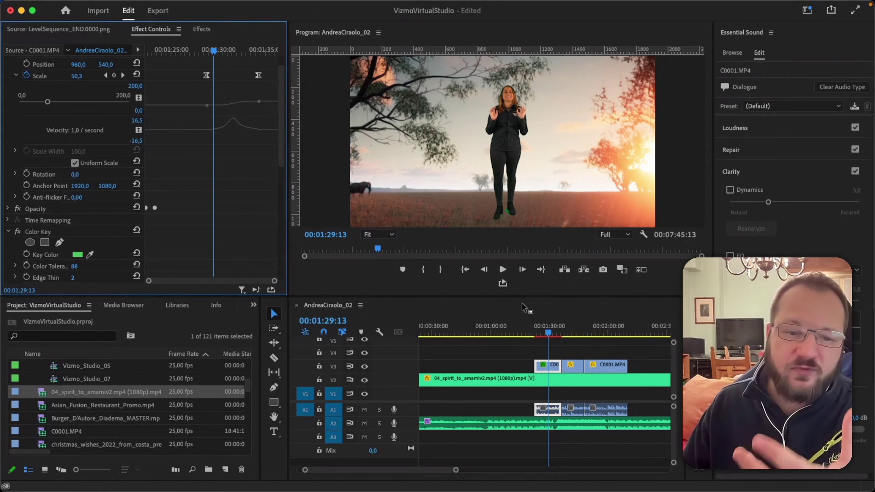
pyautogui.click(572, 328)
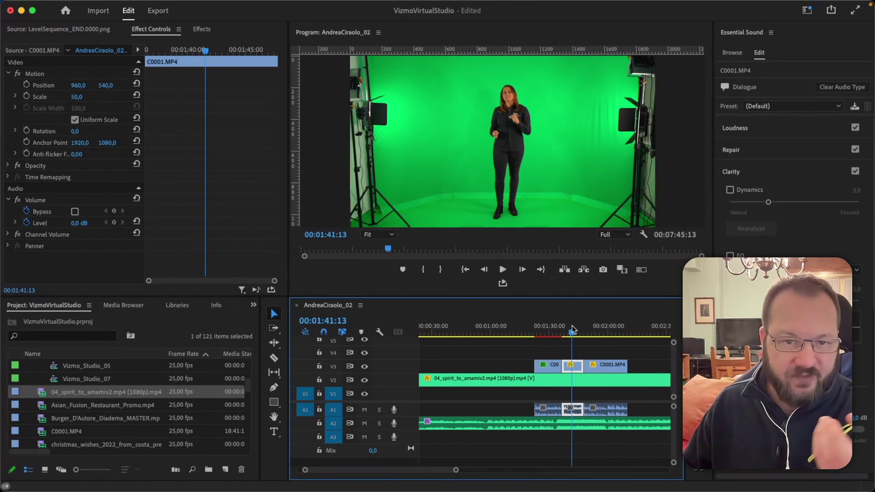
# Nest the middle C0001.MP4 clip into a sequence named 'ClipName_Stabilize_Nesting'.
pyautogui.rightClick(575, 366)
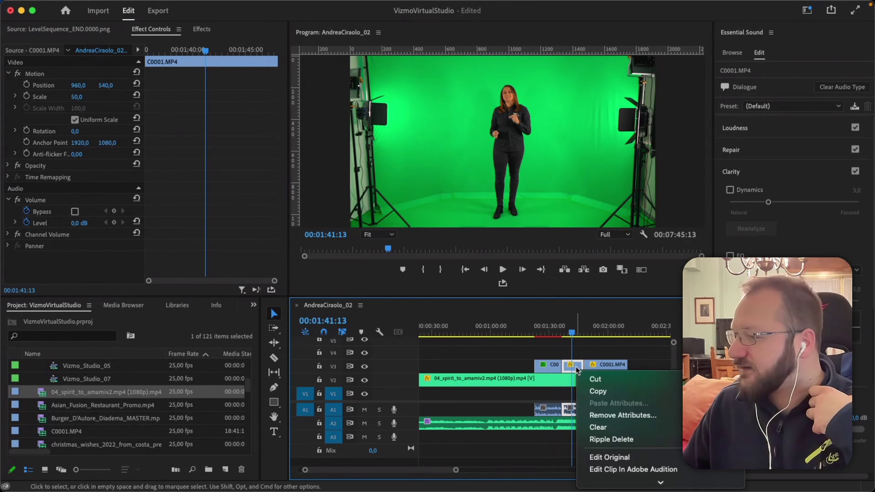
pyautogui.scroll(-10, 624, 389)
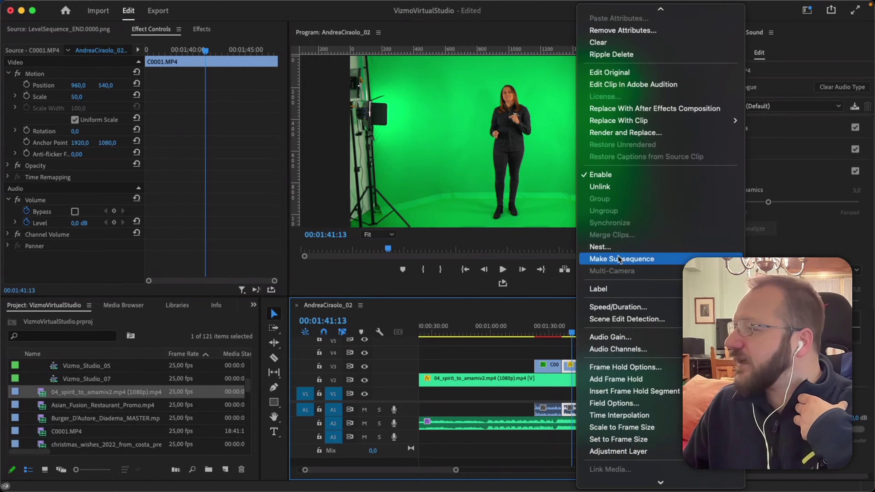
pyautogui.click(602, 247)
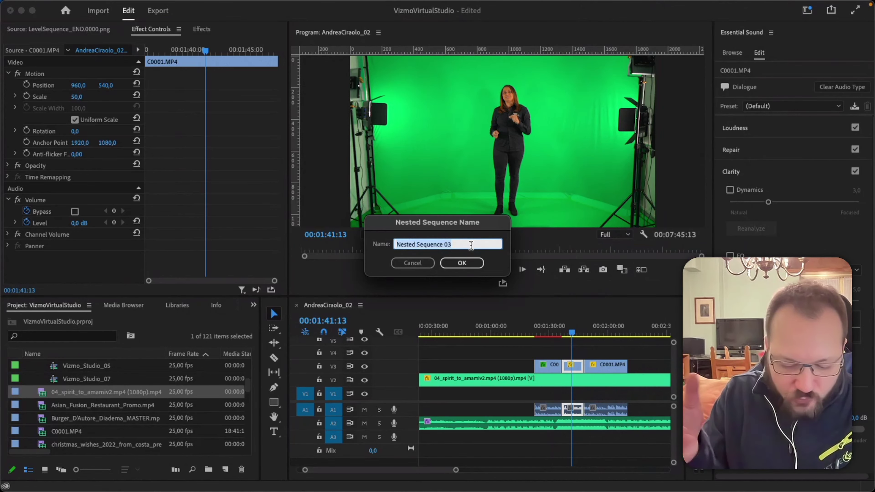
pyautogui.write('ClipNam')
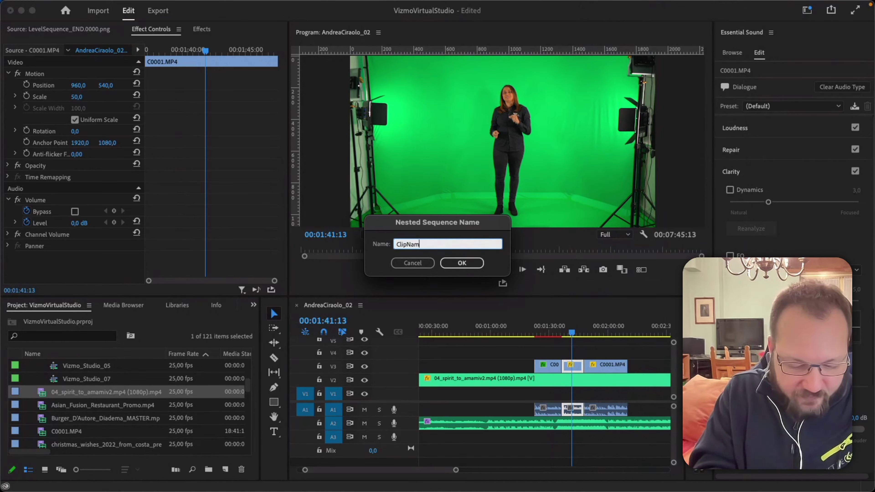
pyautogui.write('e_Stabili')
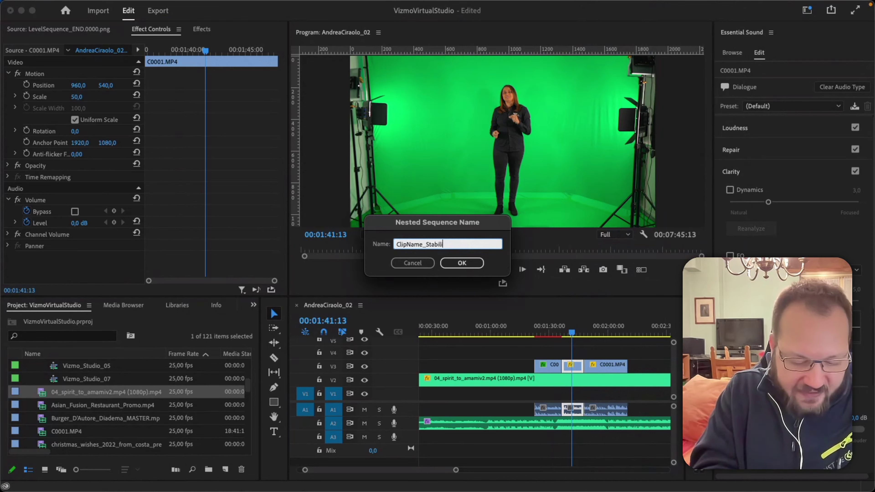
pyautogui.write('ze_Nesting')
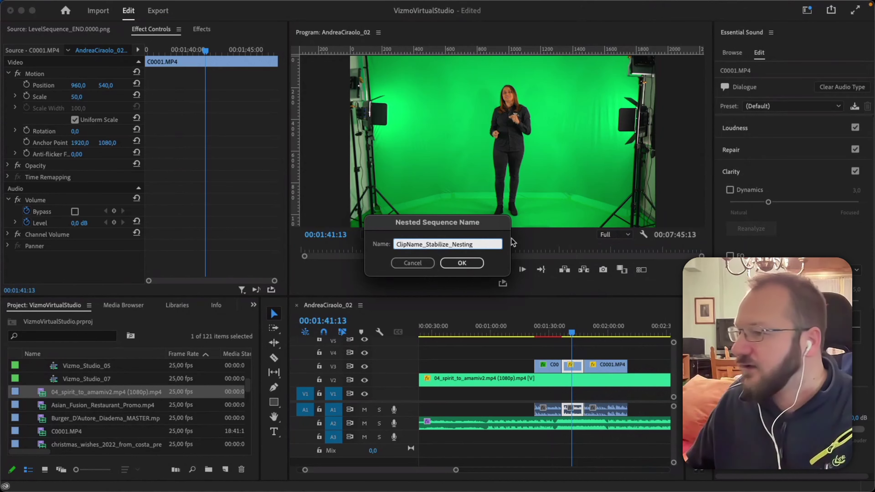
pyautogui.click(478, 263)
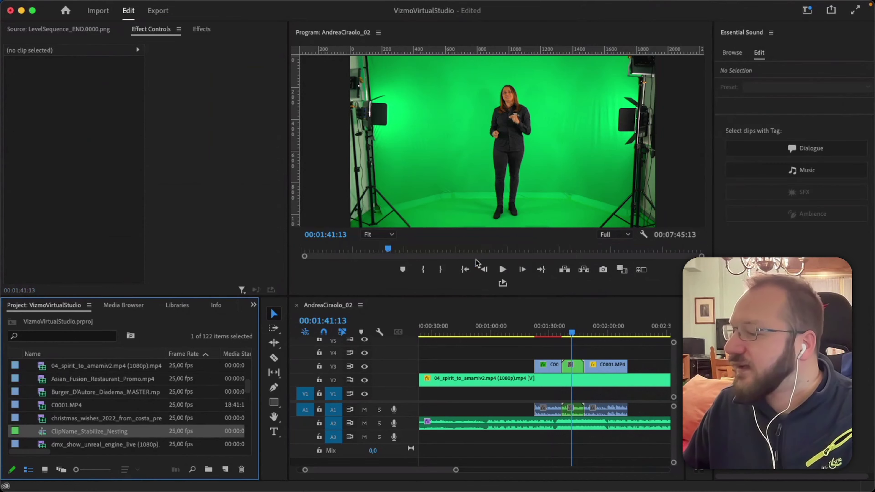
# Move ClipName_Stabilize_Nesting into a project bin folder and collapse the Footage folder.
pyautogui.click(575, 368)
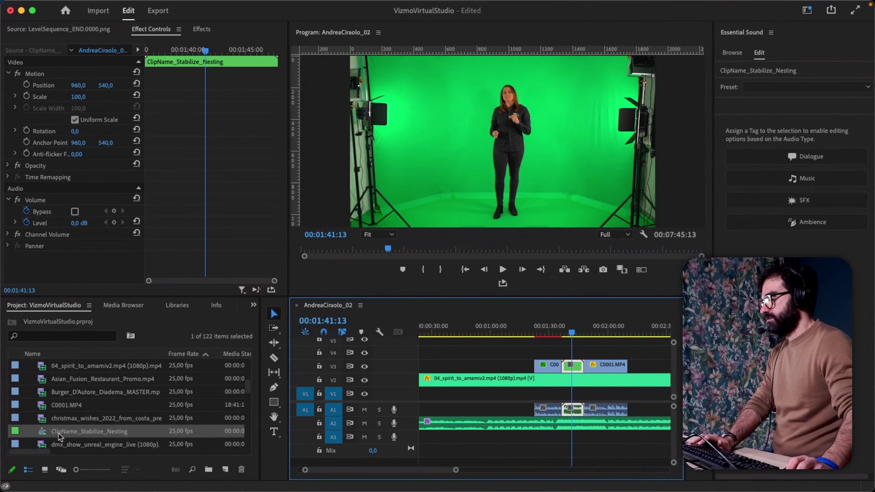
pyautogui.moveTo(40, 435); pyautogui.dragTo(90, 423)
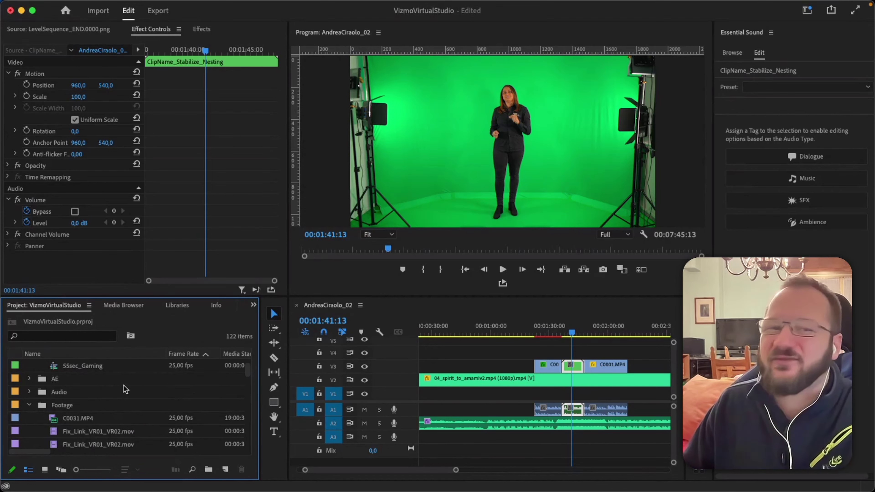
pyautogui.scroll(-1, 124, 390)
pyautogui.click(27, 394)
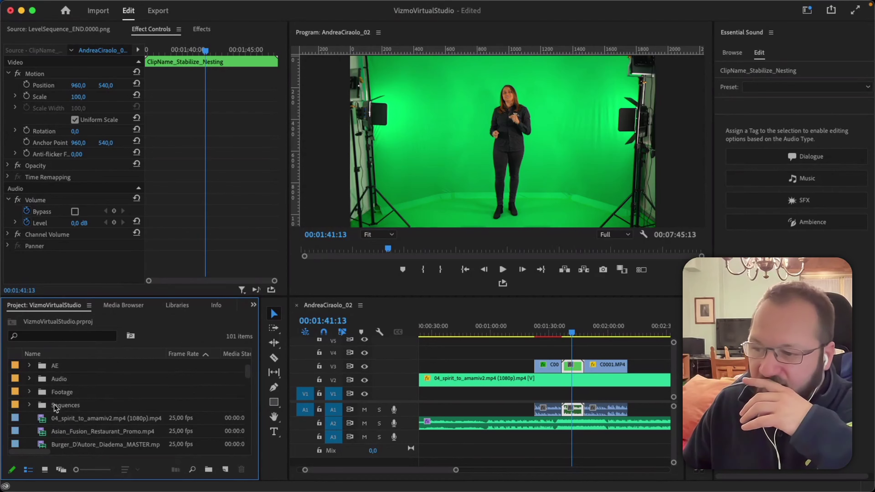
# Open the nested ClipName_Stabilize_Nesting clip in its own timeline.
pyautogui.click(577, 349)
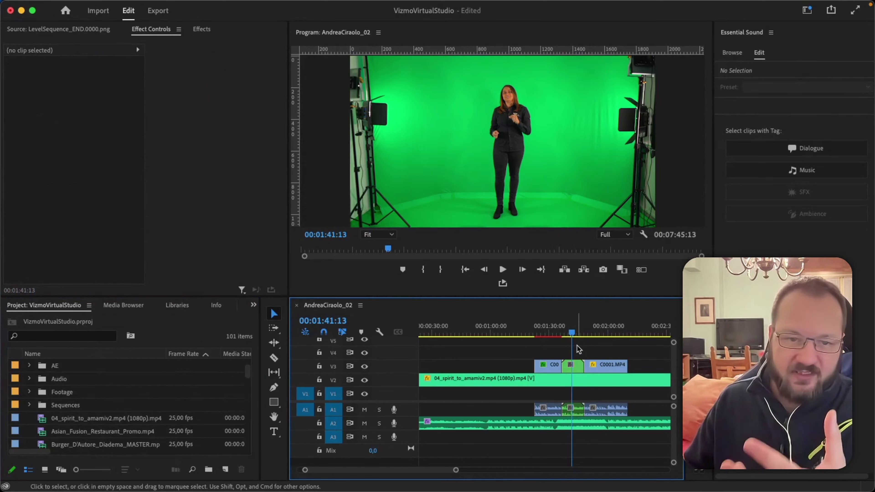
pyautogui.click(578, 368)
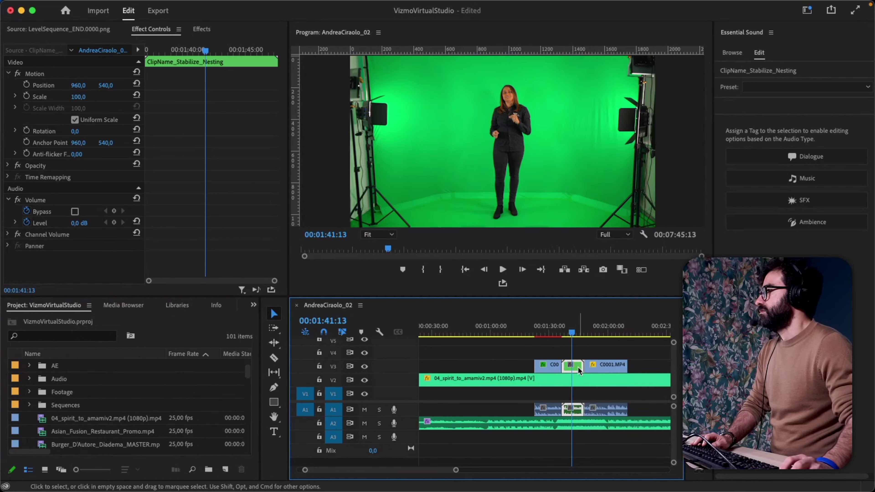
pyautogui.doubleClick(577, 367)
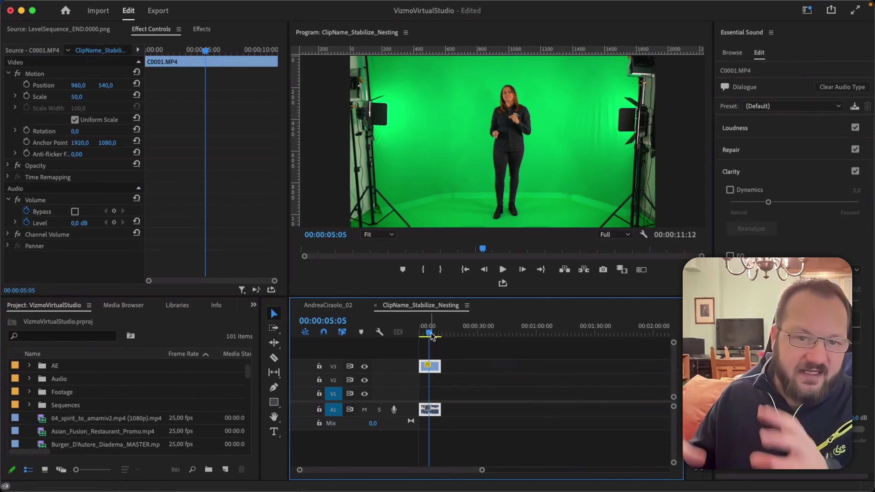
pyautogui.click(346, 308)
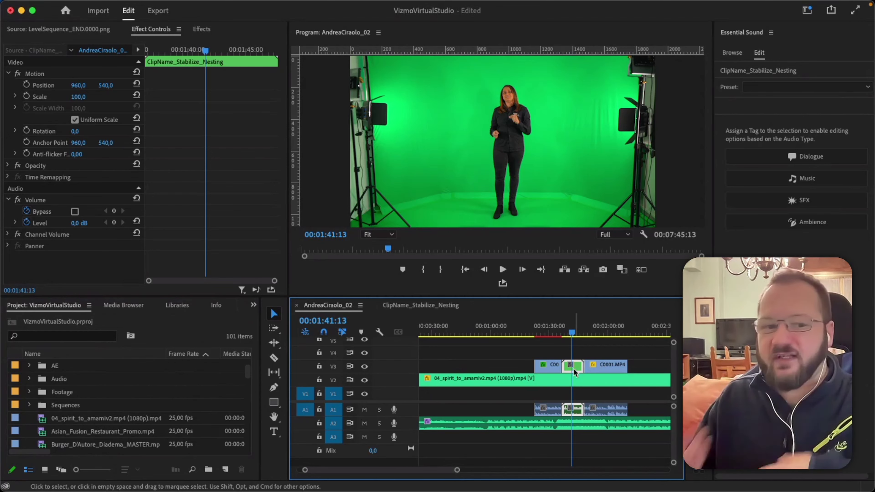
pyautogui.doubleClick(573, 369)
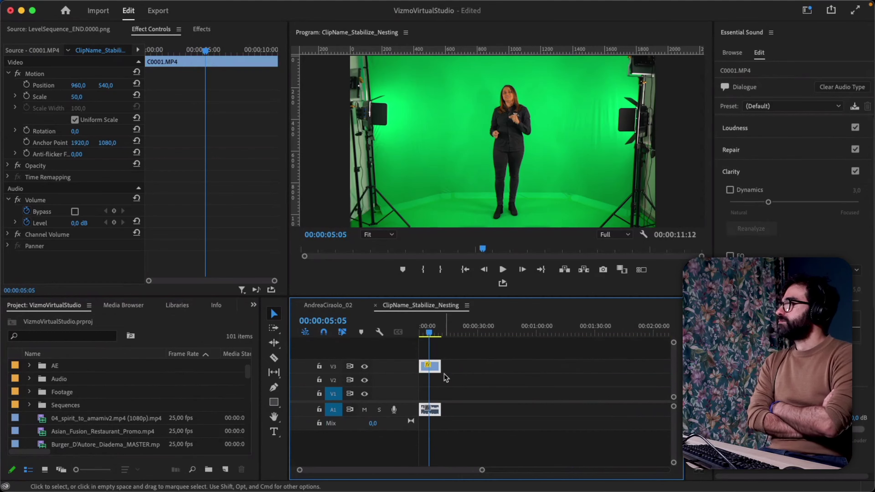
pyautogui.click(438, 372)
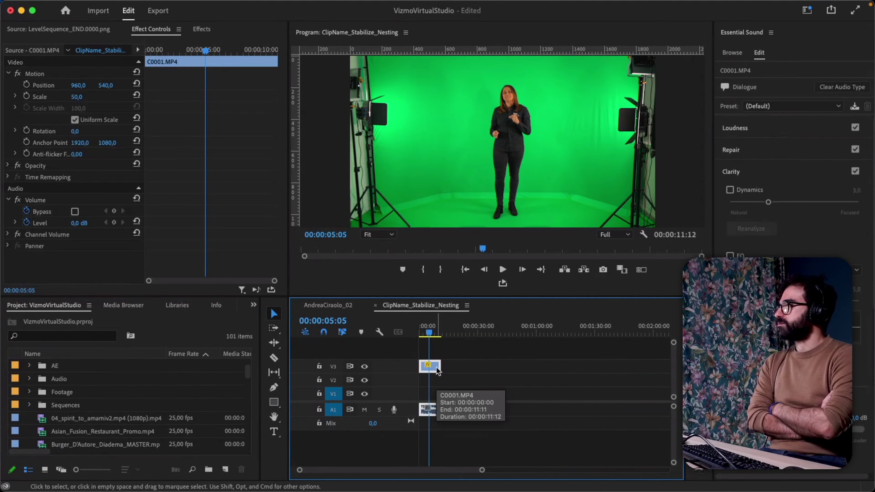
pyautogui.click(346, 307)
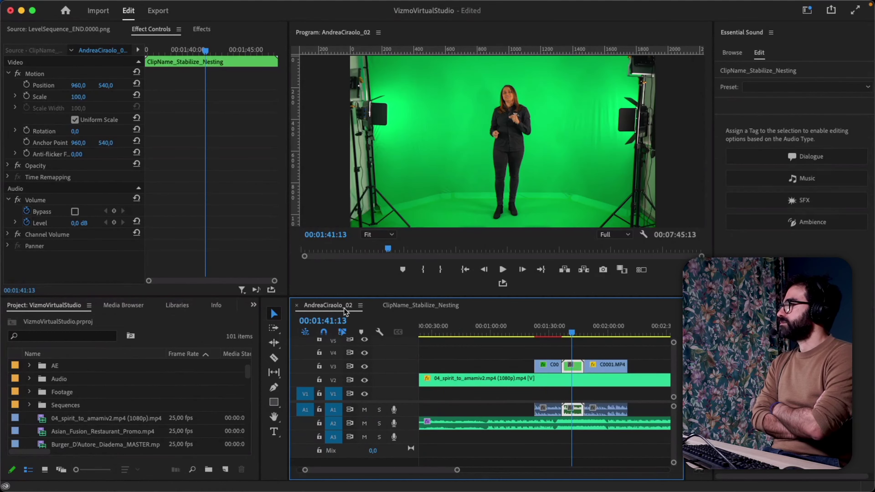
# Delete the green nested clip and its audio from V3.
pyautogui.click(630, 333)
pyautogui.press('cmd+v')
pyautogui.click(592, 378)
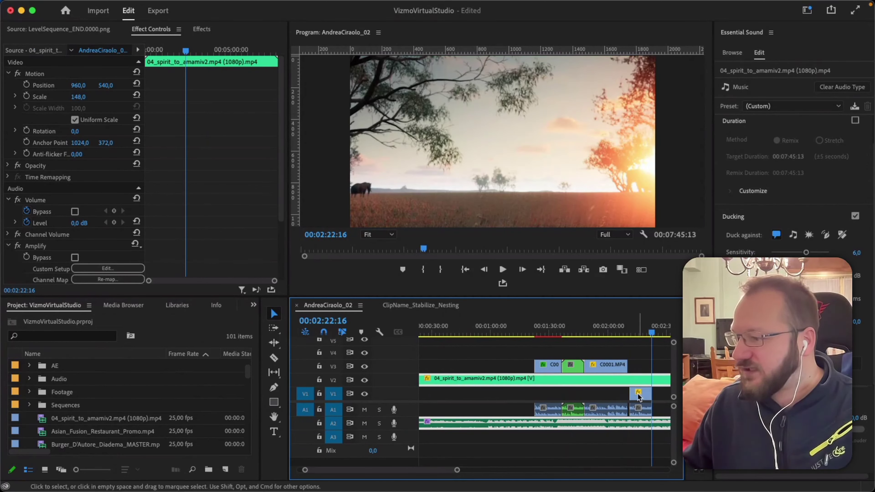
pyautogui.click(569, 366)
pyautogui.press('Delete')
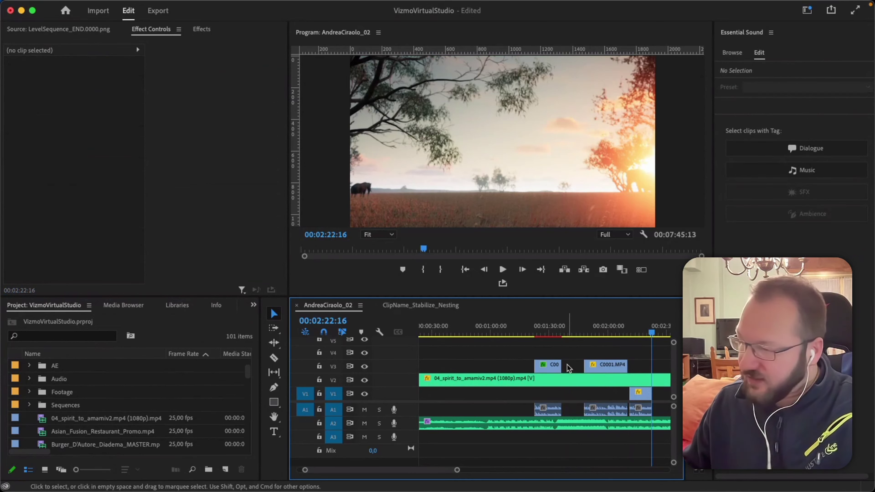
# Move the small C0001.MP4 clip up to V3 at 00:02:00:06 and make V3 the paste target.
pyautogui.moveTo(639, 394); pyautogui.dragTo(568, 368)
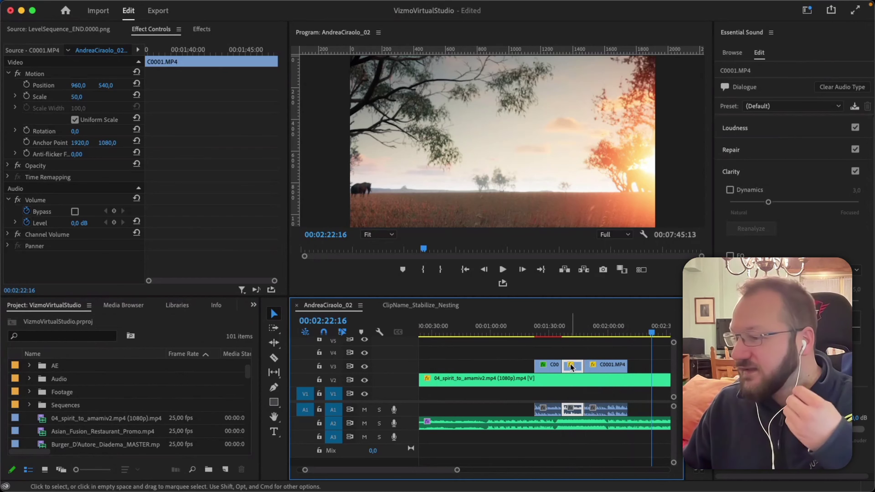
pyautogui.press('Down')
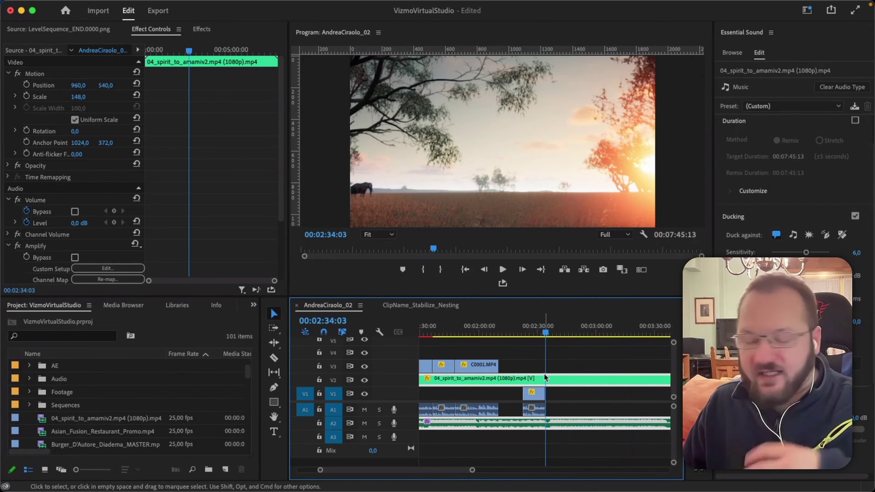
pyautogui.click(539, 398)
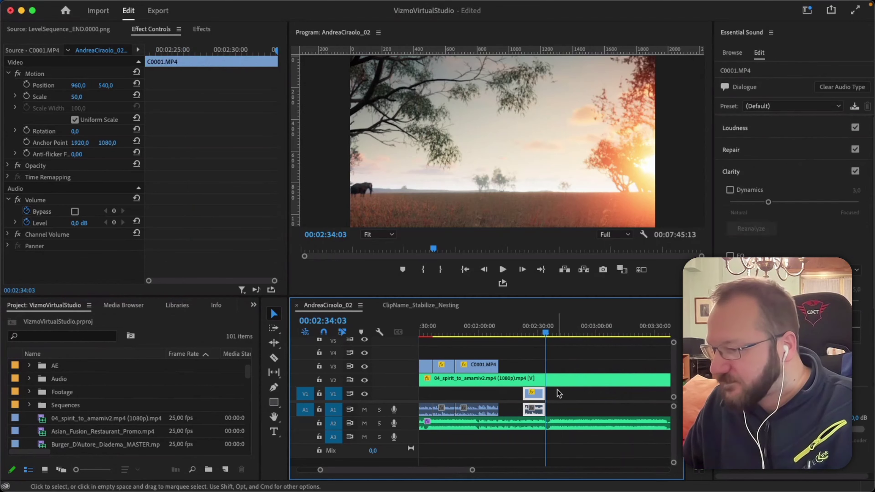
pyautogui.moveTo(546, 331); pyautogui.dragTo(480, 329)
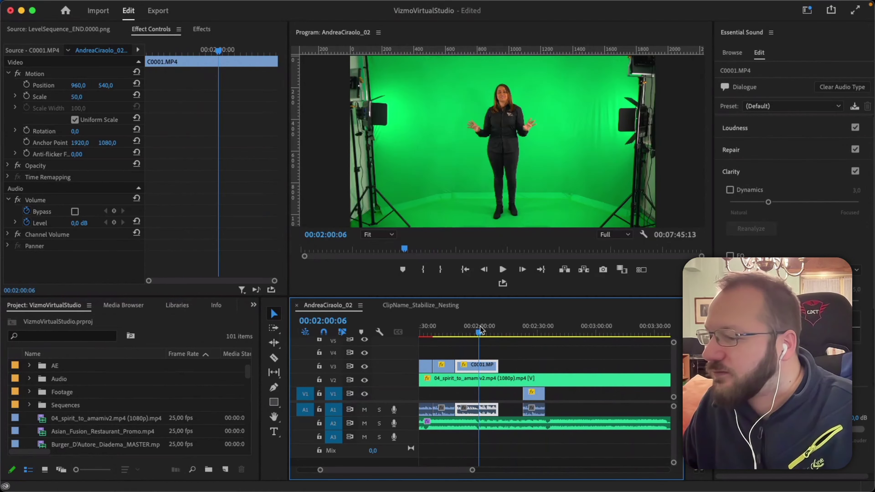
pyautogui.click(333, 366)
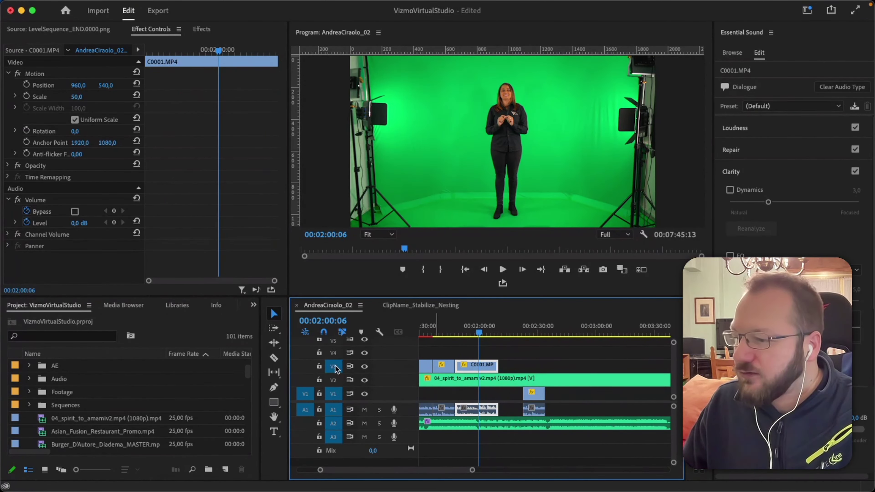
# Untarget V1 and paste presenter clip copies onto V3 near 00:02:05 and at 00:02:55:23.
pyautogui.click(336, 395)
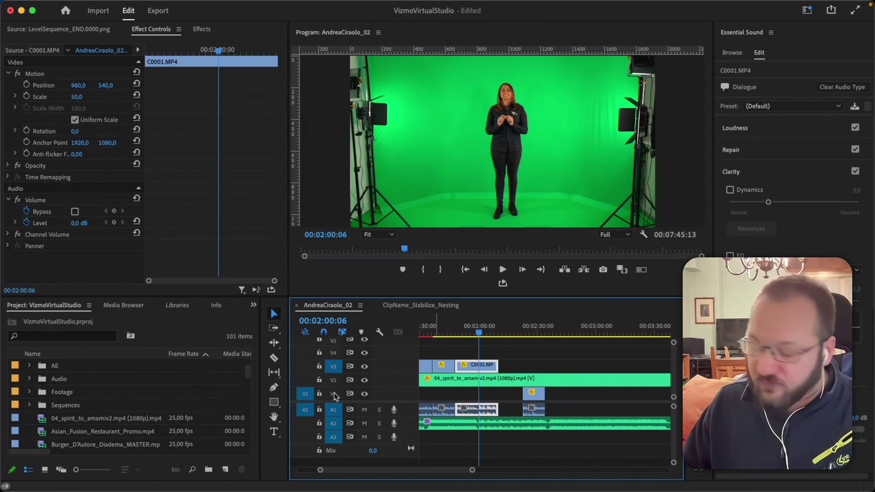
pyautogui.press('super+z')
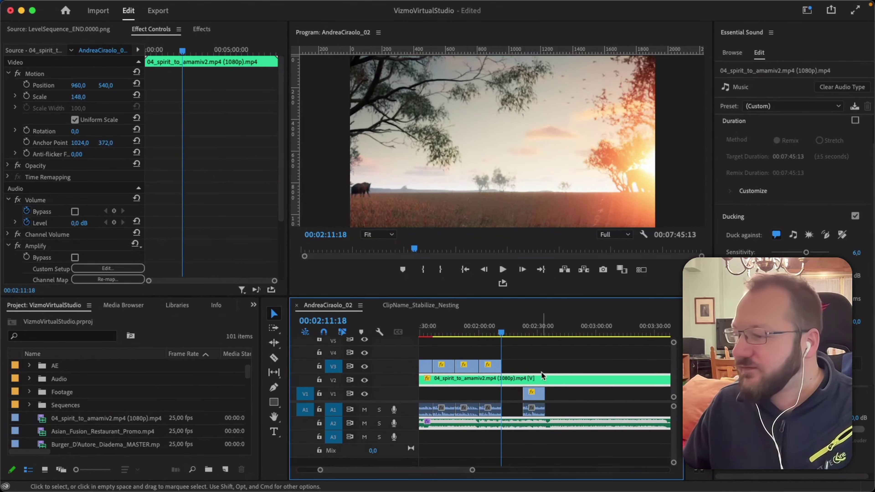
pyautogui.click(490, 333)
pyautogui.click(491, 333)
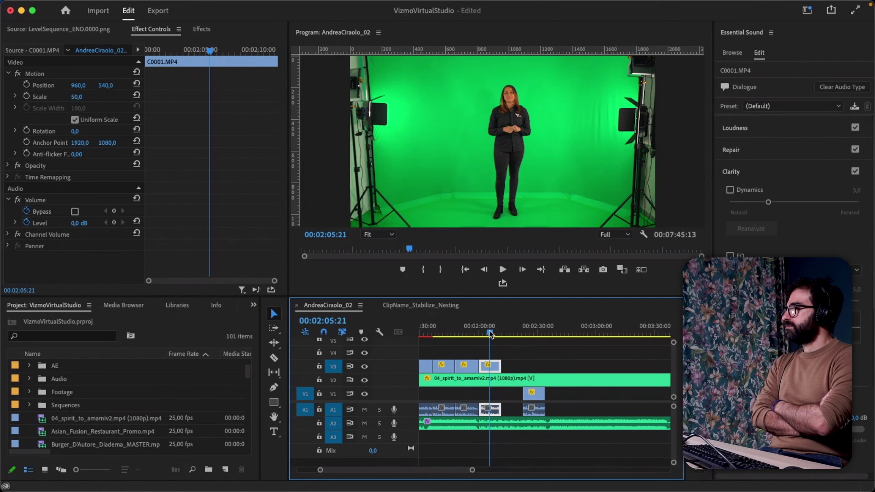
pyautogui.click(588, 332)
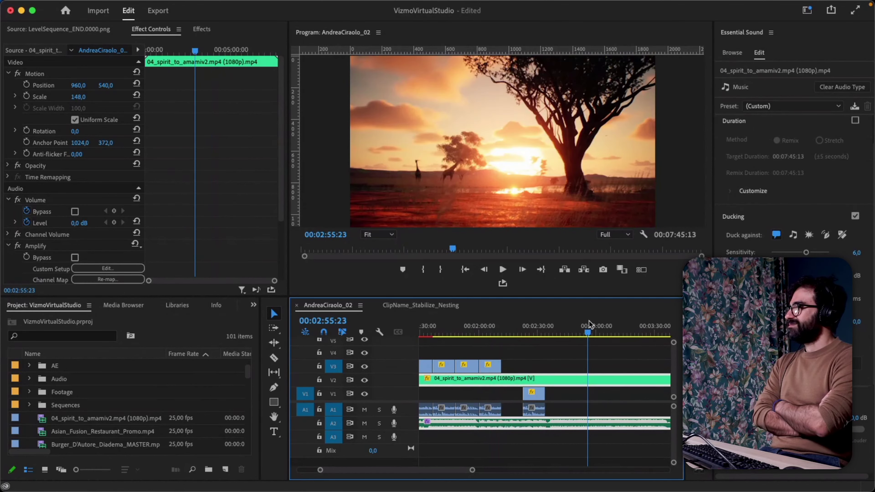
pyautogui.press('super+v')
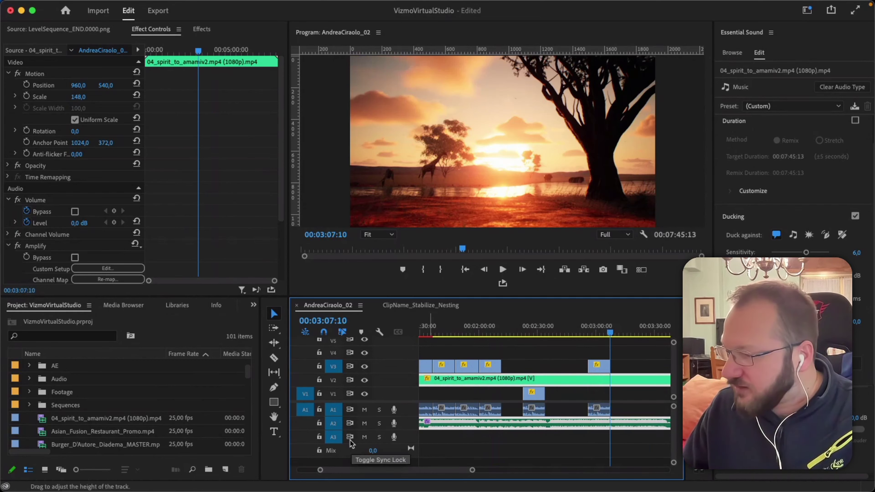
# Untarget A1 and A2, then paste another C0001.MP4 copy onto V3 with audio on A3.
pyautogui.click(333, 410)
pyautogui.click(333, 423)
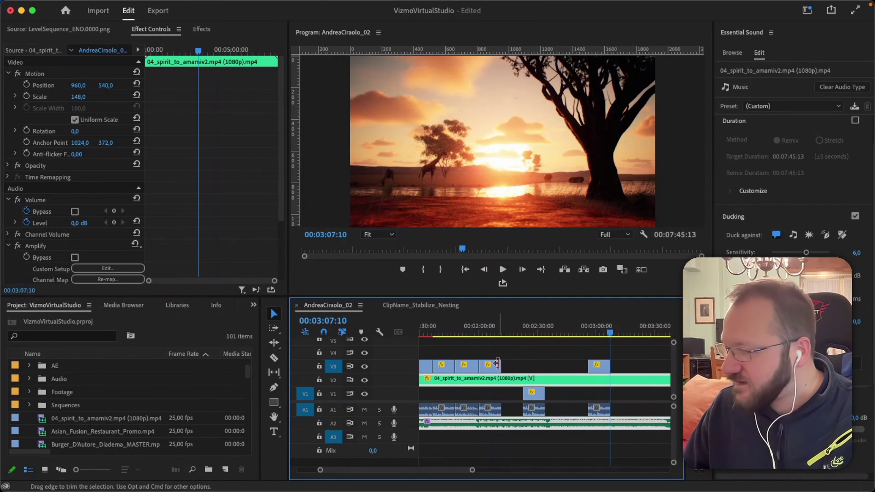
pyautogui.press('super+v')
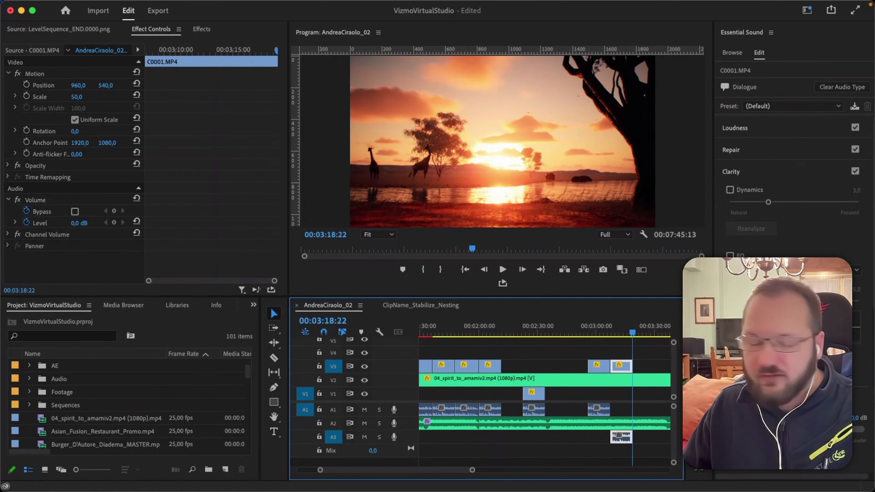
# Retarget V2, V1 and A1, paste the effects clip onto V1 and A1, and fit the sequence.
pyautogui.click(333, 380)
pyautogui.click(333, 394)
pyautogui.click(333, 409)
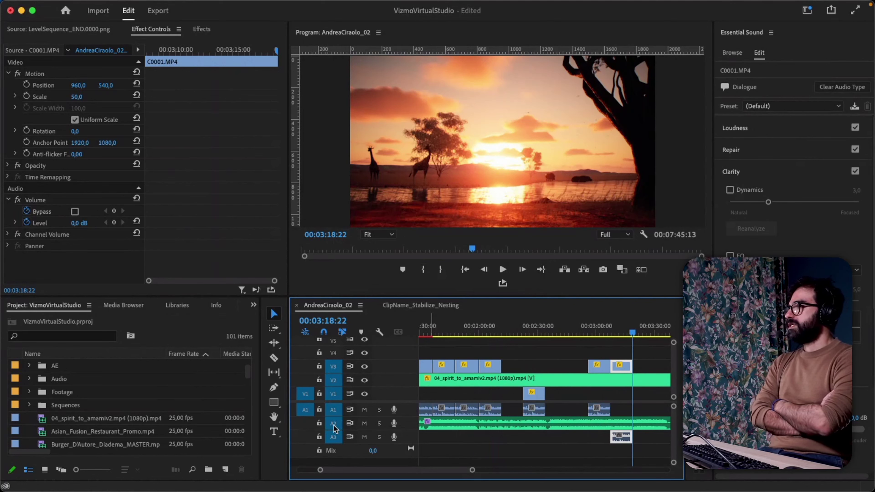
pyautogui.press('super+v')
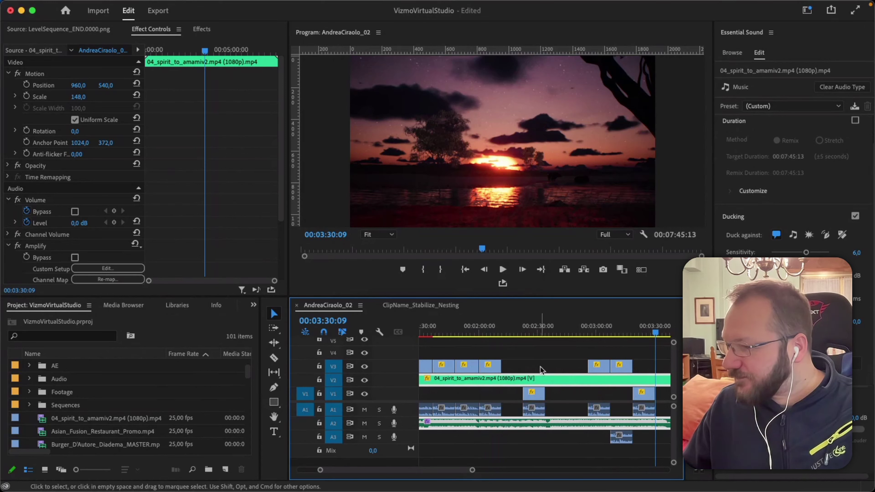
pyautogui.press('\\')
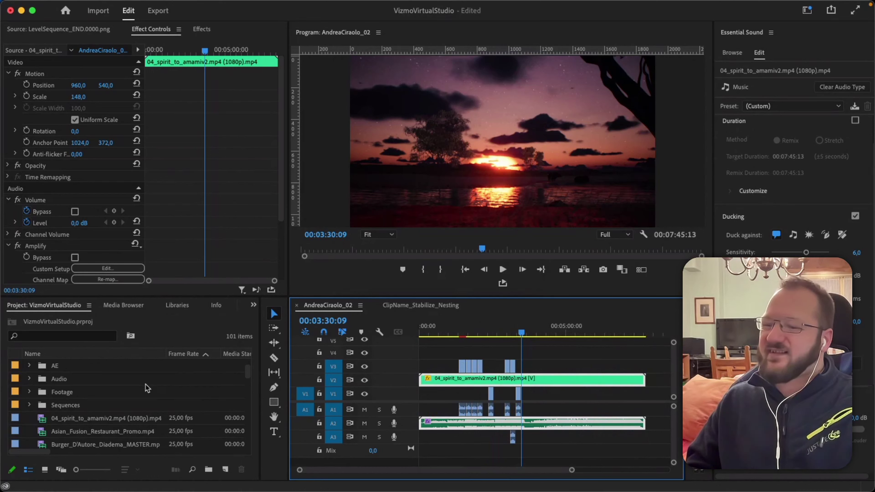
# Scrub the playhead back past 00:02:24:09 to 00:02:04:06 on the green-screen presenter shot.
pyautogui.scroll(-3, 143, 416)
pyautogui.scroll(4, 143, 417)
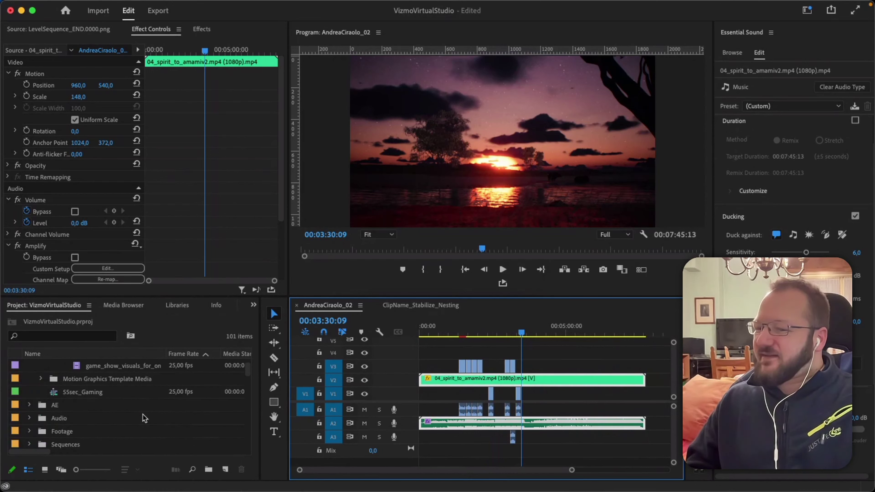
pyautogui.scroll(2, 144, 418)
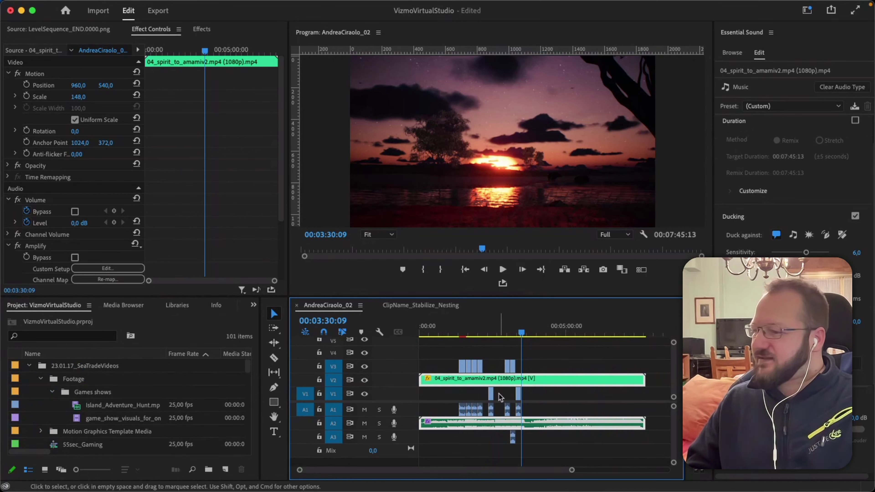
pyautogui.moveTo(522, 329); pyautogui.dragTo(491, 324)
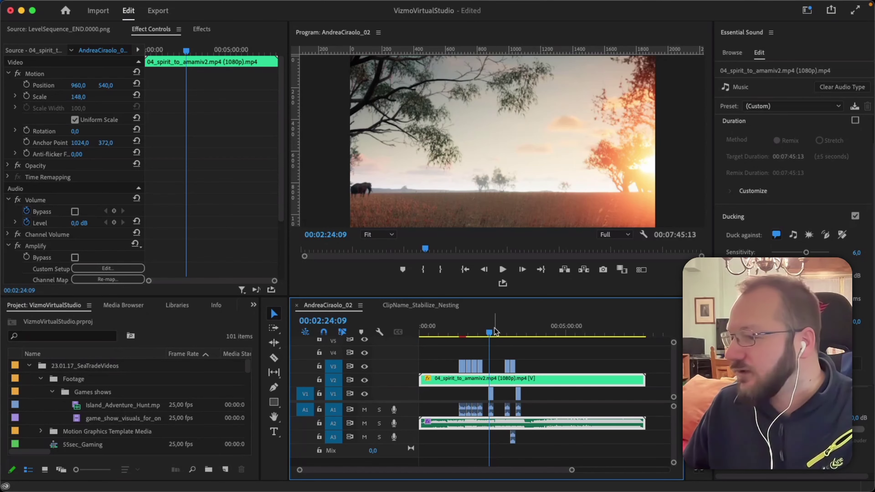
pyautogui.moveTo(489, 332); pyautogui.dragTo(480, 333)
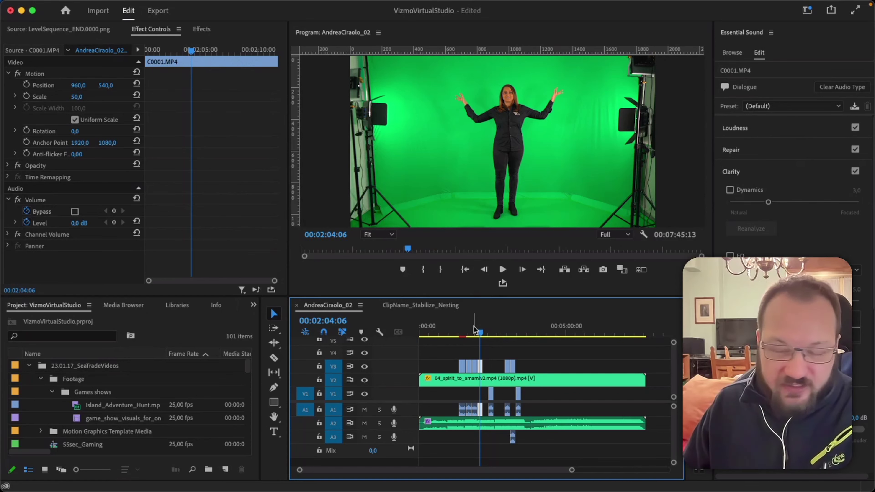
# Draw a text box over the presenter and type the placeholder title 'kjadhfgv' as a V4 graphic.
pyautogui.click(274, 432)
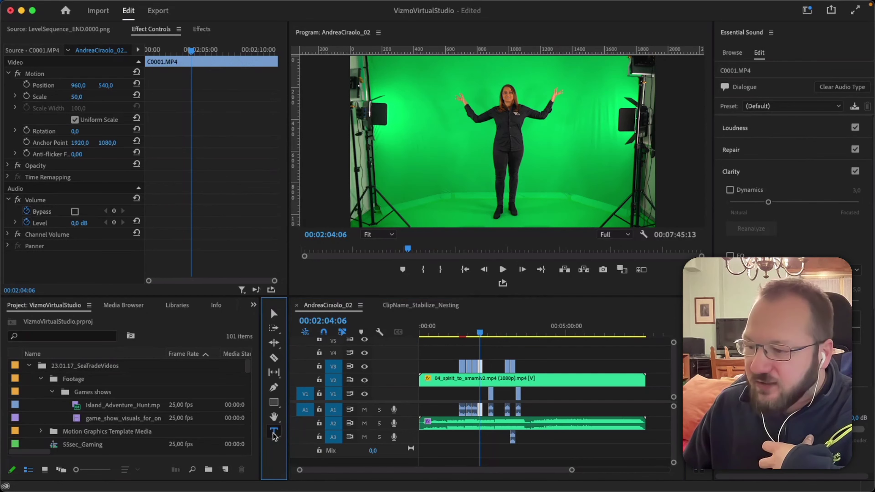
pyautogui.moveTo(412, 92); pyautogui.dragTo(610, 194)
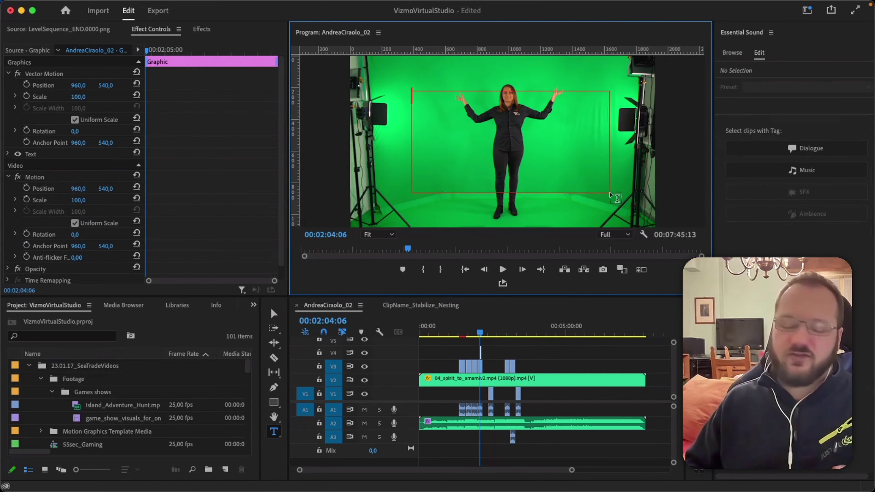
pyautogui.write('kjadhfgv')
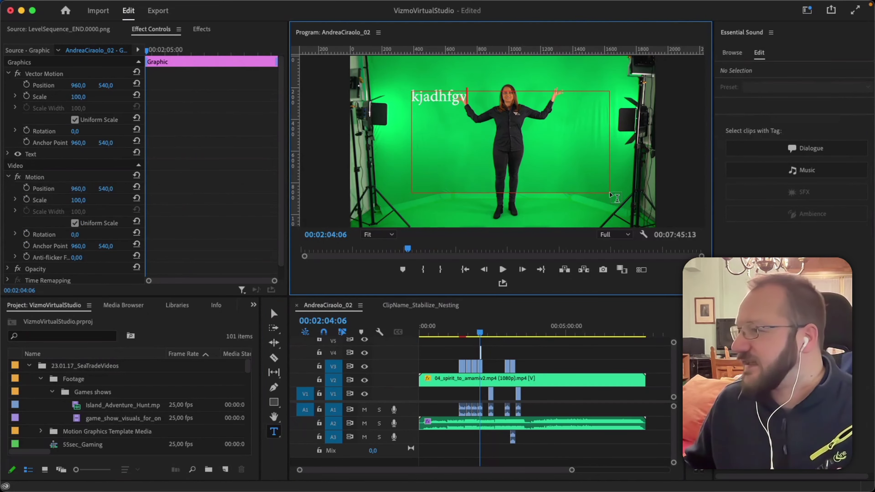
pyautogui.click(486, 350)
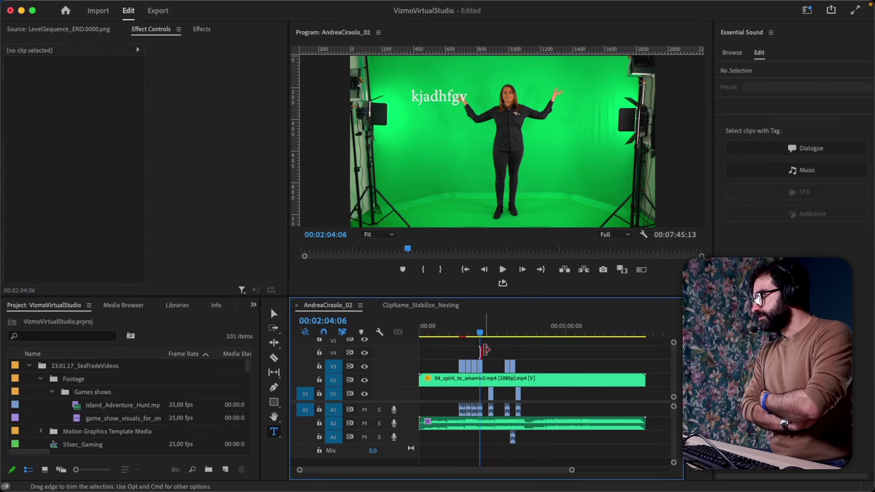
pyautogui.press('=')
pyautogui.press('=')
pyautogui.press('=')
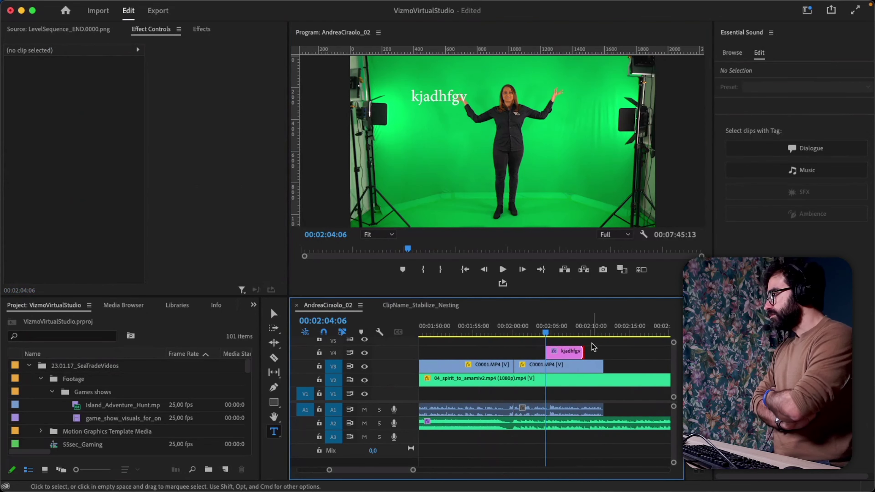
pyautogui.click(568, 354)
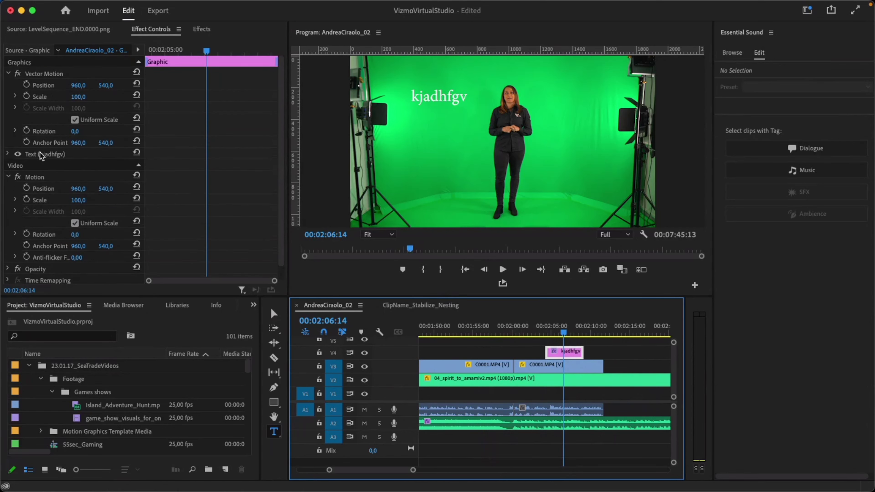
pyautogui.click(8, 154)
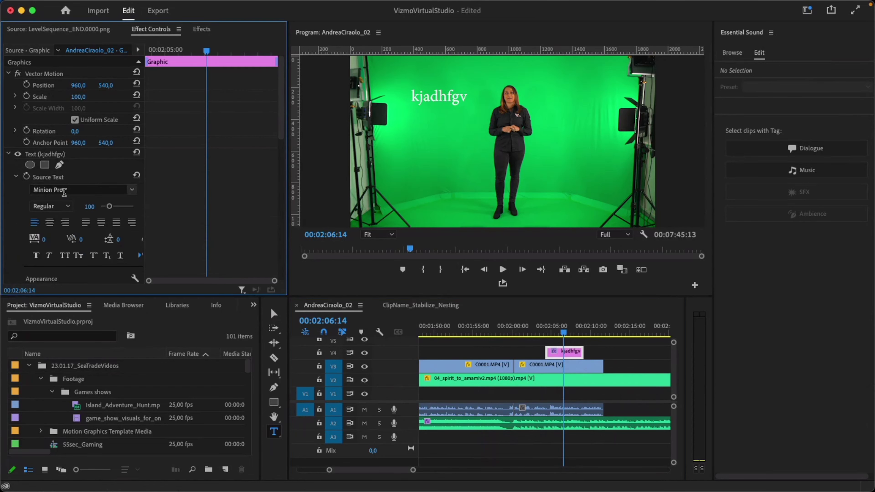
pyautogui.click(64, 190)
pyautogui.click(24, 201)
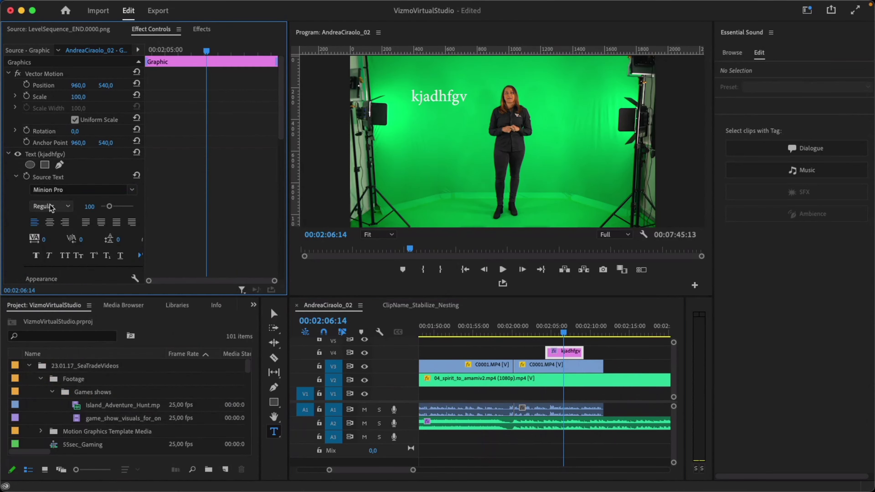
pyautogui.click(49, 223)
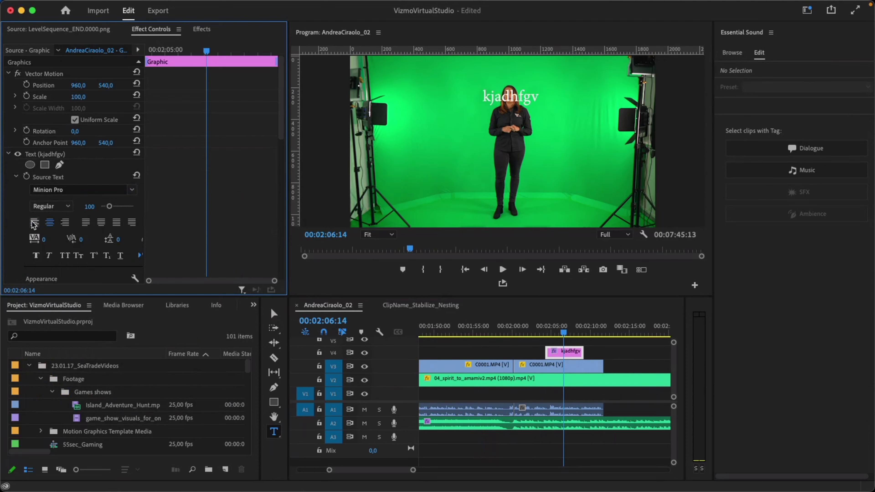
pyautogui.click(34, 223)
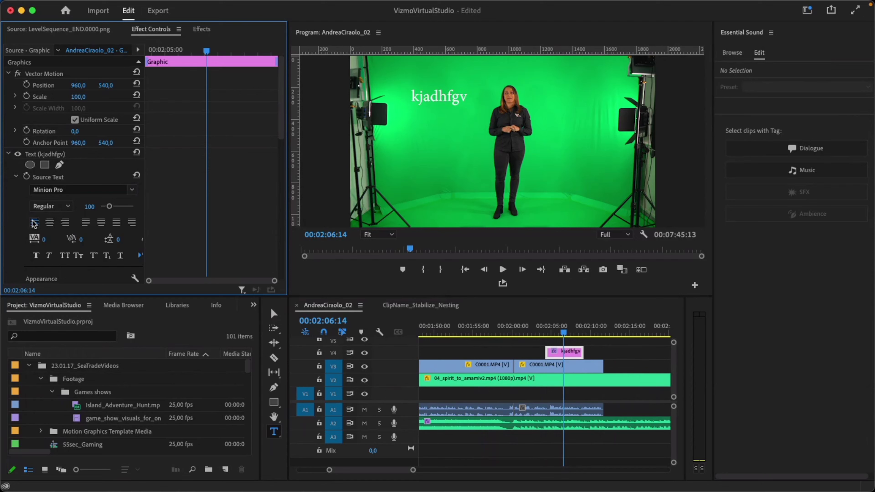
pyautogui.scroll(-3, 19, 217)
pyautogui.scroll(-5, 19, 218)
pyautogui.scroll(5, 34, 179)
pyautogui.scroll(-7, 46, 145)
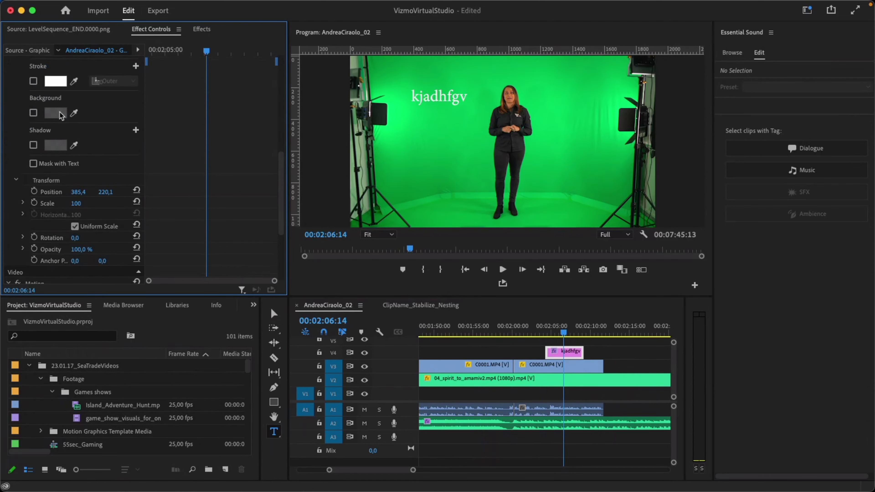
pyautogui.scroll(2, 15, 145)
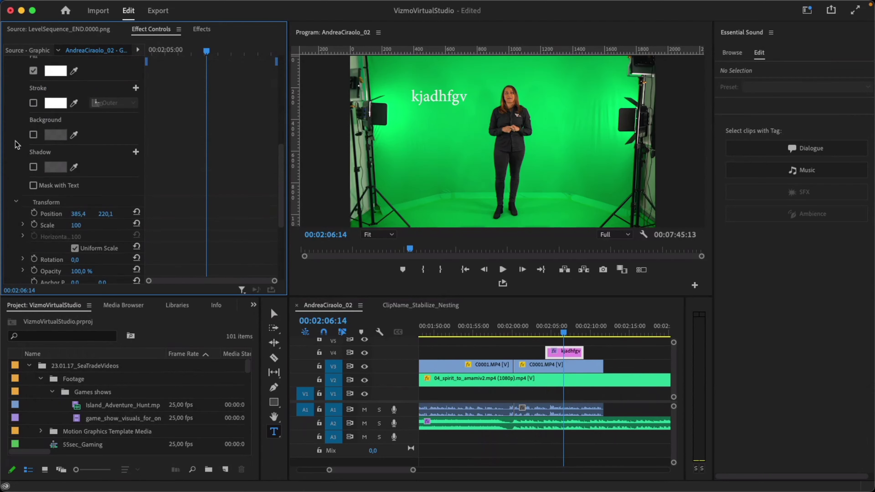
pyautogui.scroll(2, 16, 145)
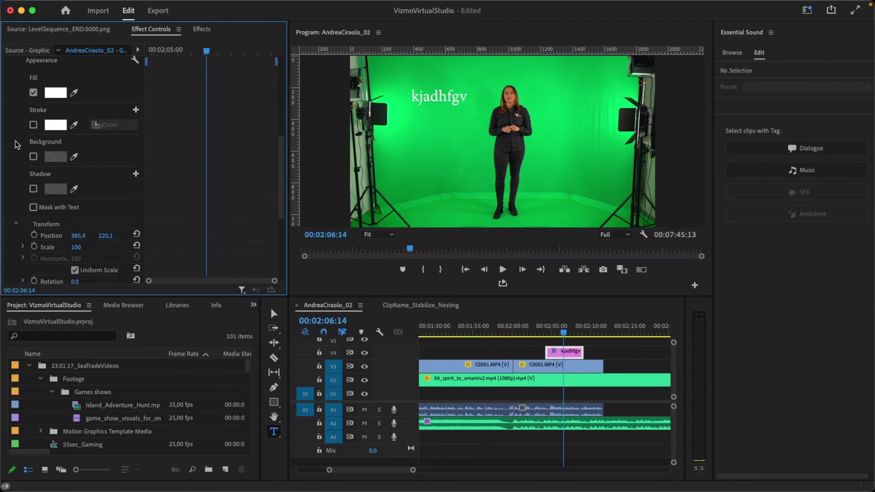
pyautogui.scroll(15, 15, 145)
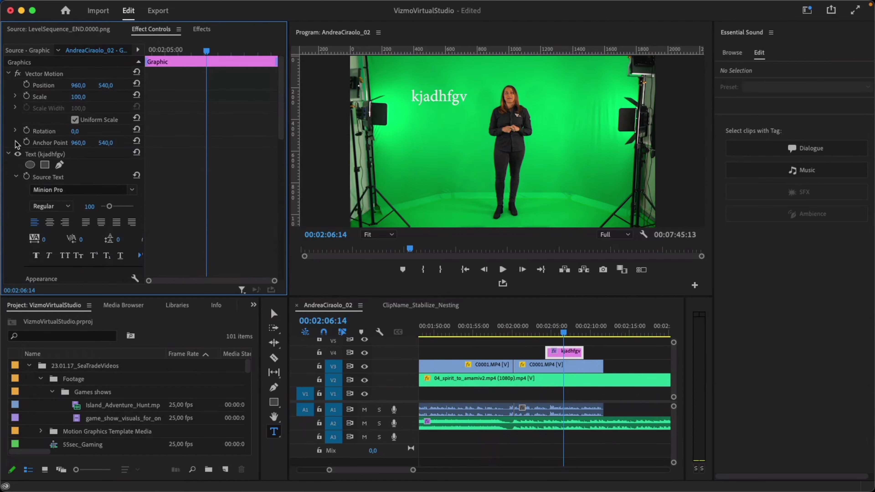
# Keyframe the title's Position with a starting X value of 80 at 00:02:05:06.
pyautogui.click(27, 84)
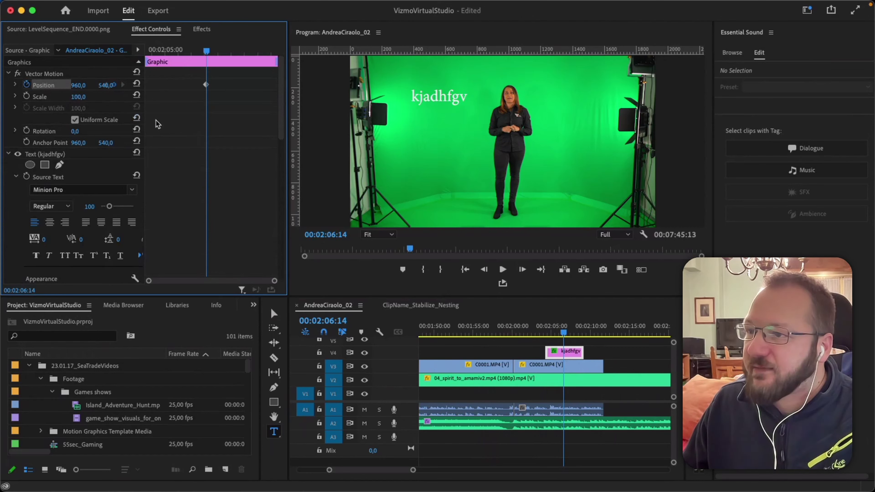
pyautogui.moveTo(145, 111); pyautogui.dragTo(187, 111)
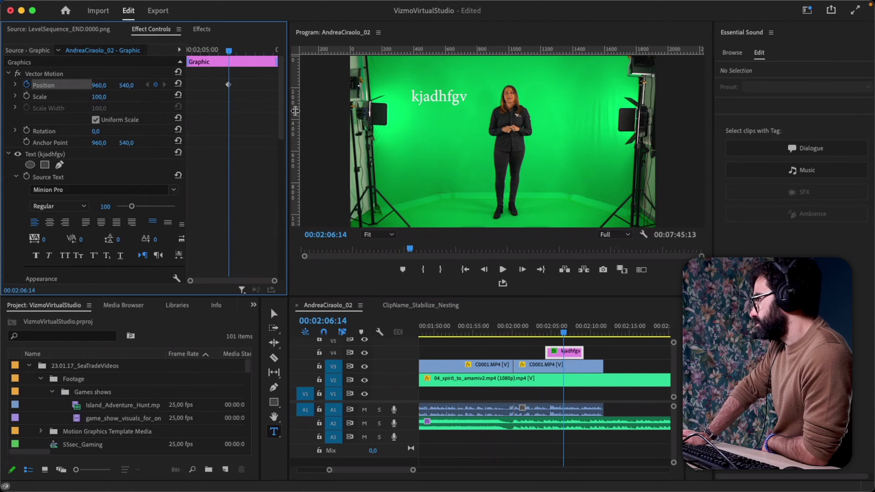
pyautogui.moveTo(228, 51); pyautogui.dragTo(205, 51)
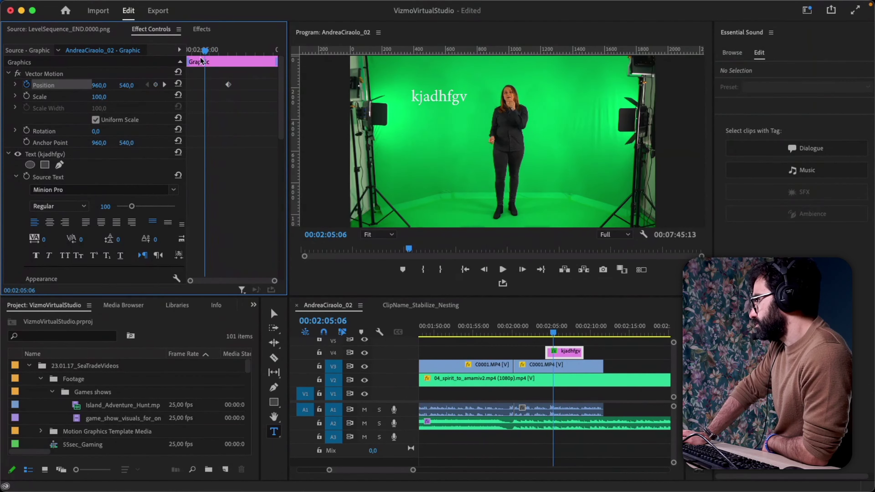
pyautogui.moveTo(99, 86); pyautogui.dragTo(64, 85)
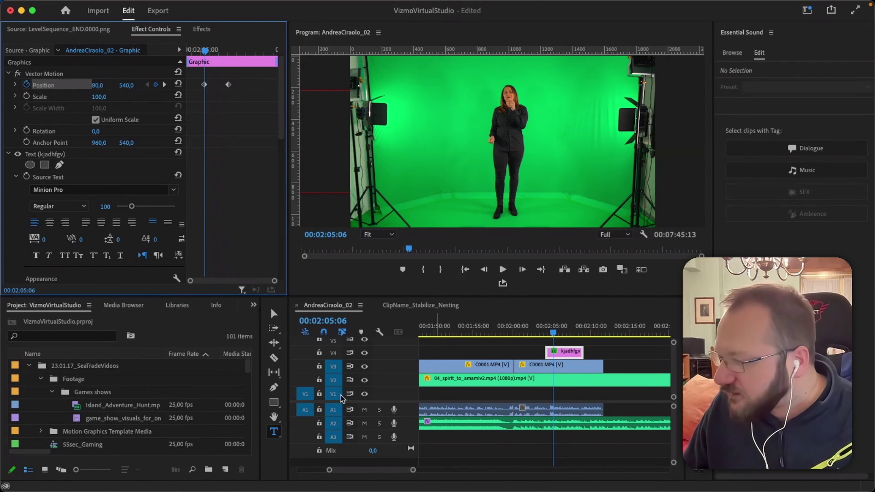
# Mute audio tracks A1 and A2 and preview the title's slide-in.
pyautogui.click(367, 416)
pyautogui.moveTo(364, 410); pyautogui.dragTo(365, 423)
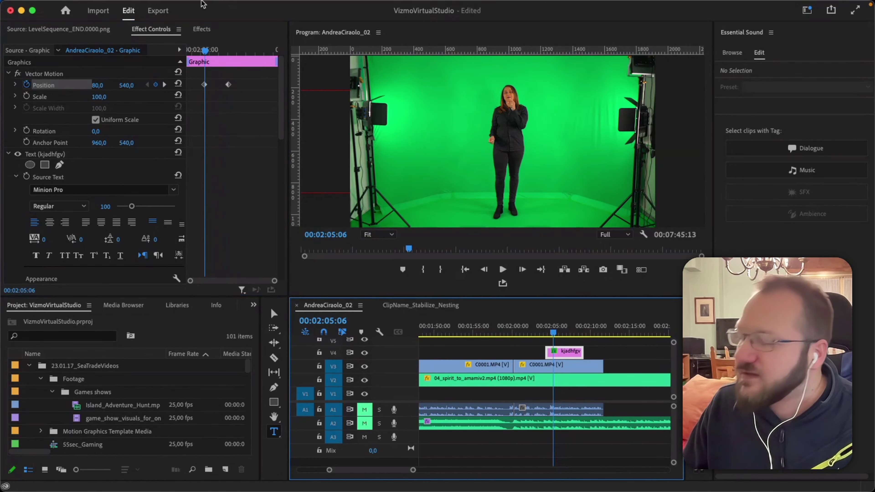
pyautogui.click(203, 50)
pyautogui.press('space')
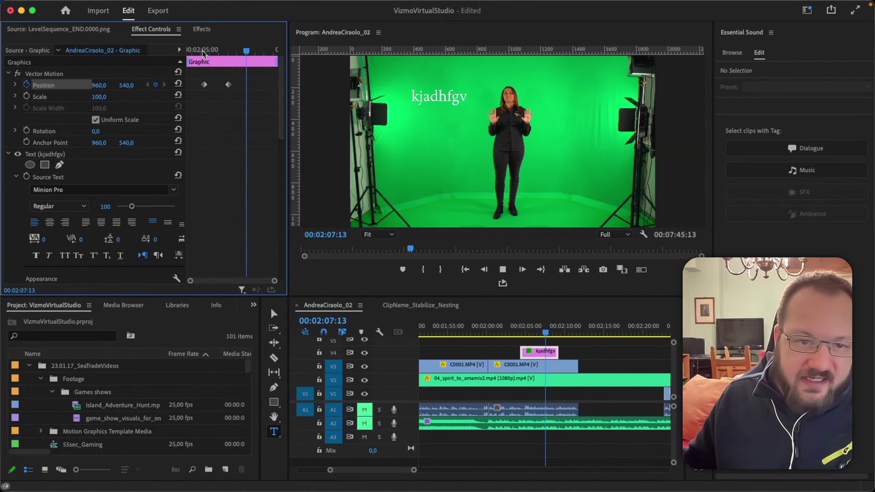
pyautogui.press('space')
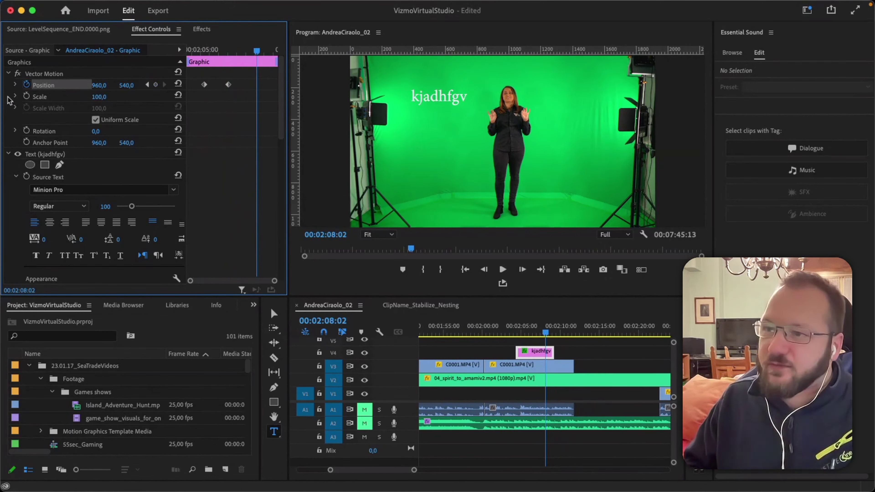
# Turn off Position animation, deleting the keyframes so the title stays at 960,0 / 540,0.
pyautogui.click(15, 85)
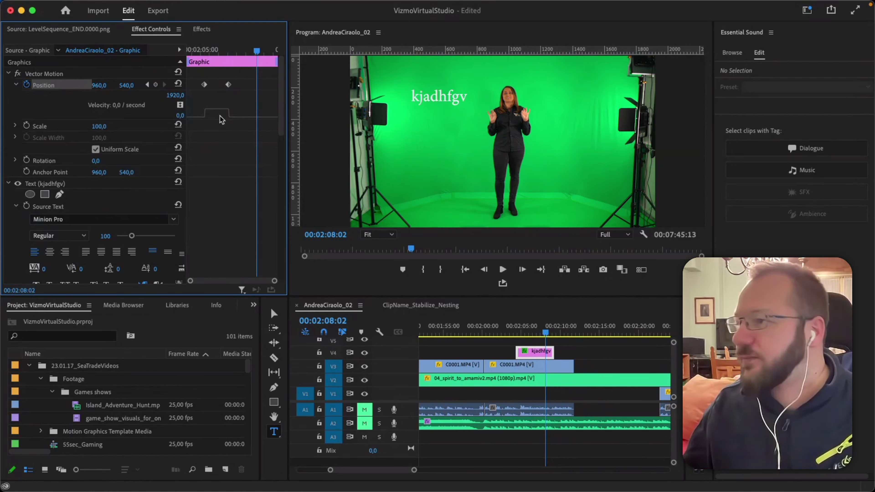
pyautogui.click(26, 86)
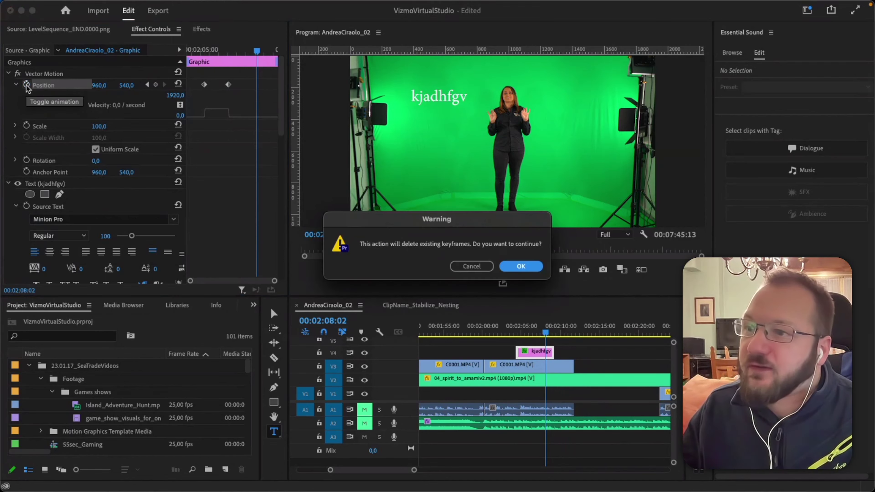
pyautogui.click(521, 266)
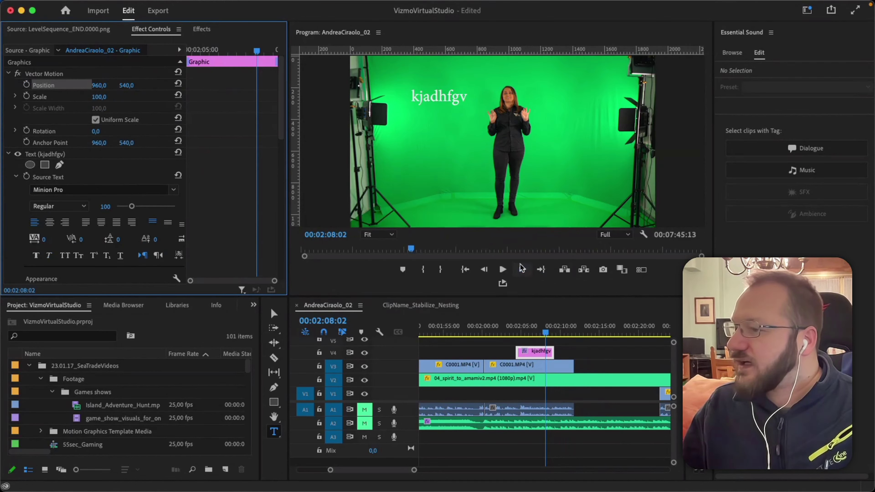
pyautogui.click(568, 355)
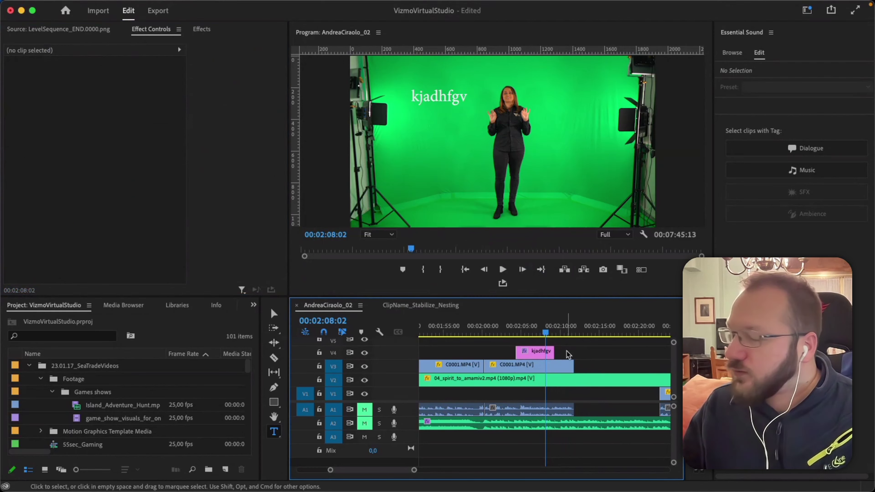
# Create a new 1920×1080, 25 fps Adjustment Layer in the project bin.
pyautogui.scroll(1, 586, 383)
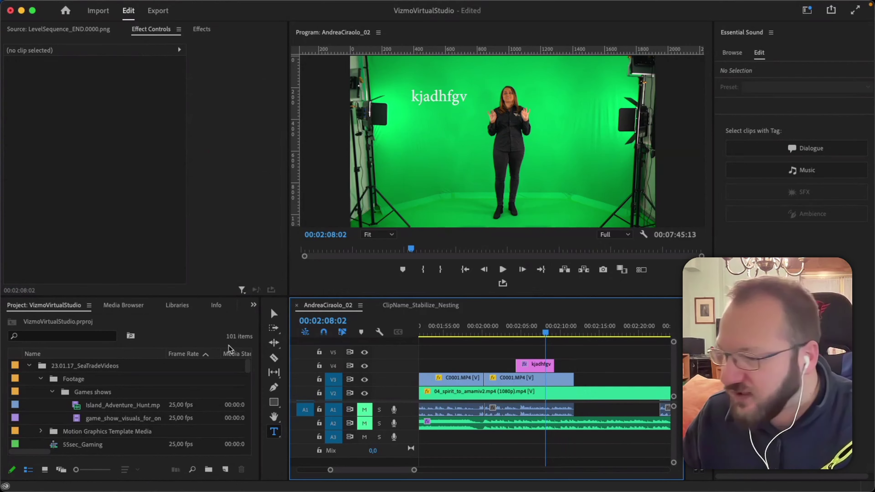
pyautogui.click(226, 470)
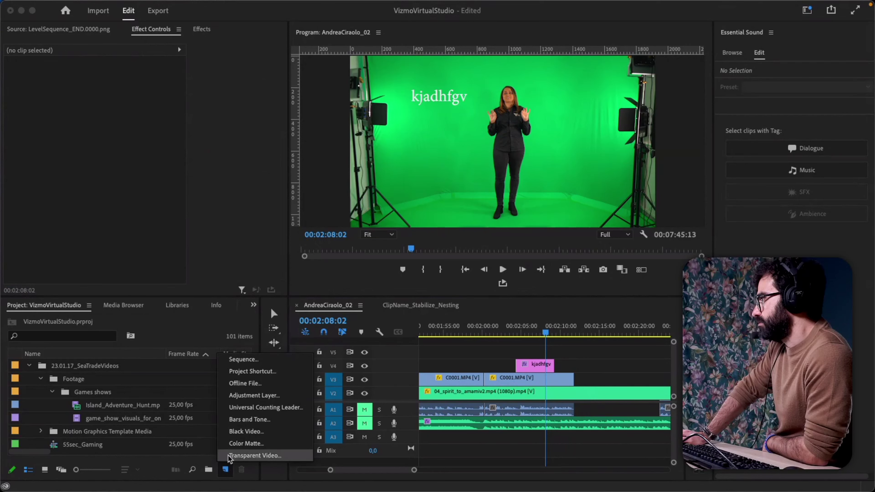
pyautogui.click(254, 395)
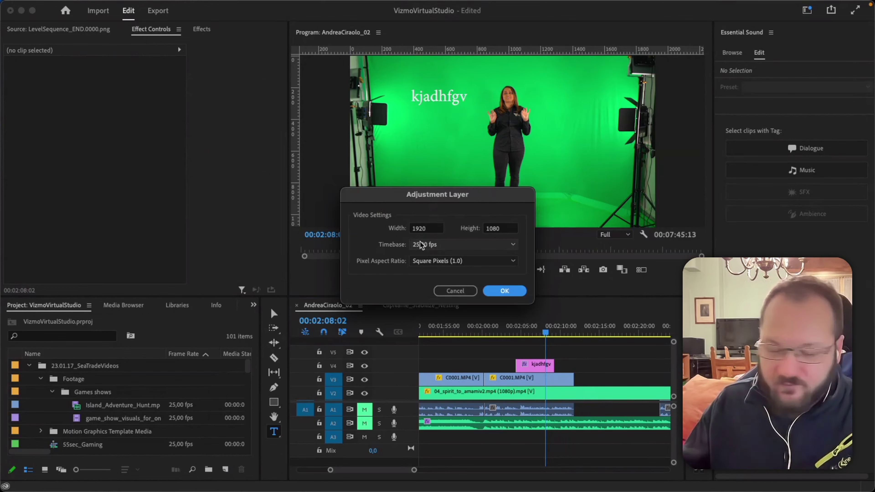
pyautogui.click(506, 291)
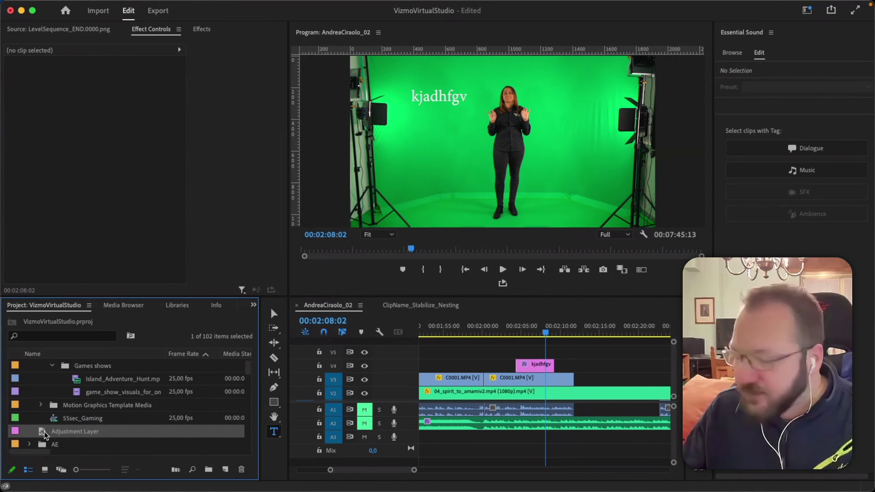
# Drop the Adjustment Layer onto V5 and trim its start to the first C0001.MP4 clip.
pyautogui.moveTo(45, 435); pyautogui.dragTo(451, 357)
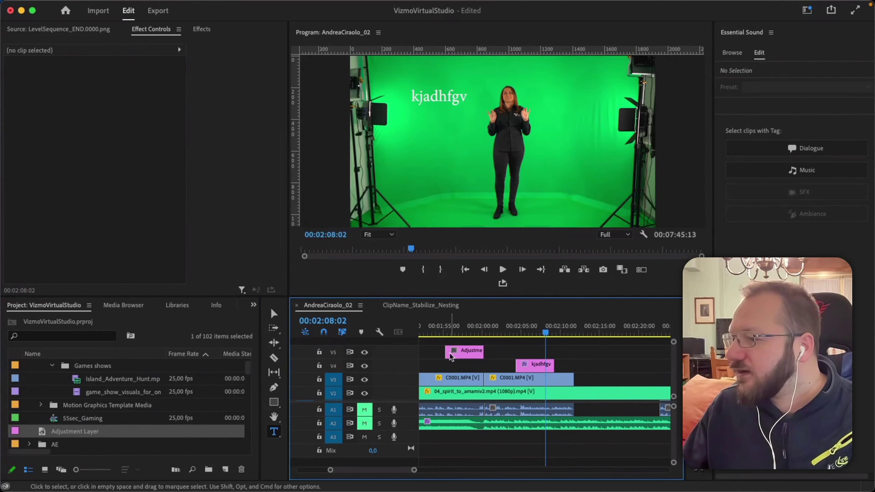
pyautogui.click(462, 325)
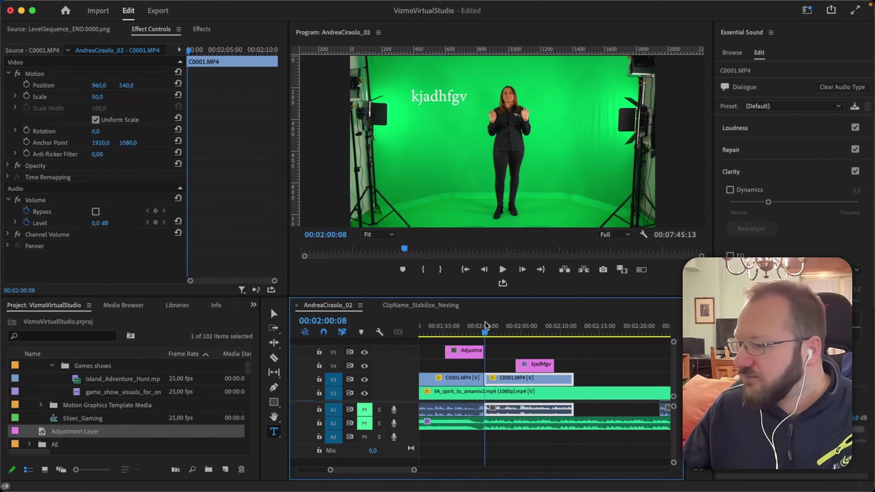
pyautogui.press('Right')
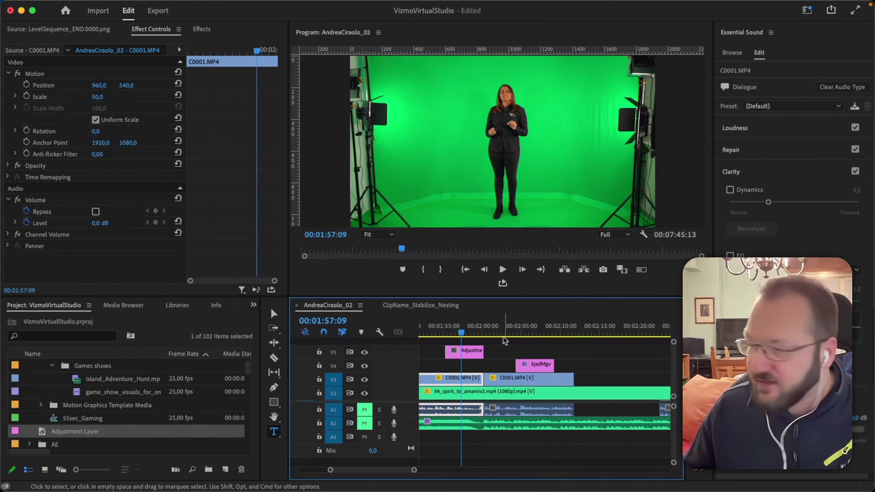
pyautogui.moveTo(483, 352); pyautogui.dragTo(609, 352)
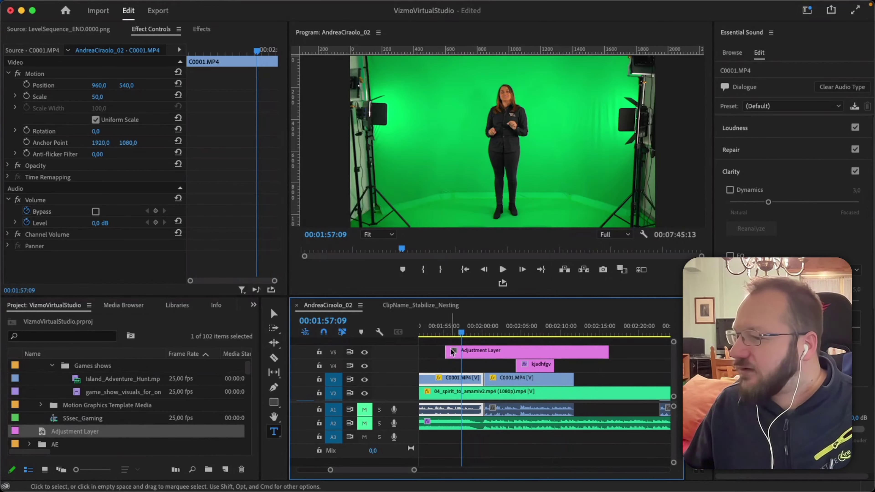
pyautogui.moveTo(447, 351); pyautogui.dragTo(461, 350)
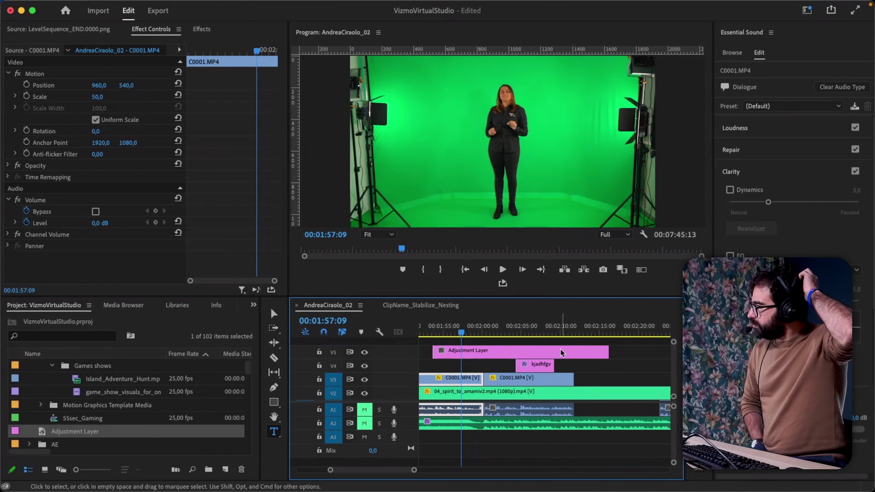
# Slide the Adjustment Layer earlier so it spans 01:46:16 to 02:09:05.
pyautogui.click(561, 348)
pyautogui.press('-')
pyautogui.moveTo(561, 352); pyautogui.dragTo(513, 332)
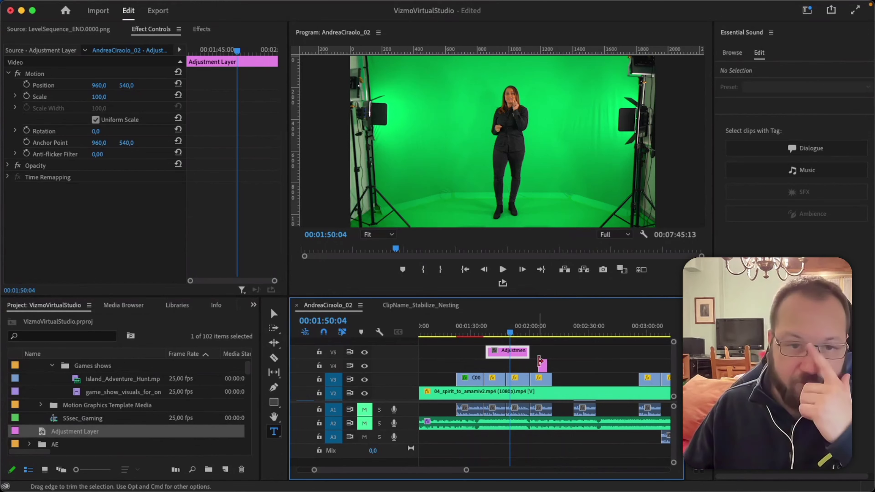
pyautogui.moveTo(519, 355); pyautogui.dragTo(538, 355)
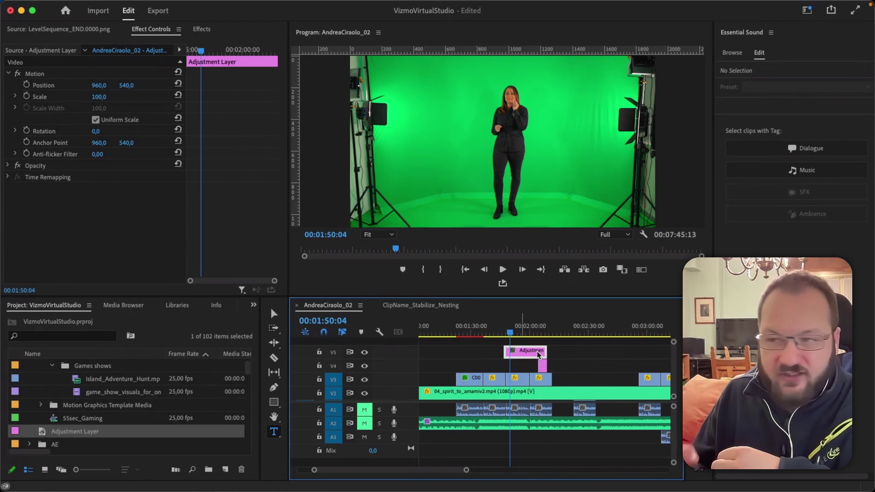
pyautogui.click(202, 31)
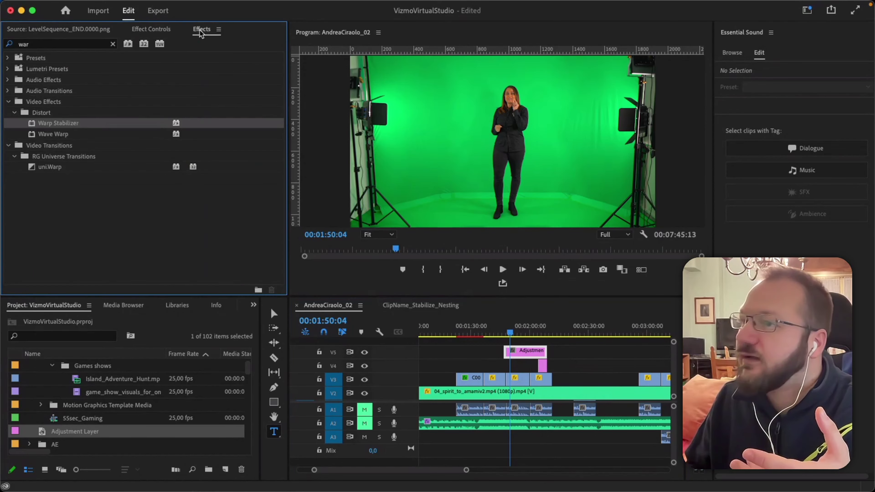
# Search 'lumetri color' and drop Lumetri Color onto the V5 Adjustment Layer, showing its settings.
pyautogui.click(93, 40)
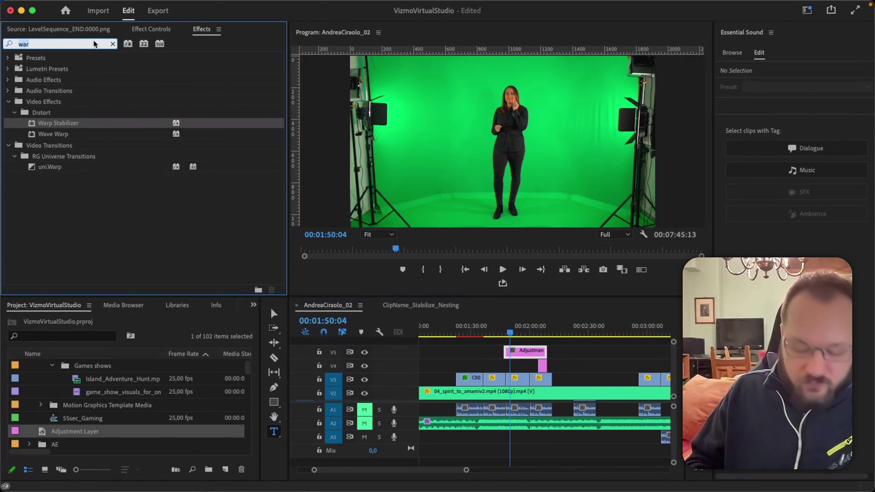
pyautogui.press('BackSpace')
pyautogui.press('BackSpace')
pyautogui.press('BackSpace')
pyautogui.write('lumetri')
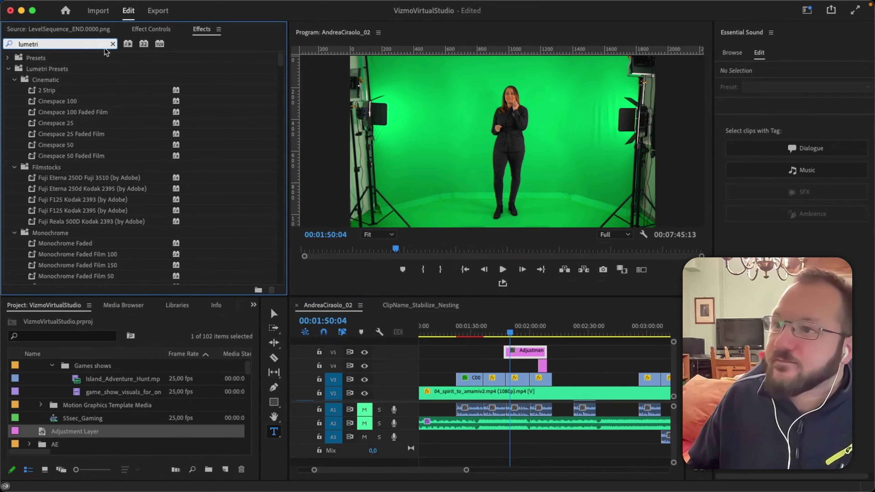
pyautogui.write(' color')
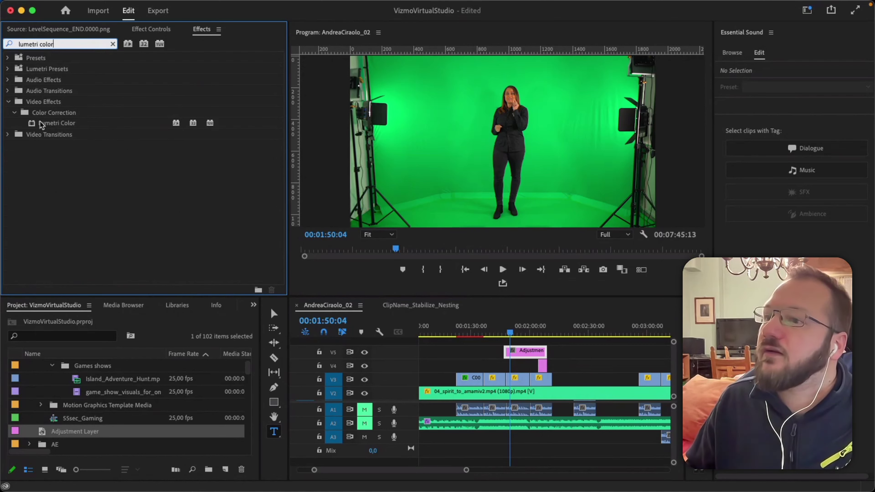
pyautogui.moveTo(39, 123); pyautogui.dragTo(531, 354)
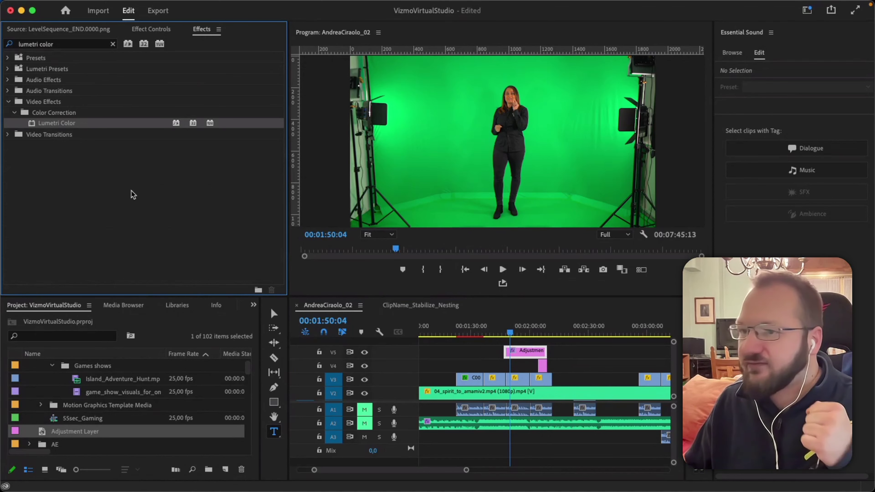
pyautogui.click(149, 29)
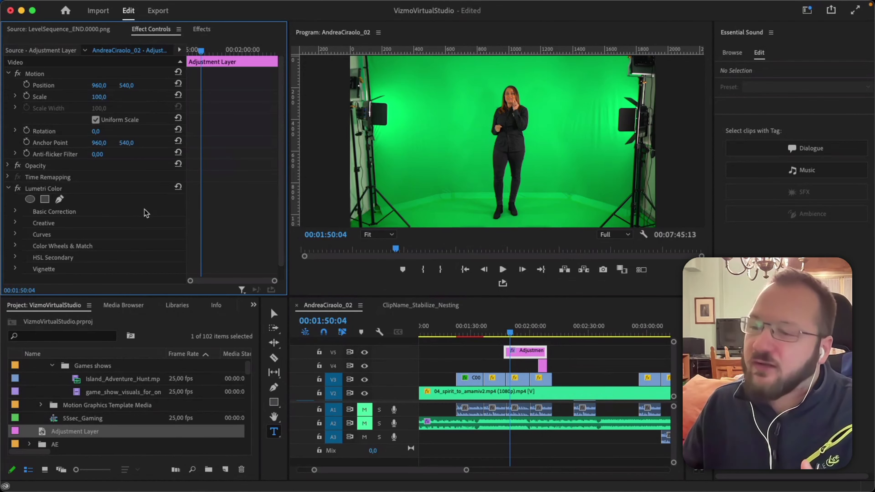
# Expand Basic Correction and raise the adjustment layer's Temperature to 54,0.
pyautogui.scroll(-1, 143, 214)
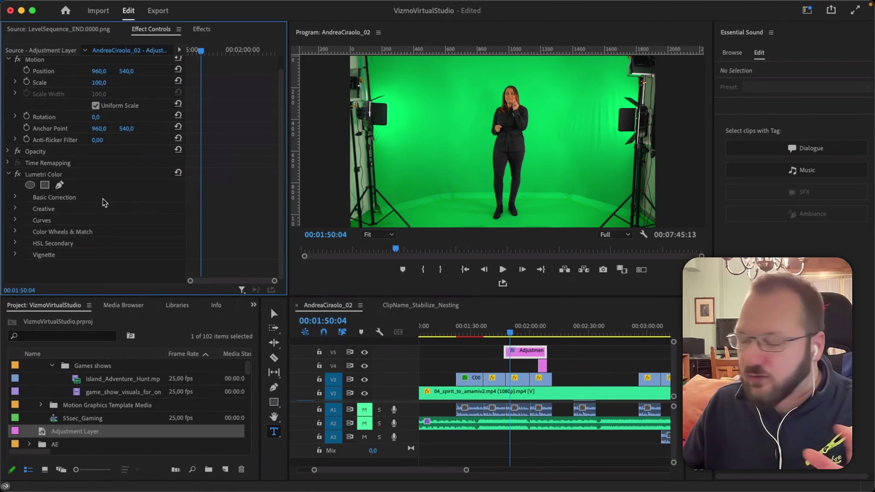
pyautogui.click(16, 199)
pyautogui.scroll(-2, 18, 209)
pyautogui.scroll(-5, 17, 207)
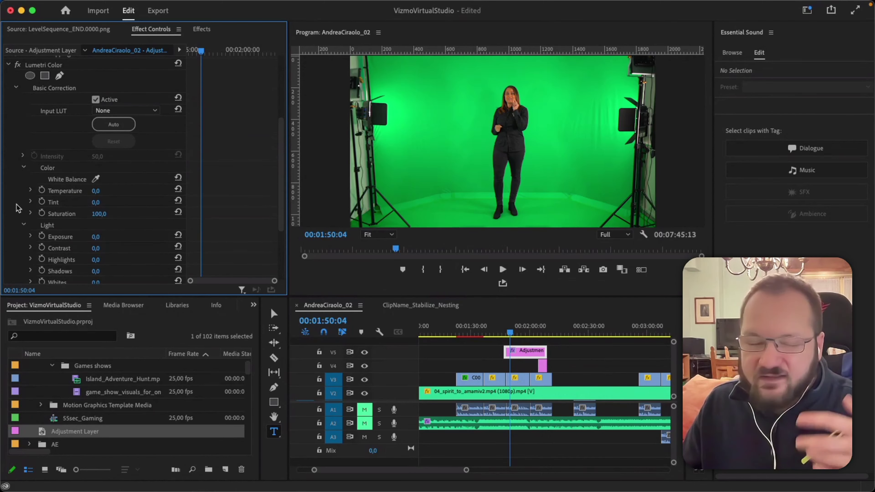
pyautogui.moveTo(94, 191); pyautogui.dragTo(111, 191)
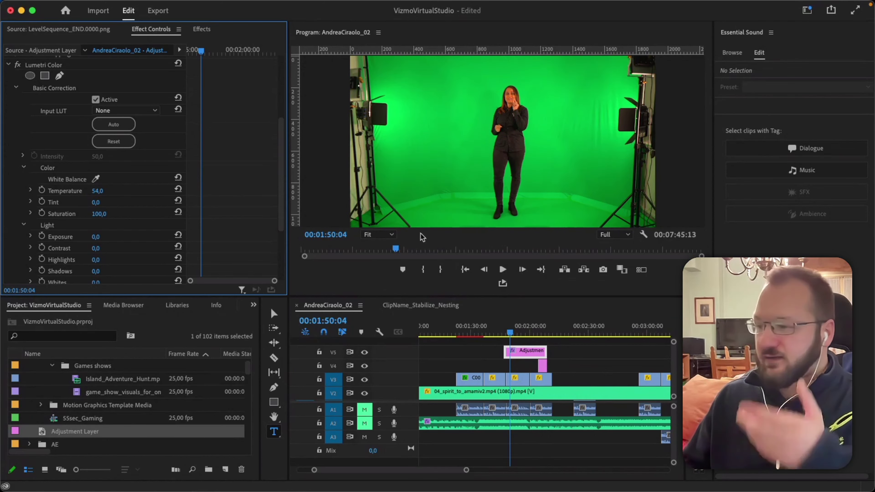
pyautogui.moveTo(511, 333); pyautogui.dragTo(529, 334)
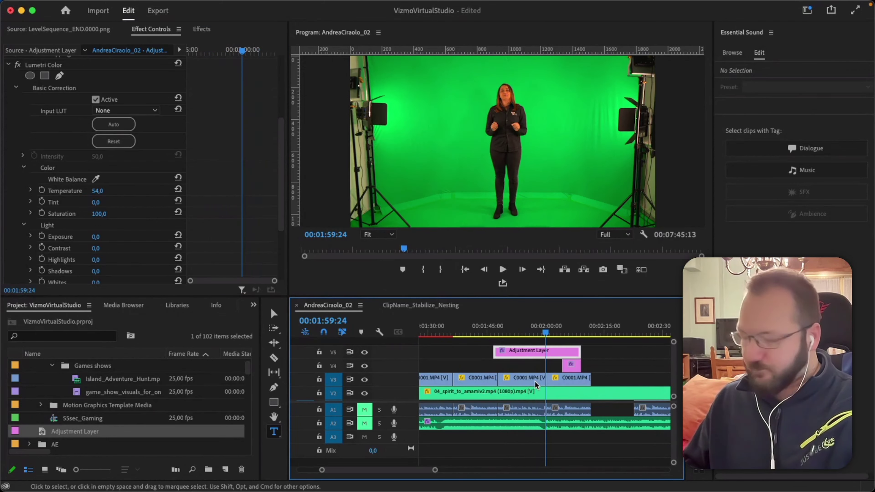
# Trim the end of the first C0001 clip on V3 and close the resulting gap.
pyautogui.press('=')
pyautogui.press('=')
pyautogui.click(553, 336)
pyautogui.click(533, 334)
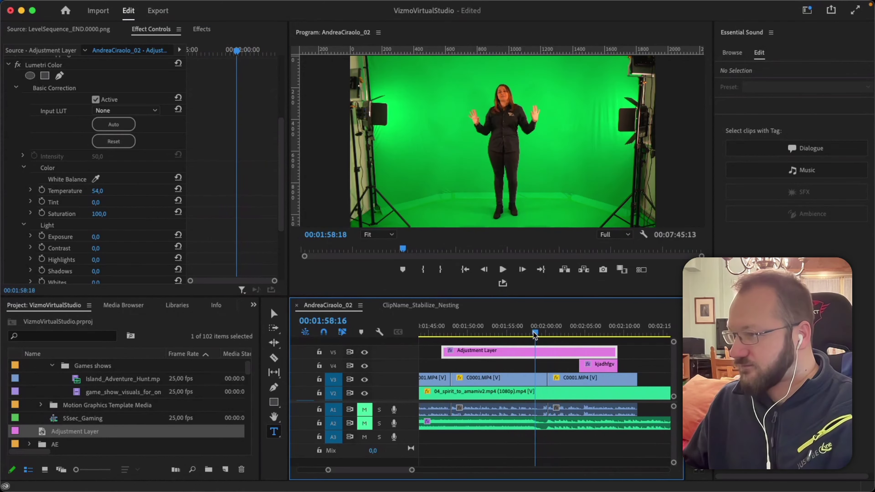
pyautogui.moveTo(546, 378); pyautogui.dragTo(521, 378)
pyautogui.click(520, 327)
pyautogui.moveTo(520, 326); pyautogui.dragTo(520, 343)
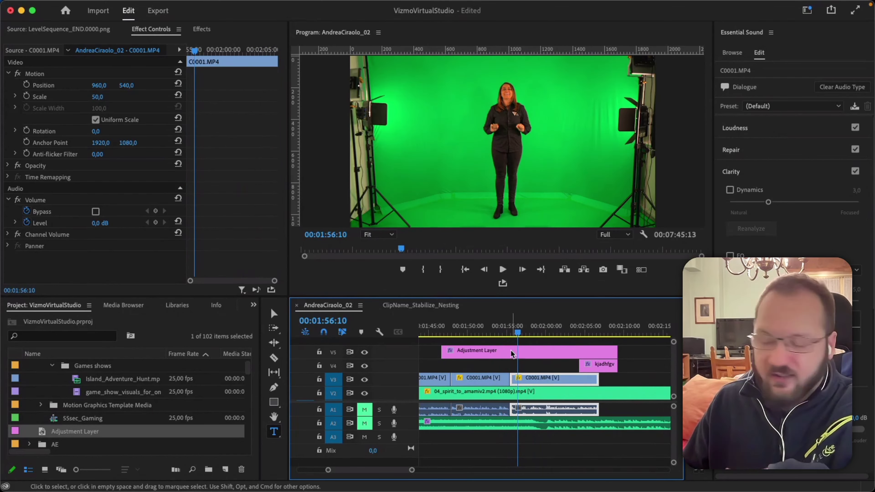
# Shift the Adjustment Layer later over the cut and play back the edited section.
pyautogui.moveTo(497, 354); pyautogui.dragTo(574, 355)
pyautogui.press('space')
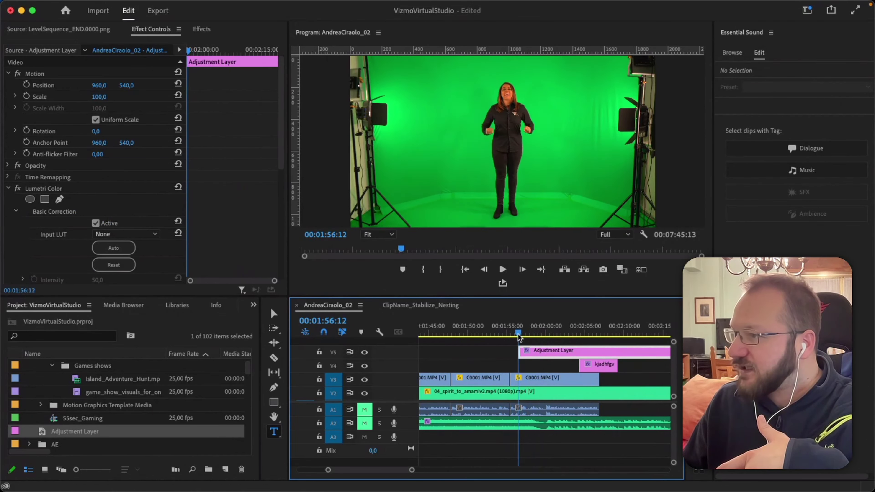
pyautogui.click(517, 334)
pyautogui.moveTo(517, 337); pyautogui.dragTo(514, 337)
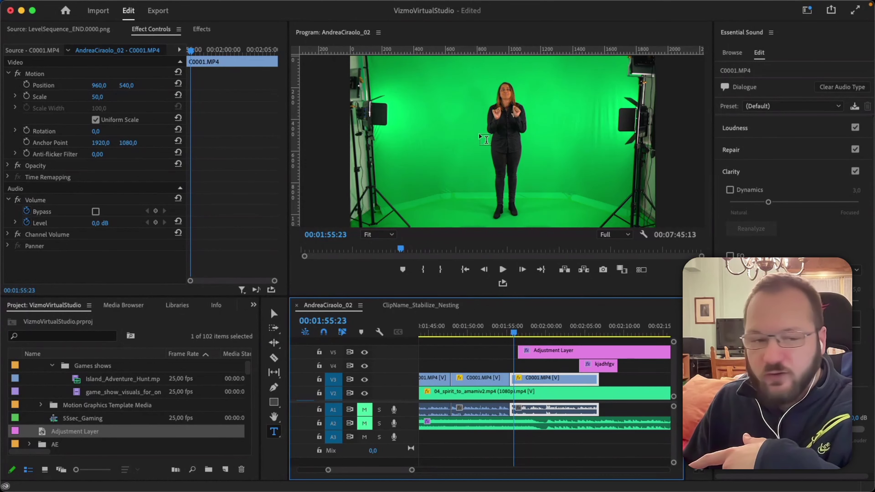
pyautogui.moveTo(514, 336); pyautogui.dragTo(469, 353)
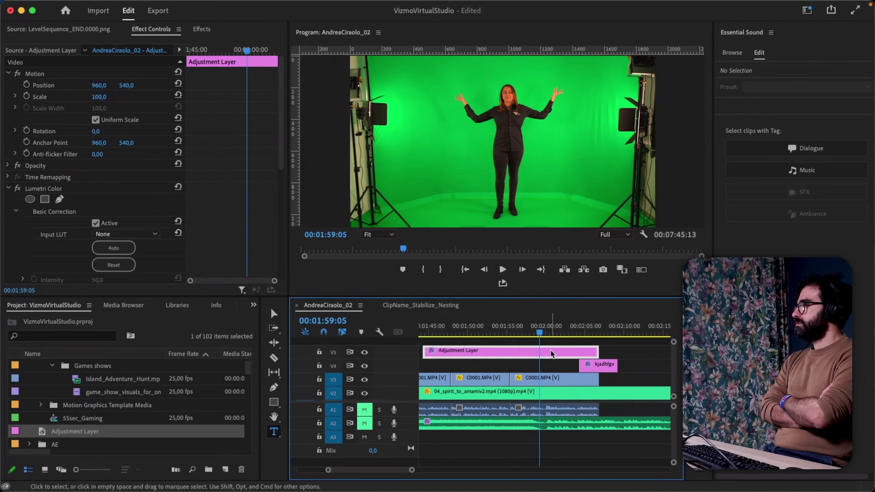
# Disable the Adjustment Layer, move the kjadhfgv title to the playhead on V6, and save.
pyautogui.press('shift+super+e')
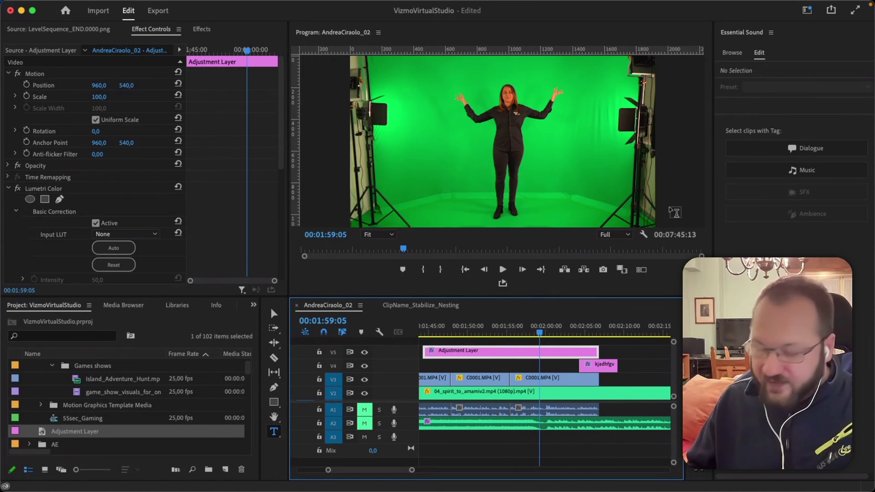
pyautogui.click(598, 368)
pyautogui.moveTo(597, 368); pyautogui.dragTo(556, 366)
pyautogui.moveTo(548, 333); pyautogui.dragTo(558, 332)
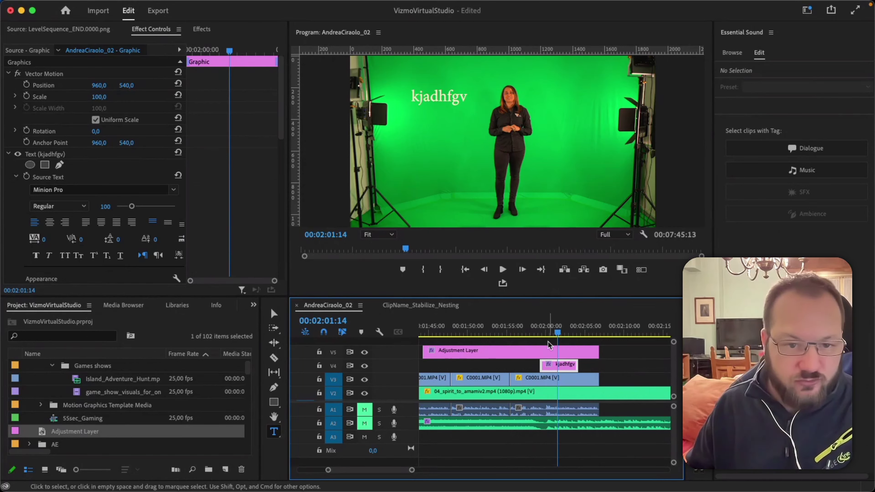
pyautogui.moveTo(555, 368); pyautogui.dragTo(553, 371)
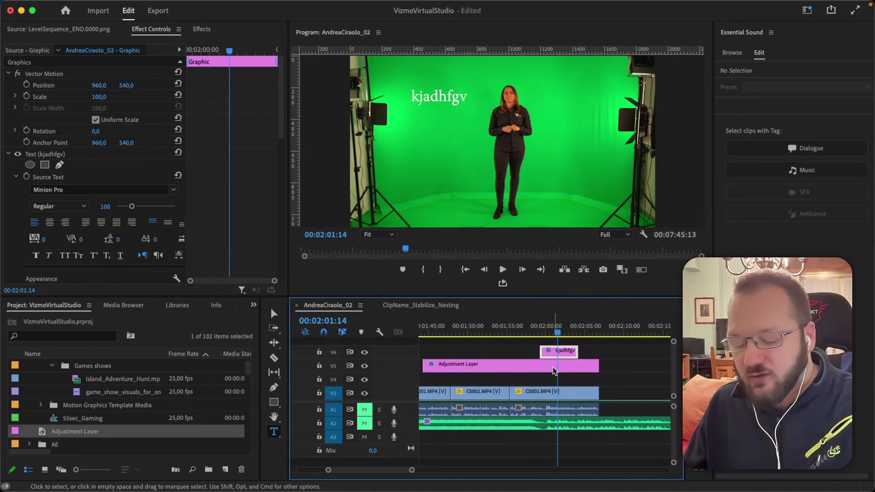
pyautogui.press('-')
pyautogui.press('-')
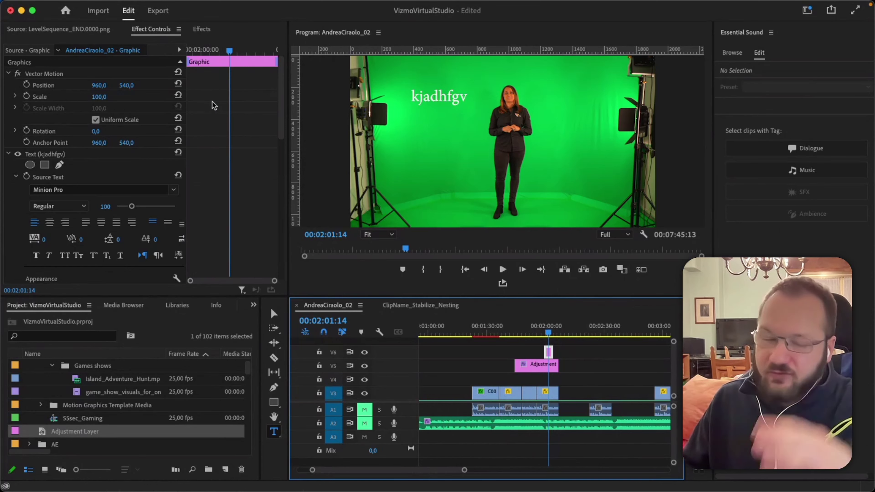
pyautogui.press('super+s')
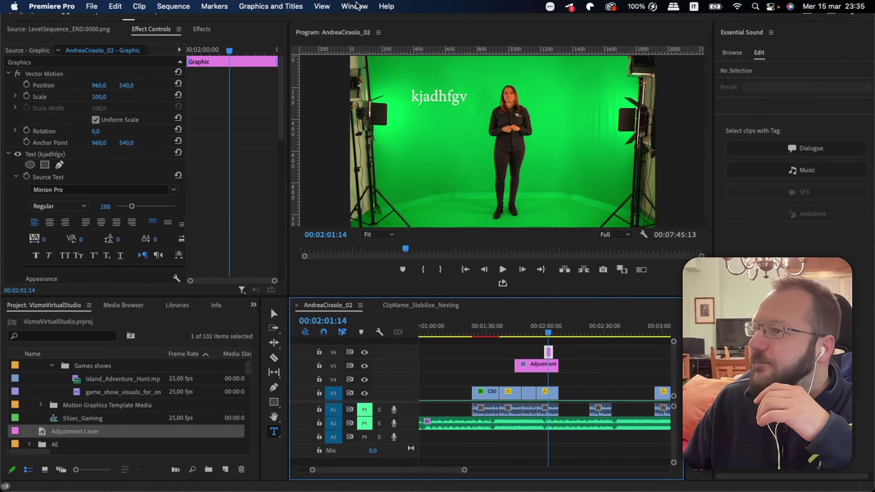
pyautogui.click(356, 6)
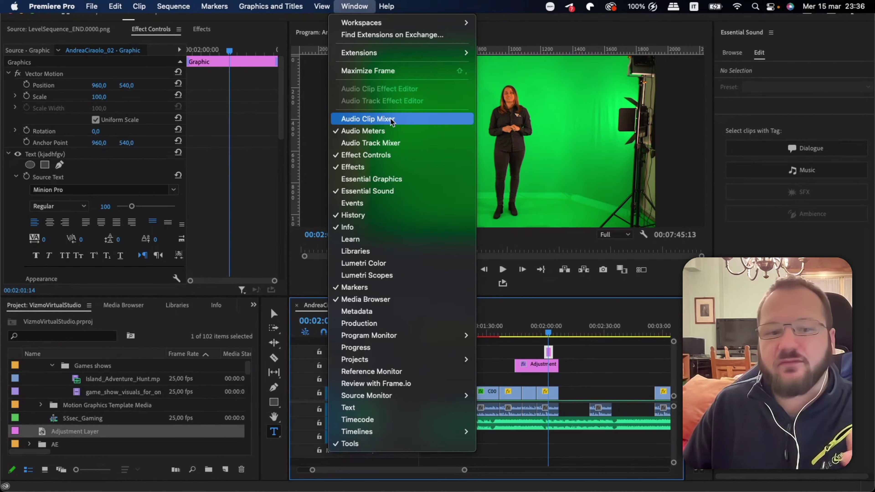
pyautogui.click(389, 146)
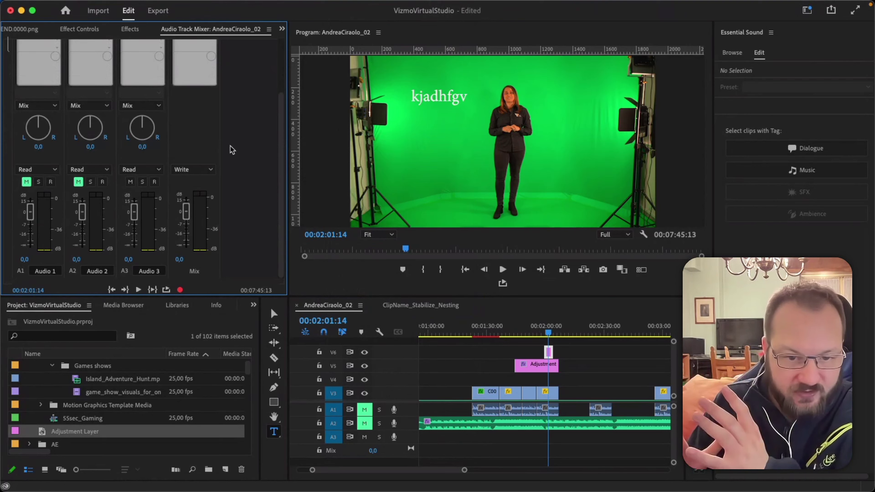
# Centre the Audio 1 pan at 0 in the Audio Track Mixer.
pyautogui.scroll(5, 231, 146)
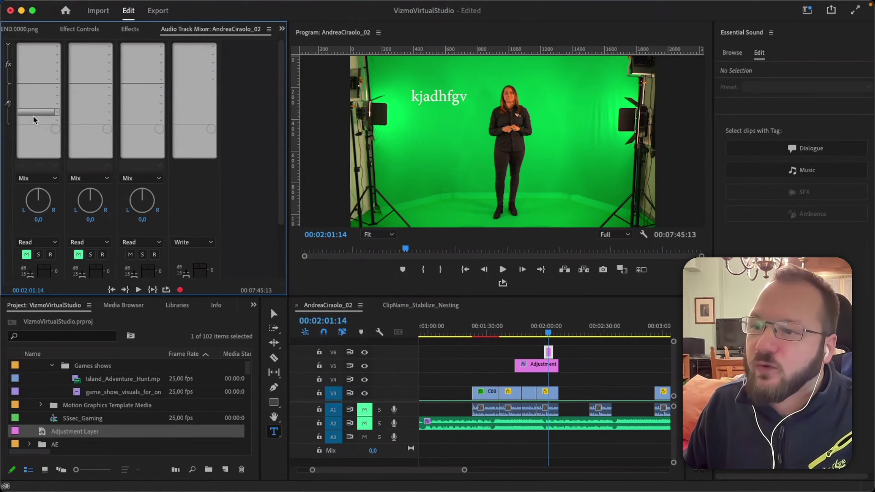
pyautogui.moveTo(37, 204); pyautogui.dragTo(39, 219)
pyautogui.click(39, 220)
pyautogui.write('0')
pyautogui.press('Return')
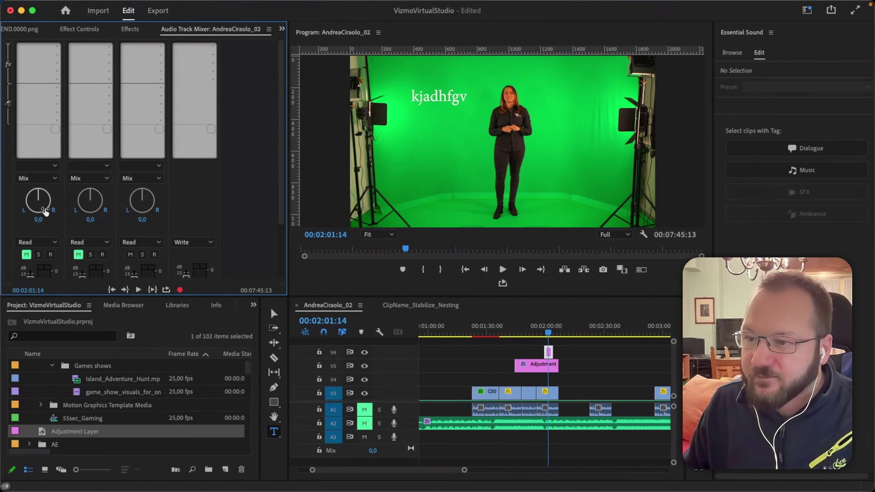
# Raise the Audio 1 fader to 1,3 dB and list the effects for its first insert slot.
pyautogui.scroll(-6, 38, 242)
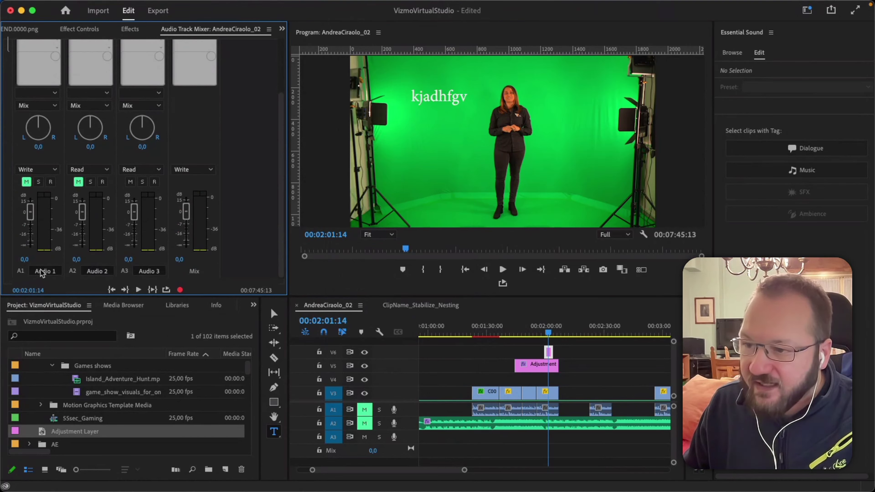
pyautogui.scroll(2, 9, 175)
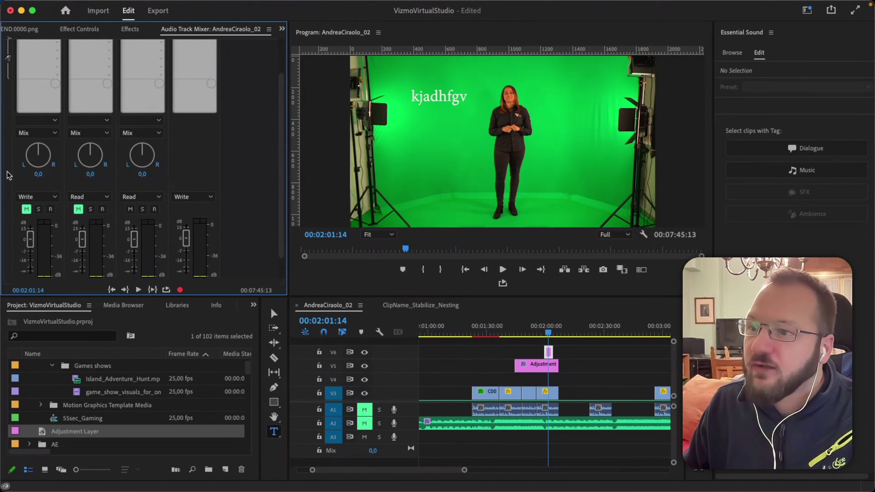
pyautogui.scroll(-2, 29, 214)
pyautogui.moveTo(30, 216); pyautogui.dragTo(30, 211)
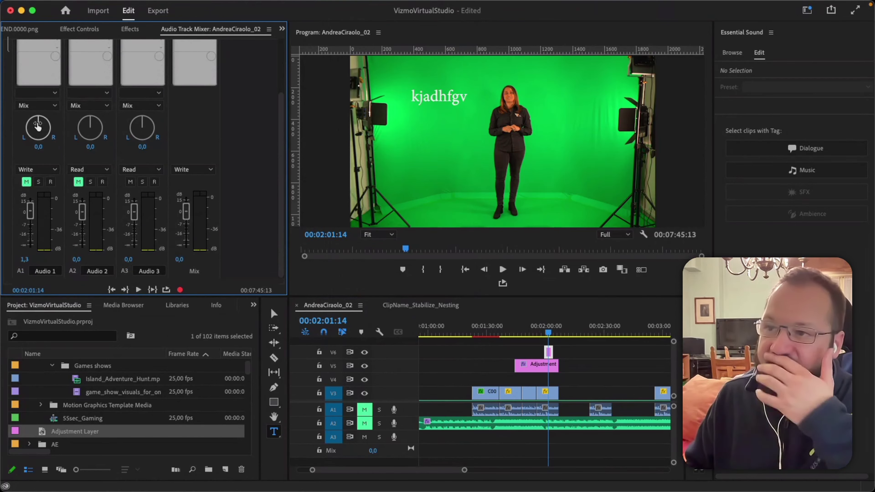
pyautogui.scroll(5, 11, 123)
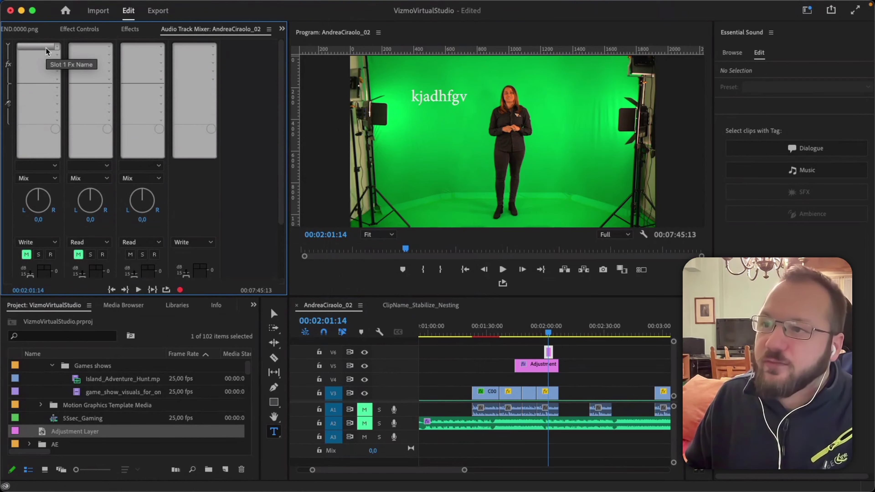
pyautogui.click(57, 47)
pyautogui.moveTo(103, 83)
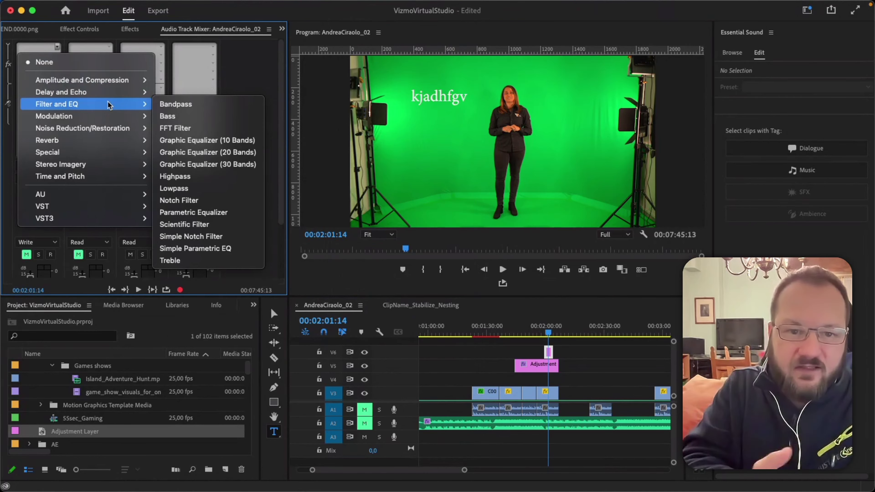
# Rename mixer tracks Audio 1 to MP and Audio 2 to AC, then expand the effect slots.
pyautogui.click(12, 228)
pyautogui.scroll(-3, 11, 227)
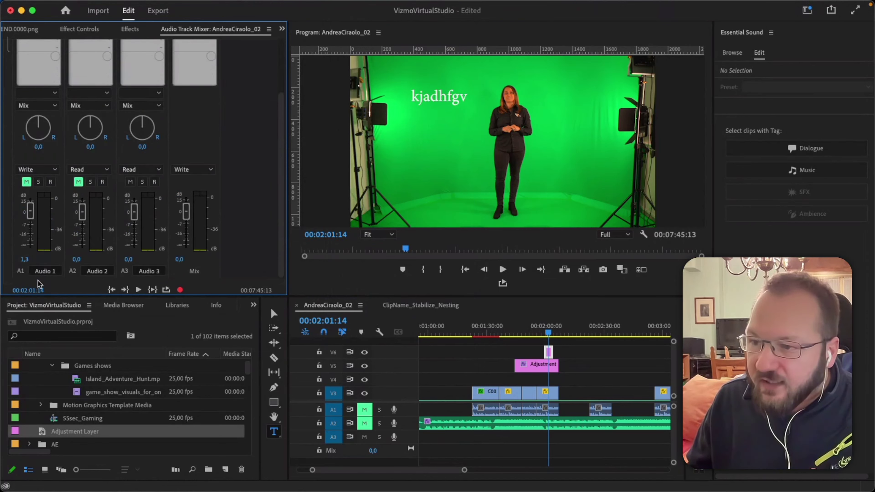
pyautogui.click(61, 272)
pyautogui.write('MP')
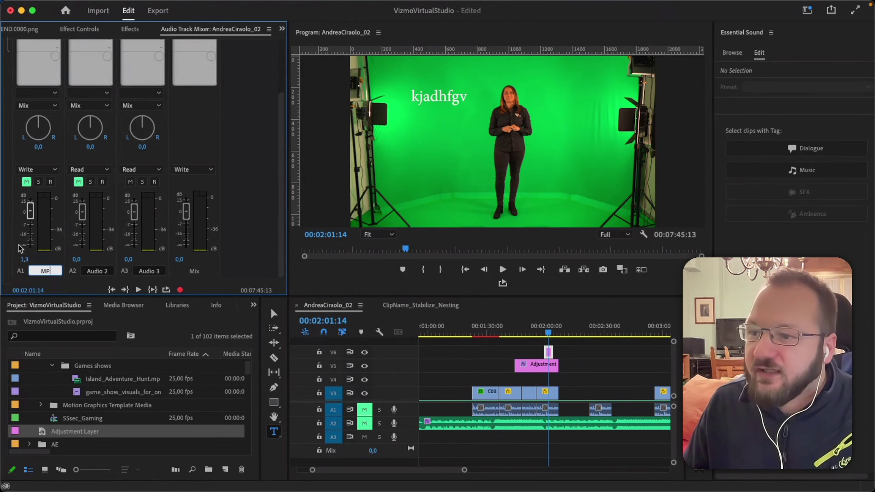
pyautogui.press('Return')
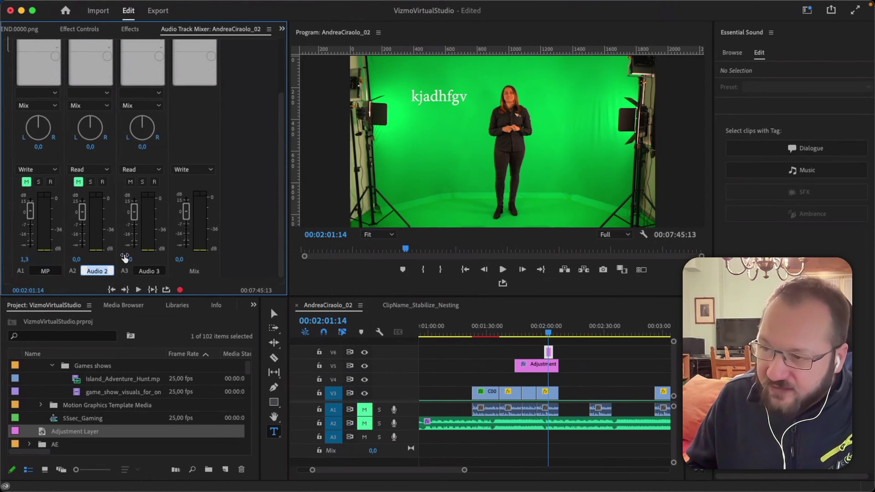
pyautogui.click(97, 271)
pyautogui.write('Ad')
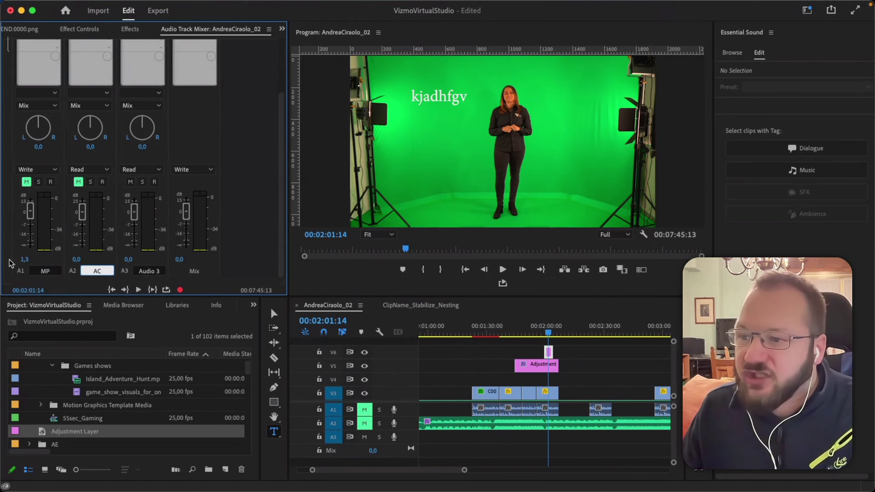
pyautogui.press('Return')
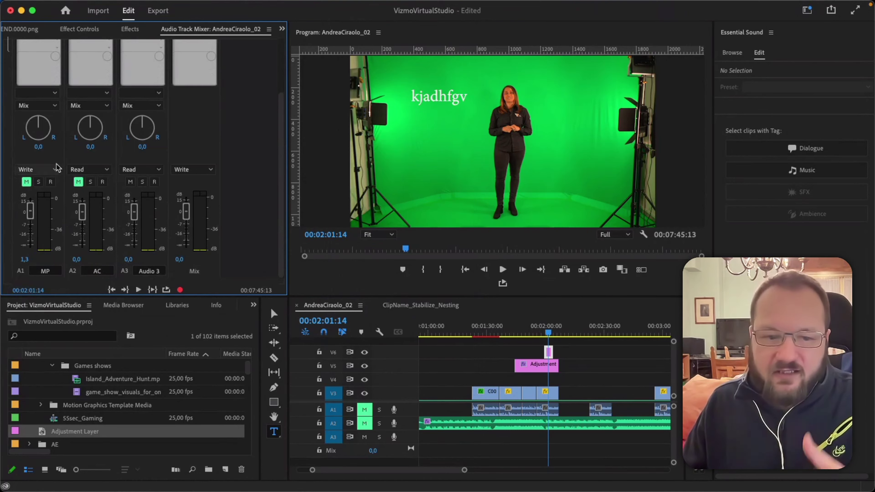
pyautogui.click(11, 147)
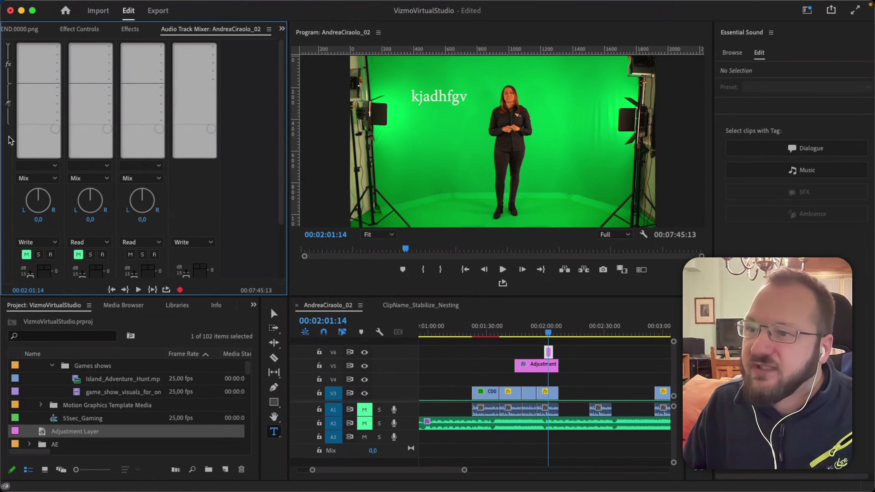
# Insert Graphic Equalizer (30 Bands) on A1 and apply its Gentle Low Cut preset.
pyautogui.click(56, 49)
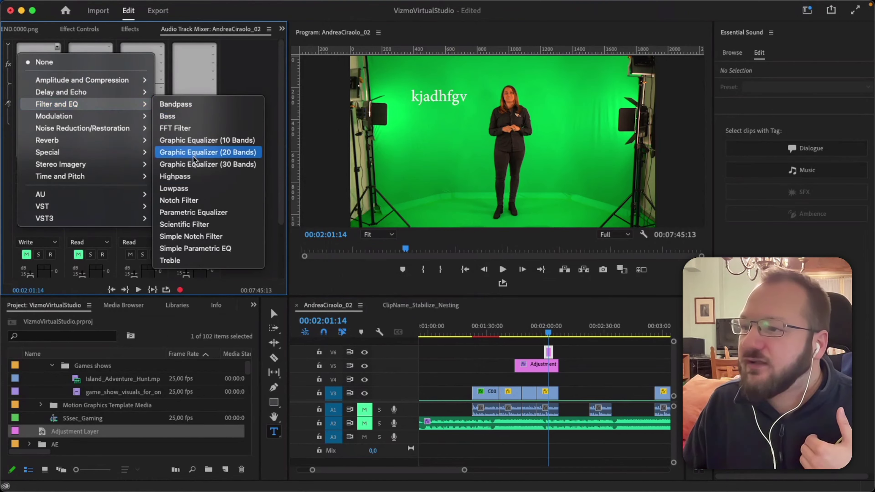
pyautogui.click(229, 165)
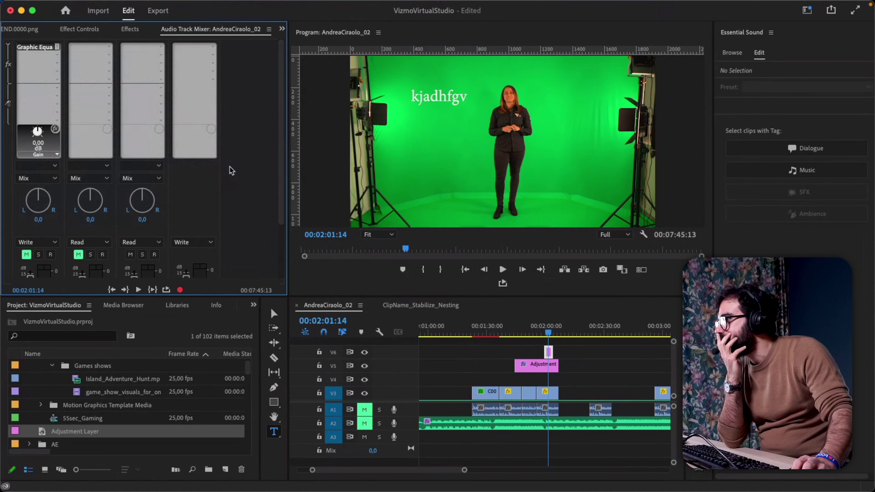
pyautogui.rightClick(39, 52)
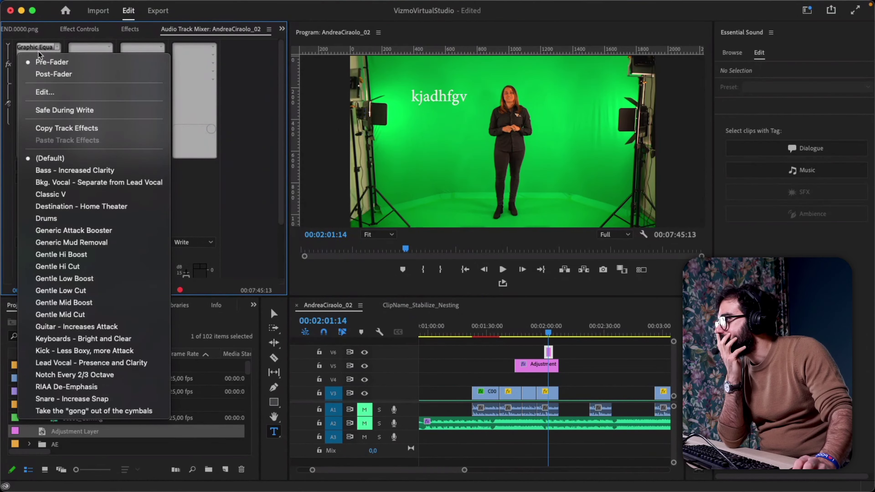
pyautogui.click(45, 92)
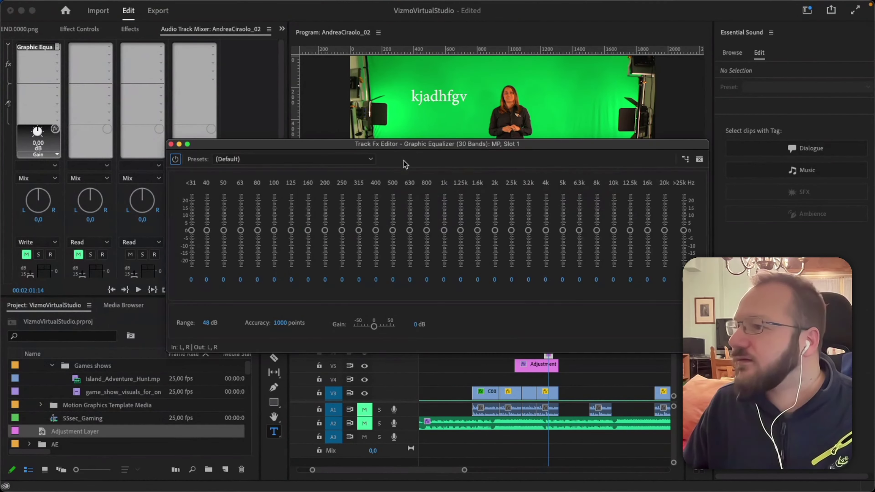
pyautogui.moveTo(282, 145); pyautogui.dragTo(231, 126)
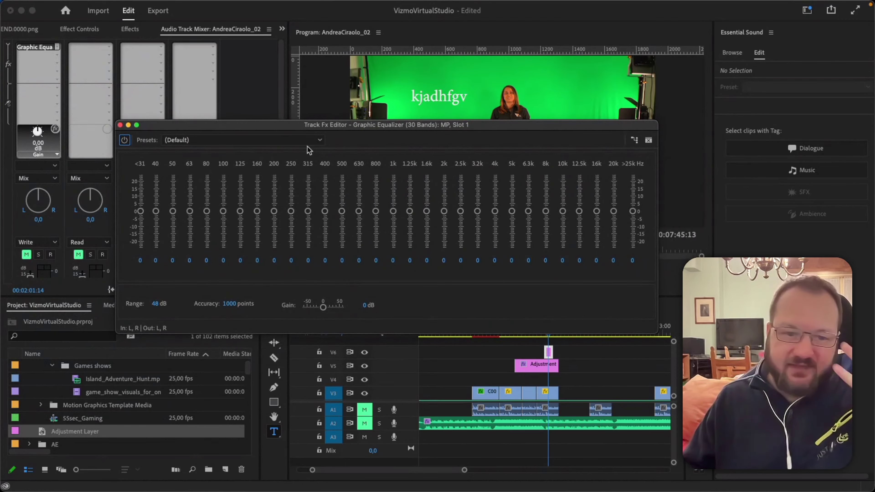
pyautogui.click(300, 142)
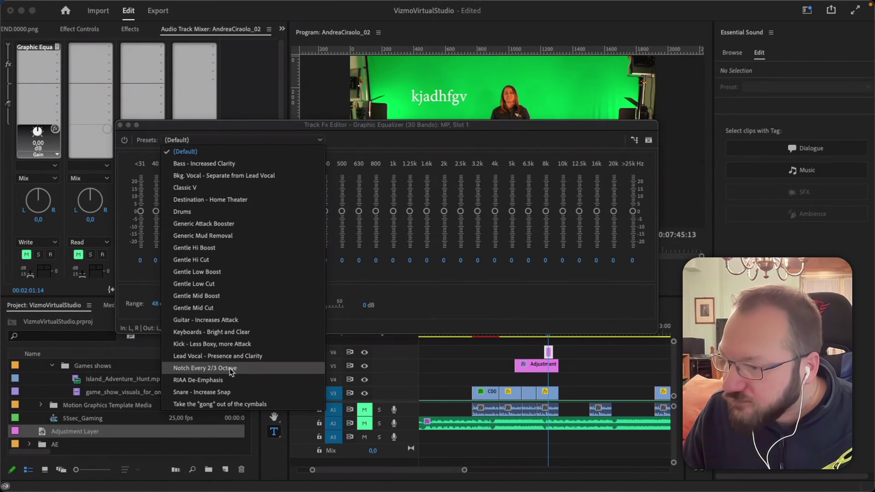
pyautogui.click(207, 284)
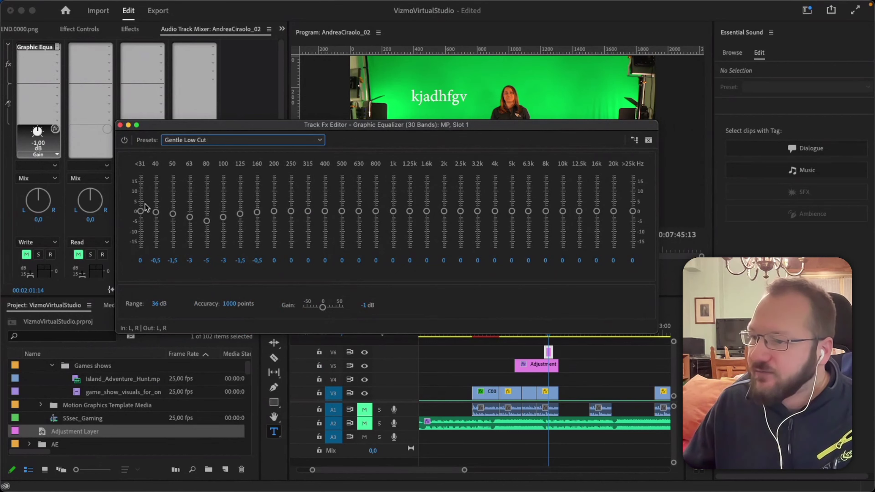
pyautogui.click(120, 125)
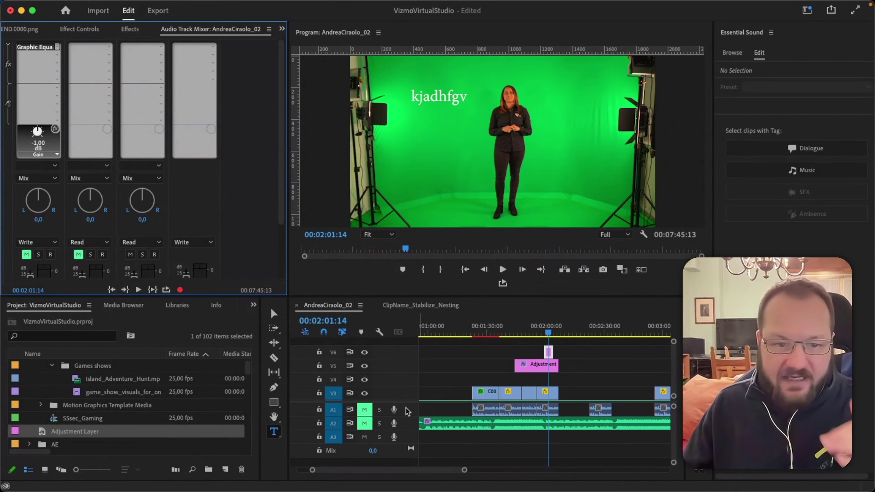
# Set A1's equalizer effect slot to None, removing the graphic equalizer.
pyautogui.click(430, 415)
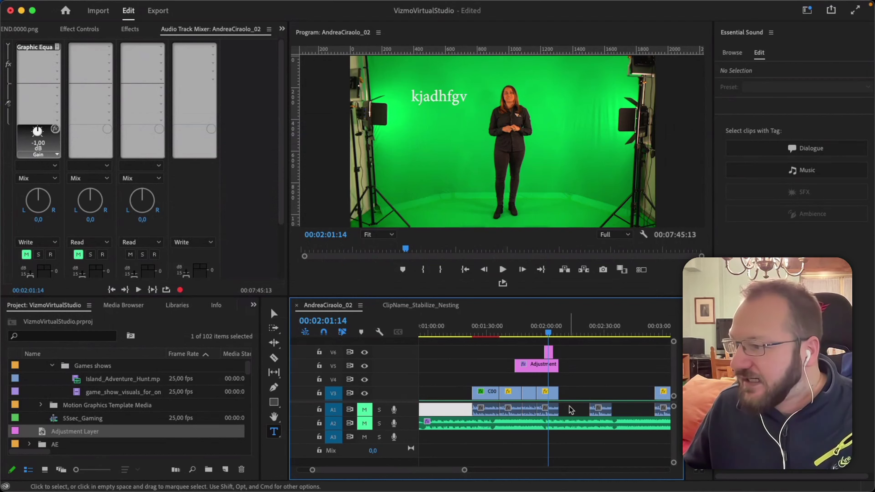
pyautogui.scroll(-2, 572, 393)
pyautogui.click(570, 411)
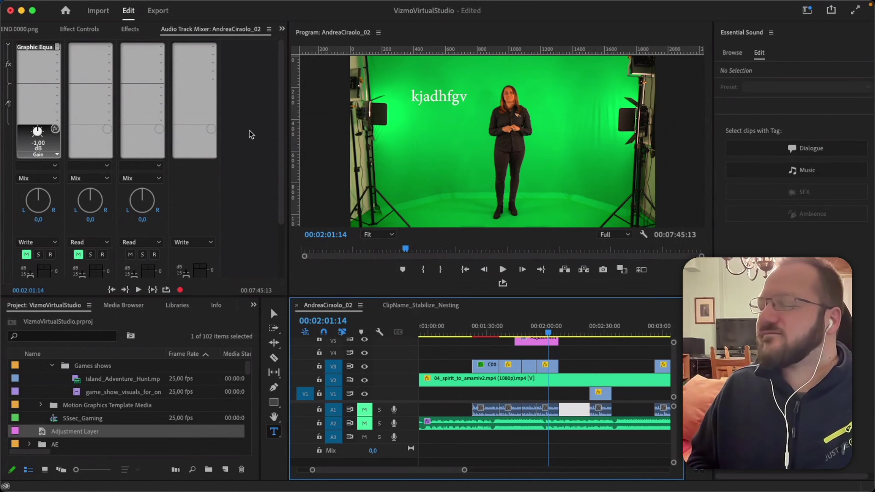
pyautogui.click(58, 48)
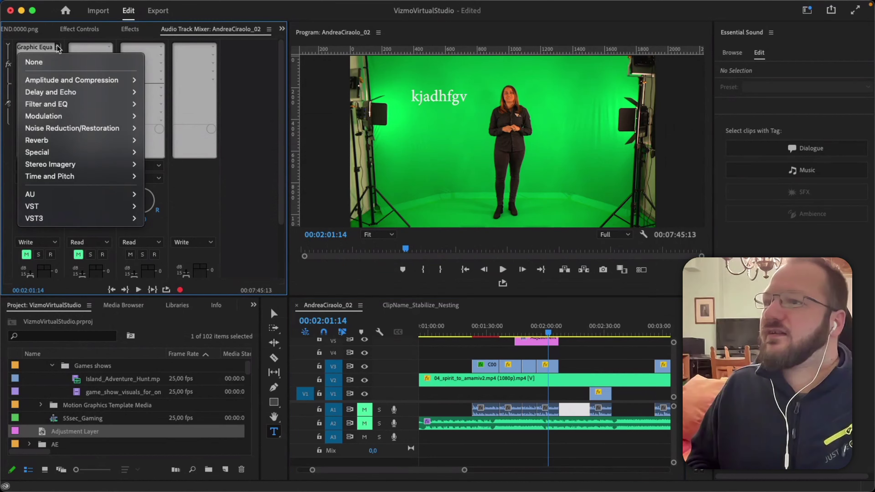
pyautogui.click(34, 60)
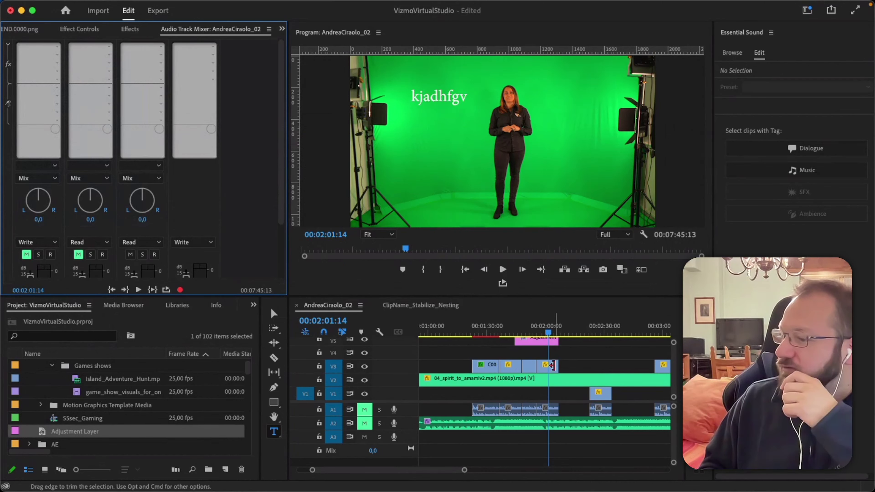
# Disable the Adjustment clip on V5 with Shift+E.
pyautogui.scroll(2, 585, 355)
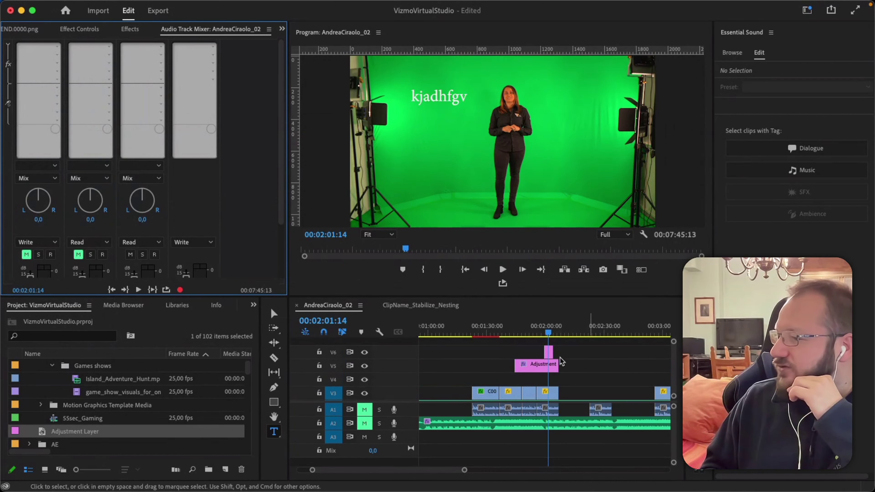
pyautogui.click(532, 370)
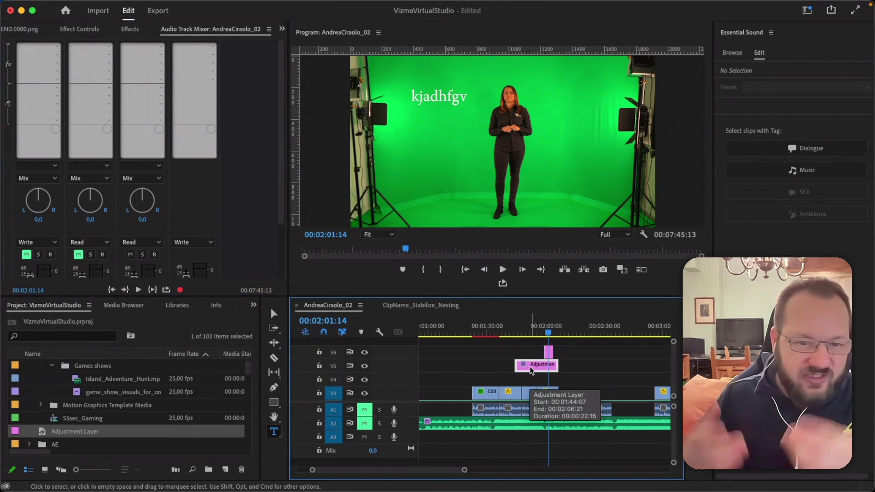
pyautogui.press('super+shift+e')
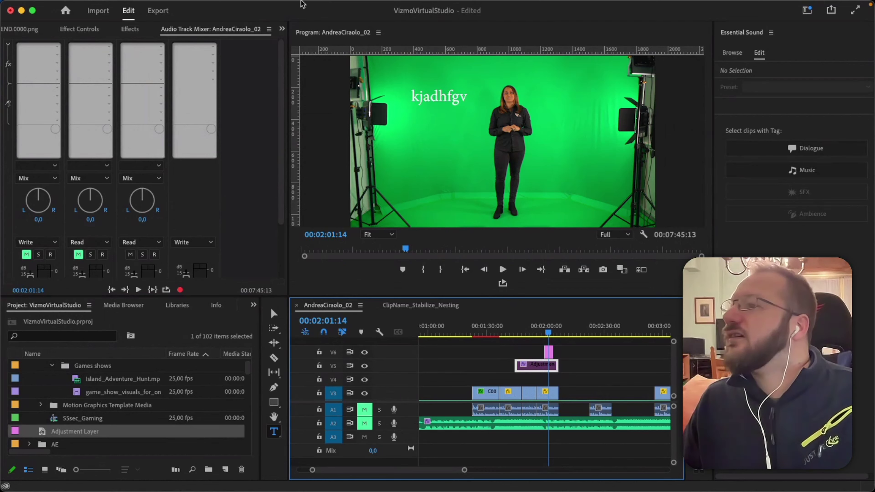
pyautogui.moveTo(302, 4)
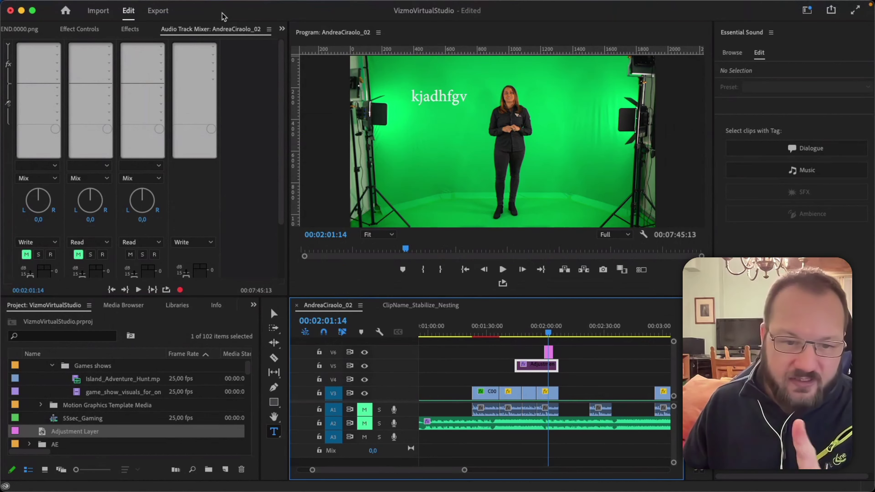
pyautogui.moveTo(167, 3)
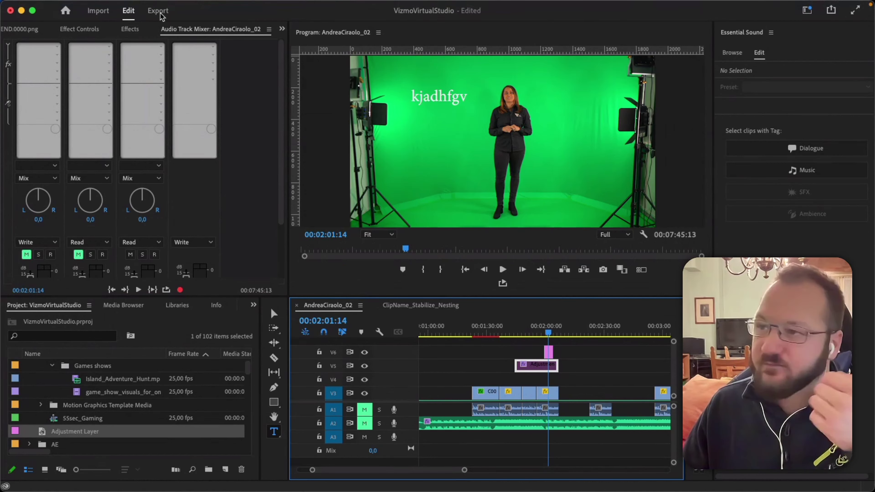
pyautogui.click(159, 10)
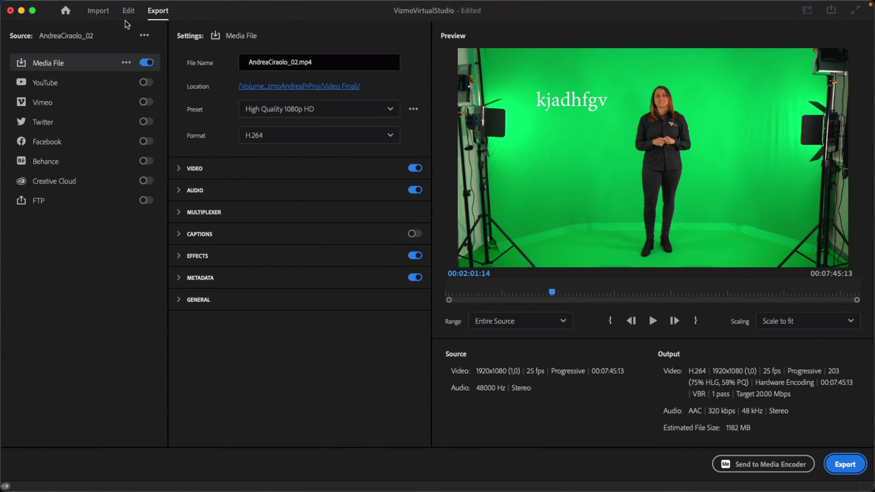
pyautogui.click(128, 11)
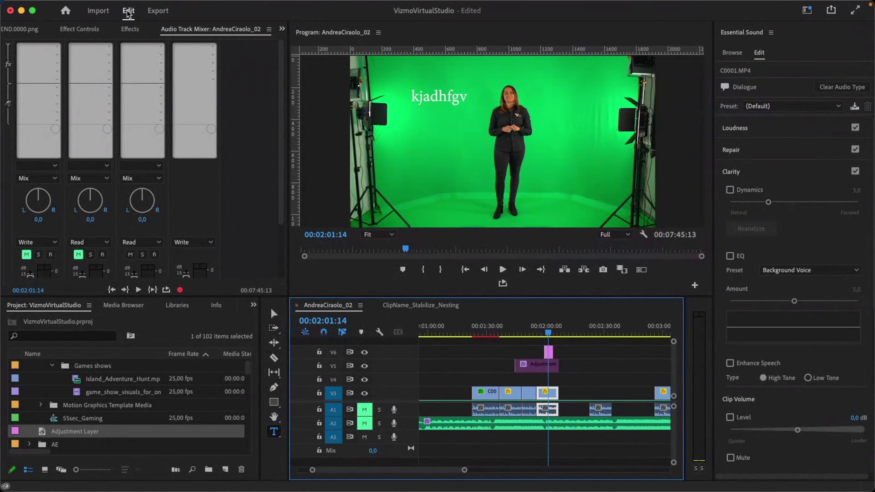
pyautogui.moveTo(26, 4)
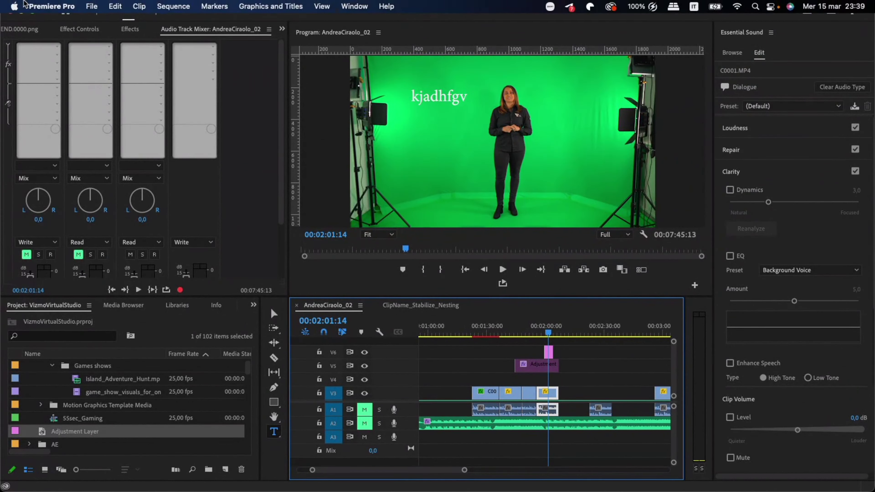
pyautogui.click(91, 8)
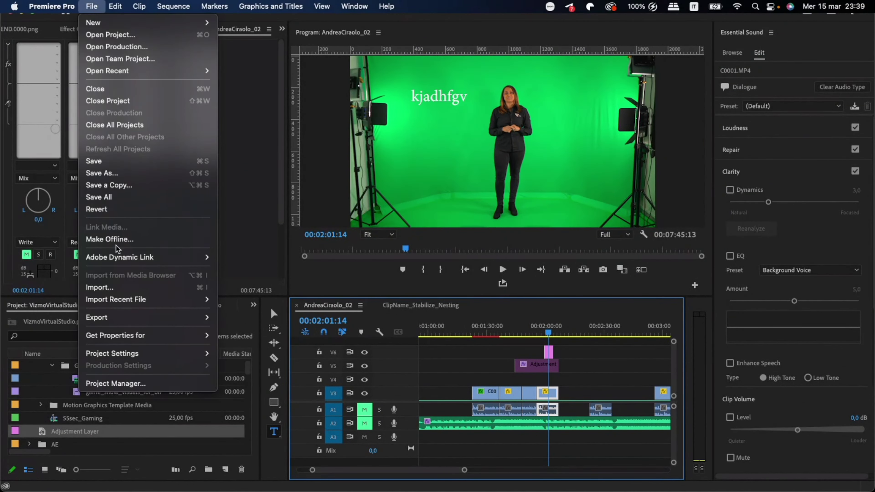
pyautogui.moveTo(108, 318)
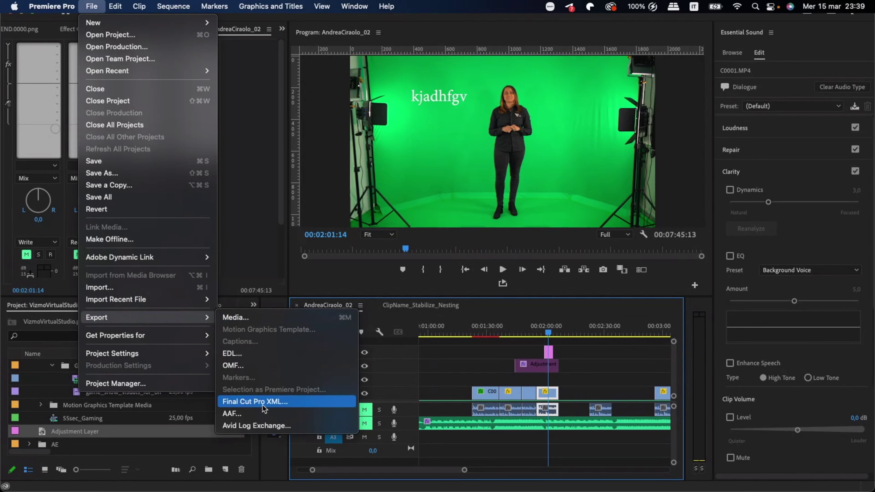
pyautogui.click(267, 318)
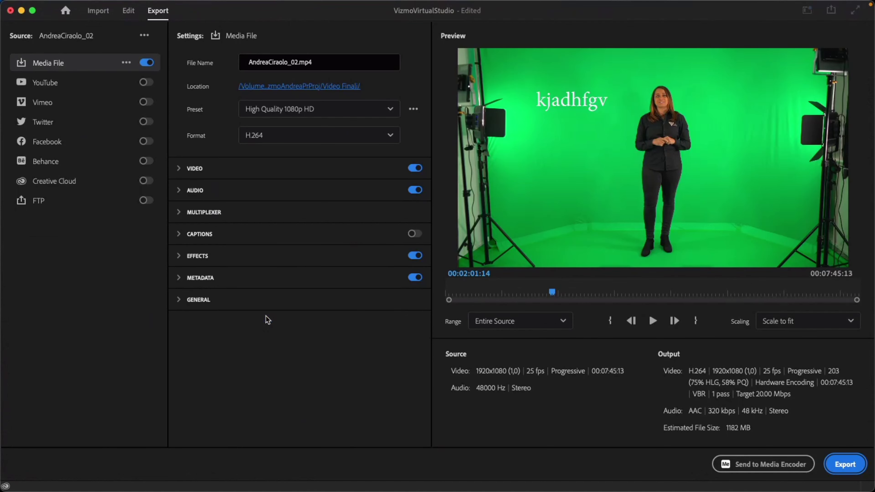
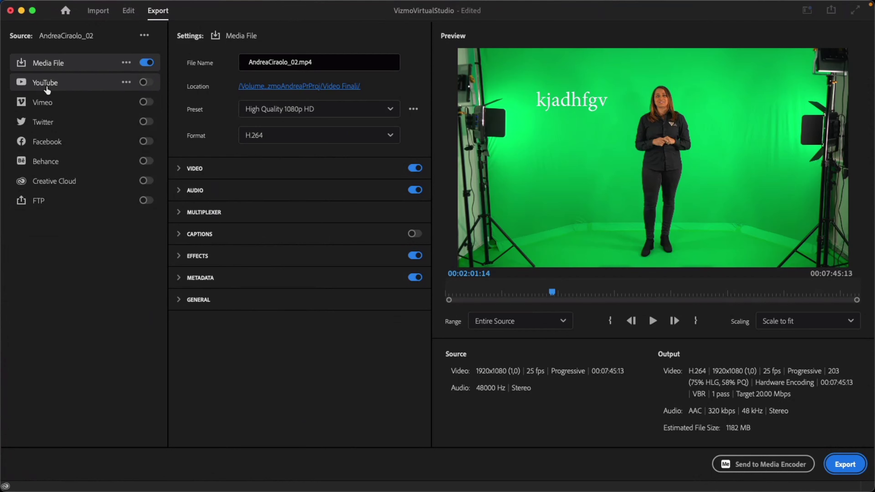
# Swap the Media File destination for YouTube, review its publish settings, then turn YouTube off.
pyautogui.click(144, 83)
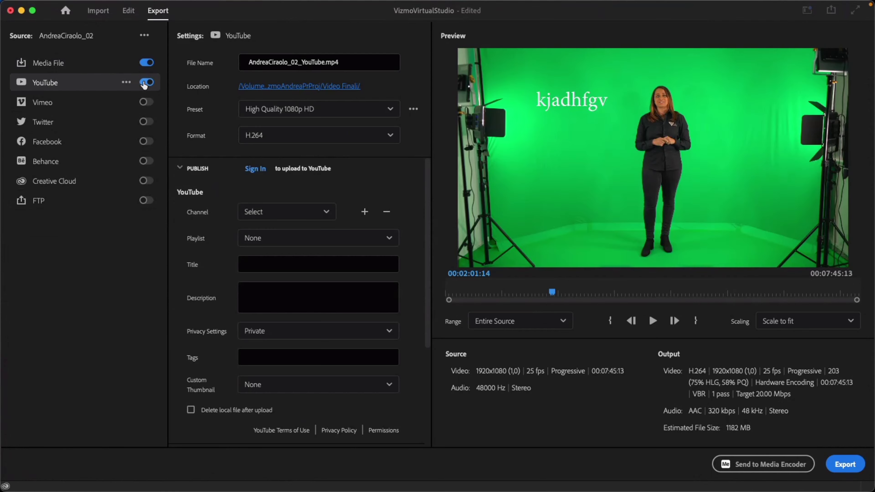
pyautogui.click(147, 63)
pyautogui.scroll(-5, 212, 201)
pyautogui.scroll(5, 177, 226)
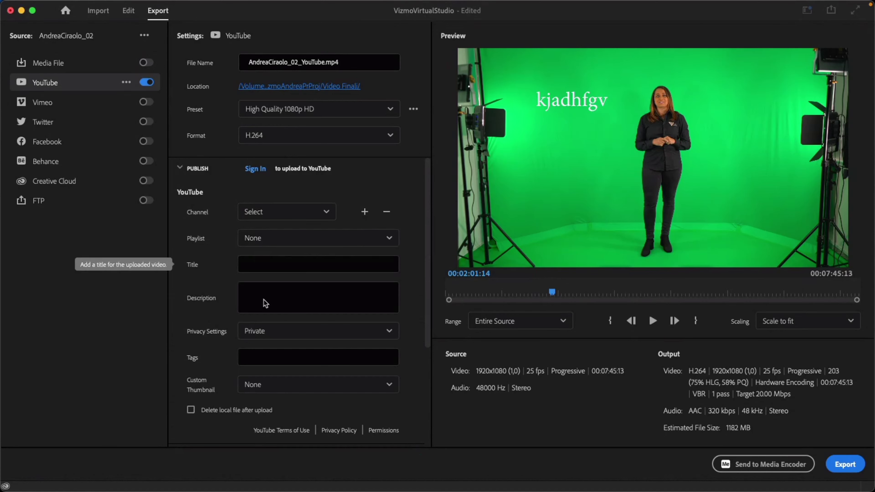
pyautogui.scroll(-3, 214, 328)
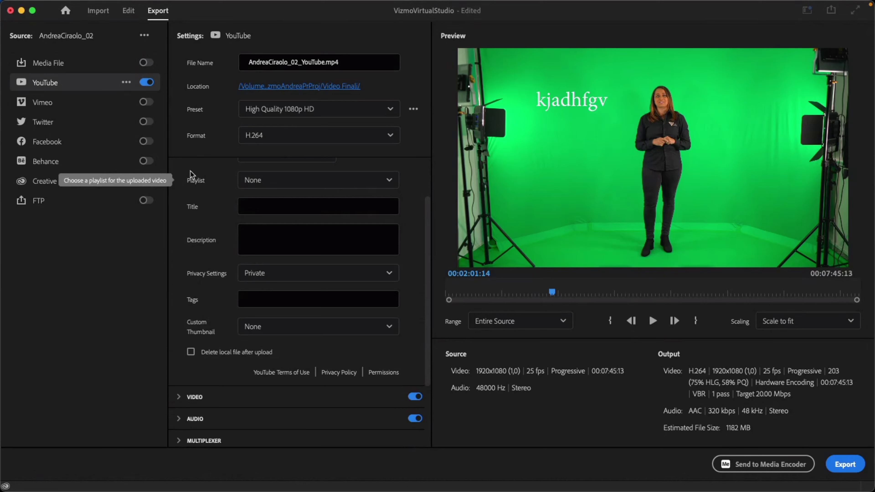
pyautogui.click(146, 82)
# Re-enable the Media File destination and bring up its export preset list.
pyautogui.click(145, 70)
pyautogui.click(146, 63)
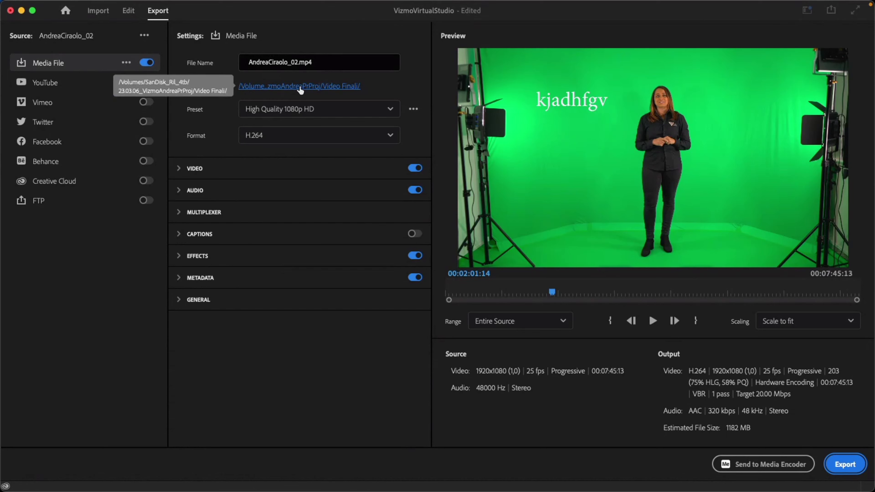
pyautogui.click(323, 110)
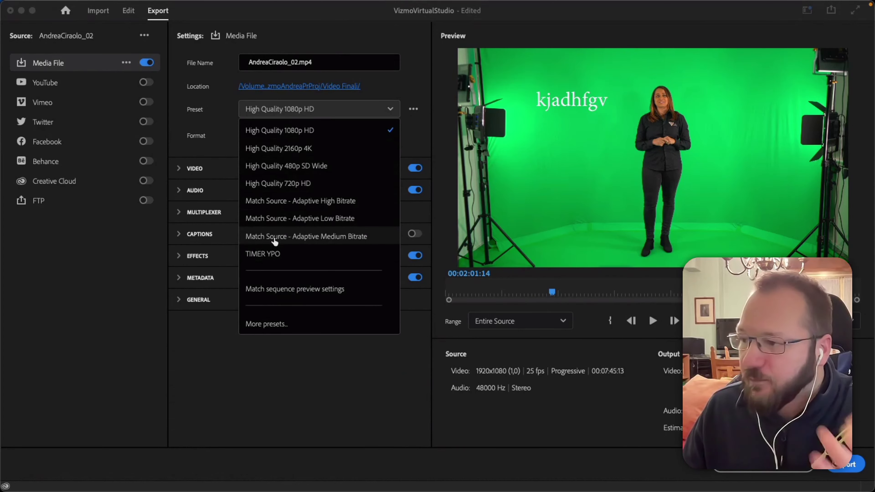
# Pick the Match Source - Adaptive Medium Bitrate preset for the H.264 media file.
pyautogui.click(355, 241)
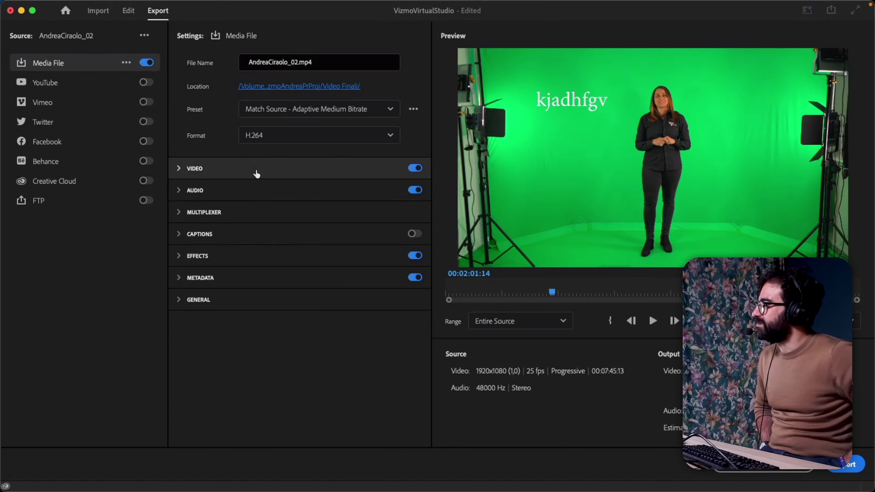
# Expand the Video section's extra options down to the Bitrate Encoding choices.
pyautogui.click(179, 169)
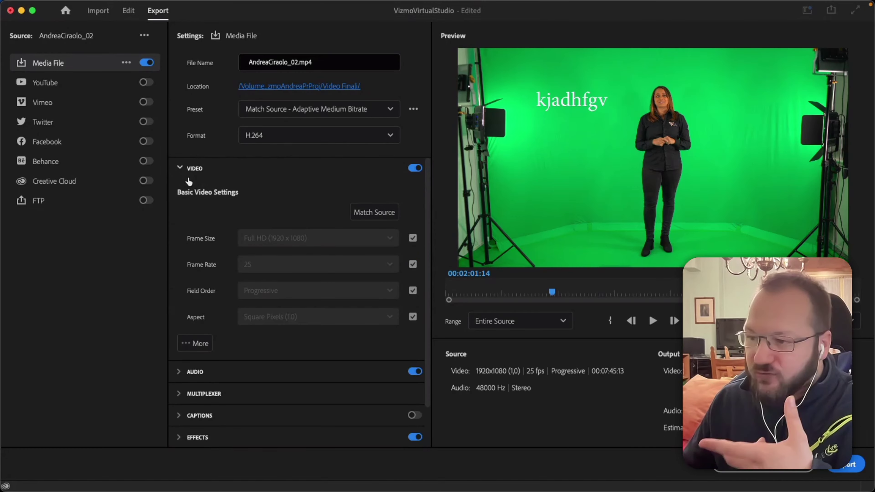
pyautogui.scroll(-1, 188, 187)
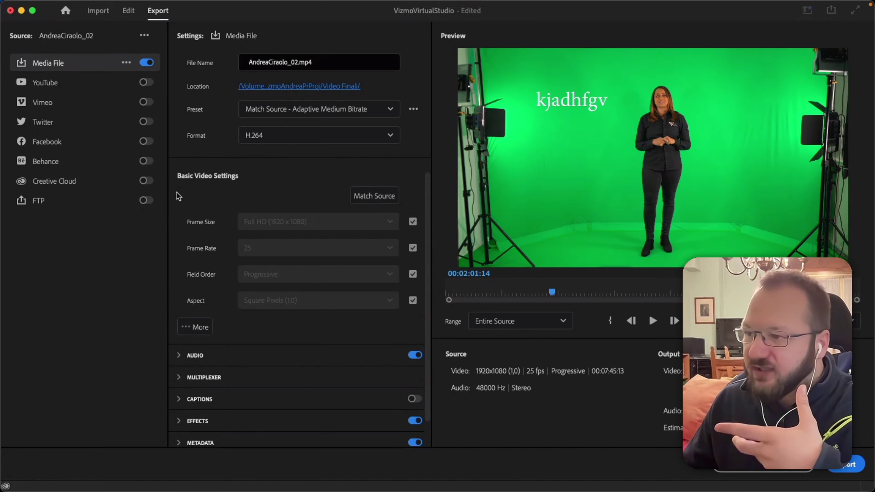
pyautogui.click(195, 326)
pyautogui.scroll(-10, 171, 268)
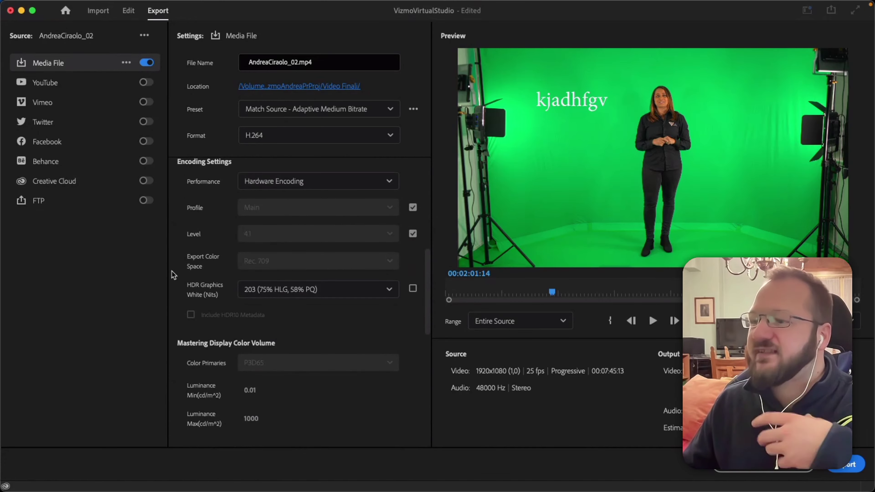
pyautogui.scroll(-10, 171, 275)
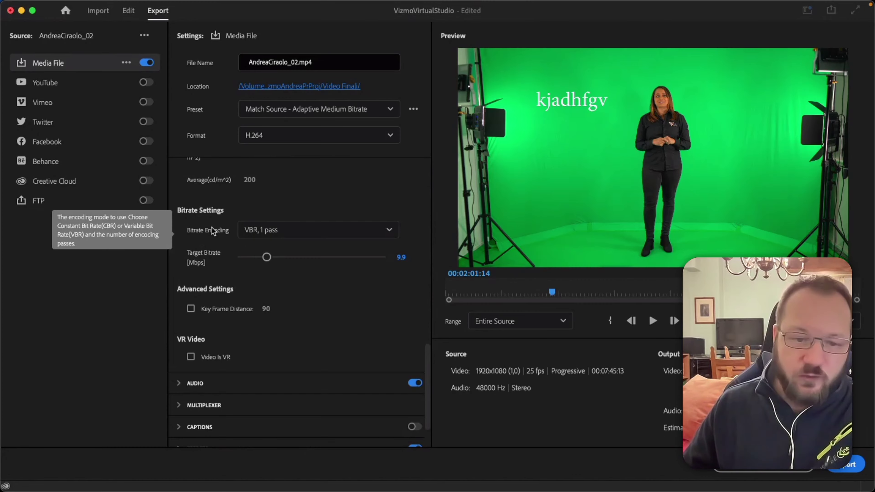
pyautogui.click(378, 231)
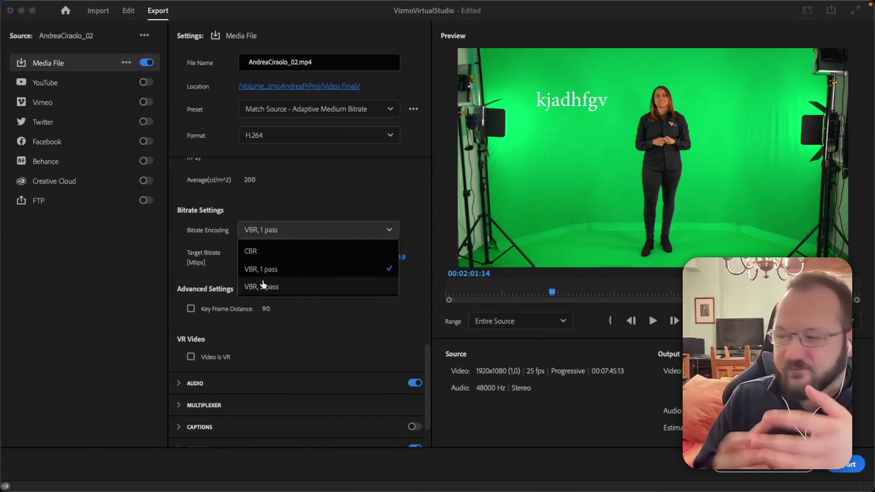
# Switch bitrate encoding to CBR with a 10 Mbps target bitrate.
pyautogui.click(261, 255)
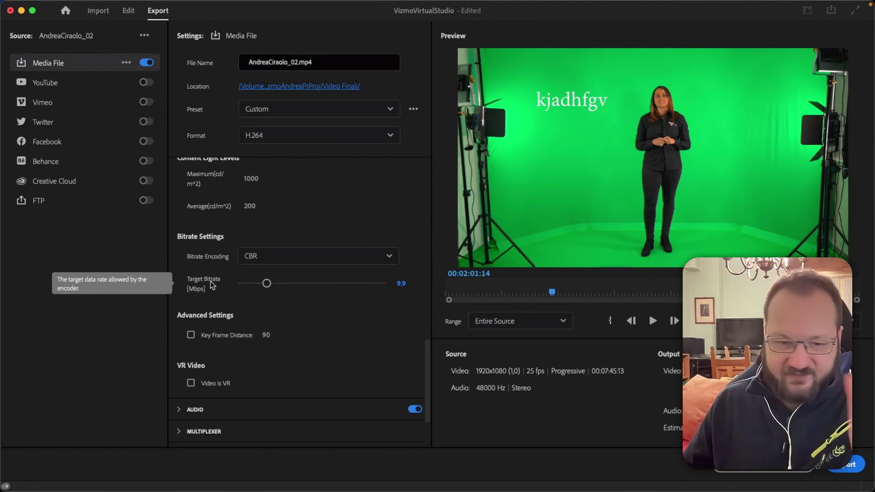
pyautogui.click(400, 286)
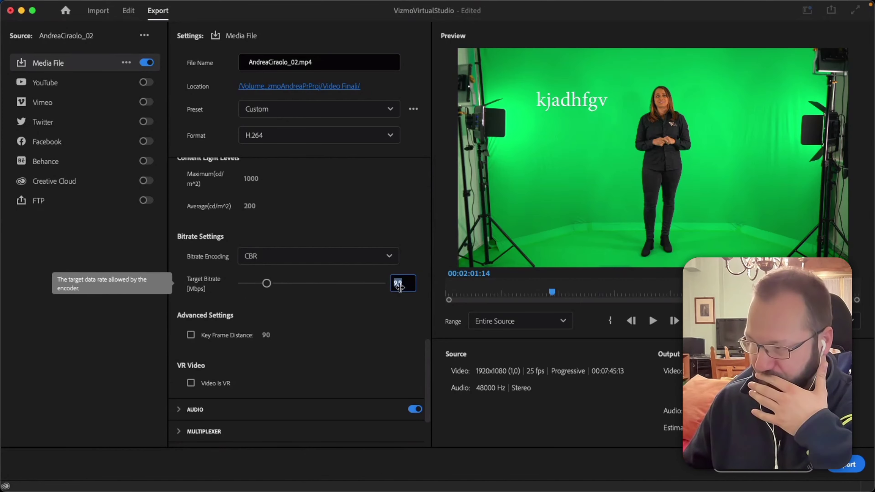
pyautogui.write('10')
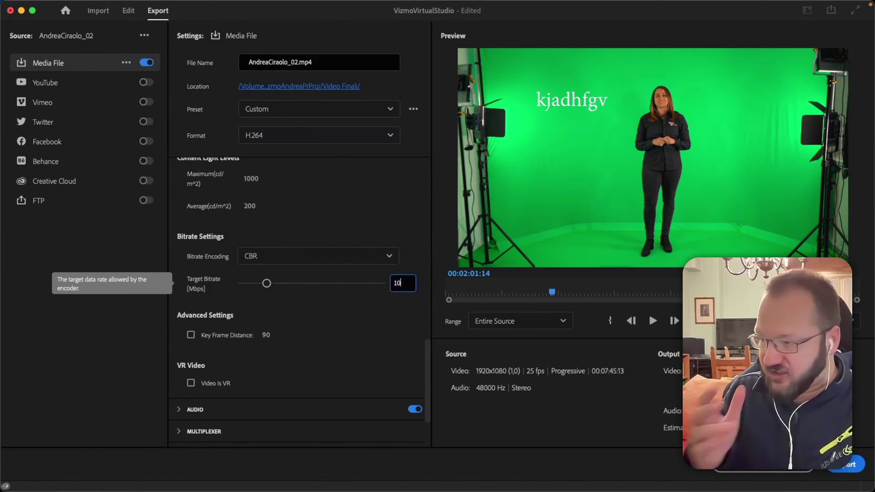
pyautogui.press('Return')
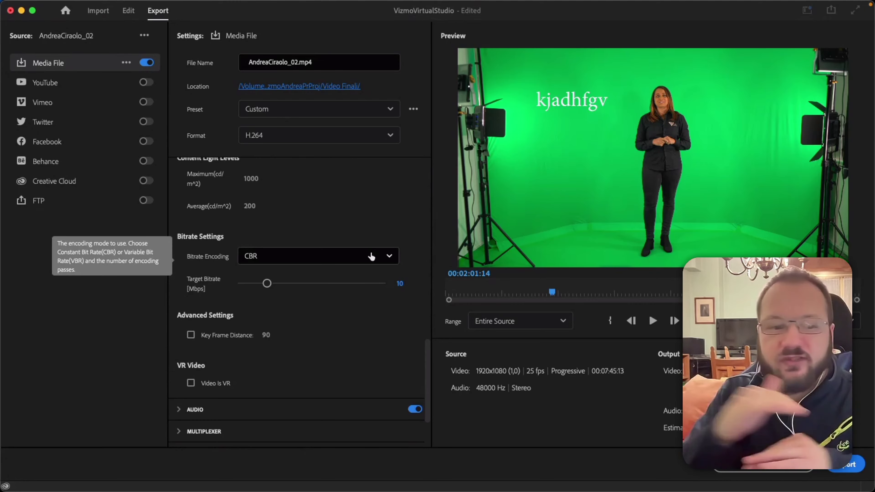
# Set bitrate encoding back to VBR, 1 pass, keeping the 10 Mbps target.
pyautogui.click(316, 255)
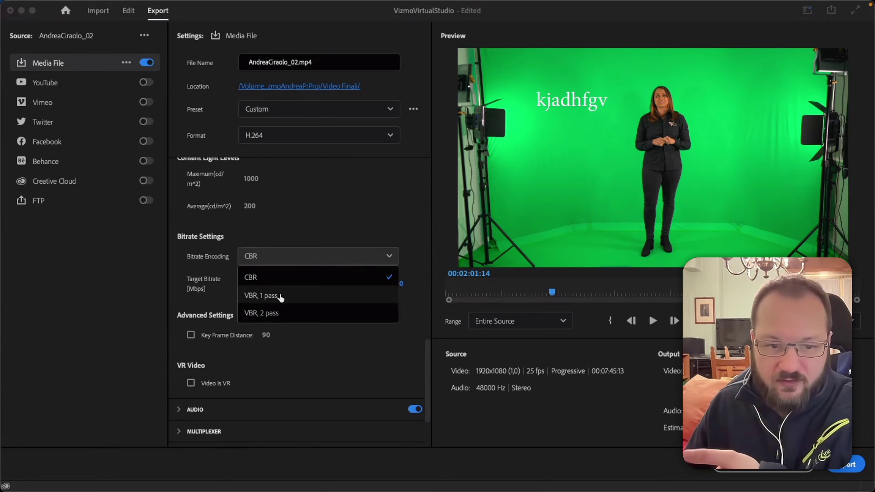
pyautogui.click(281, 298)
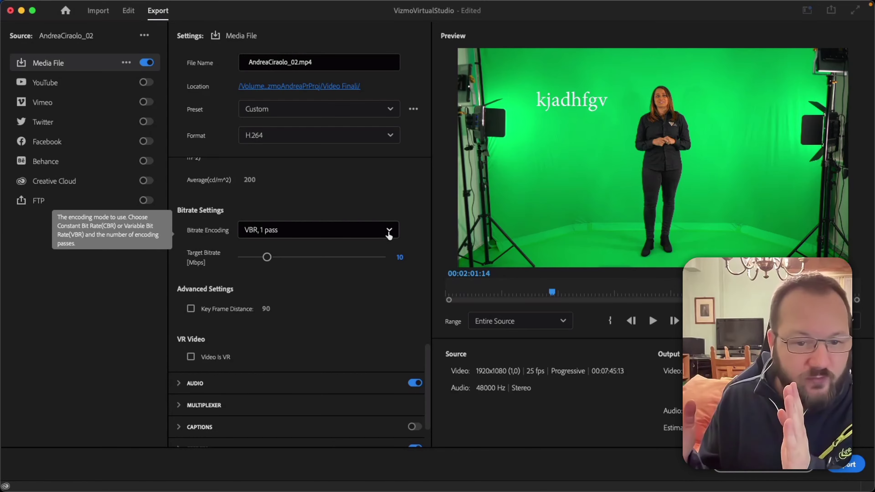
pyautogui.click(388, 235)
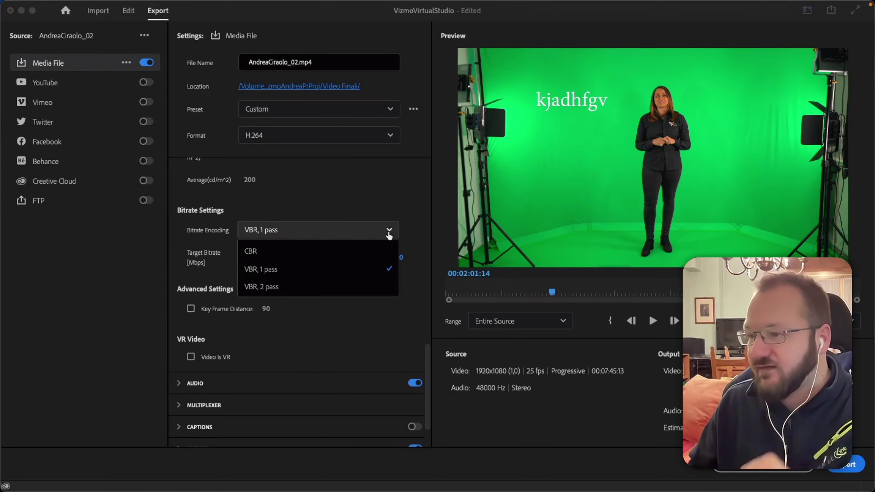
# Choose VBR, 2 pass encoding, with target and maximum bitrate both at 10 Mbps.
pyautogui.click(264, 289)
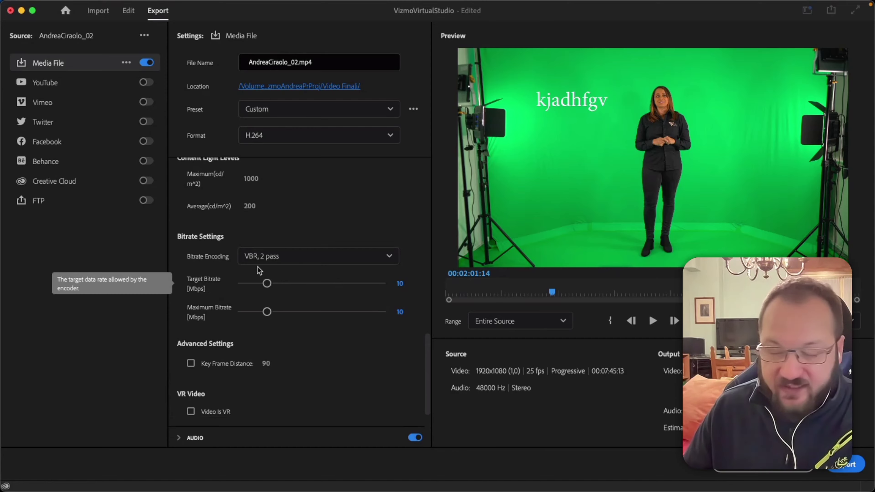
# Set the Maximum Bitrate to 20 Mbps.
pyautogui.click(400, 314)
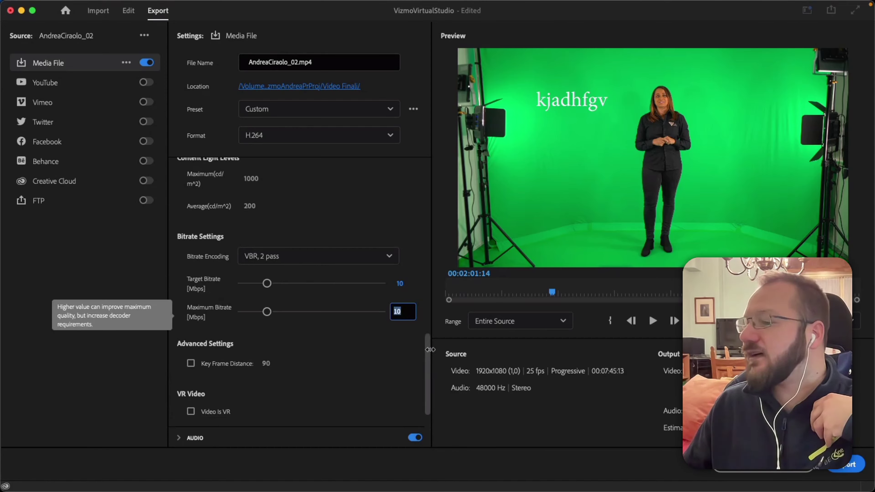
pyautogui.write('20')
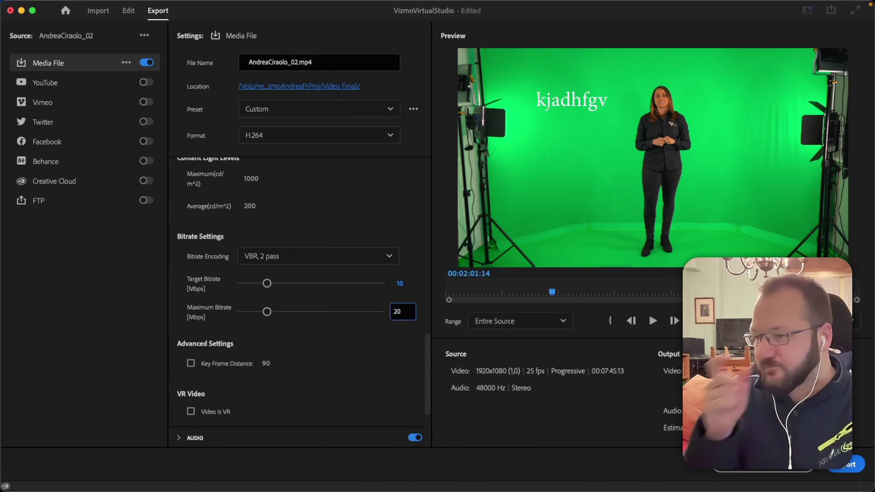
pyautogui.press('Return')
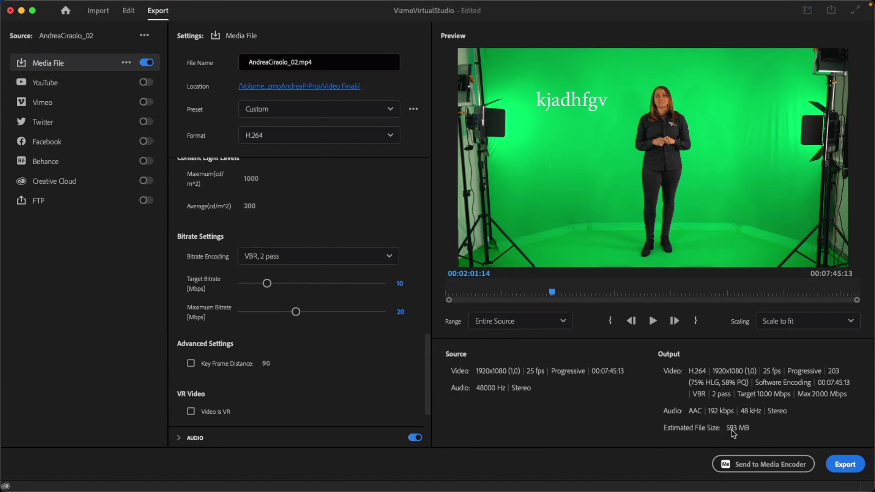
# Switch bitrate encoding to CBR at a 10 Mbps target.
pyautogui.click(365, 261)
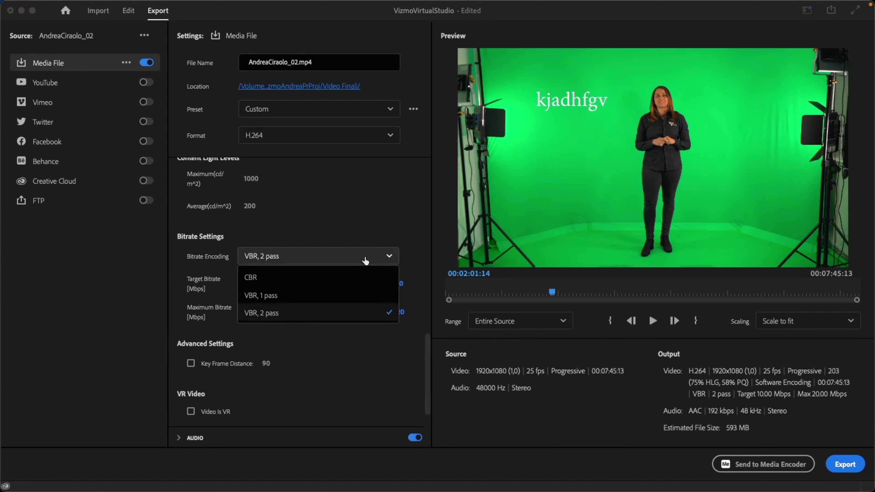
pyautogui.click(274, 274)
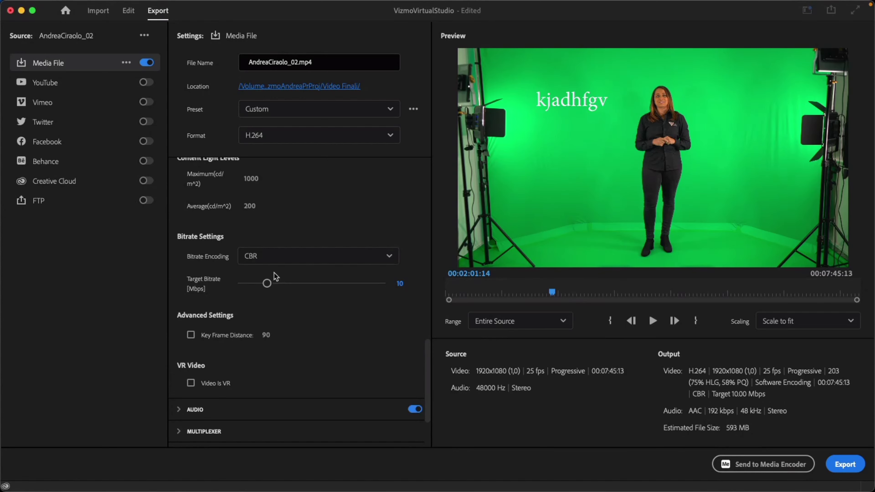
pyautogui.click(399, 285)
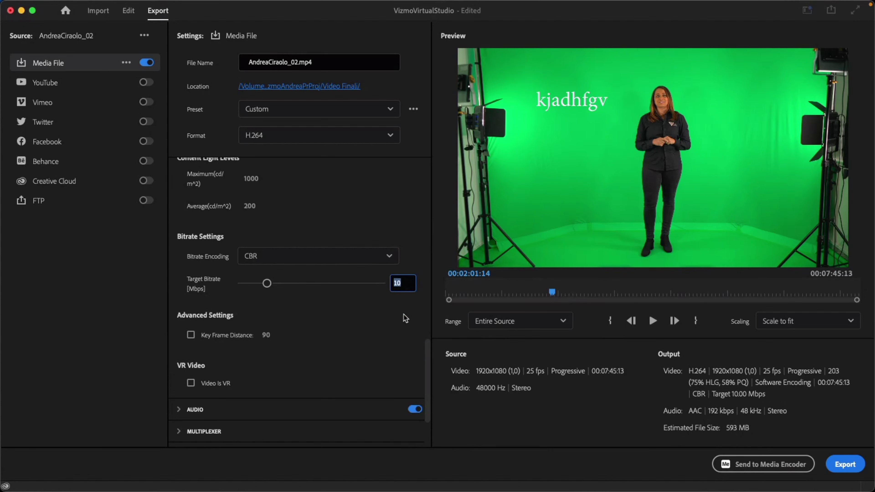
# Enter 5 Mbps as the CBR target bitrate, estimating 302 MB.
pyautogui.write('5')
pyautogui.press('Return')
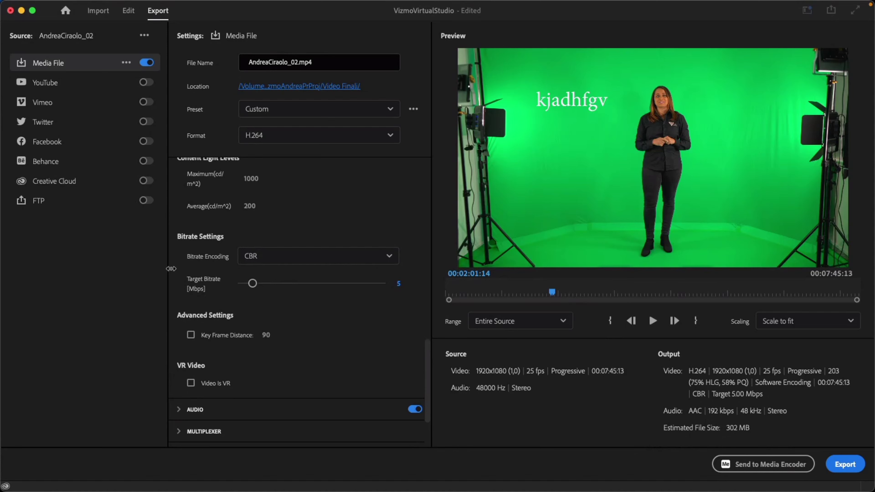
pyautogui.scroll(3, 171, 269)
pyautogui.scroll(-2, 173, 265)
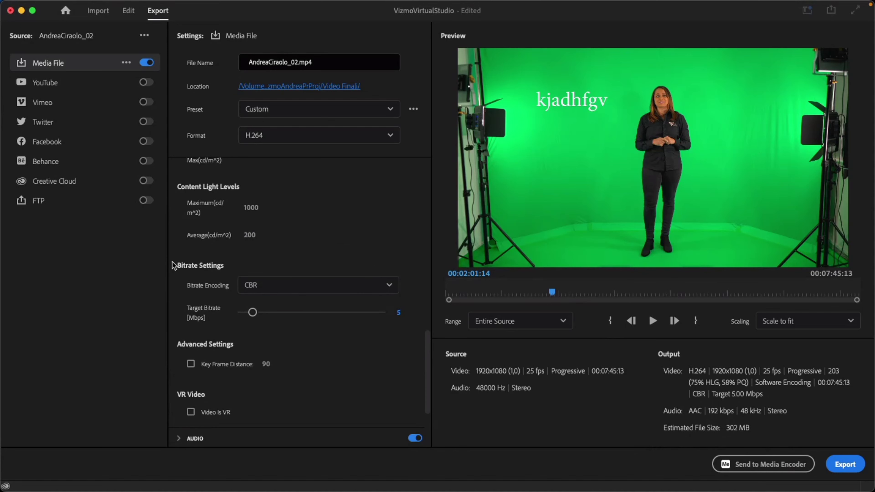
pyautogui.scroll(5, 178, 268)
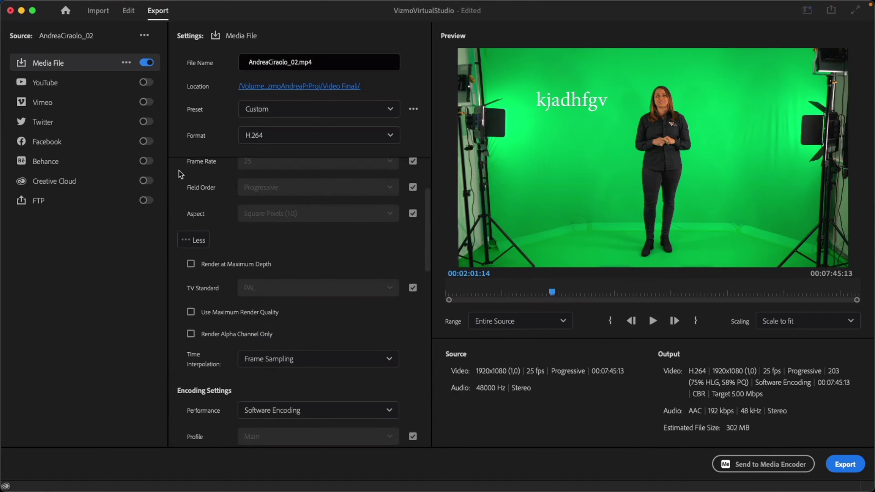
pyautogui.click(273, 136)
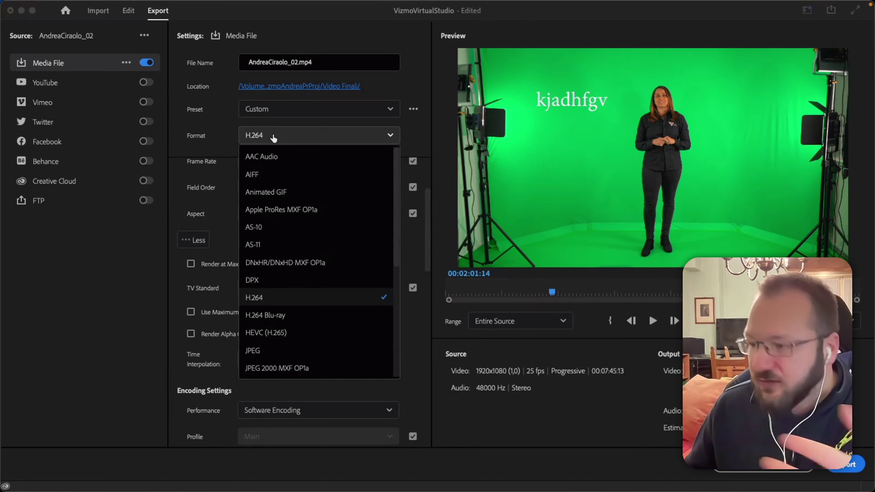
pyautogui.scroll(-1, 279, 187)
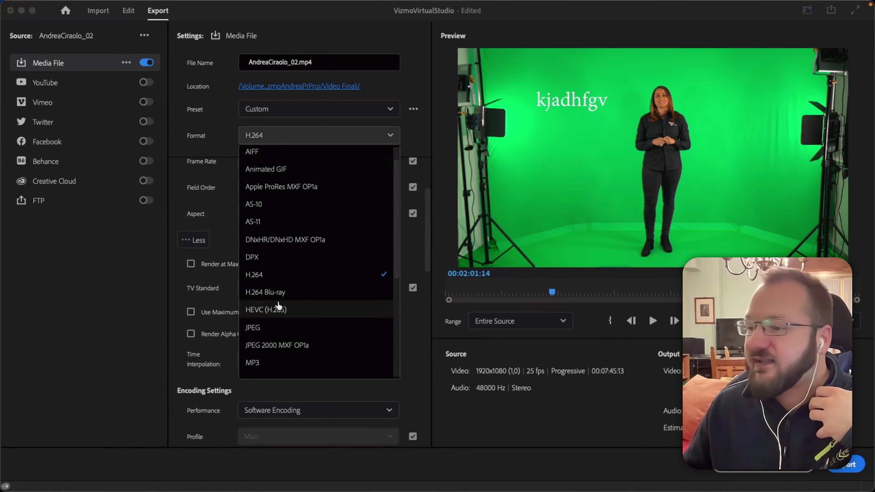
pyautogui.scroll(-3, 266, 310)
pyautogui.scroll(-8, 272, 307)
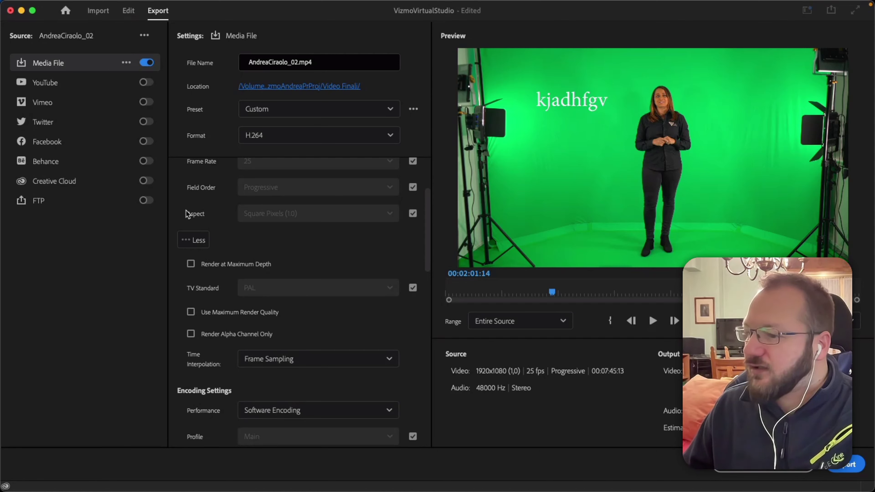
pyautogui.scroll(5, 195, 168)
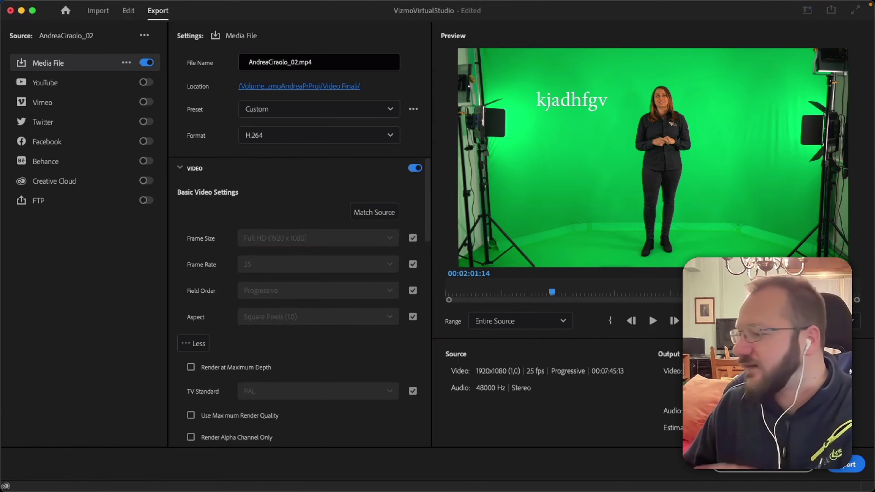
pyautogui.press('super+s')
pyautogui.hotkey('alt', 'shift', '2')
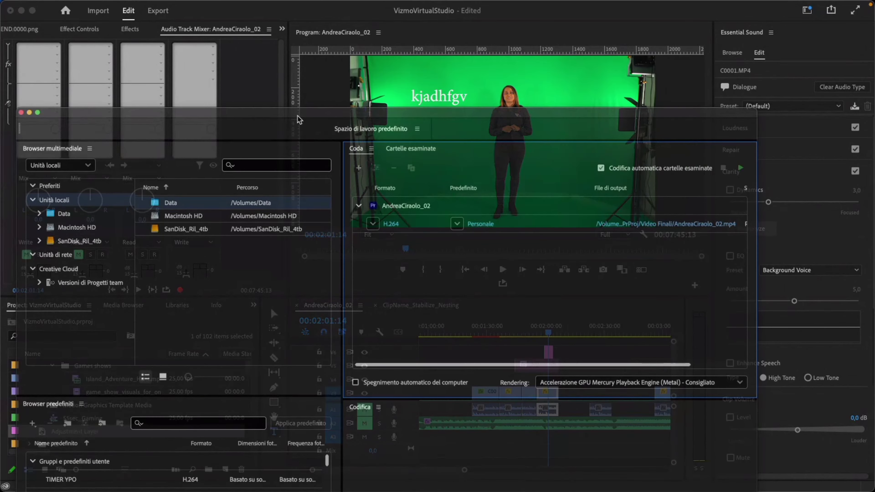
# Resize Media Encoder and widen the queue to show the Pronto status, keeping H.264.
pyautogui.moveTo(390, 107); pyautogui.dragTo(323, 28)
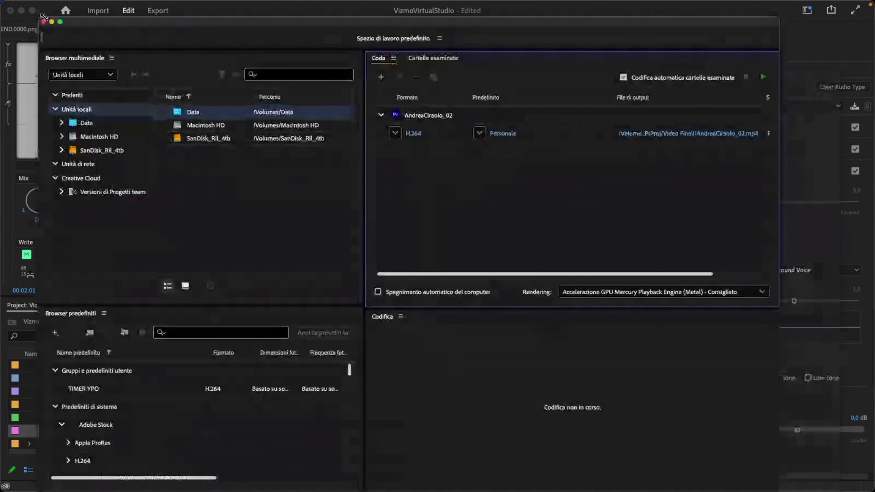
pyautogui.moveTo(43, 16); pyautogui.dragTo(191, 56)
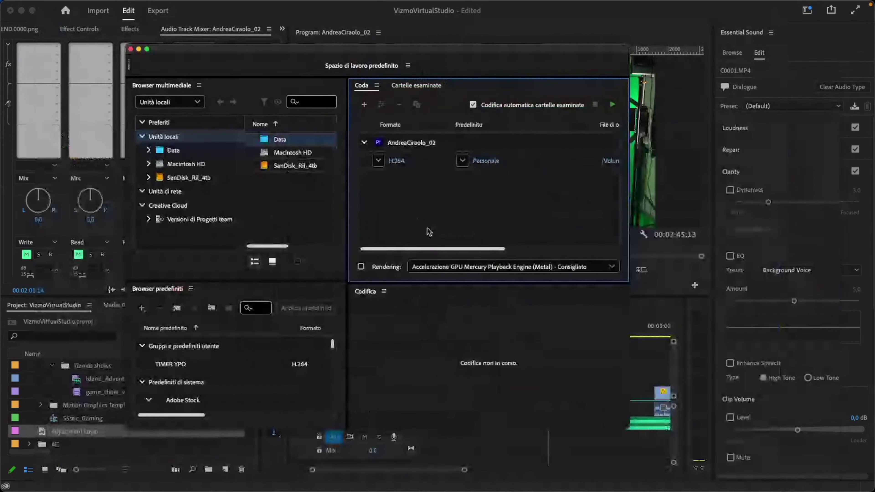
pyautogui.moveTo(431, 248); pyautogui.dragTo(434, 248)
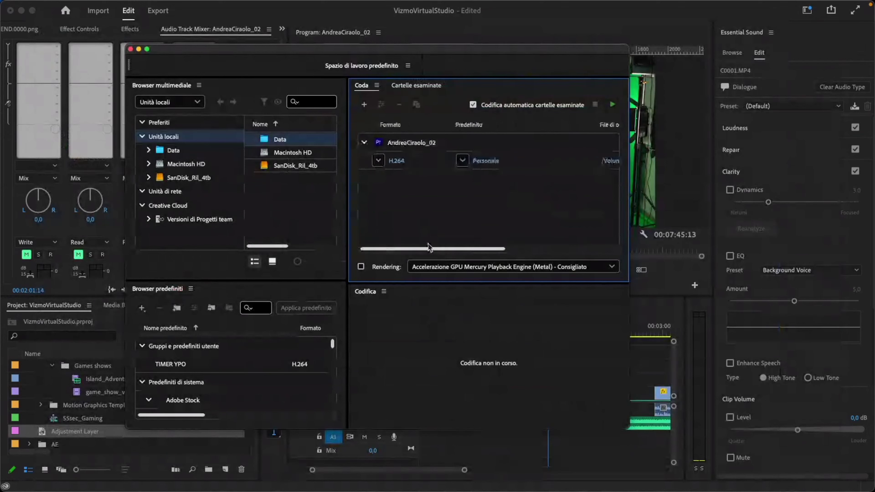
pyautogui.moveTo(628, 334); pyautogui.dragTo(796, 333)
pyautogui.moveTo(421, 235); pyautogui.dragTo(290, 235)
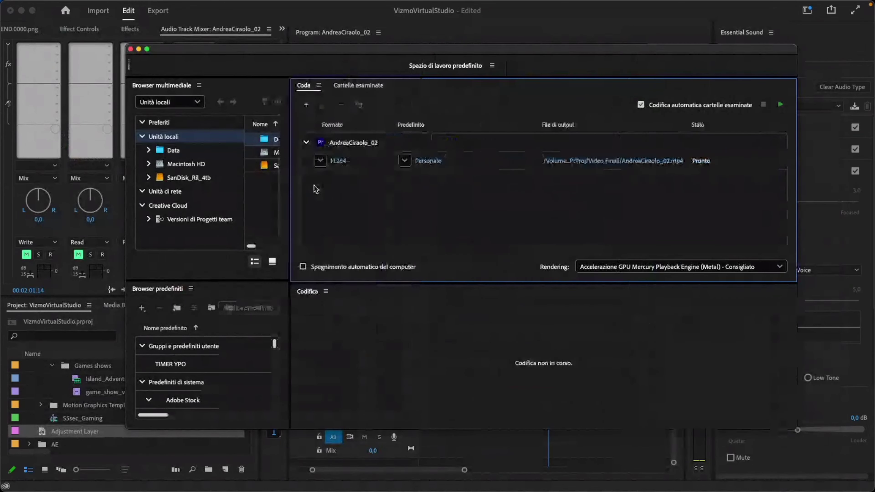
pyautogui.click(320, 160)
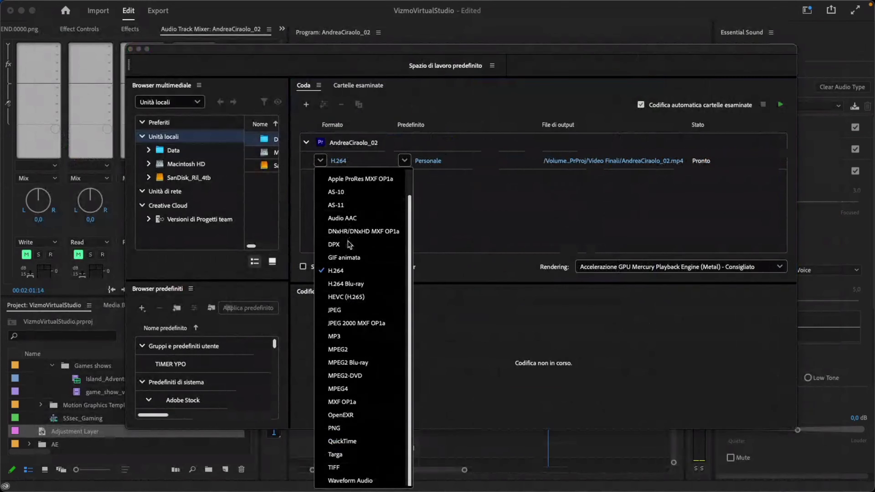
pyautogui.click(345, 275)
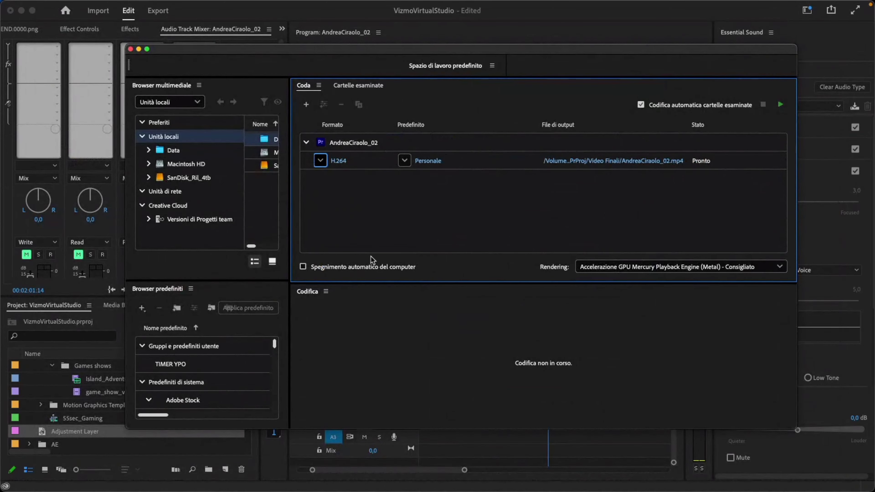
# Leave the preset on Personale and open its export settings: H.264, CBR 5 Mbps.
pyautogui.click(405, 161)
pyautogui.scroll(-2, 436, 238)
pyautogui.scroll(2, 436, 238)
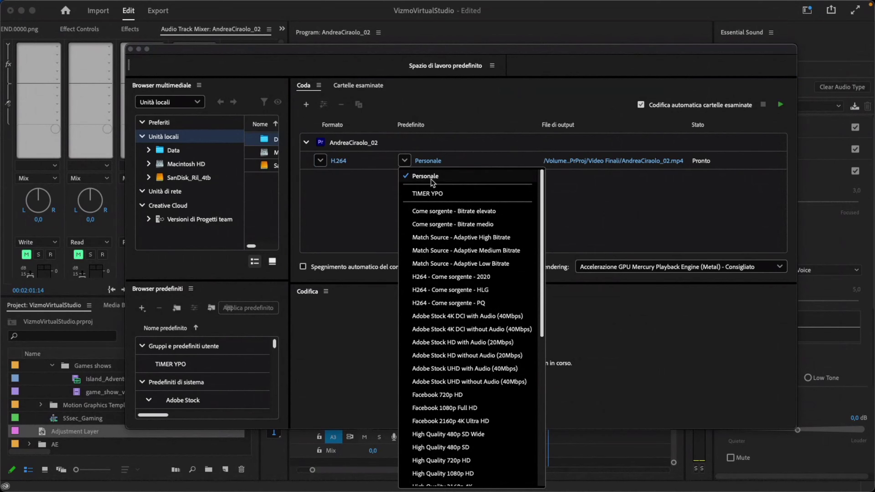
pyautogui.click(372, 195)
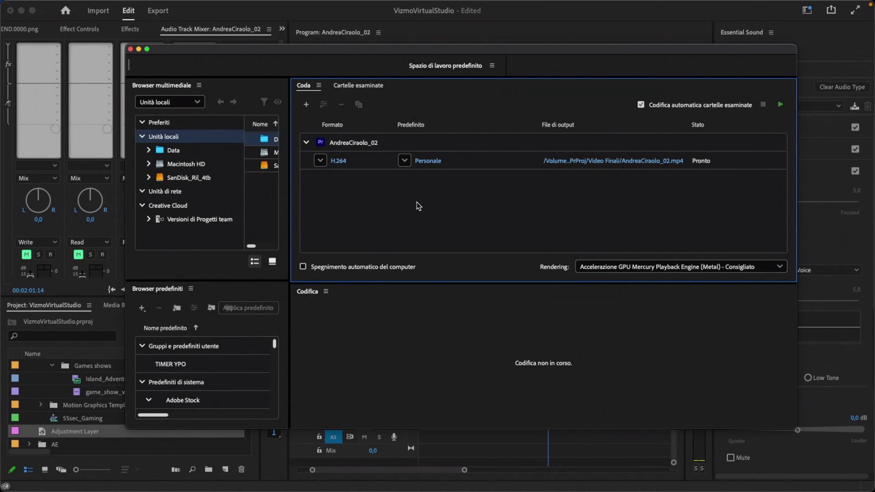
pyautogui.moveTo(435, 163)
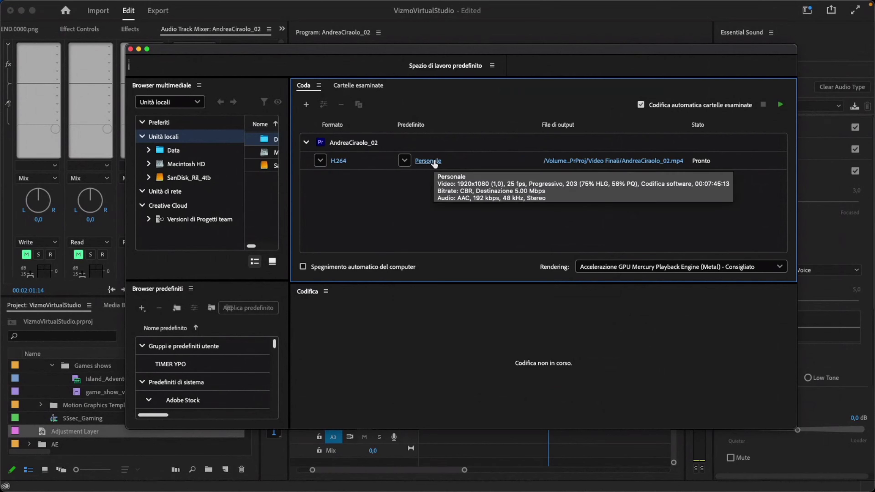
pyautogui.click(428, 161)
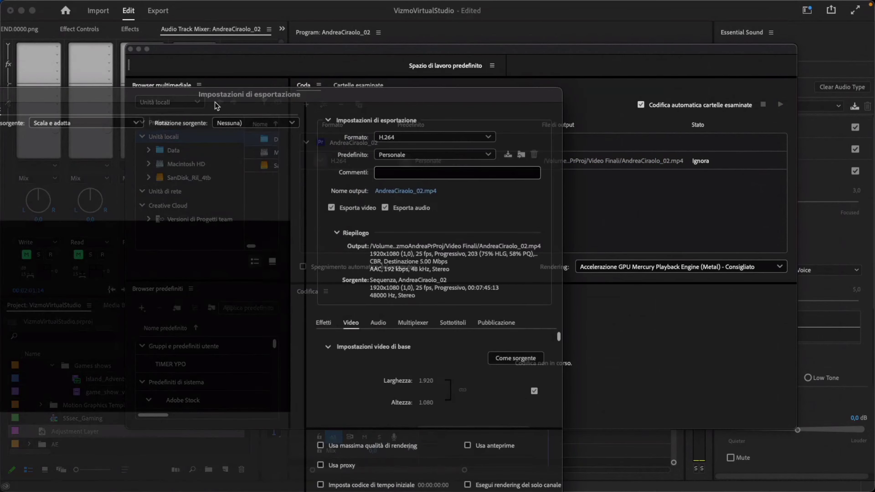
pyautogui.moveTo(457, 113); pyautogui.dragTo(528, 121)
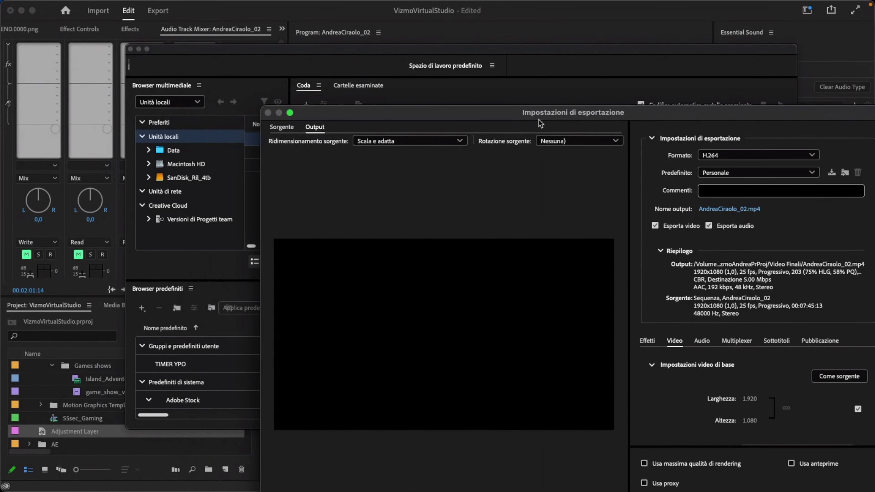
pyautogui.doubleClick(528, 119)
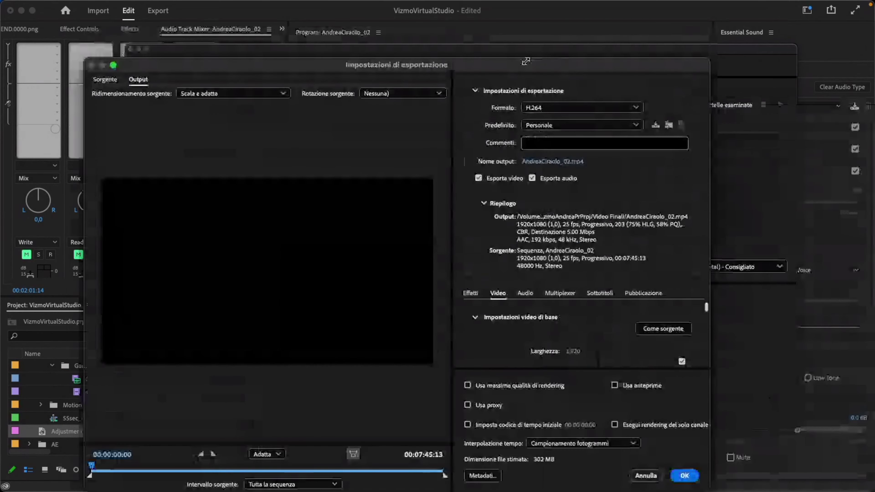
pyautogui.moveTo(527, 61); pyautogui.dragTo(536, 41)
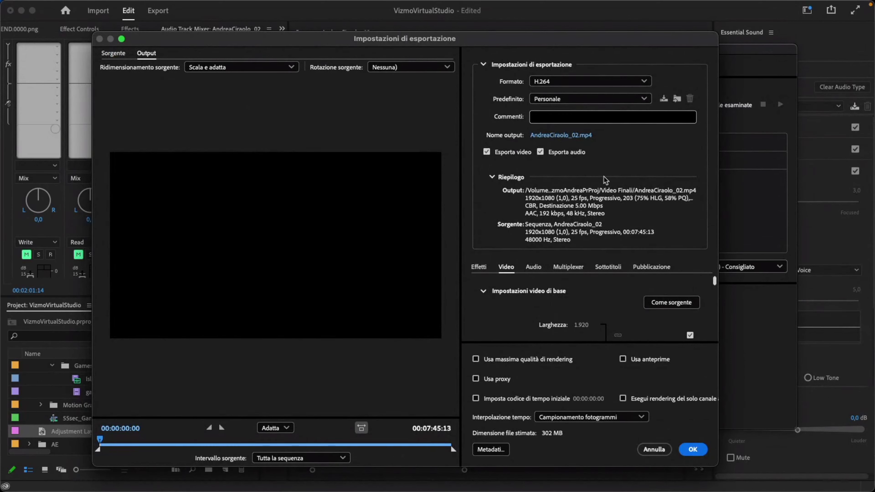
pyautogui.click(703, 454)
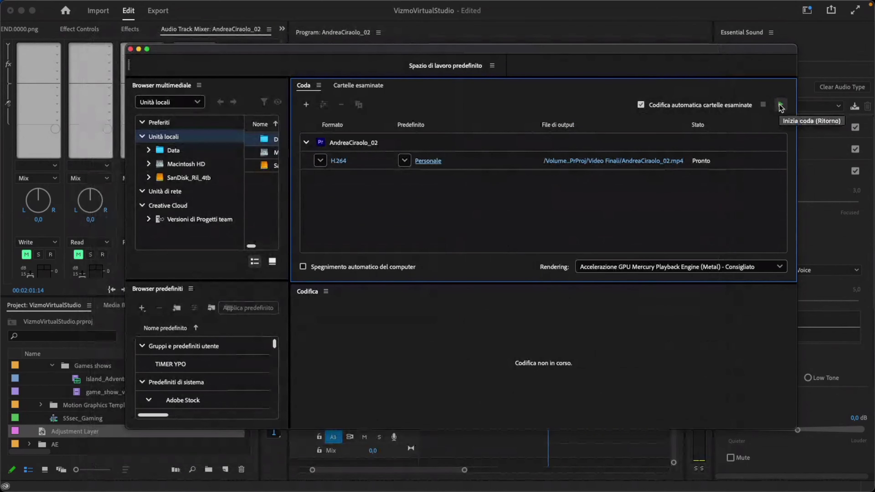
pyautogui.click(130, 48)
pyautogui.click(157, 10)
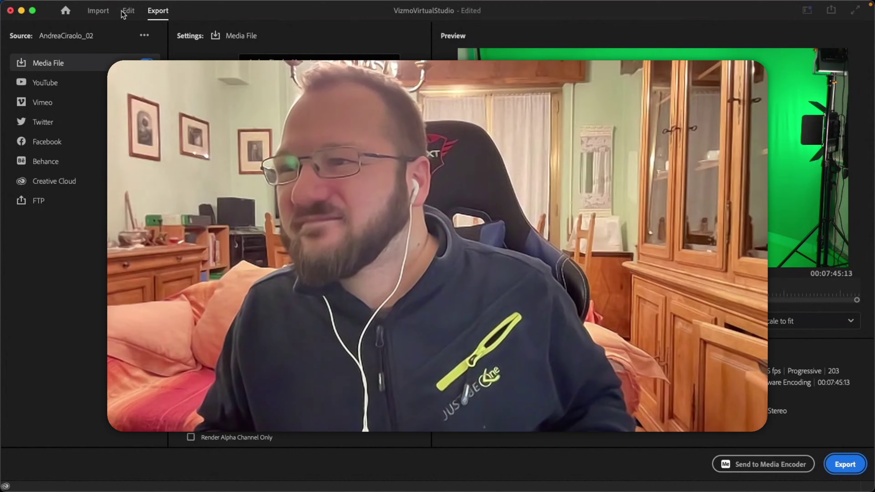
pyautogui.click(124, 11)
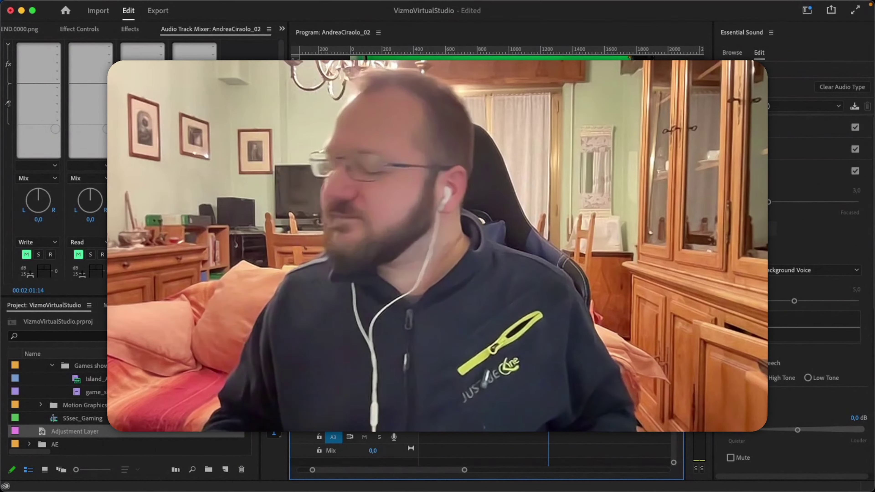